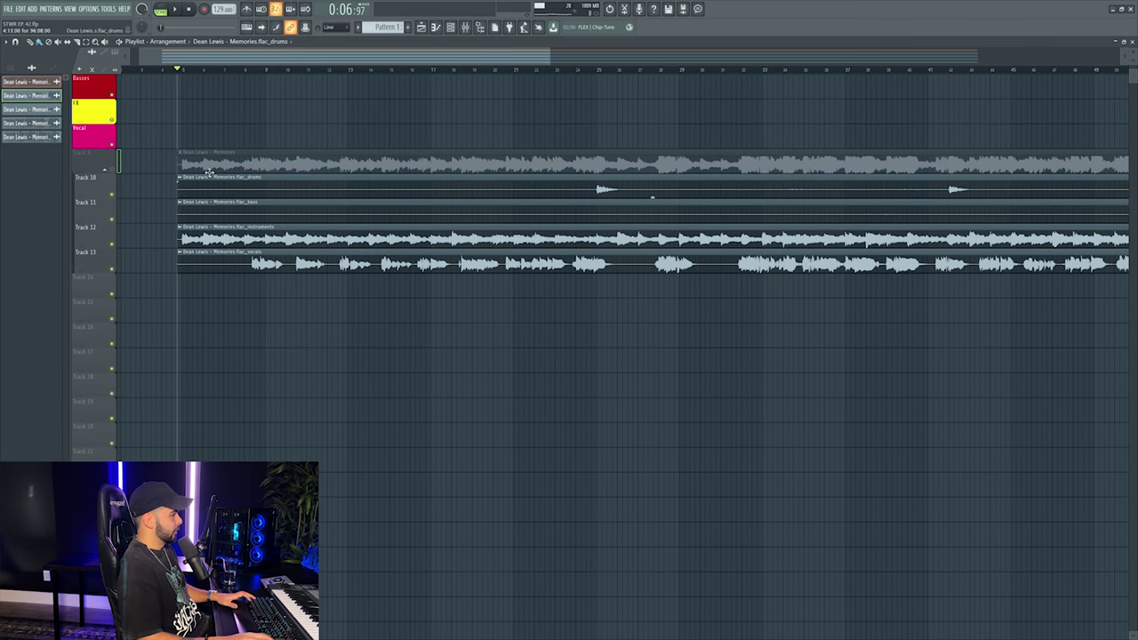
Show the Unsorted channels in the channel rack and add a new Serum instrument channel.
scroll(242, 68, up, 3)
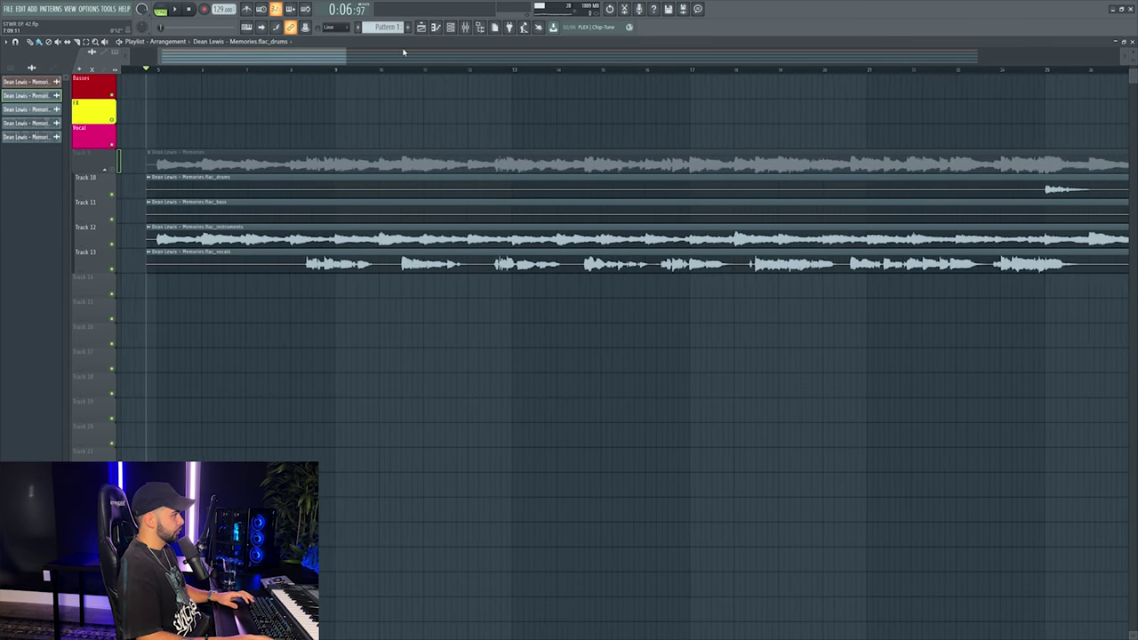
click(454, 27)
click(508, 110)
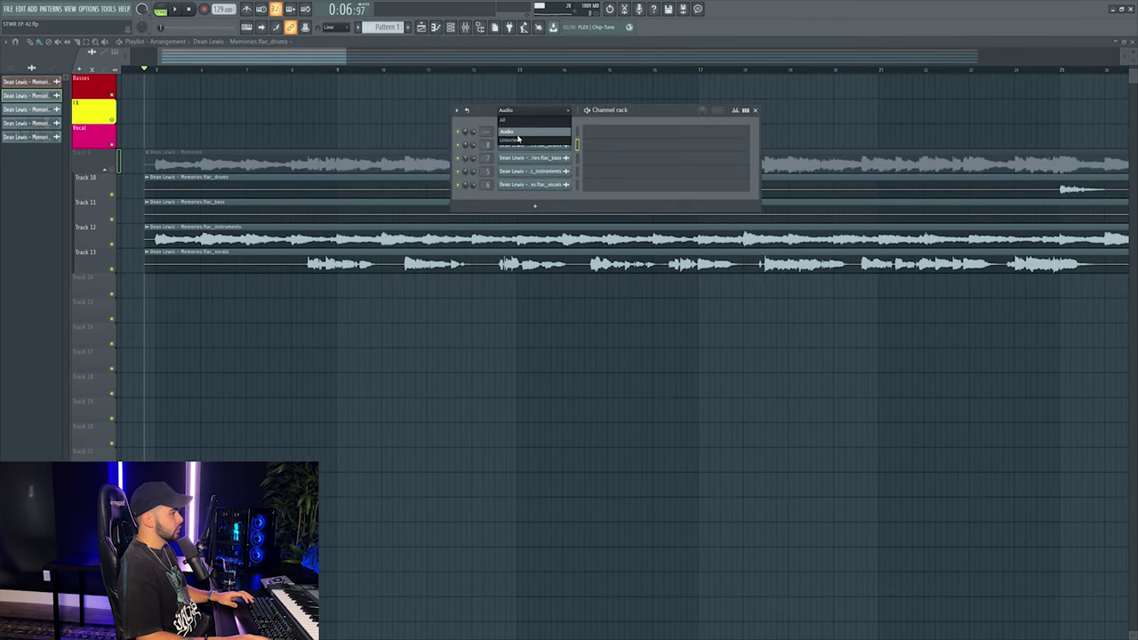
click(517, 140)
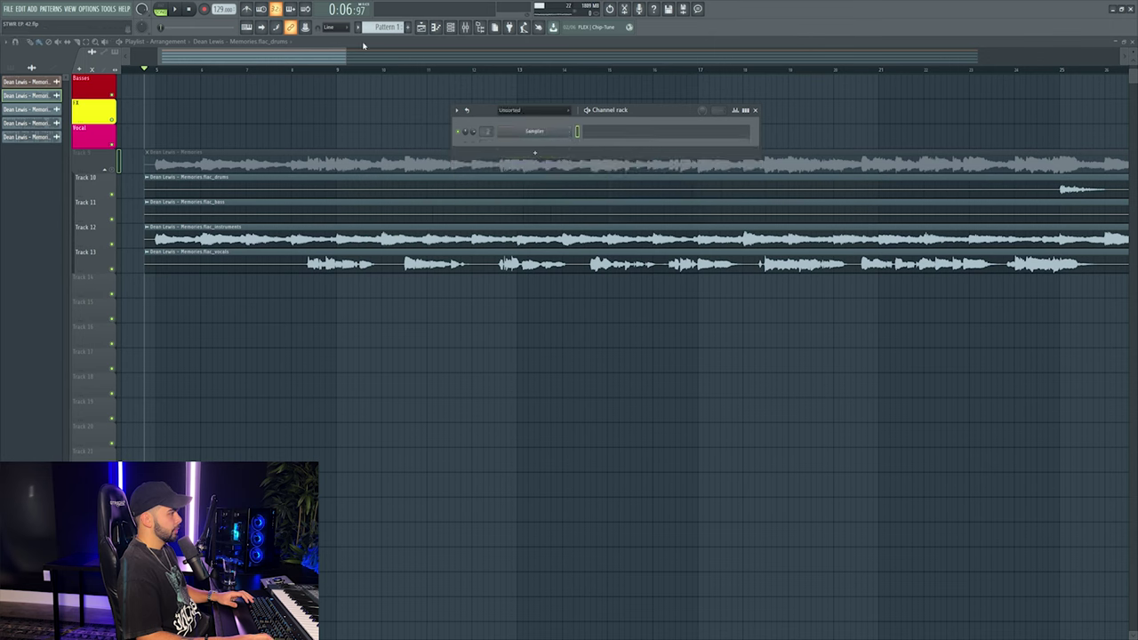
click(531, 152)
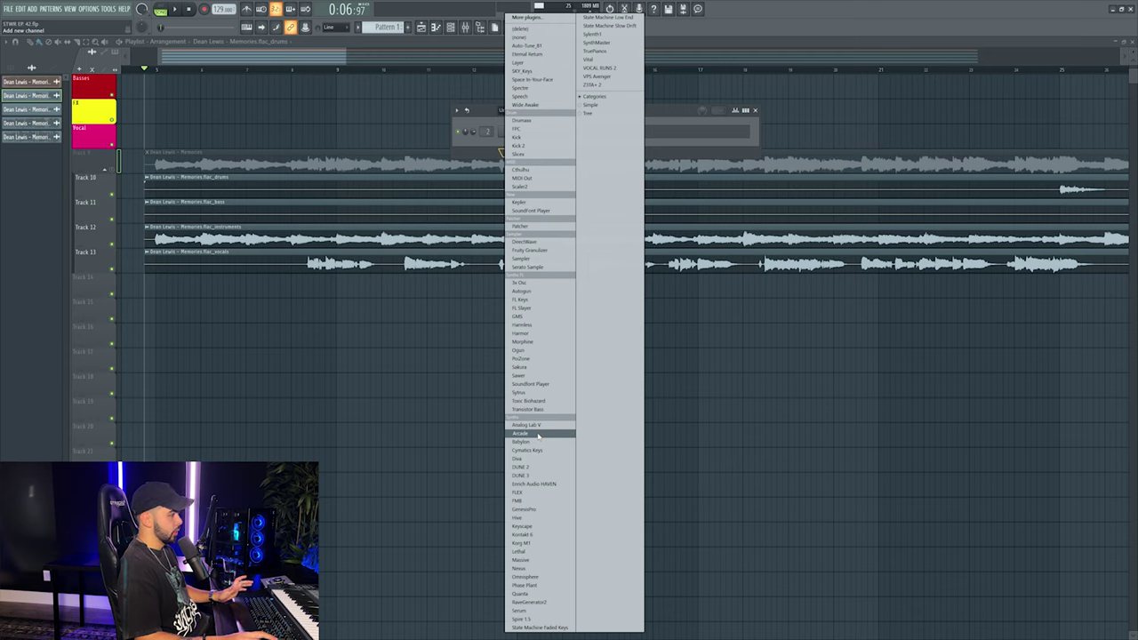
click(526, 611)
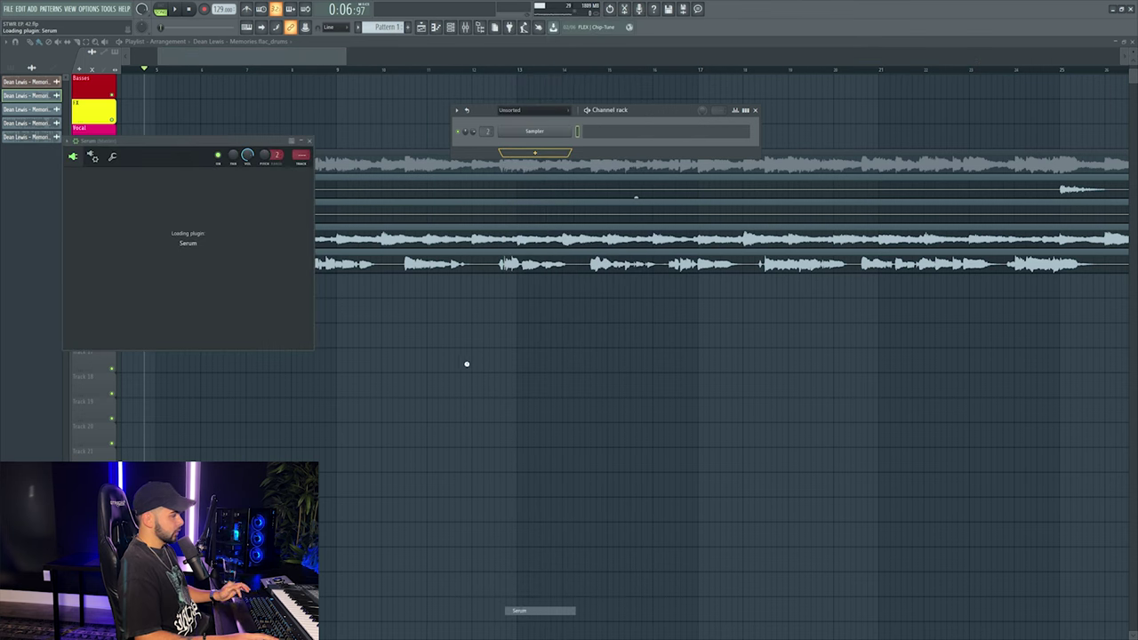
Load the preset RYOS_BS - Simple Gritty 1 from Revealed Ryos Serum Soundset Vol. 1 into Serum.
click(289, 177)
mouse_move(293, 293)
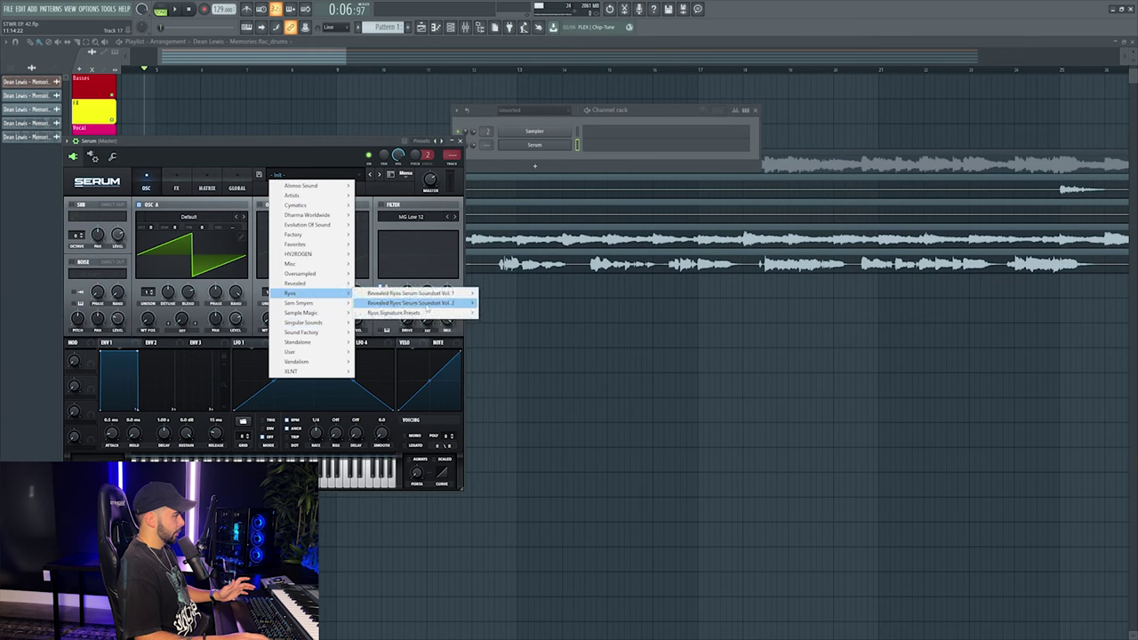
mouse_move(411, 292)
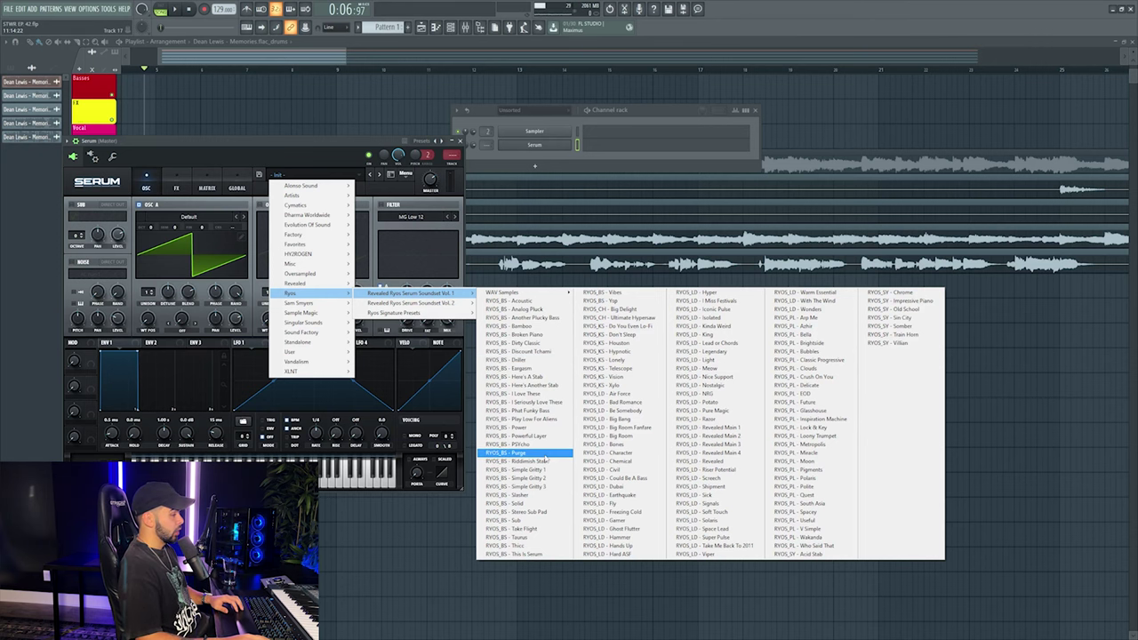
click(542, 469)
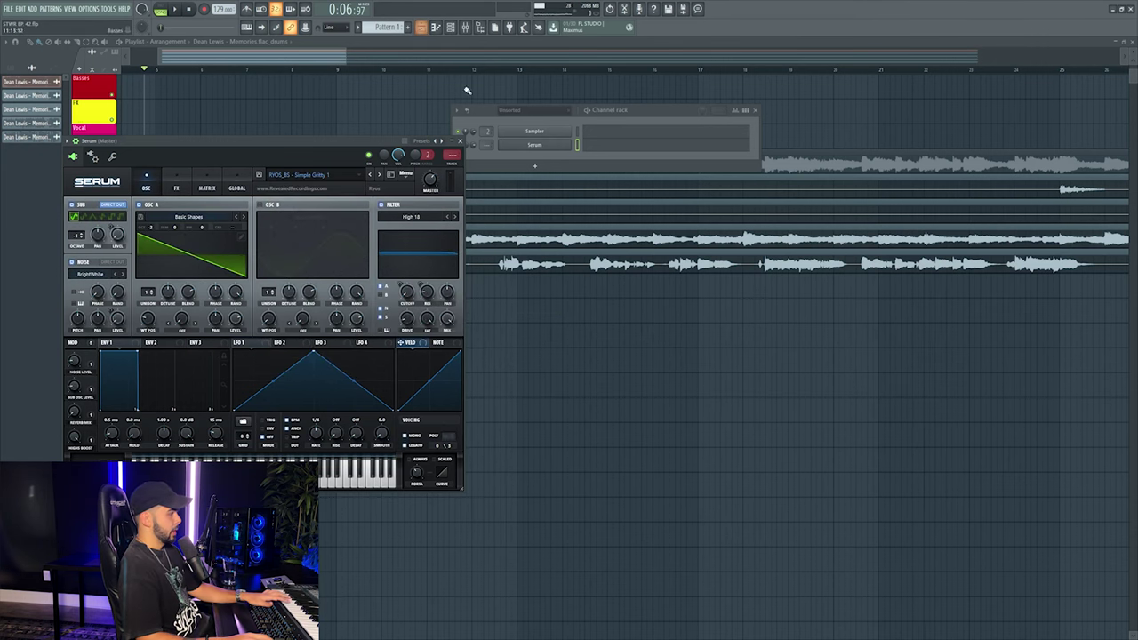
Route Serum to mixer track 9 and load FabFilter Simplon in that track's first effect slot.
click(454, 165)
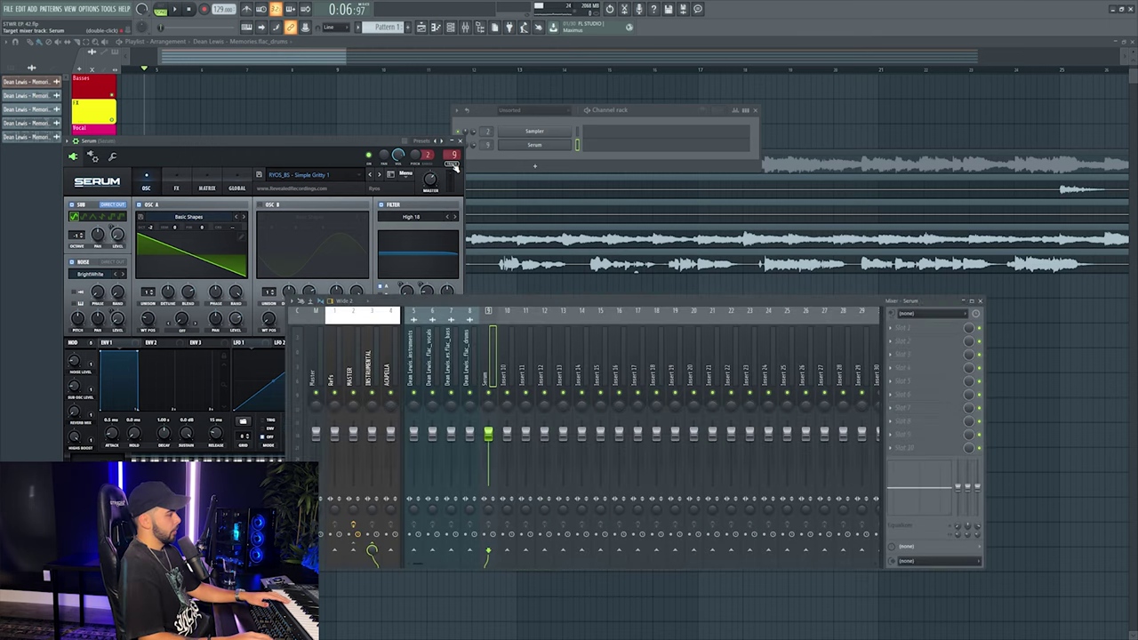
click(968, 322)
click(603, 292)
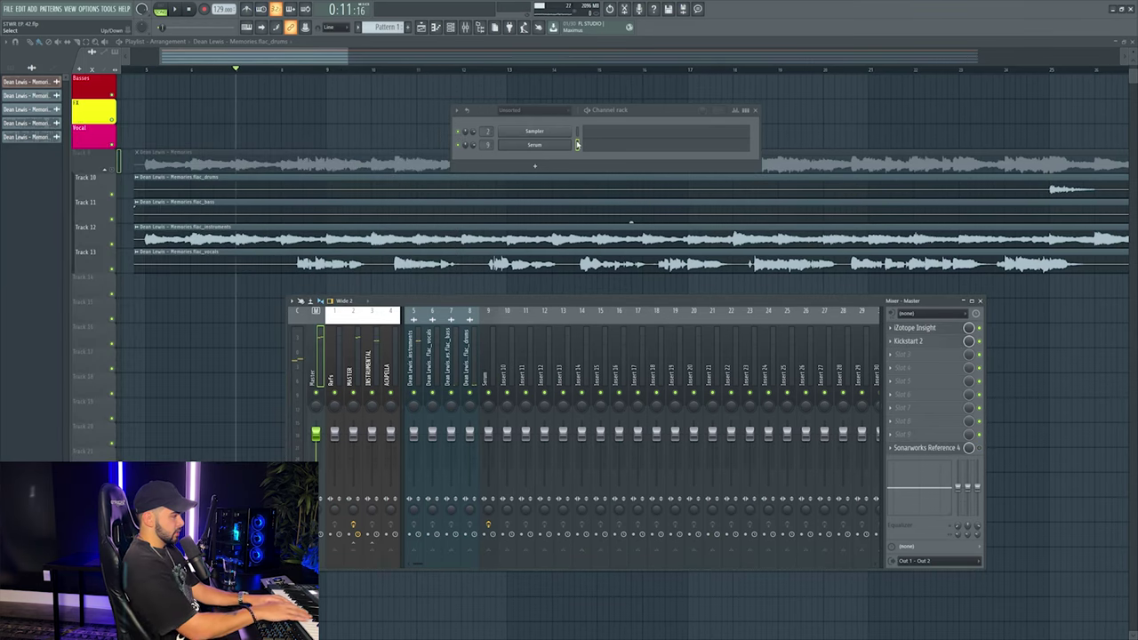
Lower the Filter 1 frequency in FabFilter Simplon to cut the high end of the Serum bass.
click(551, 146)
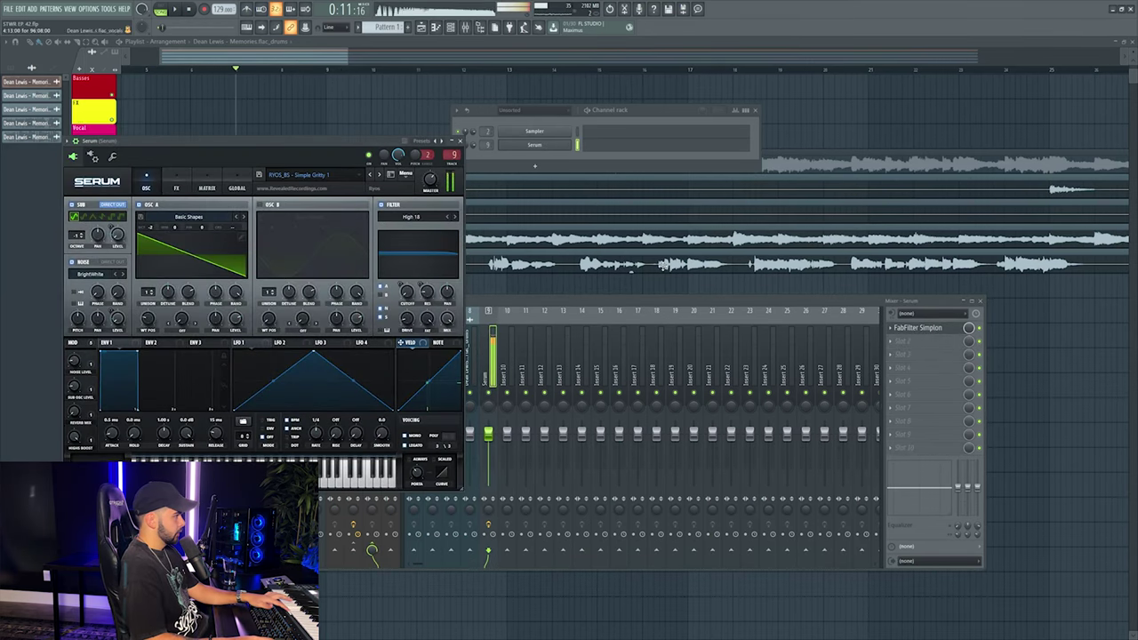
click(824, 318)
drag(724, 254, 724, 271)
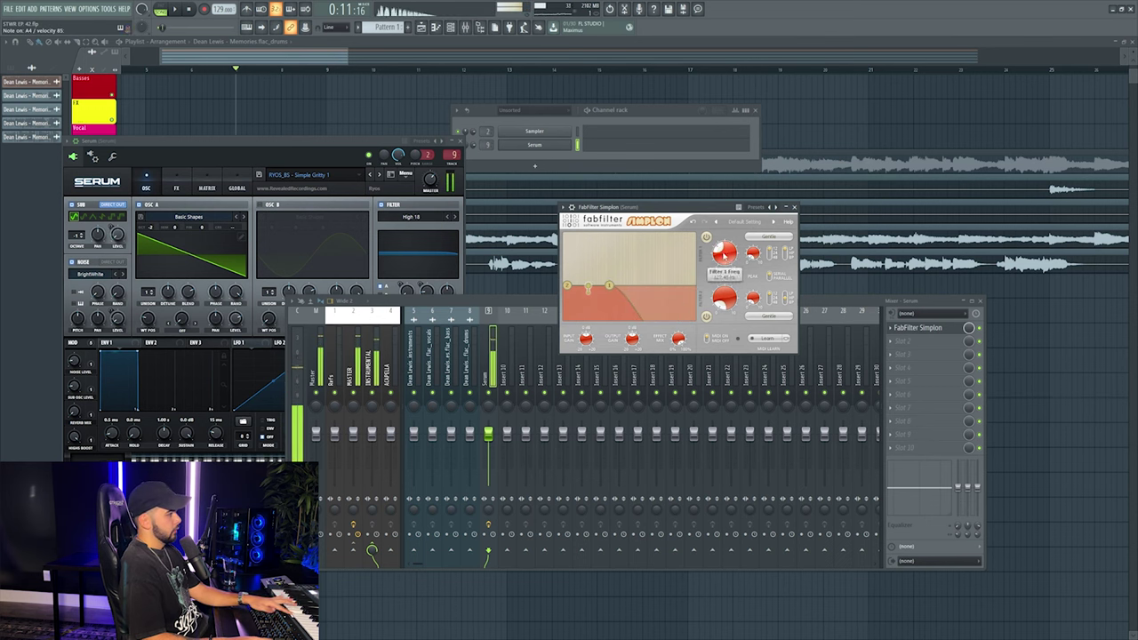
Place Pattern 1, holding a one-bar G4 Serum note, at bar 5 on Track 14 of the playlist.
key(F7)
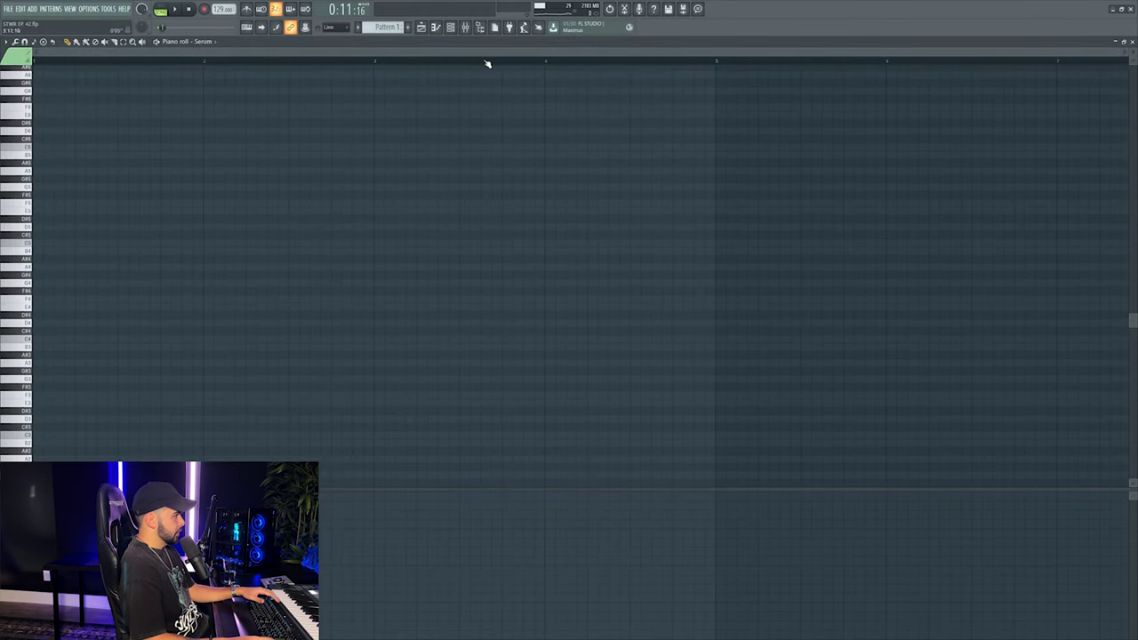
click(423, 28)
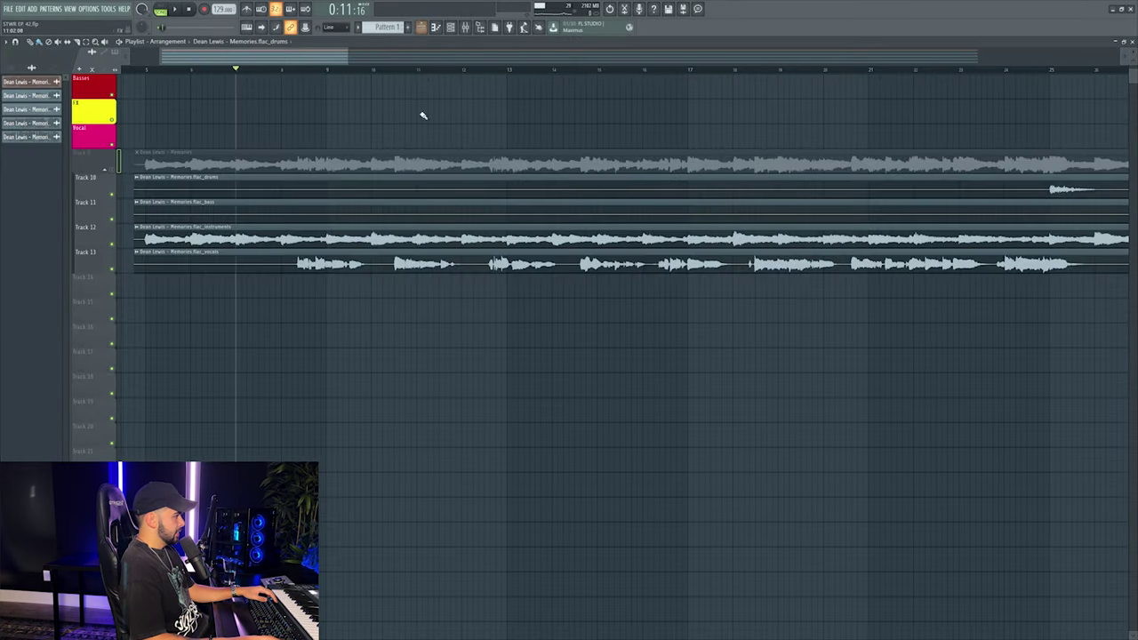
click(449, 27)
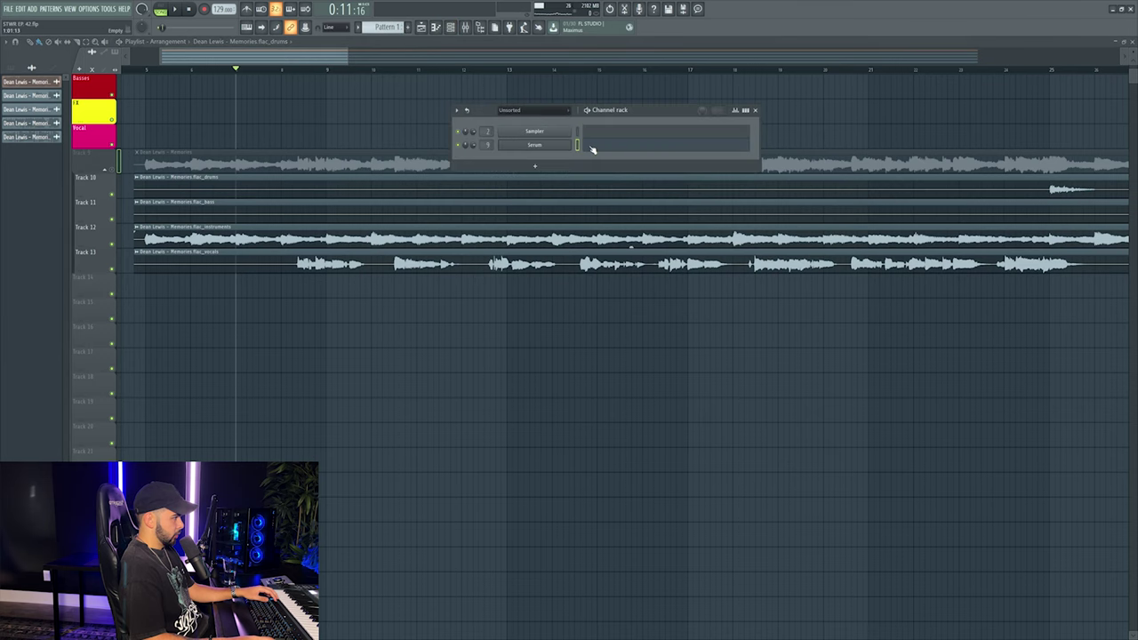
click(307, 71)
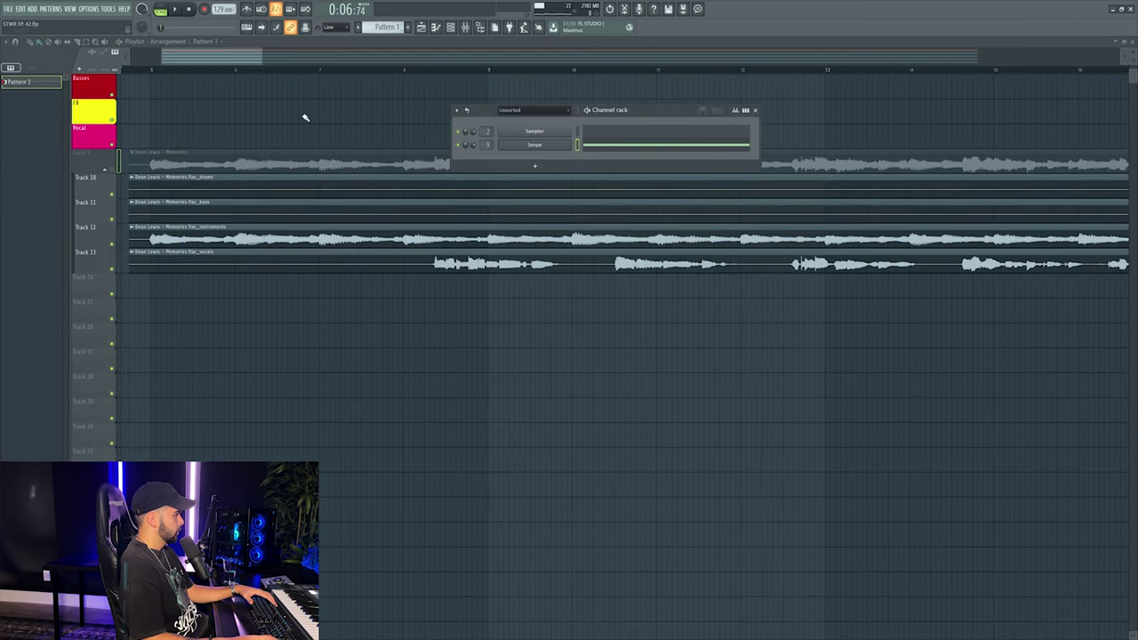
click(155, 285)
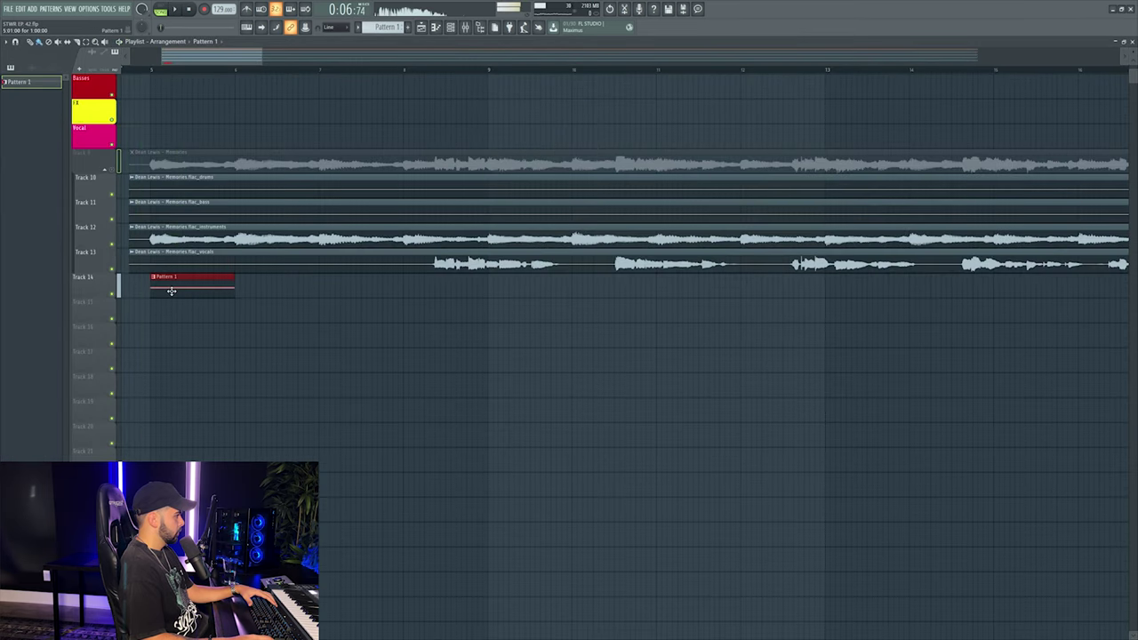
Add a one-bar note at bar 2 of Pattern 1 and tune it to D5 by playing it against the song.
double_click(172, 292)
key(space)
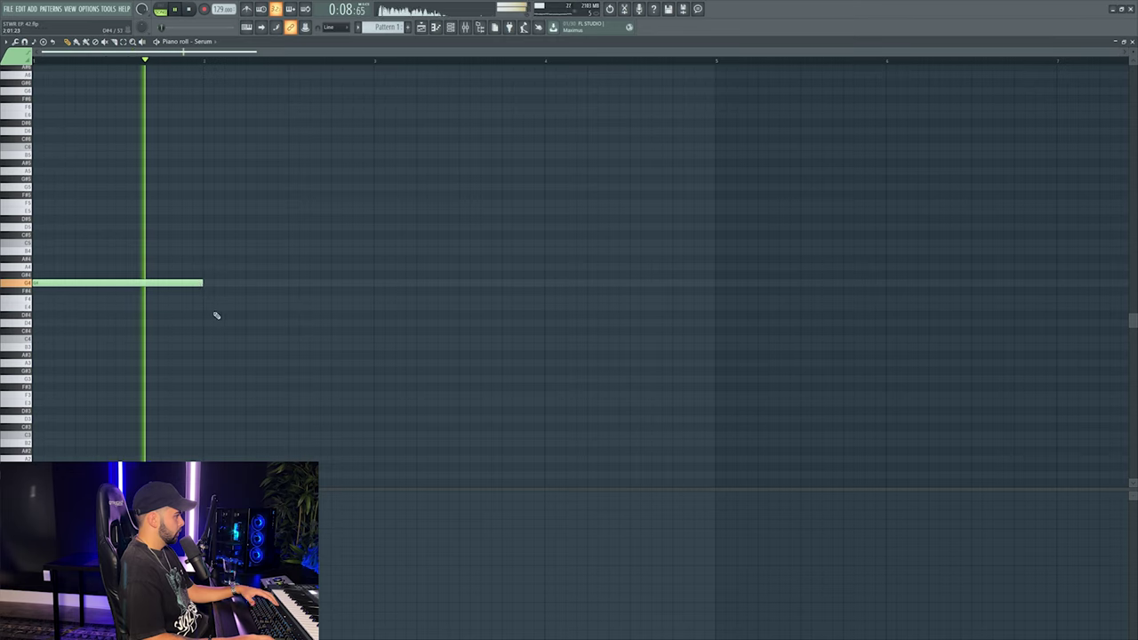
key(space)
click(216, 317)
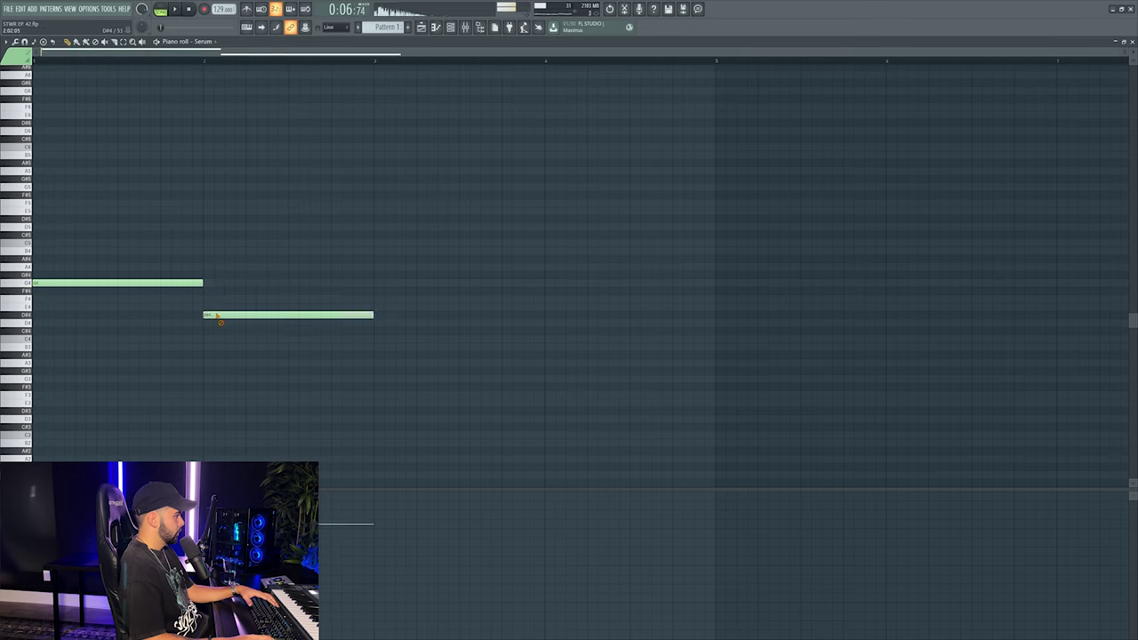
drag(216, 316, 216, 253)
key(space)
key(space)
drag(216, 252, 218, 228)
key(space)
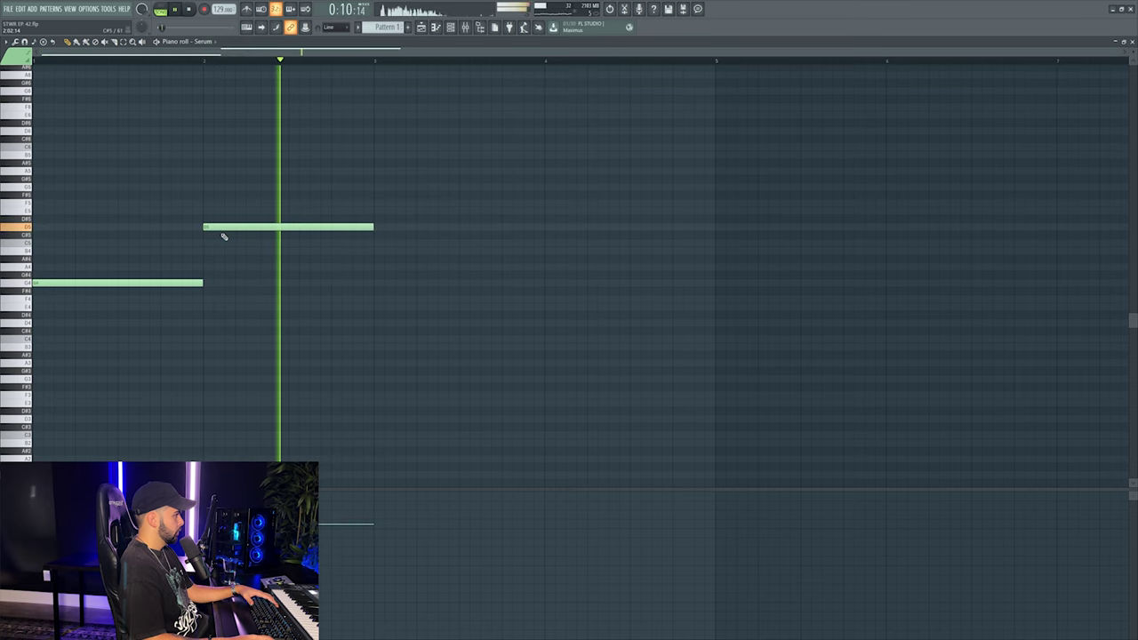
key(space)
Add one-bar notes B4 at bar 3 and A4 at bar 4 of Pattern 1, auditioning them against the song.
click(370, 250)
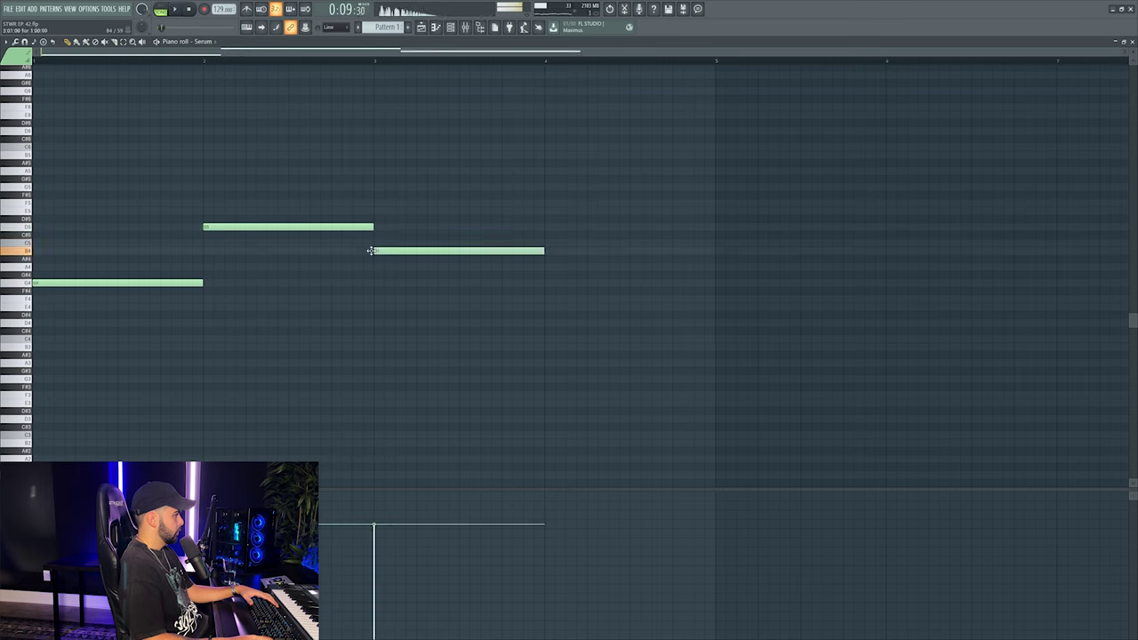
key(space)
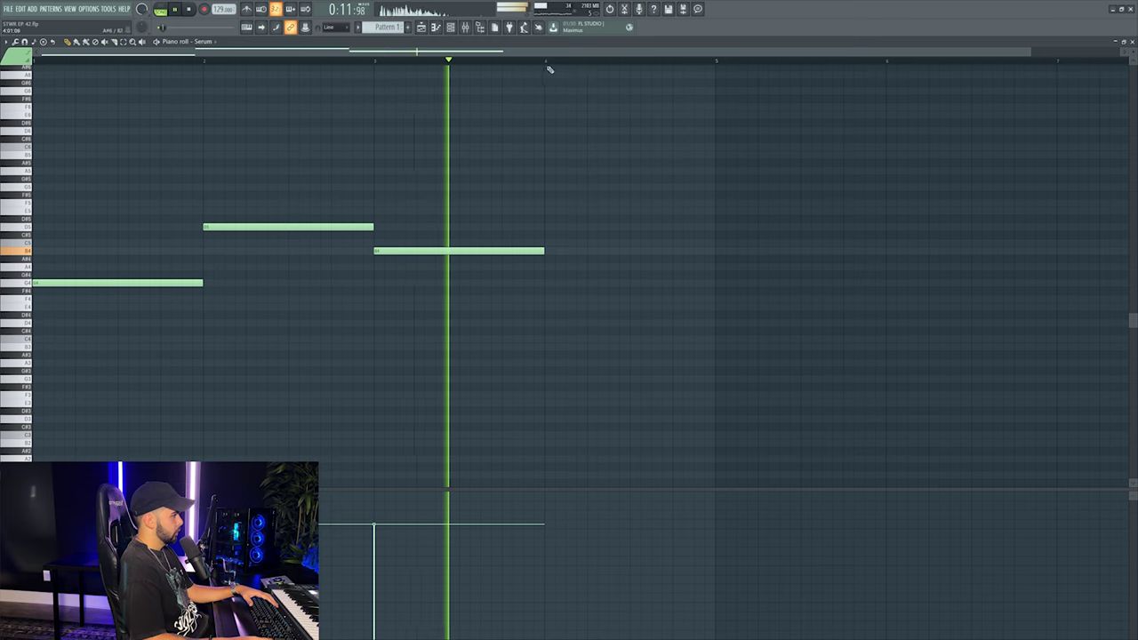
key(space)
click(545, 267)
key(space)
key(space)
key(space)
Duplicate the Pattern 1 clip on Track 14 to fill bars 5 to 21 and audition the repeats.
key(F5)
key(ctrl+b)
drag(504, 190, 508, 186)
click(350, 71)
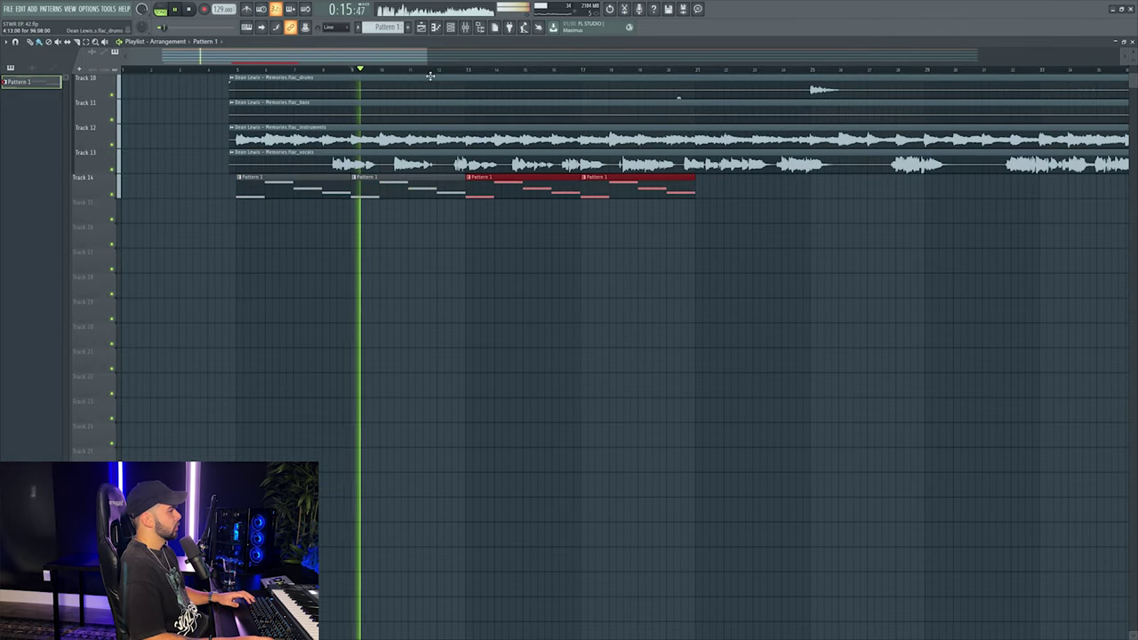
click(470, 69)
click(584, 71)
Copy the last Pattern 1 clip to bar 21 on Track 14 and audition the song up to bar 25.
scroll(428, 59, down, 2)
scroll(428, 58, right, 2)
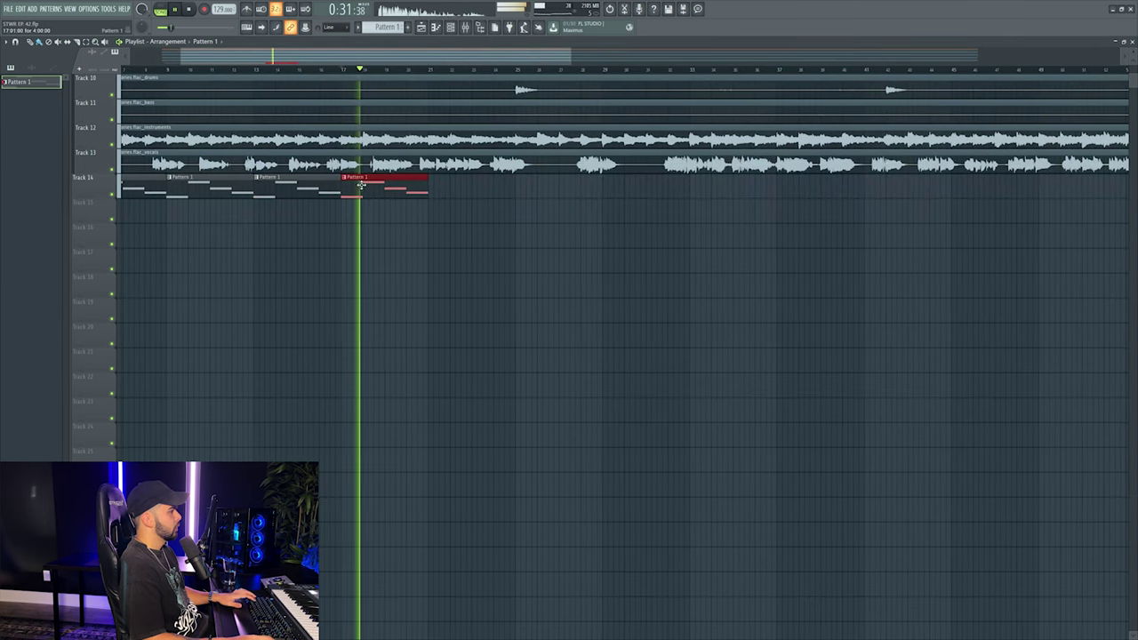
drag(370, 186, 456, 185)
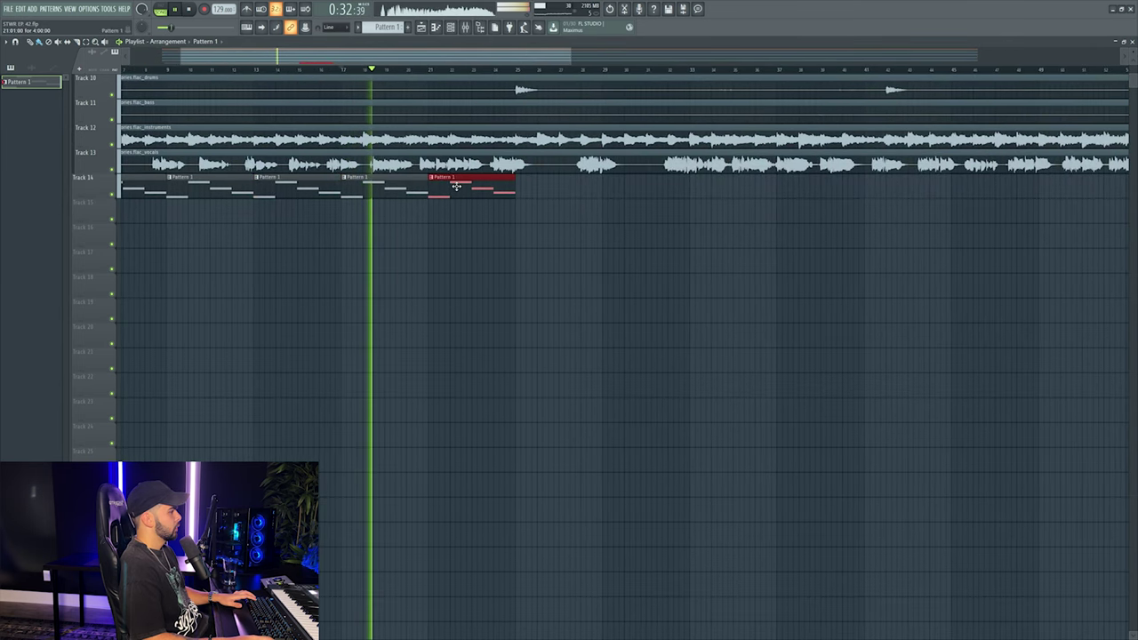
click(432, 72)
drag(469, 75, 519, 71)
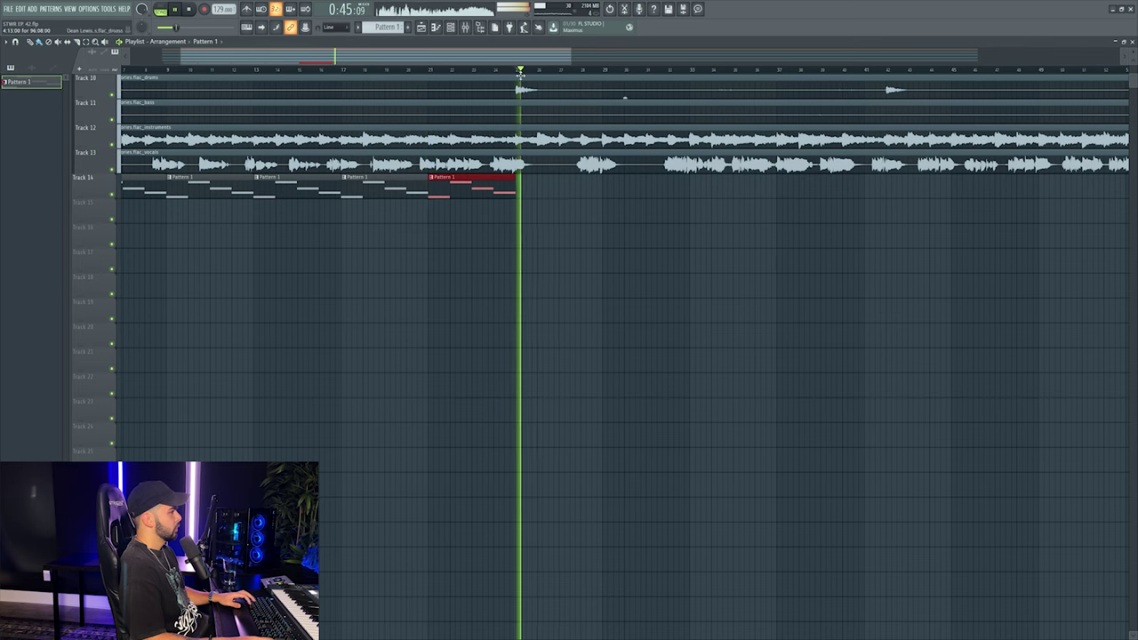
Copy the last two Pattern 1 clips to bar 25 and again to bar 33, auditioning each repeat.
click(388, 182)
drag(388, 182, 592, 185)
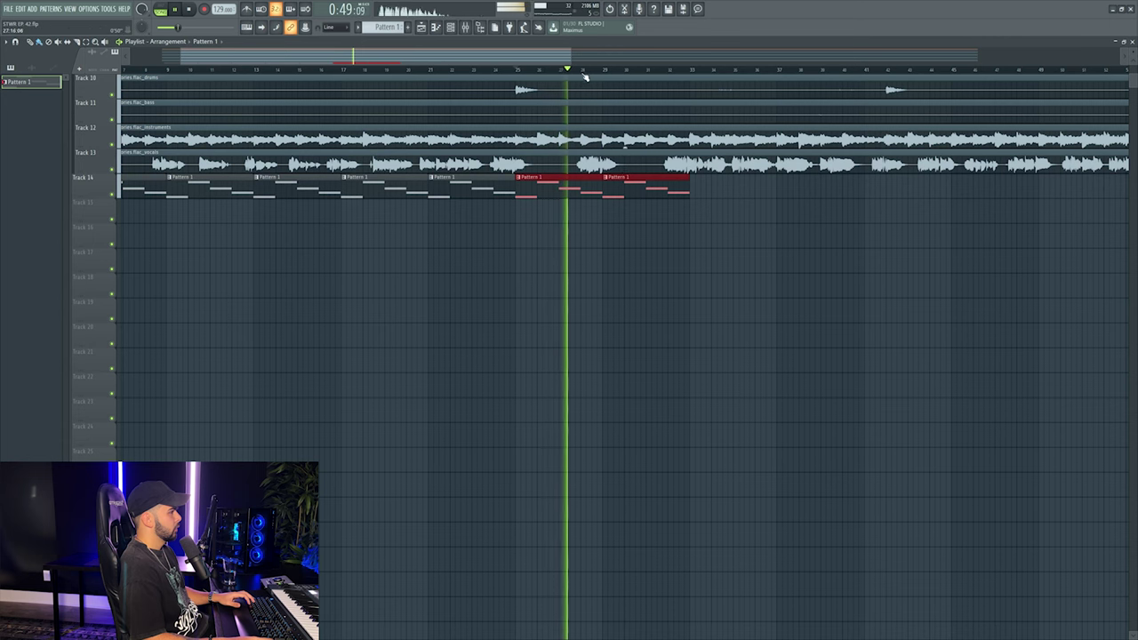
click(674, 71)
scroll(559, 208, down, 3)
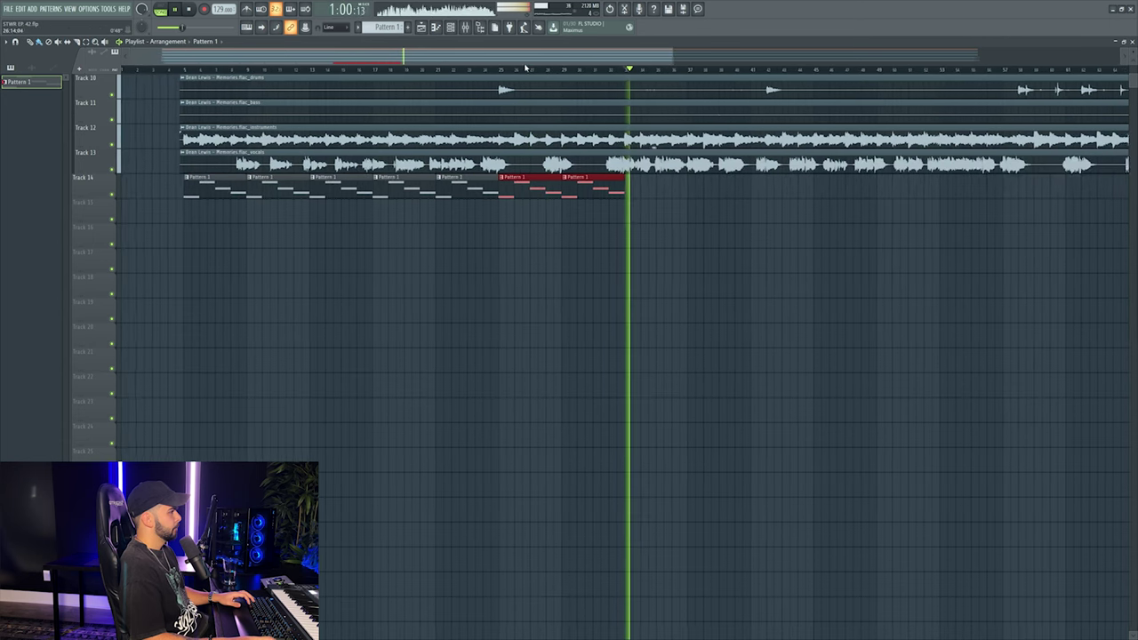
drag(413, 191, 539, 189)
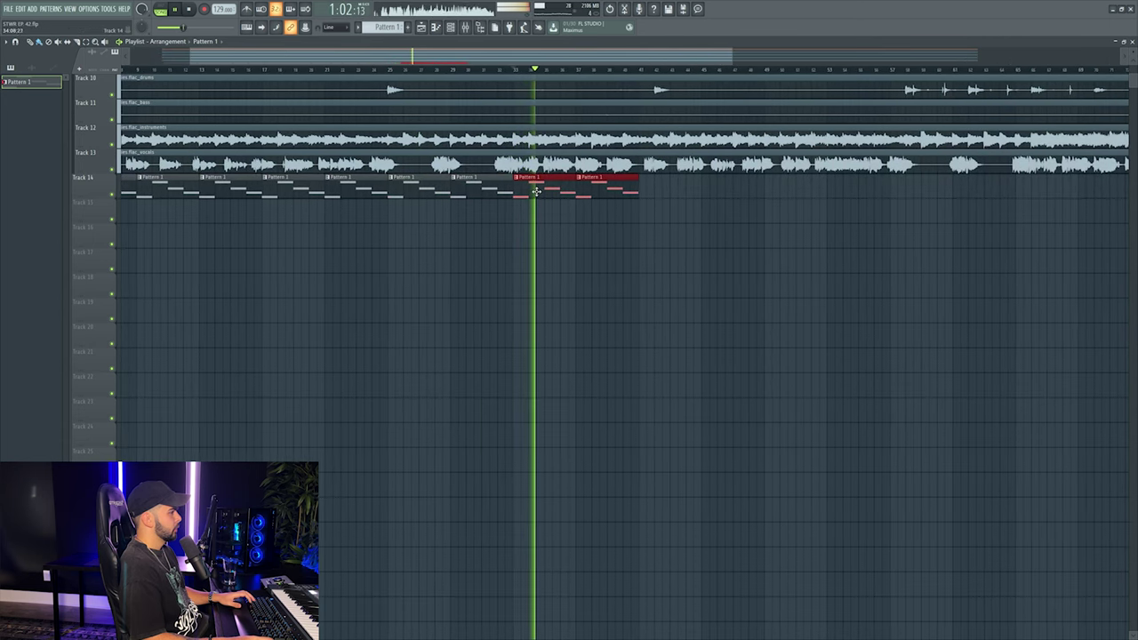
click(615, 72)
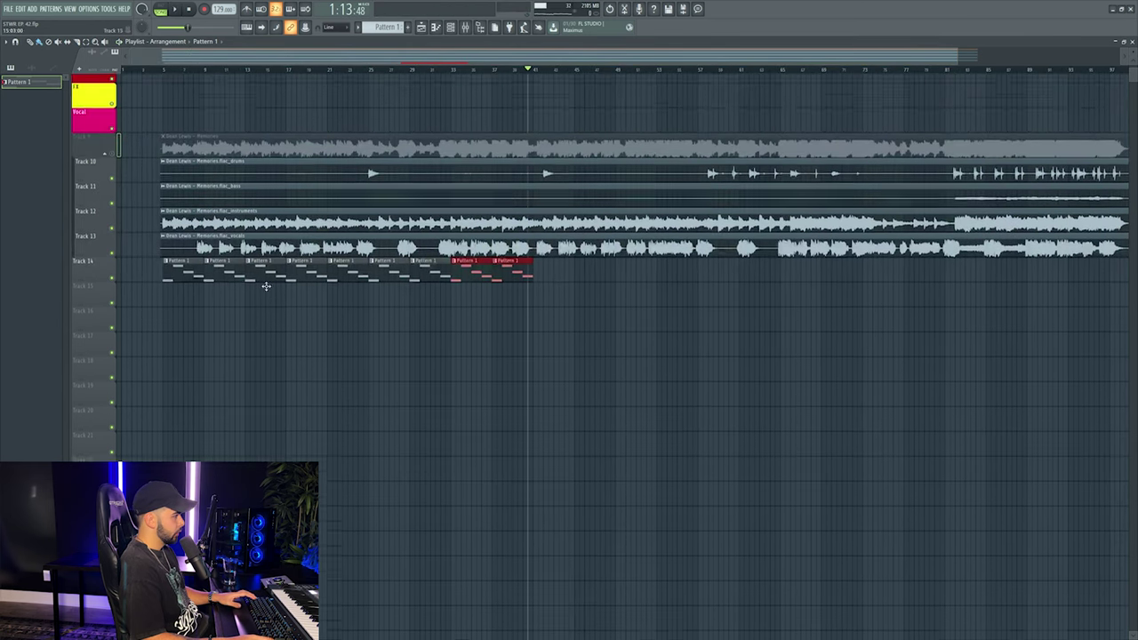
Select all Pattern 1 clips on Track 14 from bar 9 onward.
scroll(266, 287, up, 2)
drag(247, 328, 694, 297)
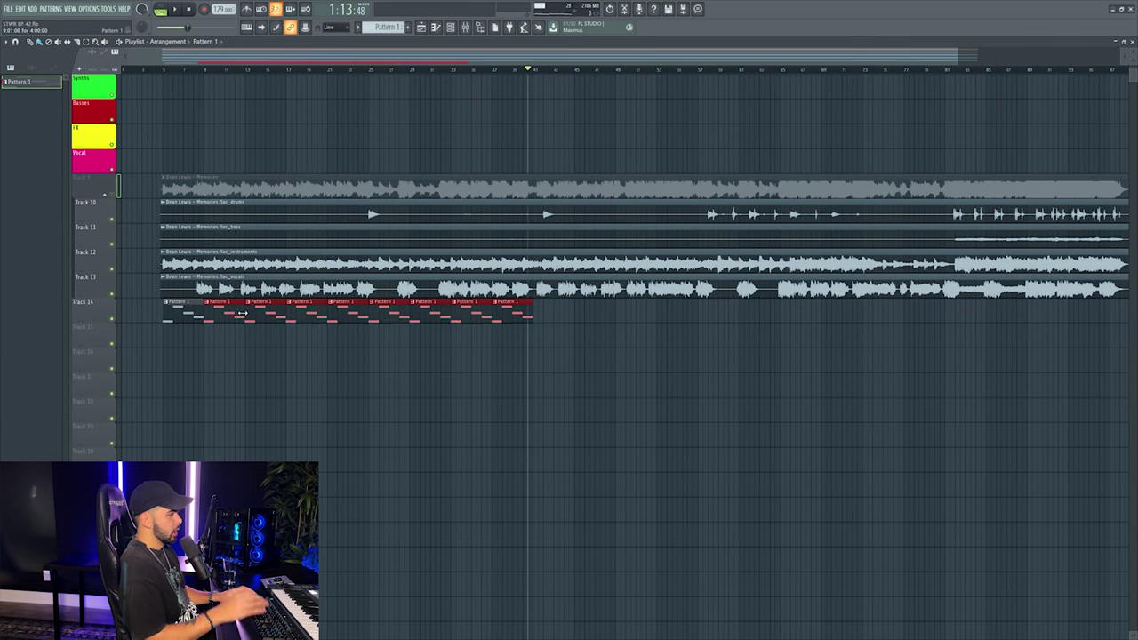
scroll(121, 224, up, 2)
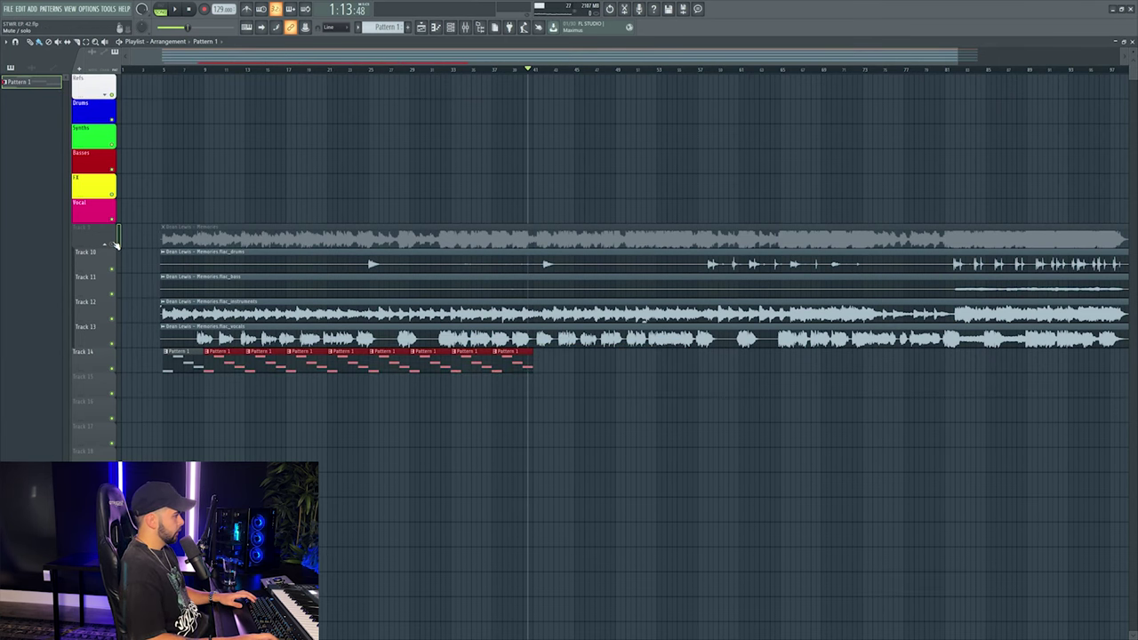
Ungroup the drum and bass stem tracks, Track 10 and Track 11, from the muted full-song track above them.
right_click(106, 238)
click(137, 366)
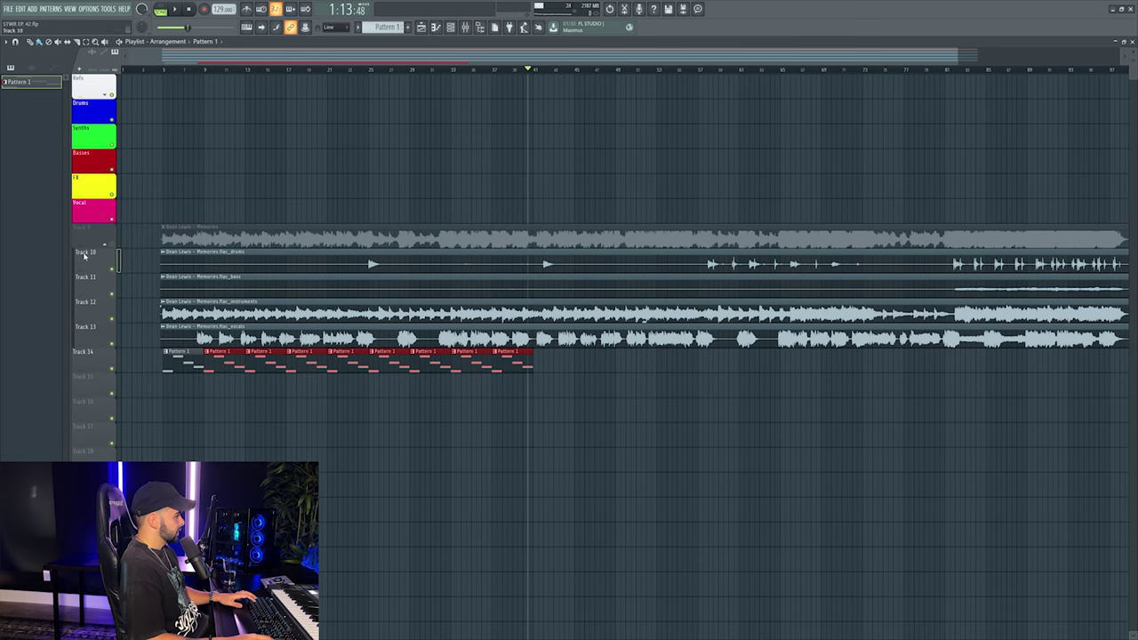
right_click(116, 336)
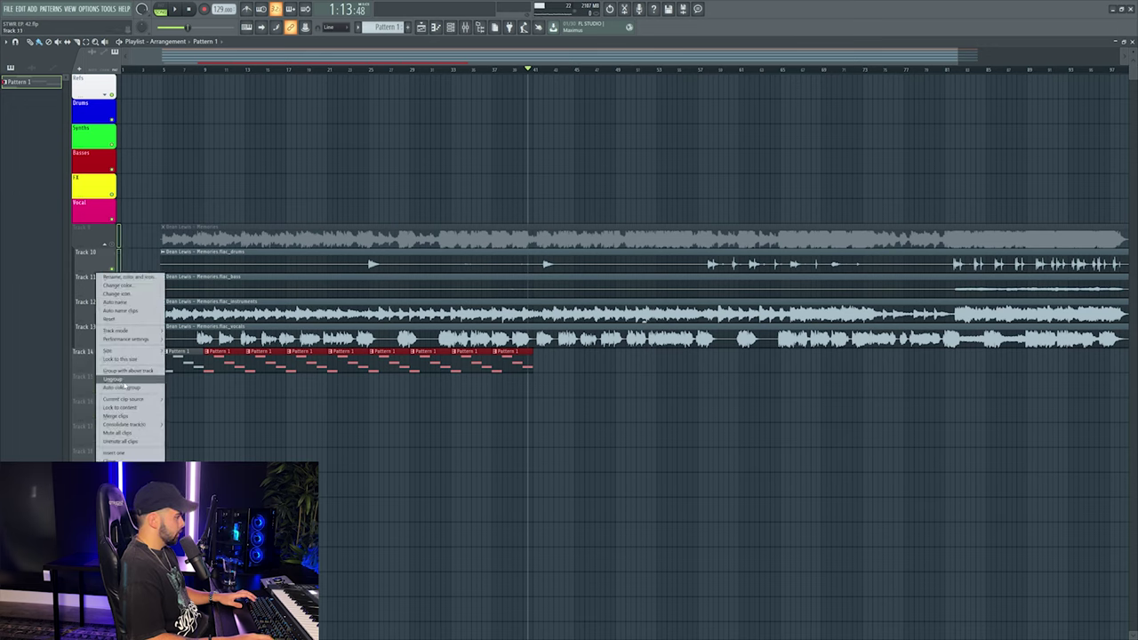
click(122, 380)
Move the muted full-song track up directly below the Refs track and group it with Refs.
drag(110, 241, 101, 113)
right_click(100, 101)
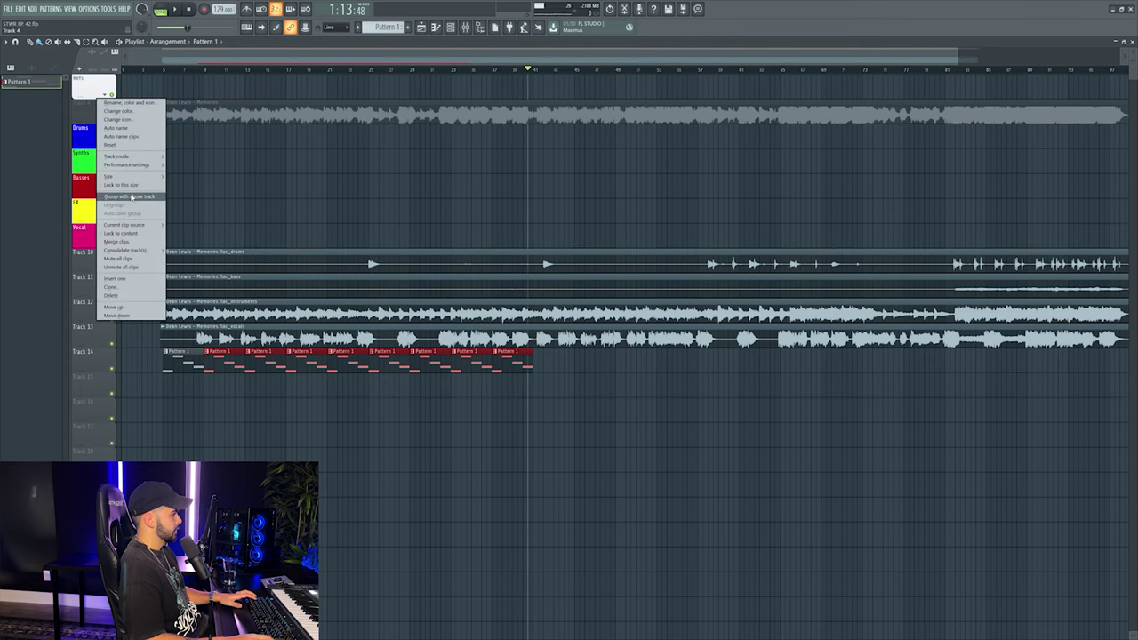
click(132, 196)
scroll(172, 208, up, 1)
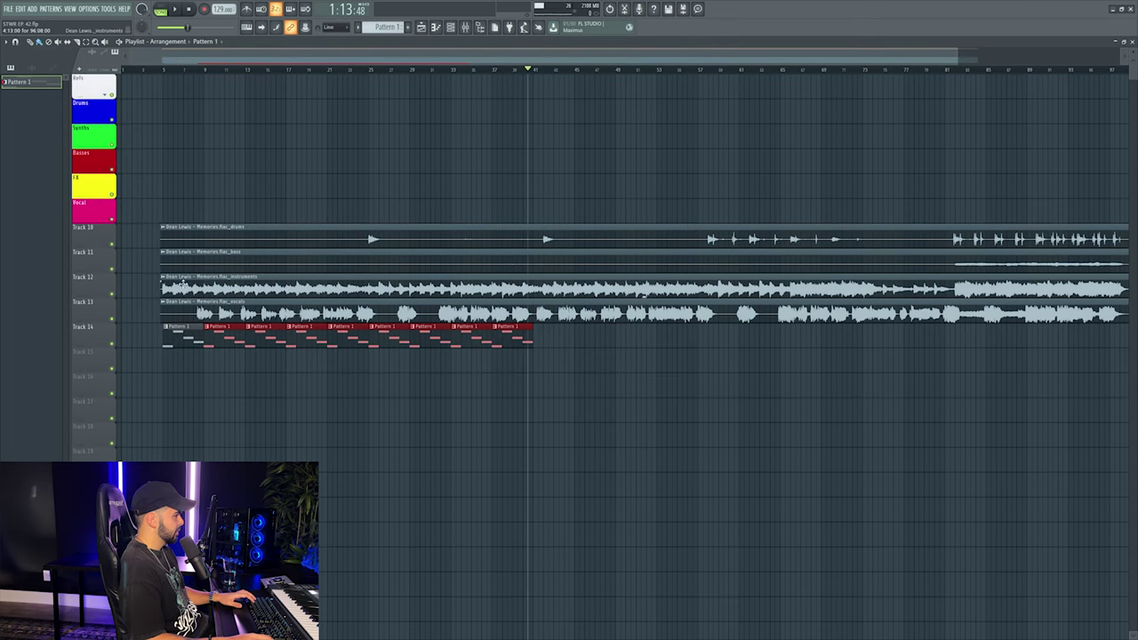
Place the instruments stem above the bass stem, colouring it green like Synths and the bass stem dark red like Basses.
mouse_move(110, 287)
mouse_down()
mouse_move(95, 186)
mouse_move(93, 262)
mouse_move(105, 283)
mouse_up()
right_click(92, 157)
click(116, 160)
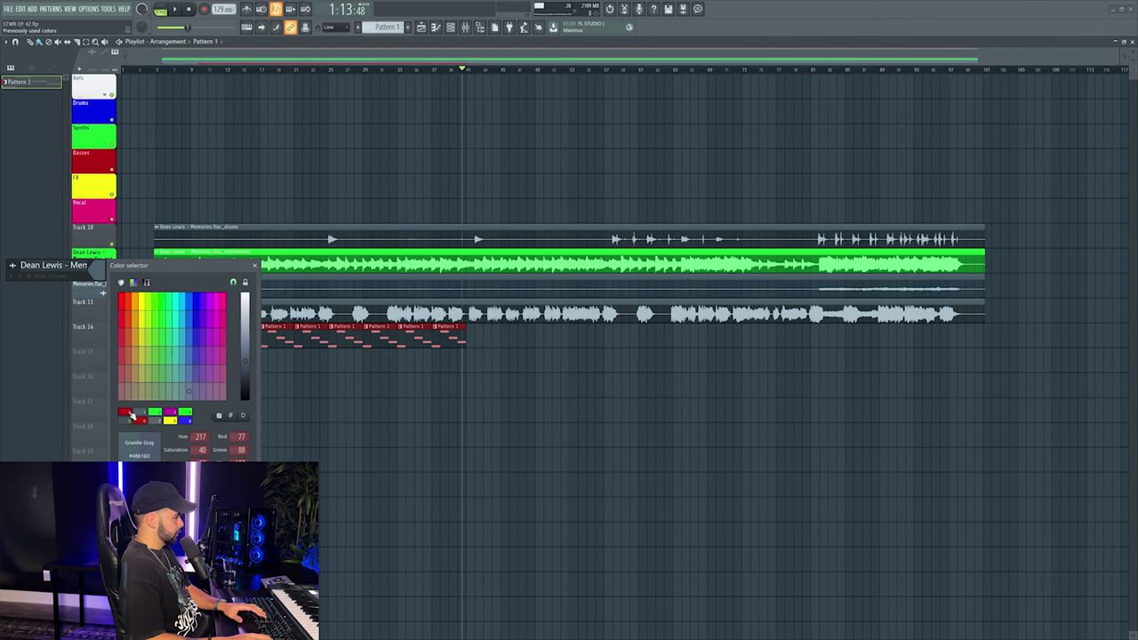
click(147, 284)
right_click(98, 284)
click(117, 312)
Colour the vocals stem track pink to match the Vocal track.
right_click(89, 190)
click(111, 202)
key(Escape)
right_click(94, 197)
click(109, 201)
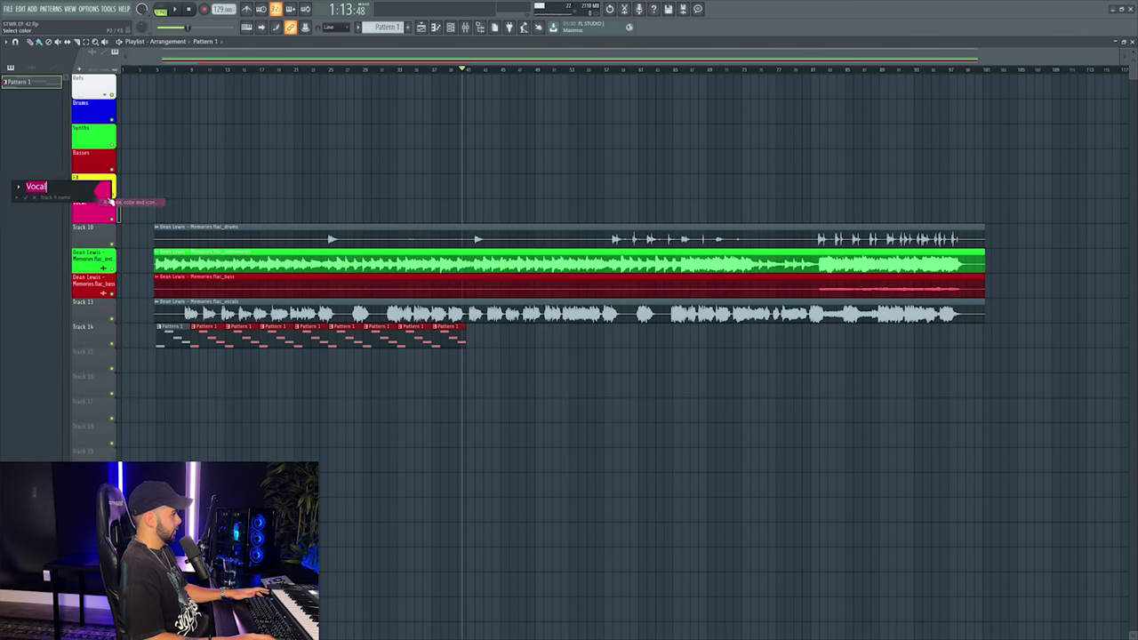
key(Return)
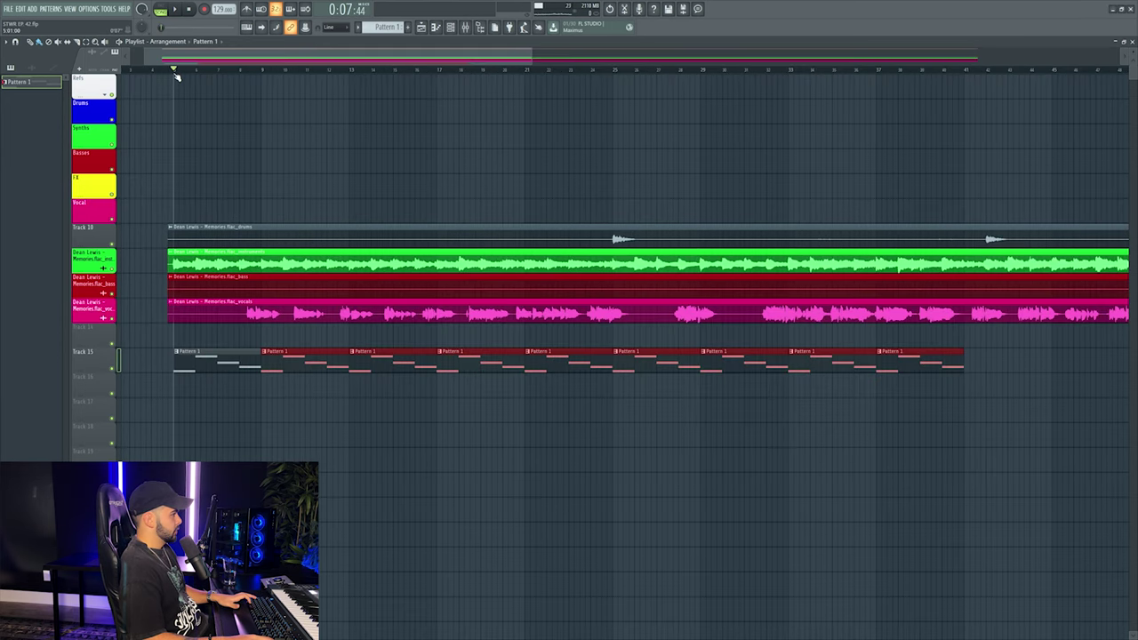
Delete the first three Pattern 1 clips on Track 15 and add an Auto time marker at bar 17.
right_click(209, 362)
scroll(179, 68, right, 4)
scroll(198, 69, left, 5)
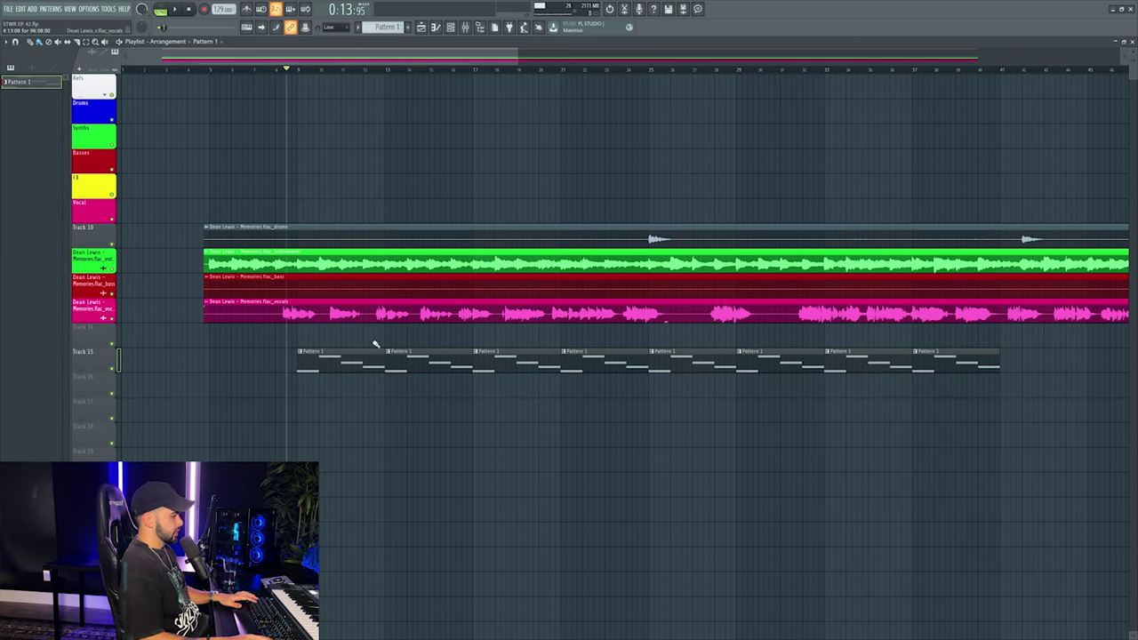
right_click(342, 360)
right_click(430, 360)
drag(463, 70, 476, 73)
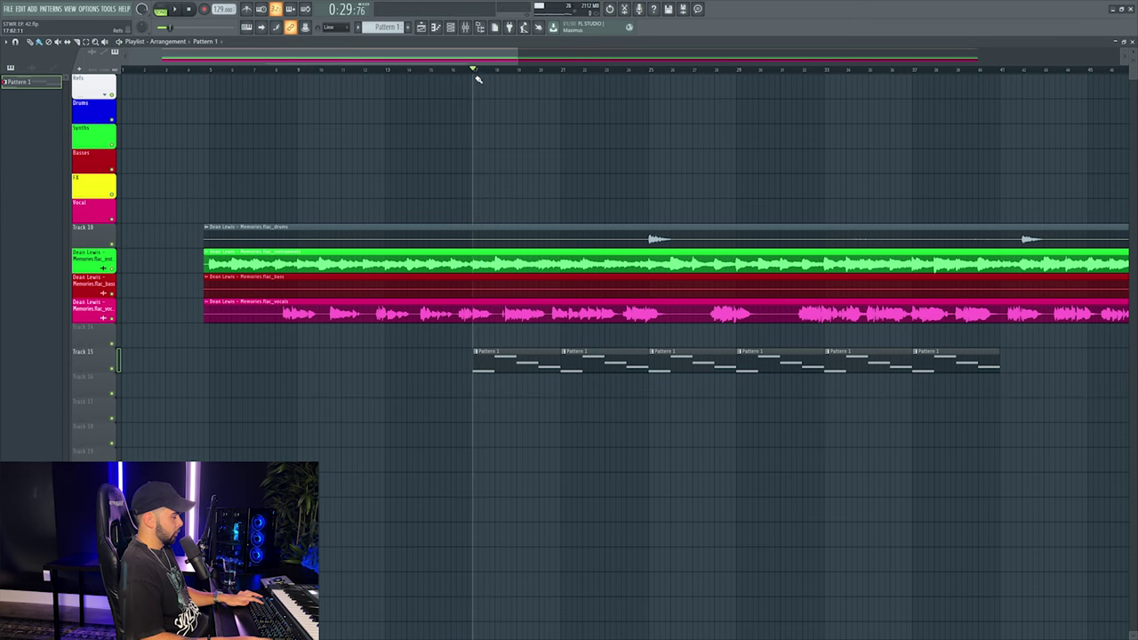
Audition the song around bar 25 and delete the four Pattern 1 clips on Track 15 from bar 25 onward.
key(space)
click(652, 70)
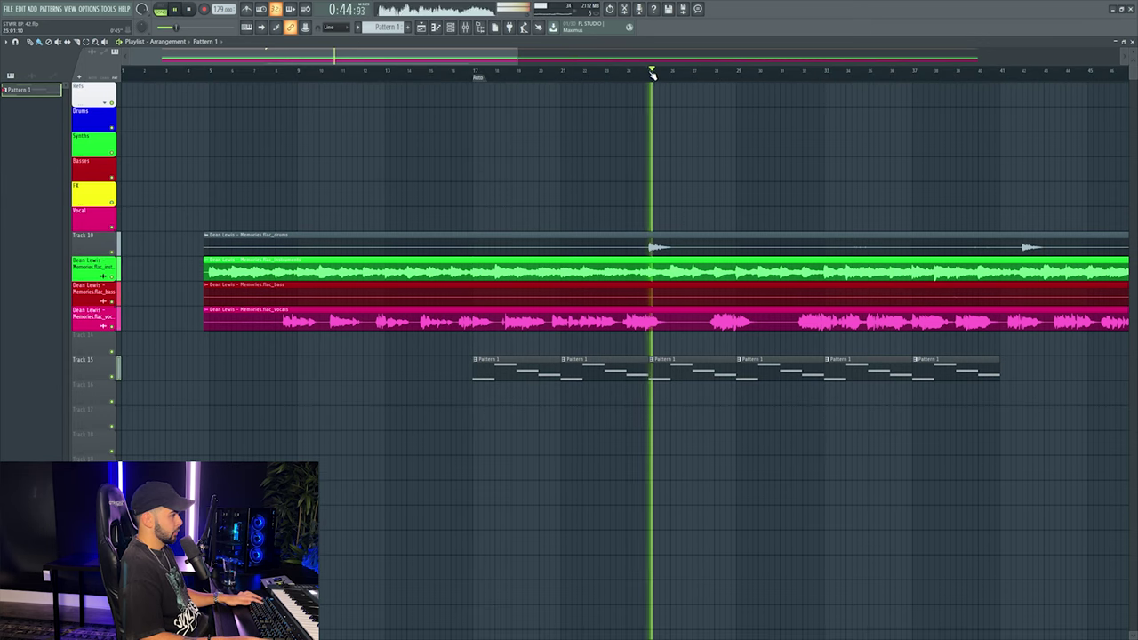
scroll(557, 297, down, 2)
key(space)
right_click(492, 377)
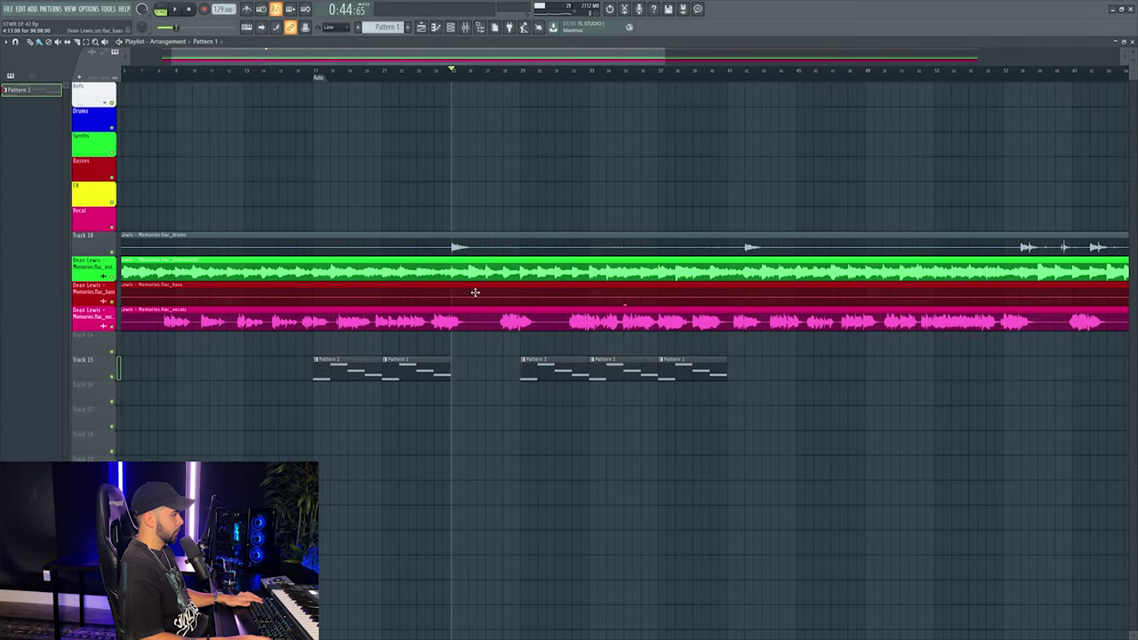
right_click(551, 369)
right_click(622, 369)
right_click(694, 368)
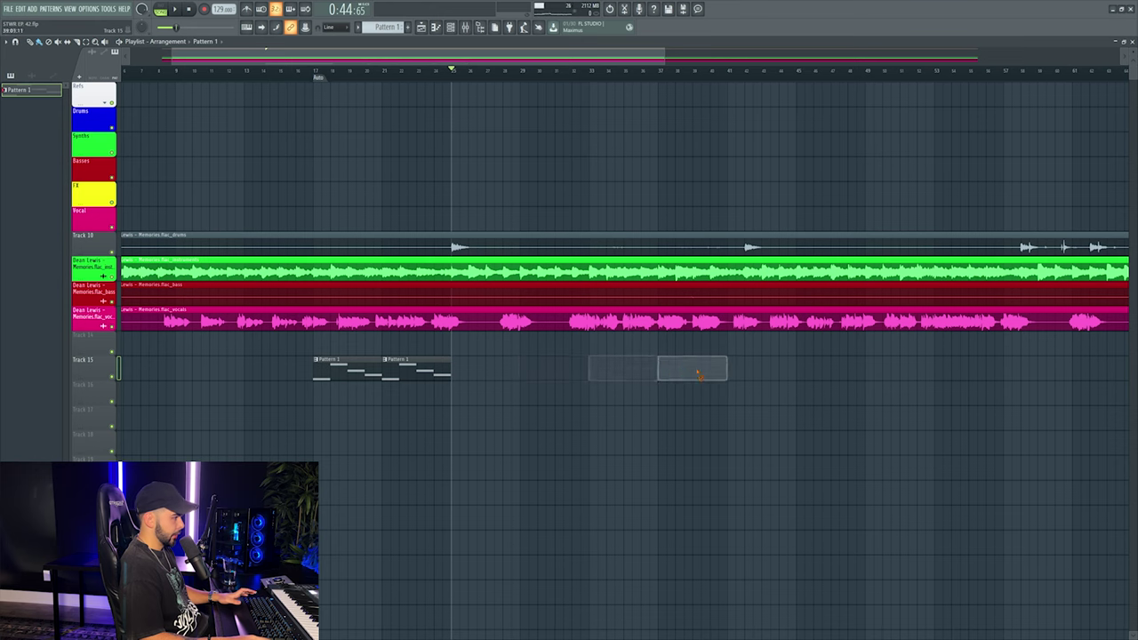
Audition the song between about bar 29 and bar 40 to locate where the drop should start.
key(space)
click(527, 70)
click(598, 71)
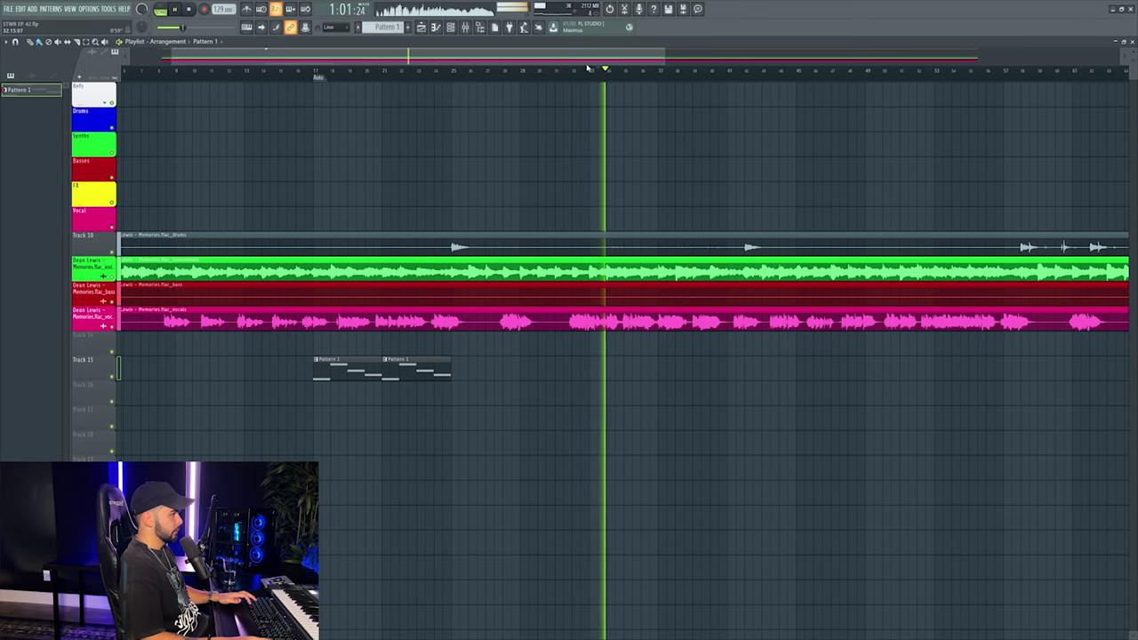
scroll(602, 69, right, 2)
key(space)
click(604, 71)
click(628, 71)
key(space)
scroll(650, 80, right, 3)
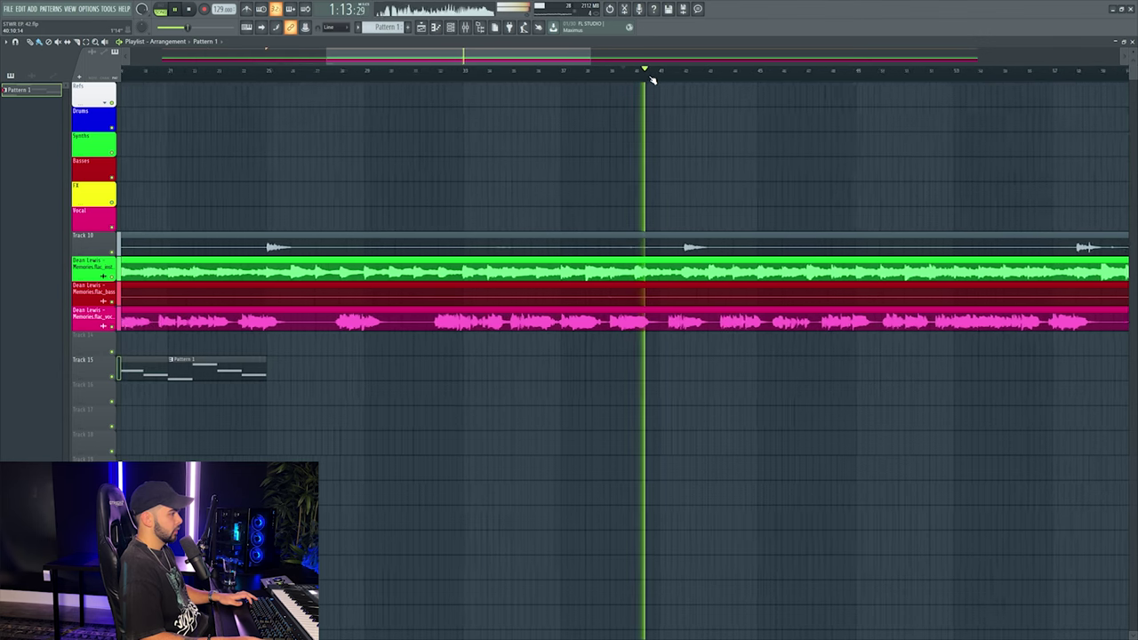
Add a time marker named Drop at bar 41.
key(space)
right_click(668, 72)
click(690, 116)
text(Drop)
key(Return)
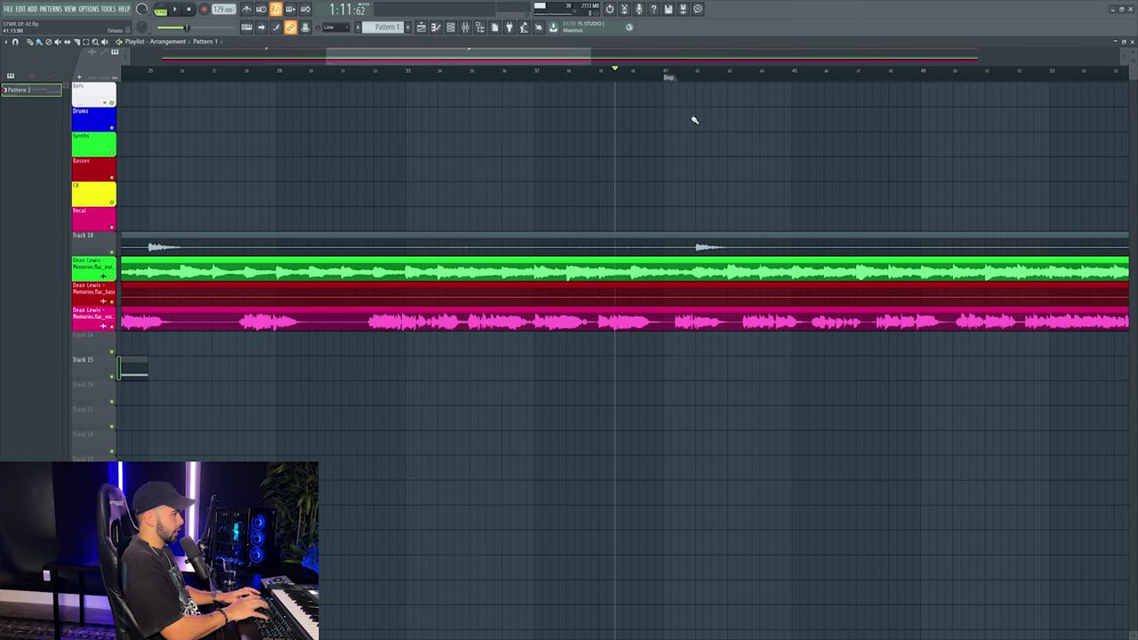
Audition the song around bar 41 and slice all four stems at the Drop marker.
key(space)
click(683, 72)
scroll(685, 74, down, 3)
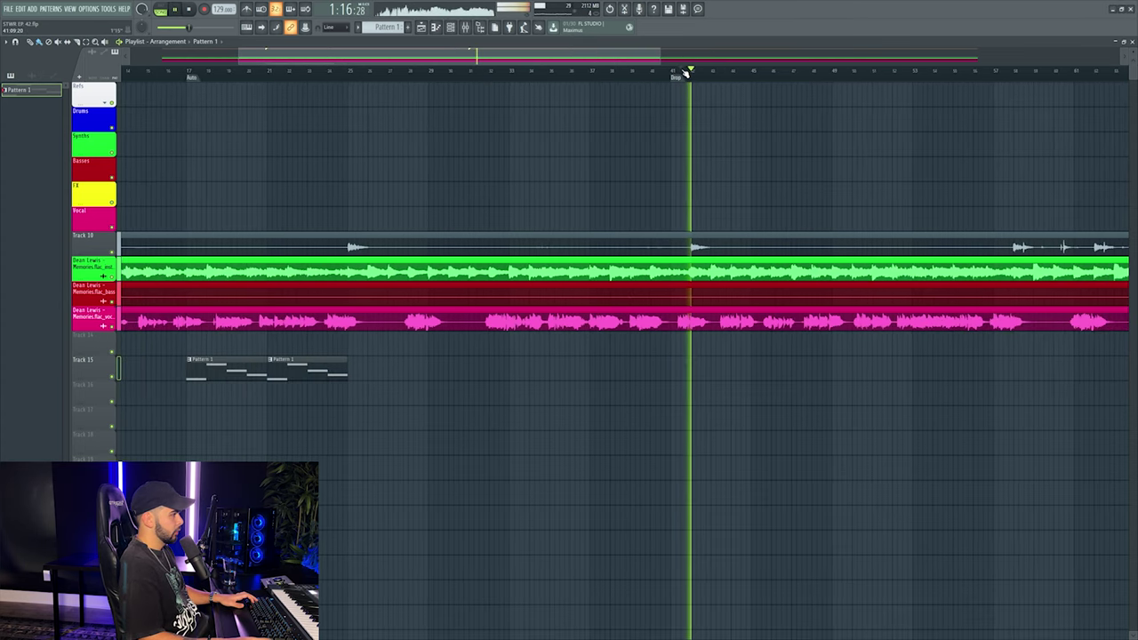
scroll(699, 73, up, 3)
key(space)
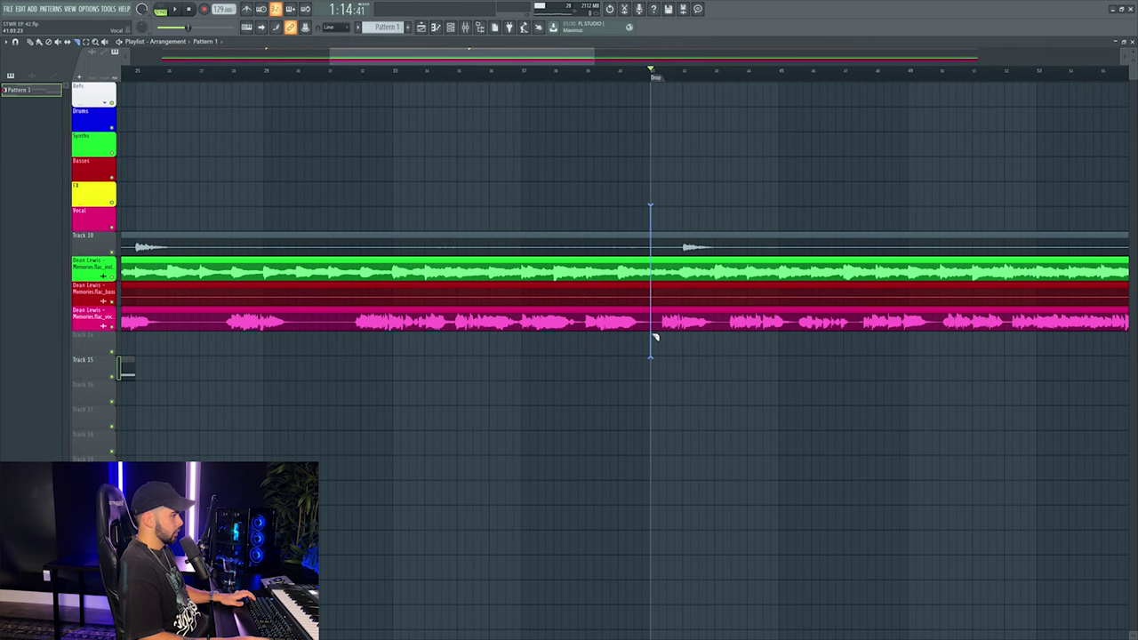
scroll(625, 76, down, 4)
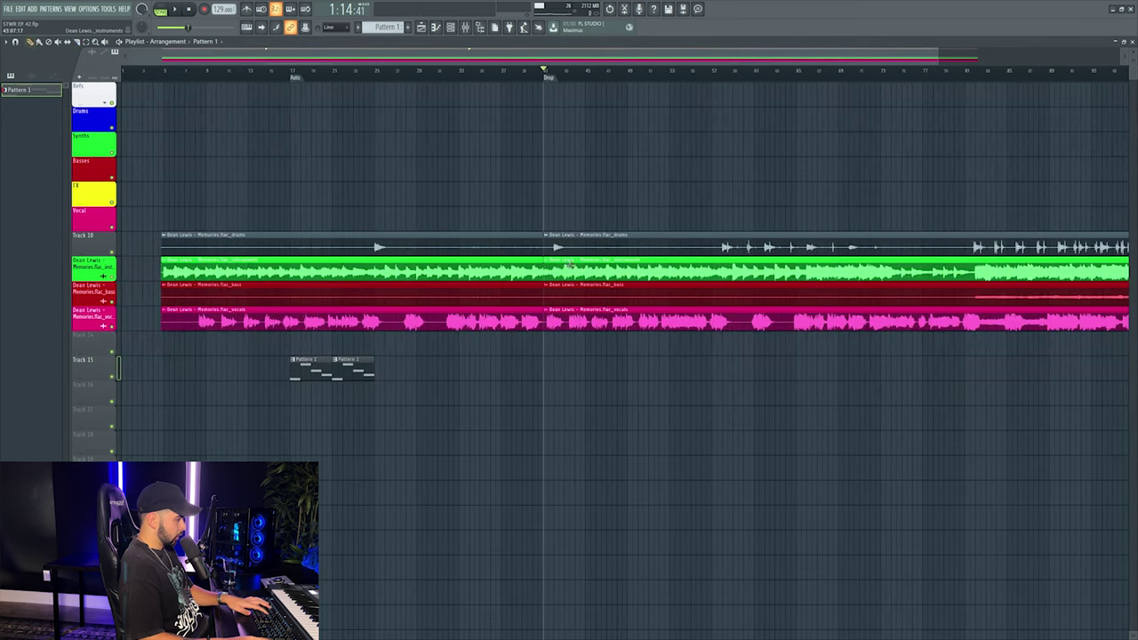
Move the stem sections after the Drop marker to bar 61, leaving a gap for the drop.
drag(579, 234, 795, 233)
drag(797, 303, 792, 303)
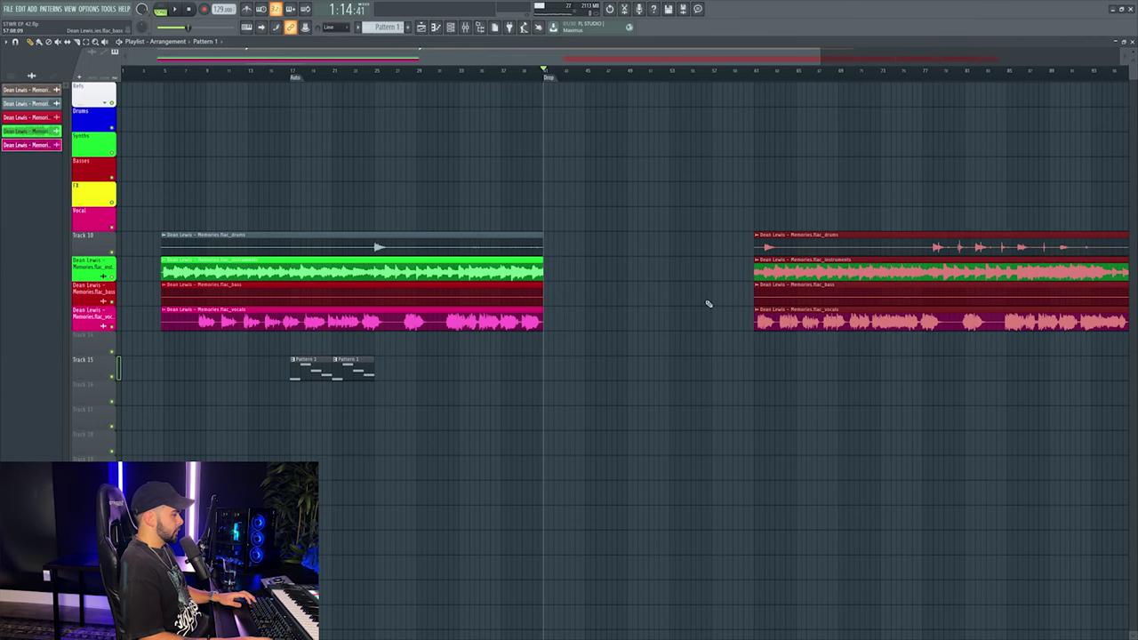
scroll(480, 71, down, 2)
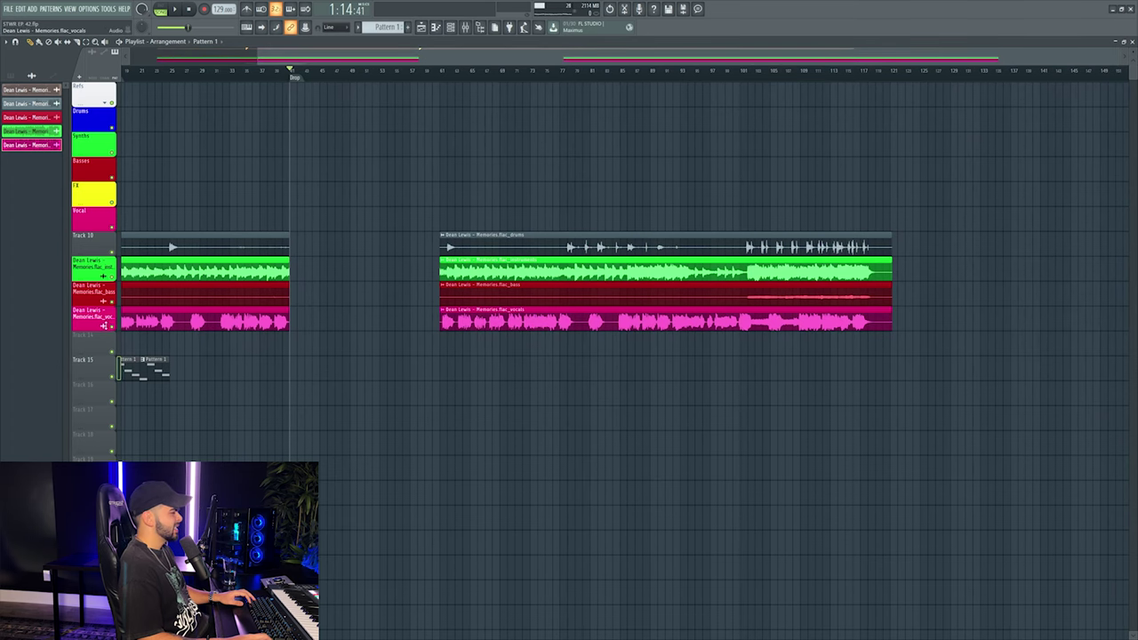
Solo the vocals stem and audition it from about bar 101.
right_click(117, 328)
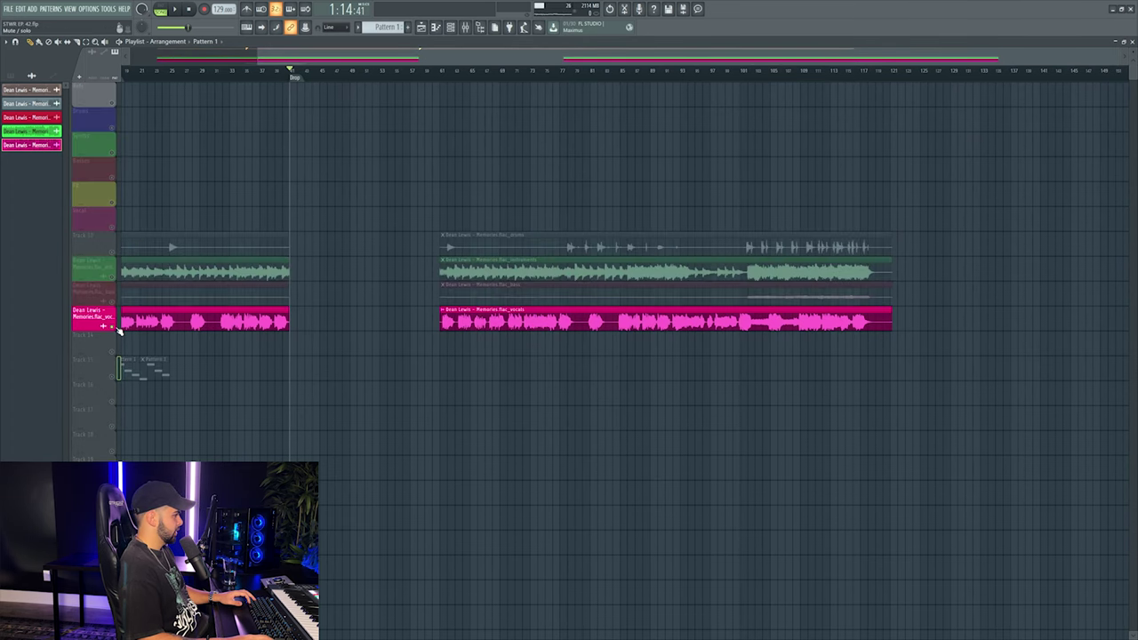
scroll(804, 67, up, 2)
click(802, 68)
key(space)
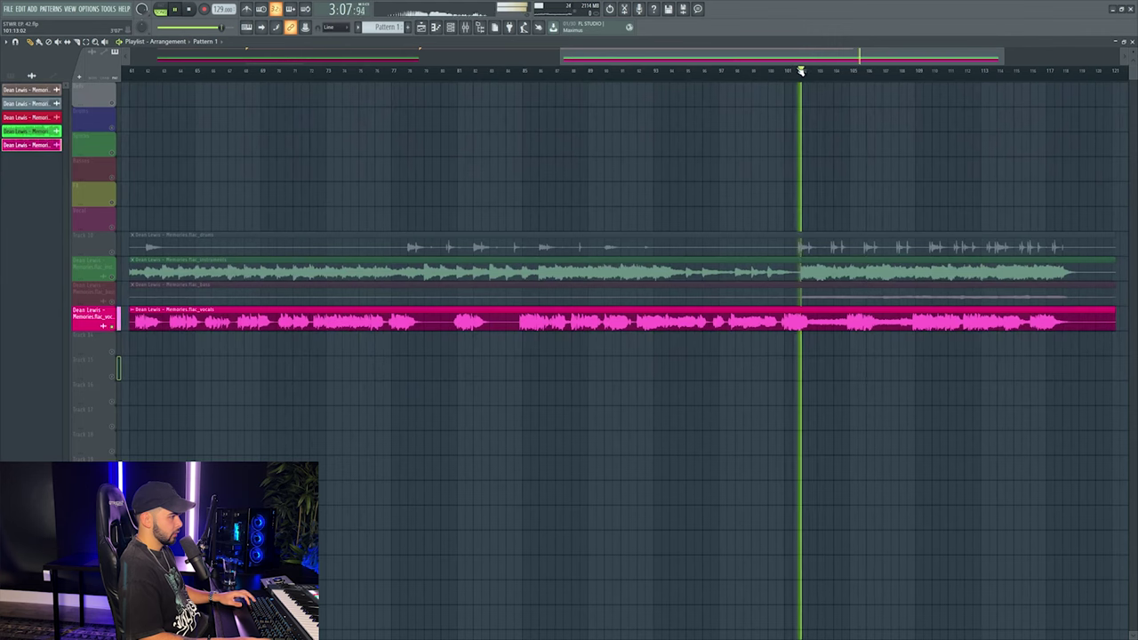
scroll(802, 62, right, 2)
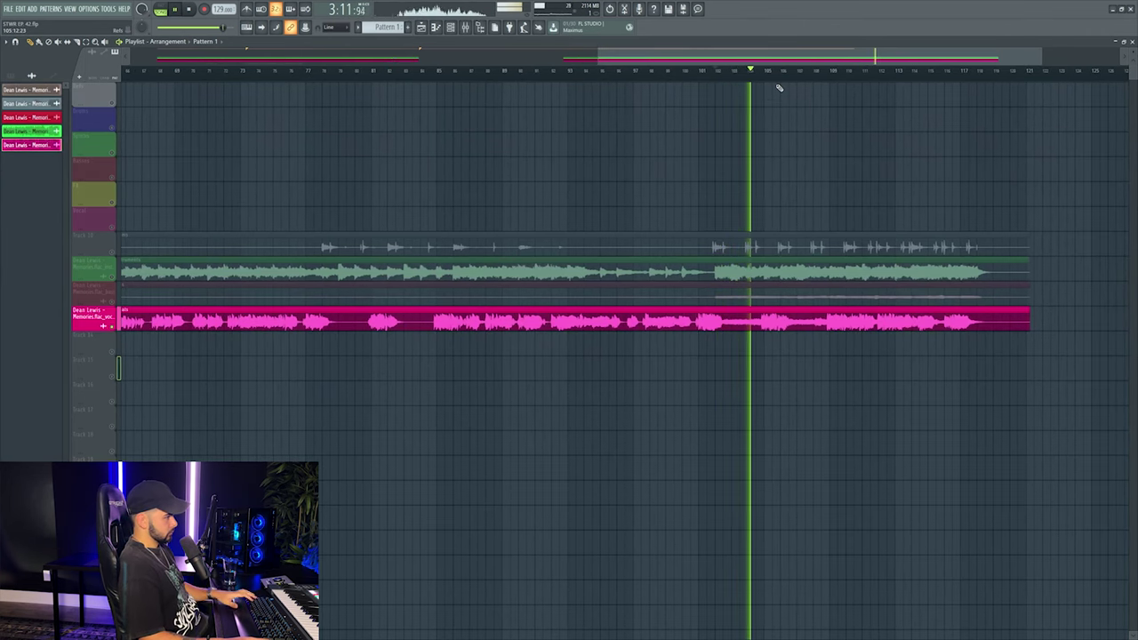
key(space)
Compare the vocals from around bar 32 with the late vocals around bar 109 by auditioning both passages.
scroll(788, 71, down, 3)
scroll(363, 75, left, 1)
drag(375, 71, 405, 71)
click(395, 70)
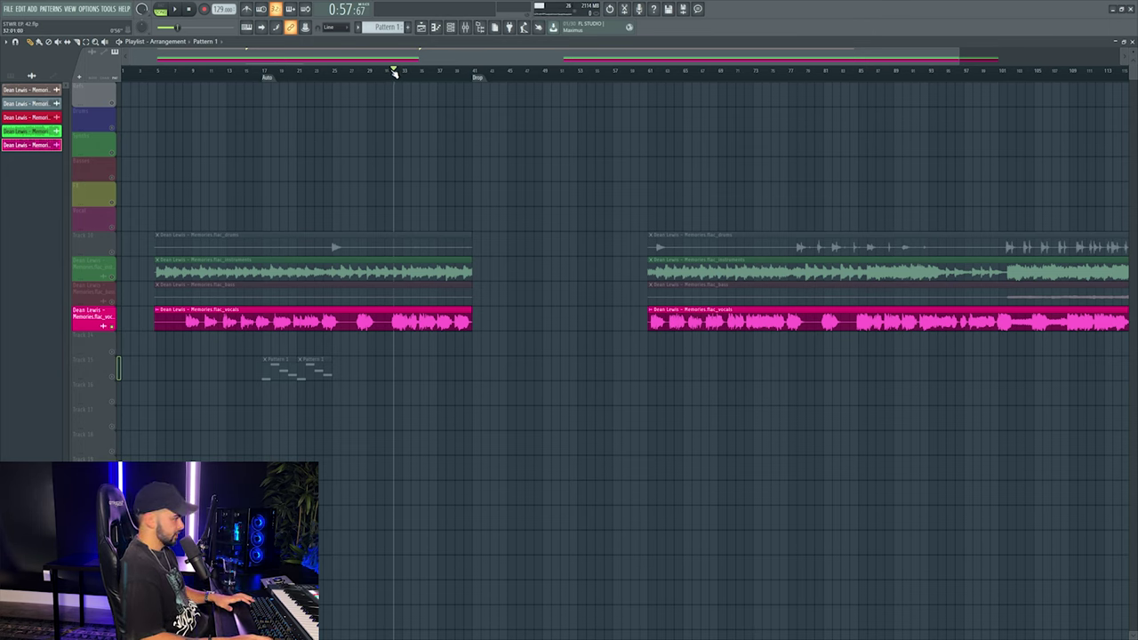
key(space)
mouse_move(987, 69)
mouse_down()
mouse_move(1071, 79)
mouse_move(936, 62)
mouse_up()
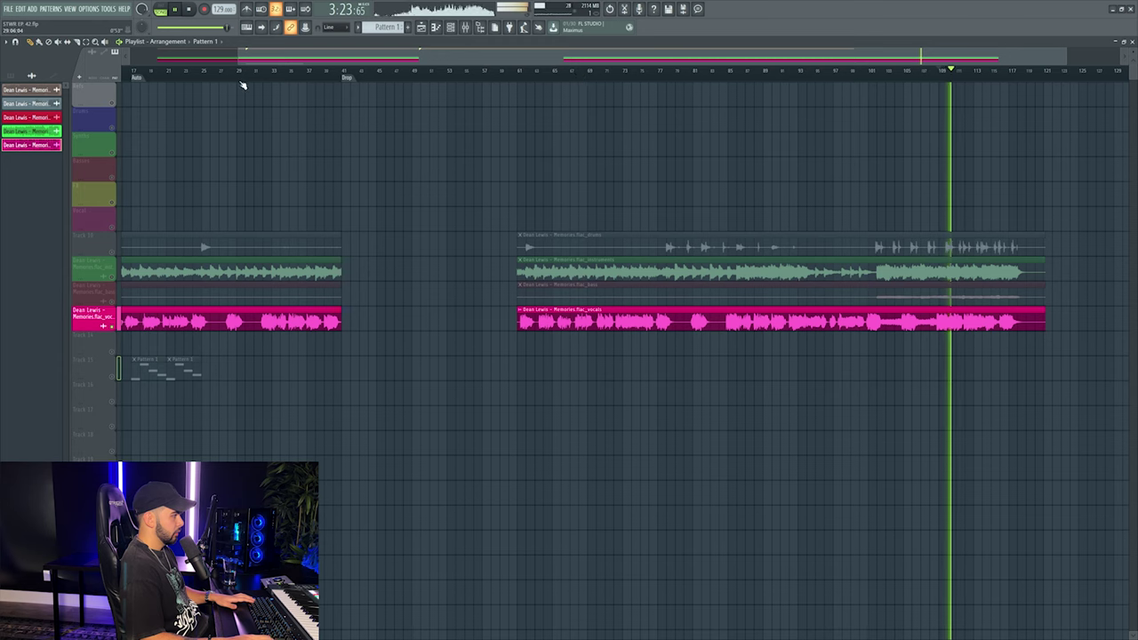
click(272, 70)
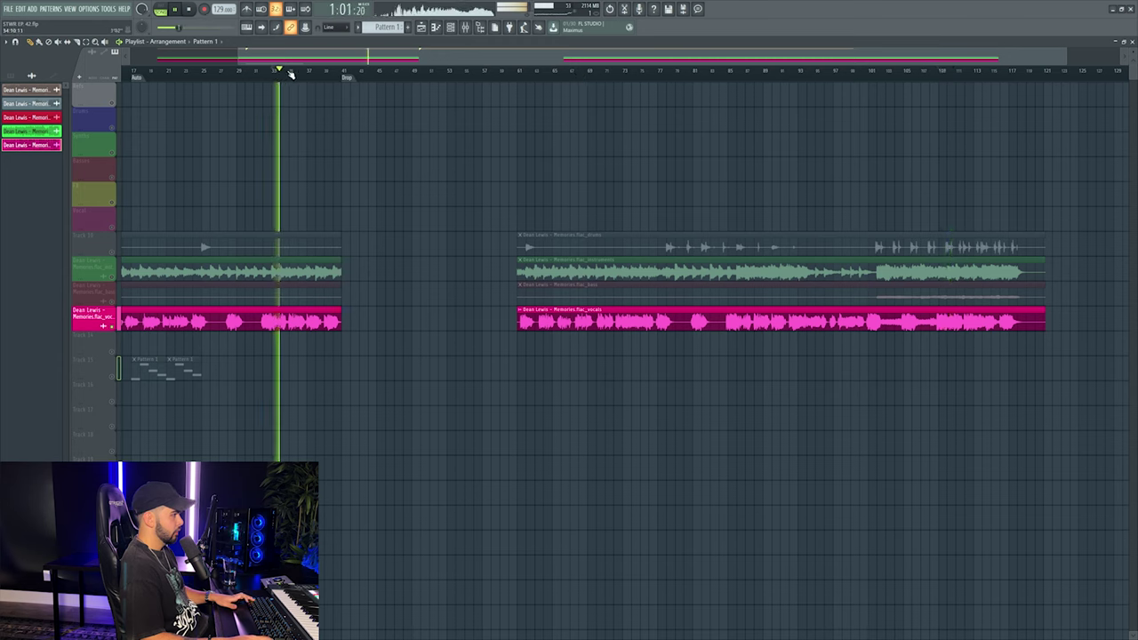
click(971, 71)
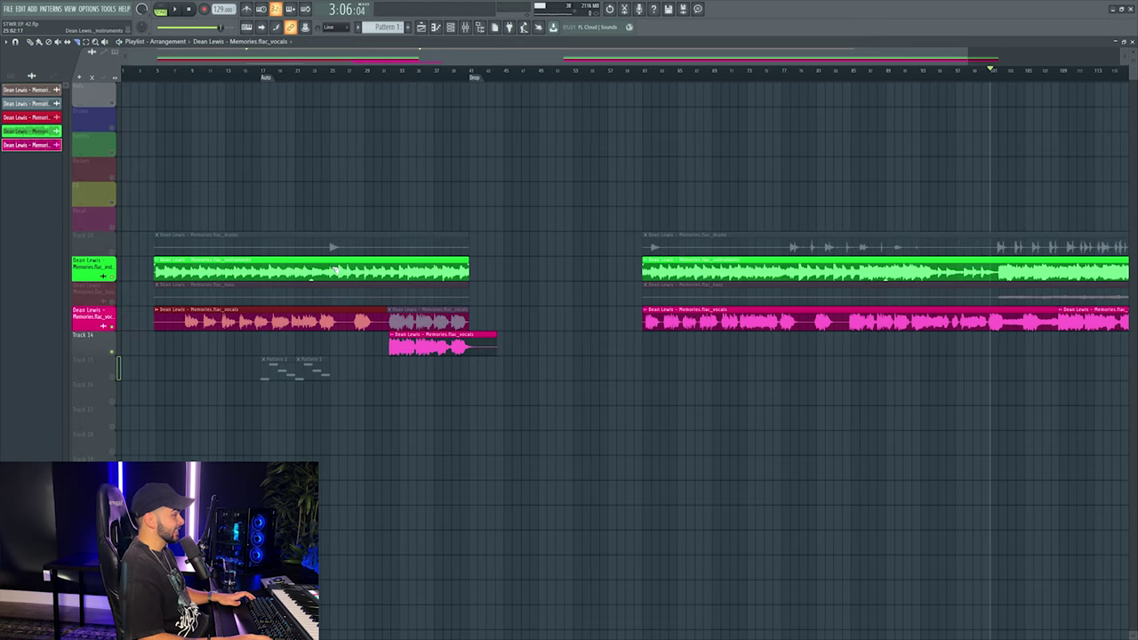
Replace the instruments stem from bar 25 to the Drop marker with a copy of the section starting at bar 101.
click(332, 269)
right_click(367, 270)
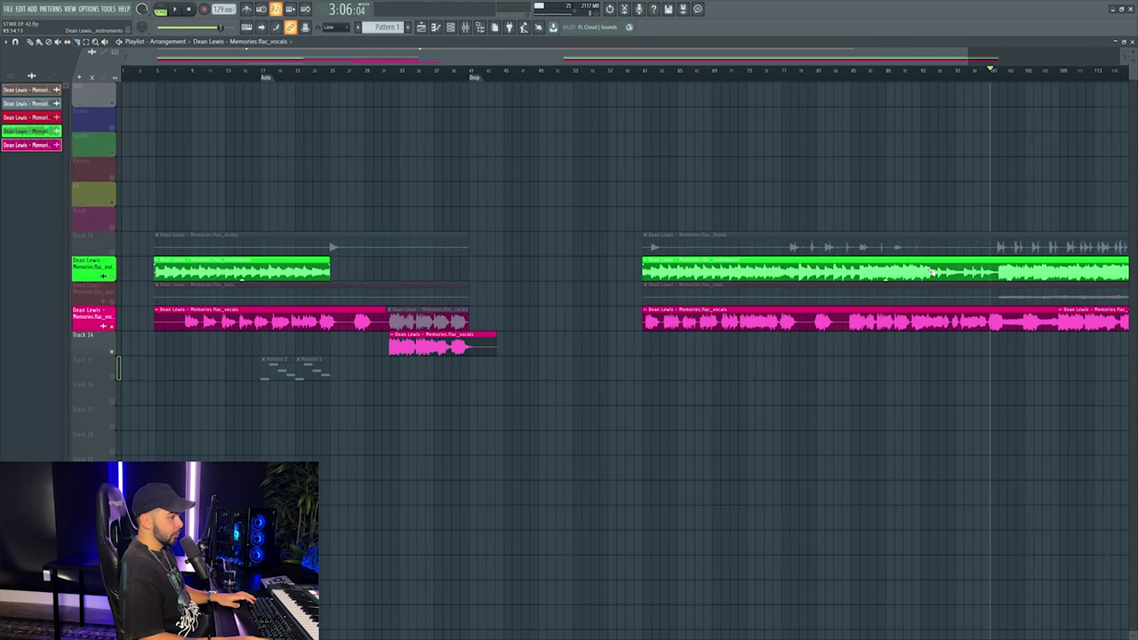
drag(507, 270, 382, 272)
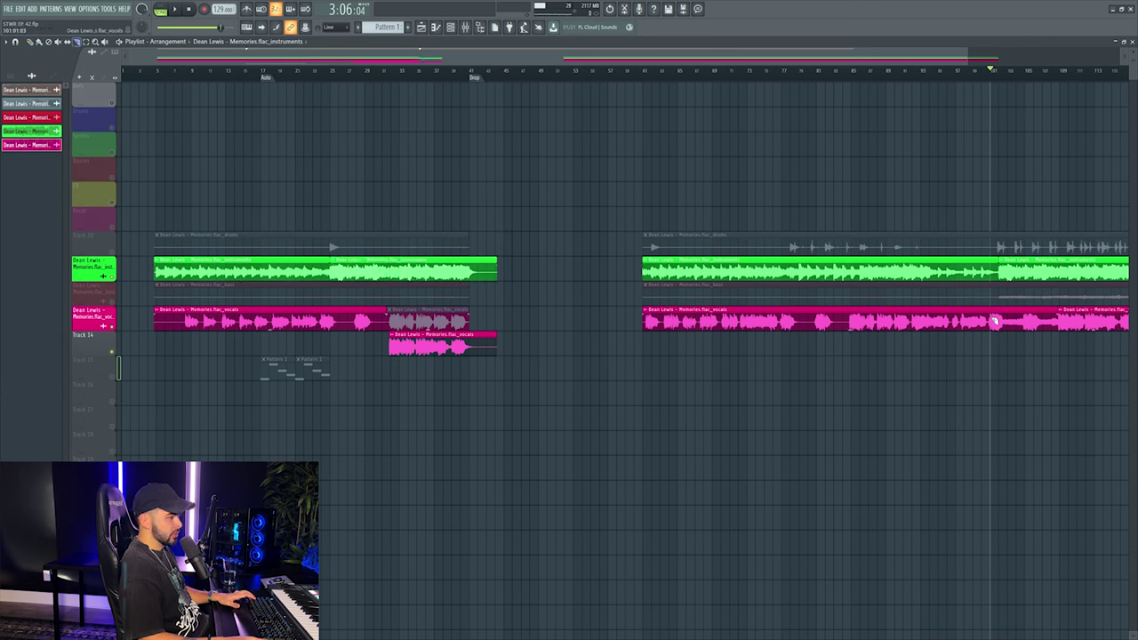
Delete the vocals after bar 26 and the Track 14 vocal clip, and copy the last two vocal clips to bar 26.
right_click(359, 322)
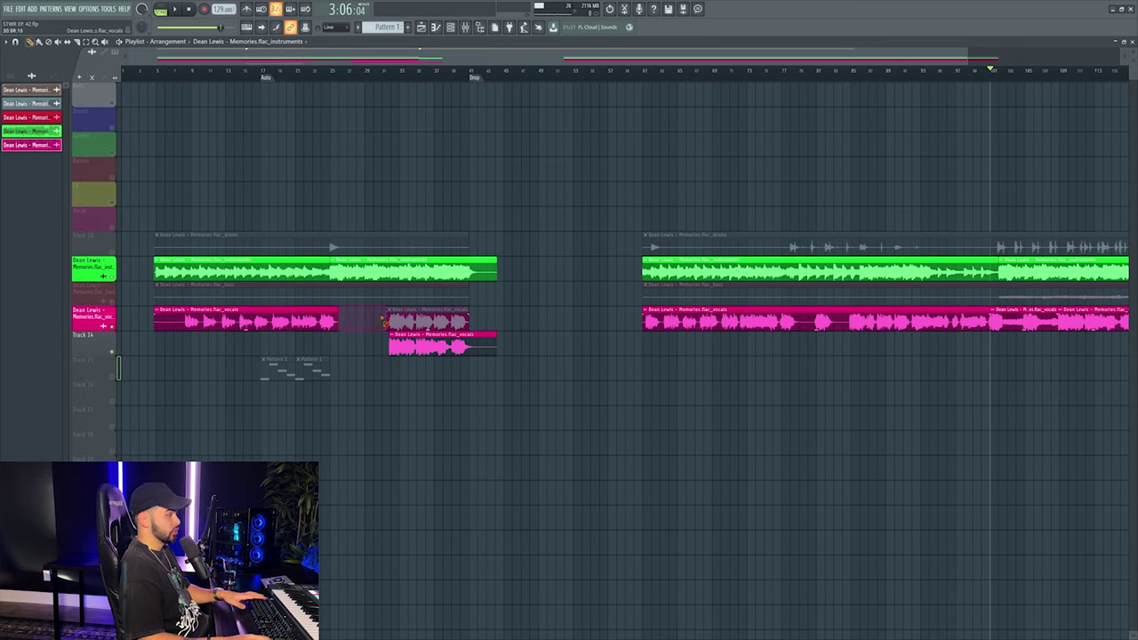
right_click(429, 321)
right_click(432, 345)
drag(1012, 330, 385, 320)
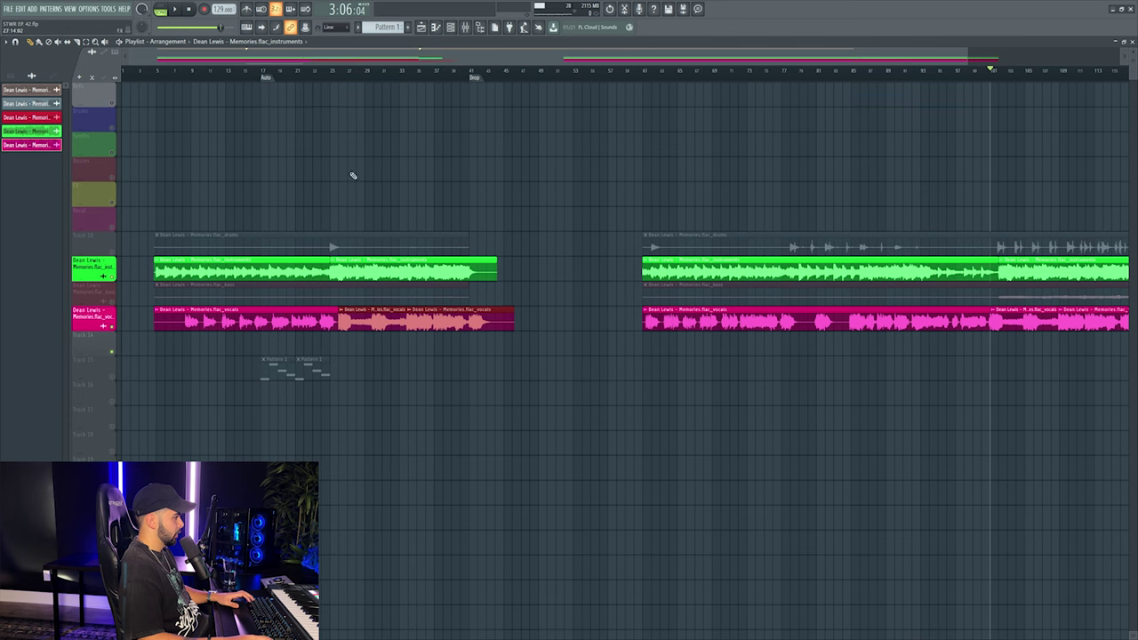
Trim the end of the vocal clip before the copied ones to about bar 23.5 and audition from bar 22.
click(302, 78)
scroll(310, 77, up, 3)
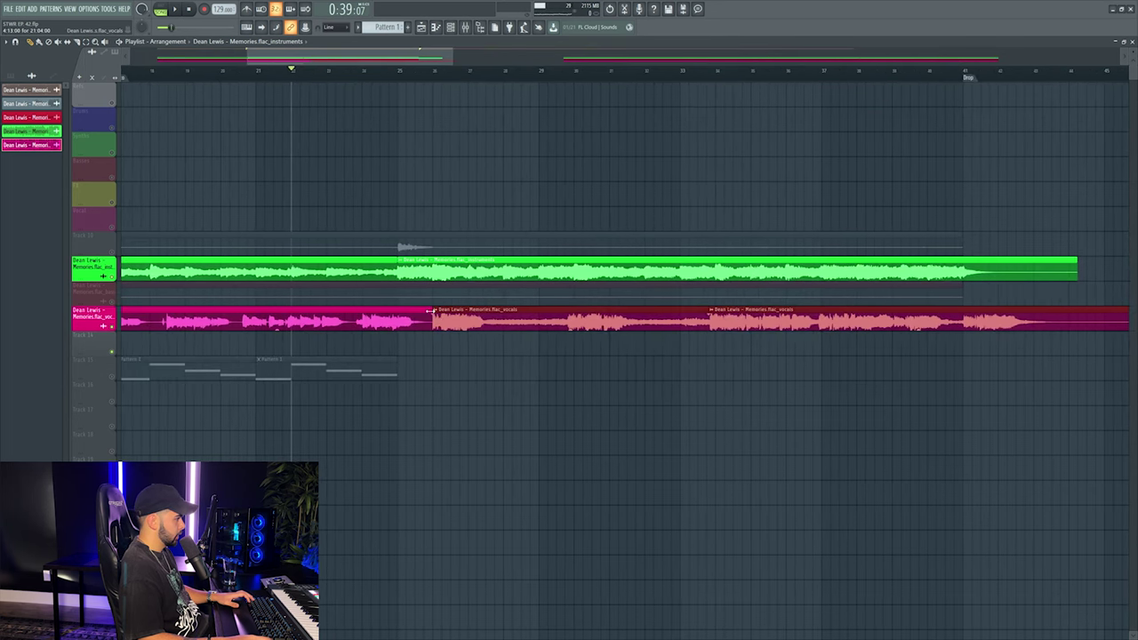
drag(365, 313, 342, 311)
key(space)
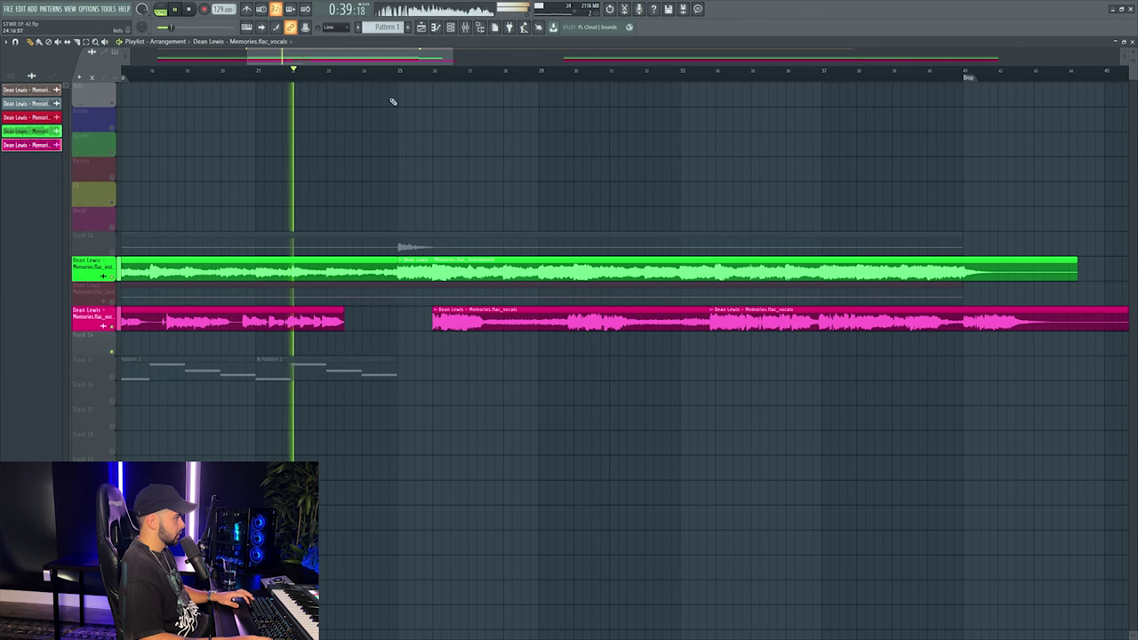
Move the two copied vocal clips to bar 24, extend the preceding clip up to them, and audition the transition.
scroll(382, 222, down, 3)
drag(596, 336, 563, 327)
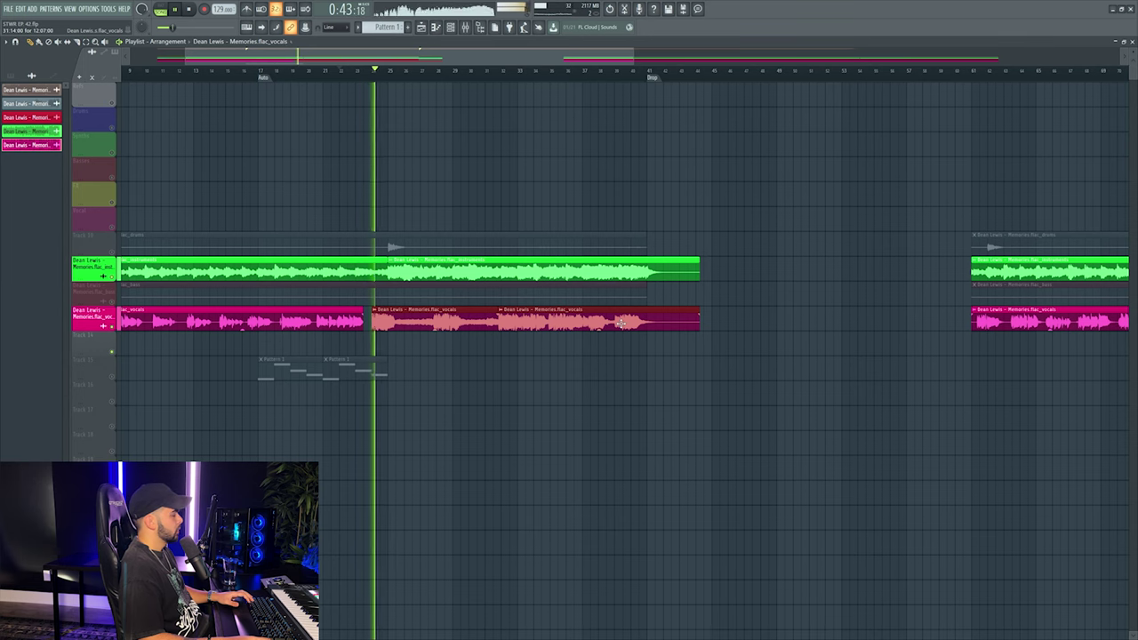
click(370, 311)
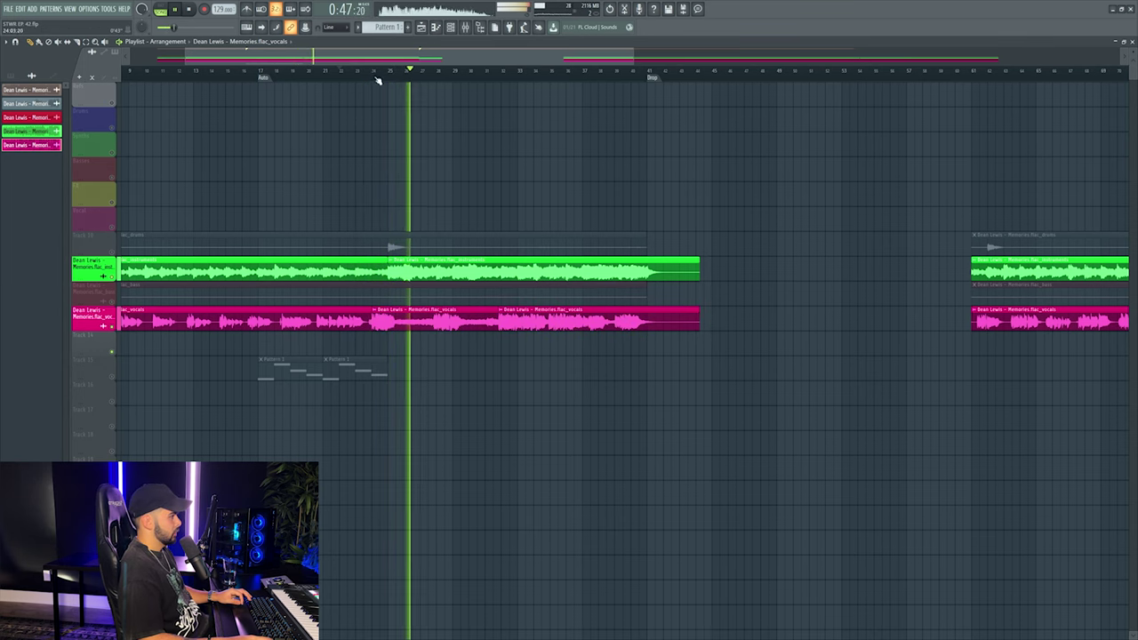
scroll(381, 71, down, 3)
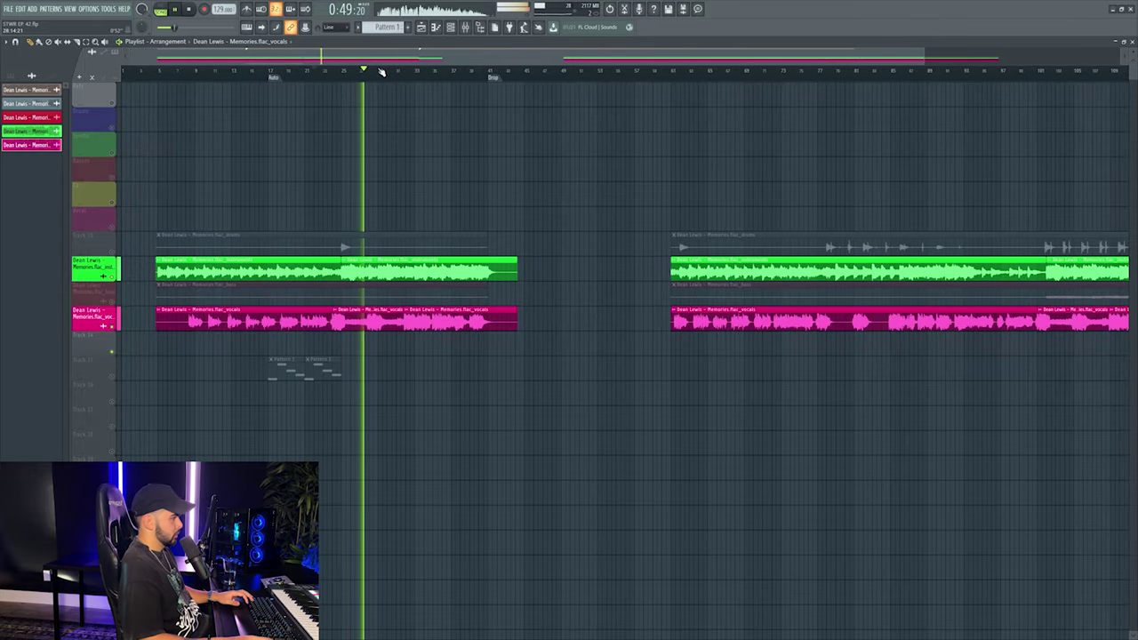
scroll(383, 72, down, 2)
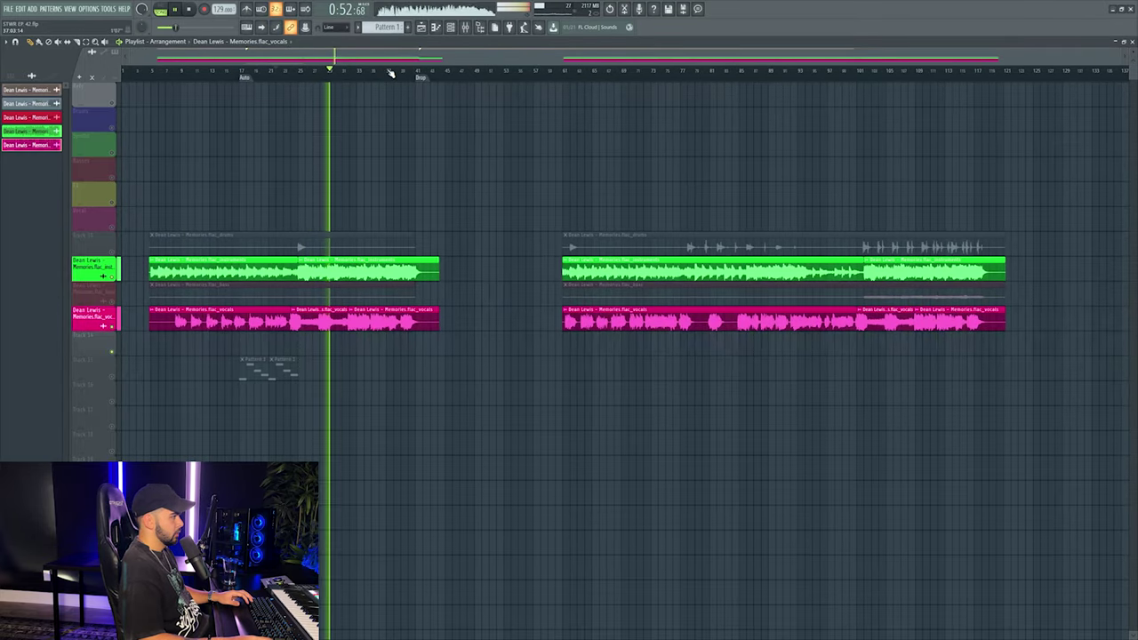
Rename the Serum mixer track Break Bass and give it the dark red colour.
drag(389, 72, 415, 71)
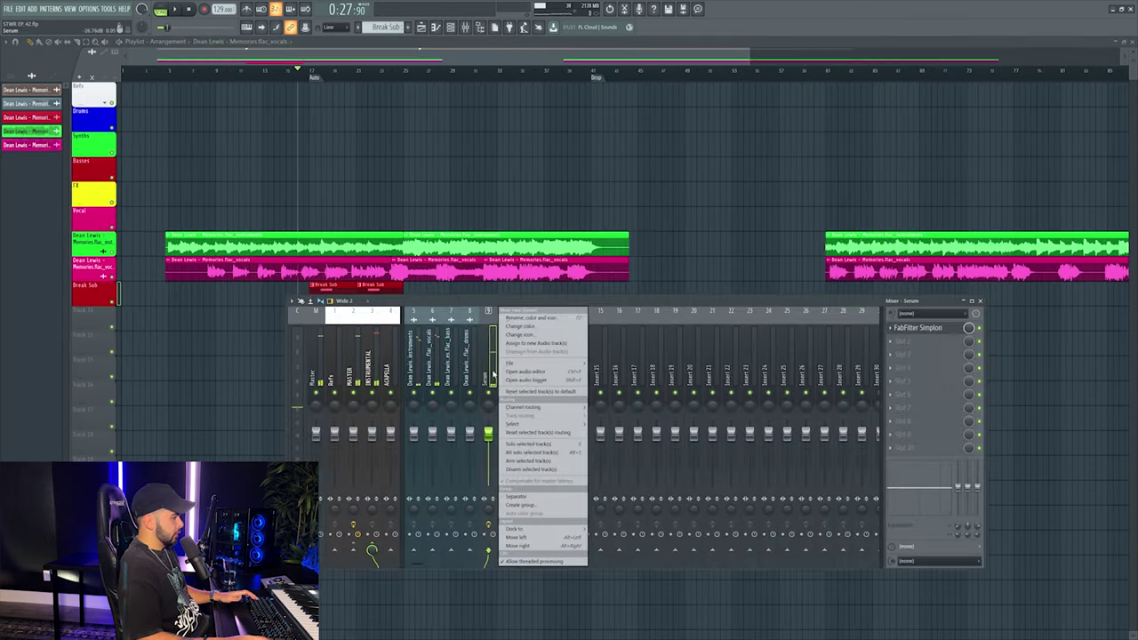
click(542, 320)
click(549, 454)
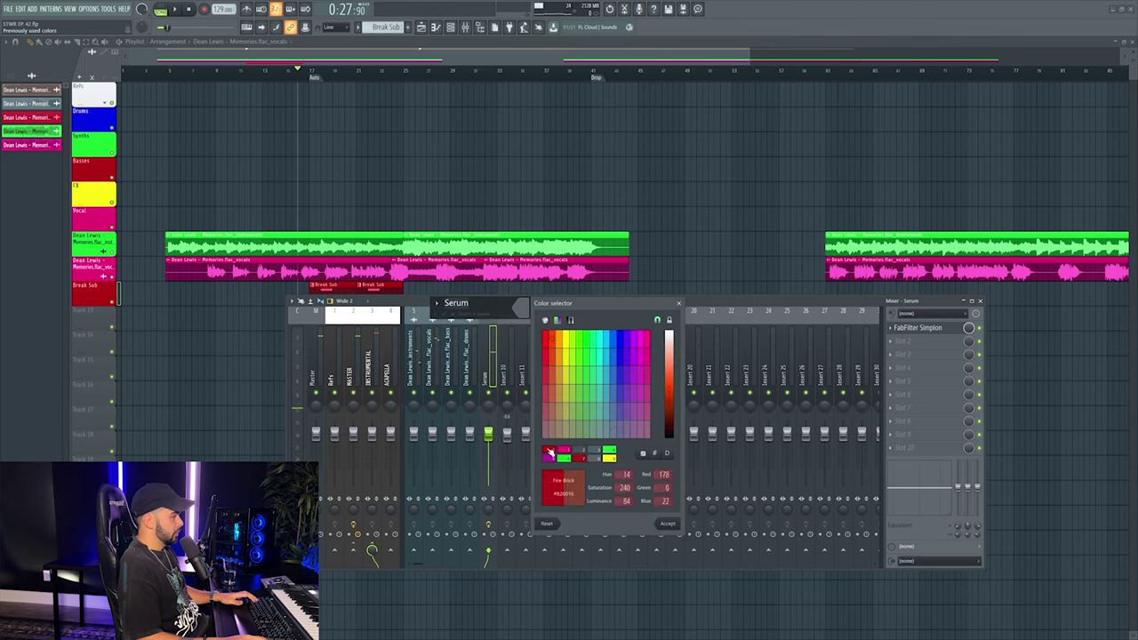
click(668, 524)
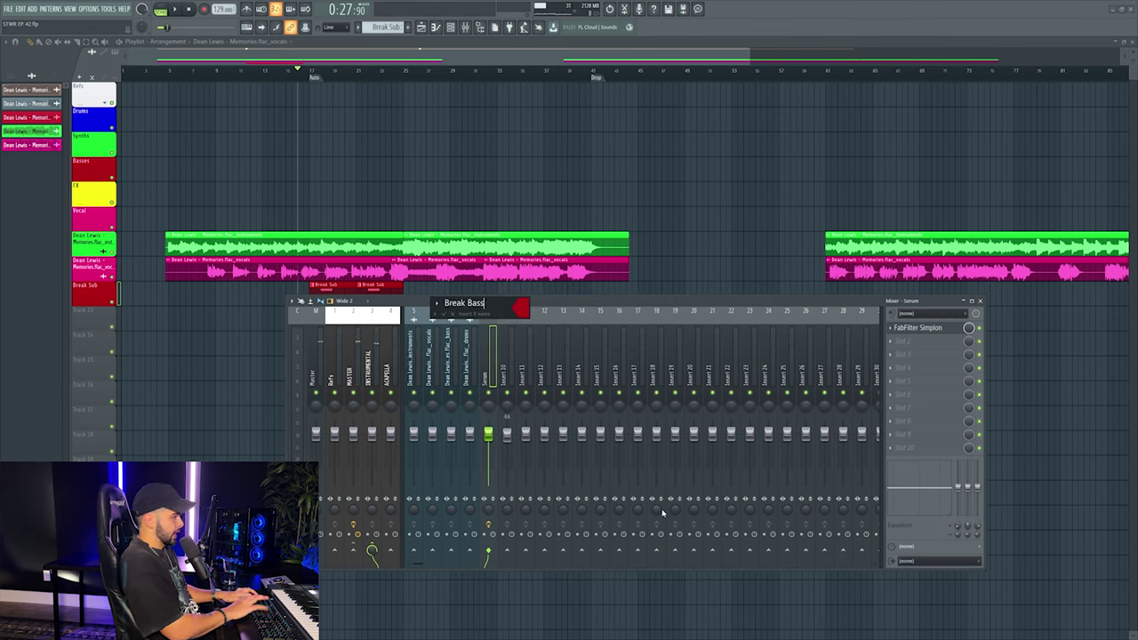
text(Break Bass)
key(Return)
Rename the instruments stem's mixer track Piano and colour it lime green.
right_click(419, 311)
click(456, 318)
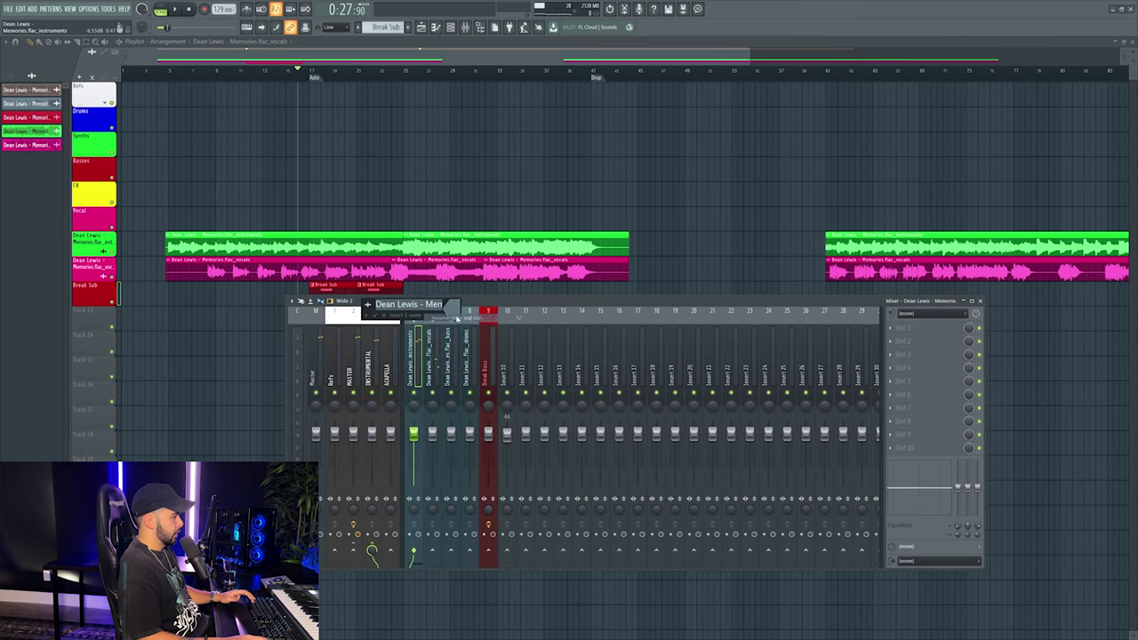
text(Piano)
key(Return)
click(502, 400)
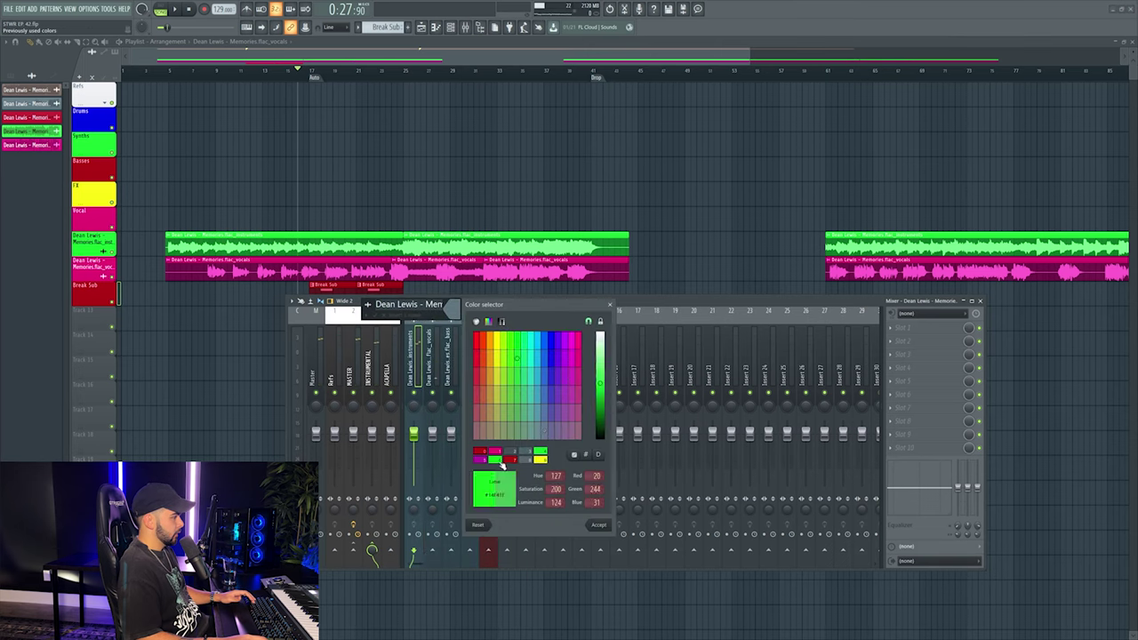
click(595, 471)
Insert an empty playlist track above the instruments stem and hide the mixer.
right_click(89, 236)
click(115, 369)
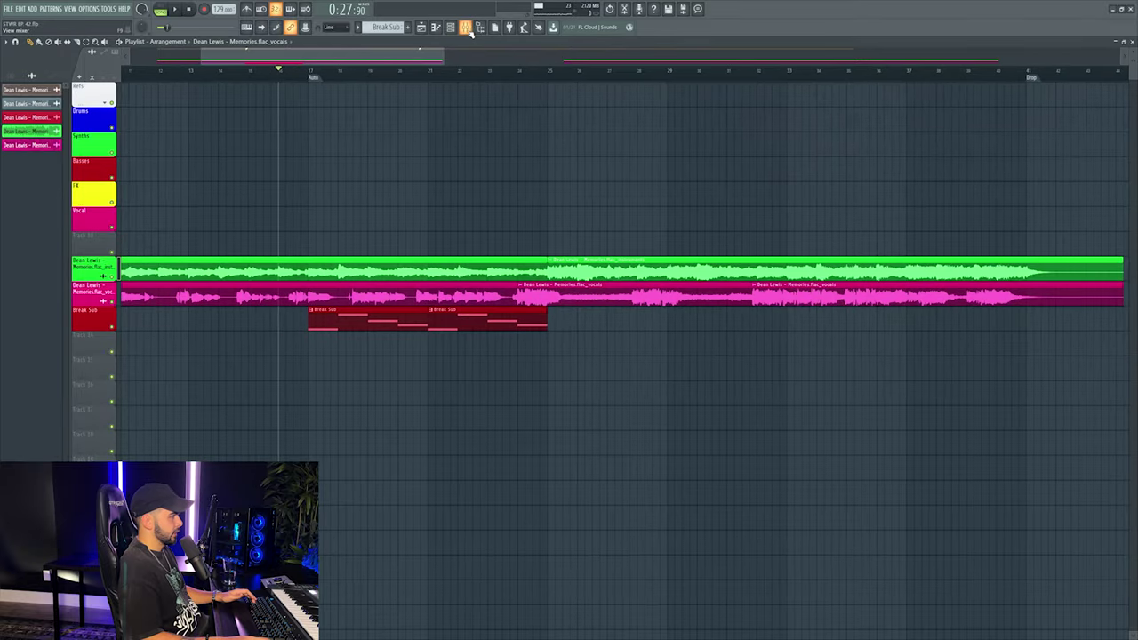
click(465, 27)
key(F9)
Show the sample browser and expand the Ryos Ultimate Collection Vol. 1 pack down to its Drums > Kicks folder.
key(alt+F8)
key(alt+F8)
key(alt+F8)
click(68, 84)
click(26, 174)
click(86, 234)
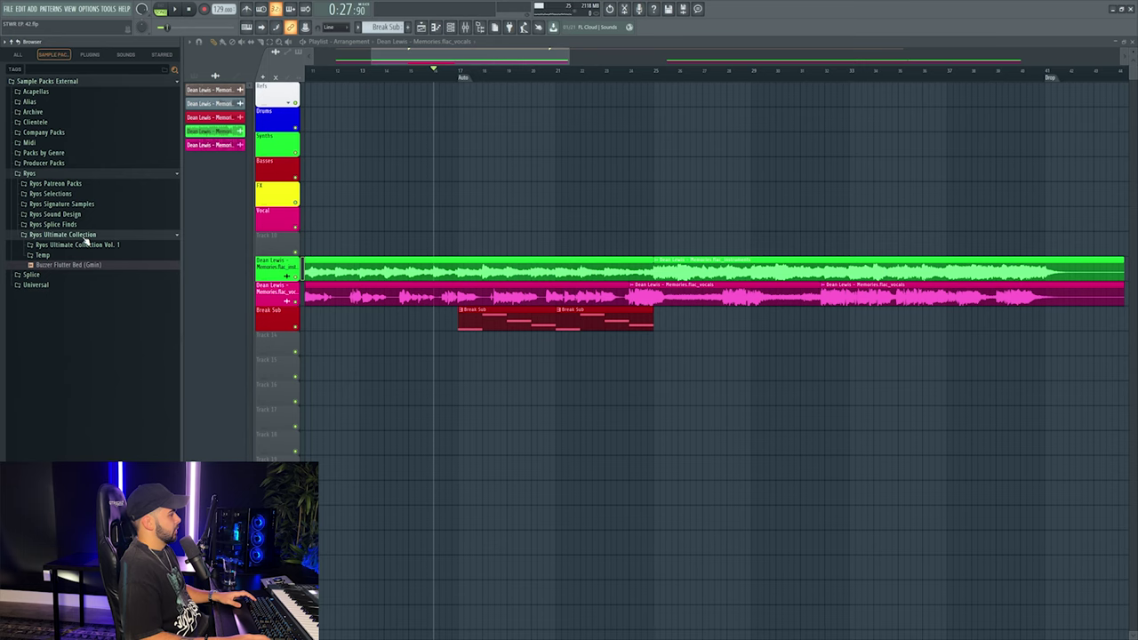
click(77, 245)
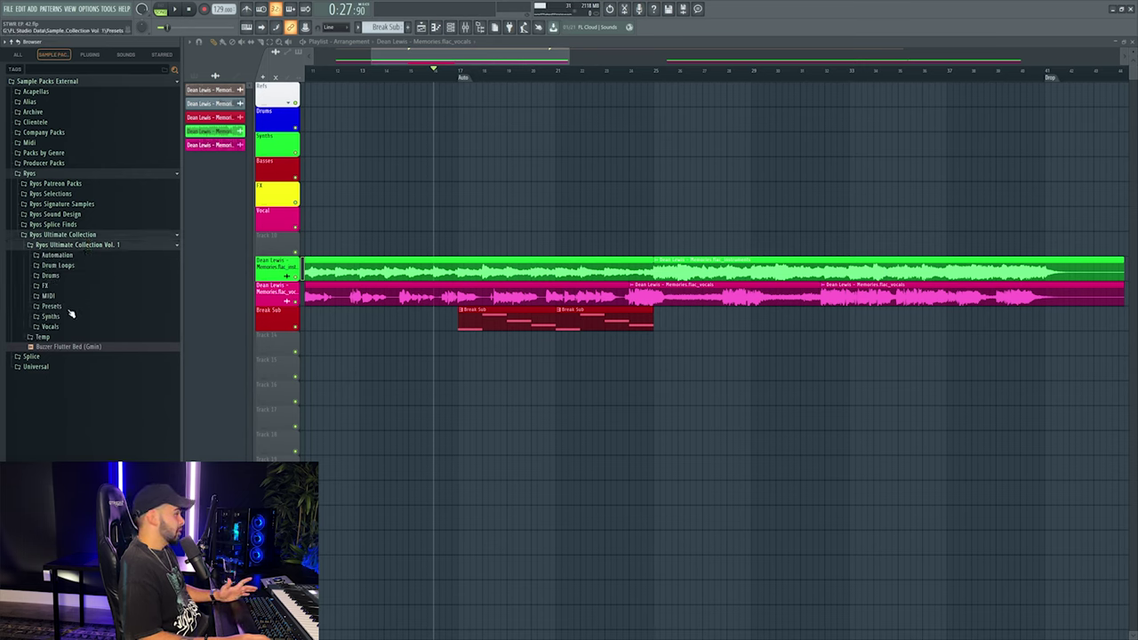
click(50, 275)
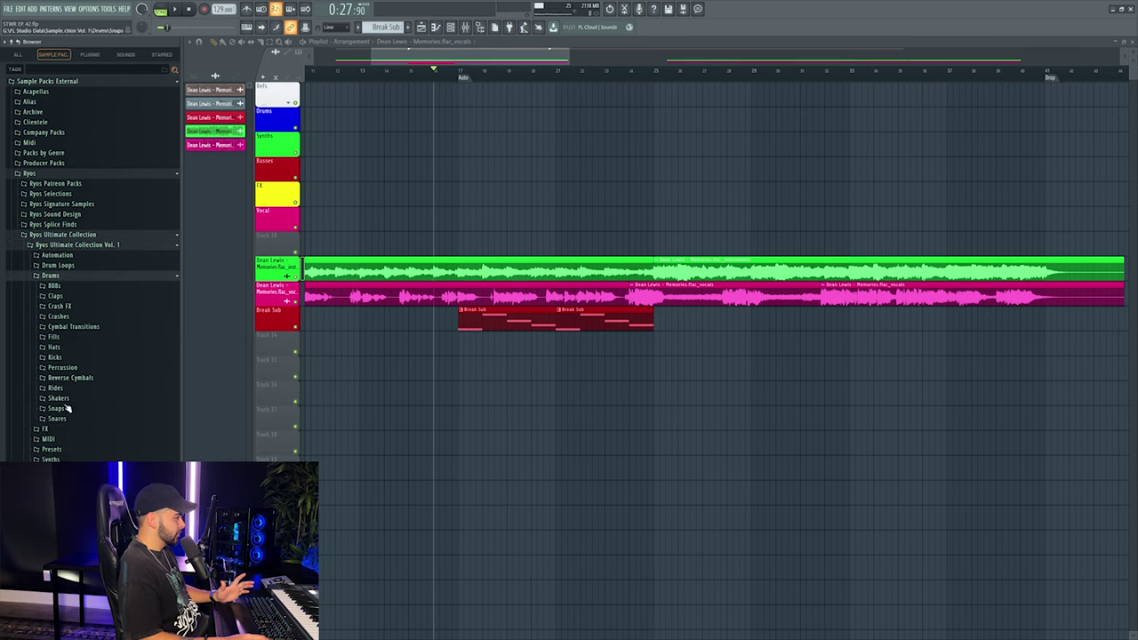
click(56, 357)
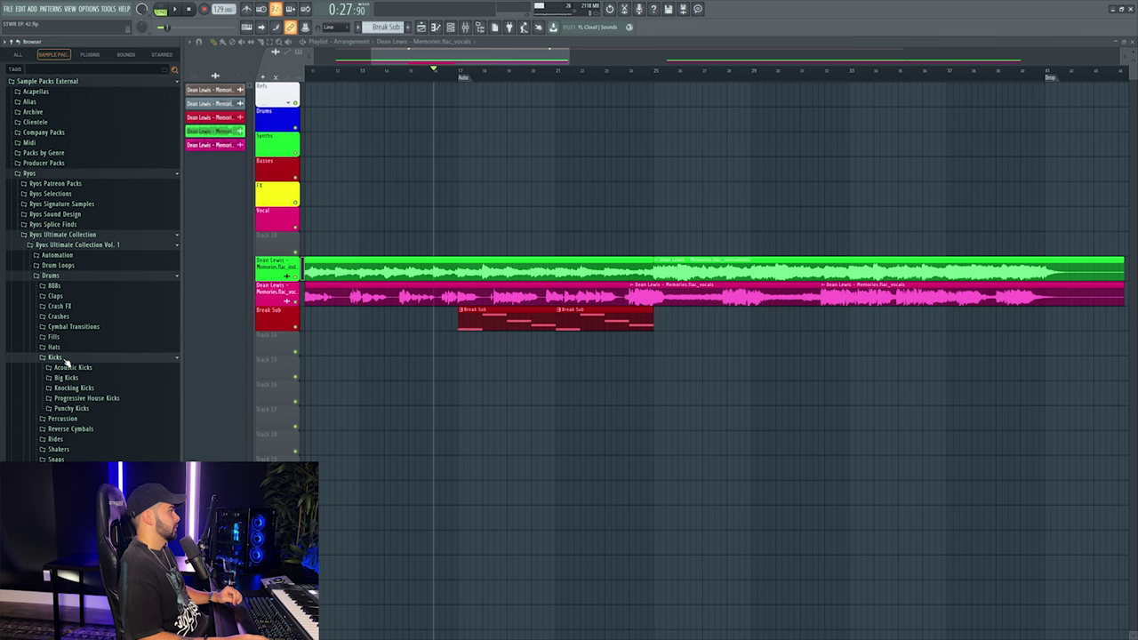
Look through the kick samples in the Knocking Kicks folder and collapse the folder.
click(71, 388)
click(69, 389)
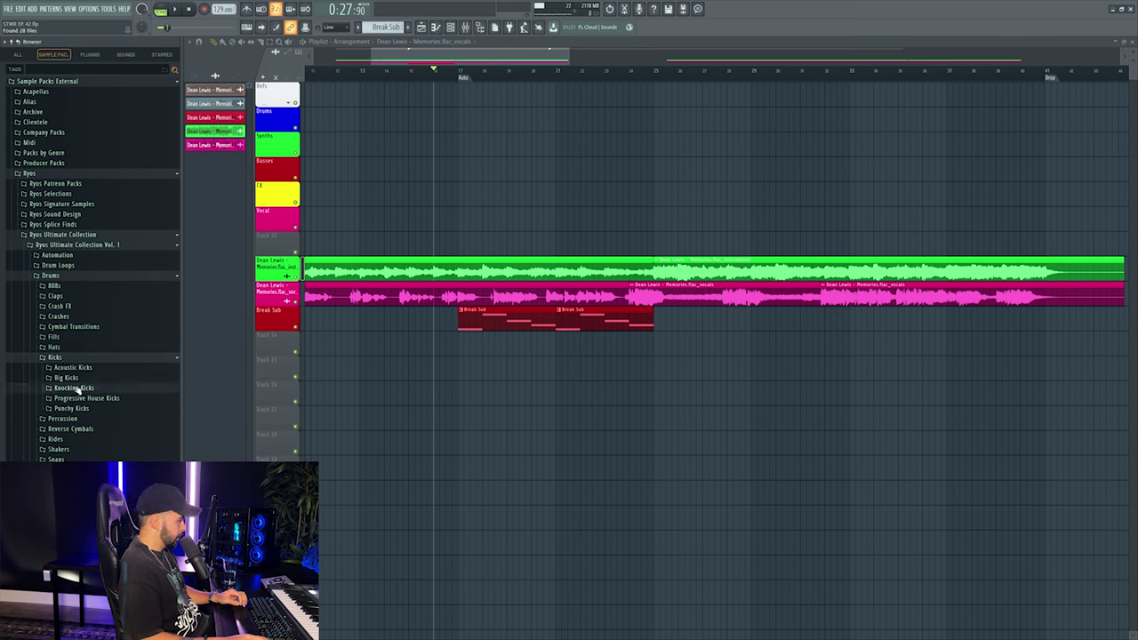
click(67, 387)
scroll(89, 356, down, 5)
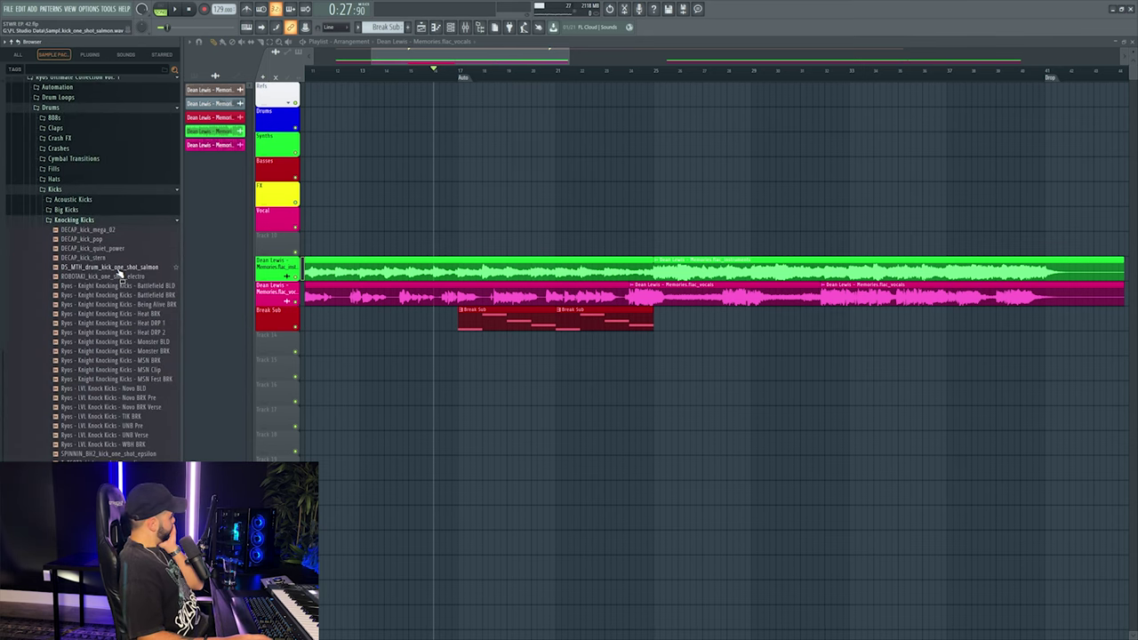
scroll(124, 287, up, 5)
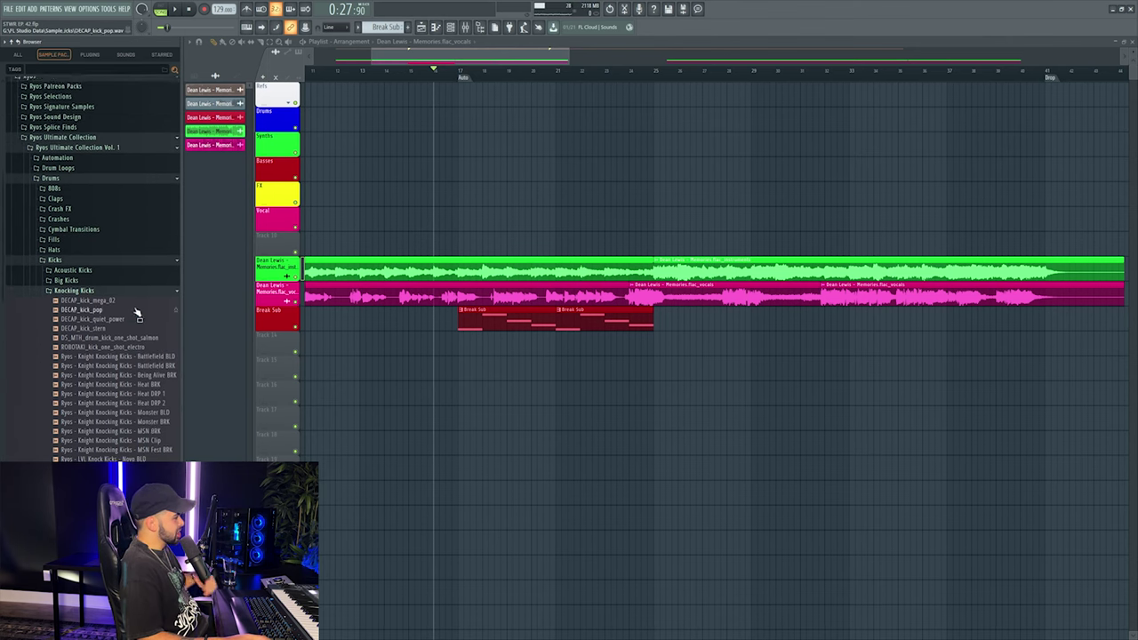
click(80, 335)
click(63, 358)
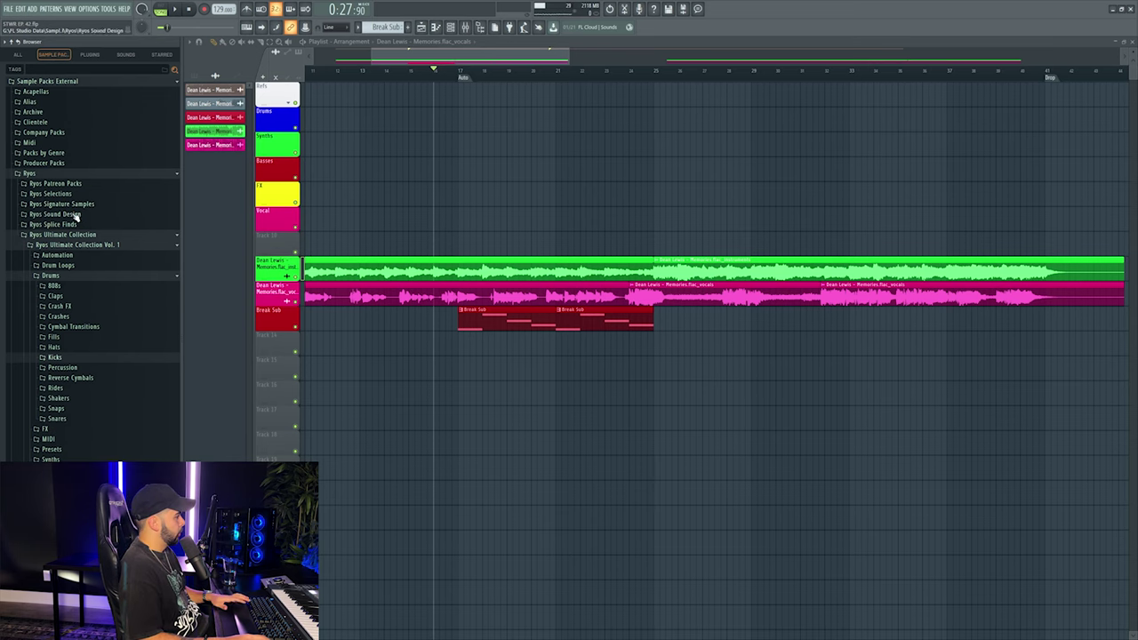
Place the Ryos - Knight Punchy Kicks - Boundaries sample on Track 10 at bar 17.
click(55, 357)
click(87, 399)
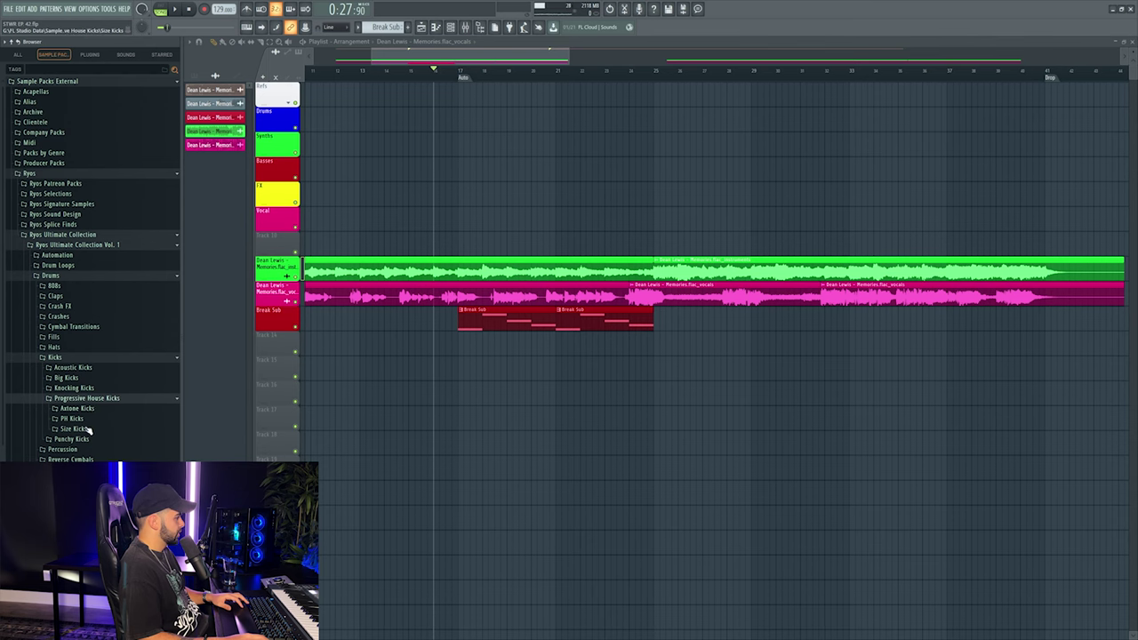
click(71, 439)
click(127, 353)
drag(127, 353, 458, 244)
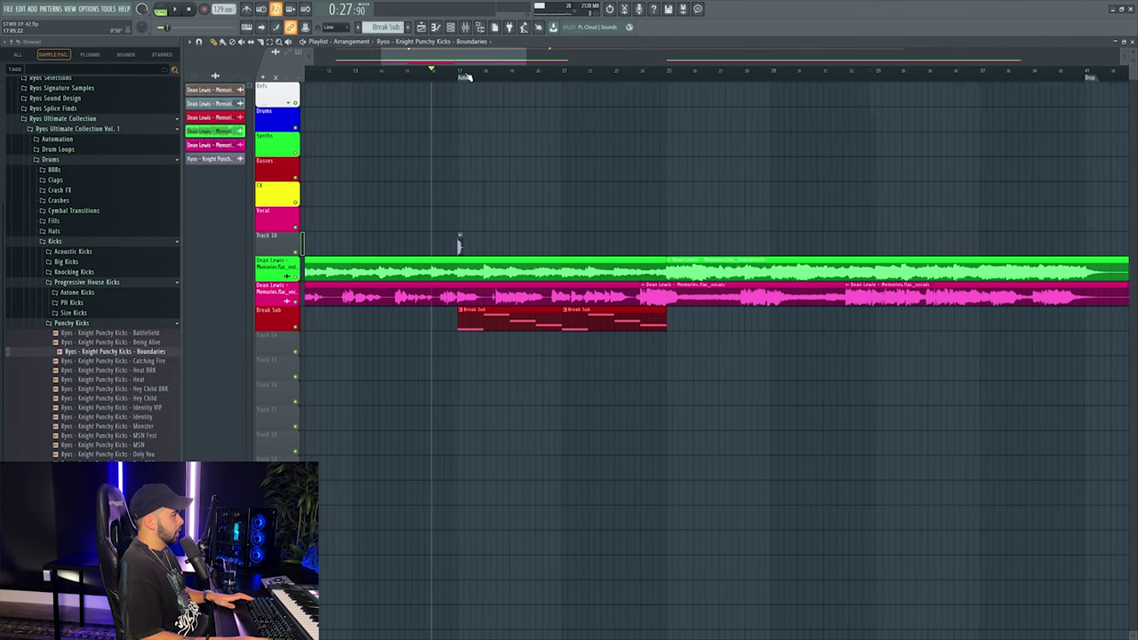
Route the Boundaries kick to mixer track 10 and load FabFilter Simplon in its first effect slot.
ctrl+scroll(458, 245, up, 4)
double_click(432, 246)
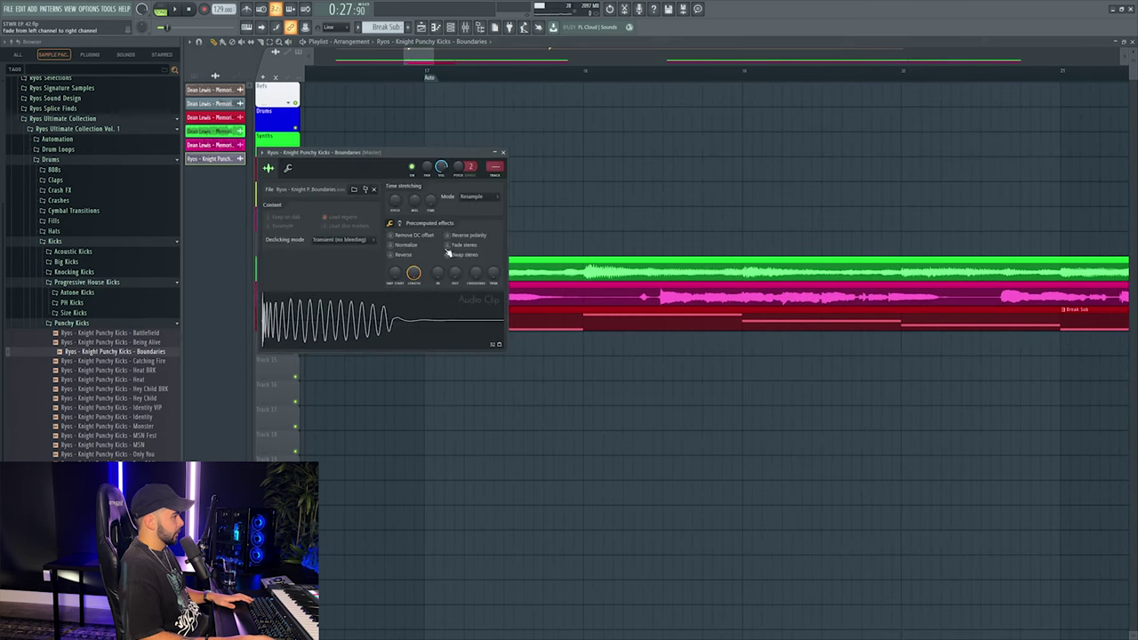
click(495, 171)
drag(1027, 306, 814, 349)
click(889, 372)
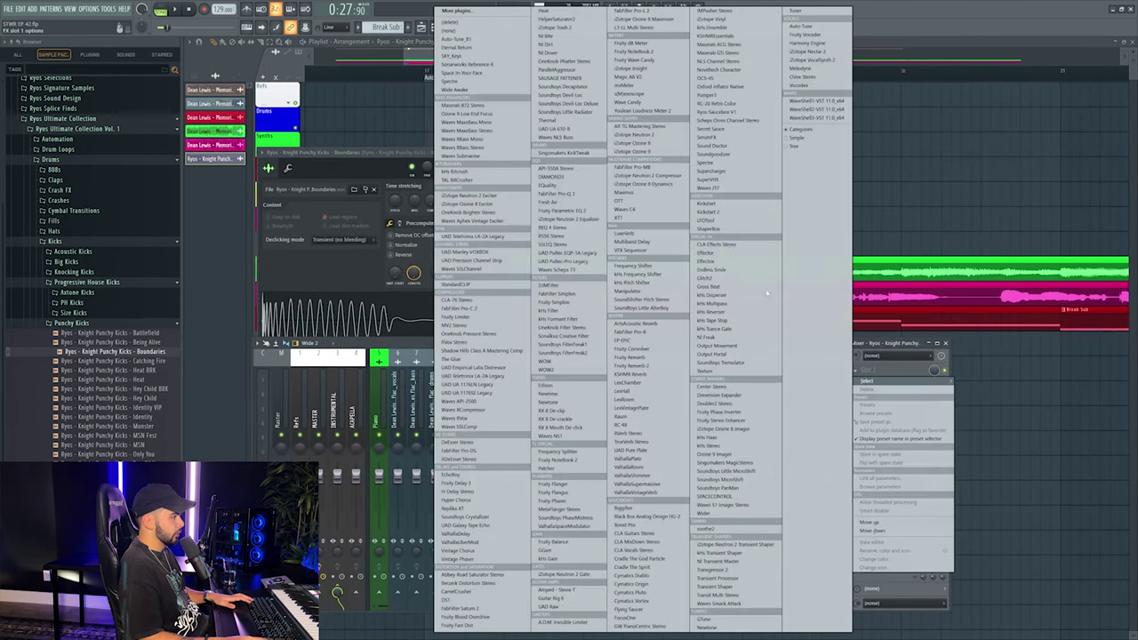
click(567, 293)
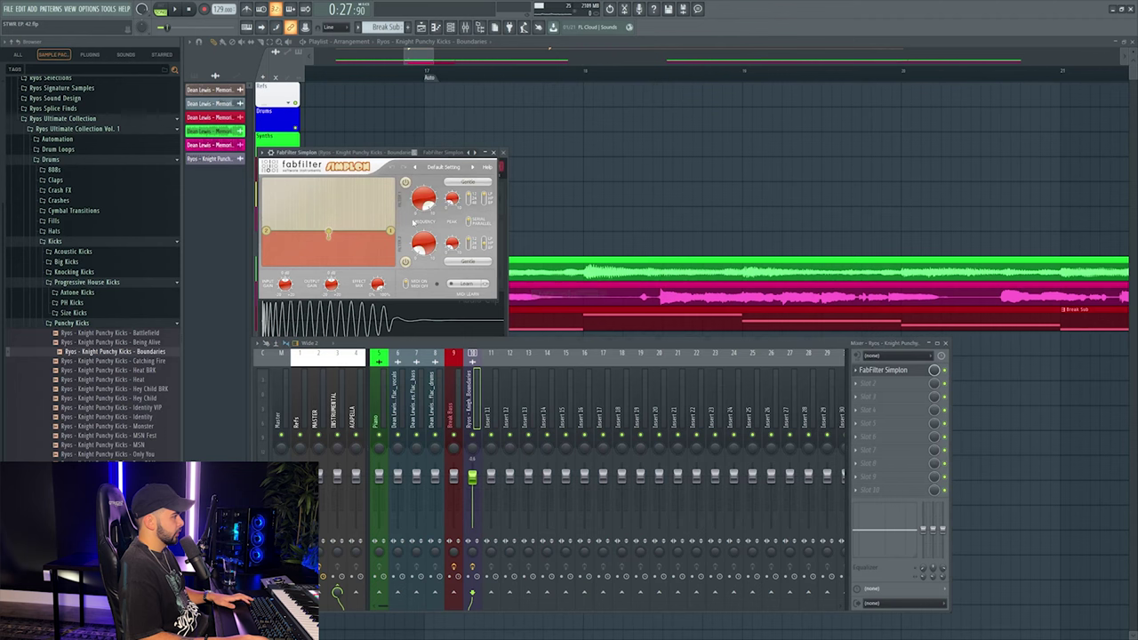
Lower the kick's Filter 1 frequency in FabFilter Simplon to about 1455 Hz while auditioning, and clear the open windows.
drag(423, 197, 423, 209)
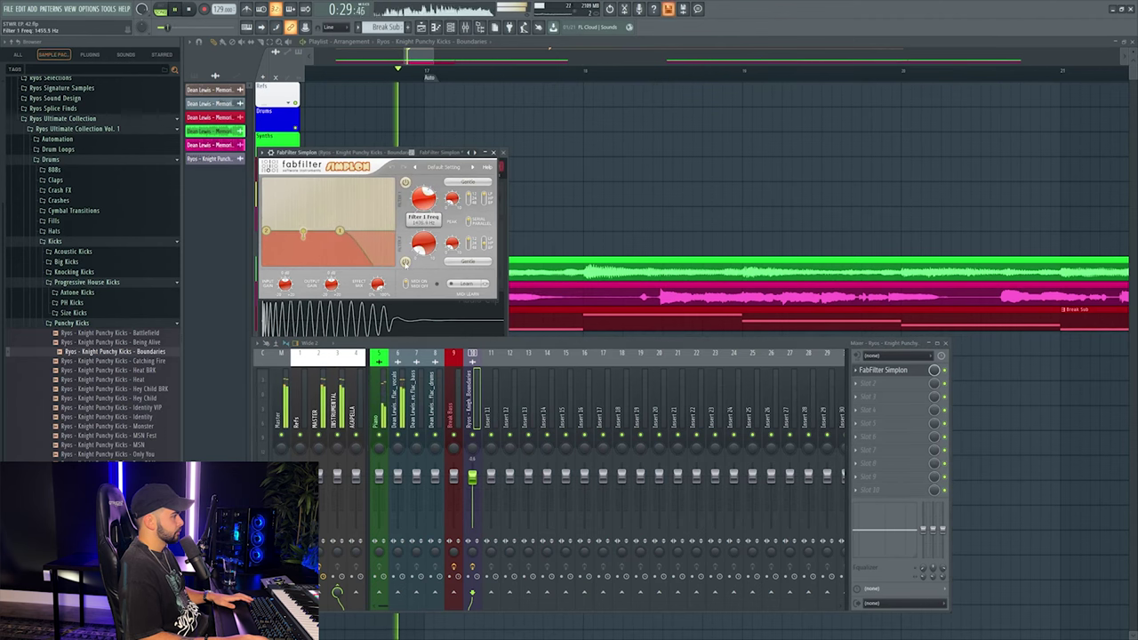
key(F12)
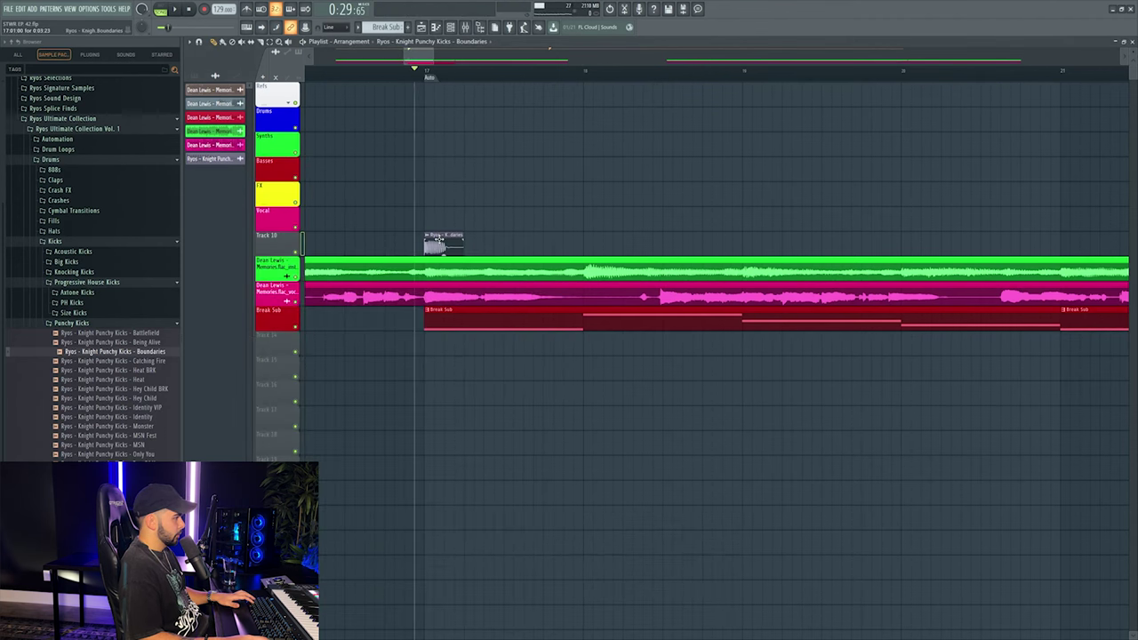
key(F12)
Close both FabFilter Simplon windows and the Break Bass track's Kickstart 2 window.
scroll(895, 202, up, 5)
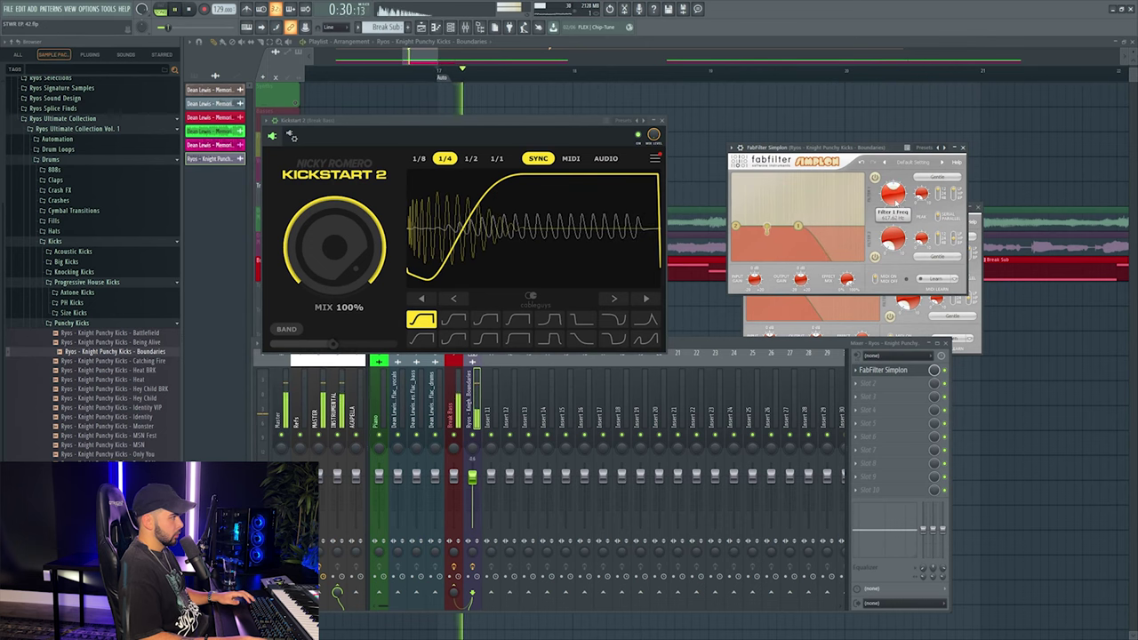
click(962, 148)
click(977, 208)
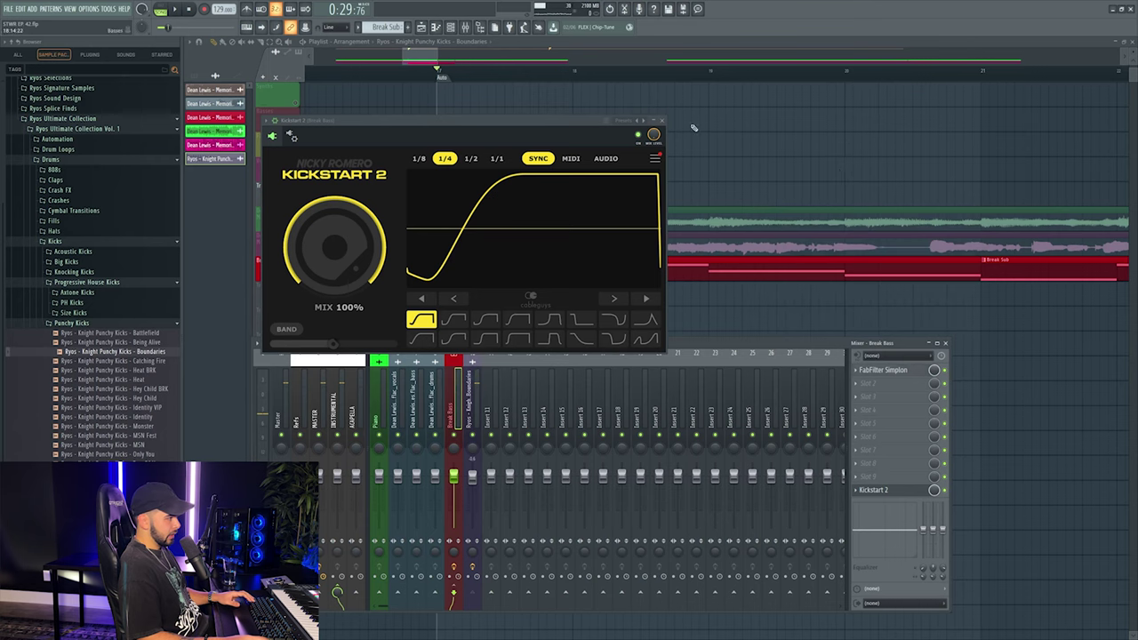
click(661, 123)
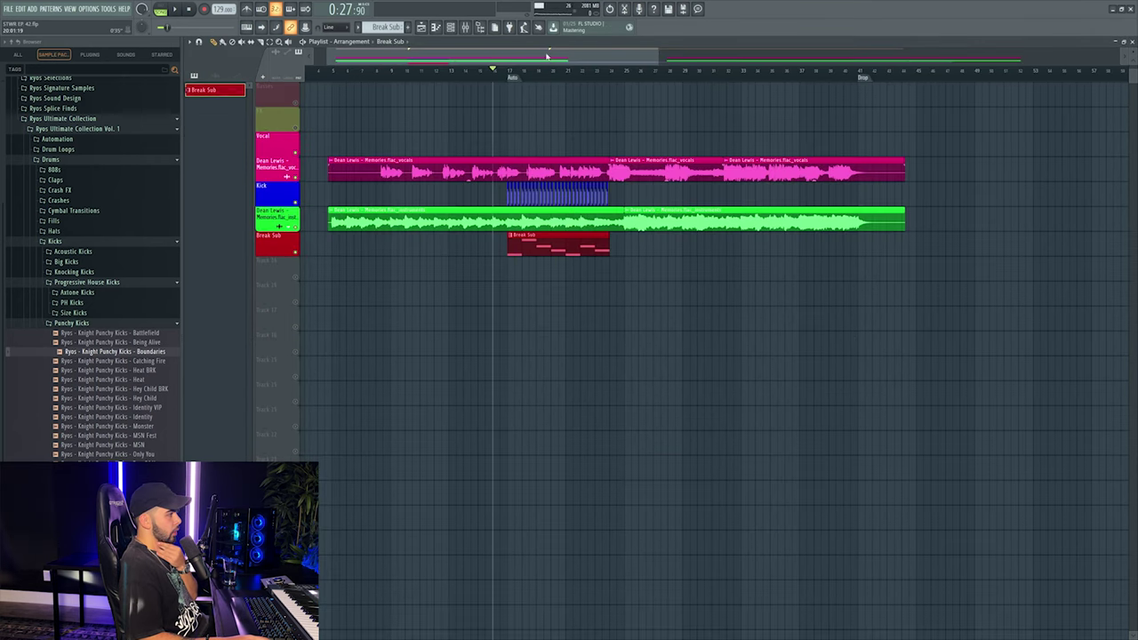
Open the channel rack filtered to the Unsorted channels and create the empty Pattern 2.
scroll(546, 56, left, 2)
click(450, 29)
click(864, 311)
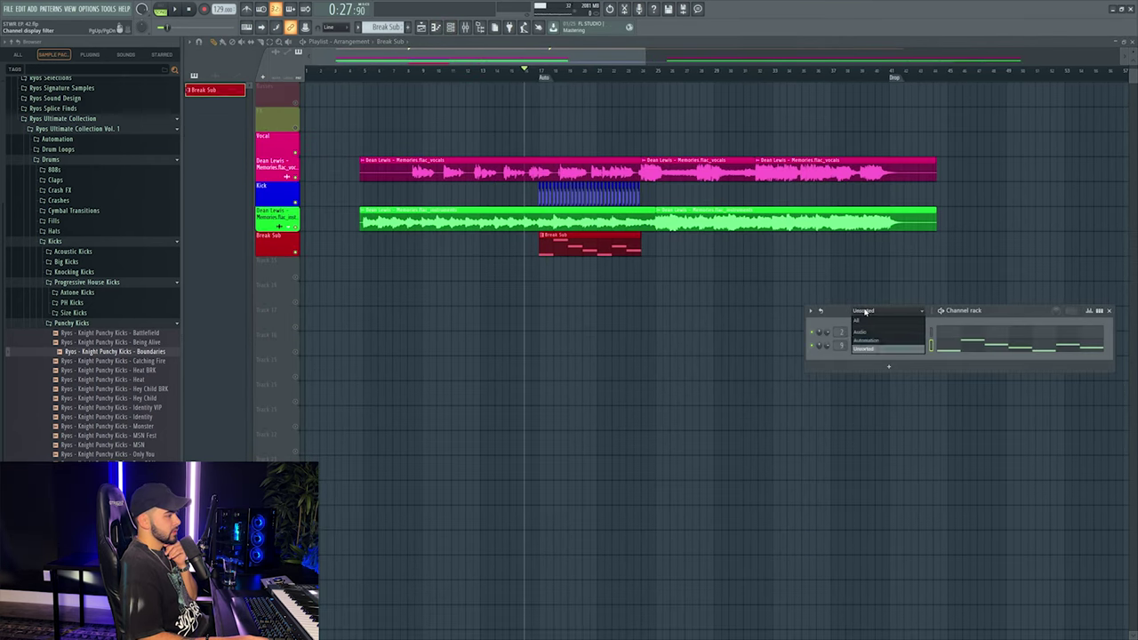
click(857, 353)
click(360, 27)
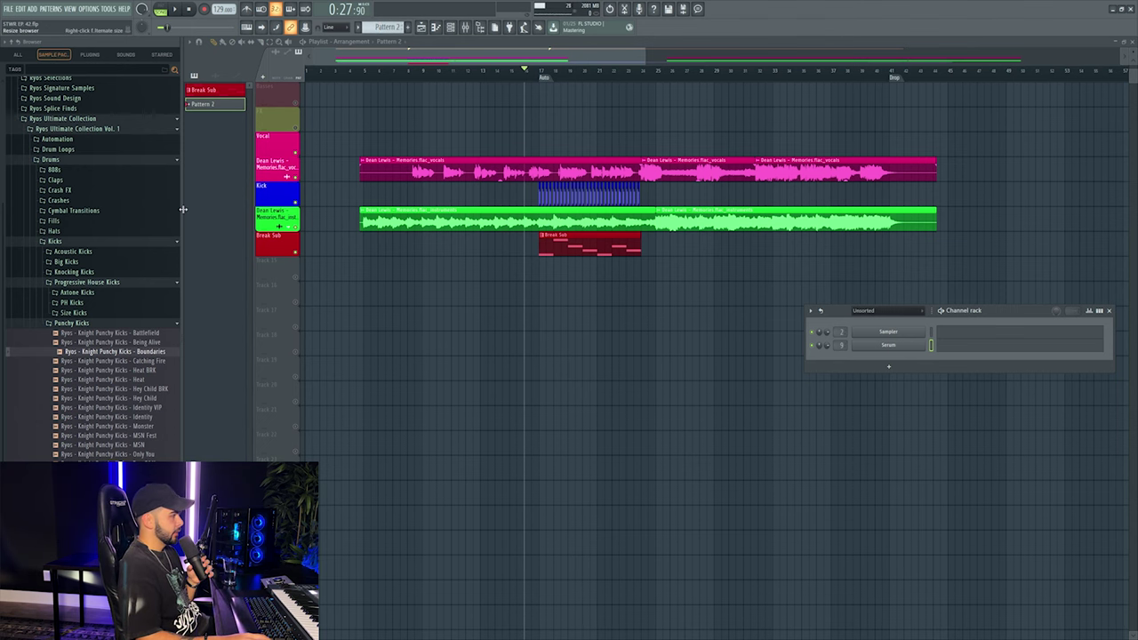
Widen the sample browser and return to the upper folders of the Ryos packs.
drag(183, 209, 234, 205)
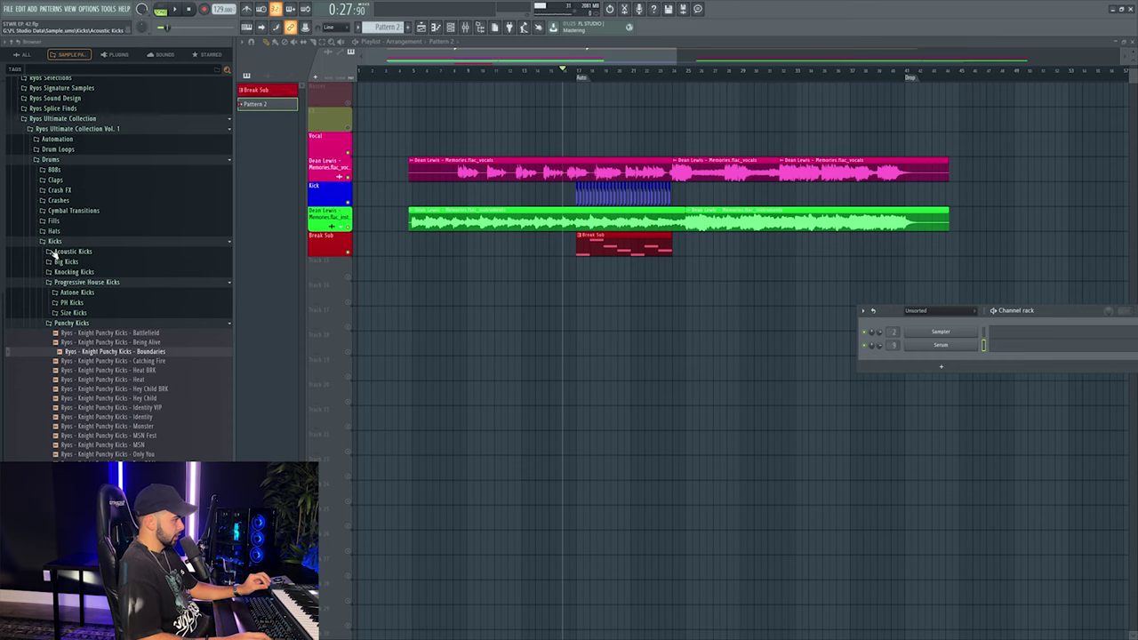
scroll(51, 252, up, 3)
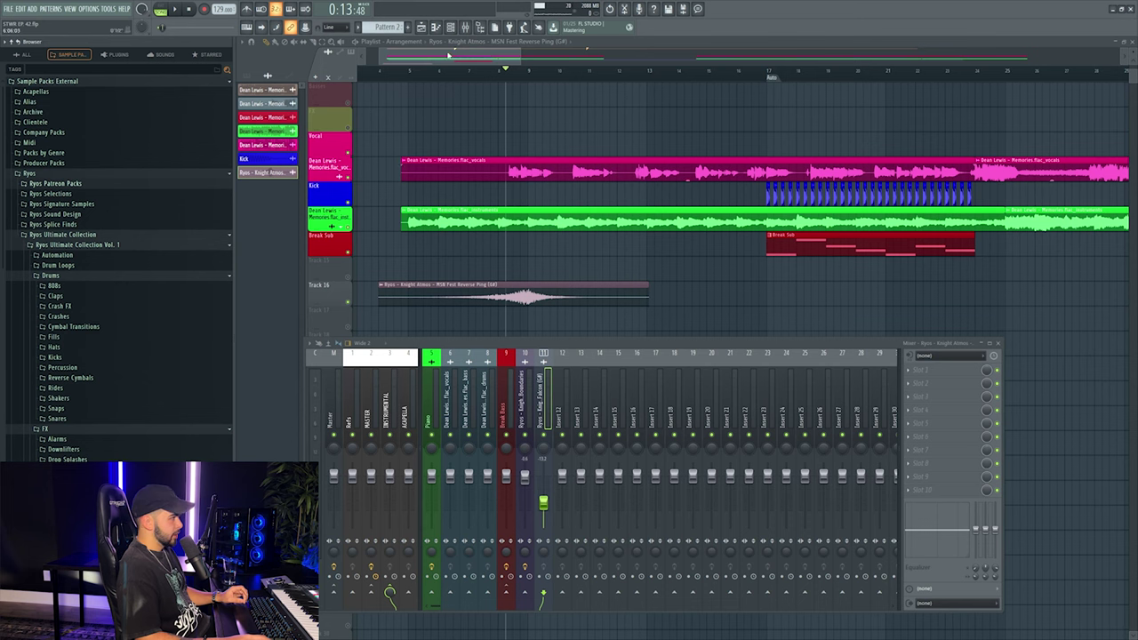
Add a SKY_Keys instrument to the channel rack and load its Analog Brass preset from the Synths category.
click(452, 27)
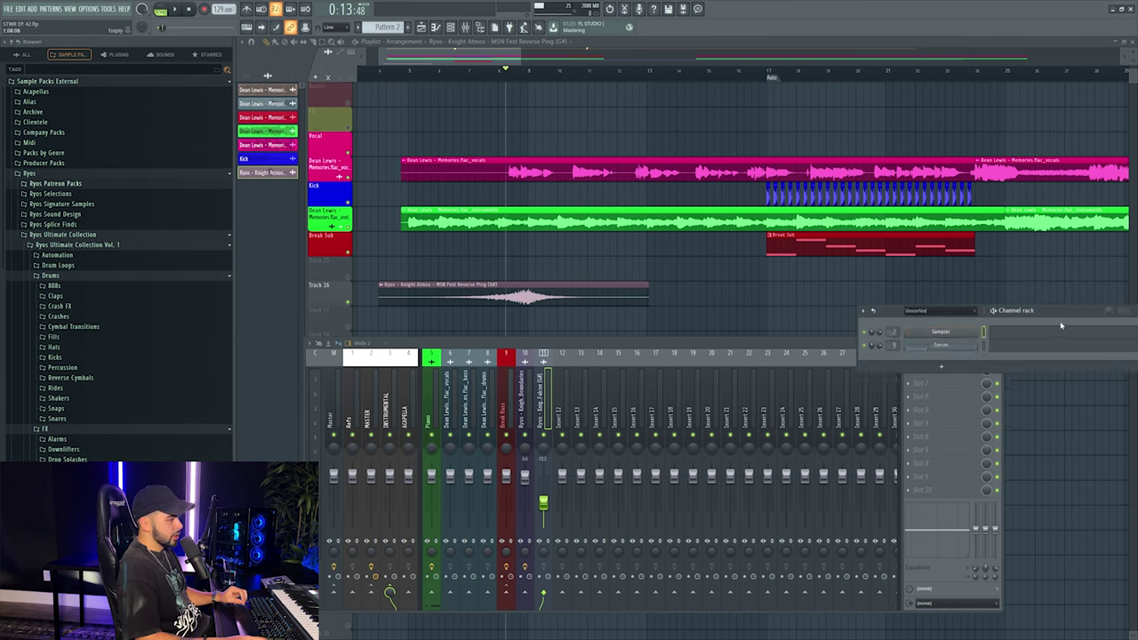
click(834, 365)
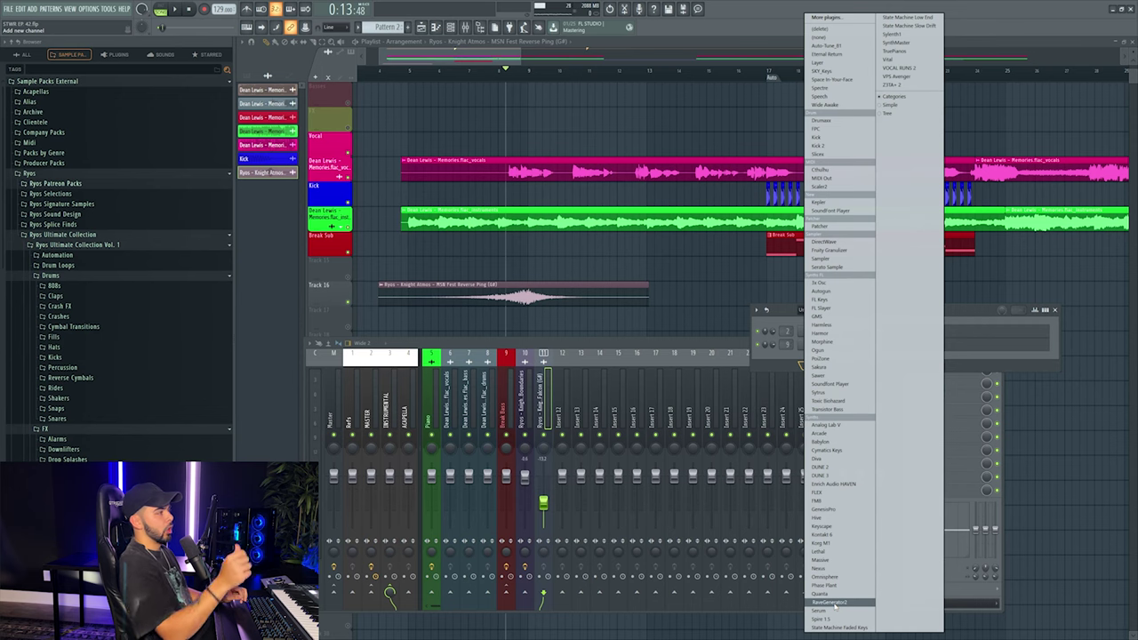
click(835, 71)
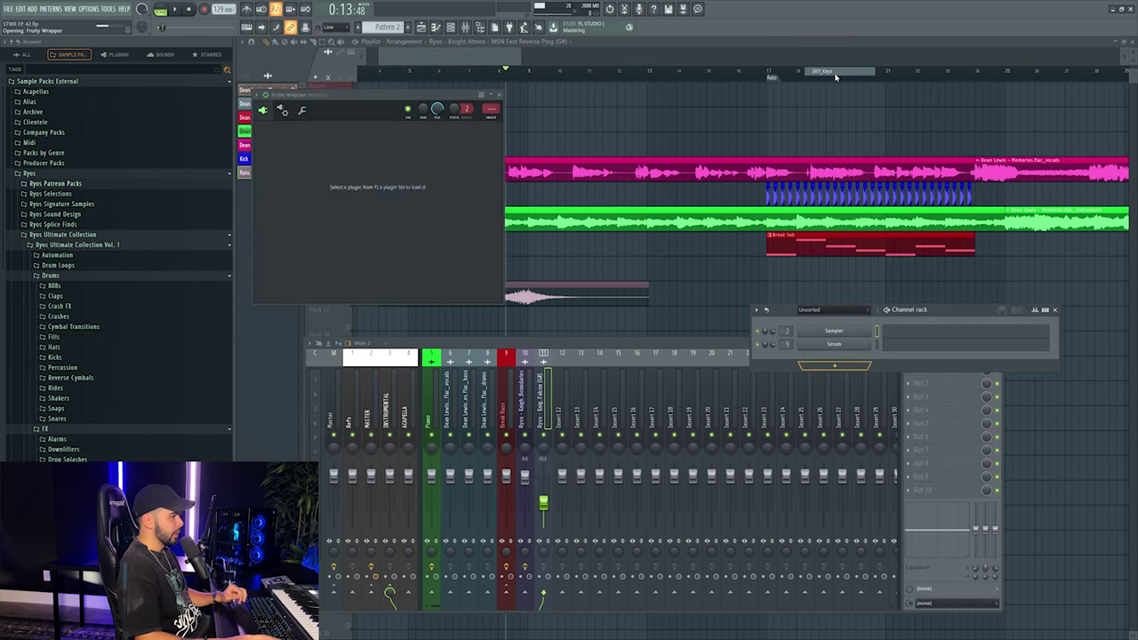
click(280, 196)
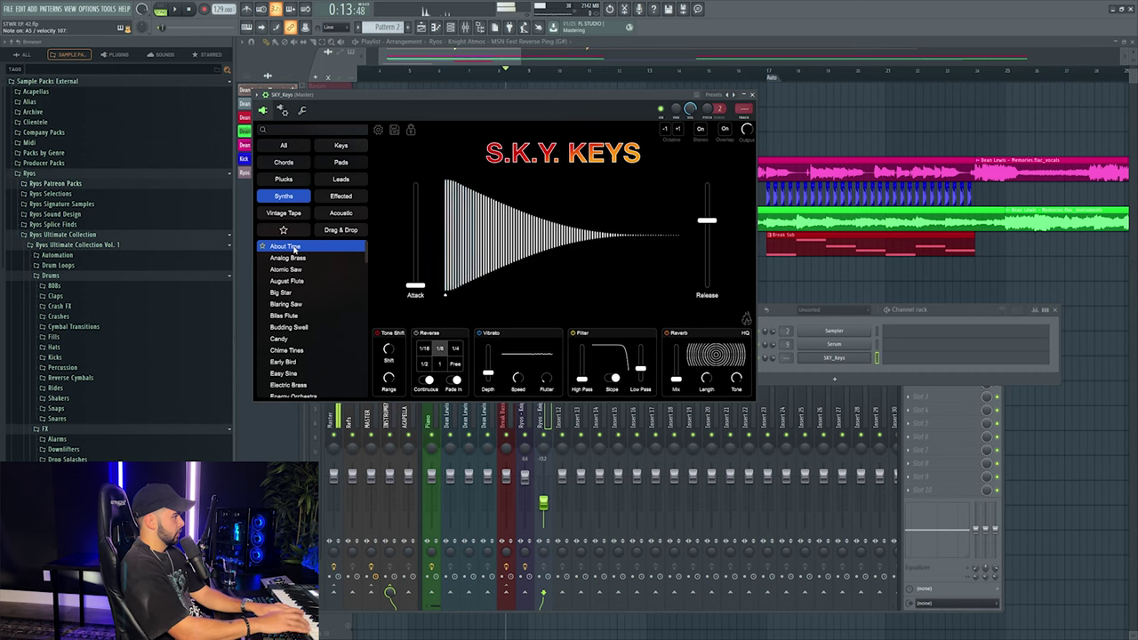
click(304, 257)
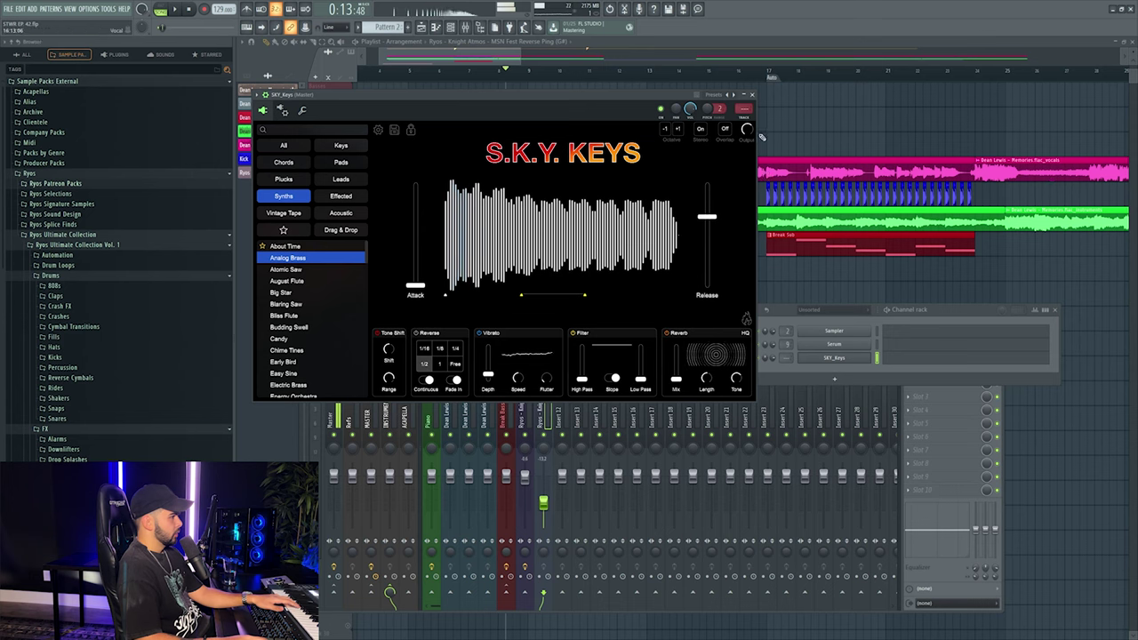
Route SKY_Keys to mixer track 12 and open its piano roll for Pattern 2.
key(F9)
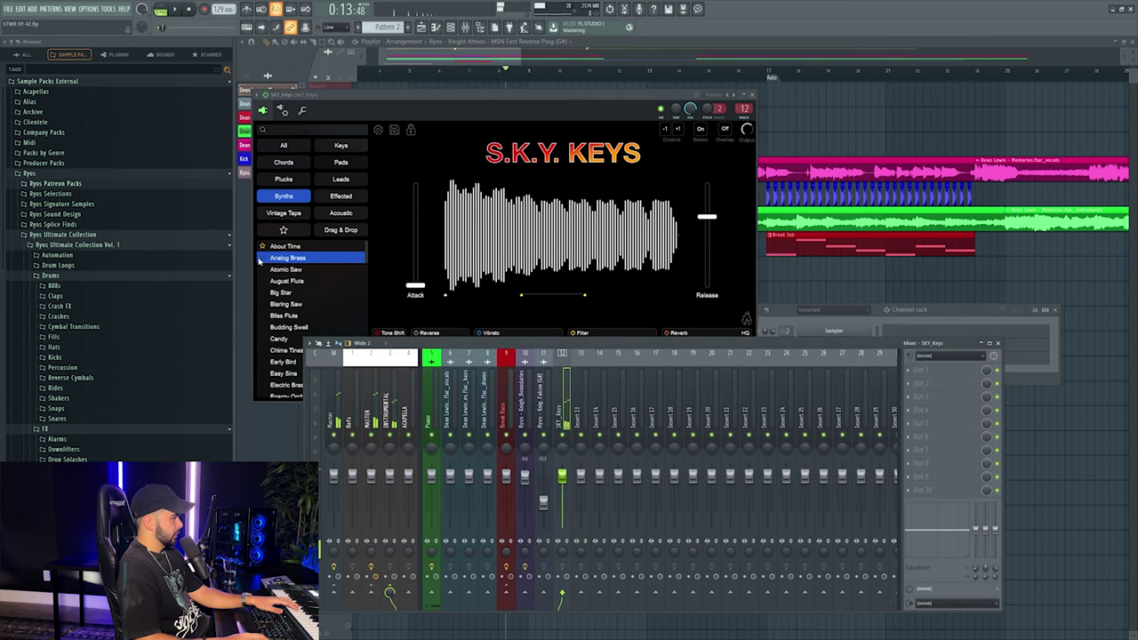
click(567, 313)
key(F7)
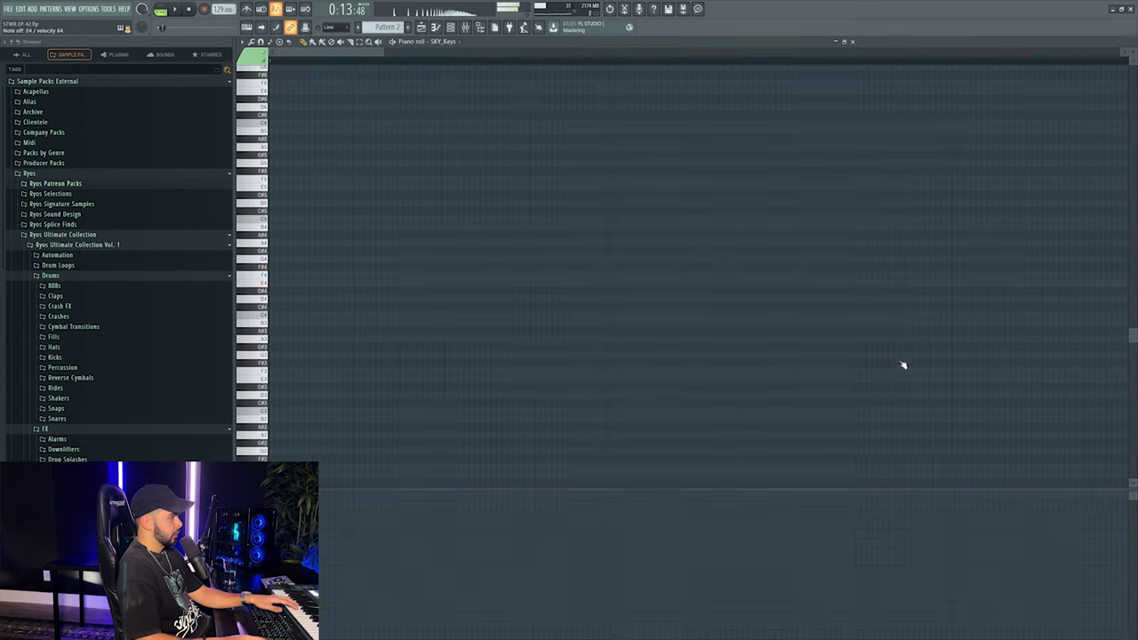
Draw a note at the start of the SKY_Keys piano roll and place Pattern 2 at bar 9 on Track 17.
click(283, 294)
right_click(283, 295)
click(267, 203)
key(F7)
key(F5)
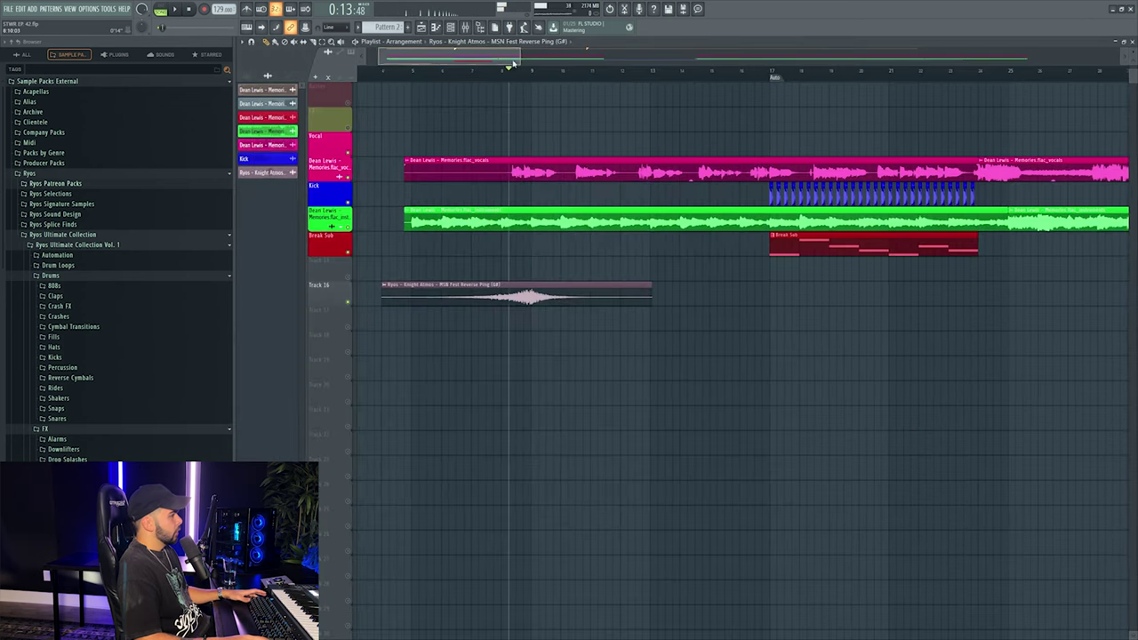
click(580, 327)
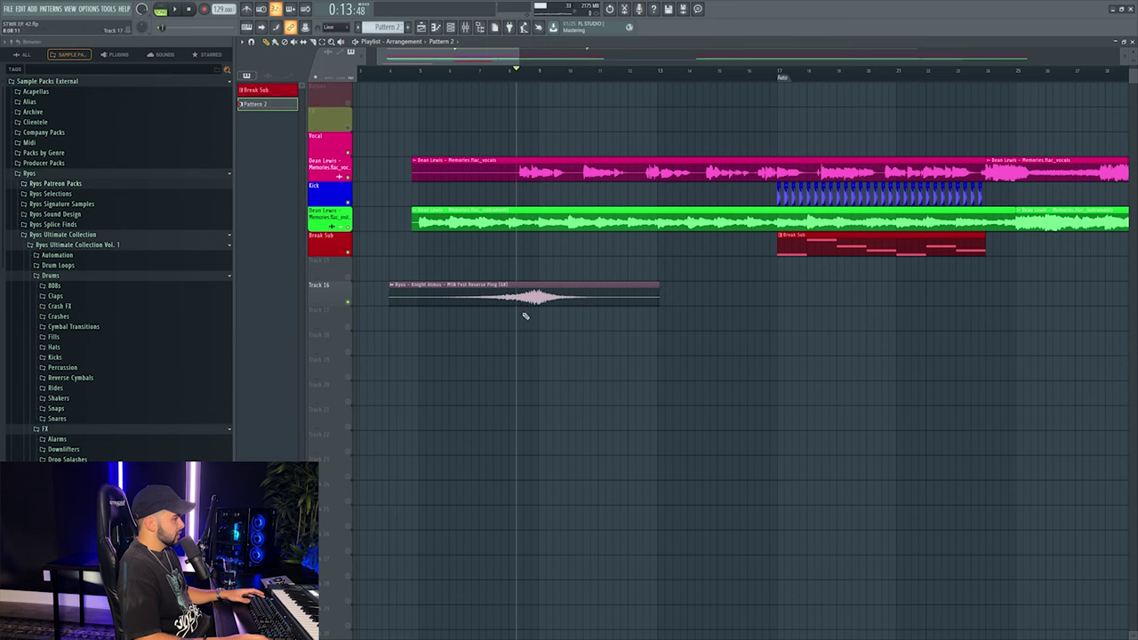
Silence the reverse ping atmosphere on Track 16 and move the Pattern 2 clip to start at bar 8 during playback.
click(350, 304)
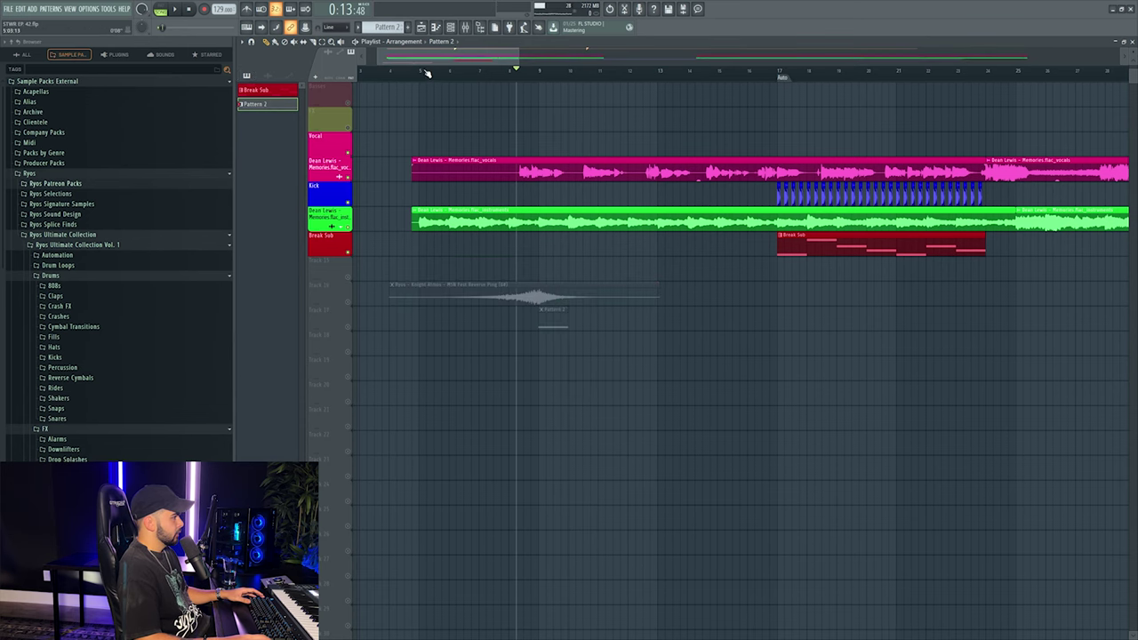
scroll(426, 72, up, 3)
click(406, 68)
key(space)
click(347, 325)
drag(723, 325, 640, 317)
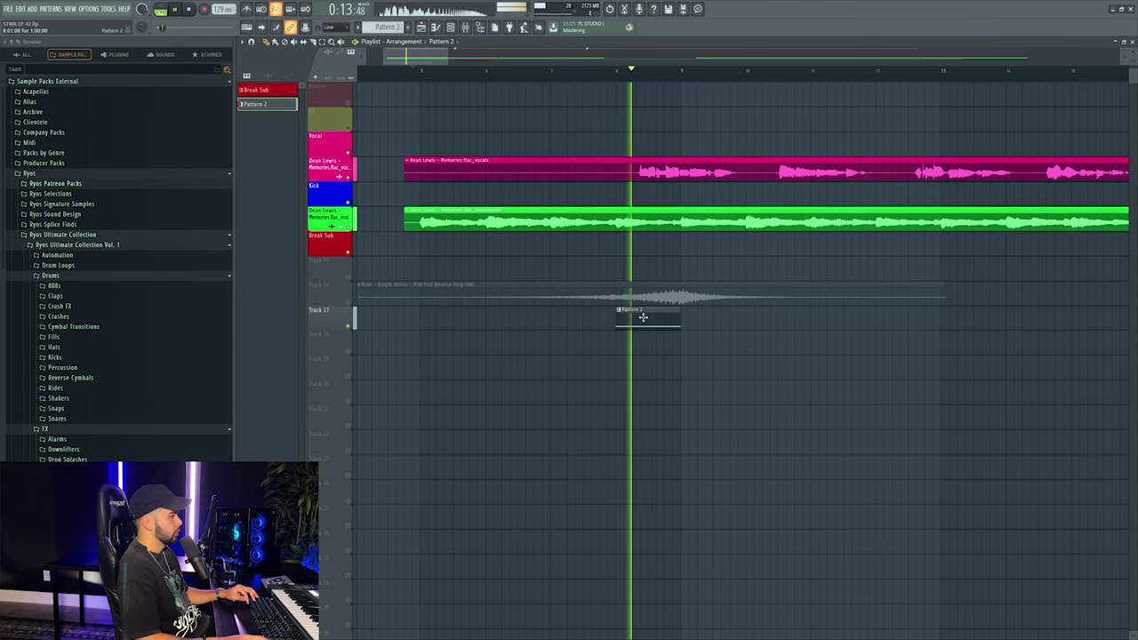
Loop bars 8 to 10 and load OneKnob Filter Stereo in the first effect slot of the SKY_Keys mixer track.
scroll(663, 68, down, 4)
drag(440, 57, 540, 73)
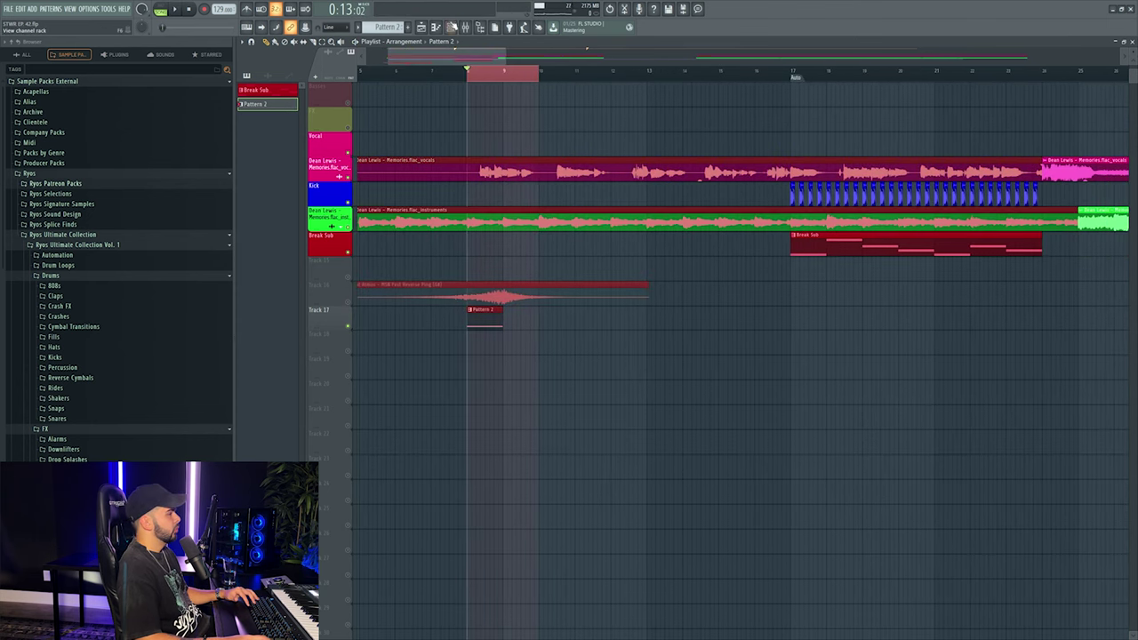
key(F9)
key(space)
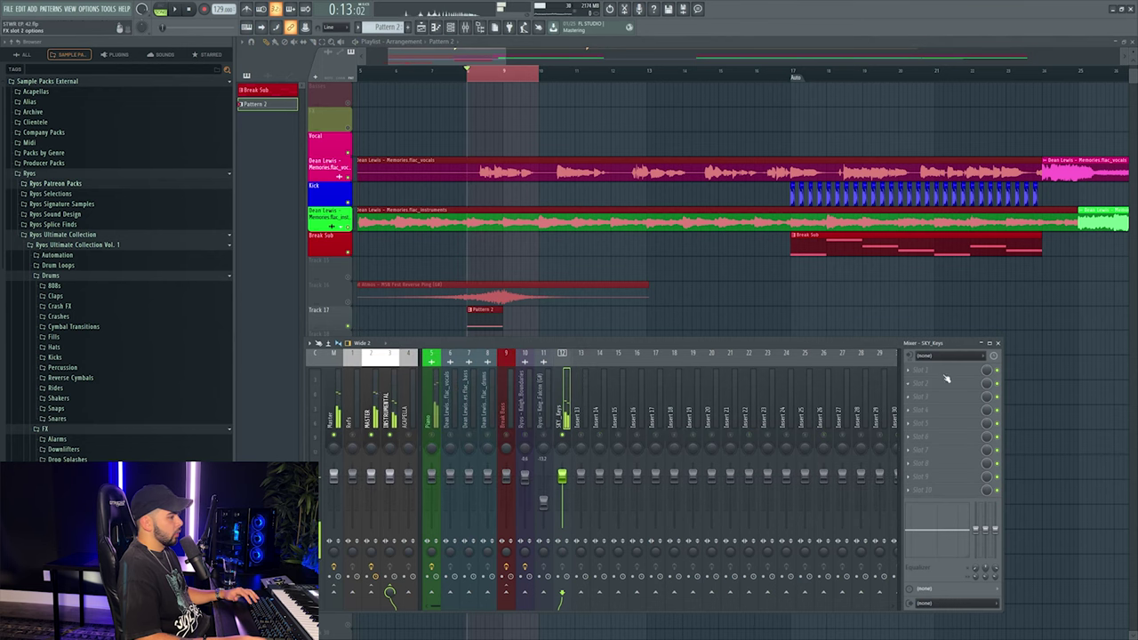
click(946, 379)
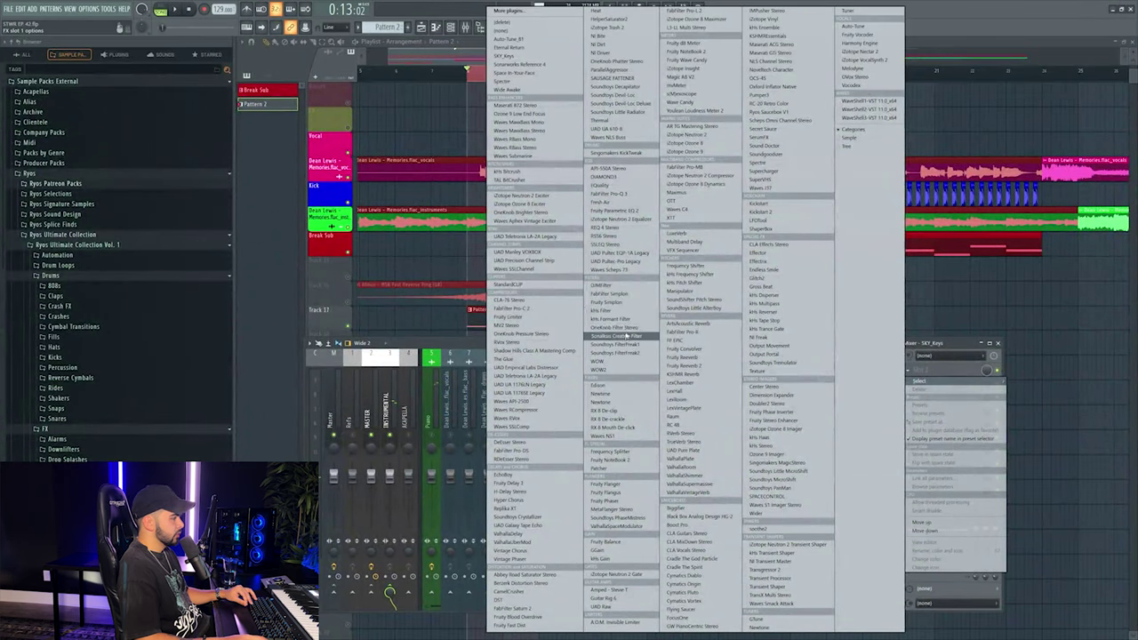
click(615, 327)
Automate the SKY_Keys filter on Track 18 over bars 8 to 10 with a curved rise, then hold the peak level to the end.
drag(329, 188, 329, 160)
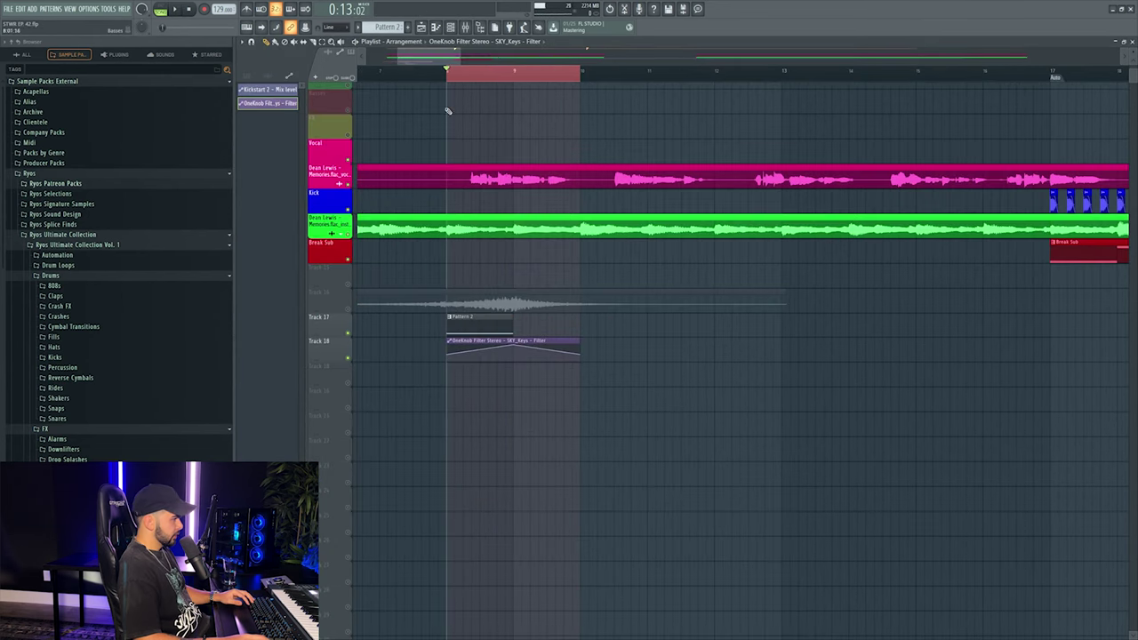
key(space)
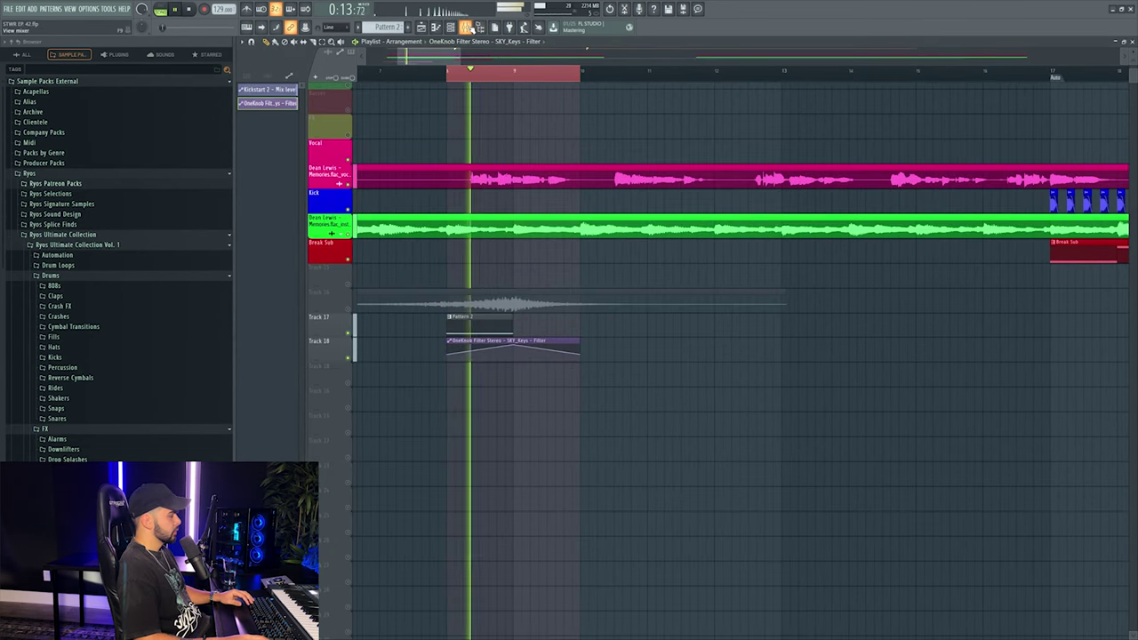
drag(579, 355, 578, 345)
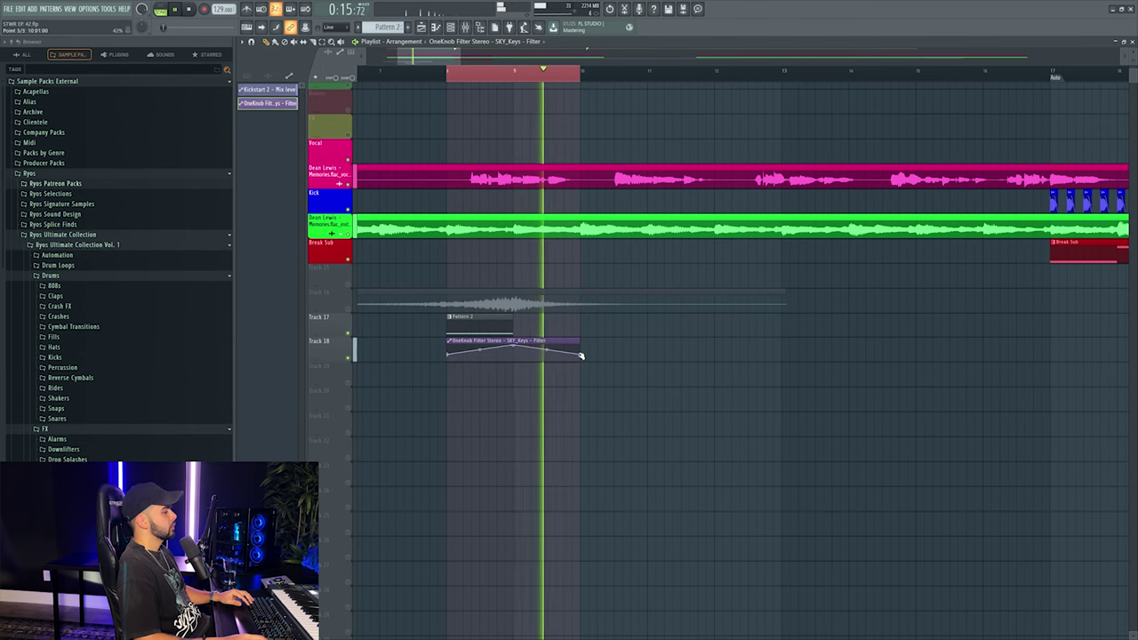
key(space)
key(space)
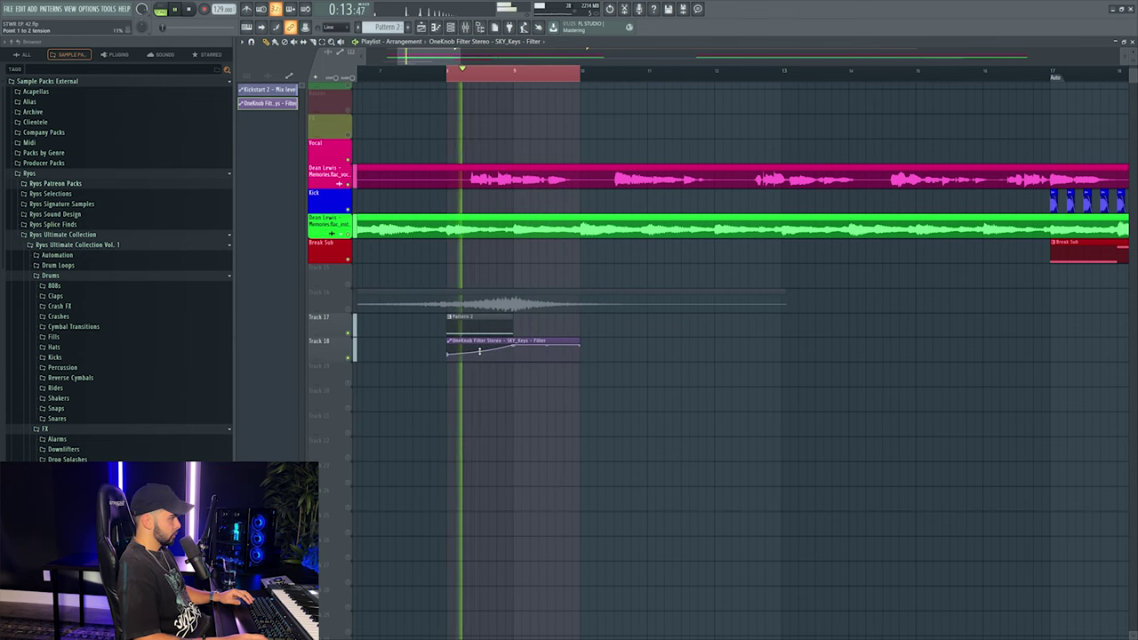
Add ValhallaVintageVerb to SKY_Keys with mix at 80.8 %, decay at 7.37 s and low cut at 220 Hz.
click(464, 27)
key(space)
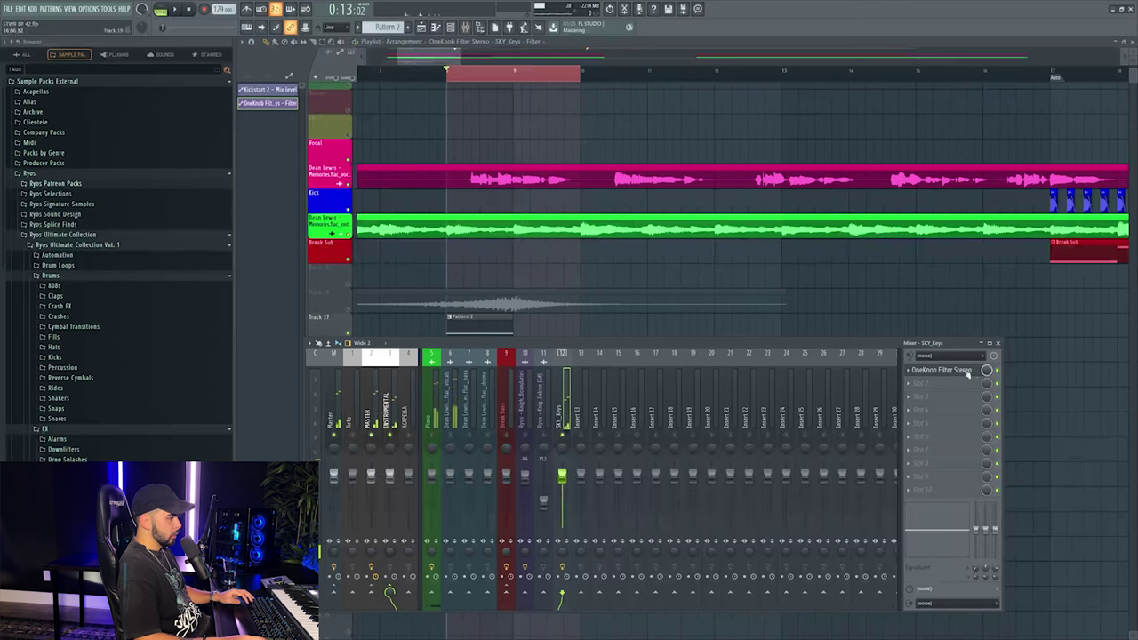
click(940, 383)
click(689, 492)
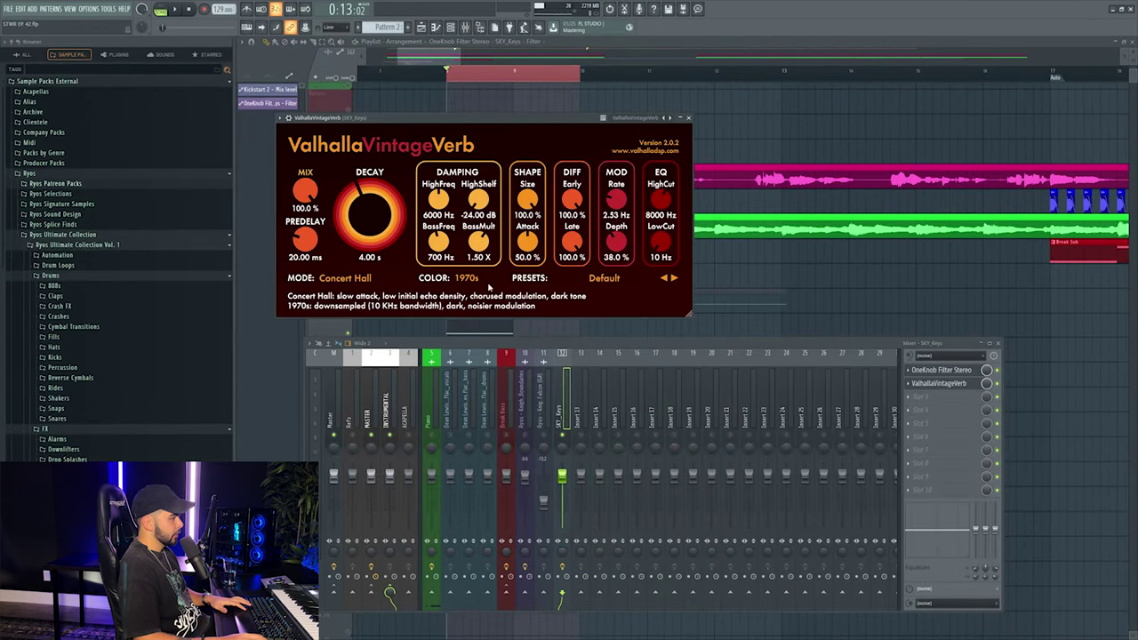
key(space)
mouse_move(305, 190)
mouse_down()
mouse_move(303, 229)
mouse_move(305, 183)
mouse_up()
drag(350, 221, 308, 191)
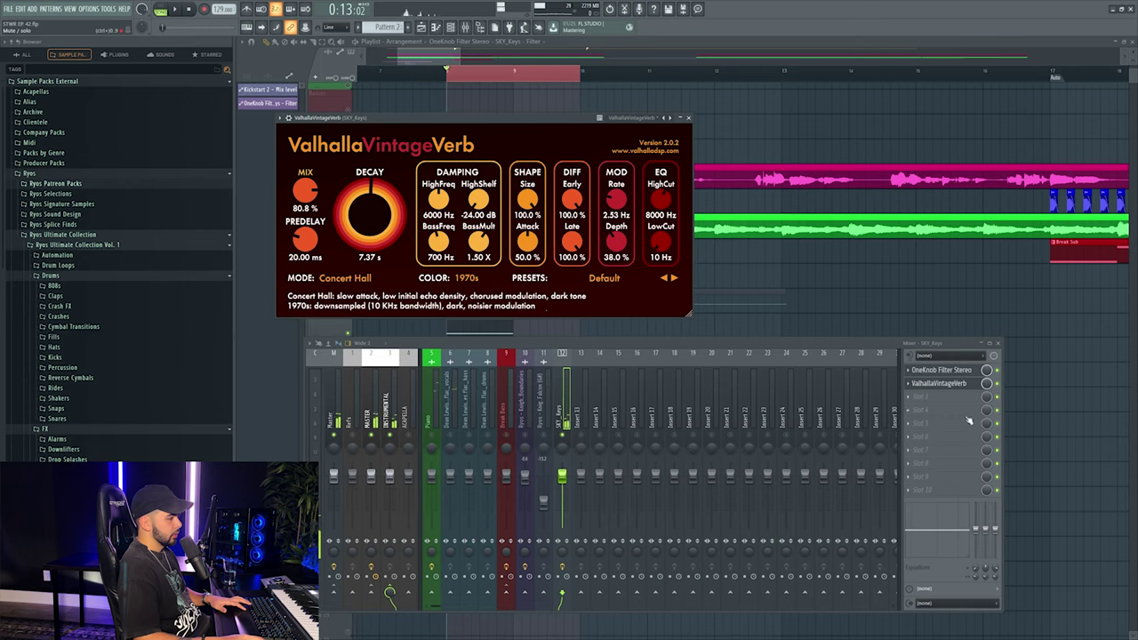
click(484, 277)
key(Escape)
drag(660, 251, 661, 245)
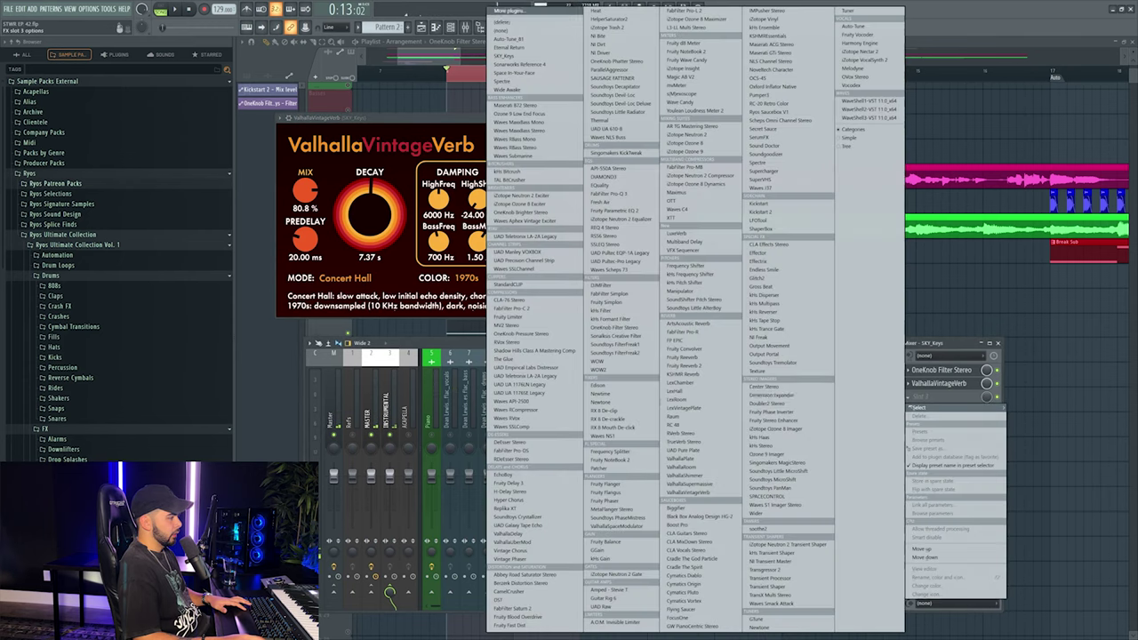
Add EchoBoy and OTT after the reverb on SKY_Keys, with the OTT depth at 71 %.
click(933, 396)
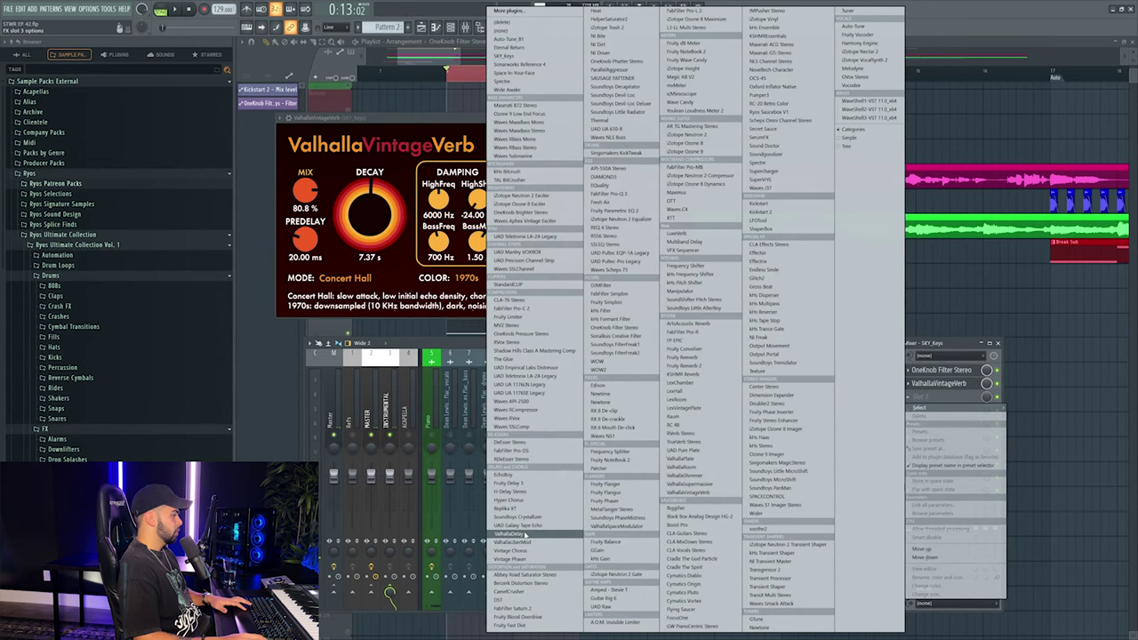
click(507, 473)
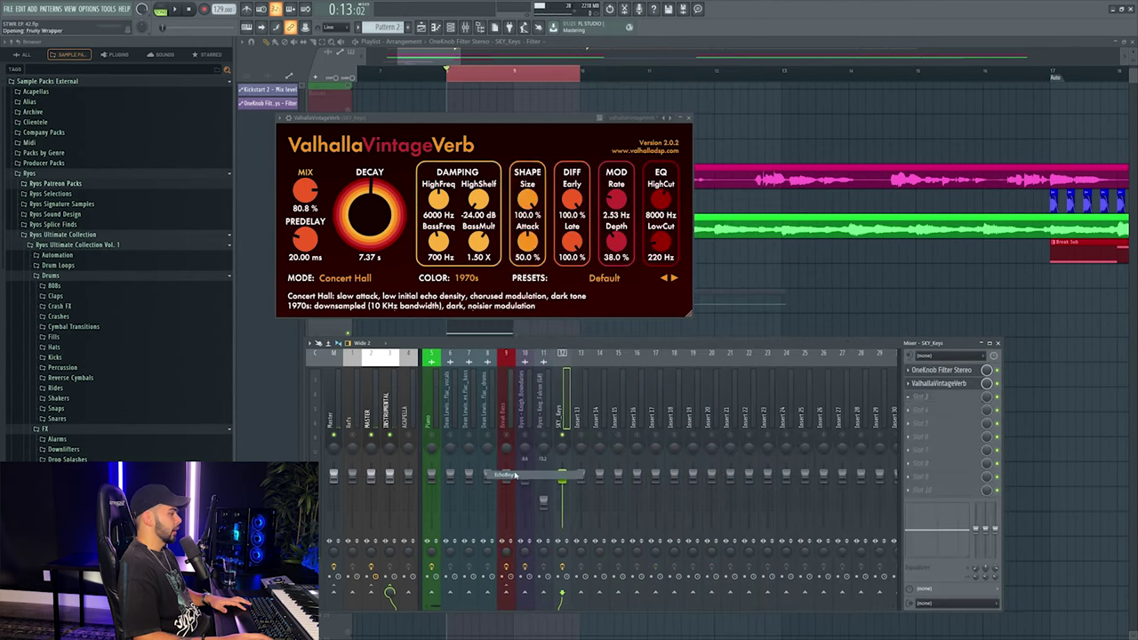
key(space)
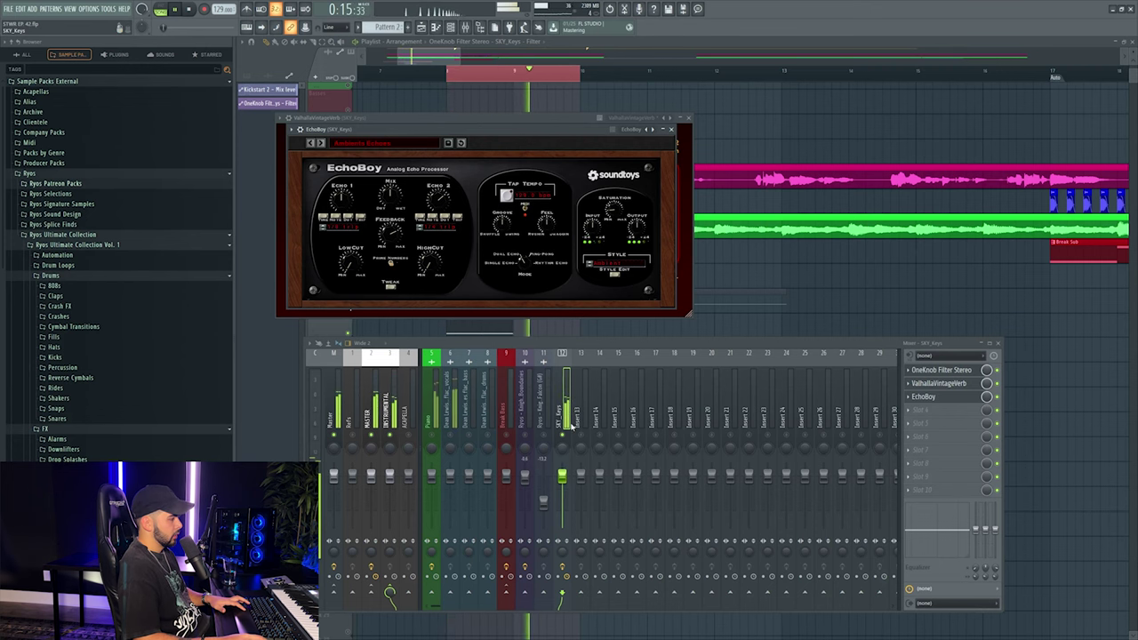
click(933, 415)
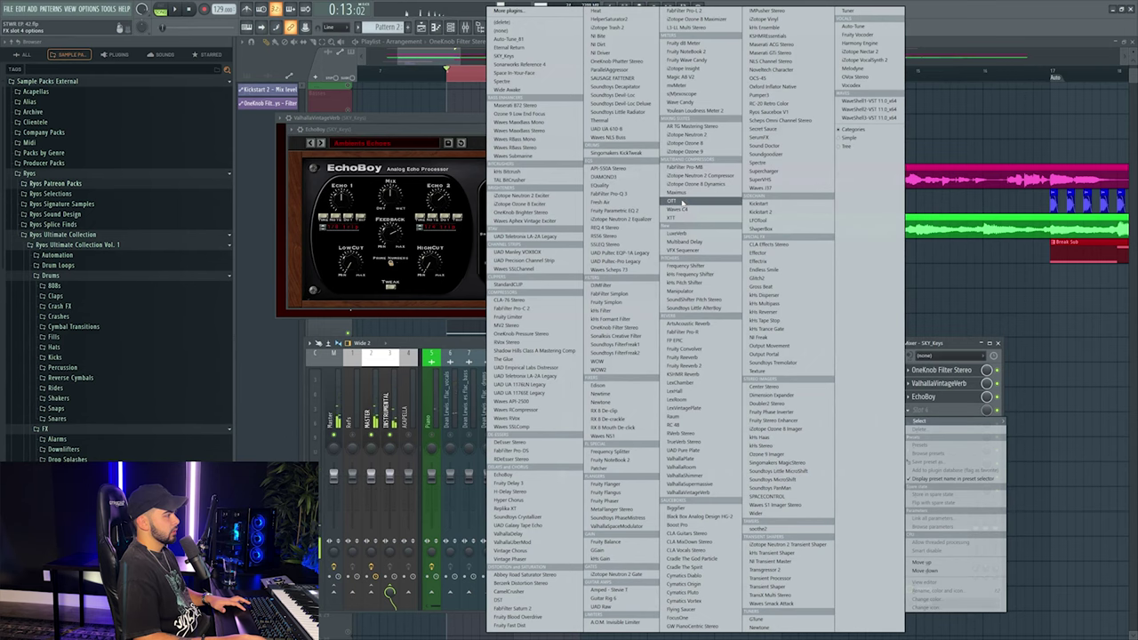
click(682, 201)
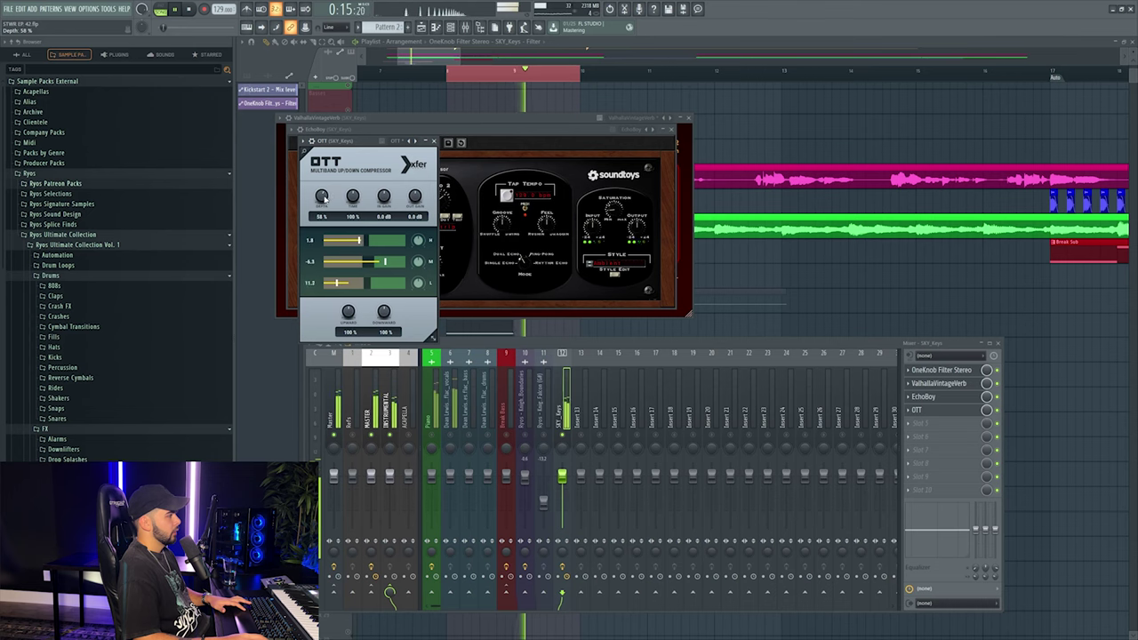
Add FabFilter Pro-Q 3 to SKY_Keys with a narrow dynamic dip near 2.35 kHz and a 12 dB/oct low cut at about 147 Hz.
click(920, 432)
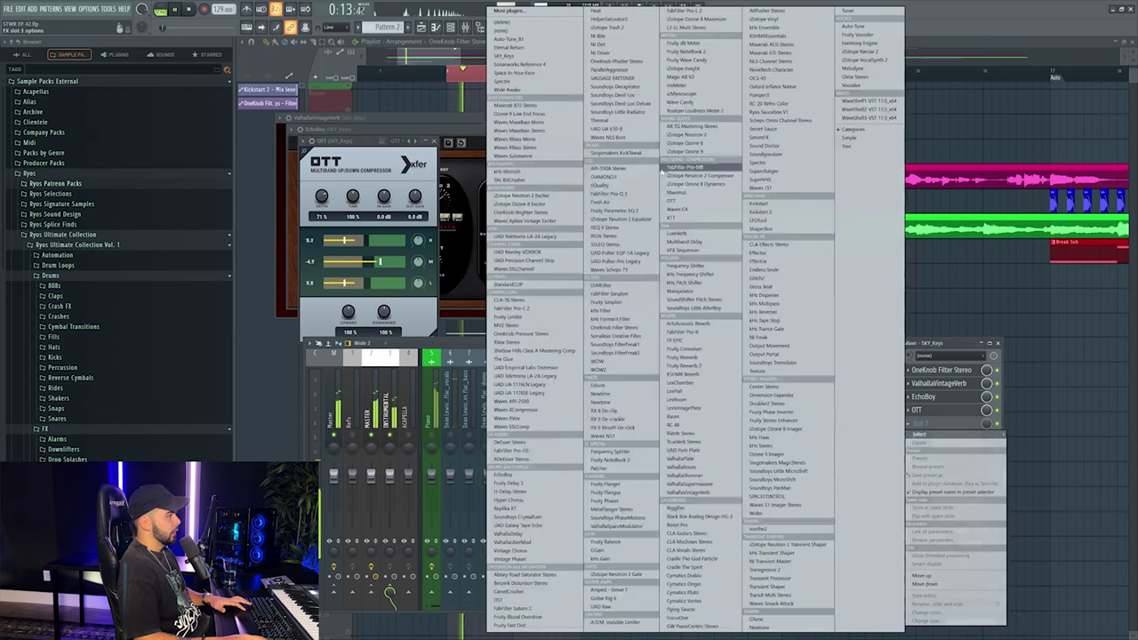
click(526, 302)
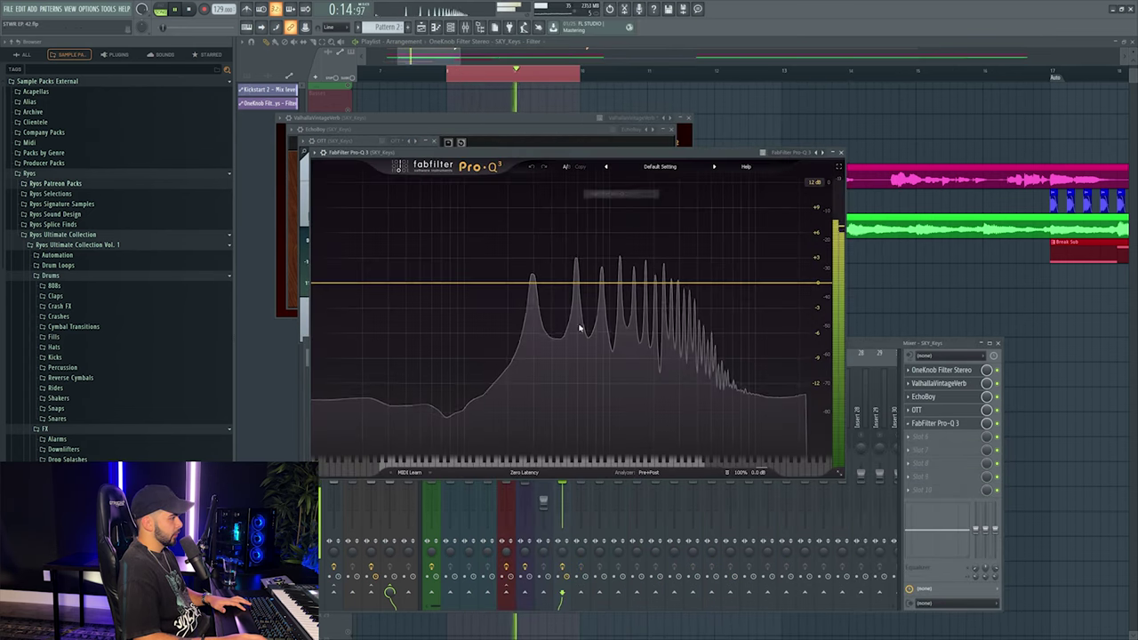
double_click(641, 282)
scroll(653, 259, up, 5)
drag(640, 283, 663, 283)
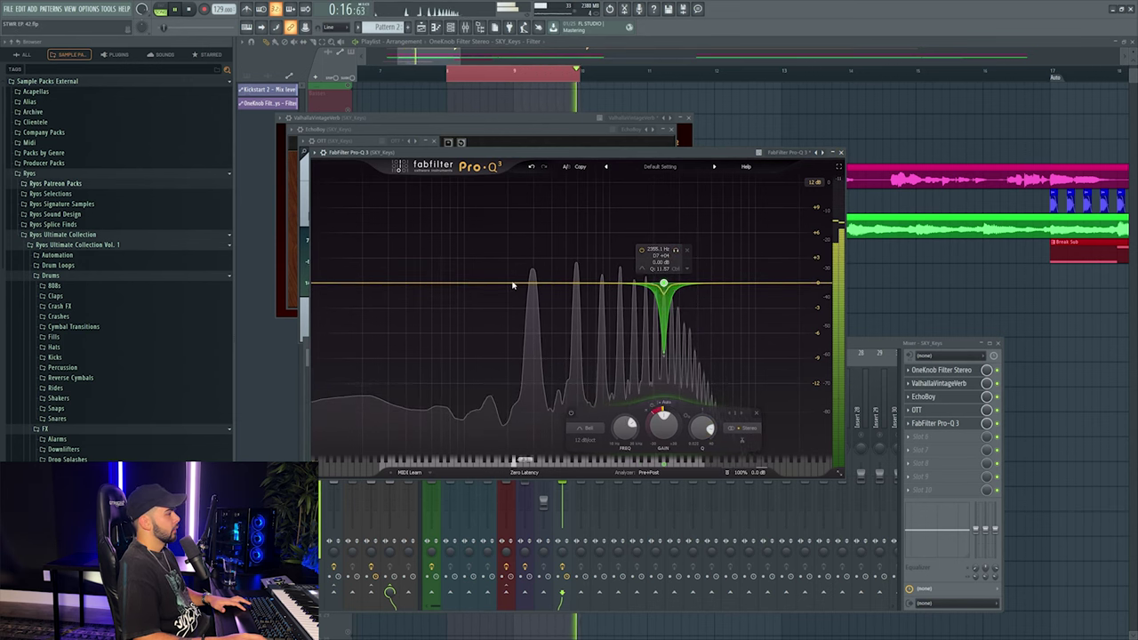
drag(515, 284, 485, 304)
click(413, 428)
click(408, 364)
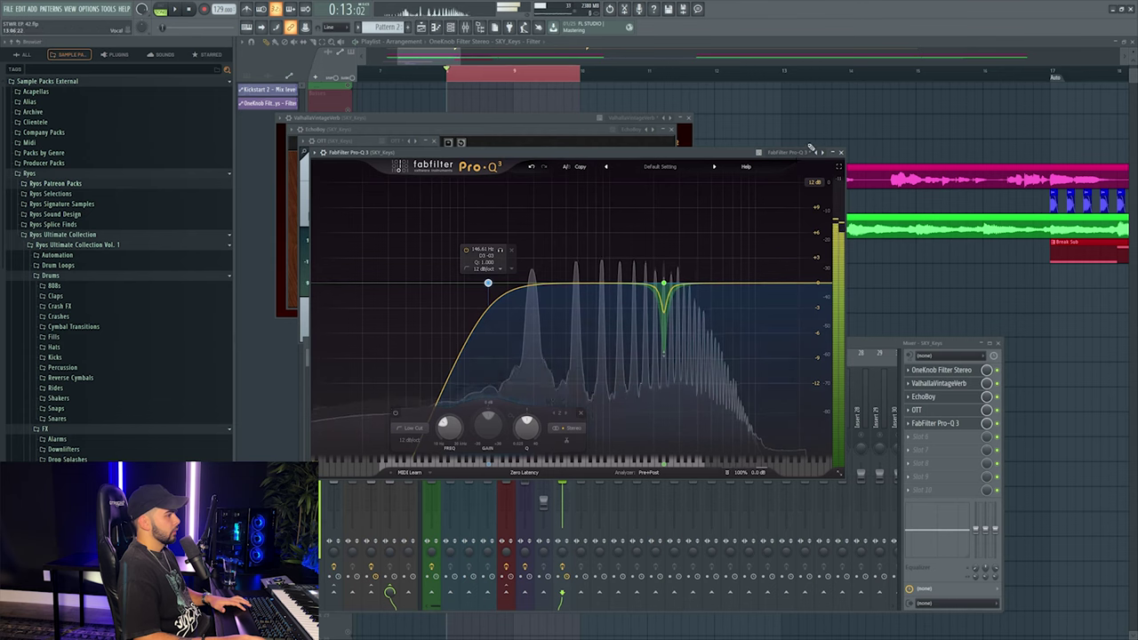
click(935, 423)
click(586, 435)
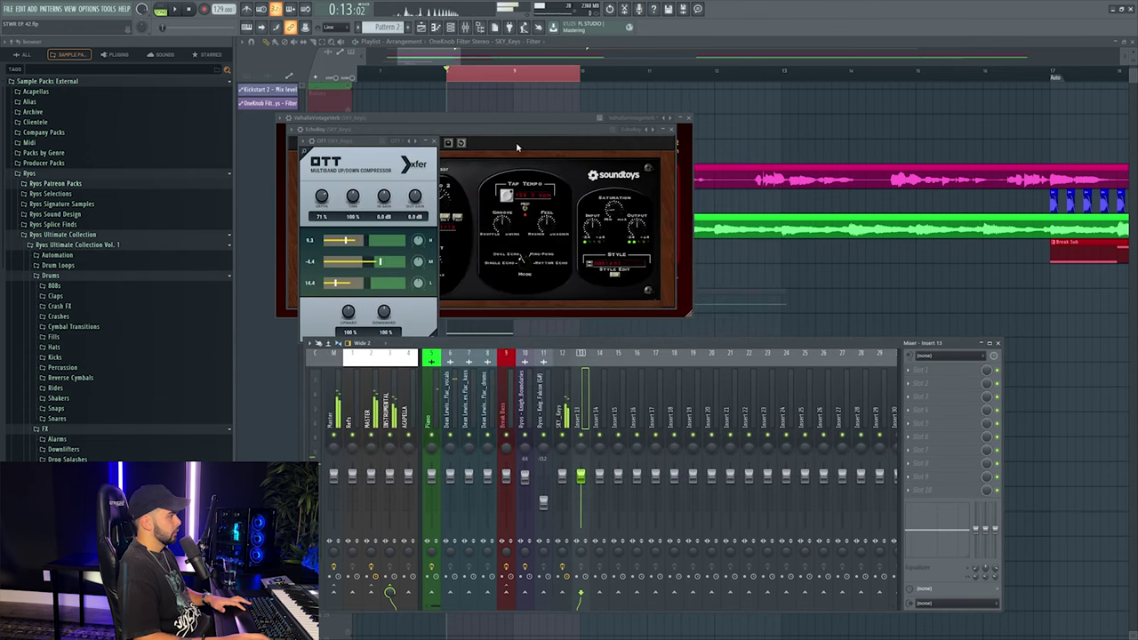
Close the plugin windows, clear the loop range and play the brass layer in context while checking its mixer level.
key(F12)
click(406, 71)
scroll(425, 66, up, 3)
scroll(425, 66, left, 3)
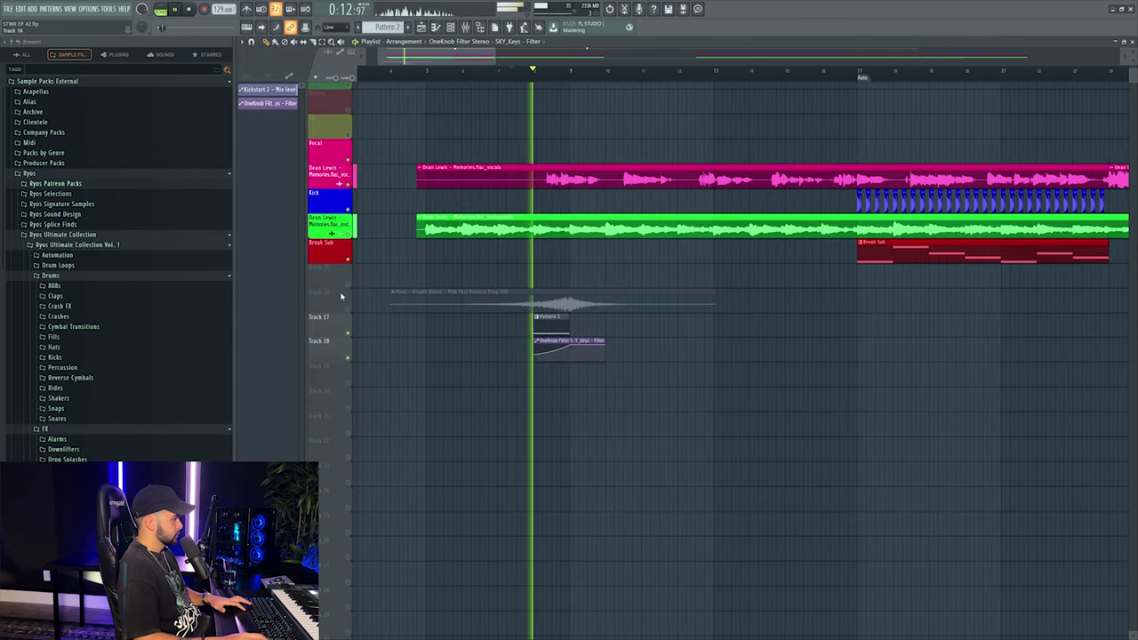
key(F9)
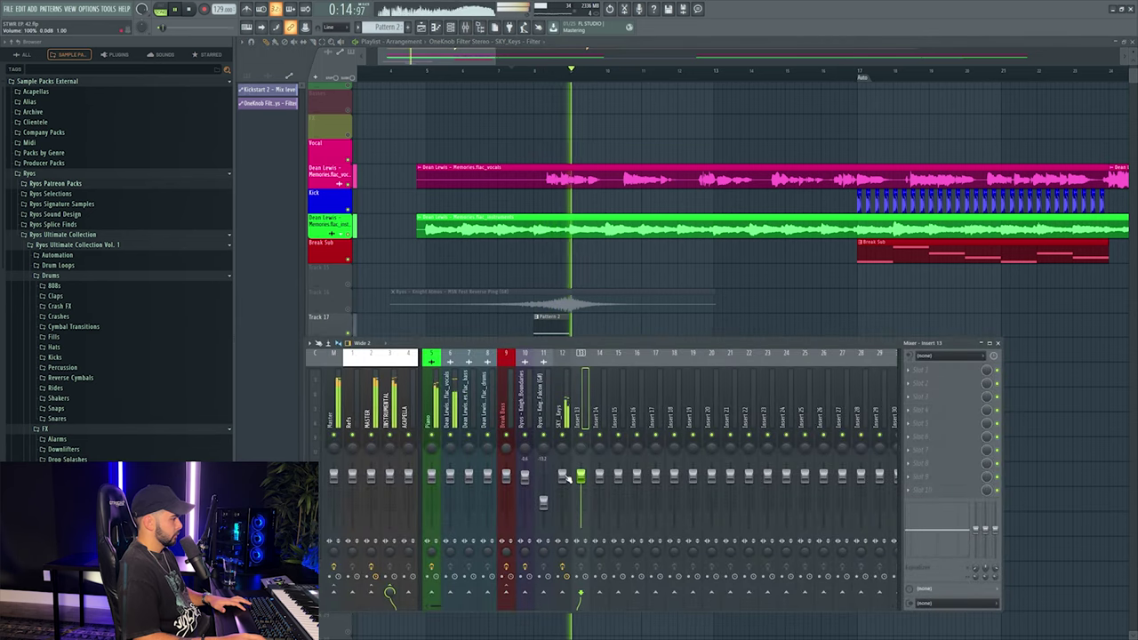
click(562, 418)
key(F9)
key(space)
Move the brass pattern and filter automation tracks directly below the instrumental track and group the automation under the pattern track.
drag(333, 332, 335, 255)
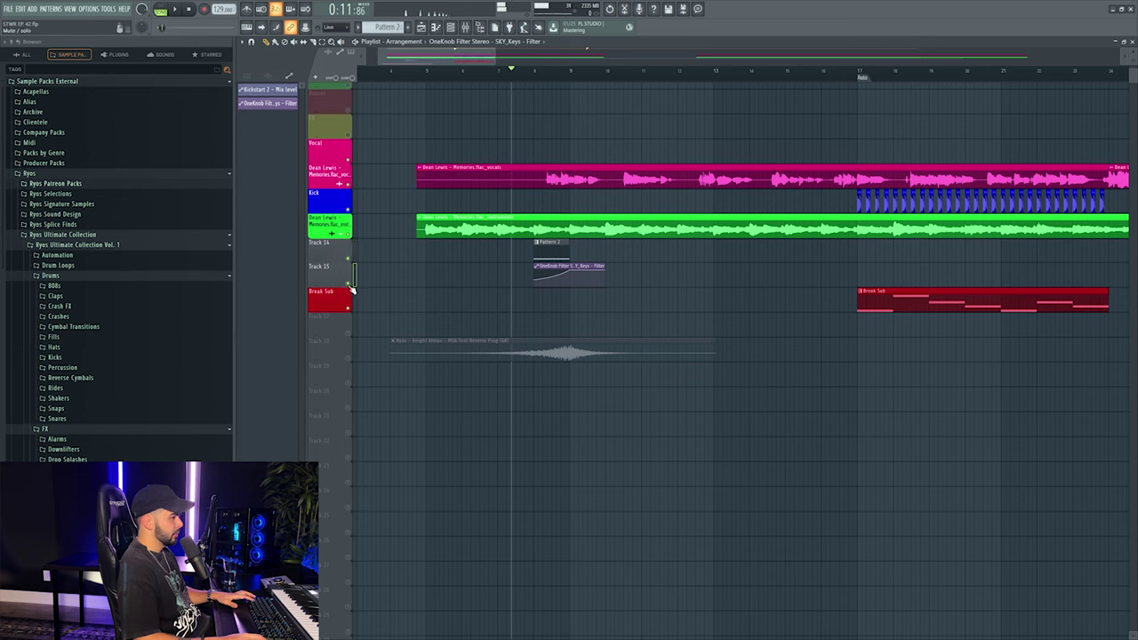
right_click(347, 277)
click(370, 360)
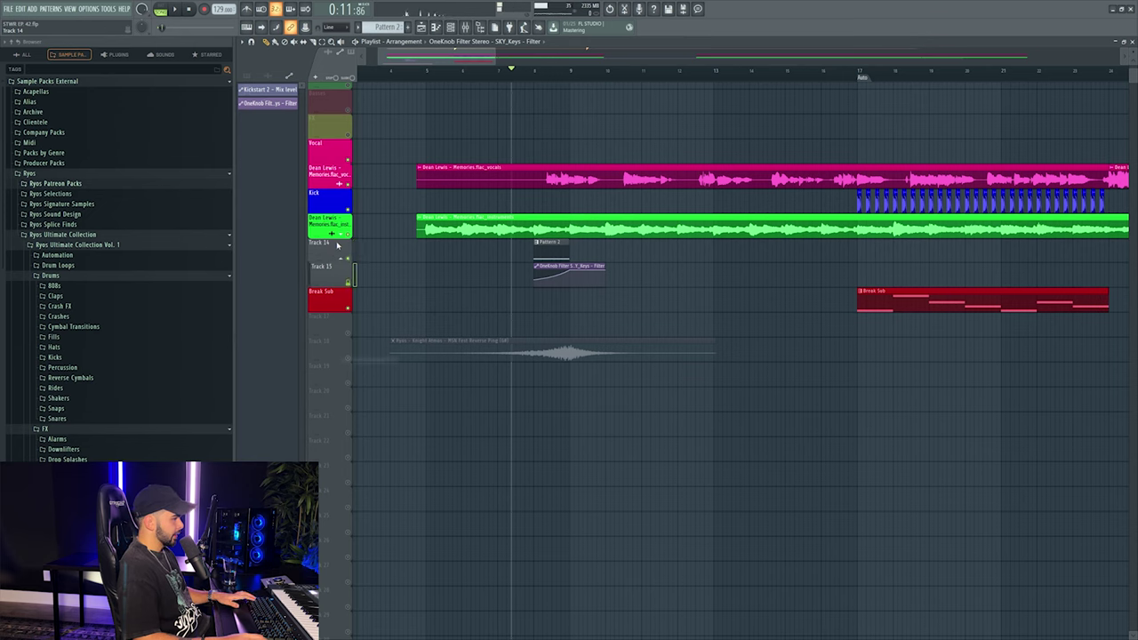
Rename the pattern track Brass Swell, colour it lime green and apply the track name to its clips.
right_click(332, 240)
click(356, 253)
click(398, 384)
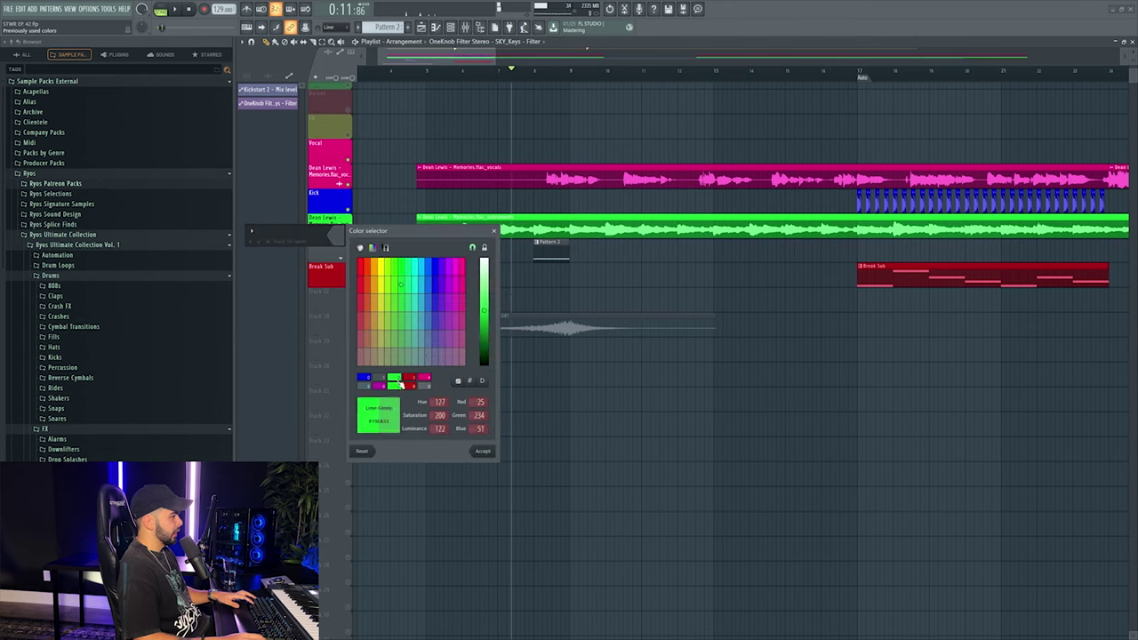
click(481, 452)
right_click(330, 238)
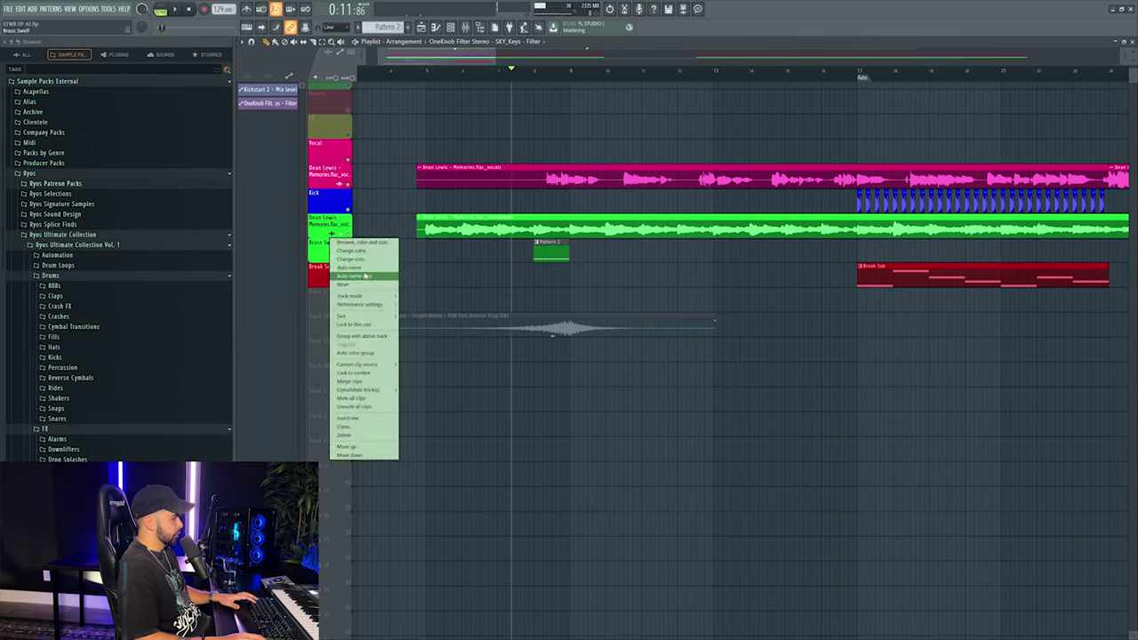
click(365, 277)
Duplicate the Brass Swell clip with its filter automation to bars 12, 16 and 20.
key(space)
click(668, 251)
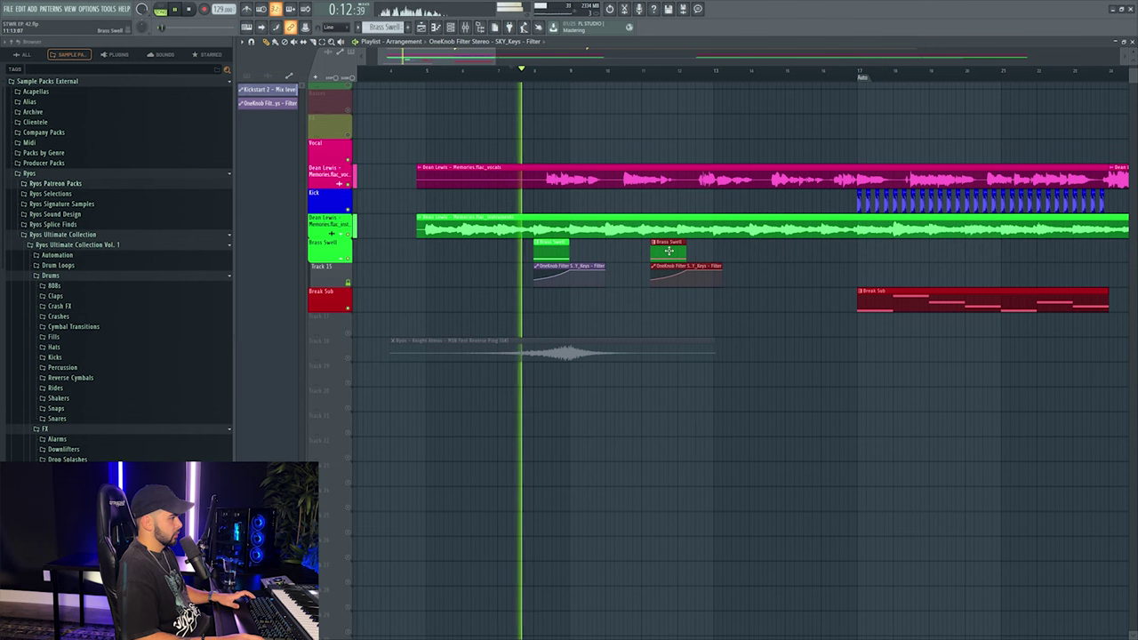
drag(669, 251, 695, 252)
drag(811, 252, 835, 247)
drag(933, 251, 984, 253)
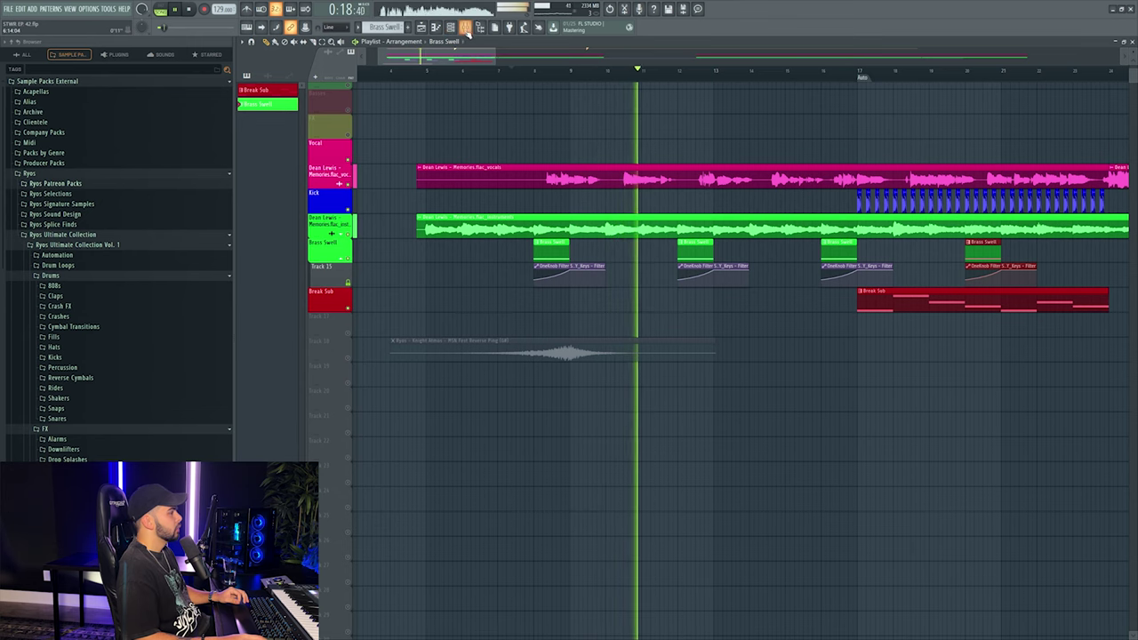
Lower the SKY_Keys mixer track volume to about -3.3 dB during playback, then close the mixer and stop.
click(464, 27)
drag(565, 477, 569, 482)
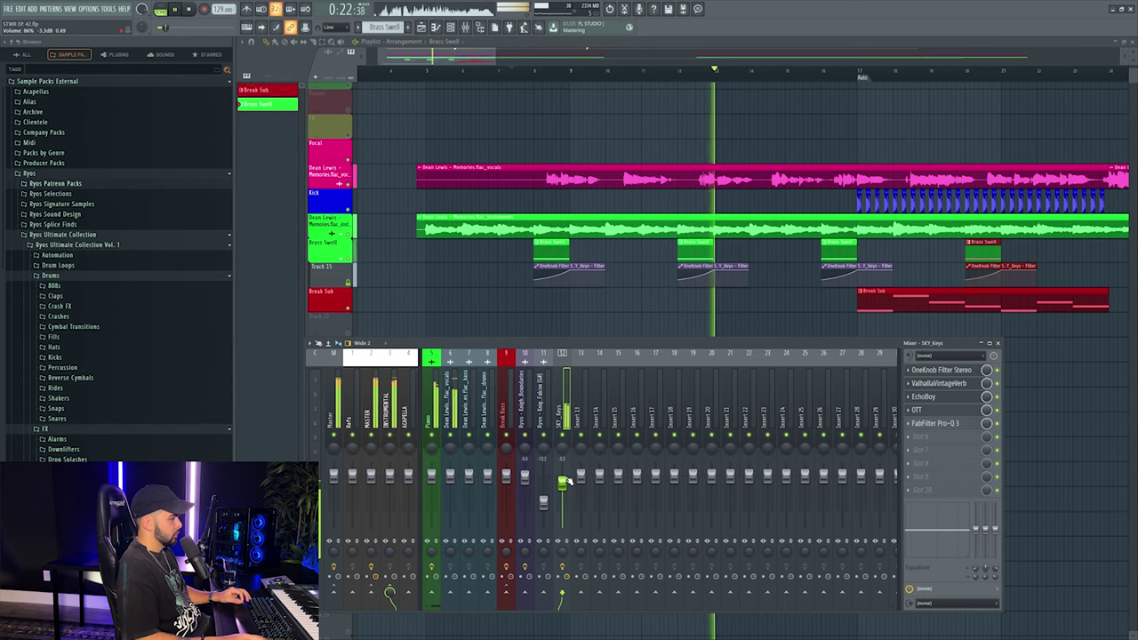
key(F9)
key(space)
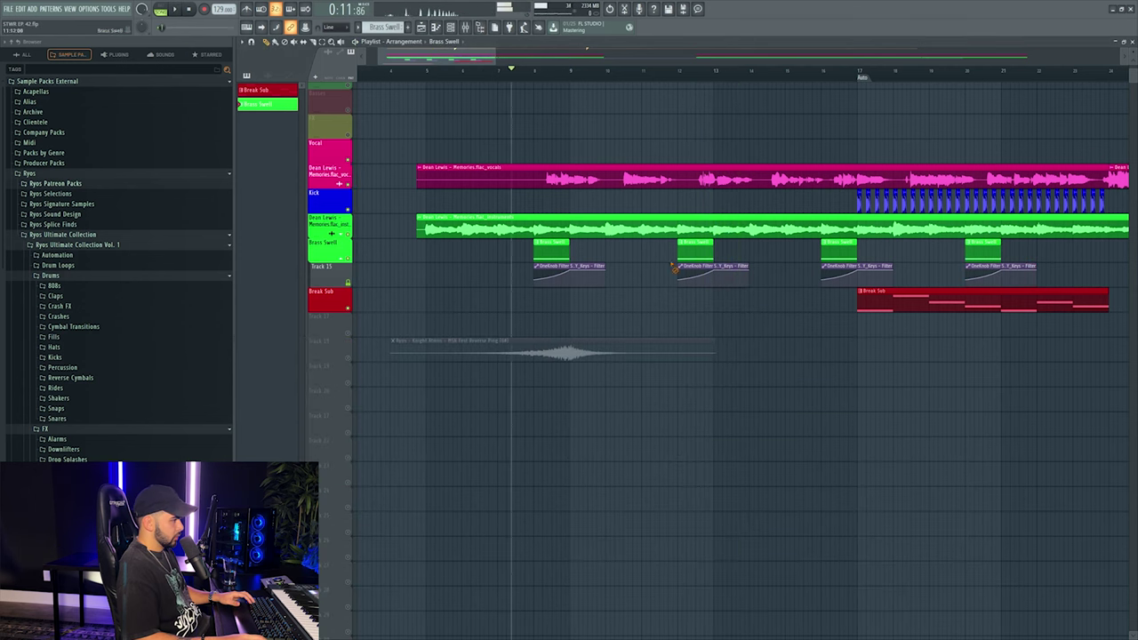
Remove the Brass Swell clips and filter automation at bars 12 and 20, and place a copy of both at bar 23.
right_click(981, 255)
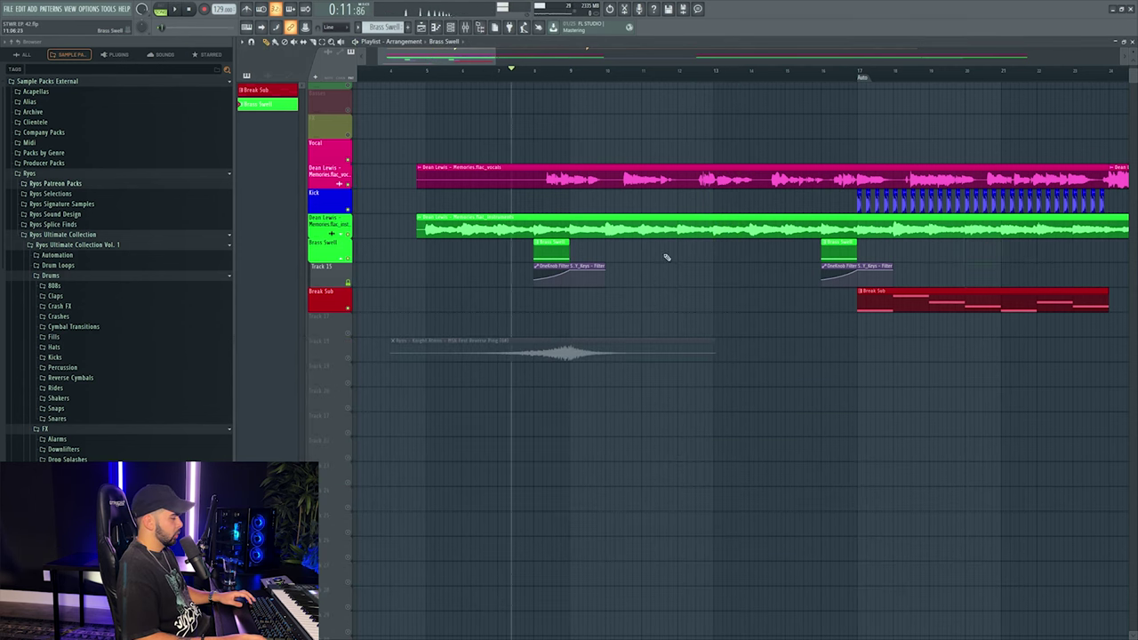
key(space)
key(ctrl+z)
key(ctrl+z)
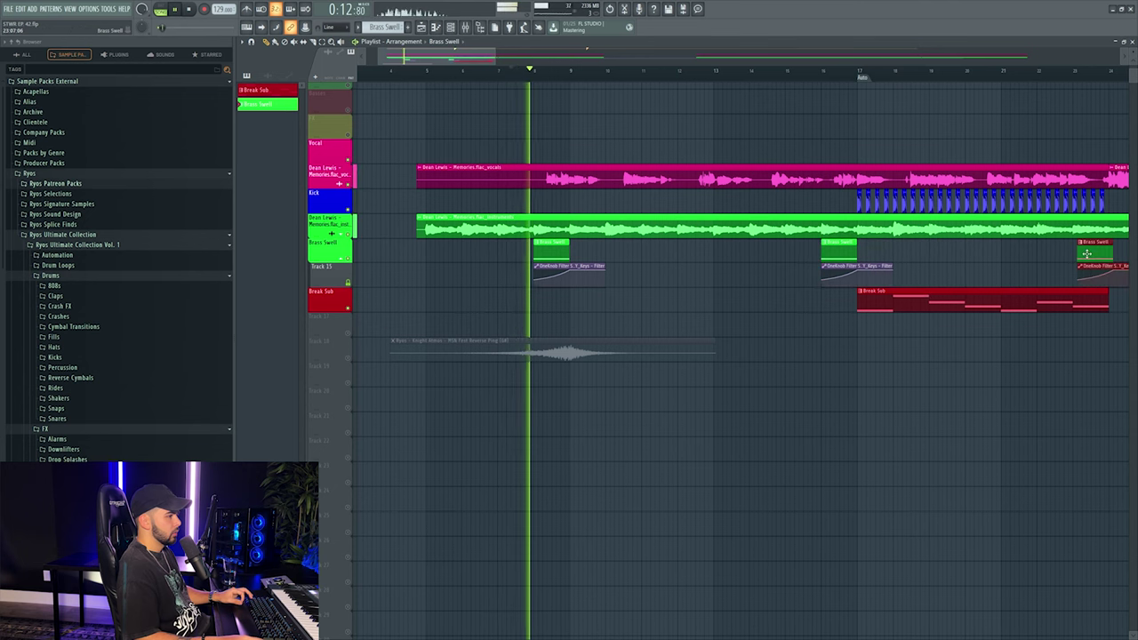
key(space)
Insert an empty track between Brass Swell and its filter automation, and make a time selection over bar 8.
right_click(336, 264)
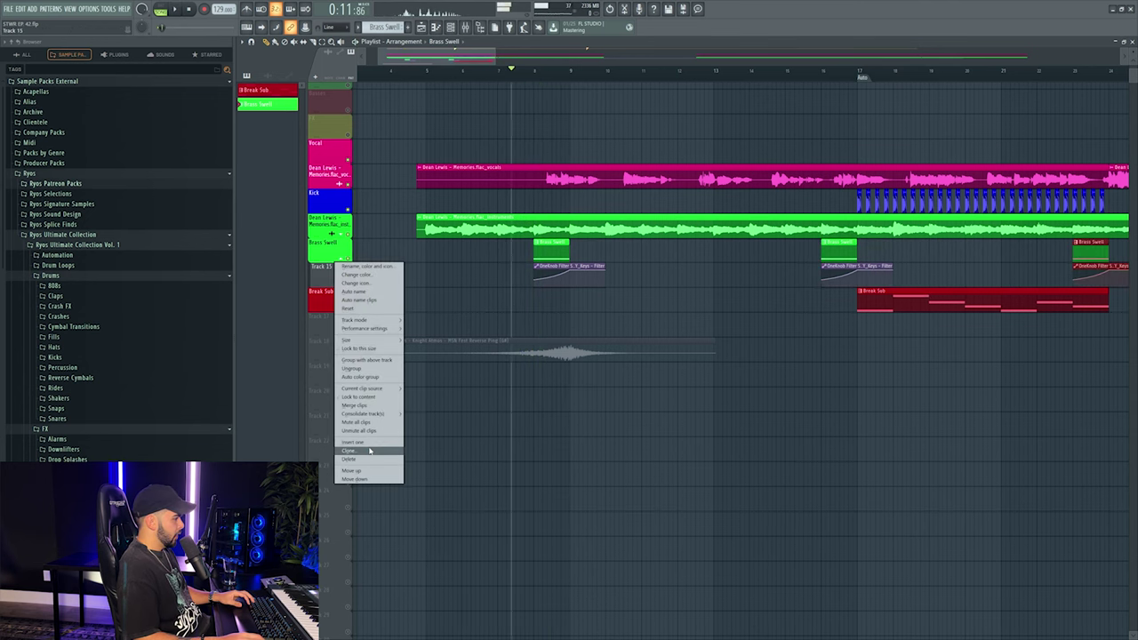
click(368, 451)
drag(531, 73, 569, 73)
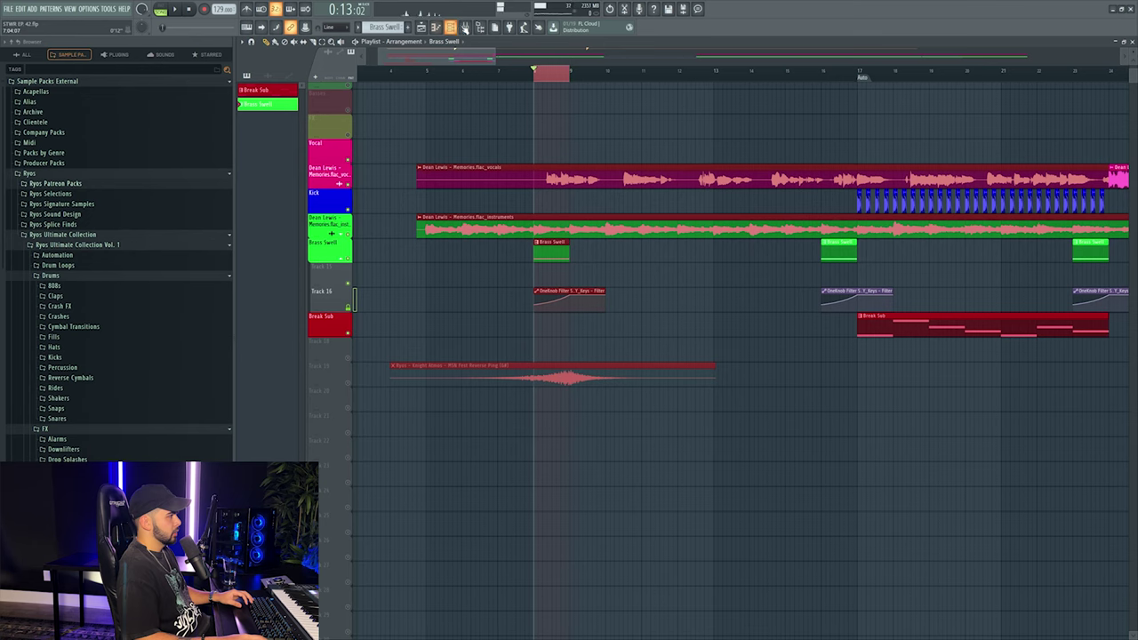
Automate the SKY_Keys volume through Fruity Balance with a rising ramp across bar 8, and copy that automation to the bar 16 swell.
key(F9)
click(930, 446)
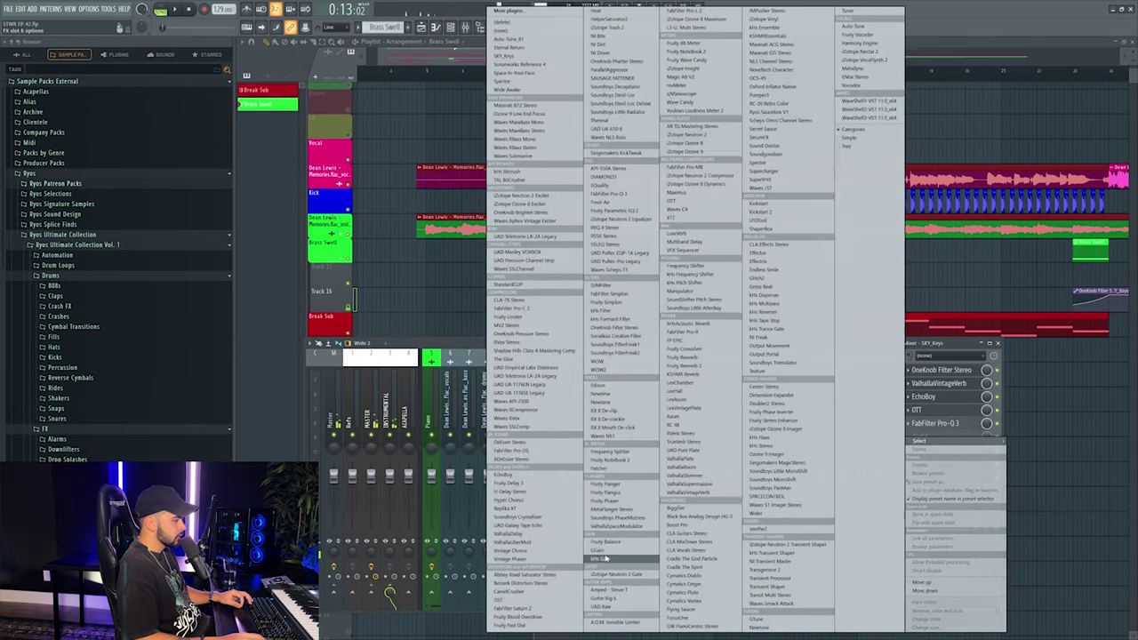
click(607, 542)
right_click(408, 206)
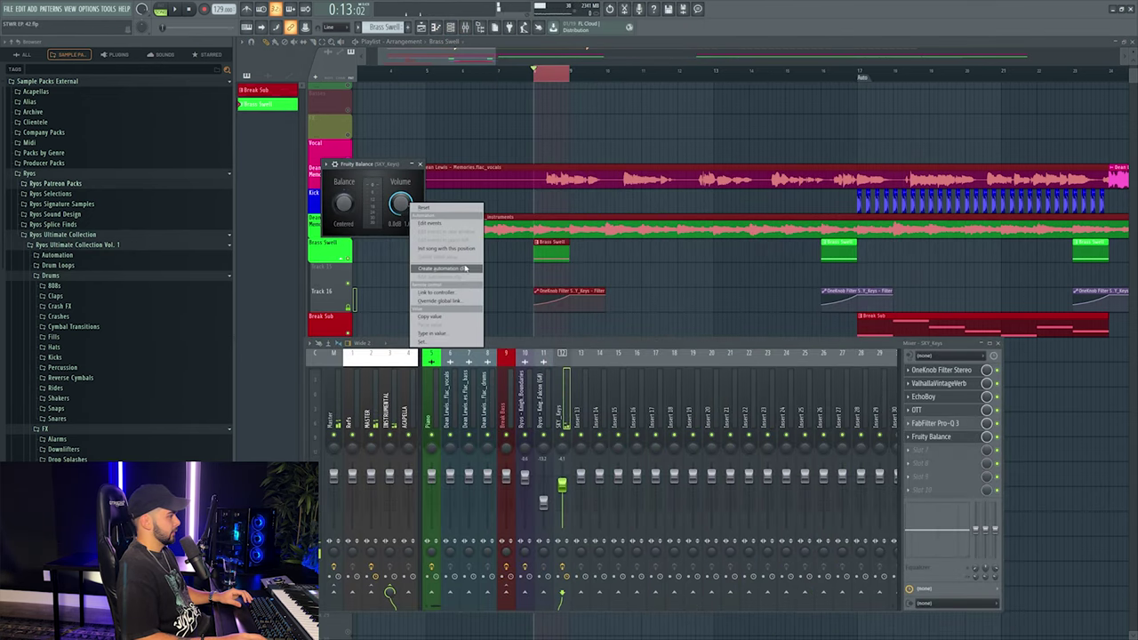
click(463, 269)
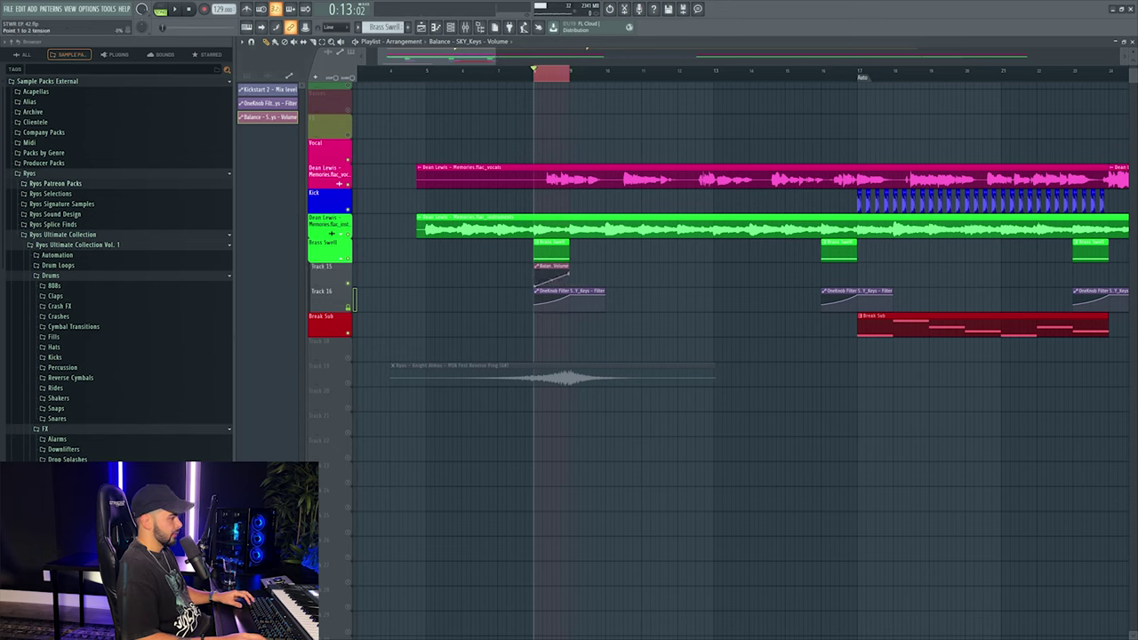
key(space)
drag(548, 269, 843, 270)
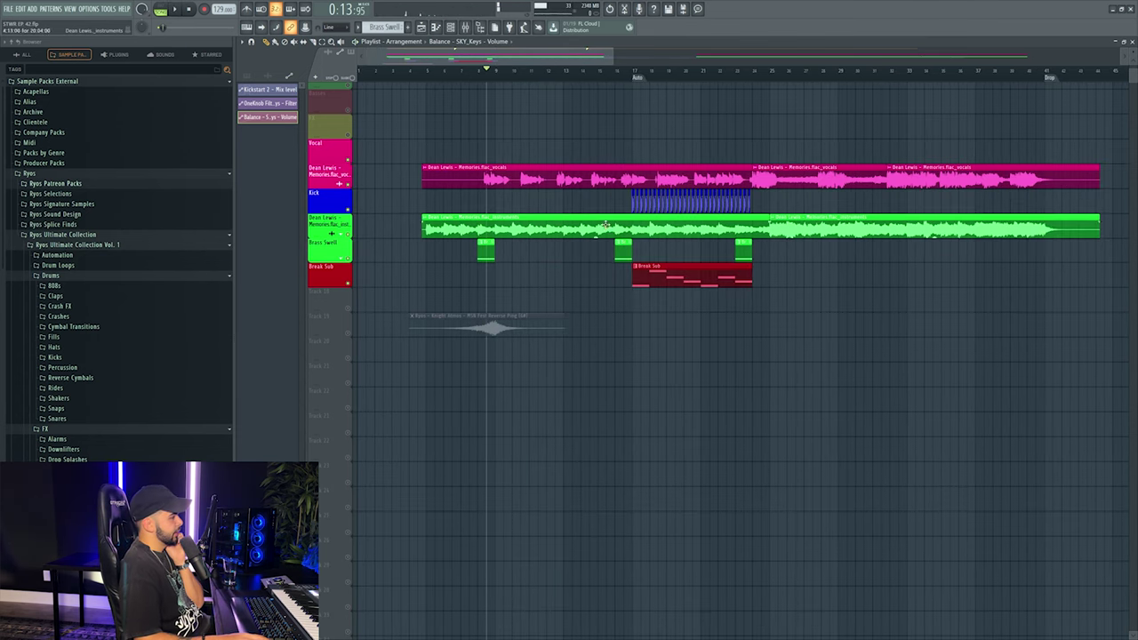
Insert a track below Break Sub and place the Ryos LVL Bed Drones UNB Intro (Bmin) sample on it from bar 5.
right_click(338, 285)
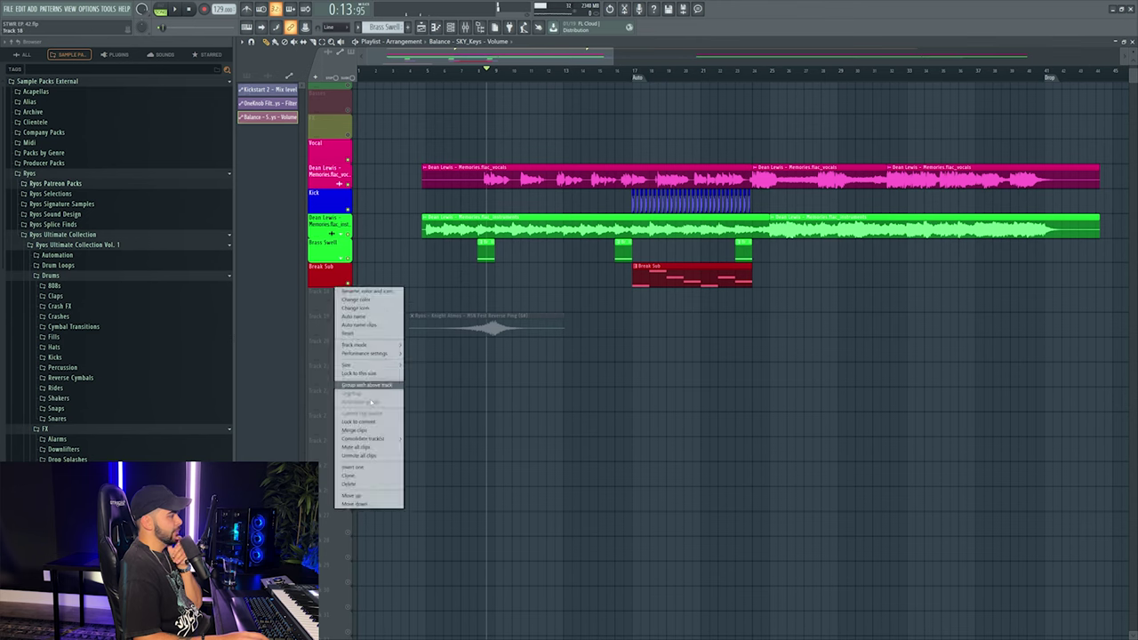
click(368, 467)
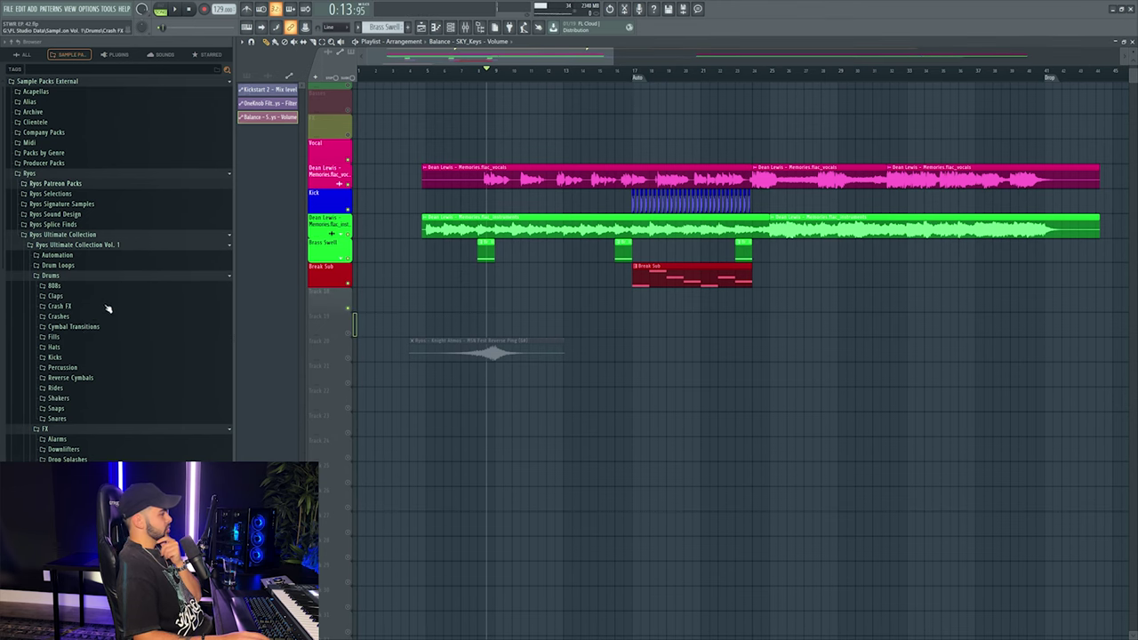
scroll(78, 311, down, 2)
scroll(83, 430, down, 3)
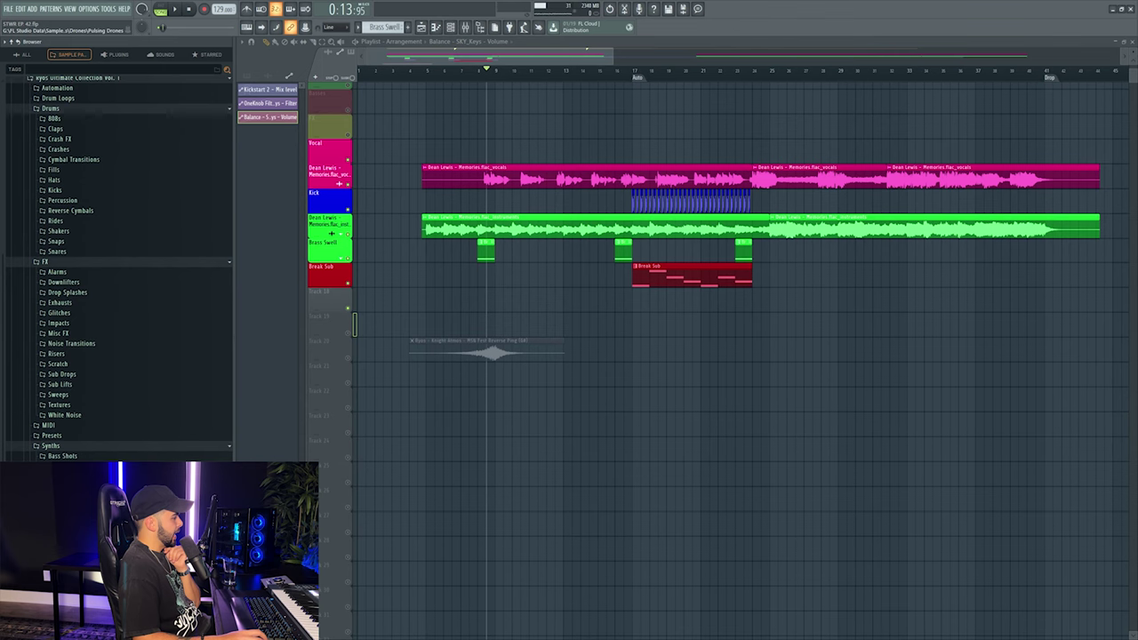
scroll(82, 430, down, 3)
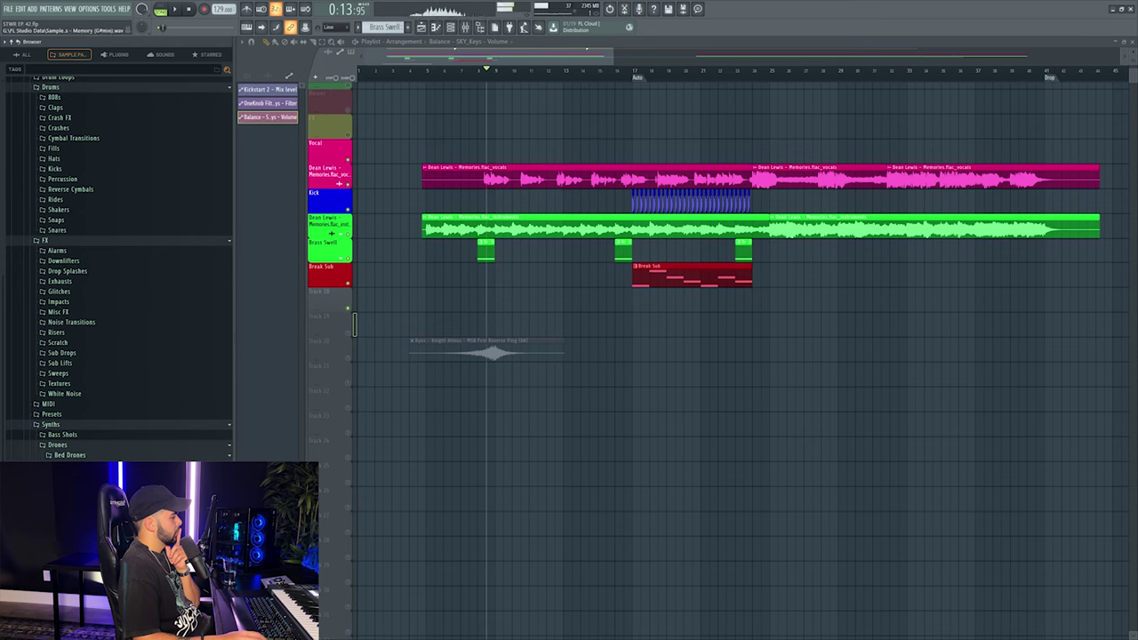
drag(357, 325, 452, 299)
Route the drone sample to mixer track 13 at reduced volume and low-pass it with FabFilter Simplon at about 2.3 kHz.
double_click(452, 299)
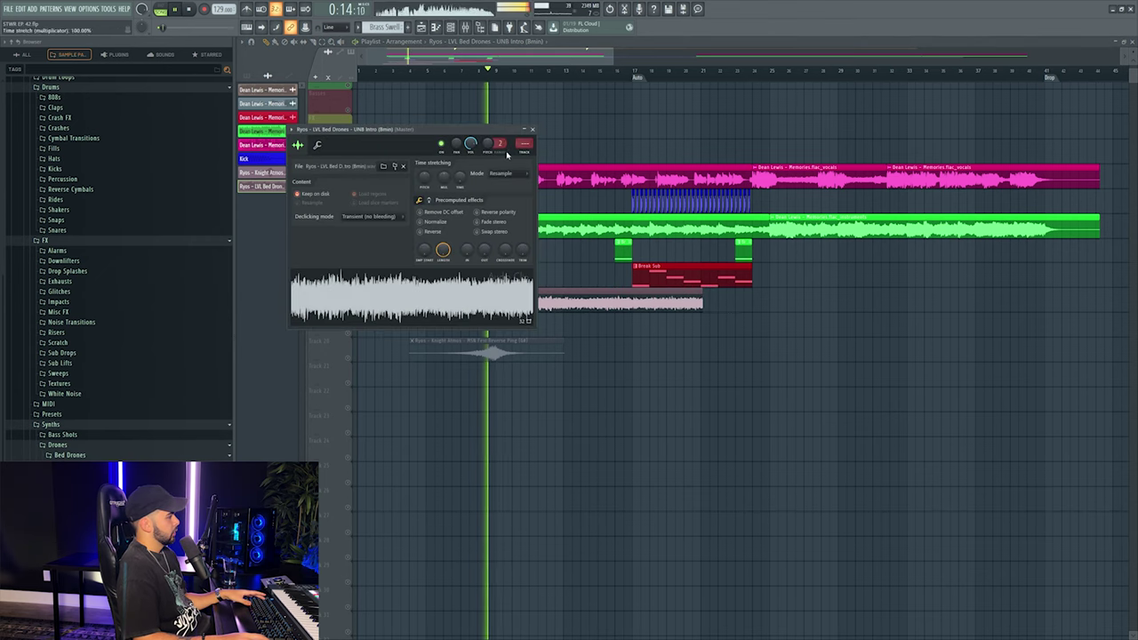
key(F9)
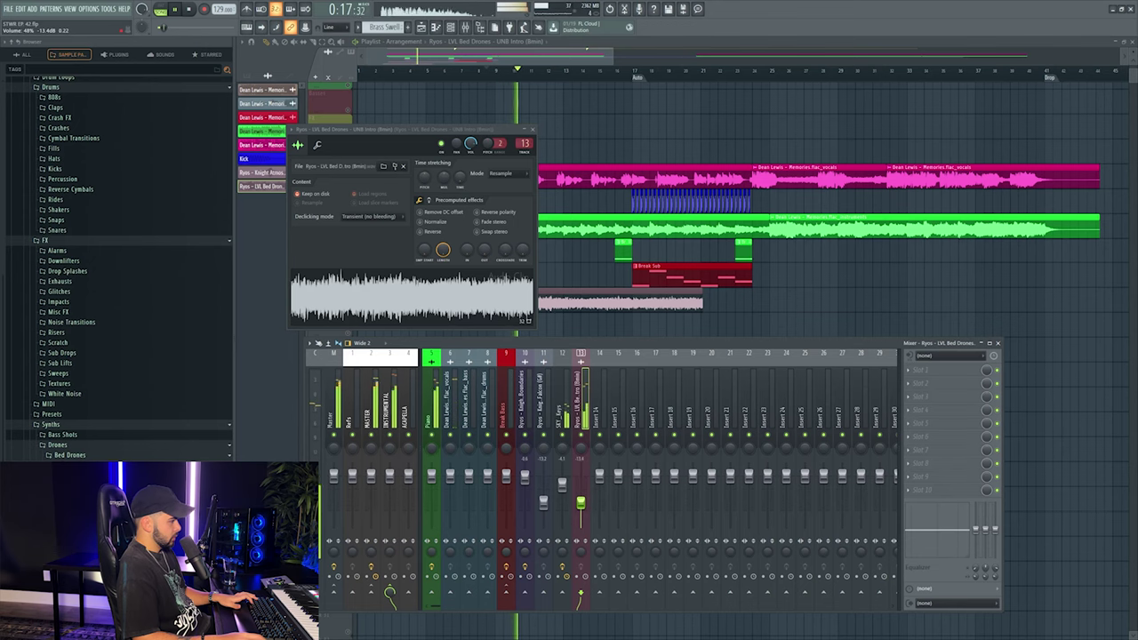
click(910, 358)
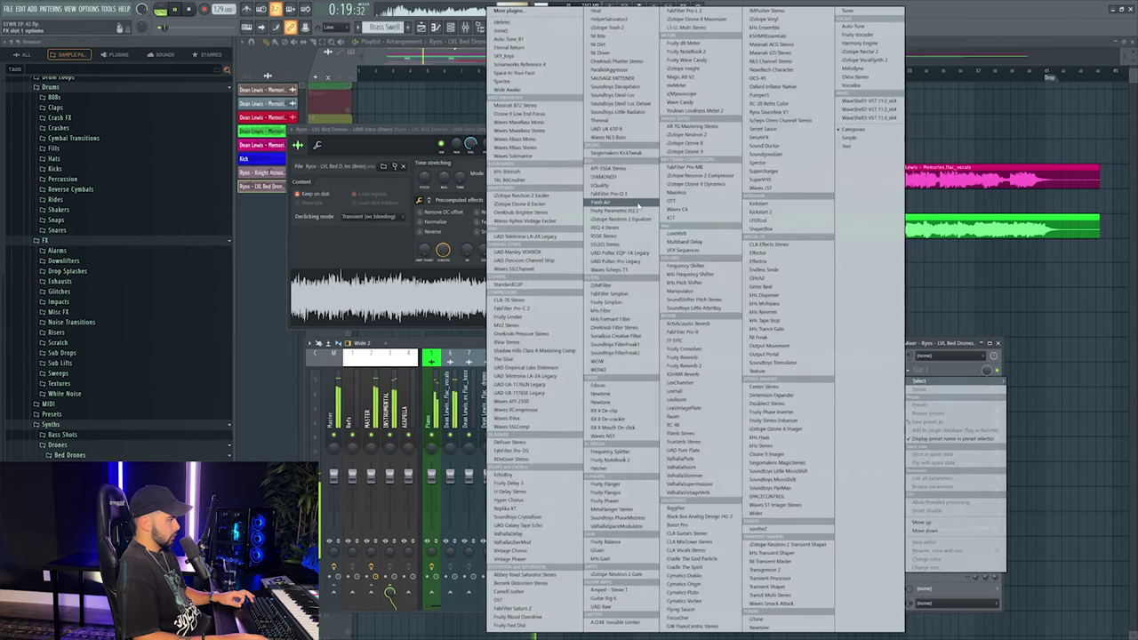
click(609, 293)
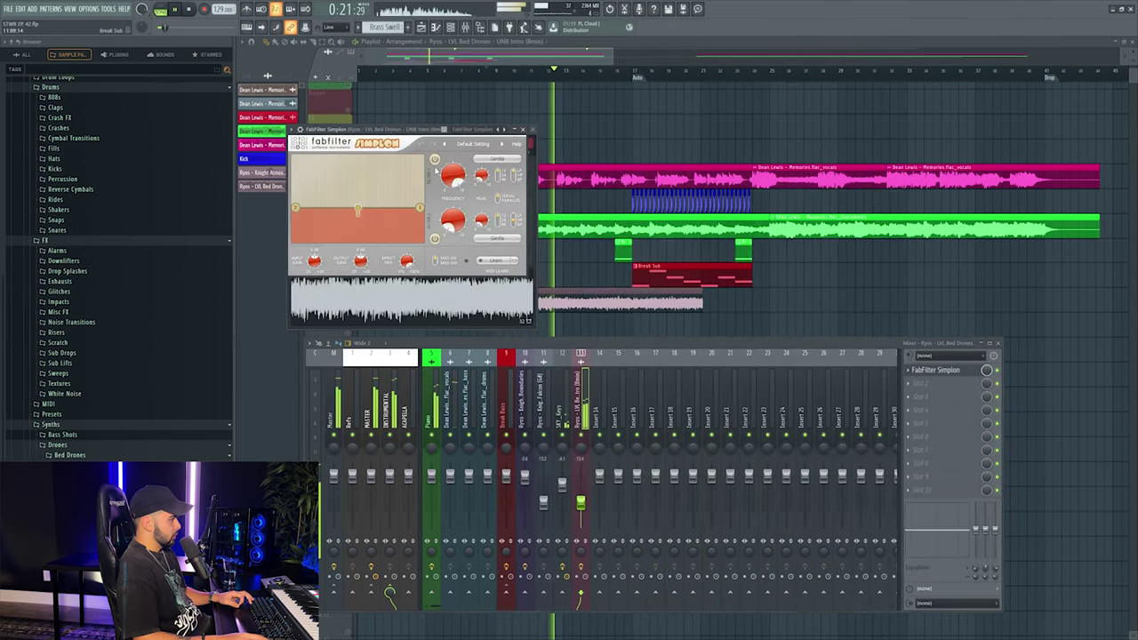
drag(447, 200, 447, 213)
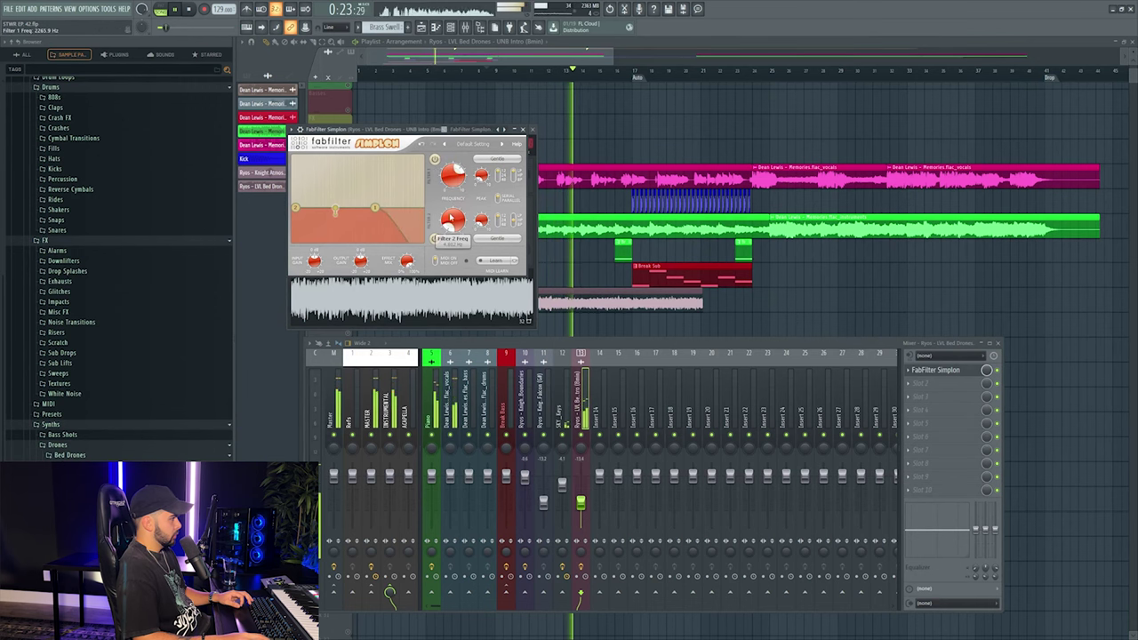
drag(580, 502, 586, 508)
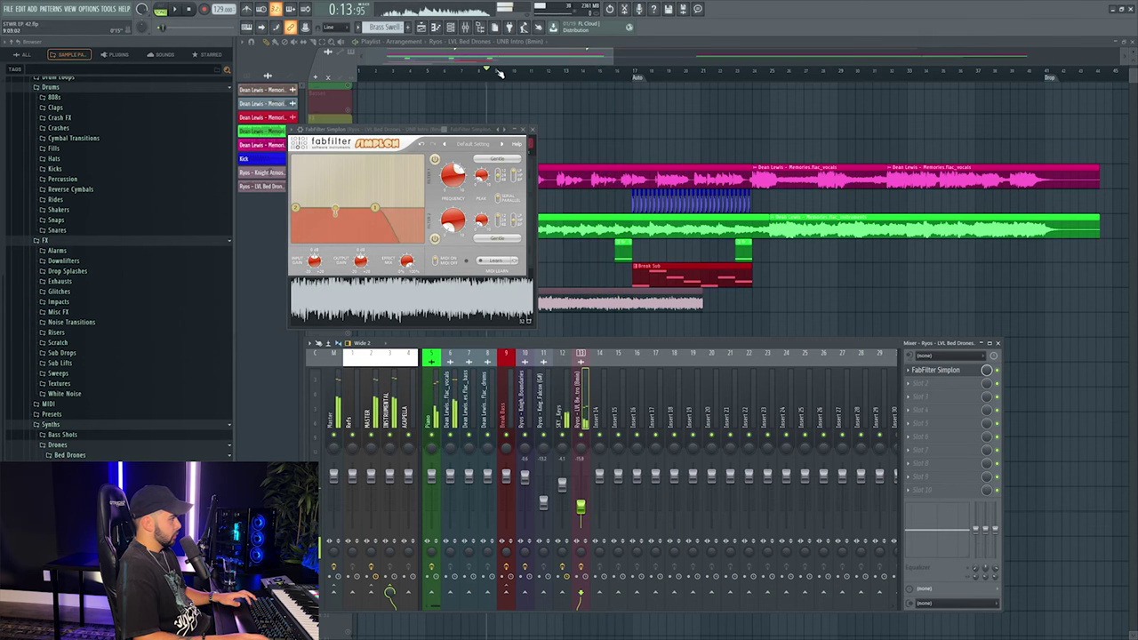
Set the playback position to bar 5, solo the drone track and move it above Break Sub.
key(F12)
click(427, 70)
right_click(342, 307)
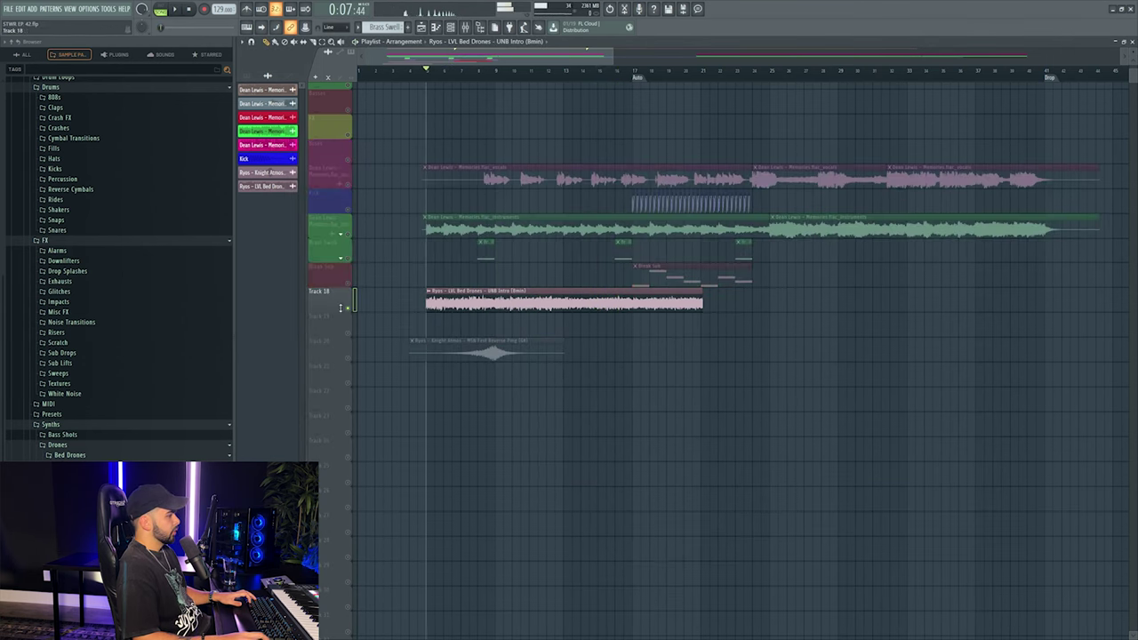
drag(337, 309, 337, 282)
Rename the track Drone, colour it bright green and apply the track name and colour to its clip.
right_click(336, 271)
click(365, 266)
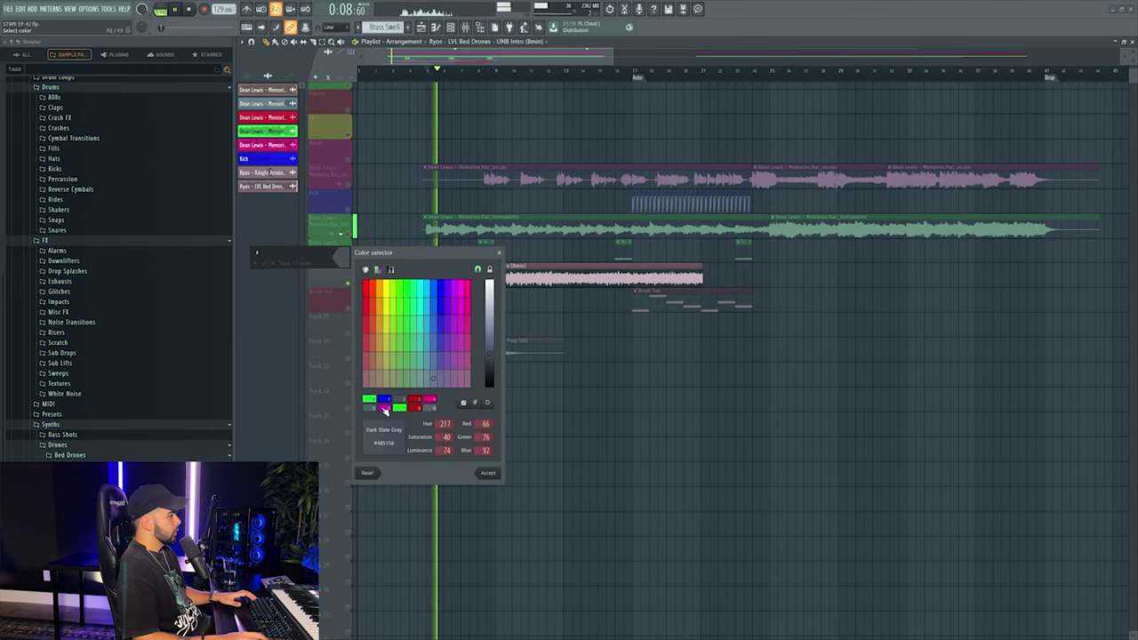
click(488, 472)
text(Drone)
key(Return)
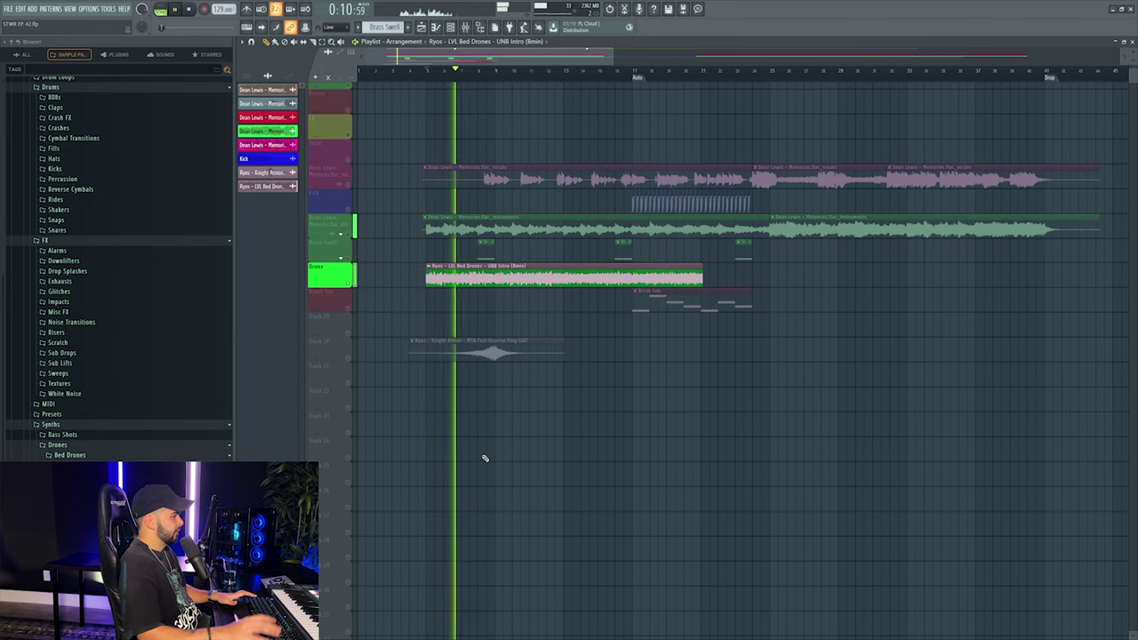
right_click(344, 263)
click(355, 297)
Create an automation clip for the drone's Simplon Filter 1 frequency from bar 5 to 25, on a new track below Drone.
right_click(329, 284)
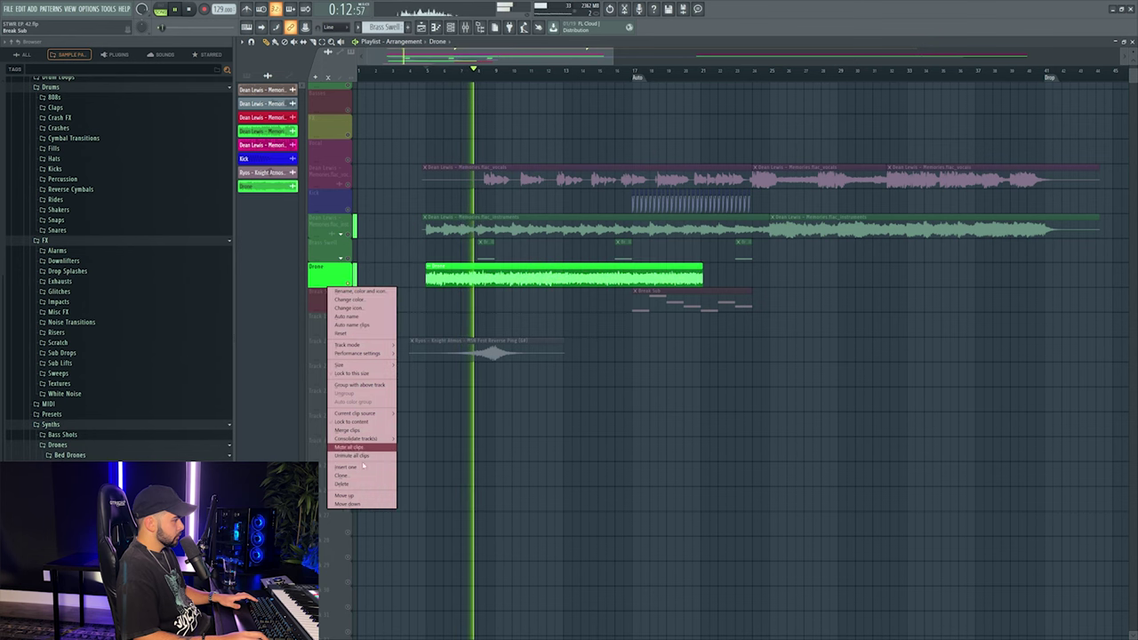
click(358, 475)
mouse_move(427, 71)
mouse_down()
mouse_move(737, 71)
mouse_move(775, 94)
mouse_up()
click(464, 28)
key(space)
click(935, 369)
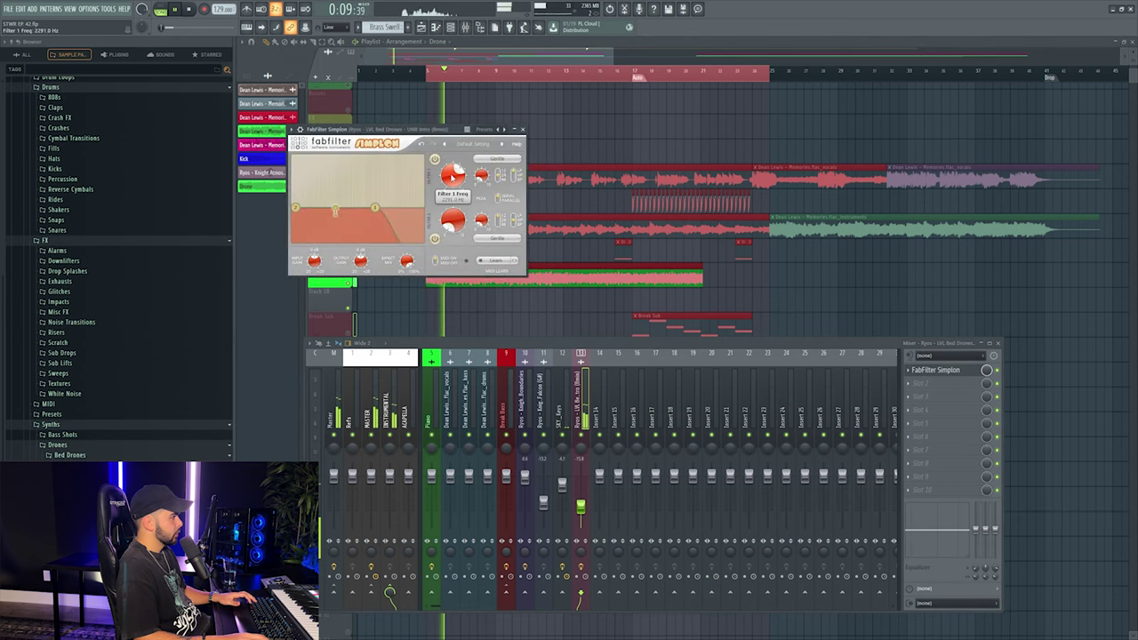
click(100, 9)
mouse_move(146, 163)
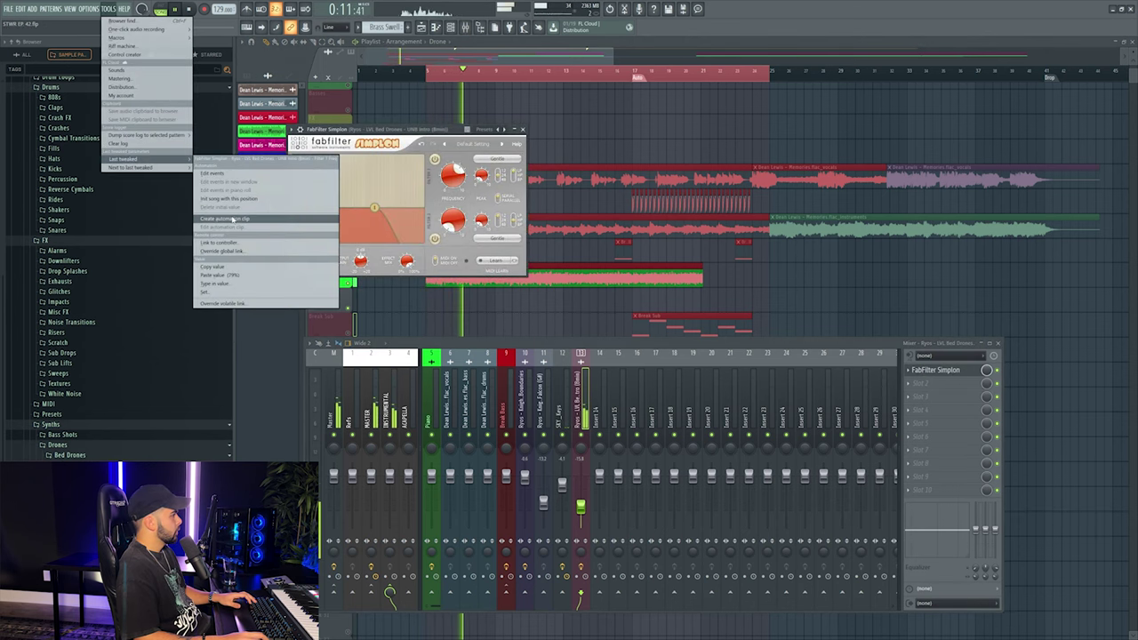
click(271, 221)
drag(595, 95, 590, 294)
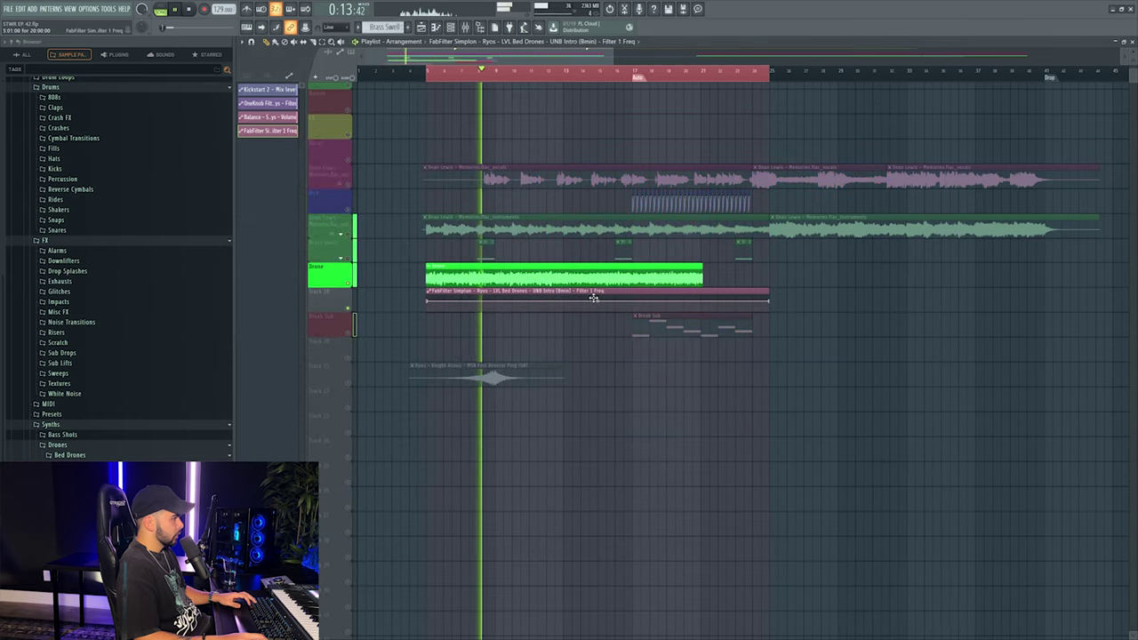
Shape the Drone filter automation to stay level until bar 17 and rise gradually up to bar 25.
right_click(427, 303)
key(Escape)
right_click(634, 304)
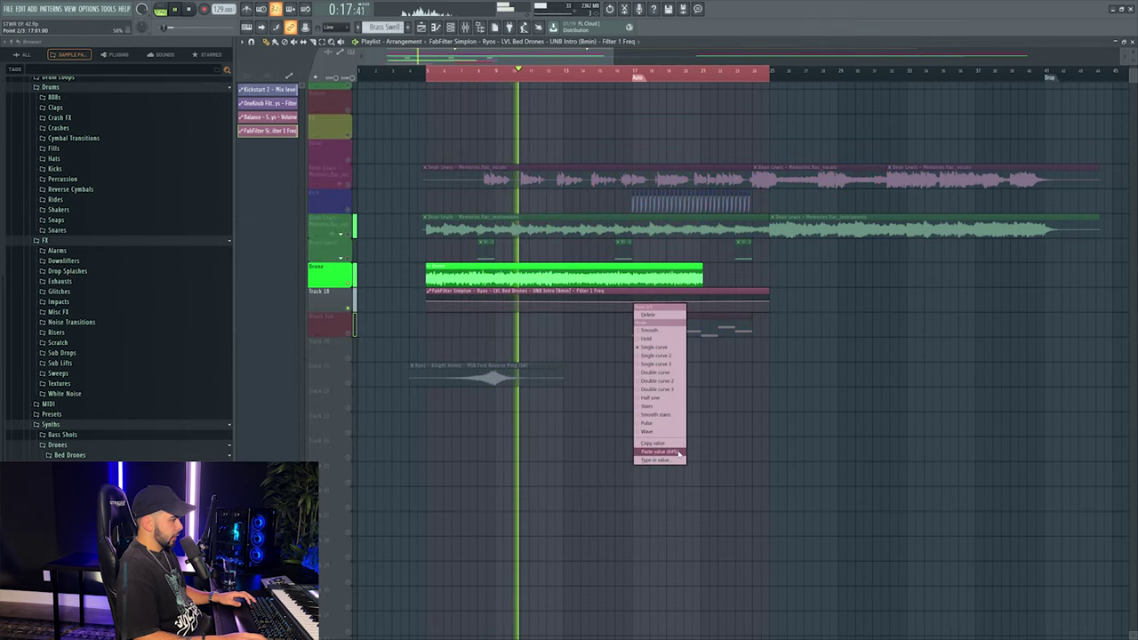
click(632, 302)
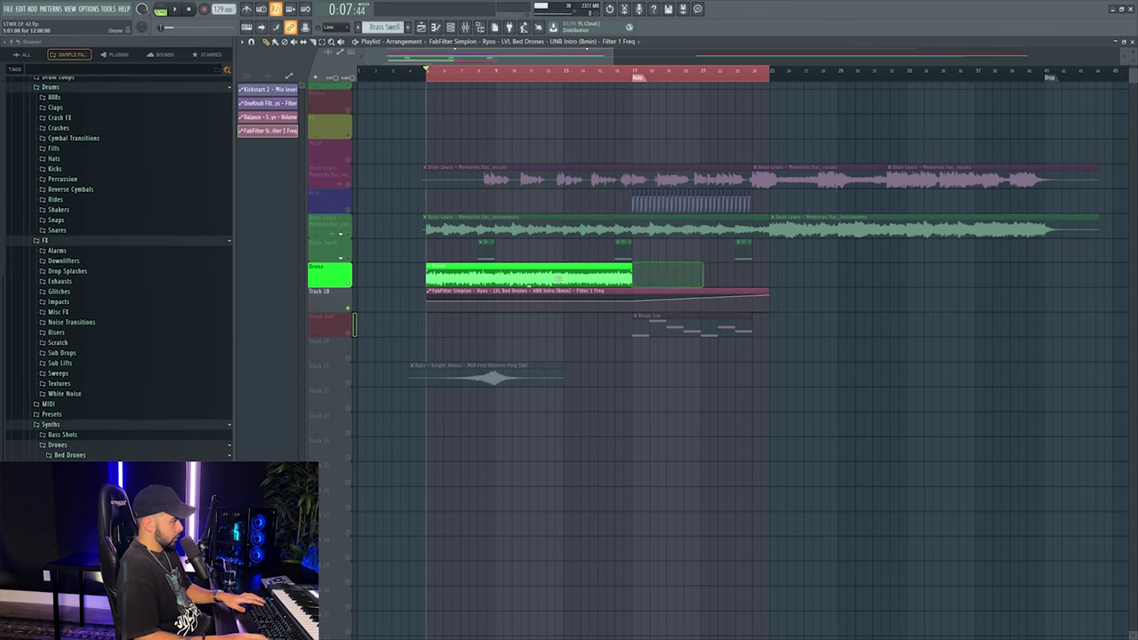
Trim the Drone clip to end at bar 17, repeat it from bar 17 to 29 and audition the join.
drag(702, 276, 841, 275)
key(space)
click(617, 80)
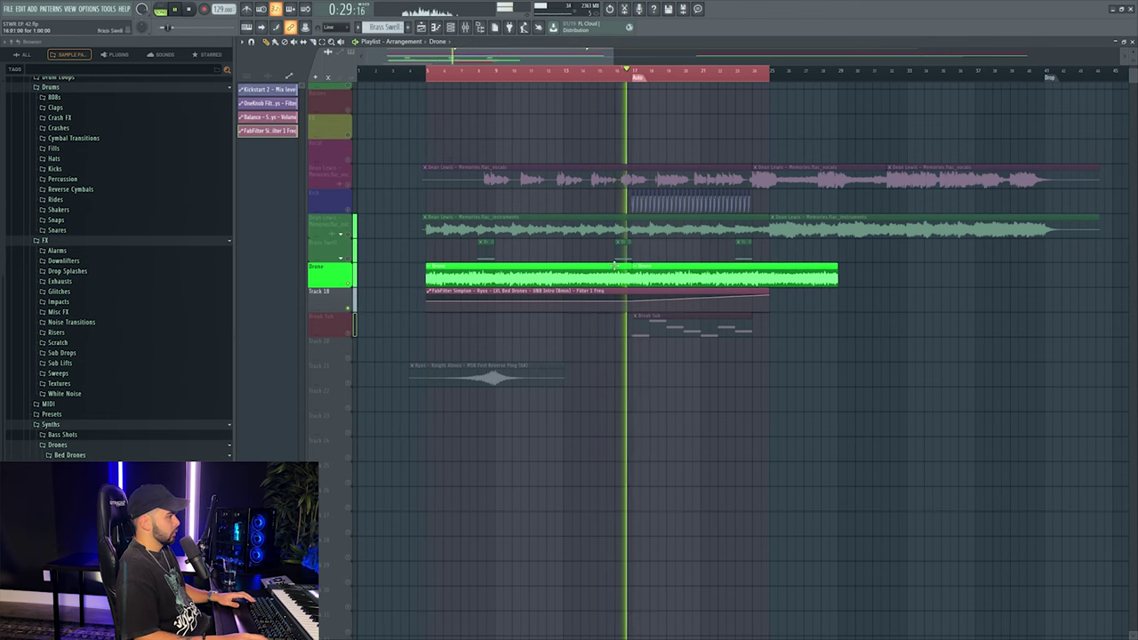
Set the declicking mode in the Drone sample's channel settings.
double_click(471, 276)
click(369, 216)
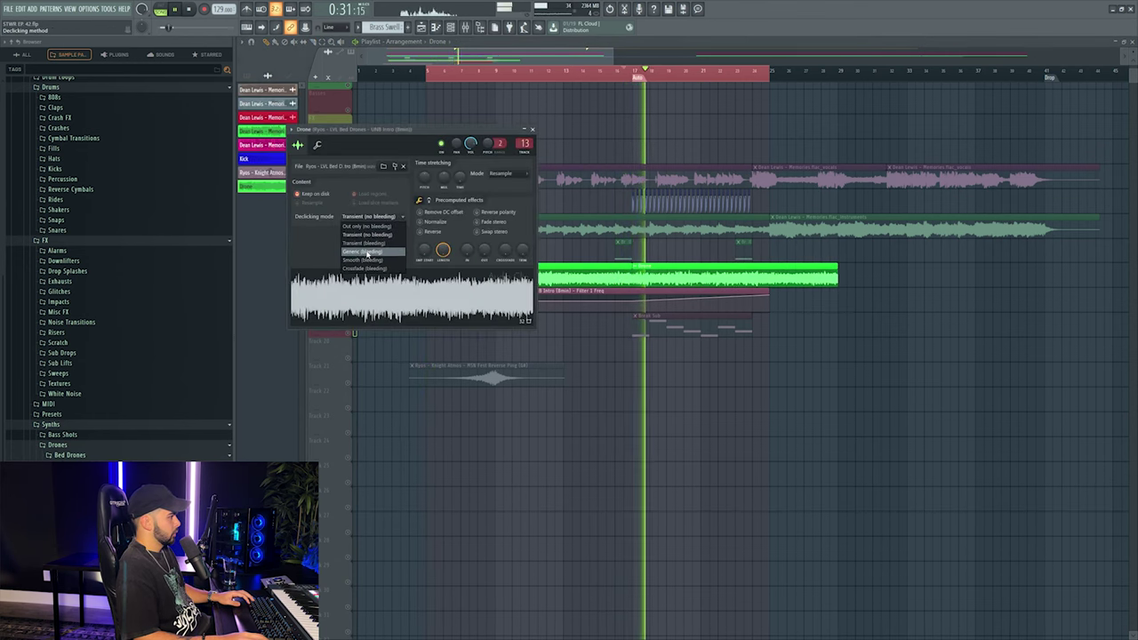
click(365, 234)
key(Escape)
Group the filter automation track under Drone, insert an empty track between them and stop playback.
right_click(336, 287)
key(Escape)
right_click(336, 287)
click(377, 468)
key(space)
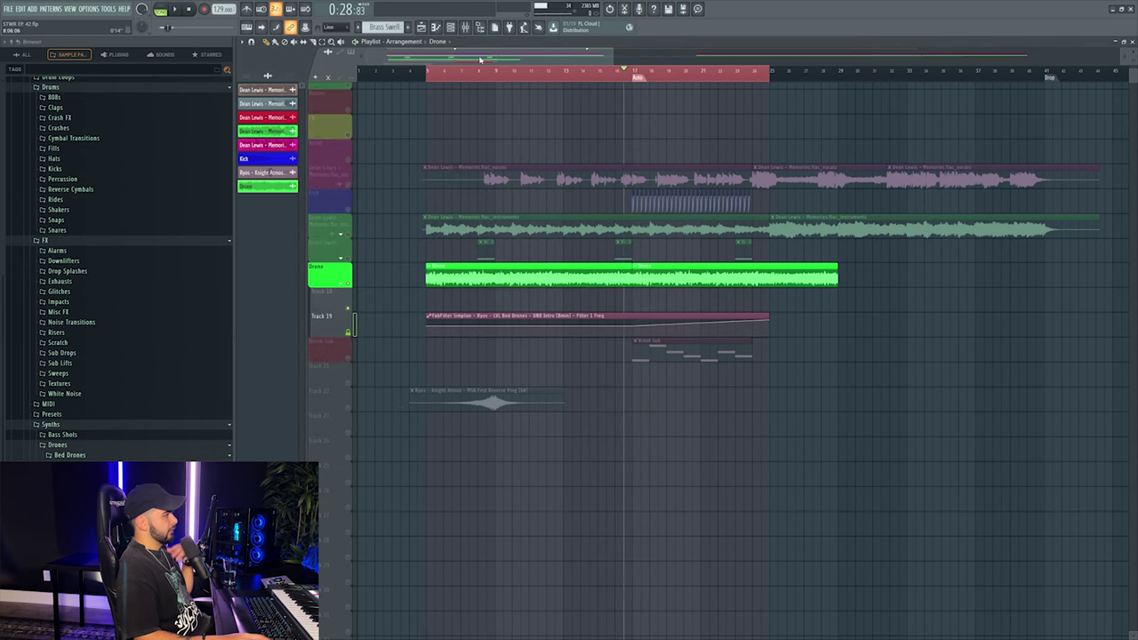
Add Kickstart 2 to the drone's mixer track and automate its mix level to jump up at bar 17, on the track below Drone.
key(F9)
click(928, 386)
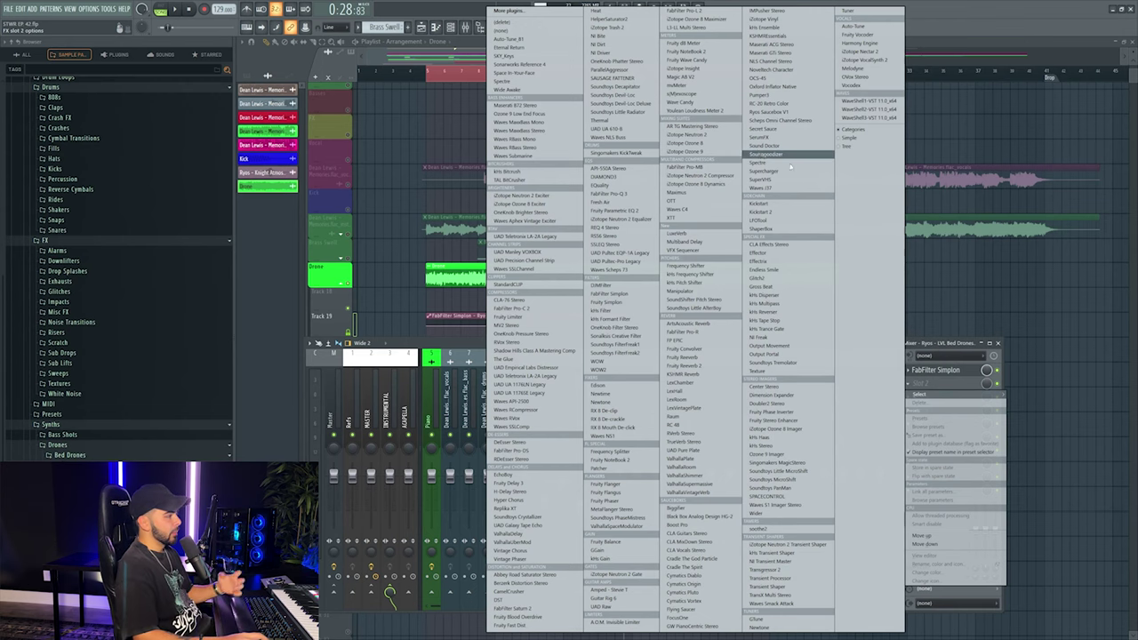
click(799, 212)
right_click(988, 385)
click(1019, 450)
drag(578, 91, 634, 308)
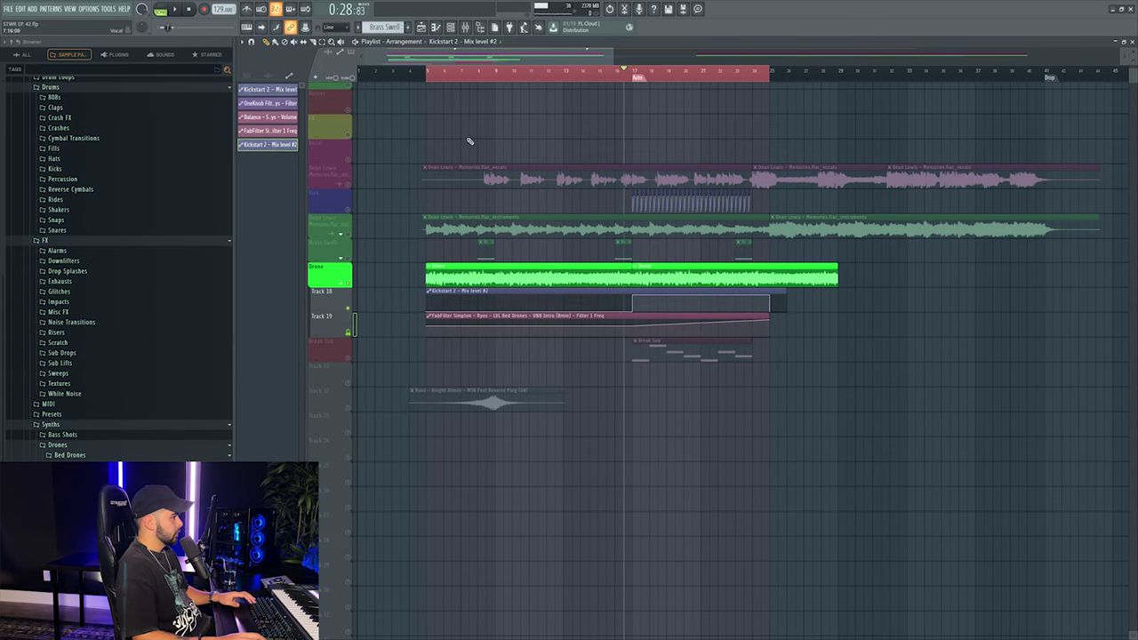
Unsolo the Drone track and insert another empty track directly below it, above its Kickstart automation.
ctrl+click(350, 256)
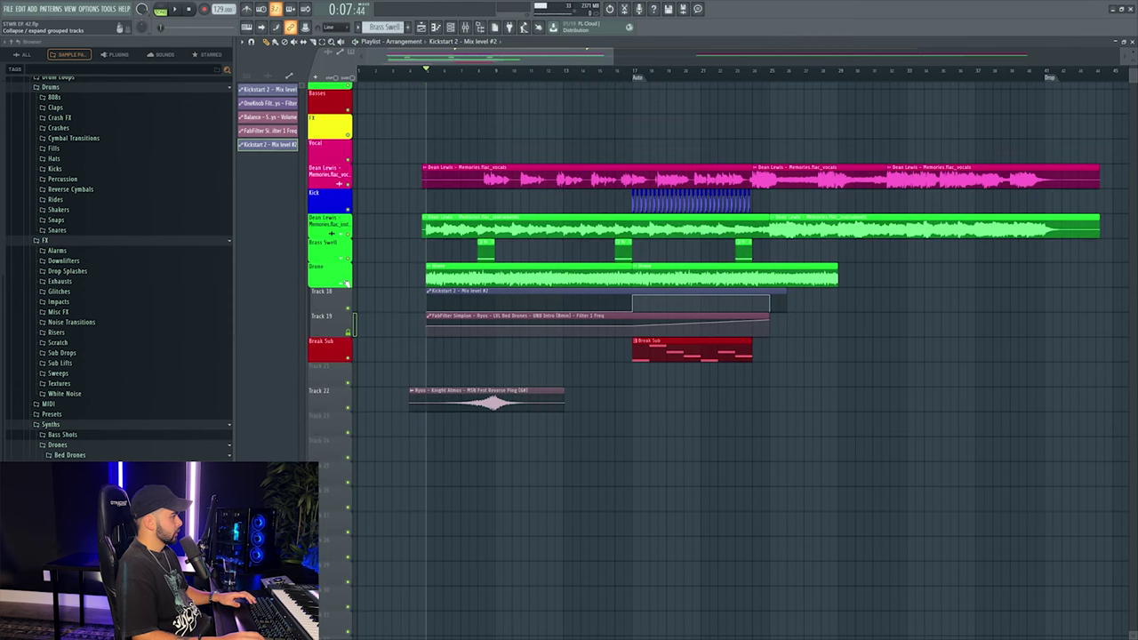
click(346, 284)
click(347, 284)
right_click(338, 289)
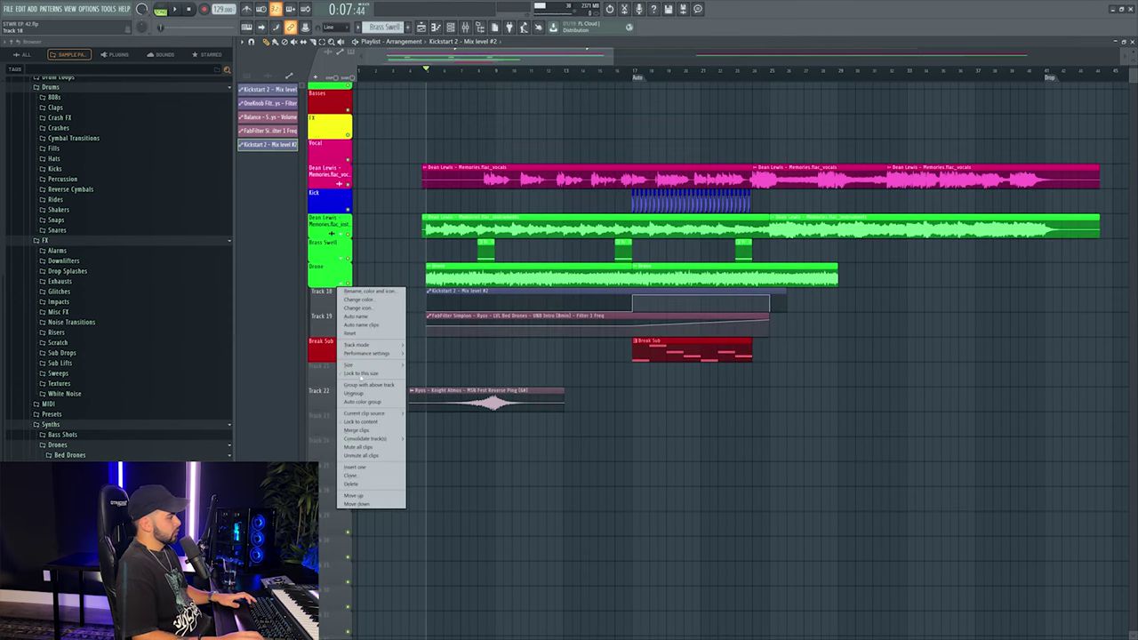
click(355, 467)
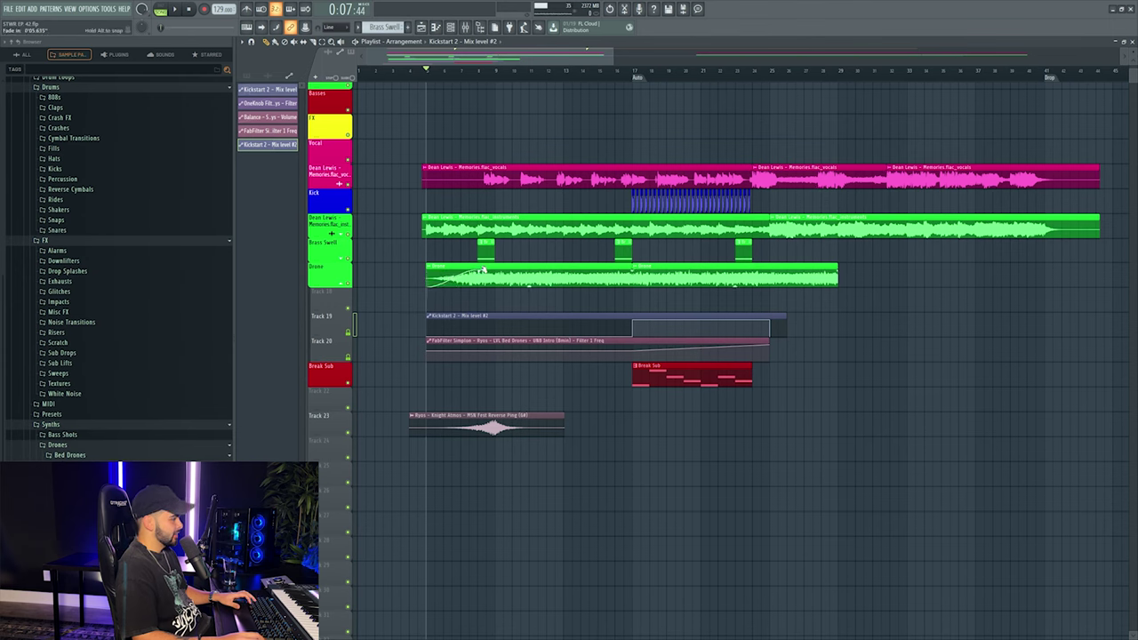
Play the arrangement, mute the Knight Atmos reverse ping clip and collapse the automation tracks grouped under Drone.
key(space)
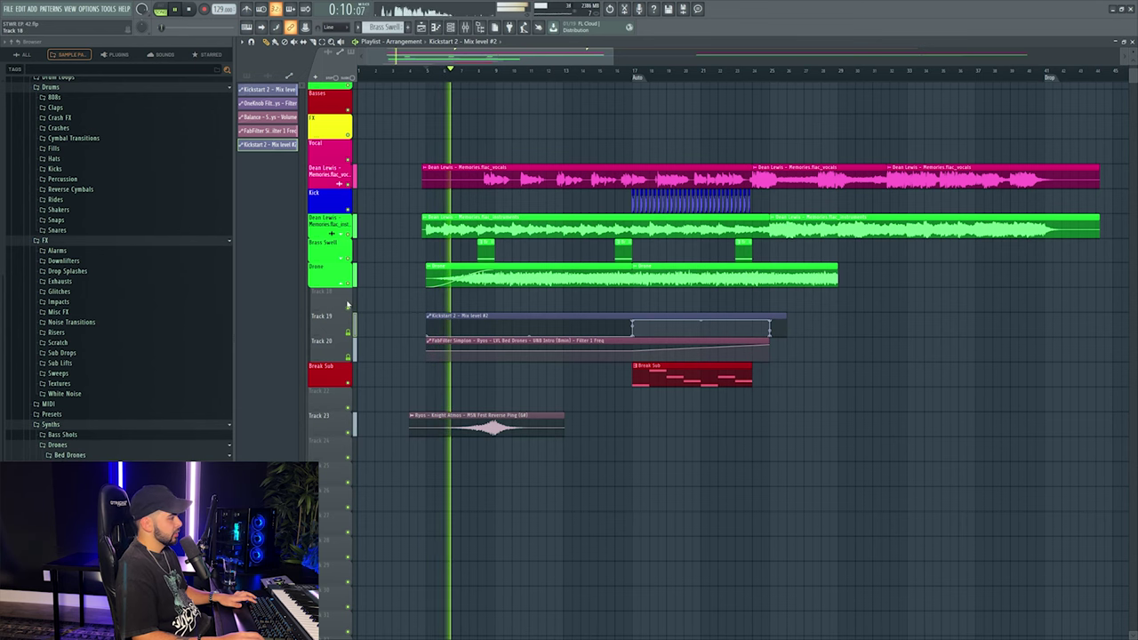
click(493, 424)
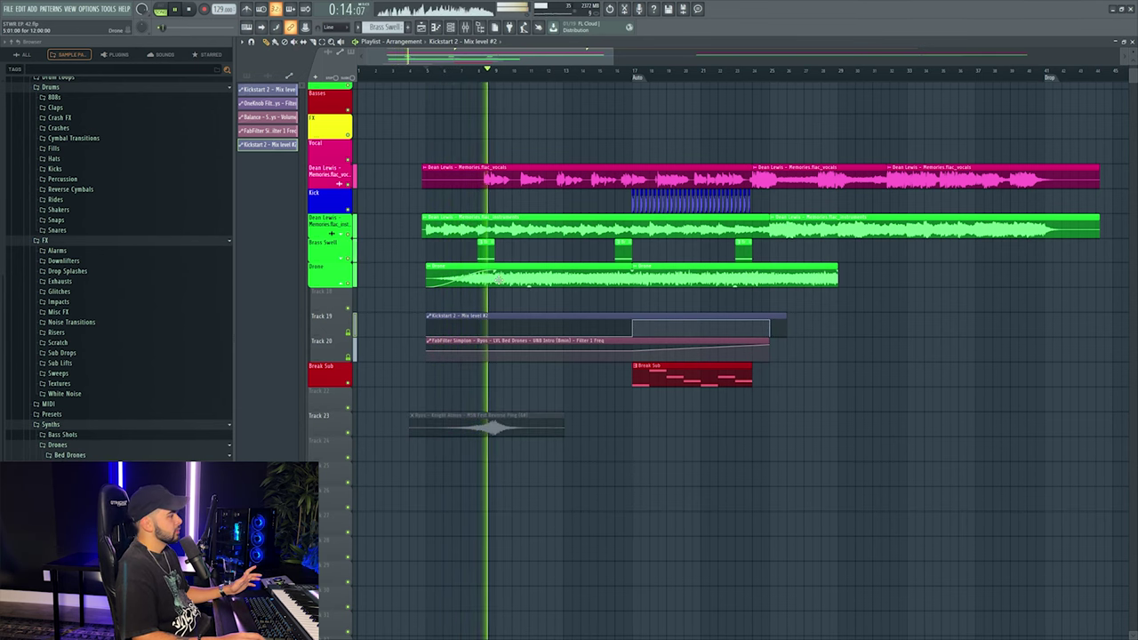
click(477, 28)
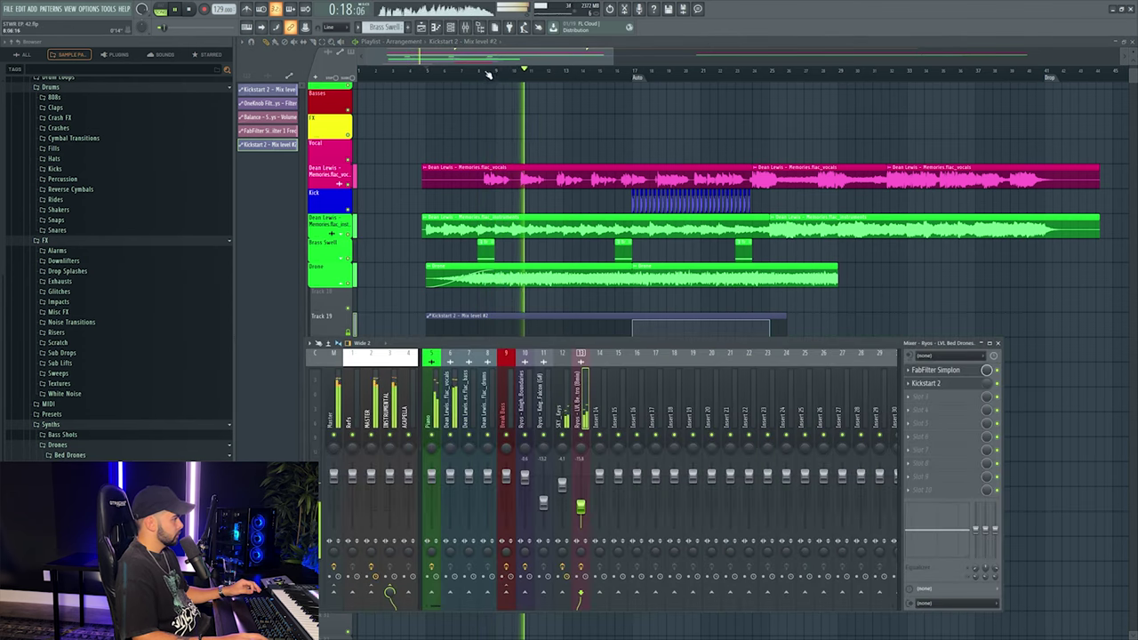
key(F9)
click(340, 291)
Add a Nexus instrument for the Prog Chords pattern.
scroll(575, 70, right, 5)
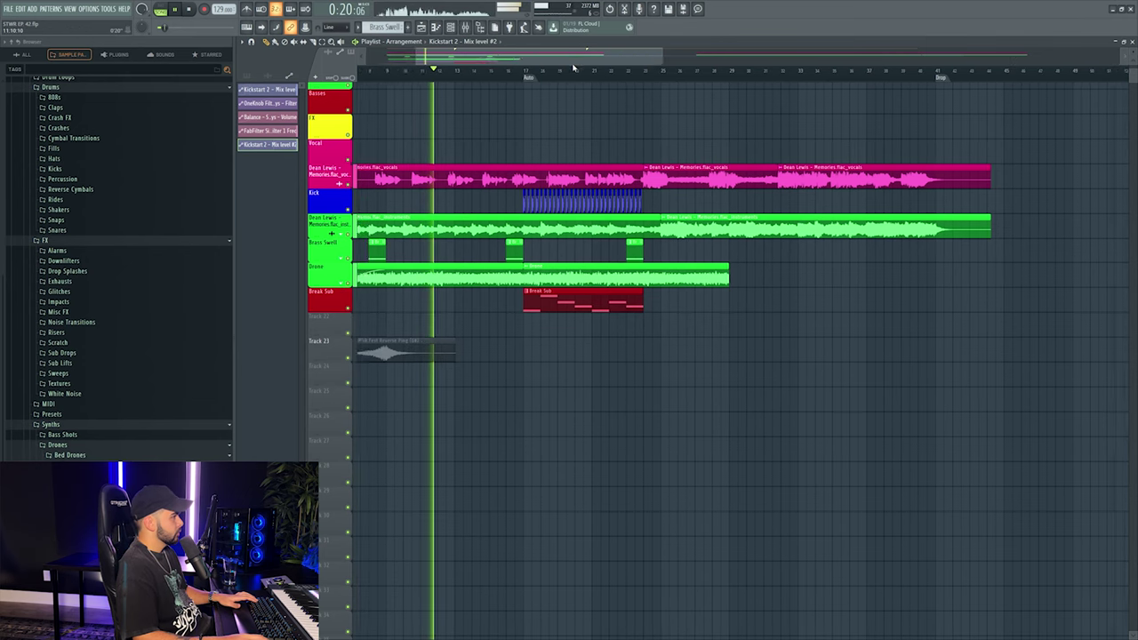
scroll(575, 70, down, 1)
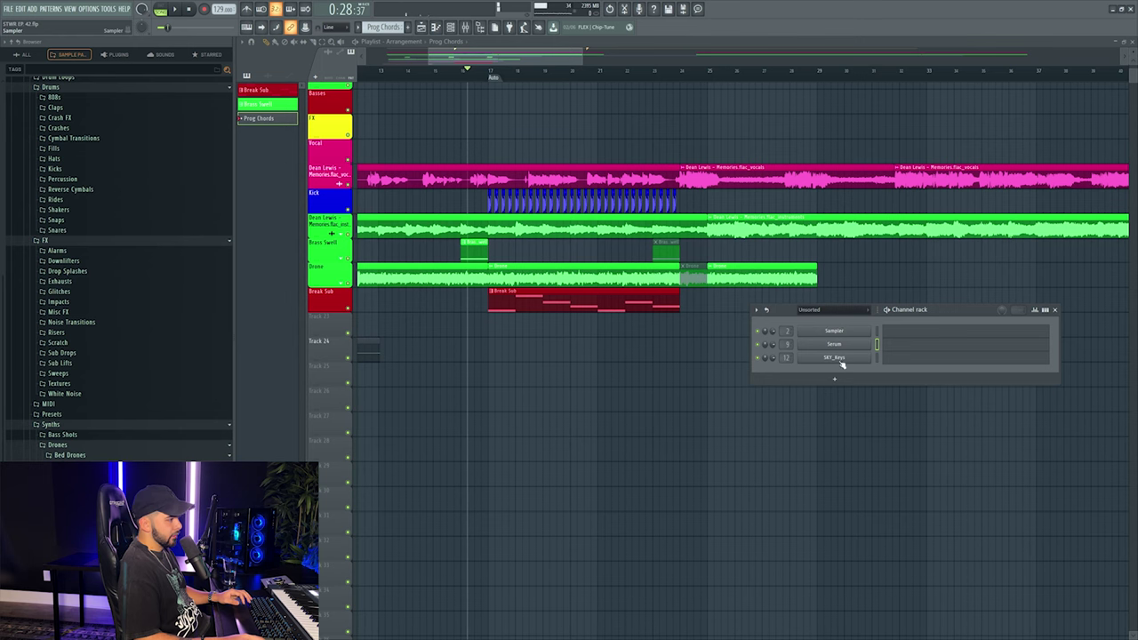
click(834, 379)
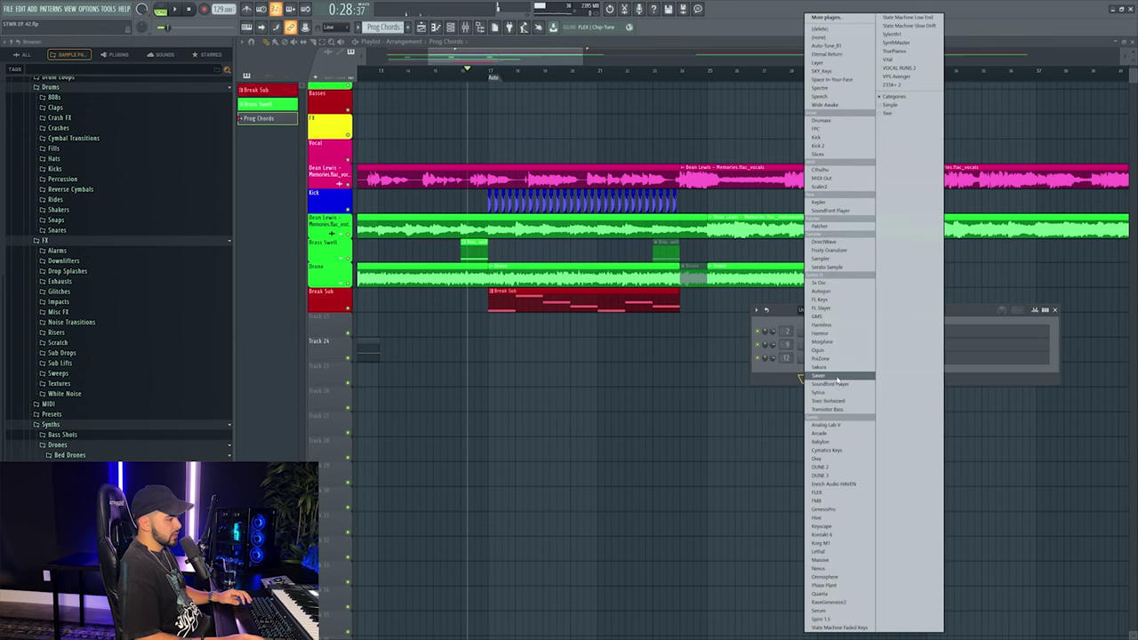
click(835, 569)
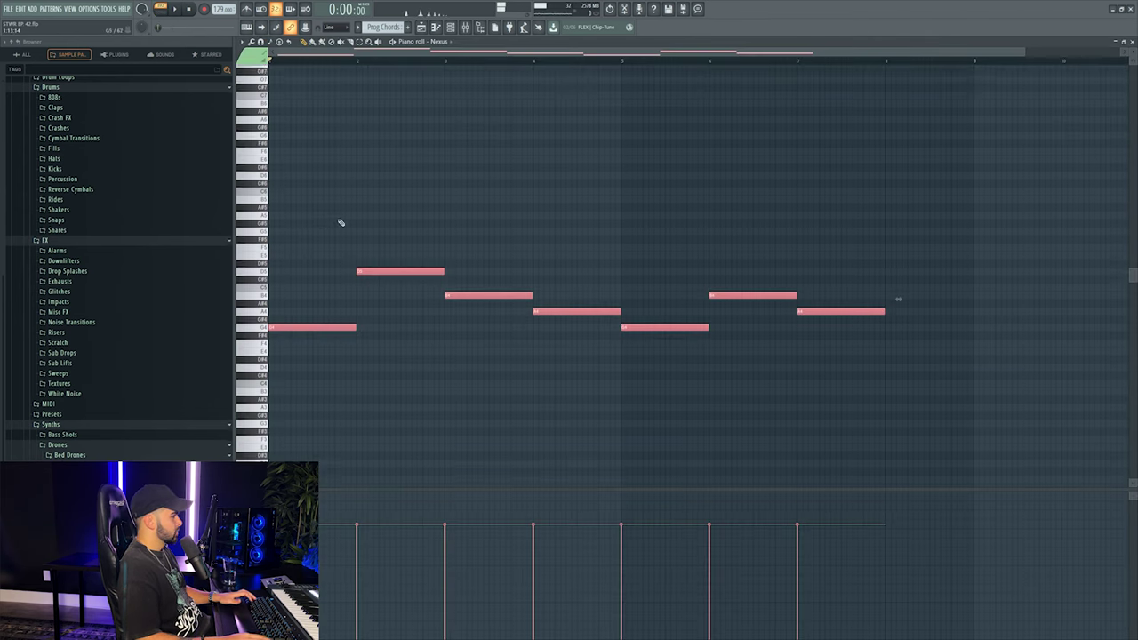
Build triads an octave above each root note in the Nexus Prog Chords pattern and play them back.
drag(284, 223, 998, 428)
scroll(275, 382, up, 2)
drag(287, 400, 275, 254)
mouse_move(356, 217)
mouse_down()
mouse_move(378, 229)
mouse_move(379, 217)
mouse_up()
drag(484, 243, 487, 251)
key(space)
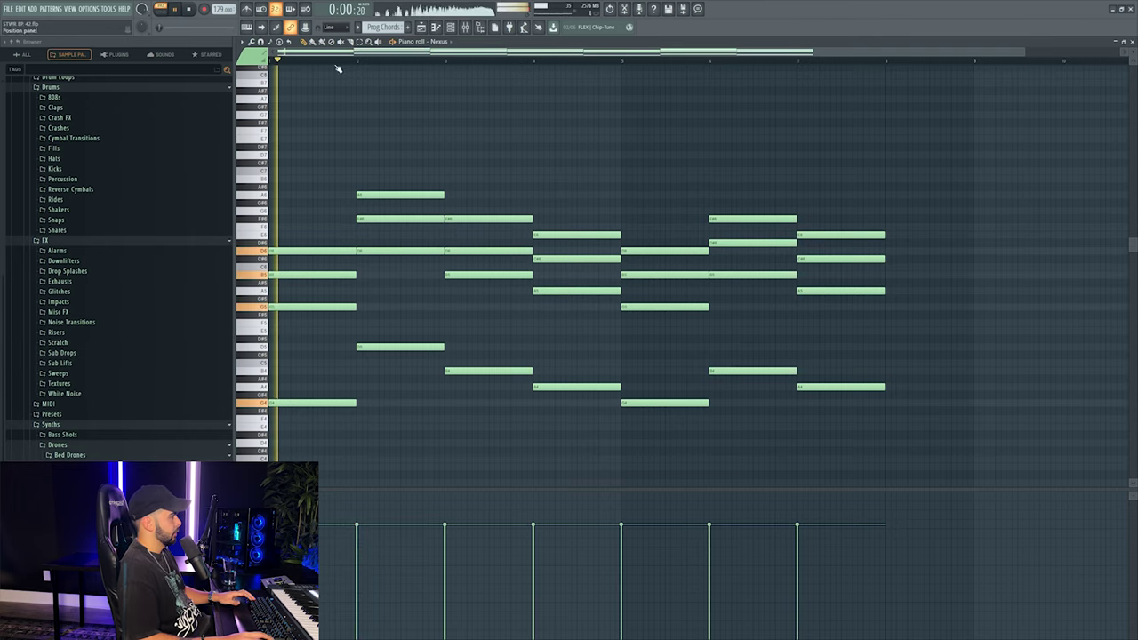
Load the saved Progressive Chords mixer state on the Nexus track and remove its kHs Haas effect.
key(F7)
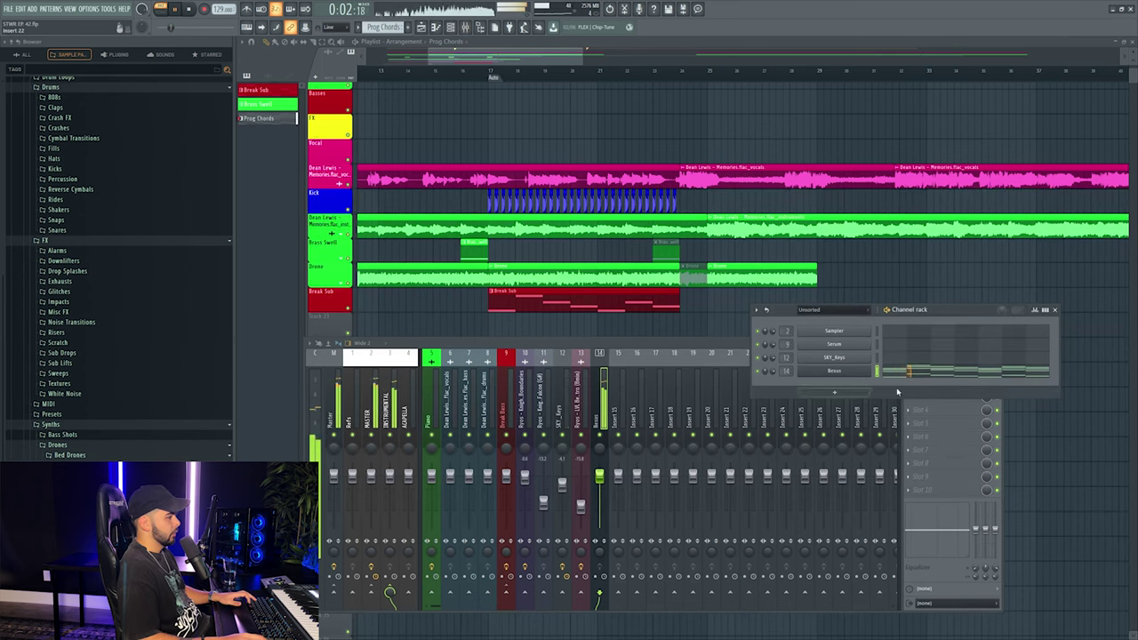
click(596, 409)
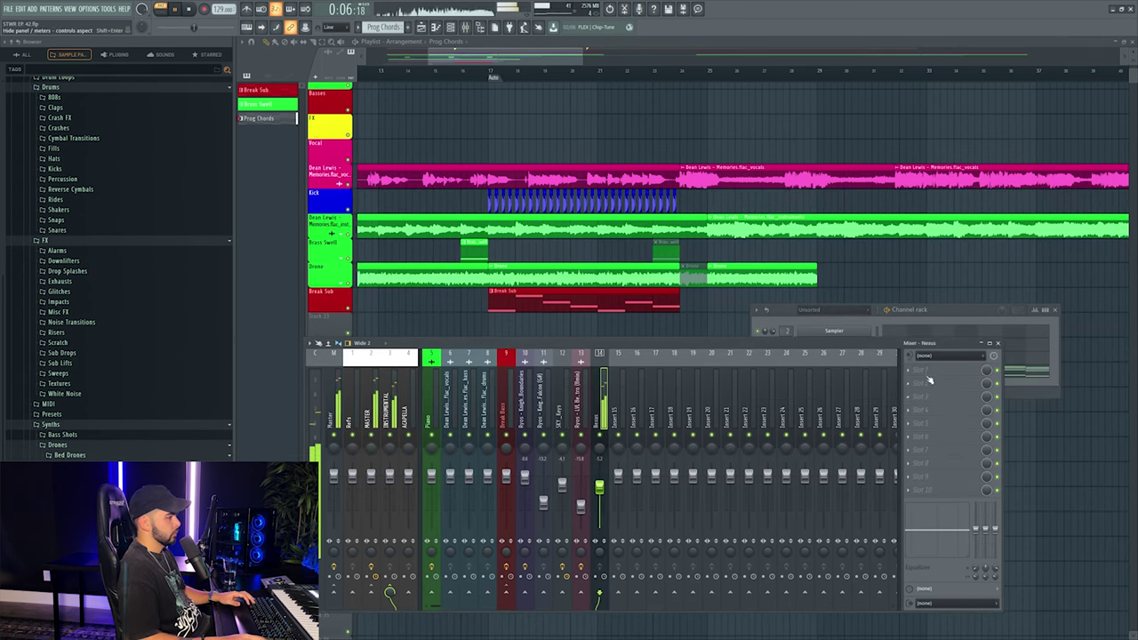
key(space)
right_click(609, 418)
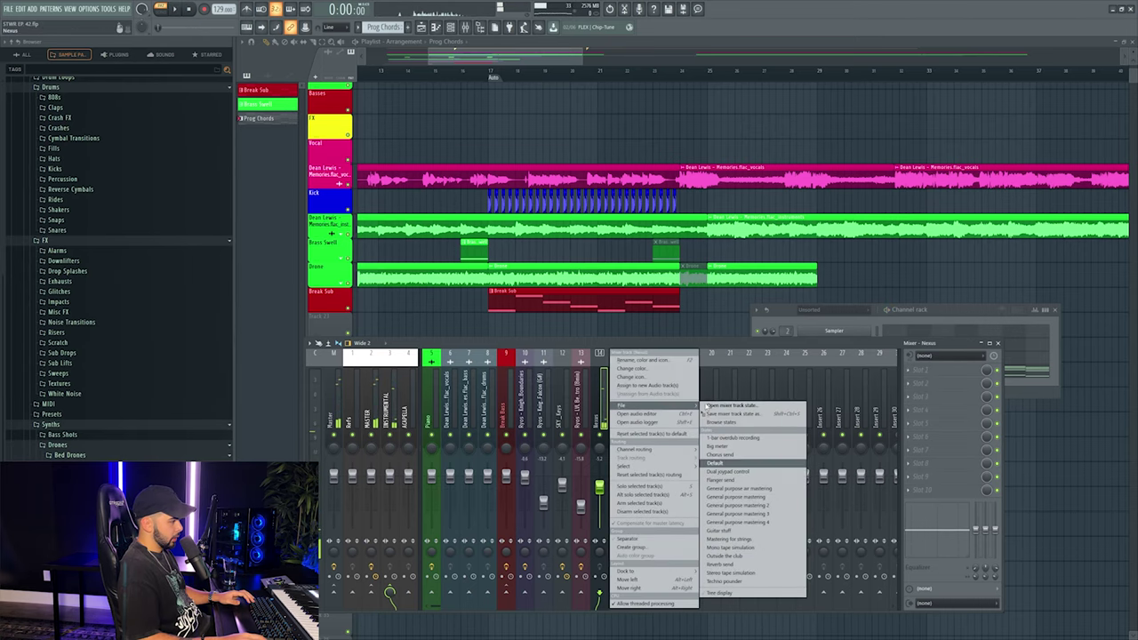
key(Escape)
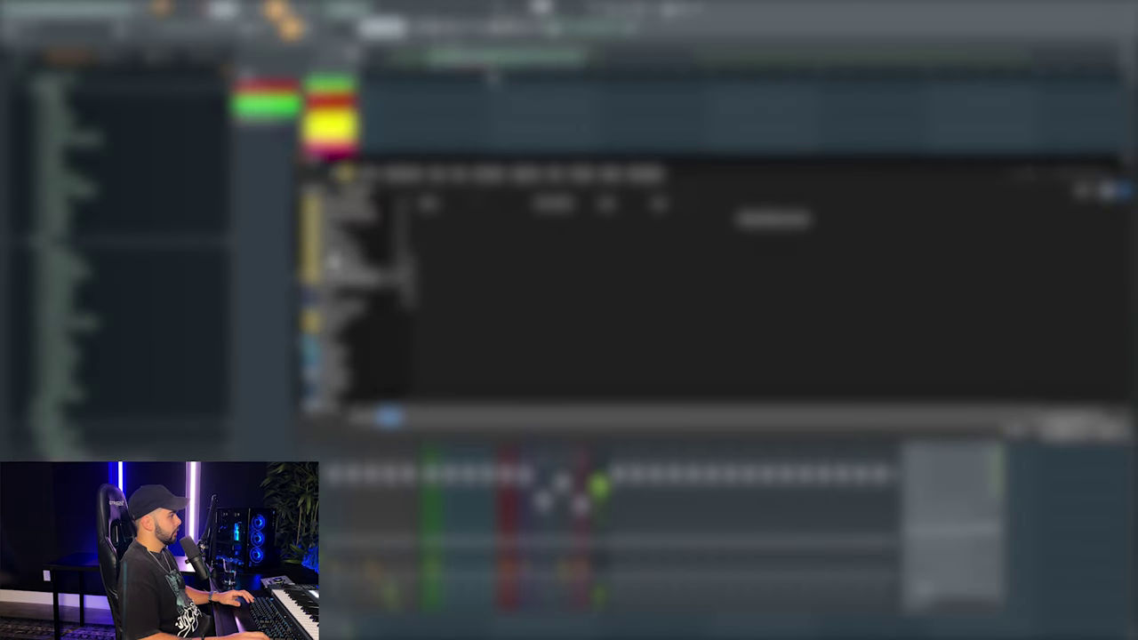
scroll(356, 285, up, 3)
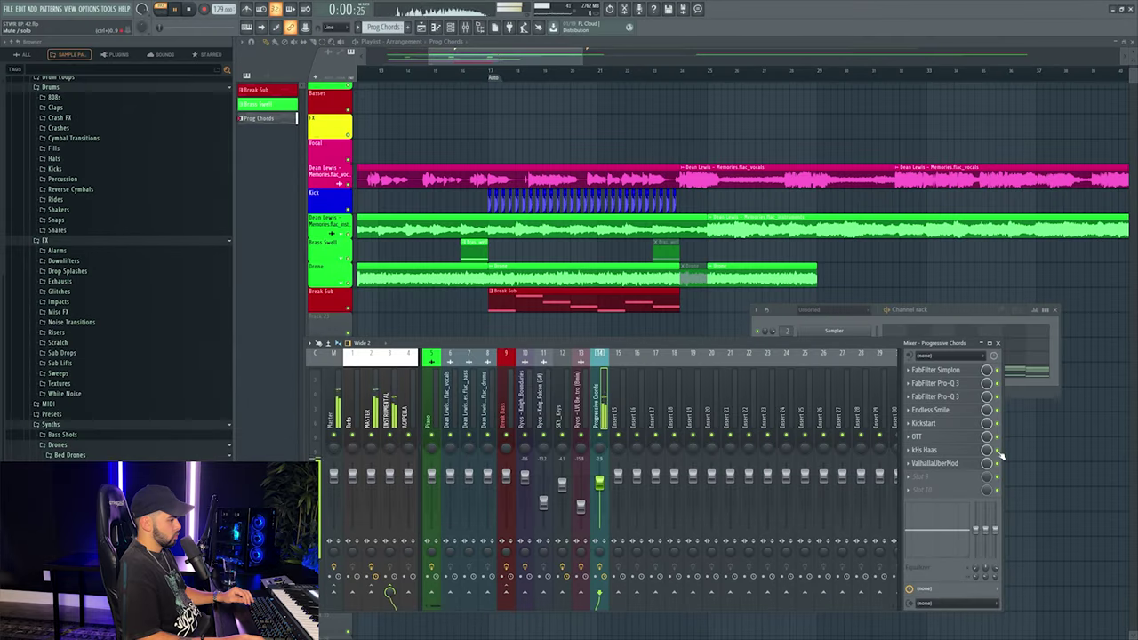
click(921, 450)
click(925, 452)
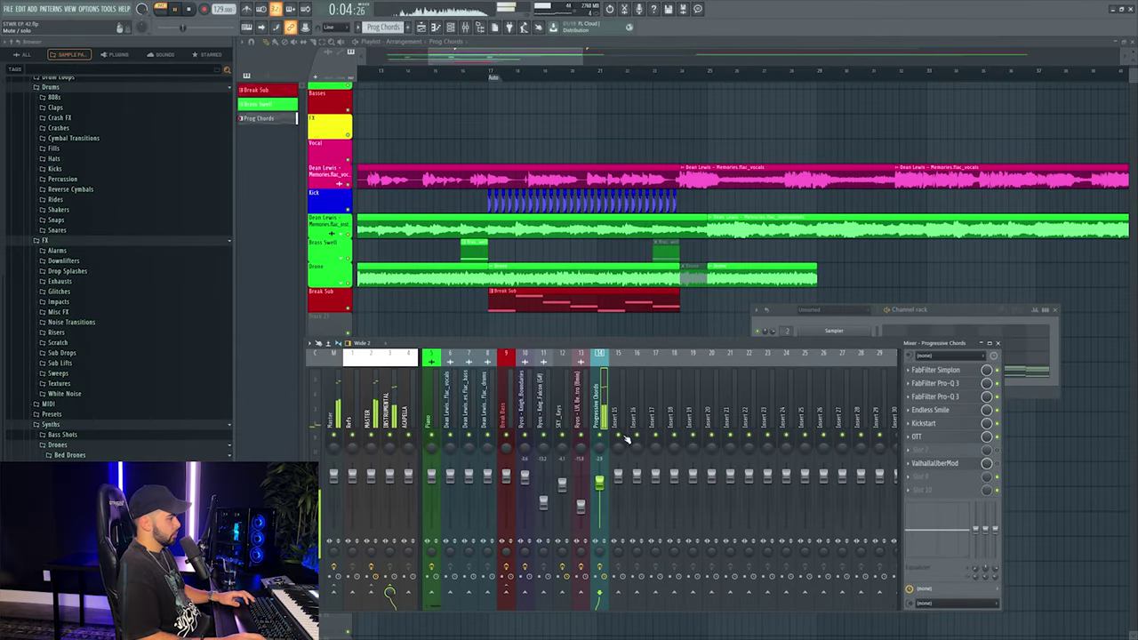
Place the Prog Chords pattern at bar 17 and move its track directly below Kick.
click(487, 71)
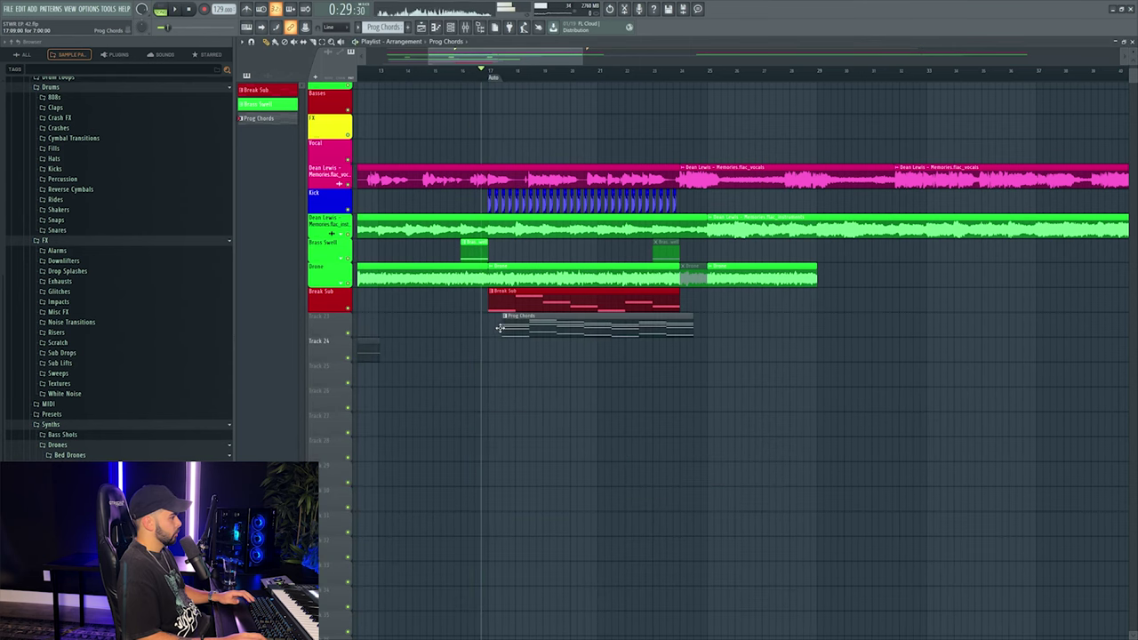
drag(320, 318, 320, 218)
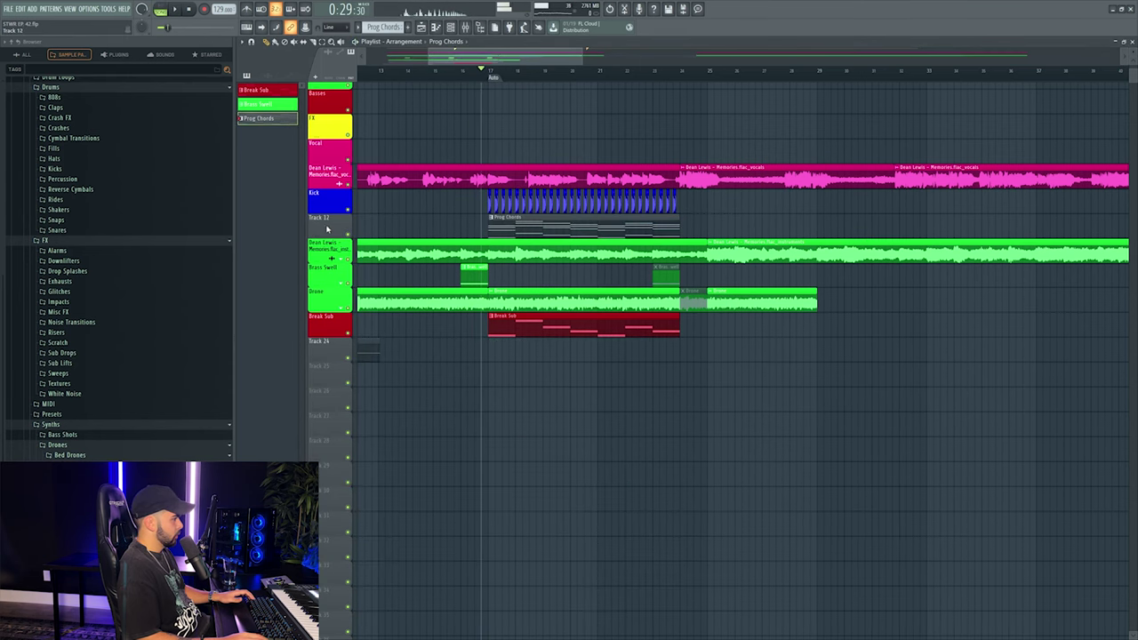
click(465, 27)
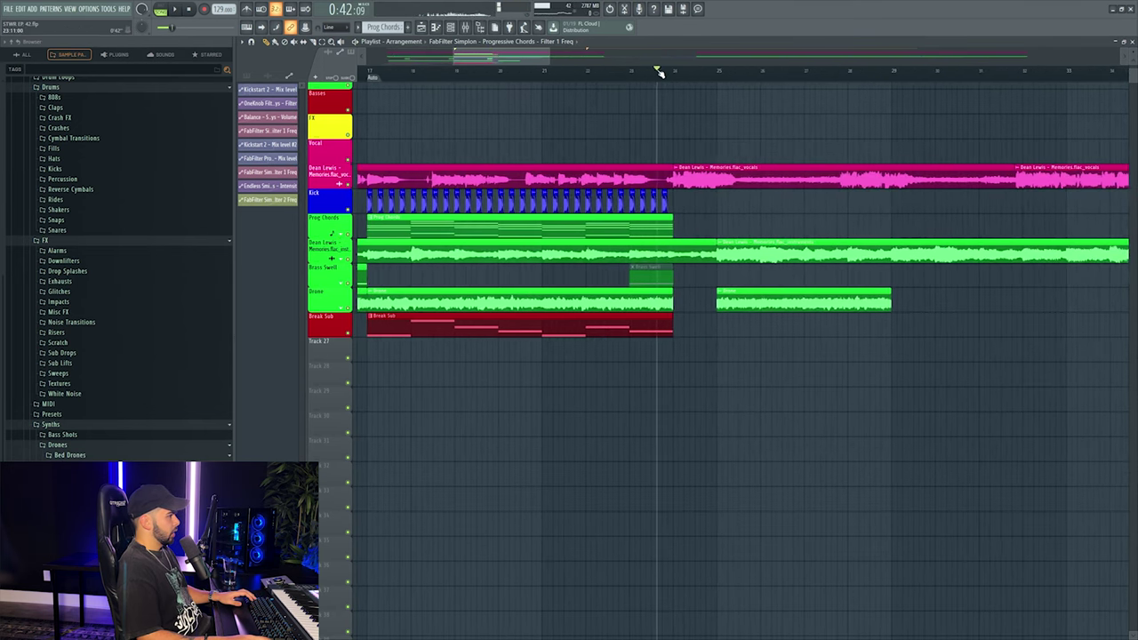
Place the Ryos - Knight Impacts - Being Alive Orch sample on Track 30 at bar 23 and play it.
click(84, 306)
scroll(124, 302, down, 10)
click(152, 405)
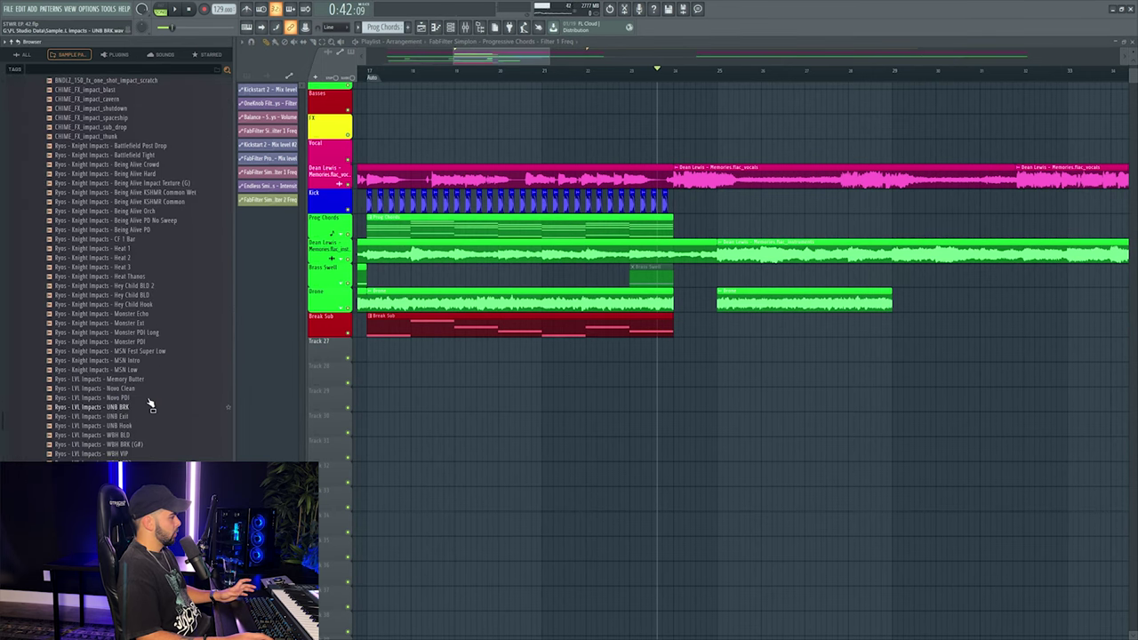
drag(160, 211, 688, 416)
key(space)
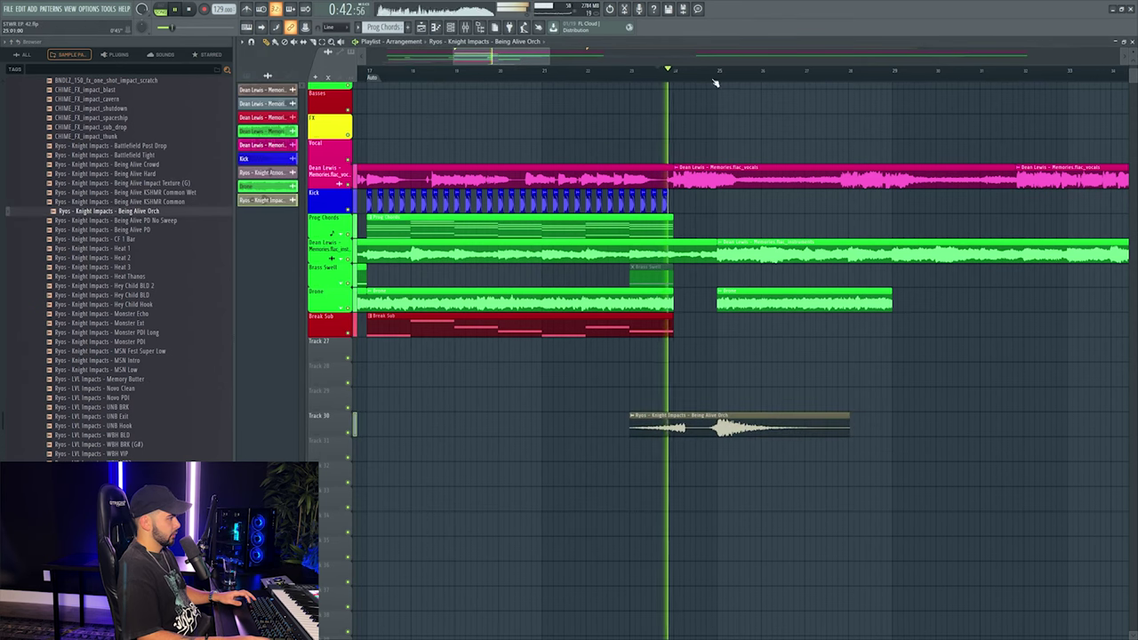
Route the Being Alive Orch impact to mixer track 15 and lower its level to -4.3 dB.
double_click(734, 433)
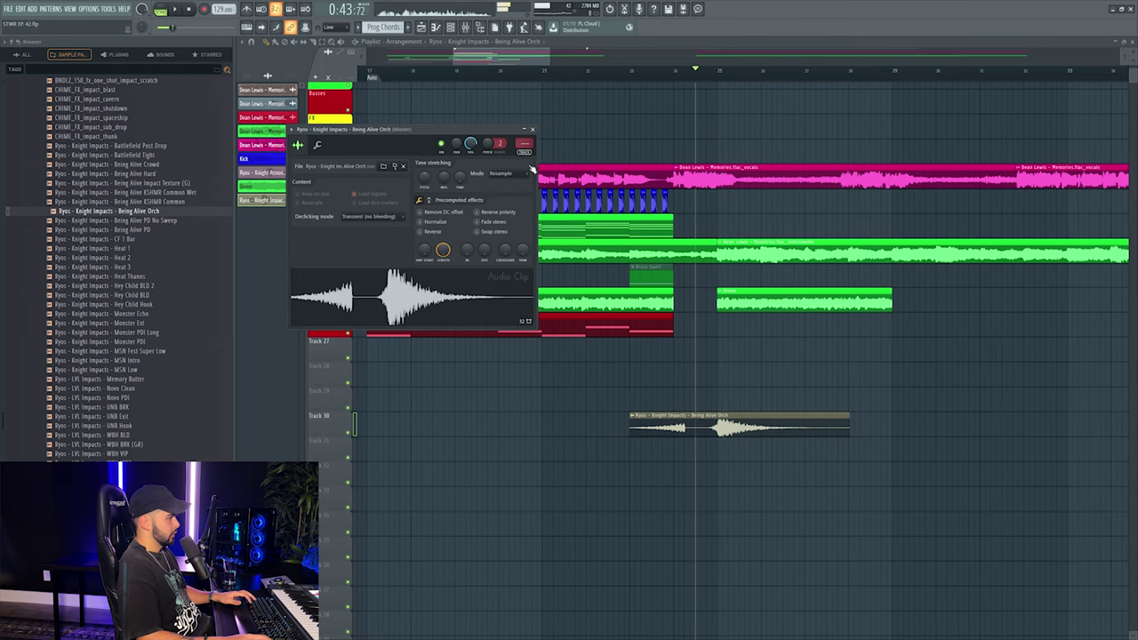
key(space)
key(F9)
key(space)
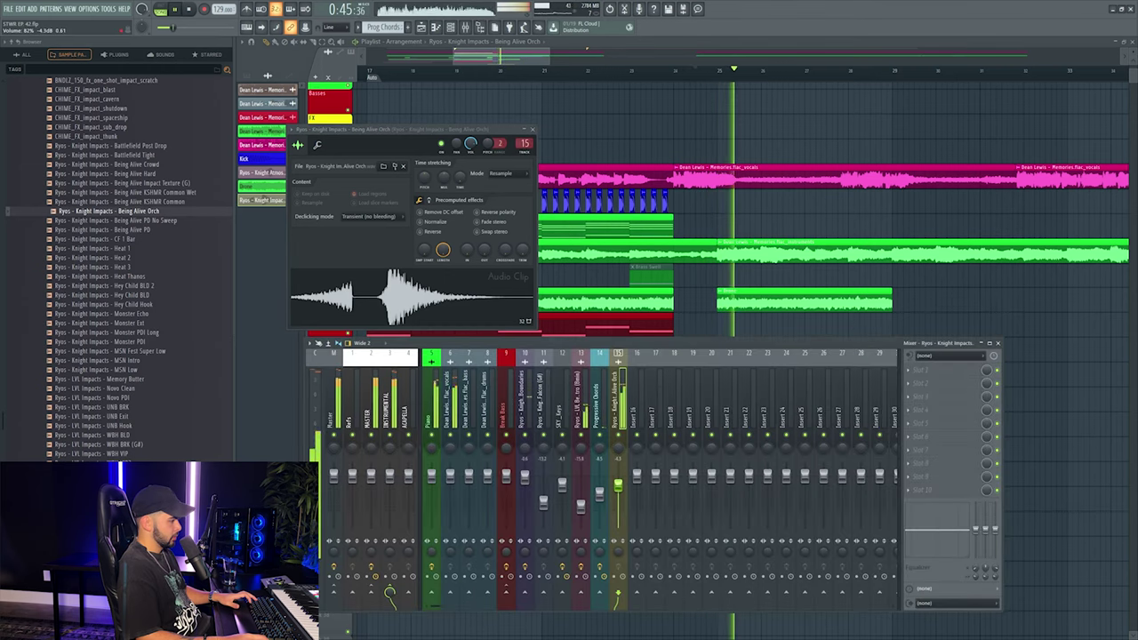
key(F12)
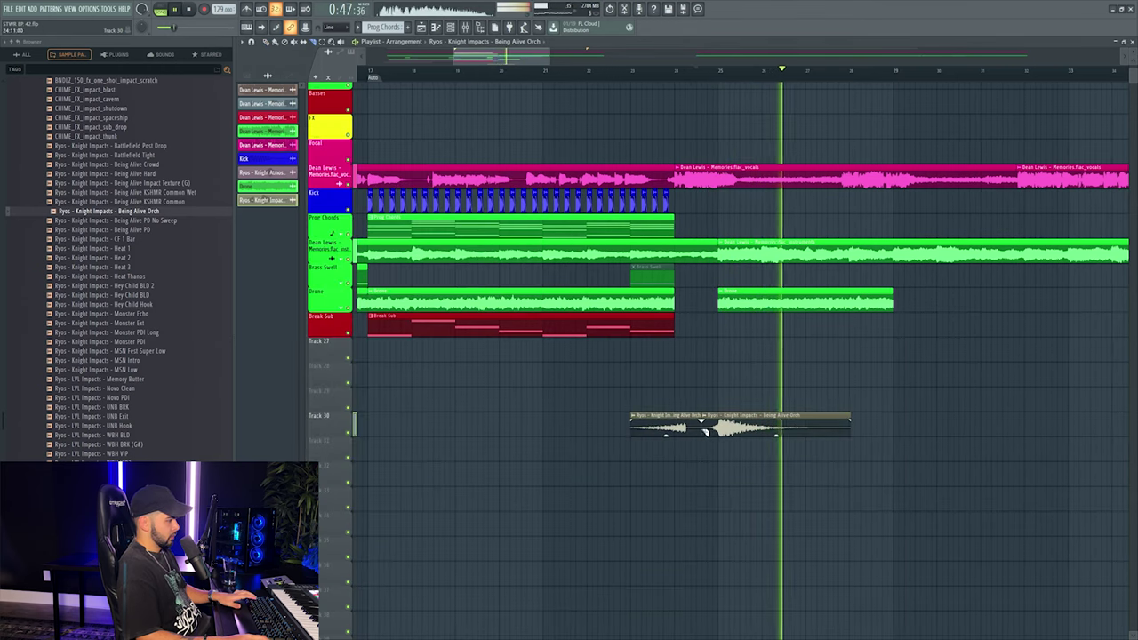
Delete the sliced-off lead-in before the hit of the Being Alive Orch clip and play back the transition.
key(space)
right_click(673, 420)
click(644, 71)
key(space)
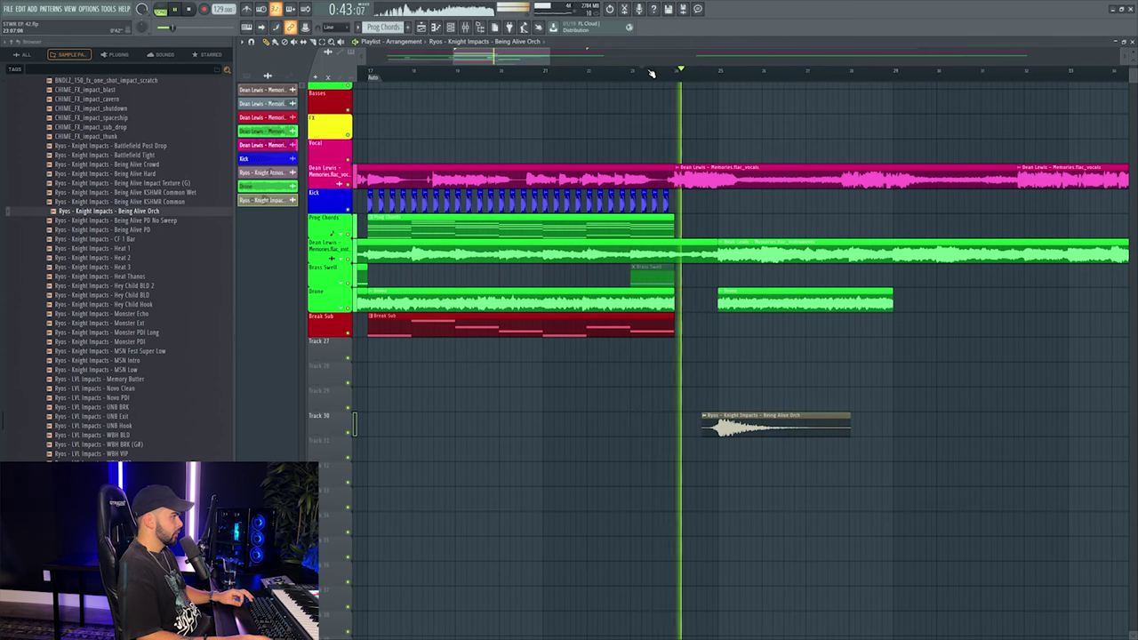
key(space)
Browse the impact samples and place VEDM Impact 17 on Track 29 at bar 24.
scroll(80, 293, up, 5)
scroll(64, 324, down, 6)
scroll(64, 324, up, 5)
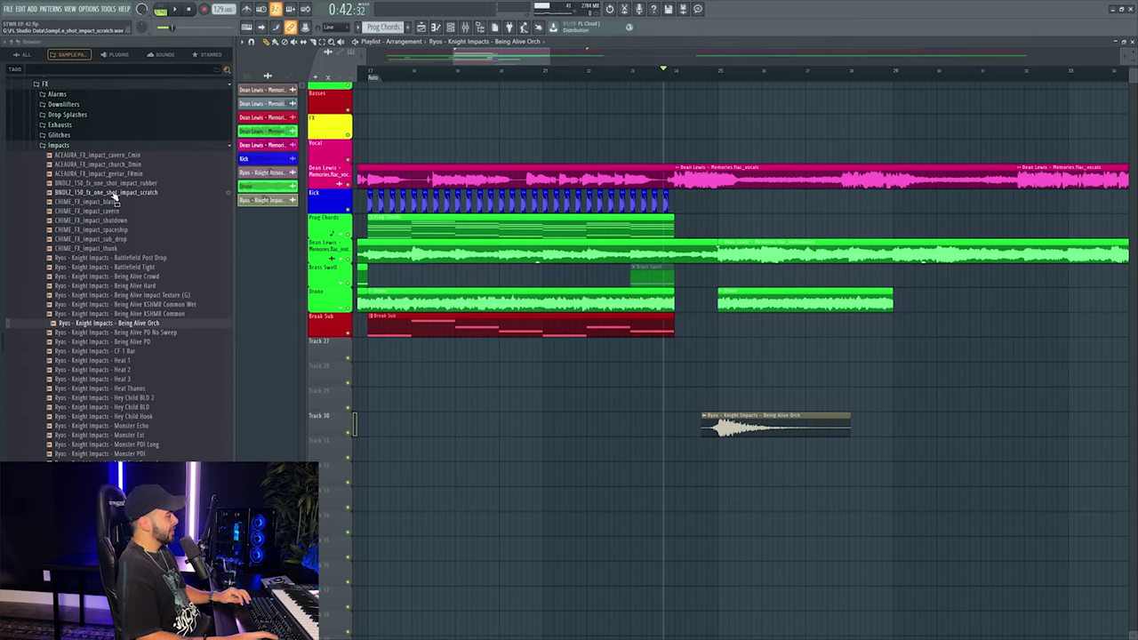
scroll(151, 267, down, 10)
click(100, 216)
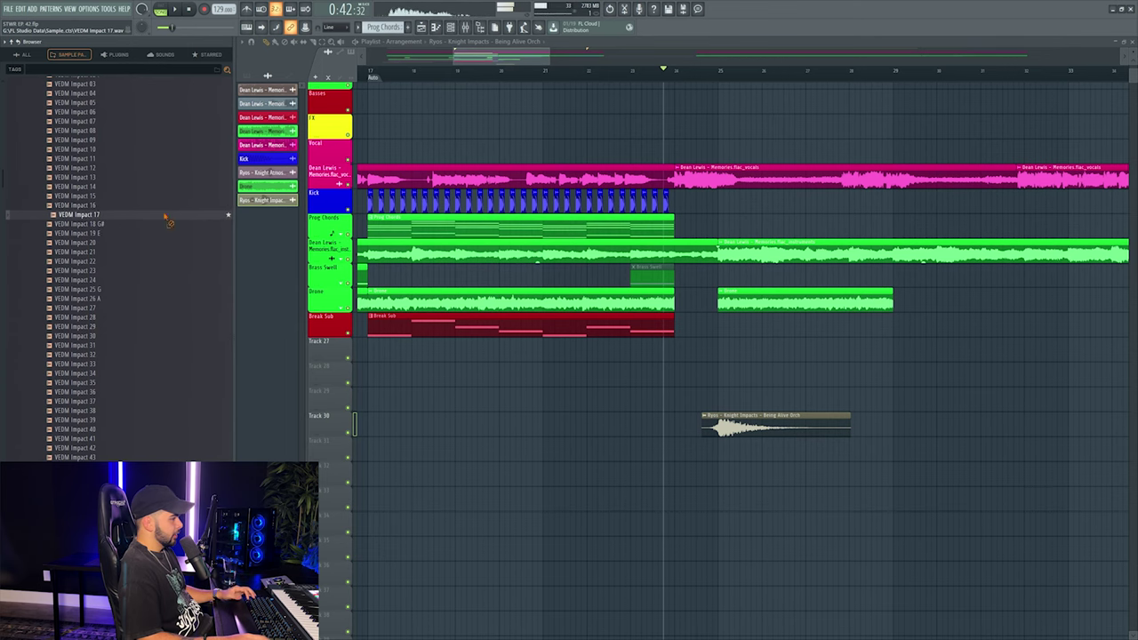
drag(166, 217, 677, 394)
Play the transition and lower the VEDM Impact 17 mixer track to -10.8 dB.
key(space)
key(F9)
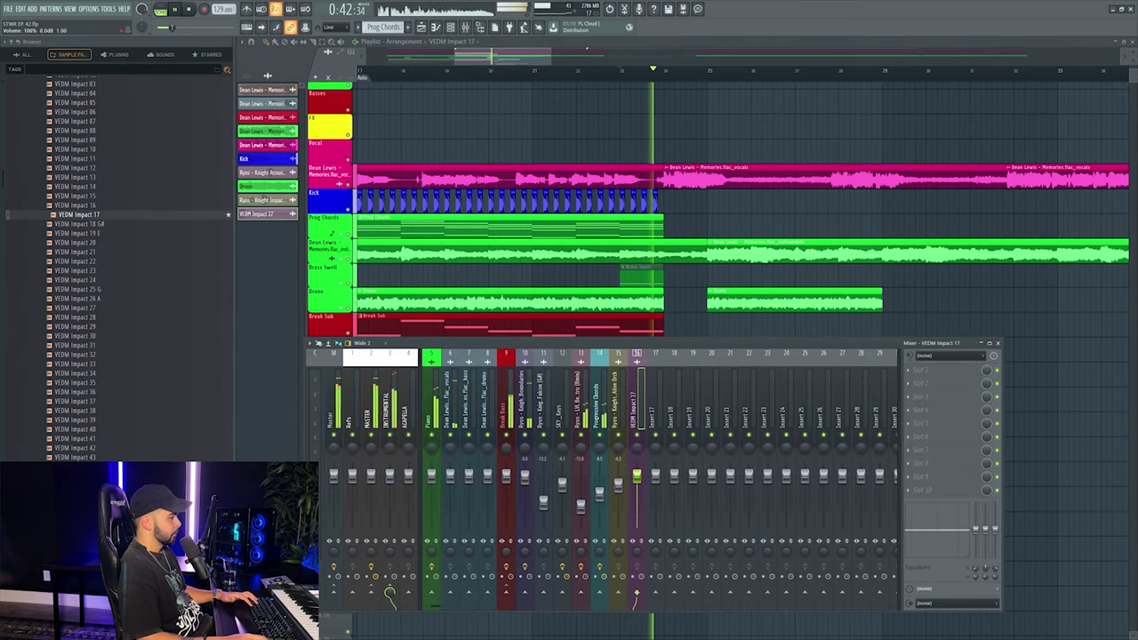
drag(636, 478, 638, 496)
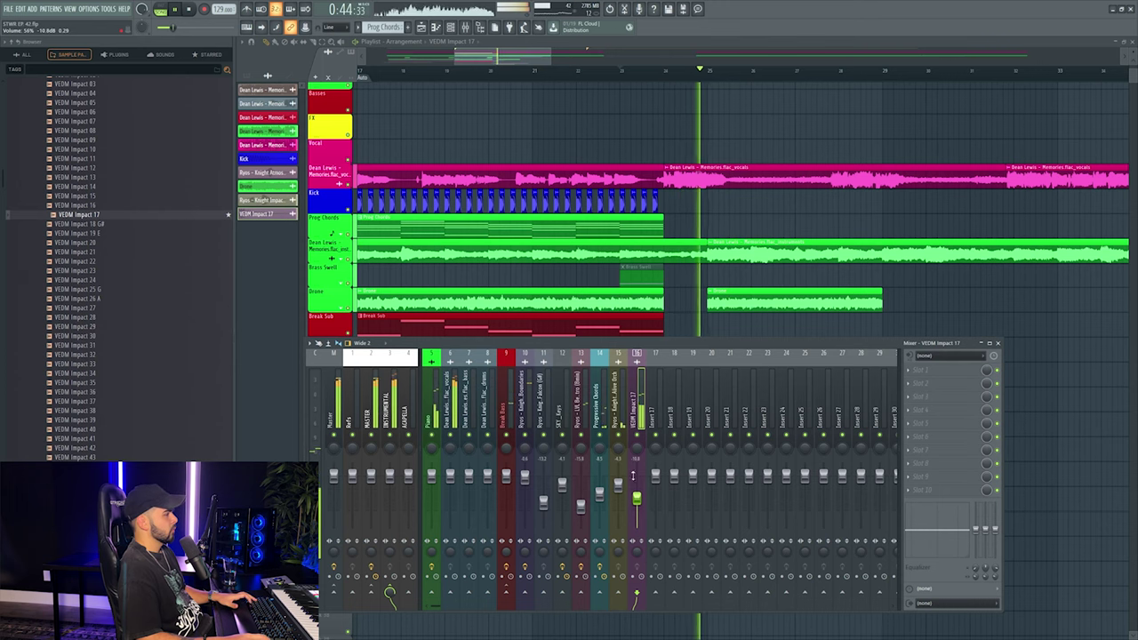
key(F9)
key(space)
Fit the VEDM Impact 17 clip to tempo, choosing to type in its BPM.
click(547, 397)
click(640, 442)
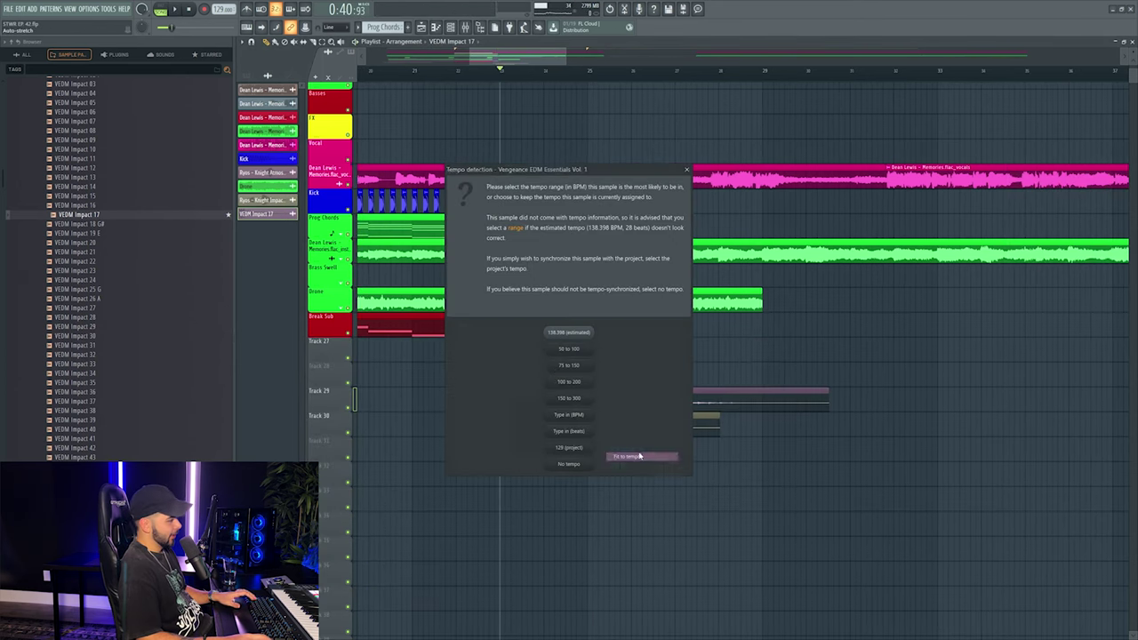
click(571, 418)
Repeat the Drone clip from bar 25 up to the Drop marker at bar 41.
scroll(433, 267, down, 3)
drag(433, 268, 521, 323)
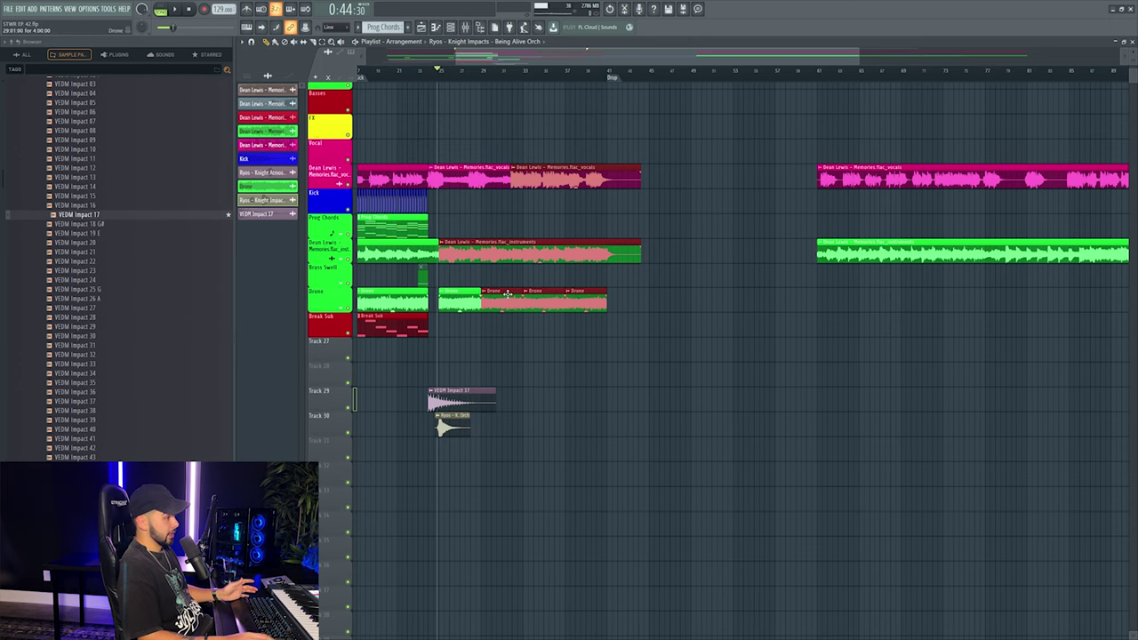
Move the later section's vocal and instrumental clips from bar 61 to about bar 81 and mute them.
scroll(862, 78, down, 3)
drag(737, 114, 935, 238)
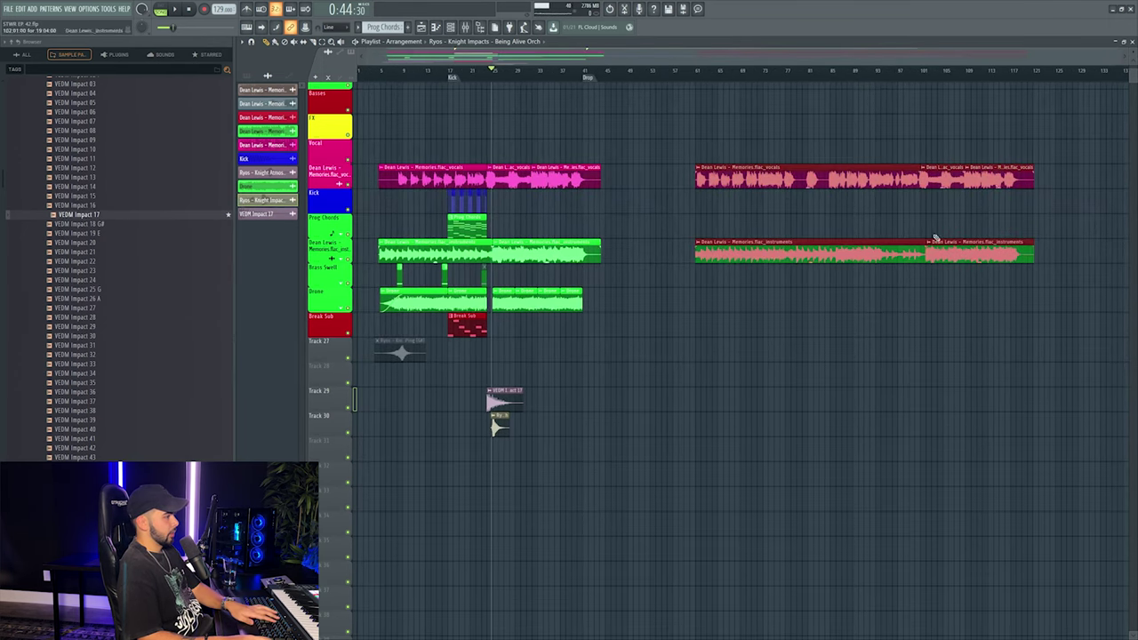
drag(722, 182, 834, 183)
click(718, 189)
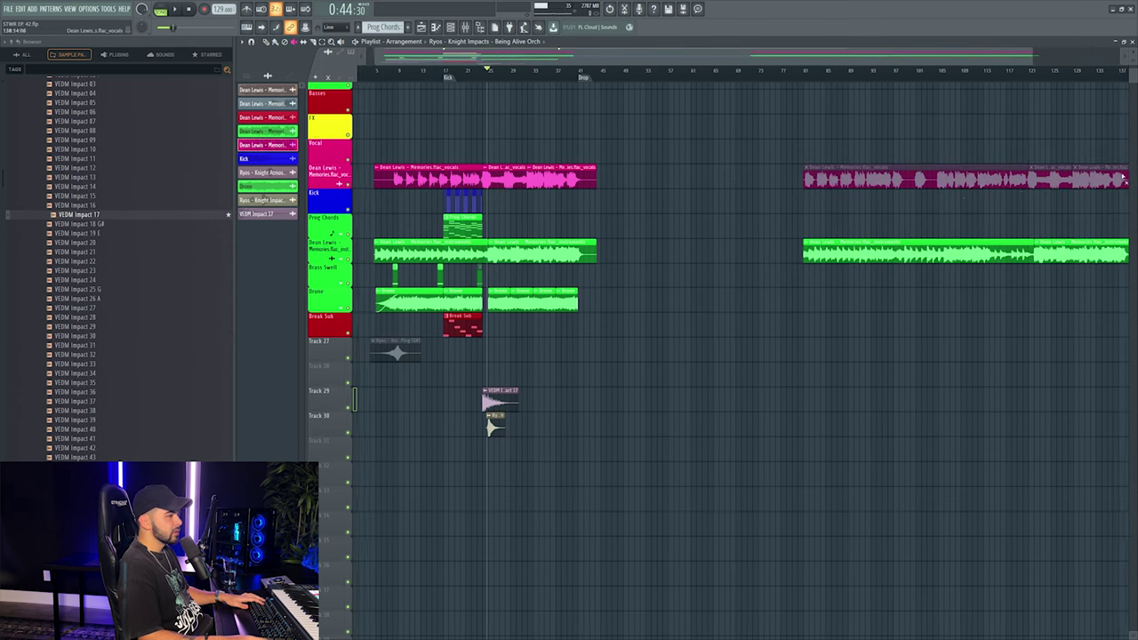
Audition the EDM 8 plucked presets in a new Nexus #2 instrument, load Muted, and route it to mixer track 17.
scroll(818, 257, right, 1)
scroll(545, 61, up, 3)
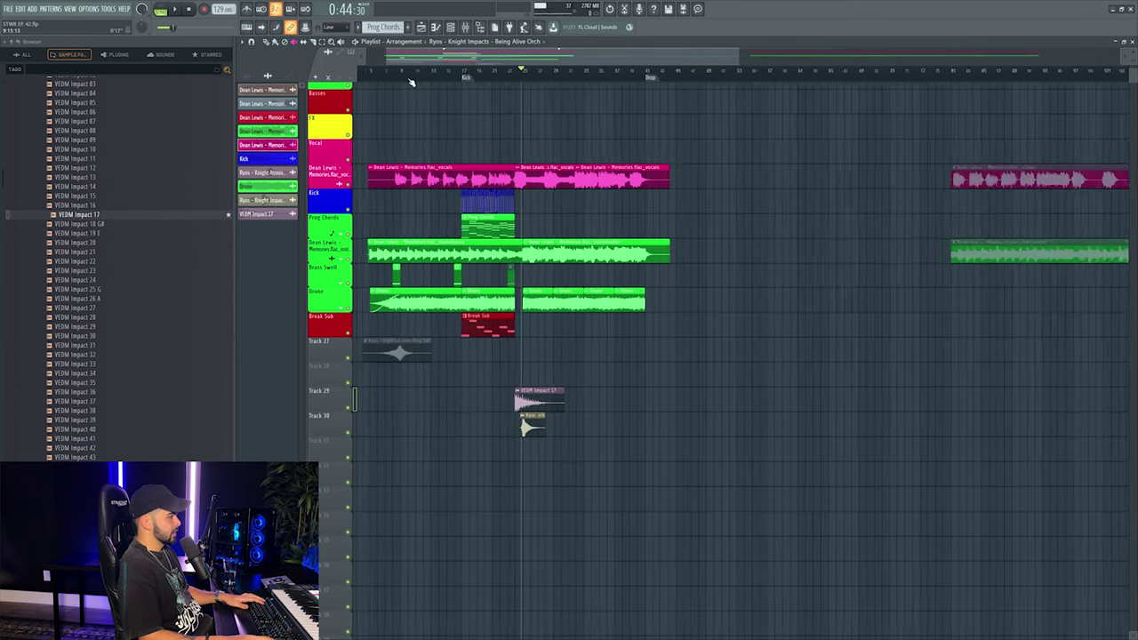
scroll(411, 83, down, 2)
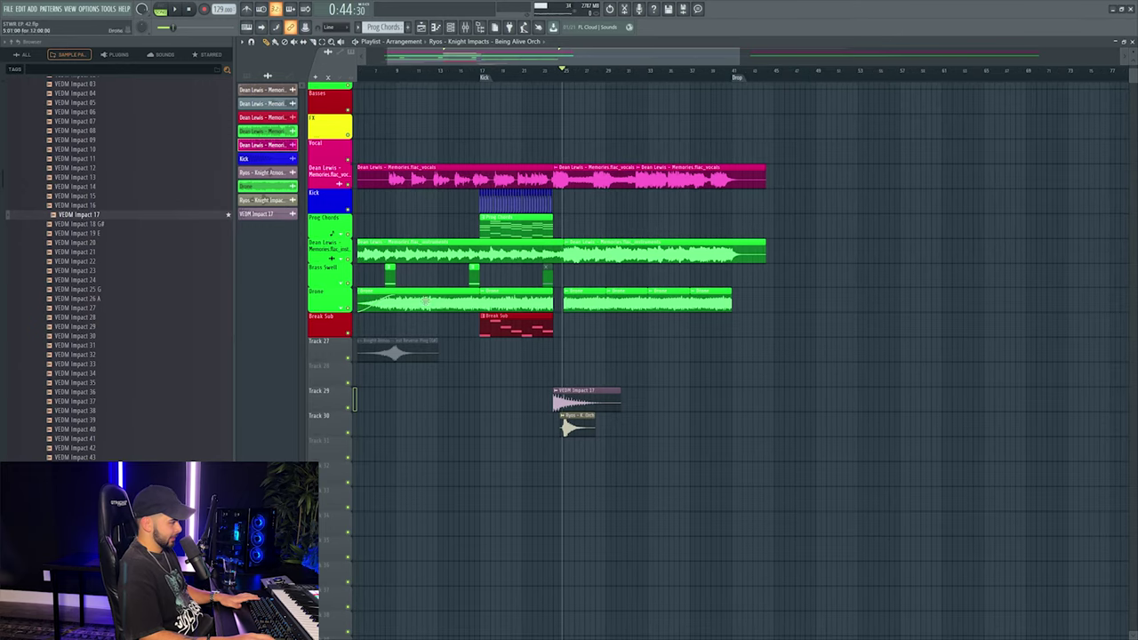
drag(447, 57, 450, 57)
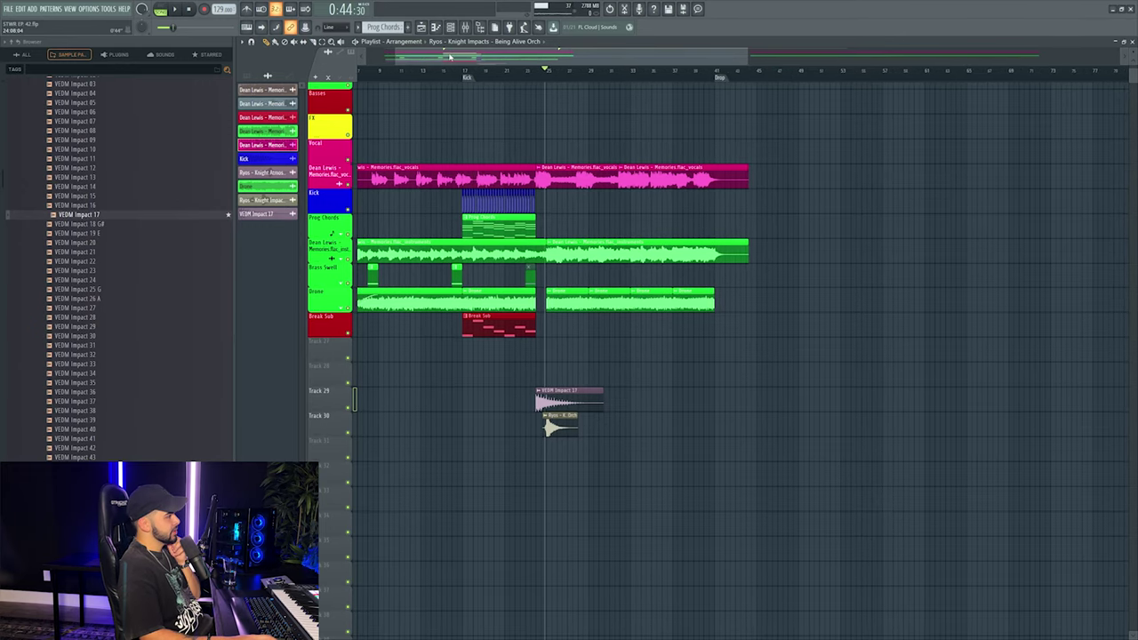
click(457, 28)
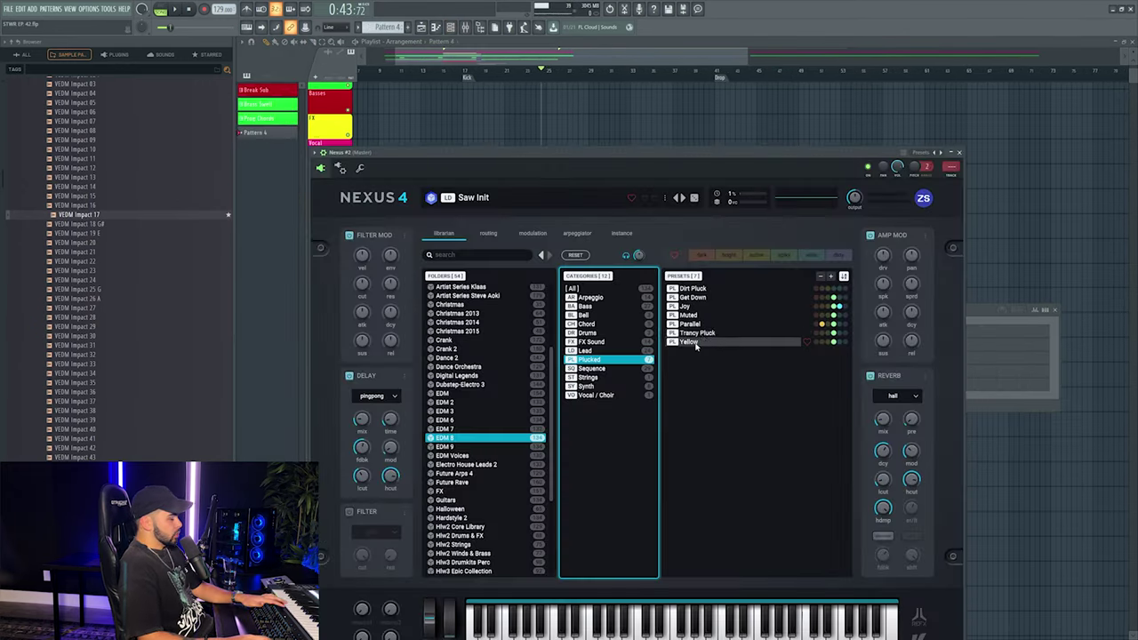
click(680, 289)
key(Down)
key(Down)
key(Down)
key(Down)
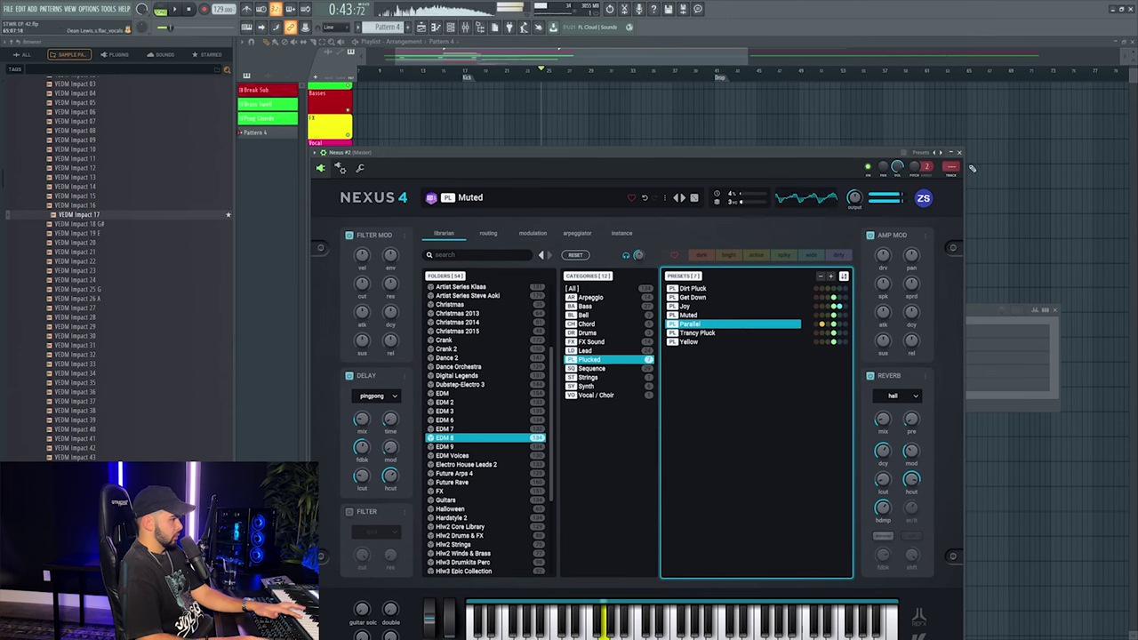
click(951, 167)
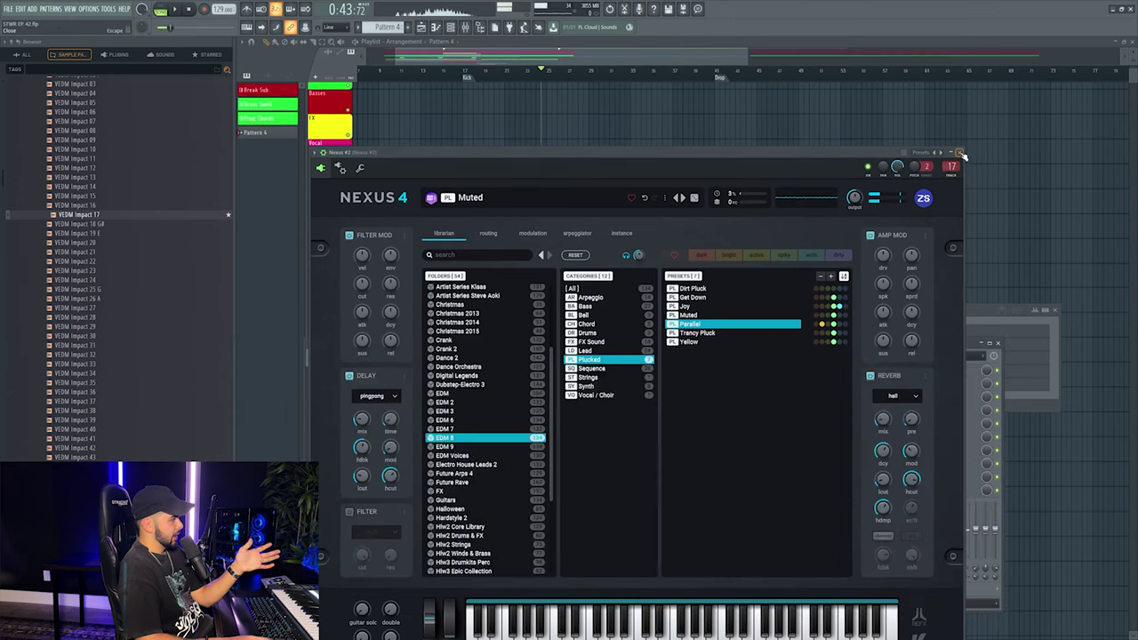
Add a Sylenth1 instrument to the pattern's channels.
drag(946, 318, 938, 233)
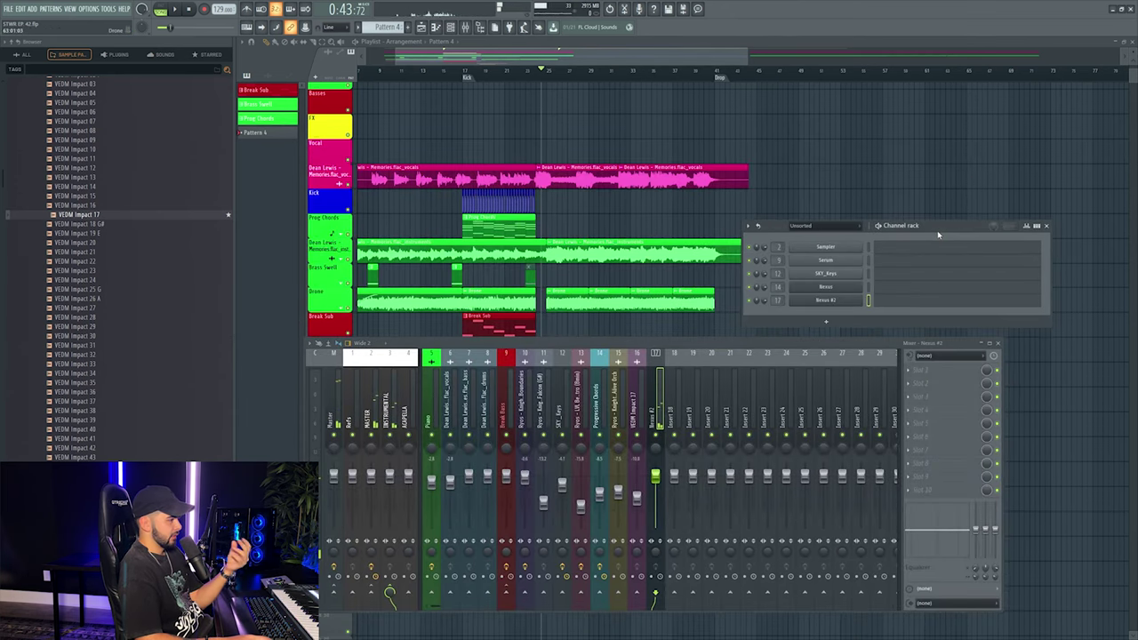
click(835, 320)
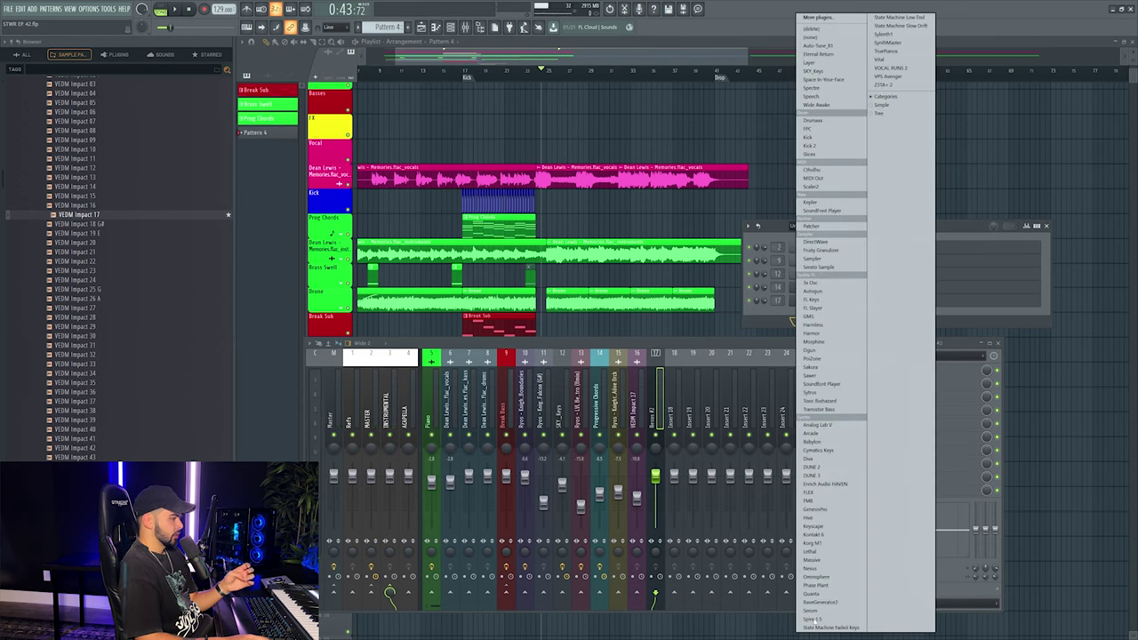
click(889, 34)
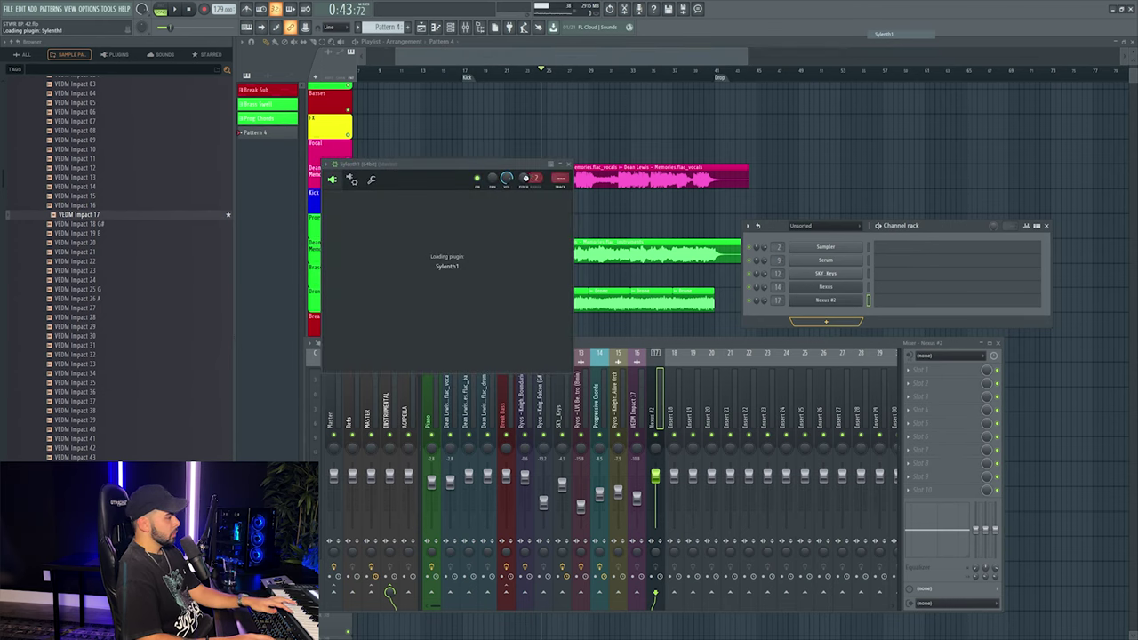
Load a custom bank in Sylenth1, choose the LD Audien Zen World 2 preset, and adjust oscillator A2's voices.
click(459, 272)
mouse_move(471, 290)
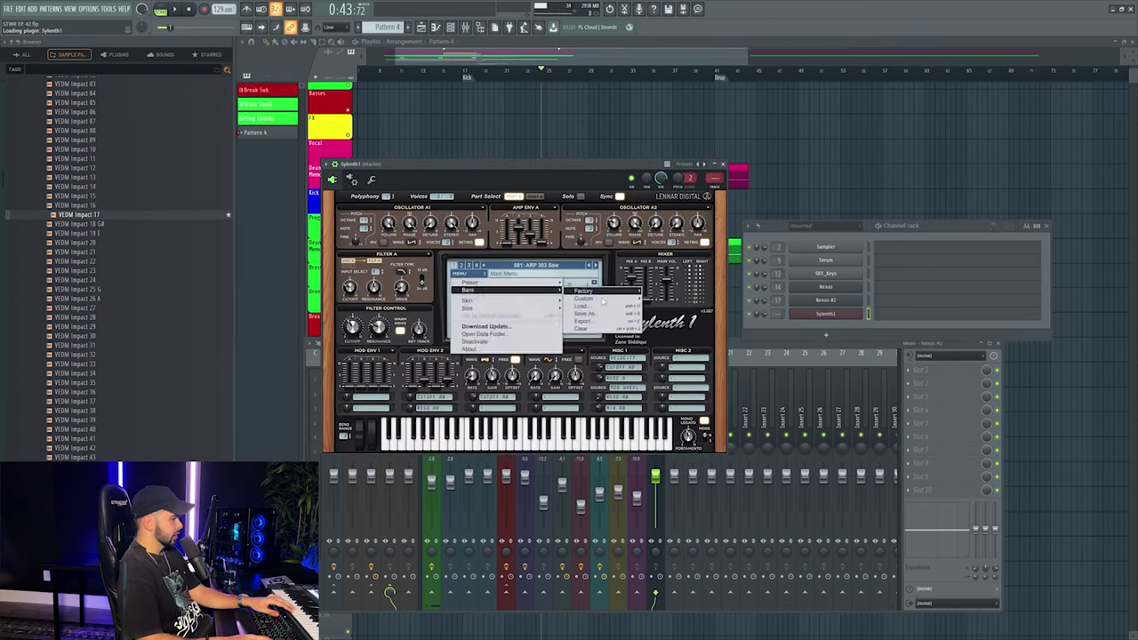
mouse_move(591, 299)
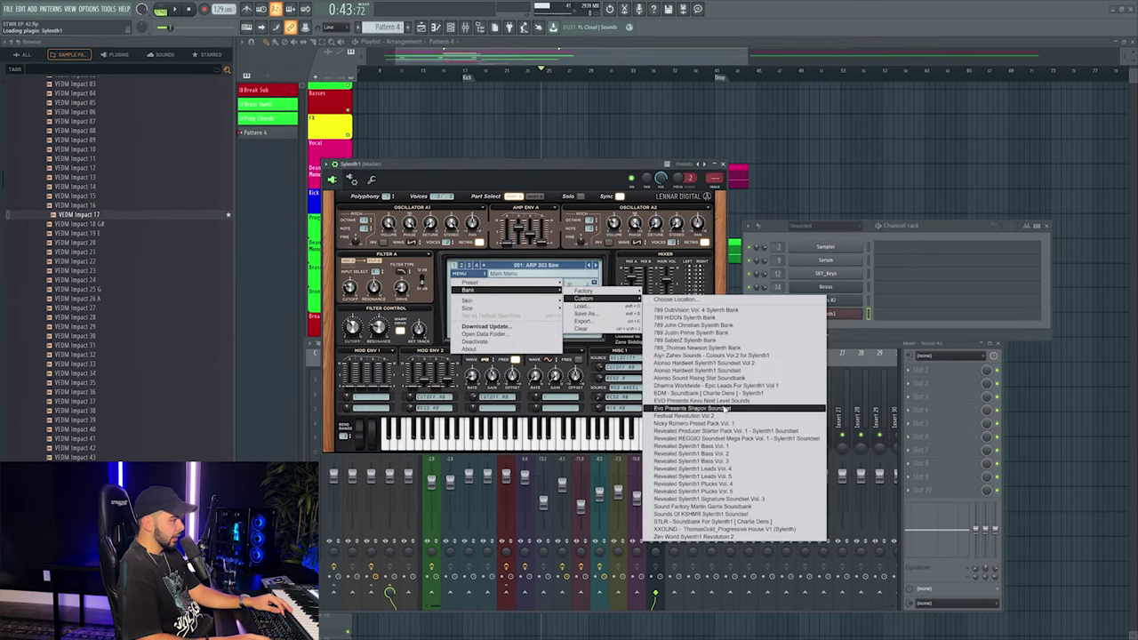
click(727, 408)
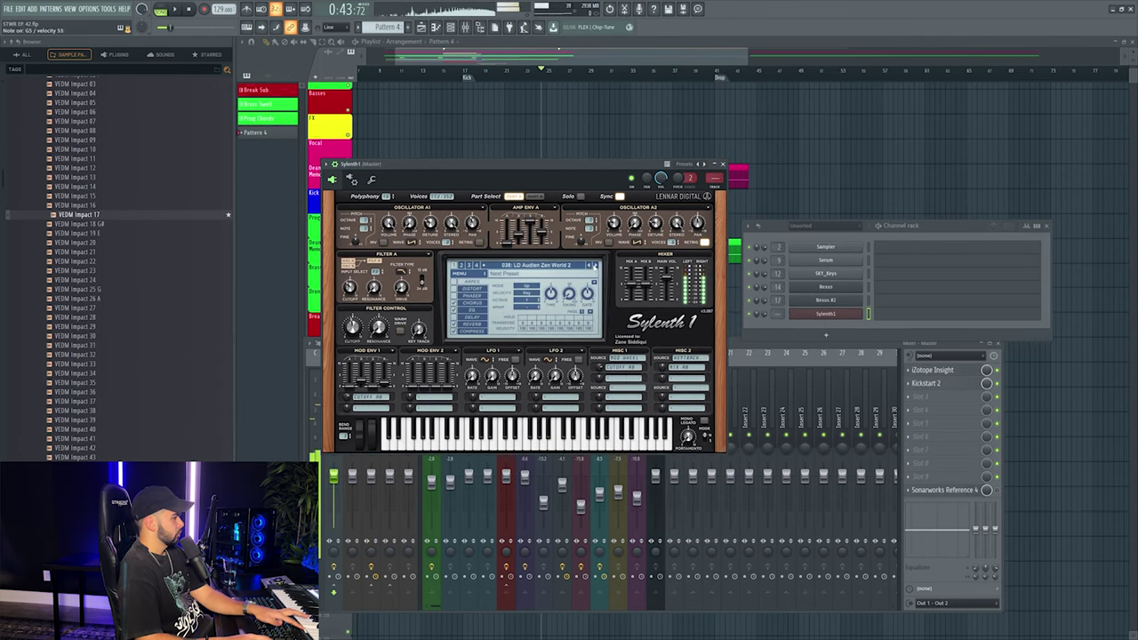
click(533, 196)
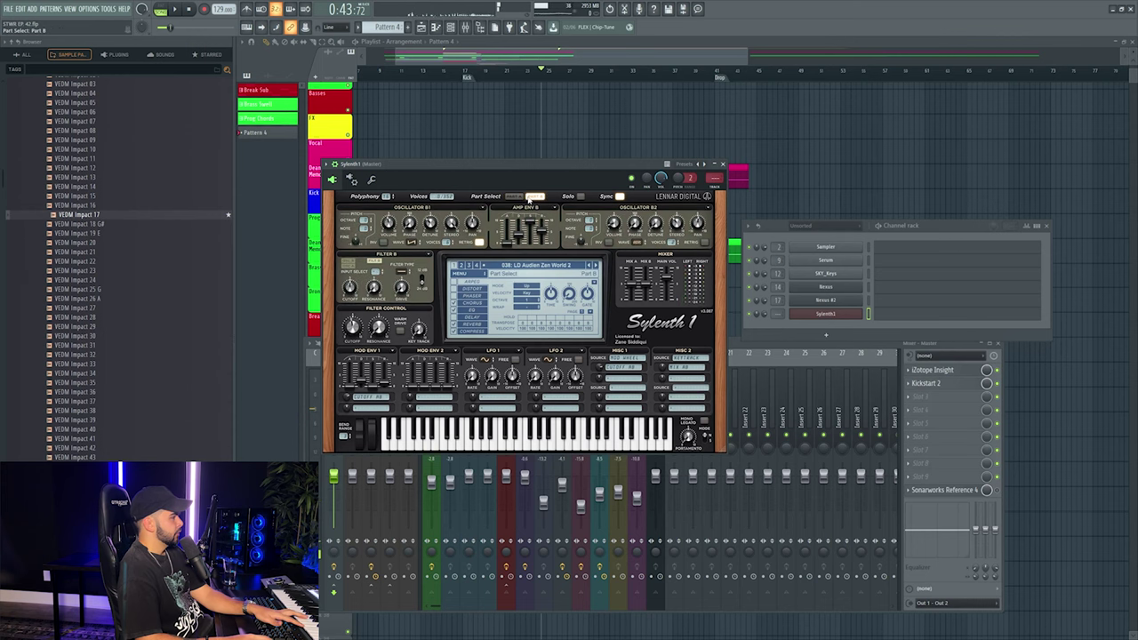
click(513, 196)
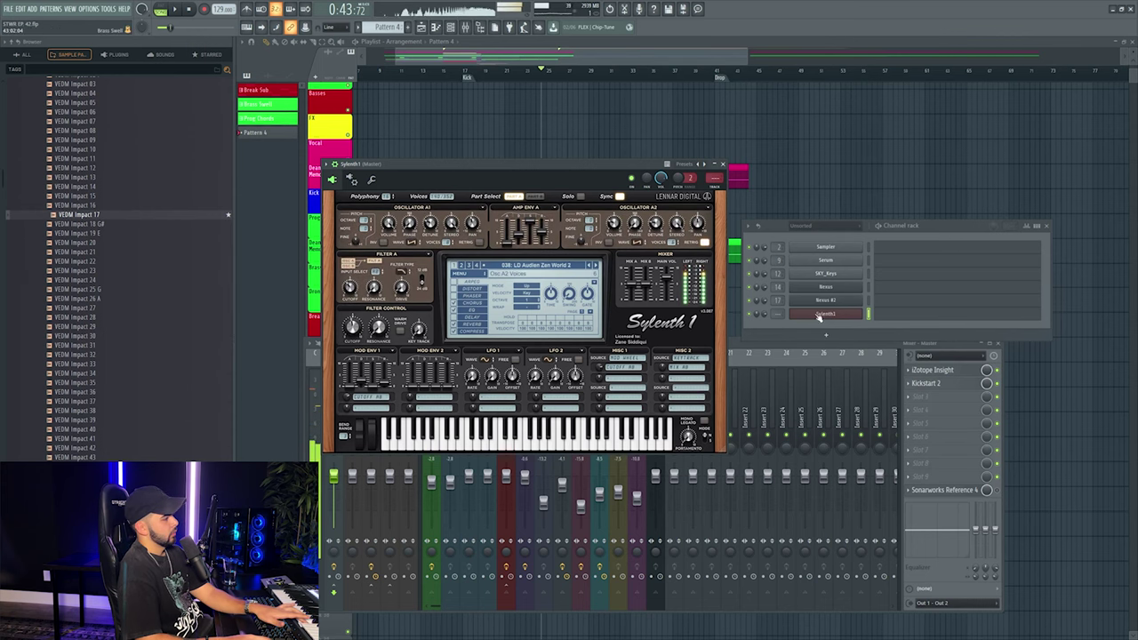
Add a Layer channel plus Spire 1.5 and another Nexus instrument to the pattern's channels.
right_click(845, 315)
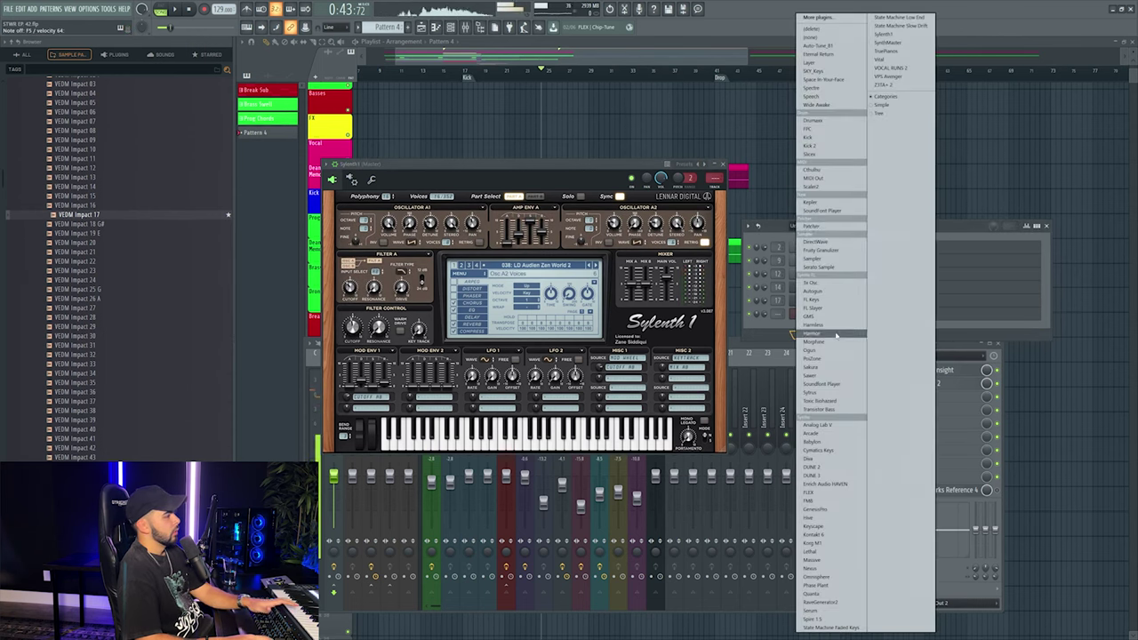
click(853, 293)
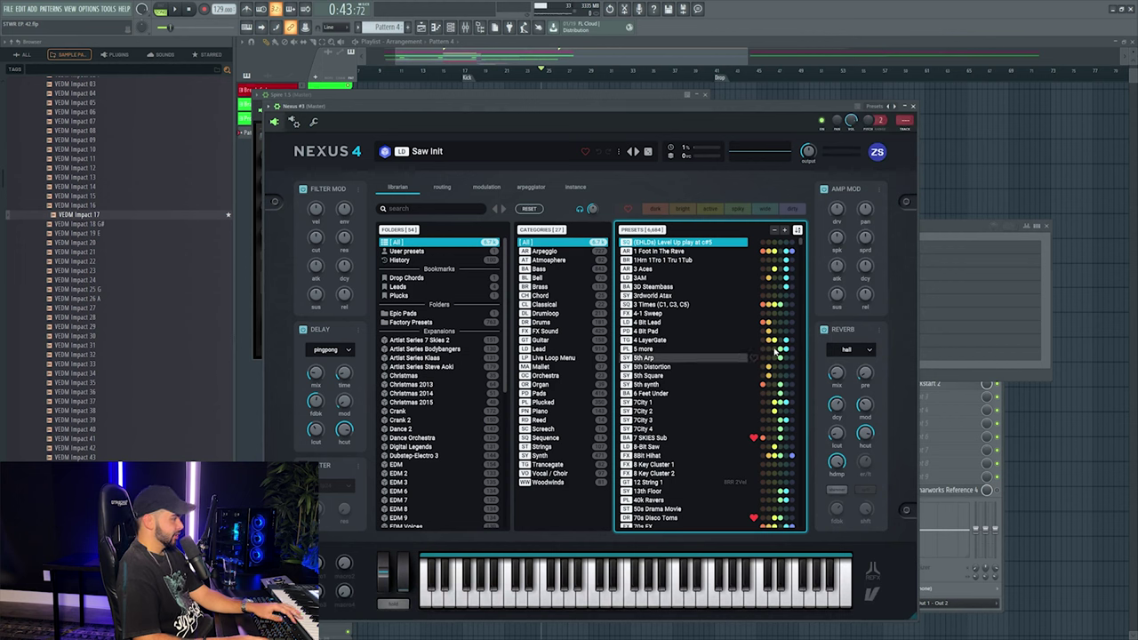
key(F6)
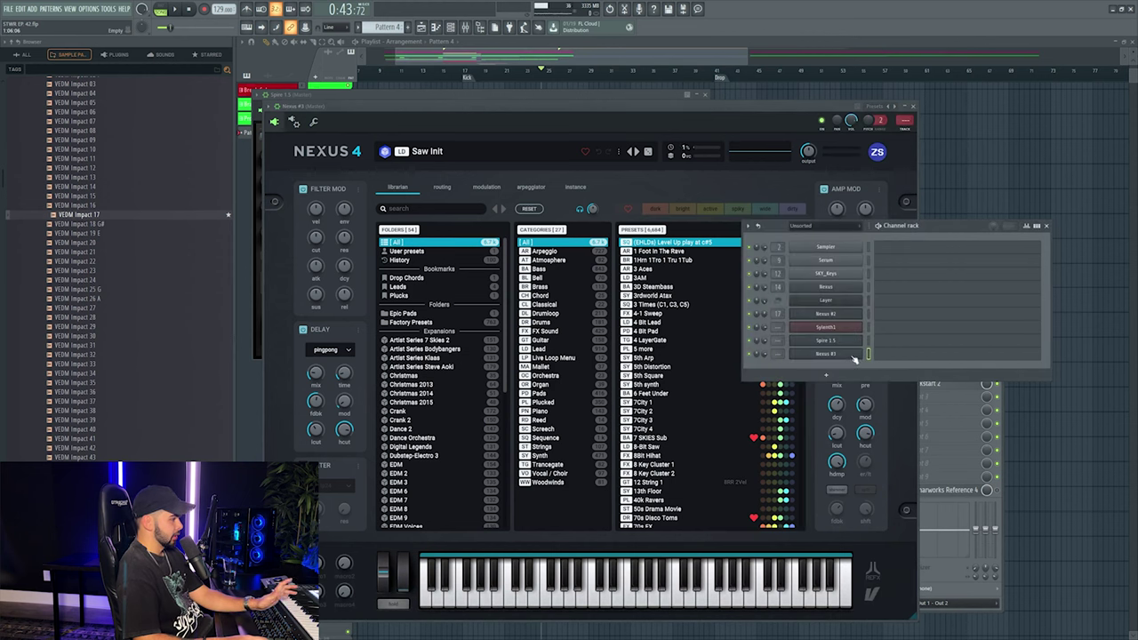
key(F6)
Load the favourite lead preset Bigroom 1 in Nexus #3 and route the instrument to mixer track 18.
click(628, 208)
click(646, 364)
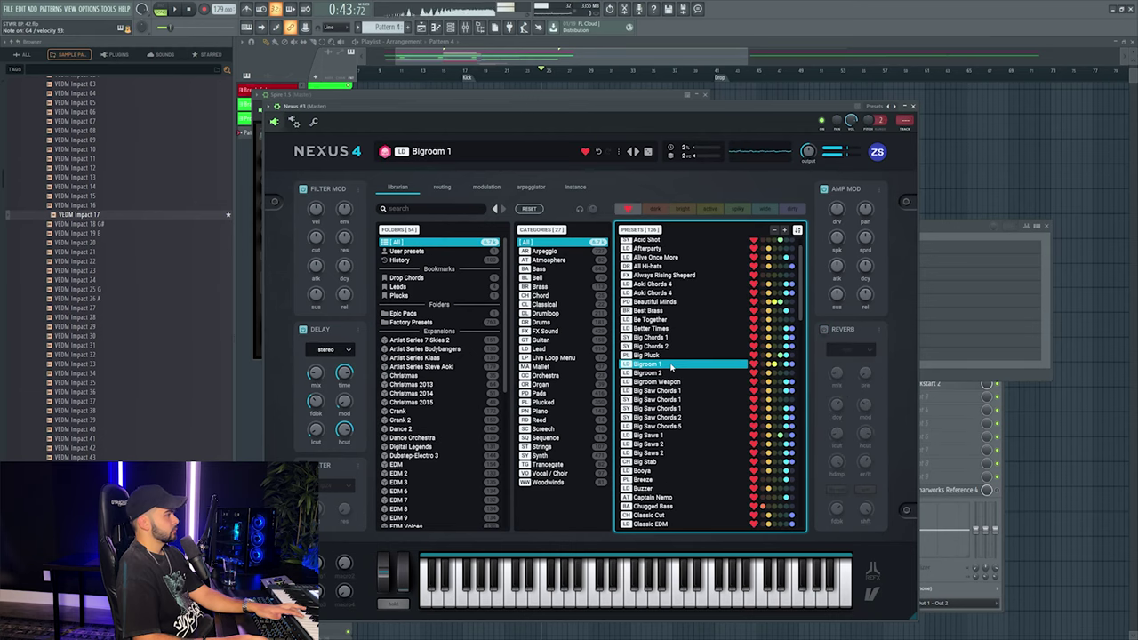
key(F9)
click(912, 105)
Open Spire 1.5's preset browser and restrict it to the favourite presets.
key(F6)
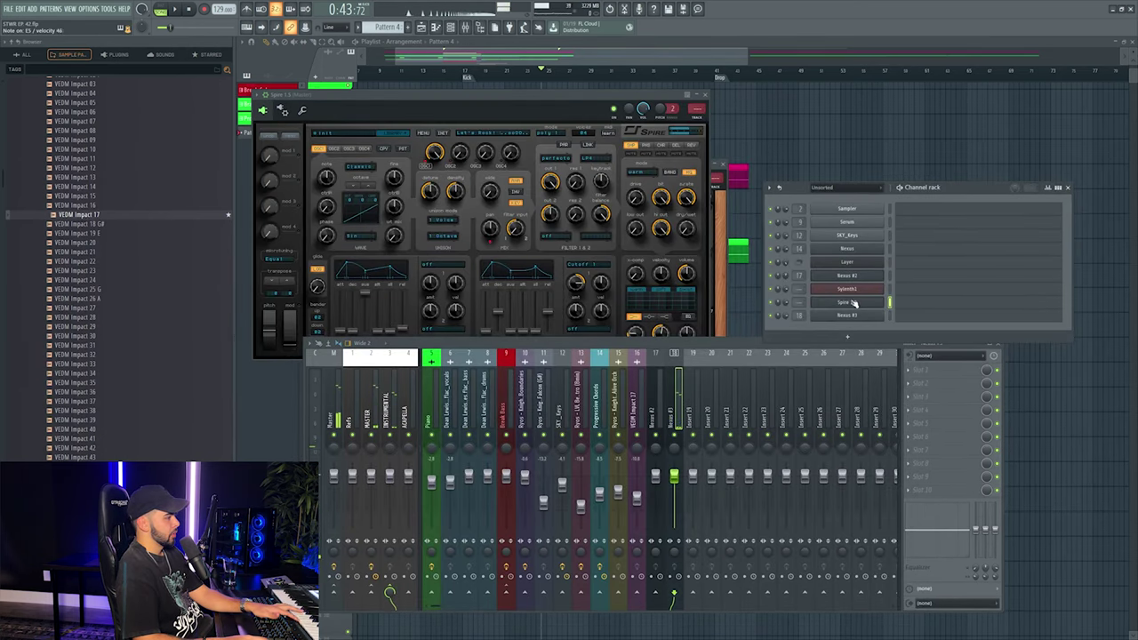
click(851, 303)
click(851, 303)
click(332, 135)
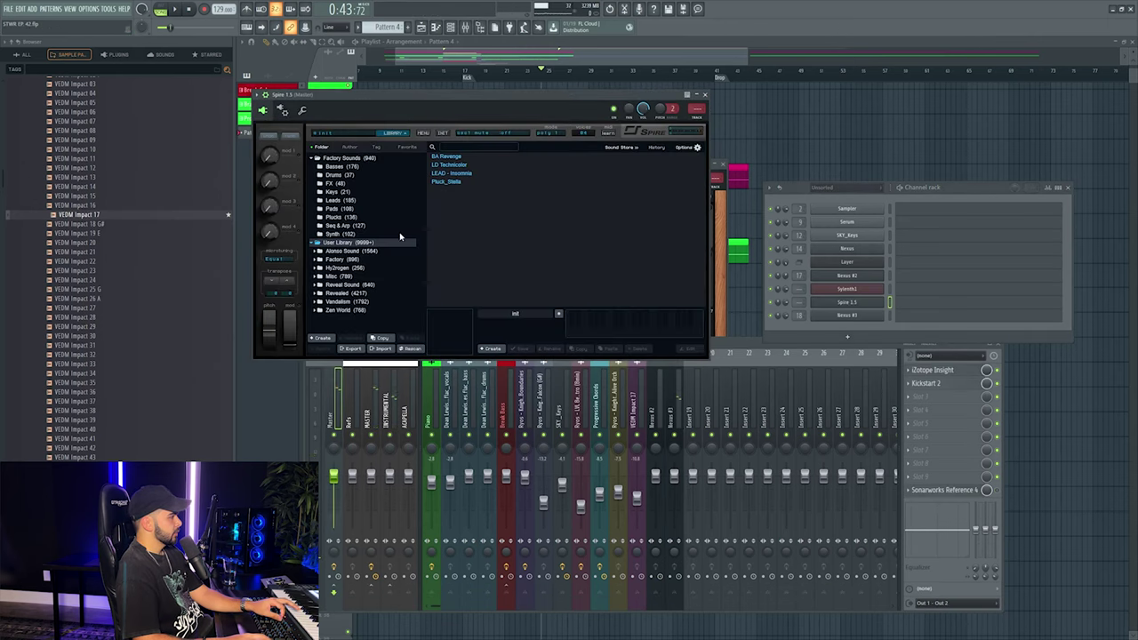
click(405, 147)
scroll(568, 222, down, 2)
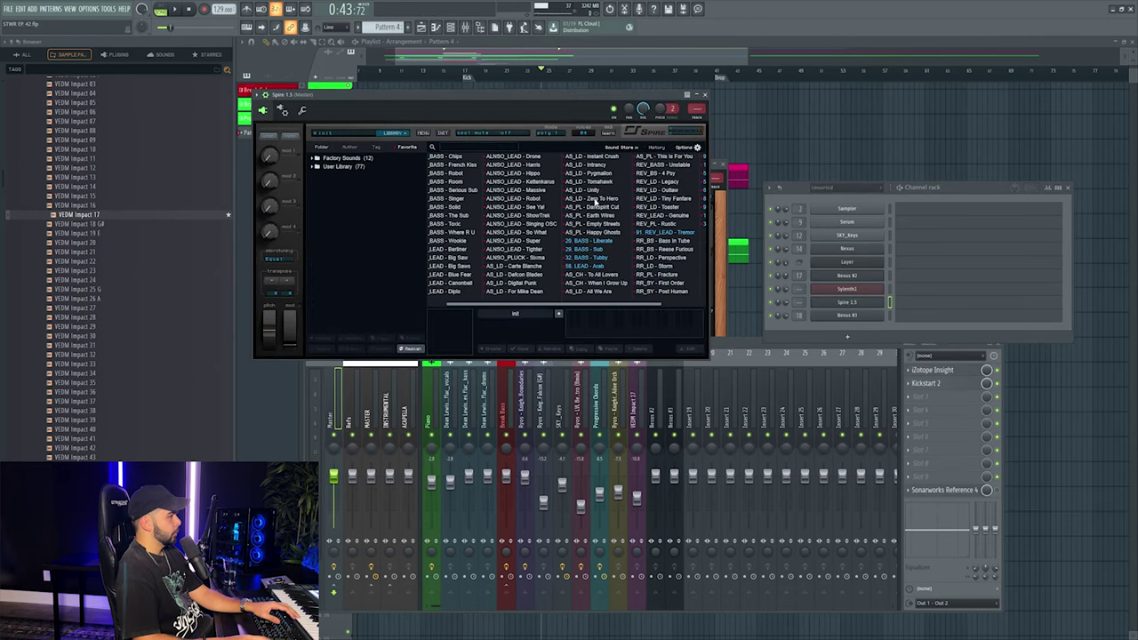
scroll(578, 187, down, 2)
Audition the favourite AS_LD lead presets in Spire 1.5 and load AS_LD - For Mike Dean.
click(551, 173)
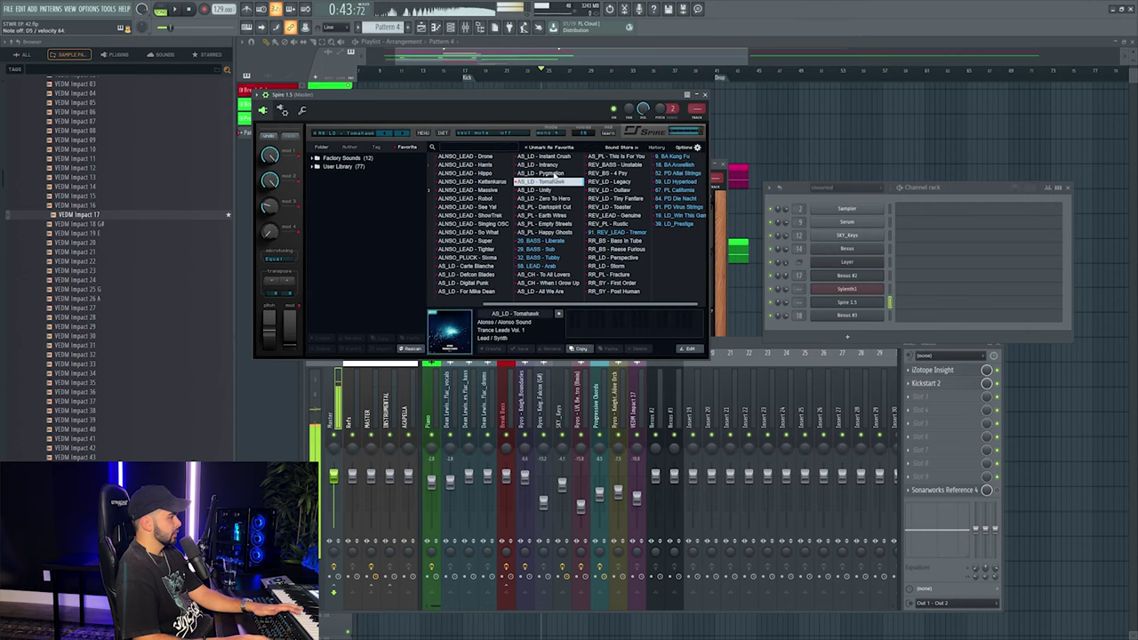
key(Up)
key(Up)
key(Up)
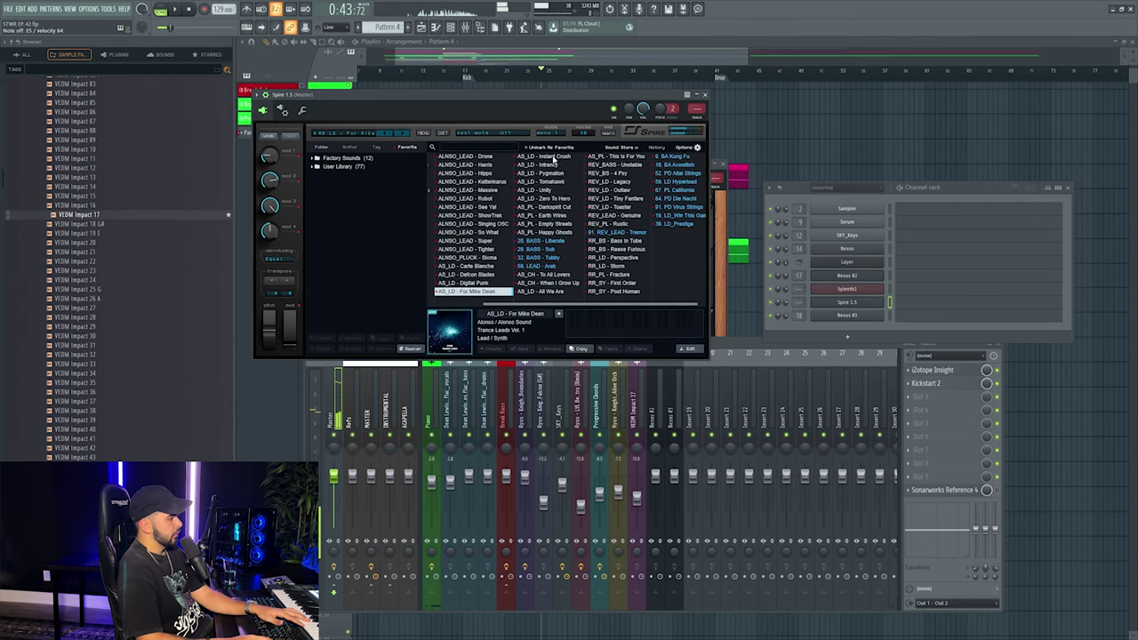
click(553, 156)
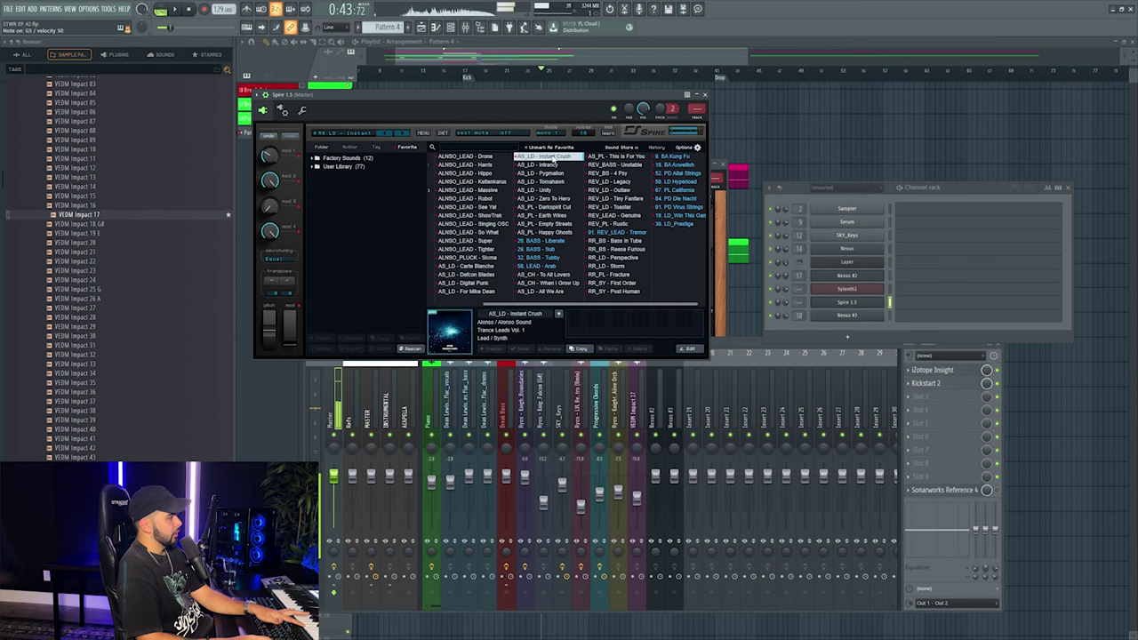
click(463, 291)
Delete the Nexus #2 channel.
click(889, 278)
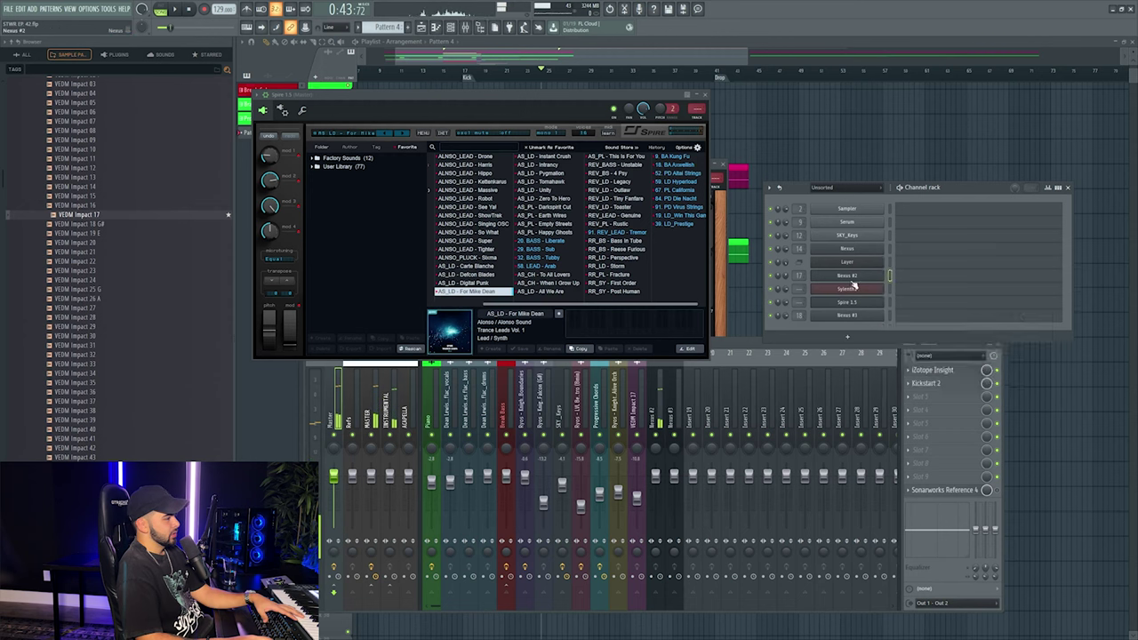
right_click(842, 274)
click(898, 369)
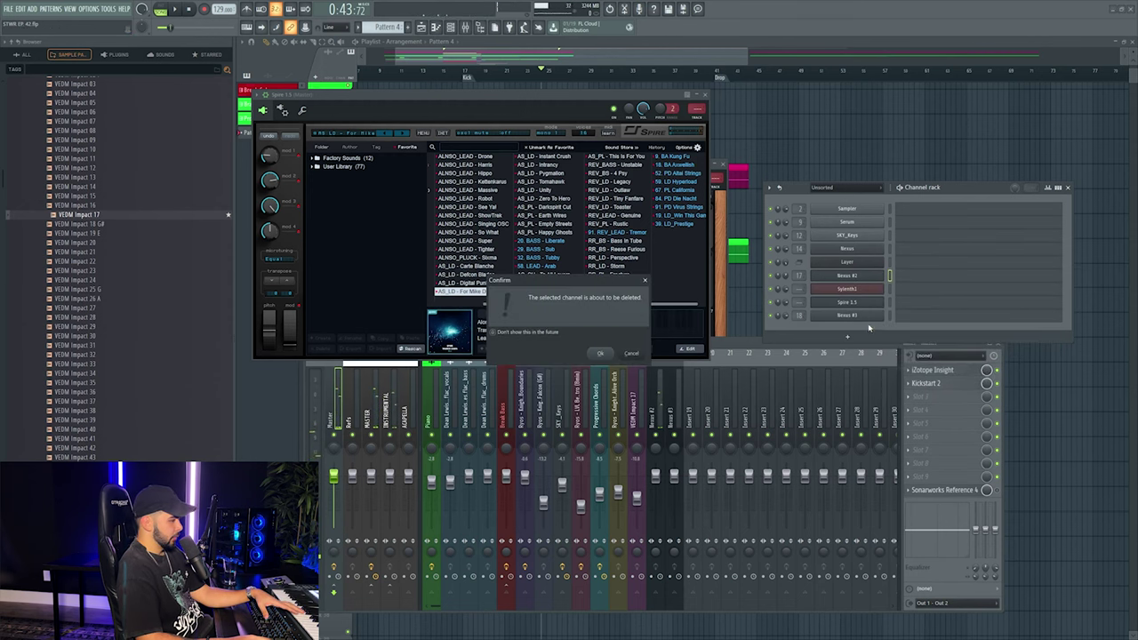
key(Return)
Clone the Spire 1.5 channel and load the favourite ALNSO_PLUCK preset from Spire Rising Star Vol. 1 in the copy.
right_click(862, 291)
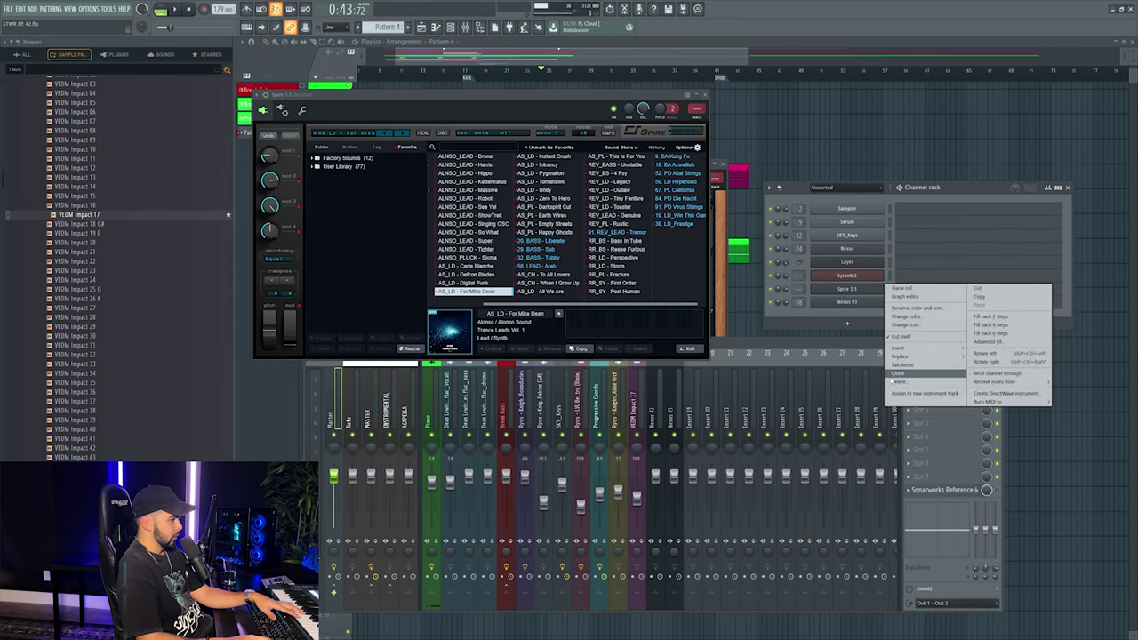
click(898, 373)
click(364, 144)
click(551, 269)
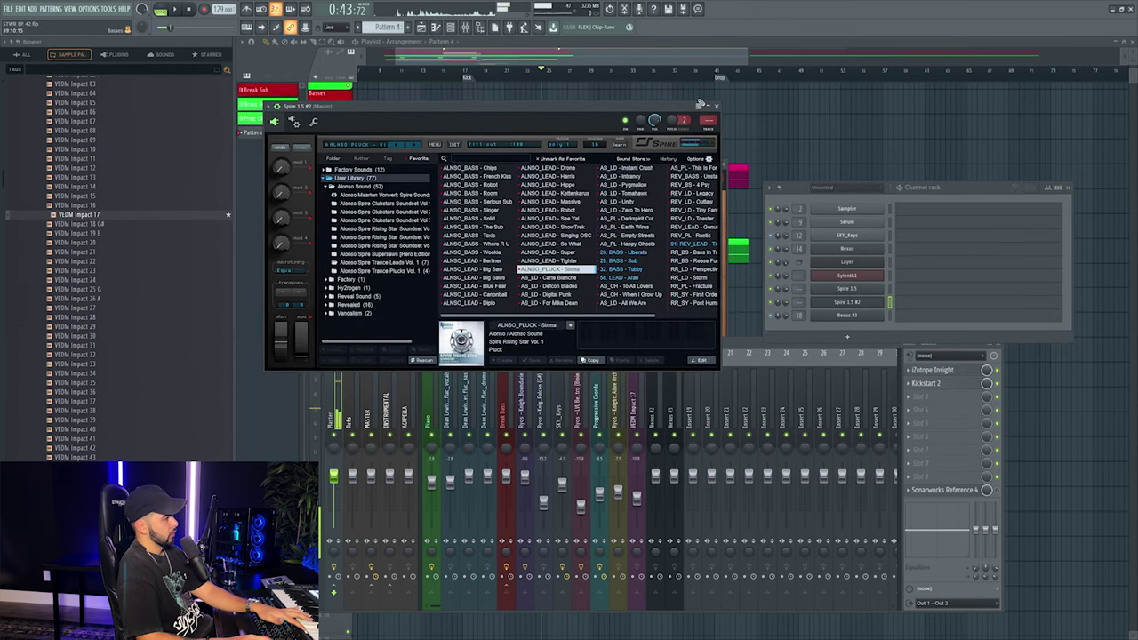
Route Spire 1.5 #2, Spire 1.5 and Sylenth1 to their own adjacent mixer tracks 19, 20 and 21.
key(ctrl+l)
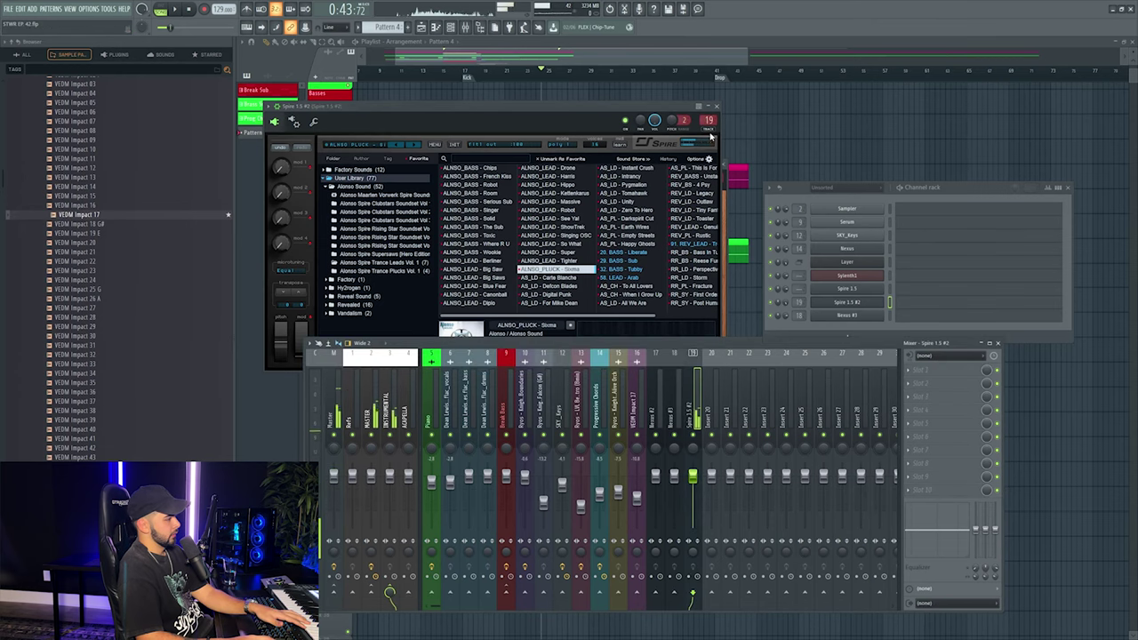
click(846, 274)
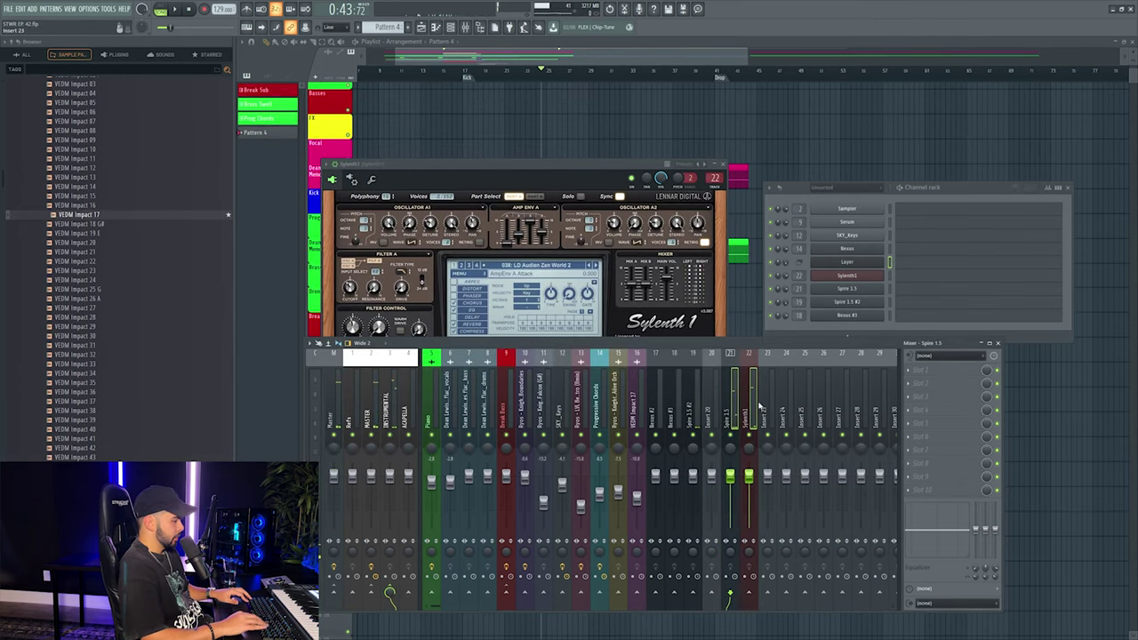
key(alt+Left)
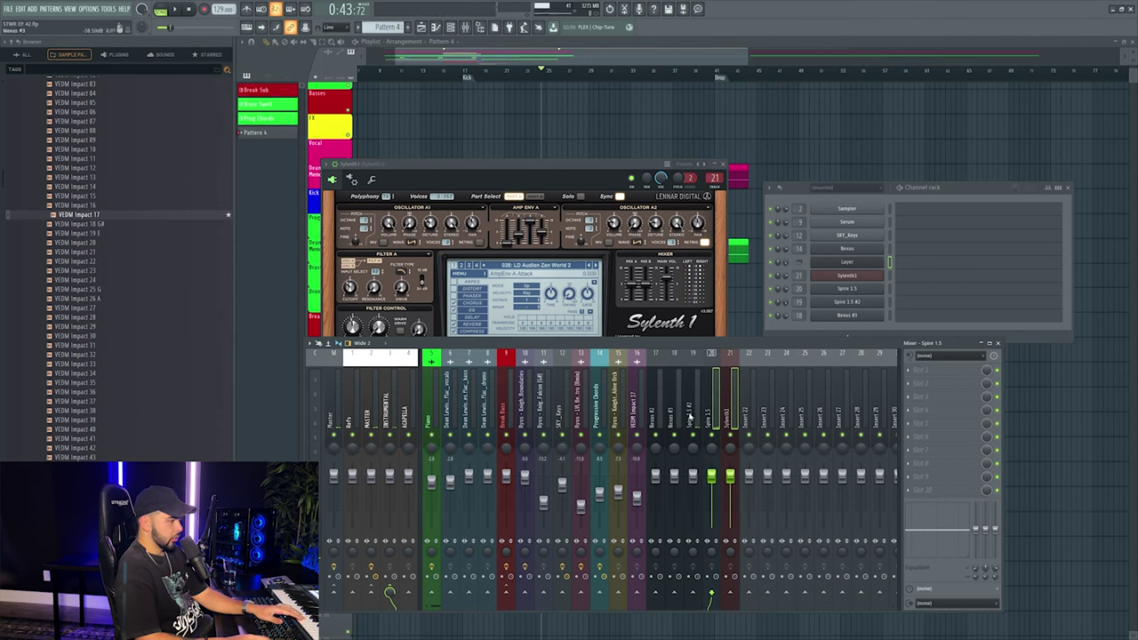
Solo the layered synth mixer tracks and insert CamelCrusher in the first effect slot of the Spire 1.5 #2 track.
click(676, 435)
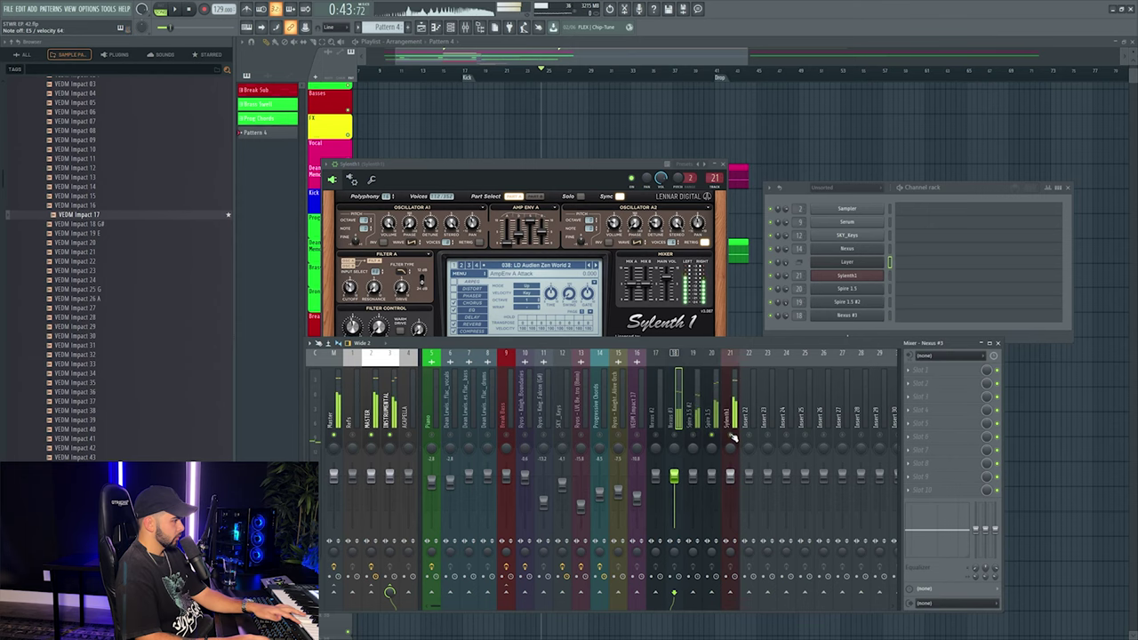
click(697, 432)
click(969, 383)
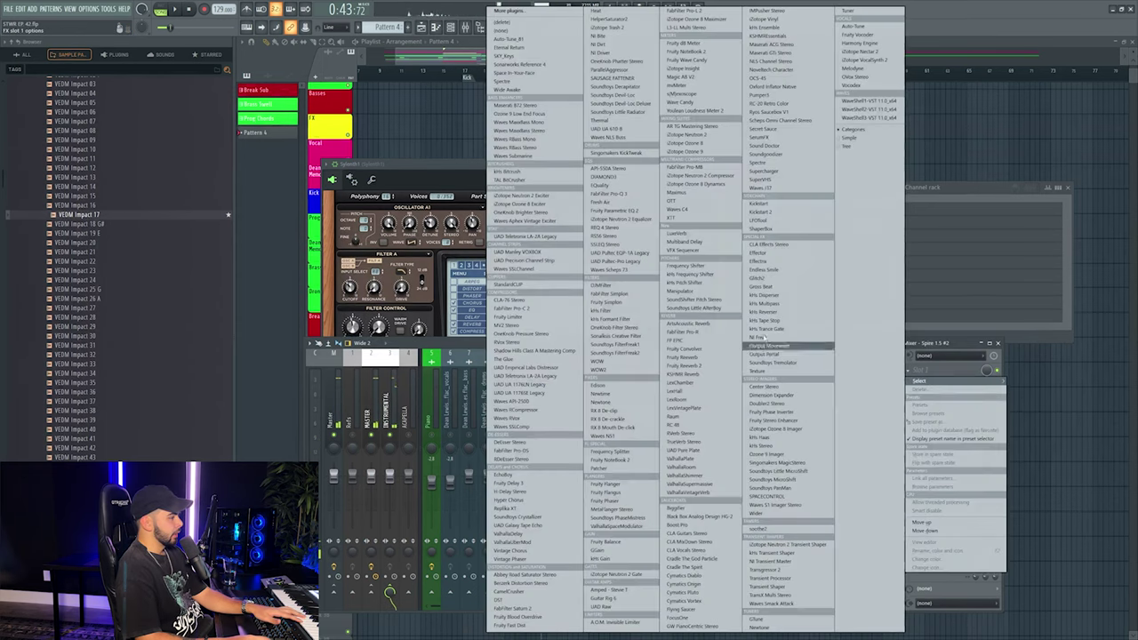
click(521, 588)
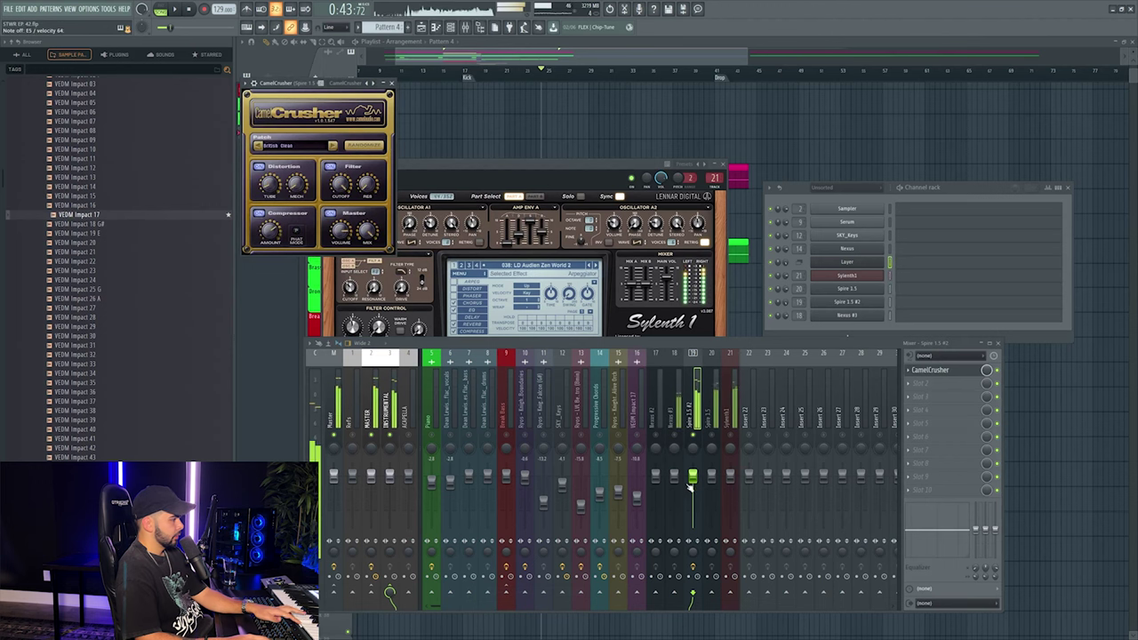
Set the root note of the Spire 1.5 #2 channel to C4.
click(857, 304)
click(299, 123)
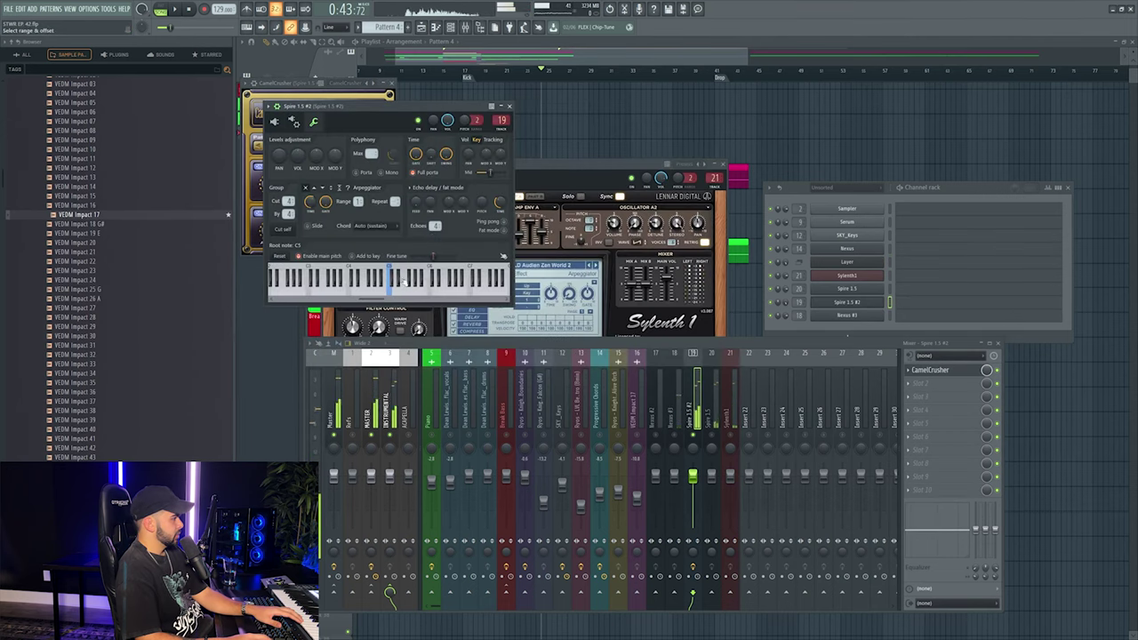
click(509, 107)
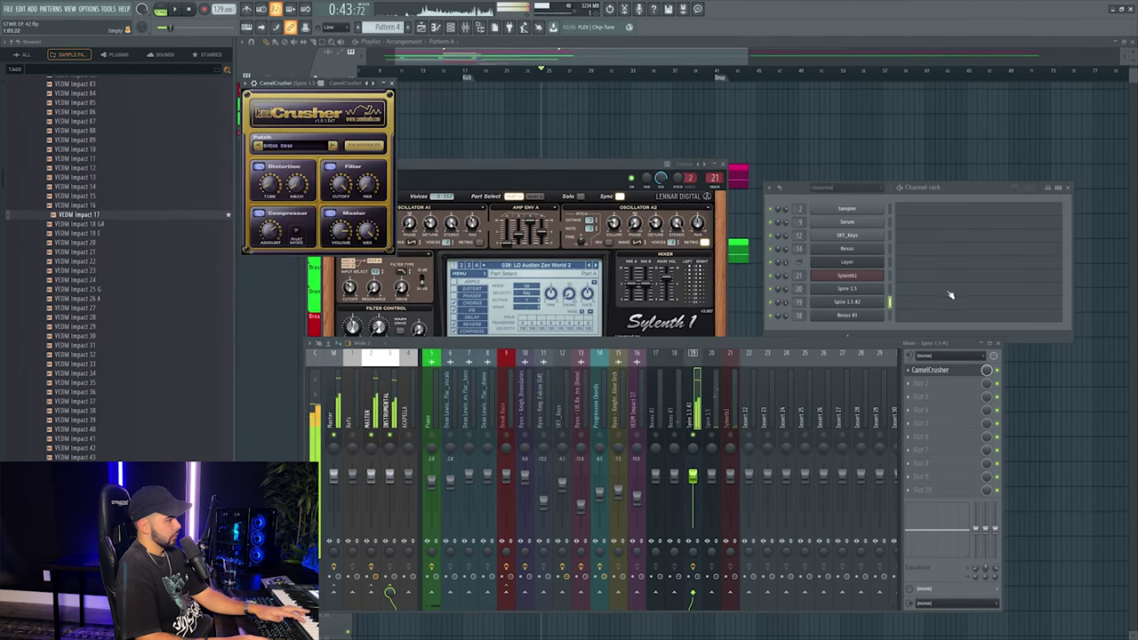
Audition the Spire 1.5 channel on its own and lower its mixer track to -2.6 dB.
click(892, 292)
click(714, 442)
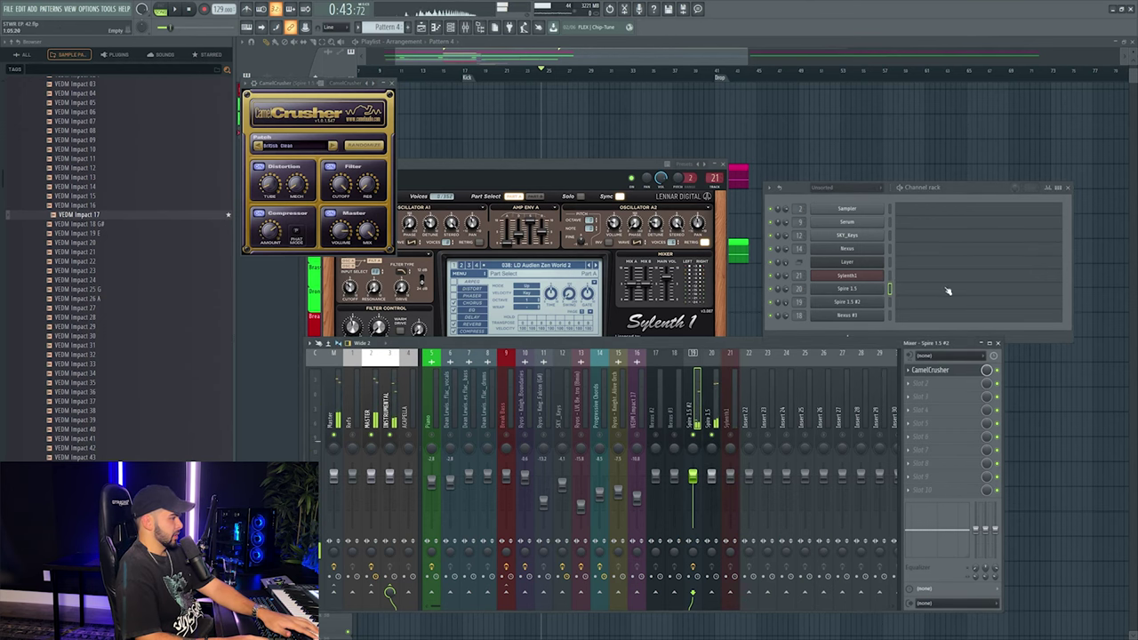
click(711, 487)
drag(718, 495, 719, 486)
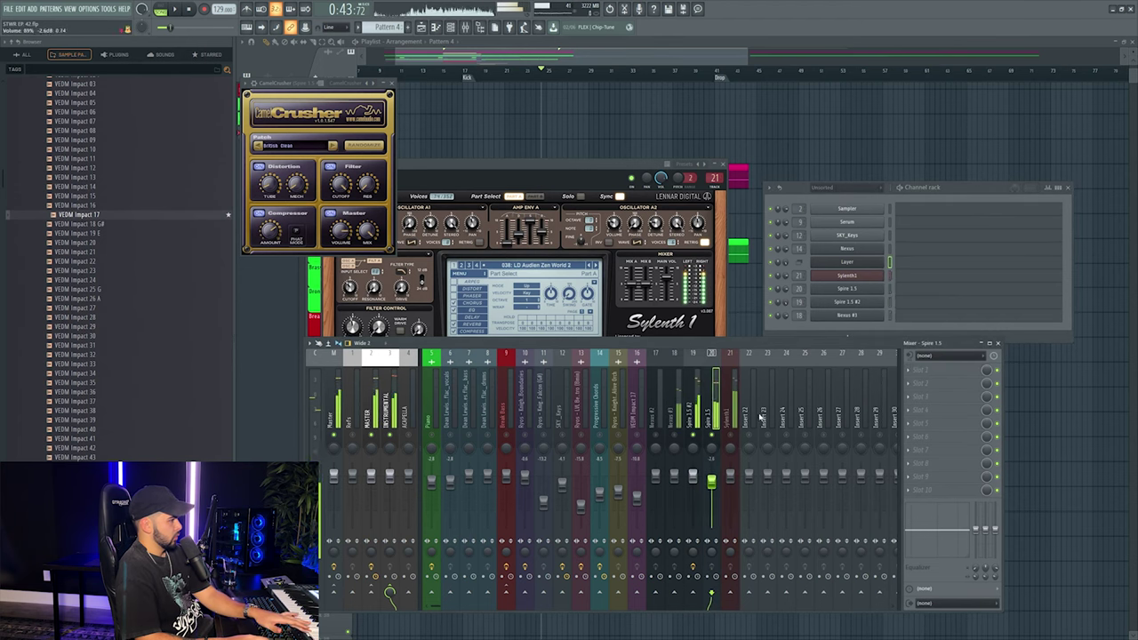
Raise the envelope 1 release in Spire 1.5 and lower the mixer levels of Spire 1.5 and Spire 1.5 #2.
click(846, 288)
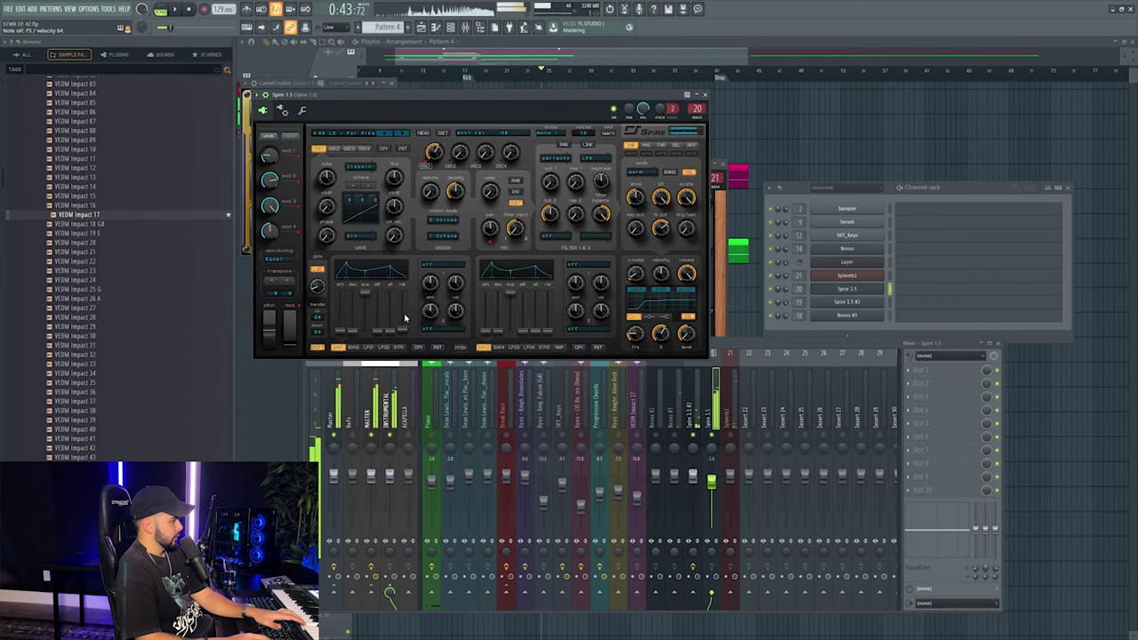
drag(406, 316, 406, 323)
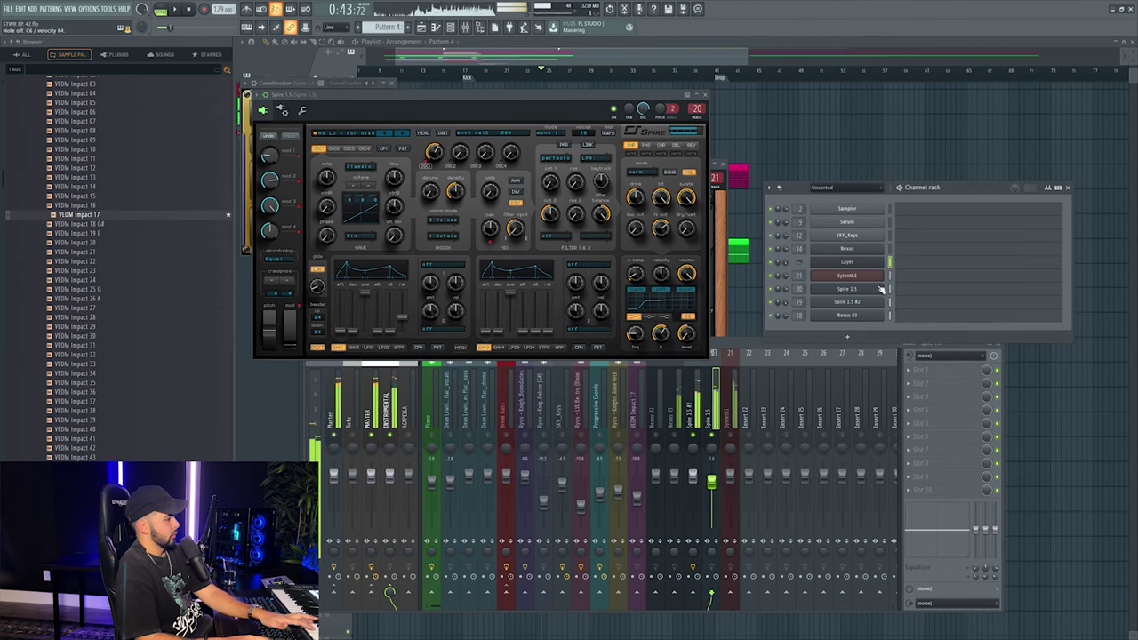
drag(711, 480, 711, 485)
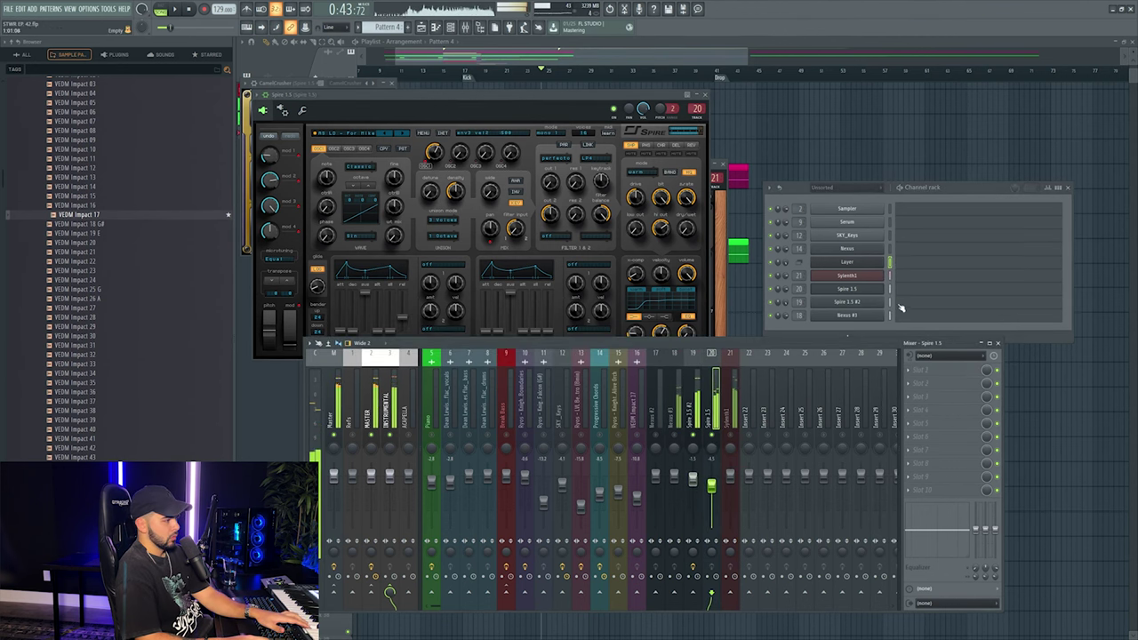
click(698, 395)
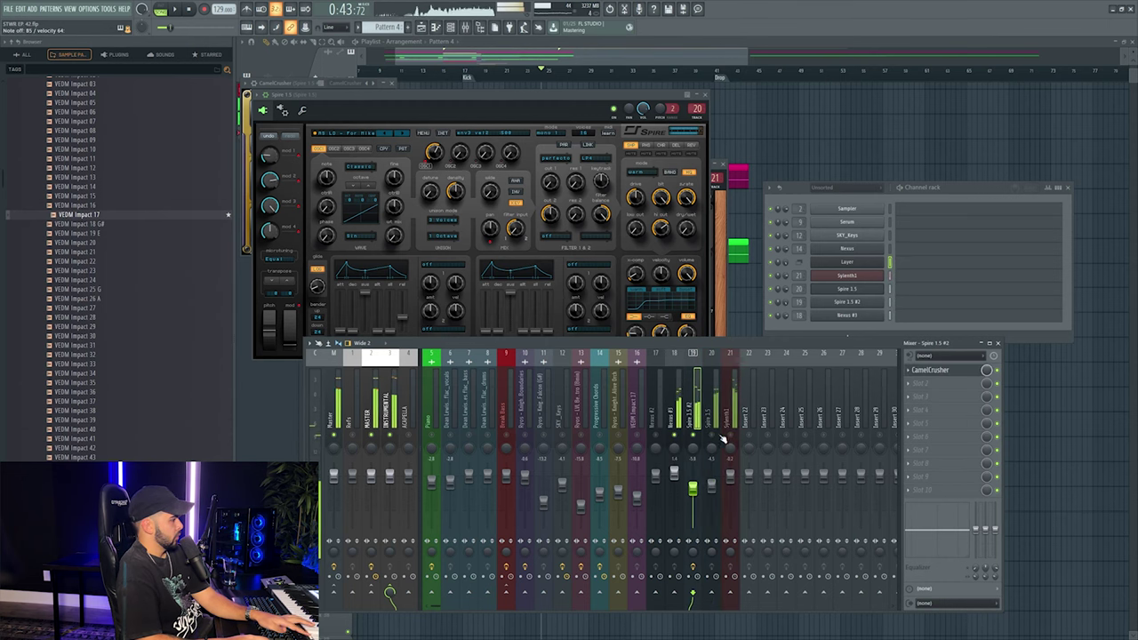
Step through the Sylenth1 presets and load LD Big Room Breakdown Saw.
click(729, 427)
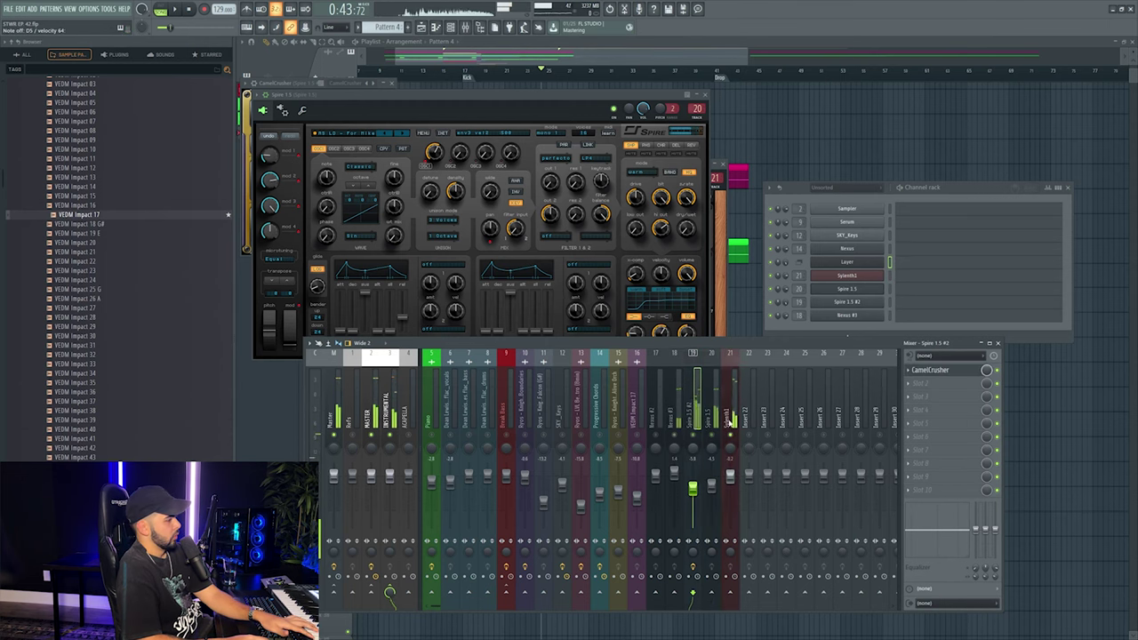
click(875, 276)
click(594, 265)
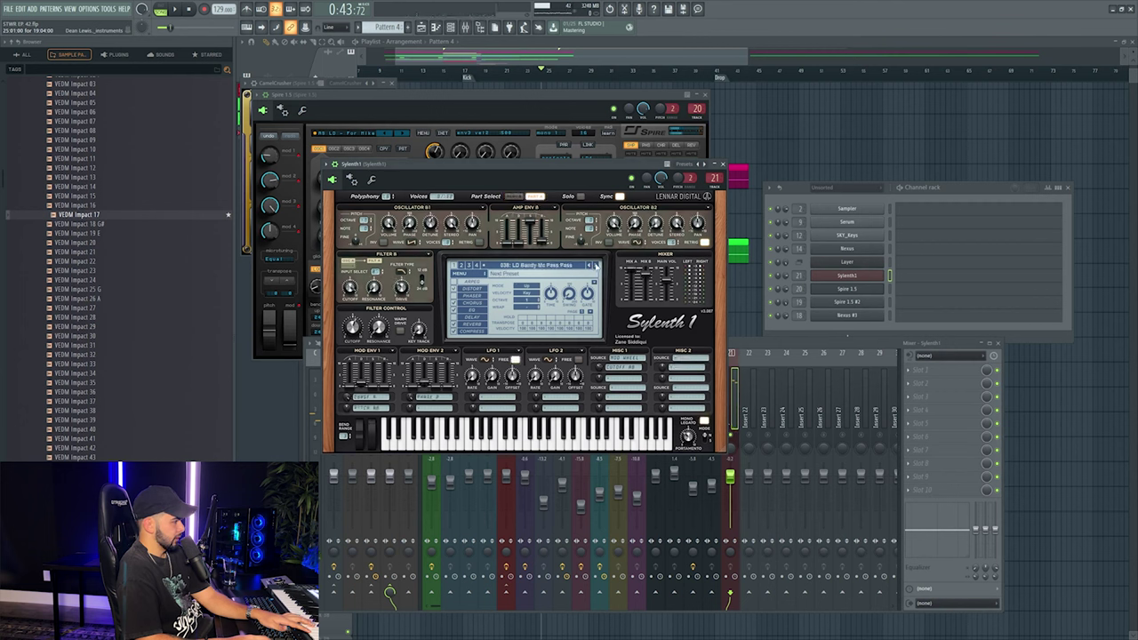
click(595, 265)
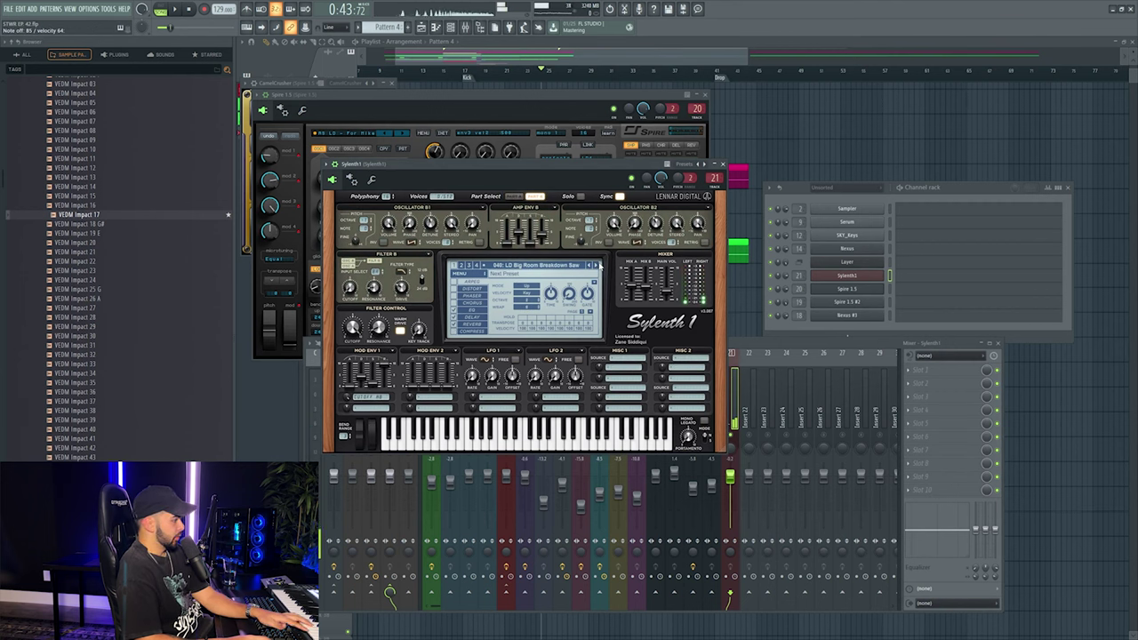
Lower the Sylenth1 mixer track to -2.8 dB and set the Nexus #3 track to 0.7 dB while auditioning the Layer.
click(773, 352)
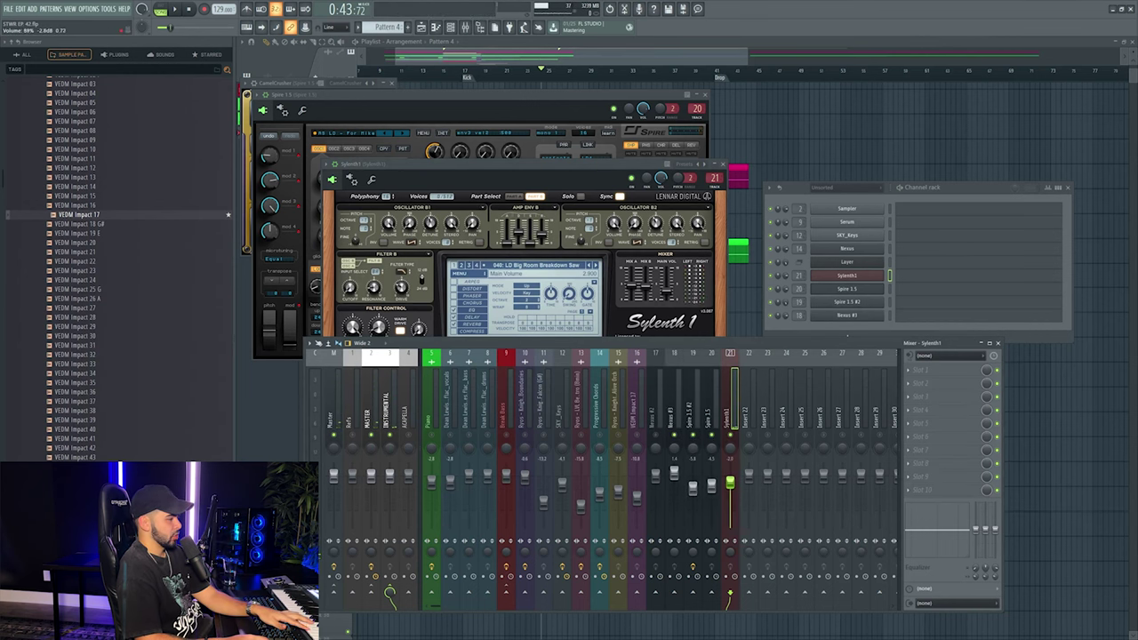
click(888, 265)
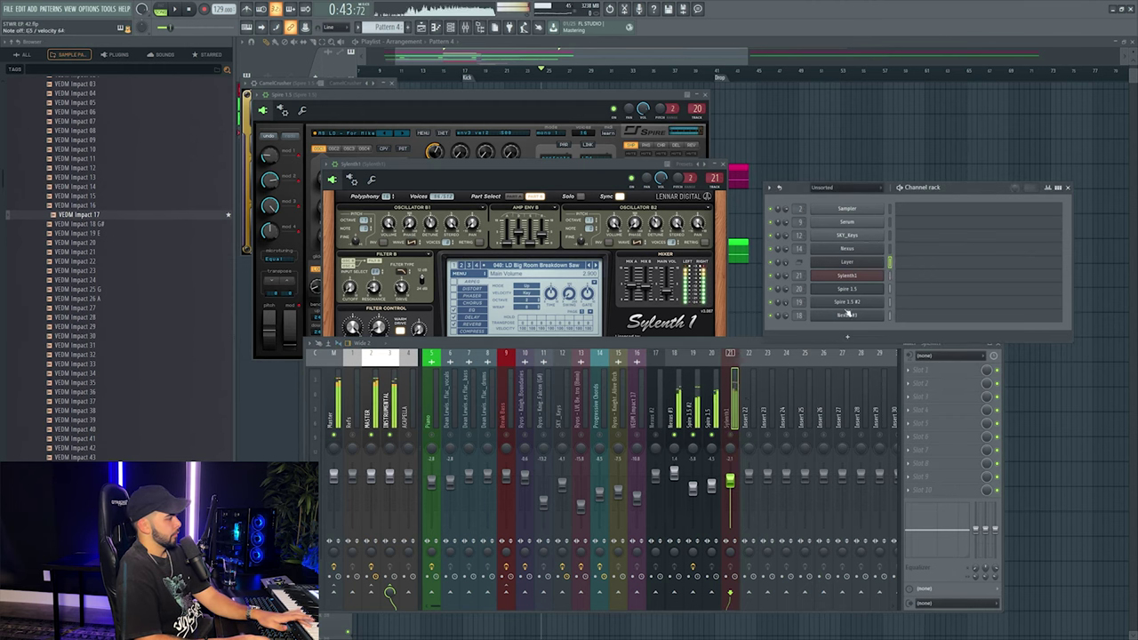
click(677, 418)
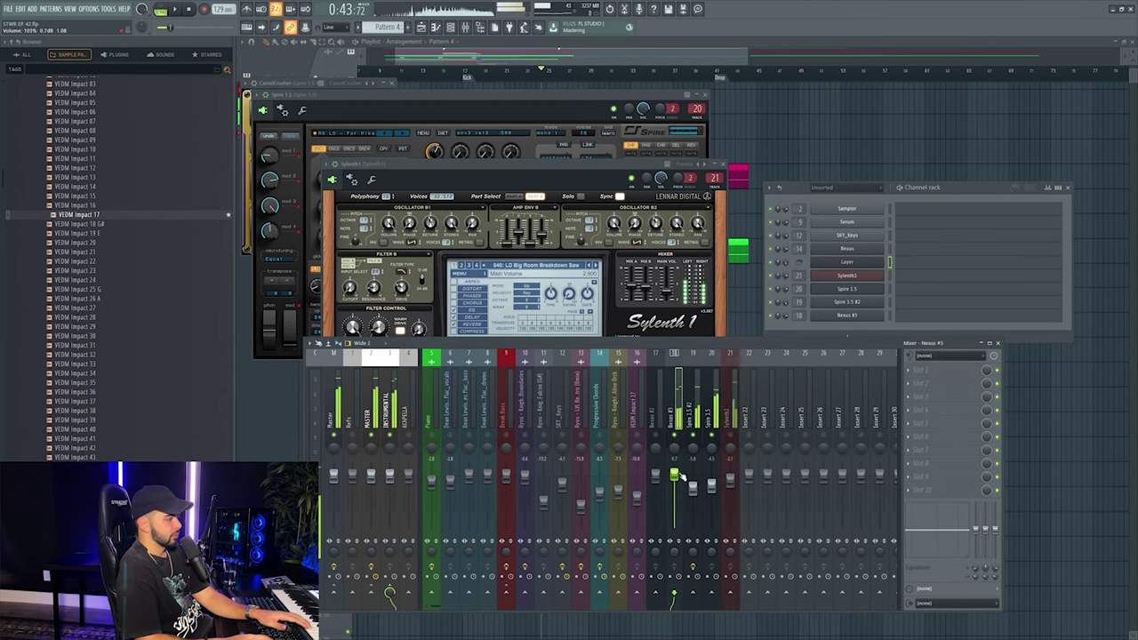
Load the LD Clean Saw preset in Sylenth1 and rebalance its mixer level.
click(732, 439)
click(596, 265)
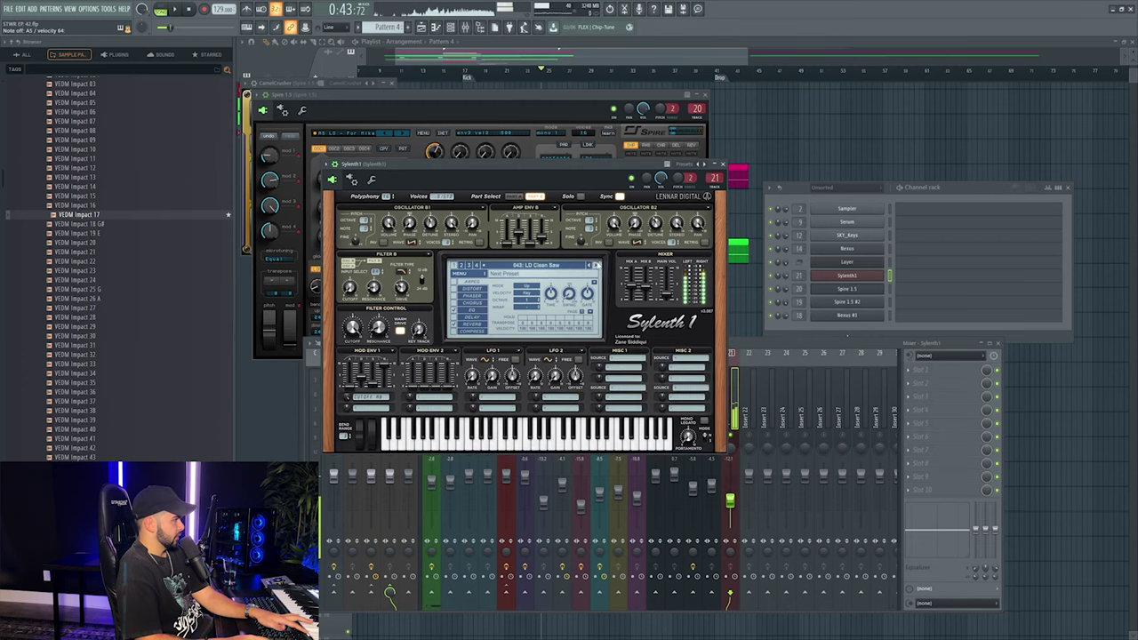
click(708, 477)
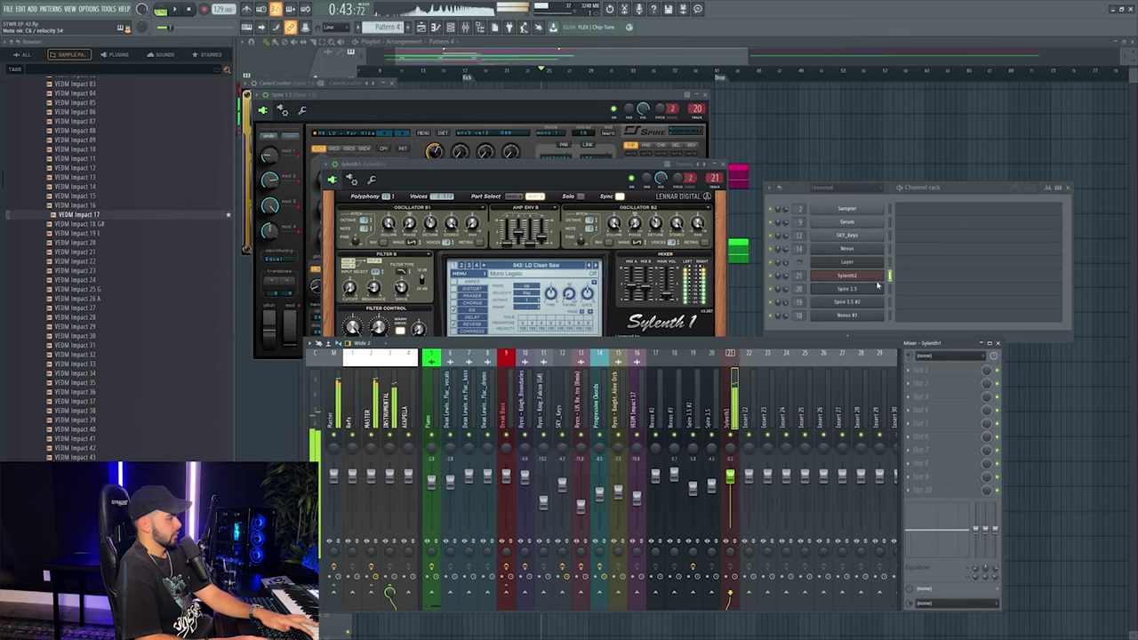
Mute the Nexus #3 mixer track and fine-tune the mixer level and envelope 1 release of Spire 1.5.
click(712, 488)
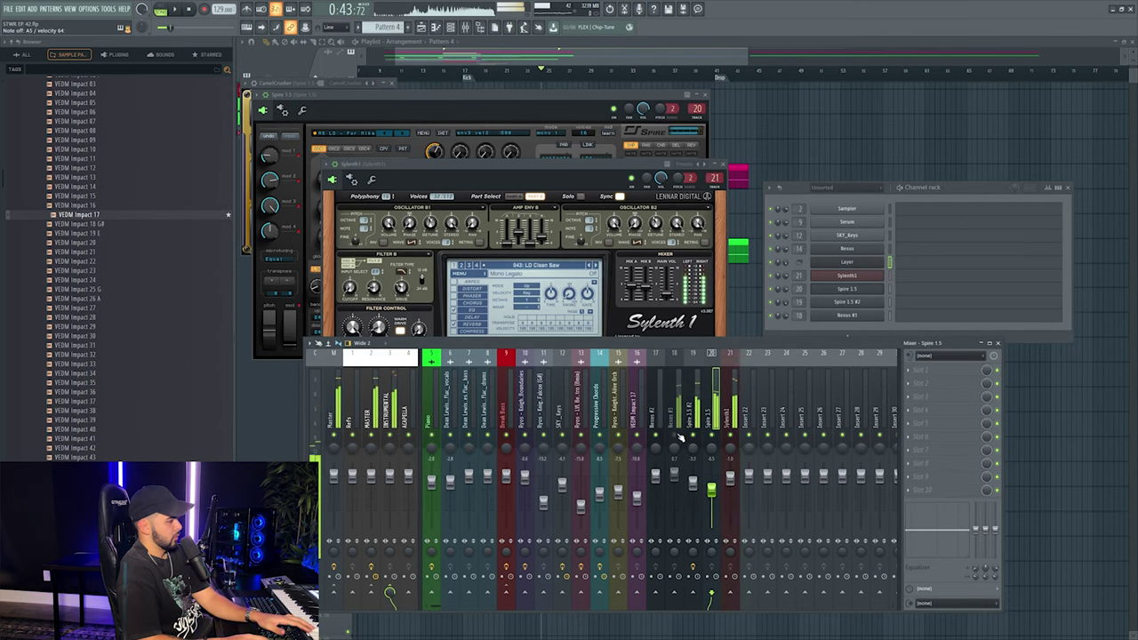
click(849, 302)
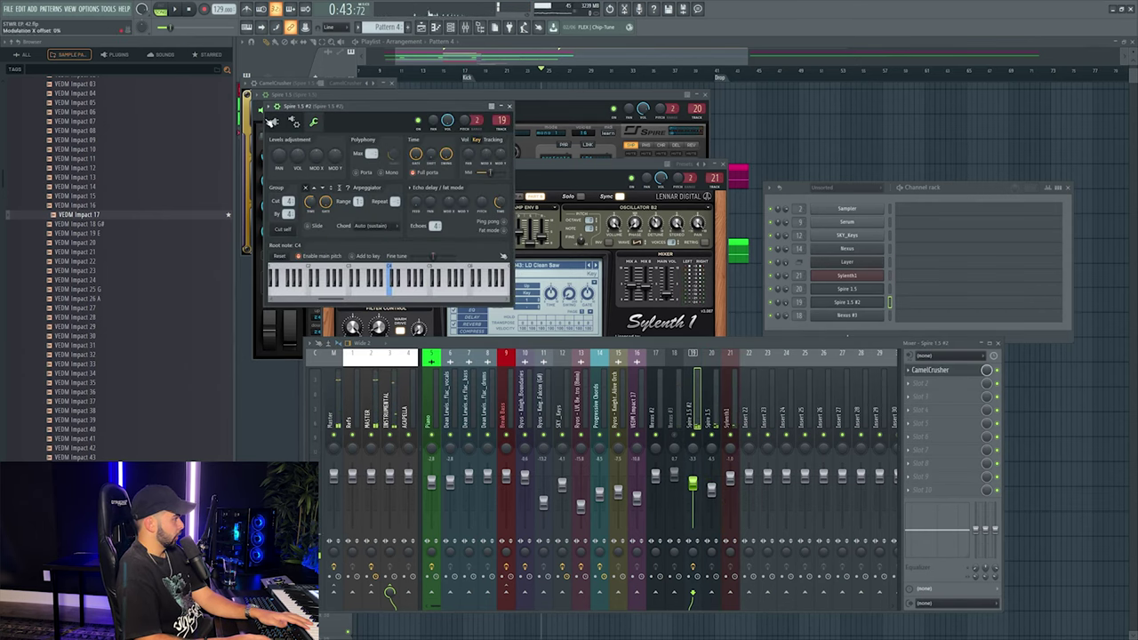
click(855, 301)
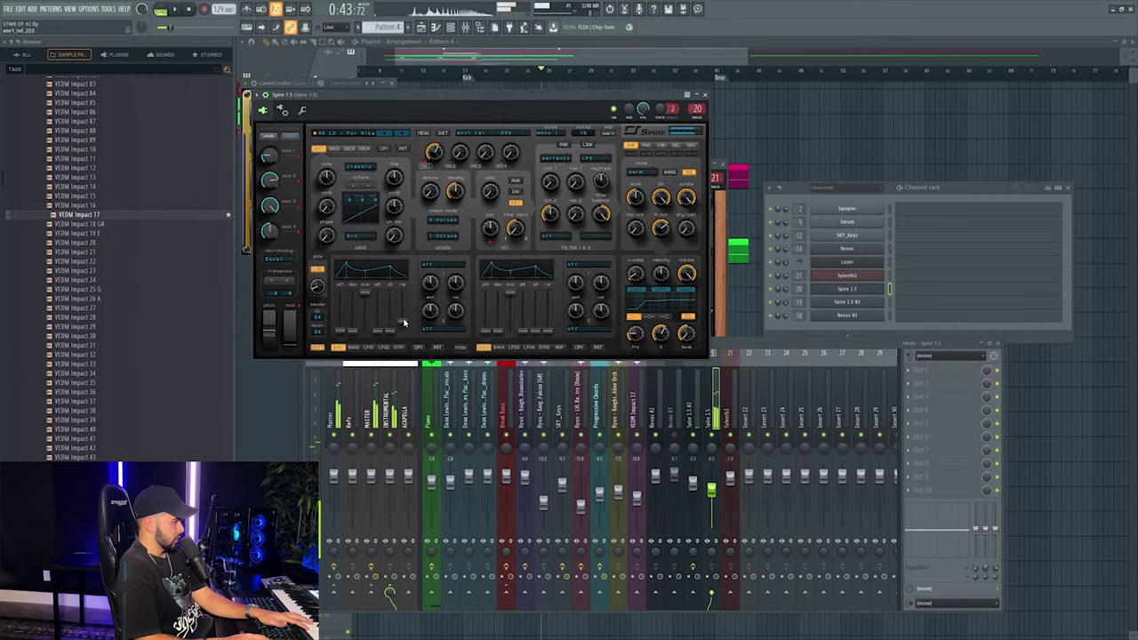
Delete the Nexus #3 channel and clone the Spire 1.5 #2 channel.
click(846, 274)
click(737, 414)
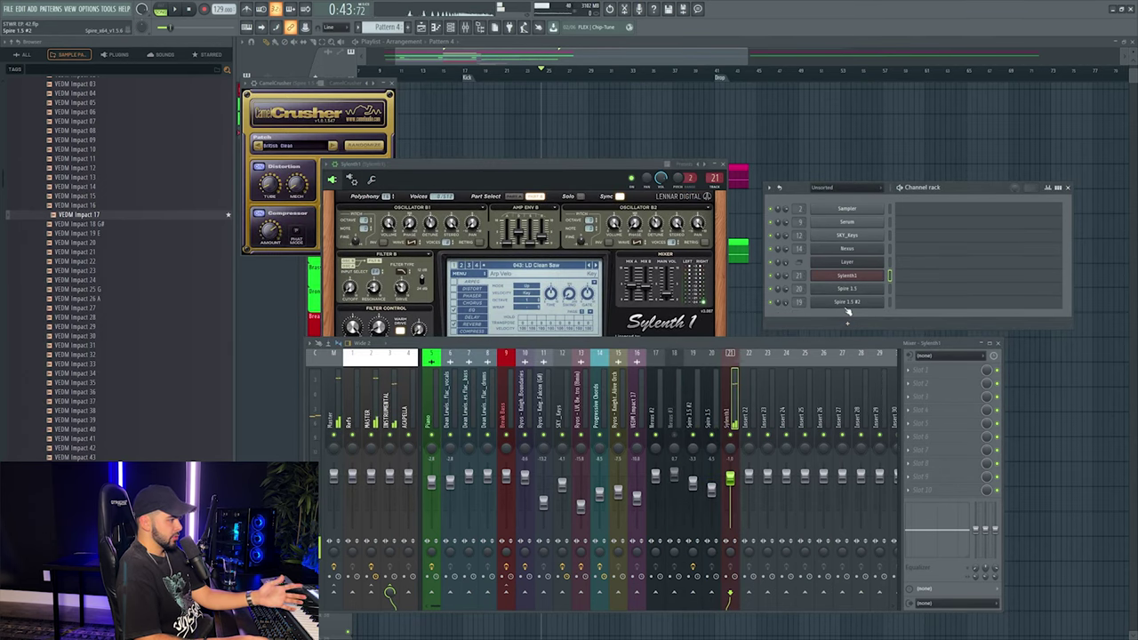
right_click(884, 301)
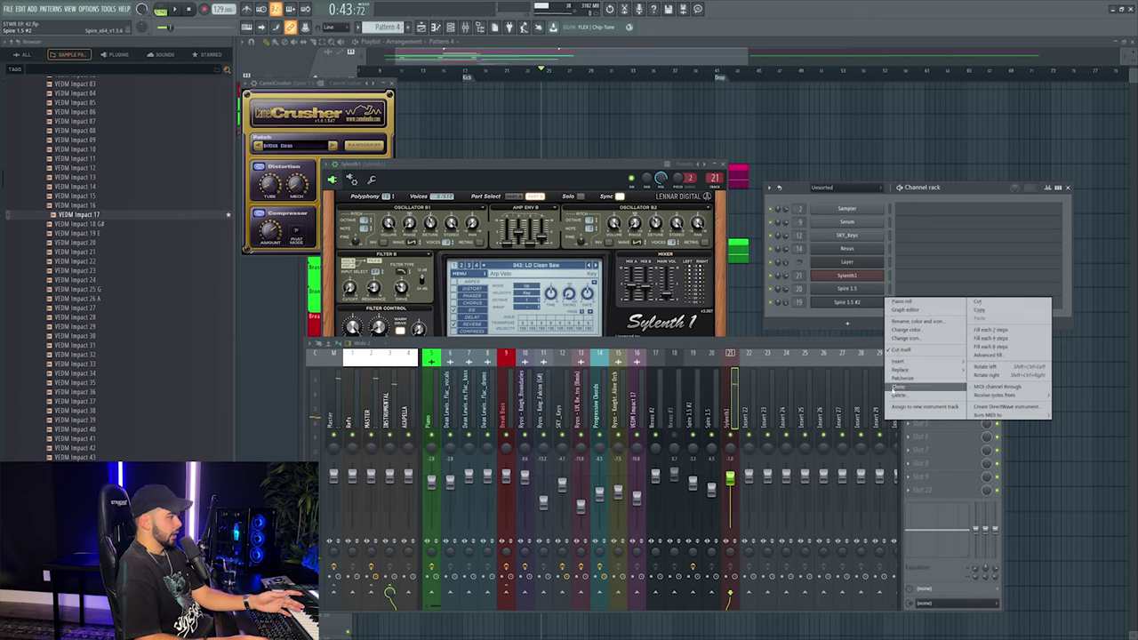
click(898, 387)
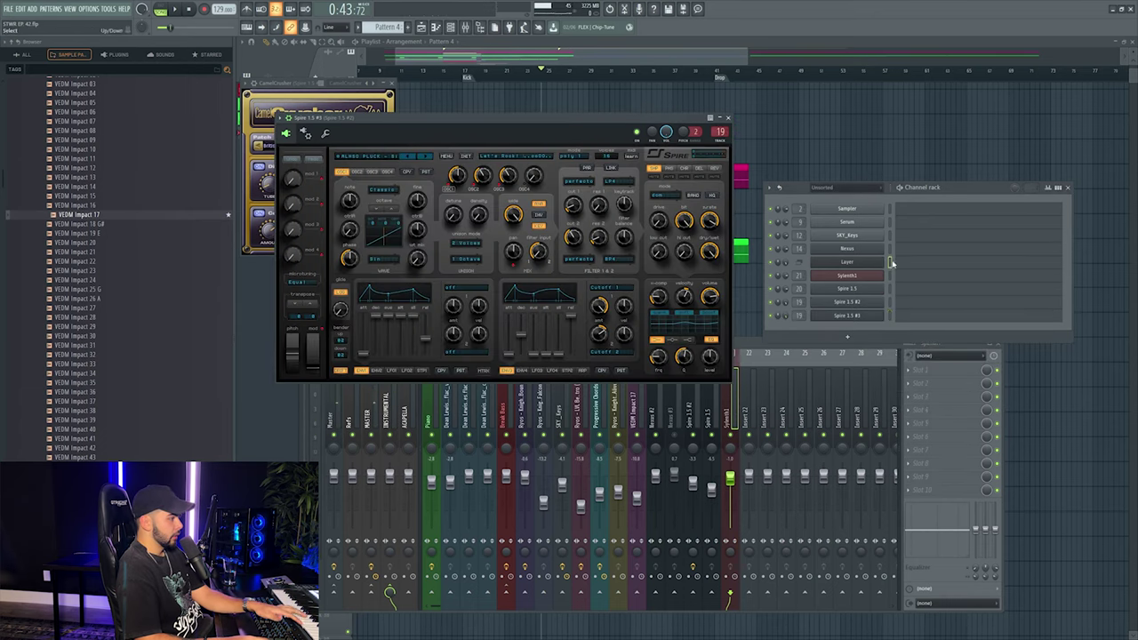
Route the Spire 1.5 #3 channel to mixer track 22.
click(876, 315)
click(876, 316)
scroll(798, 315, up, 3)
click(751, 427)
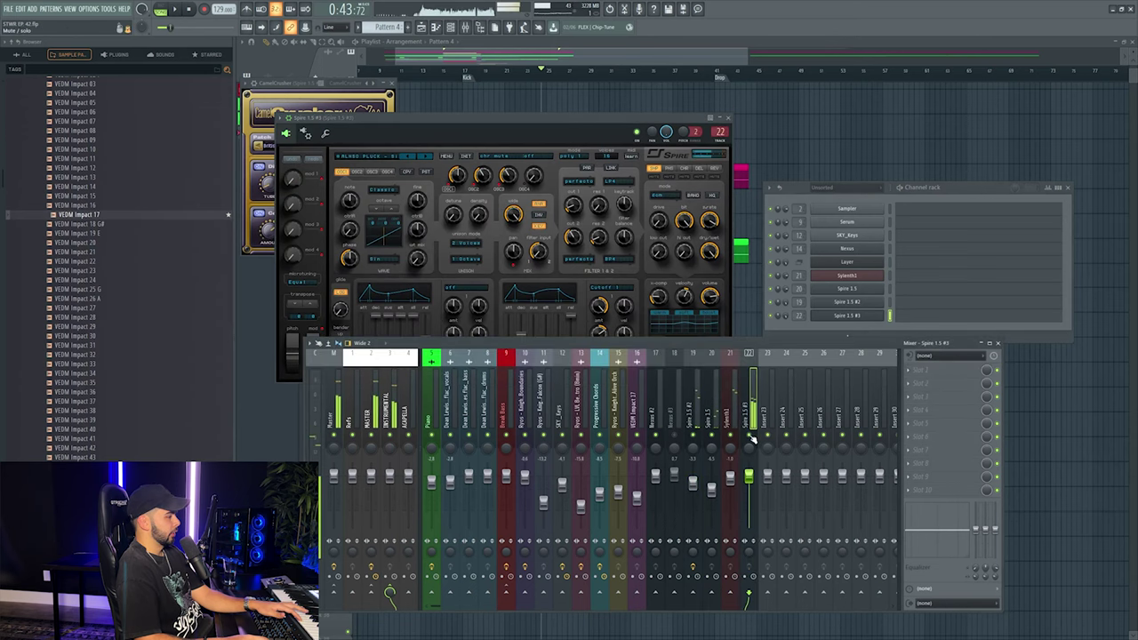
Load the favourite AS_PL - Empty Streets preset from the User Library in Spire 1.5 #3.
click(853, 315)
click(374, 158)
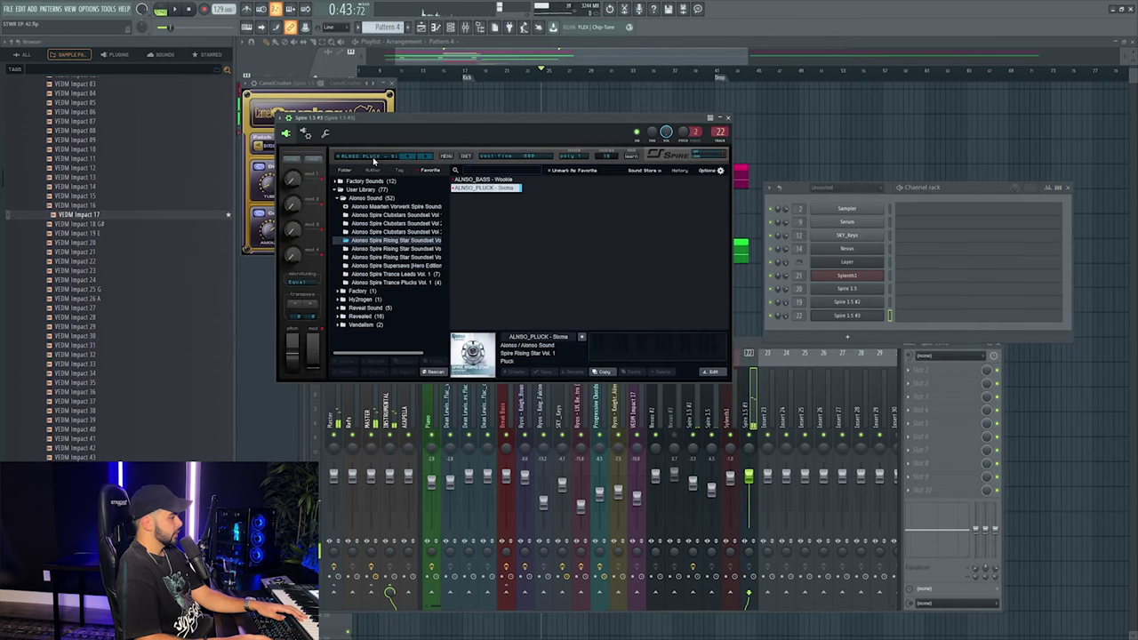
click(391, 189)
click(644, 229)
click(656, 248)
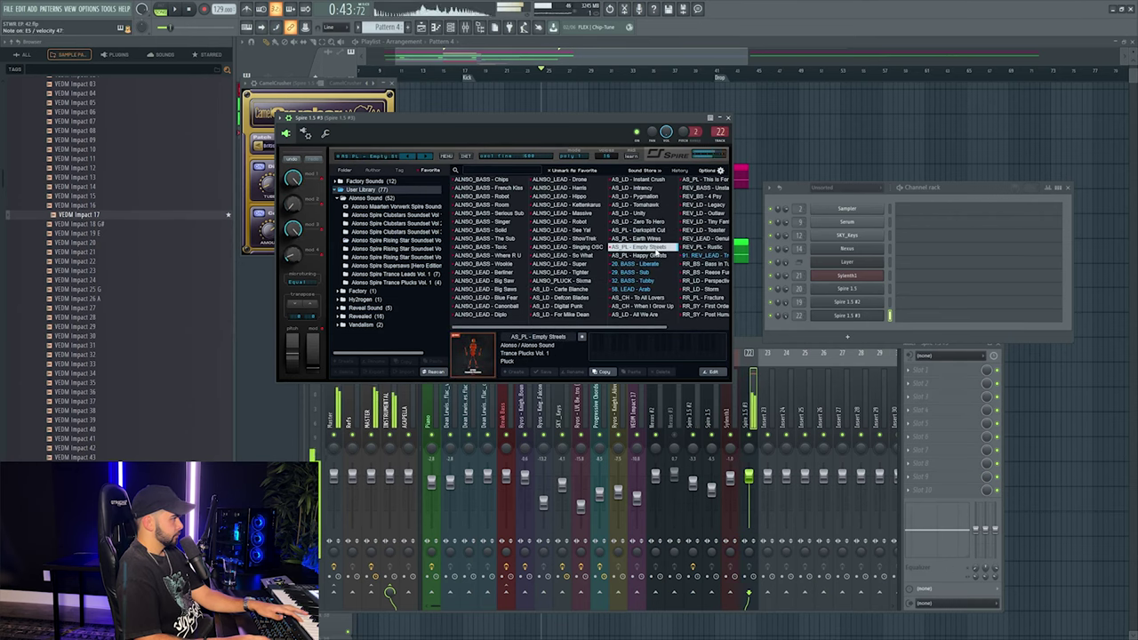
Include Spire 1.5 #3 among the Layer's children and raise its mixer track to 5.6 dB.
click(855, 263)
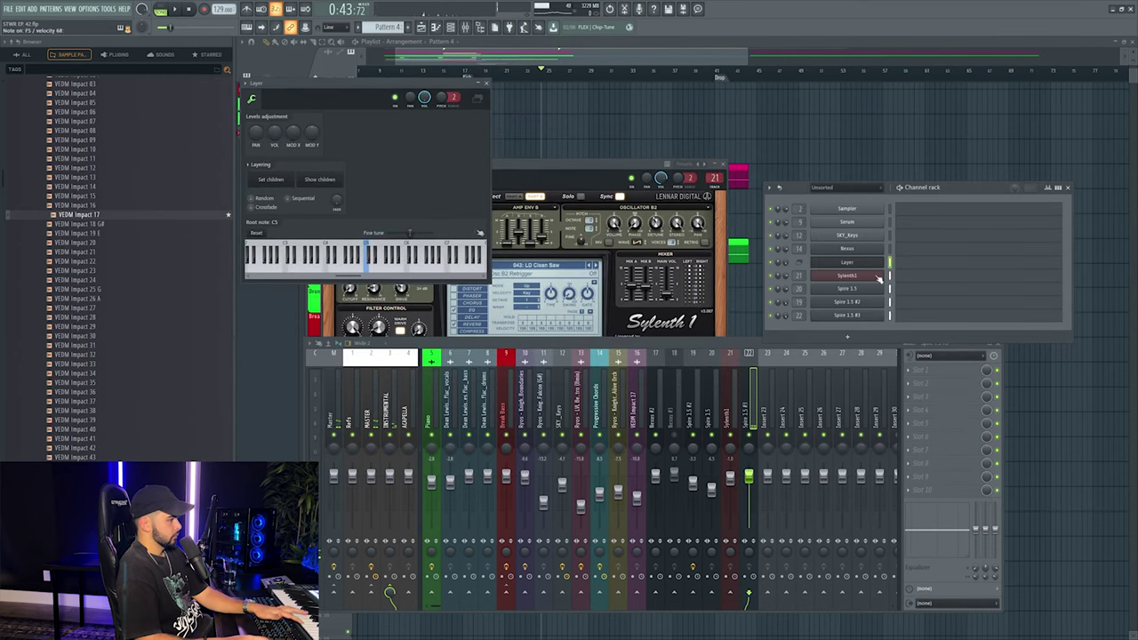
click(849, 354)
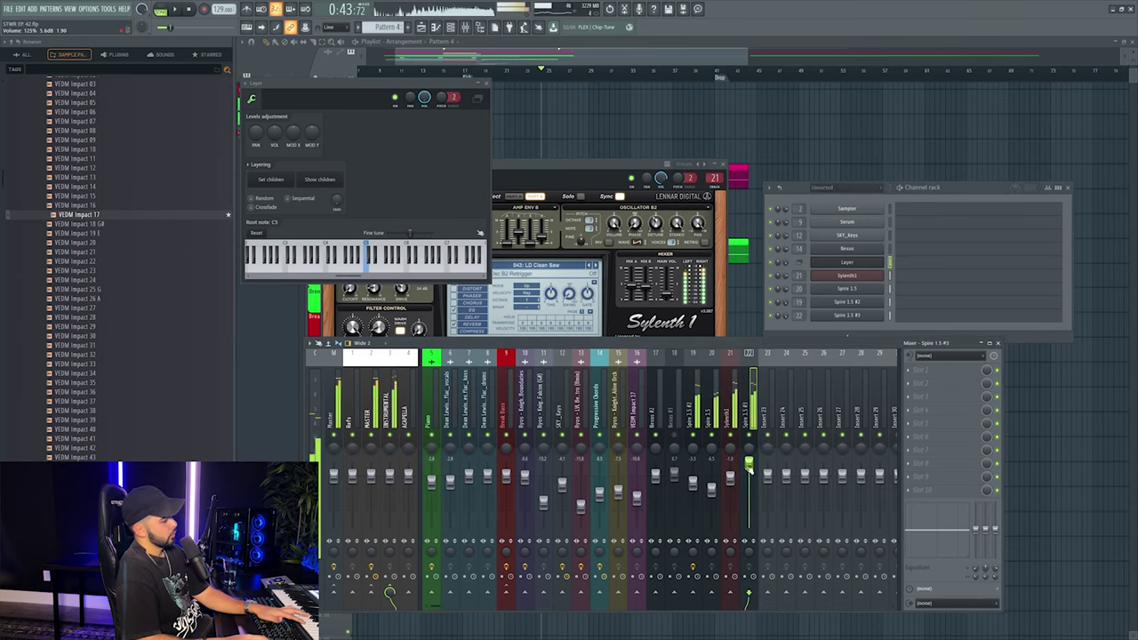
click(851, 316)
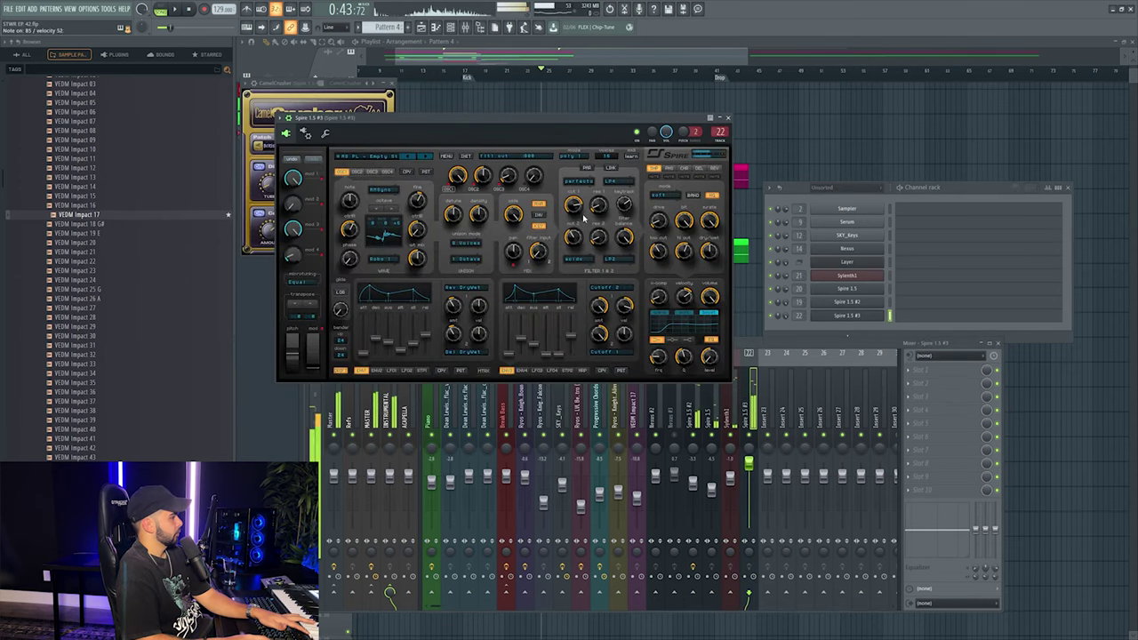
Set the root note of the Spire 1.5 channel to C4.
click(878, 276)
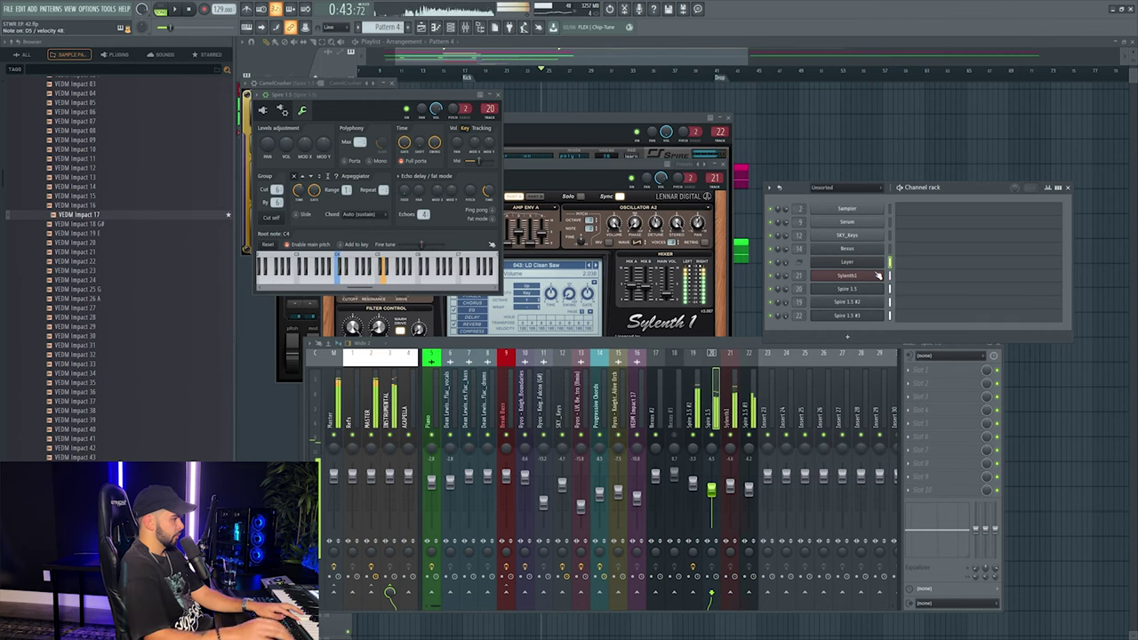
click(798, 288)
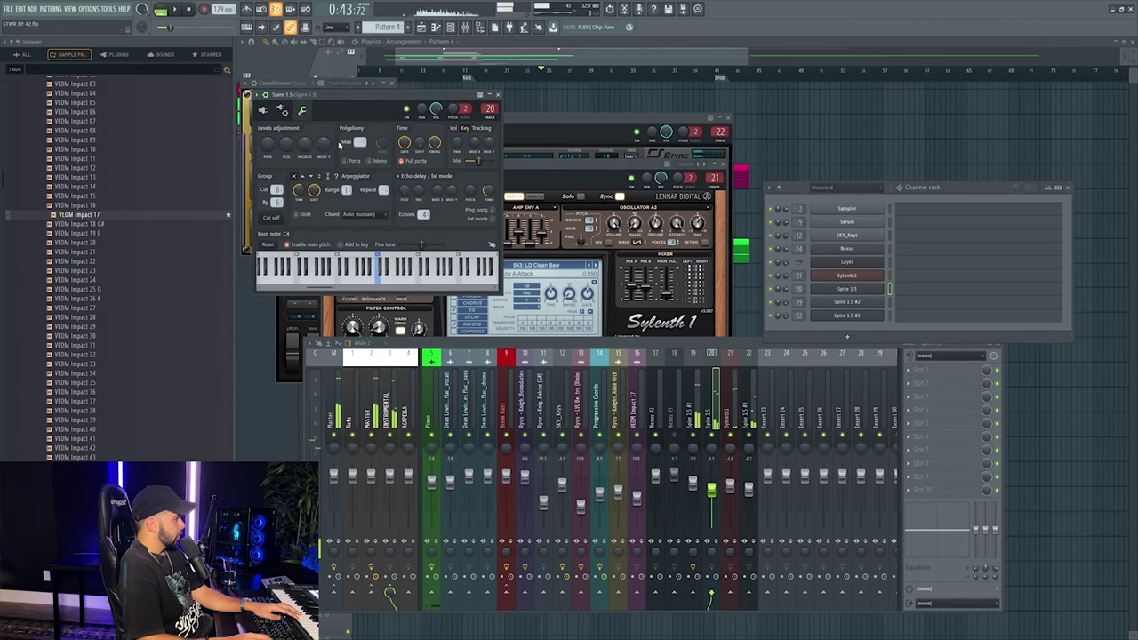
Audition favourite presets across the User Library in Spire 1.5 and load REV_LD - Legacy.
click(264, 111)
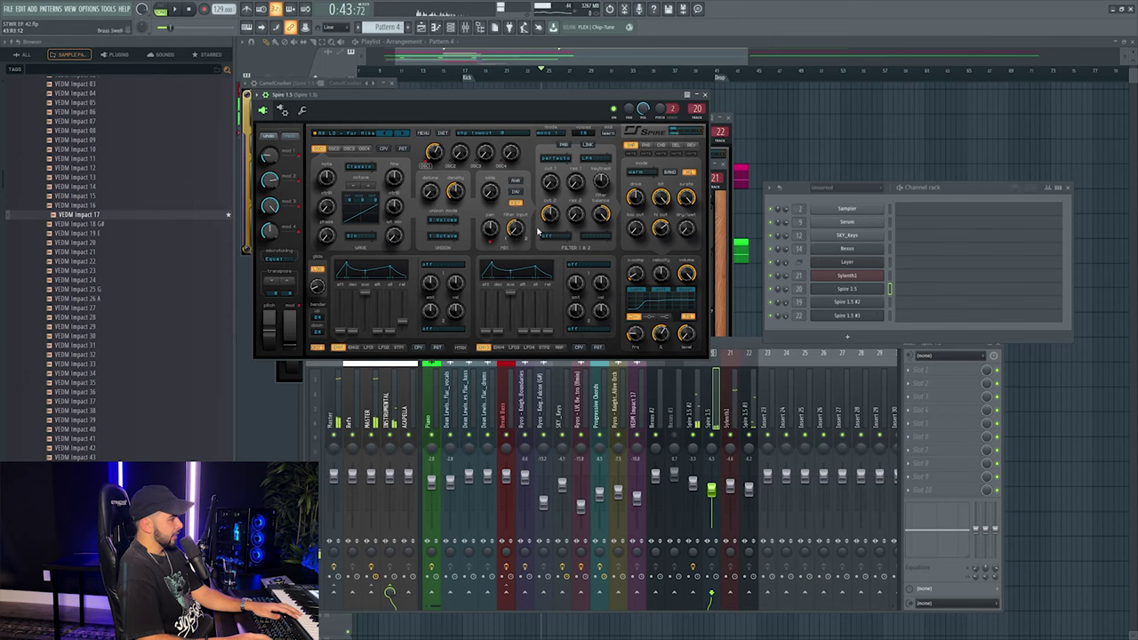
click(363, 135)
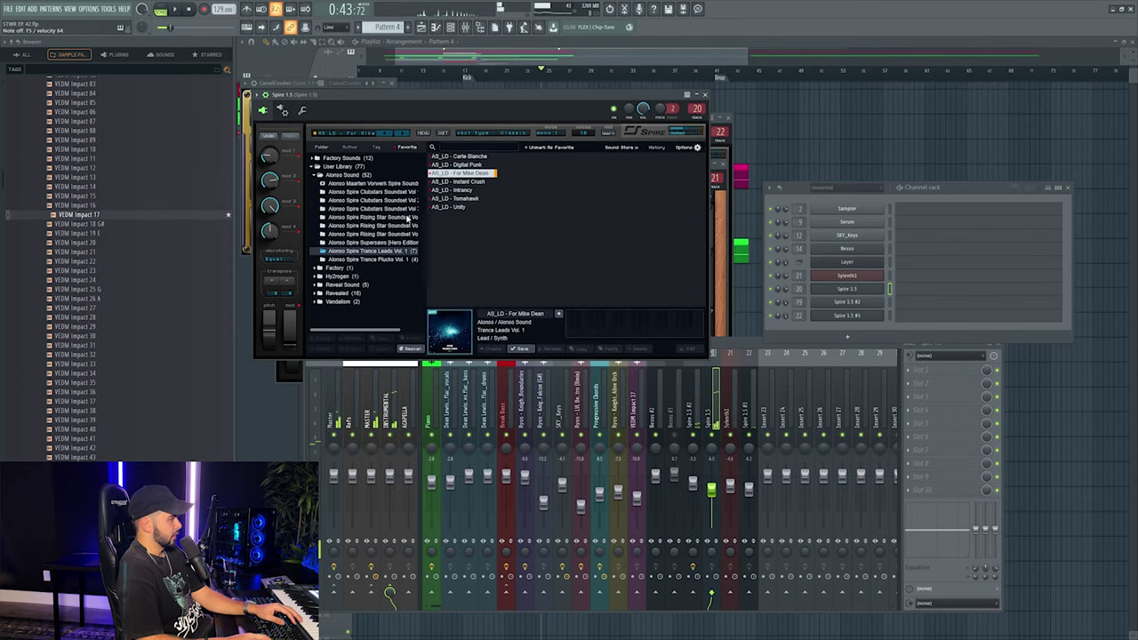
click(357, 167)
click(573, 291)
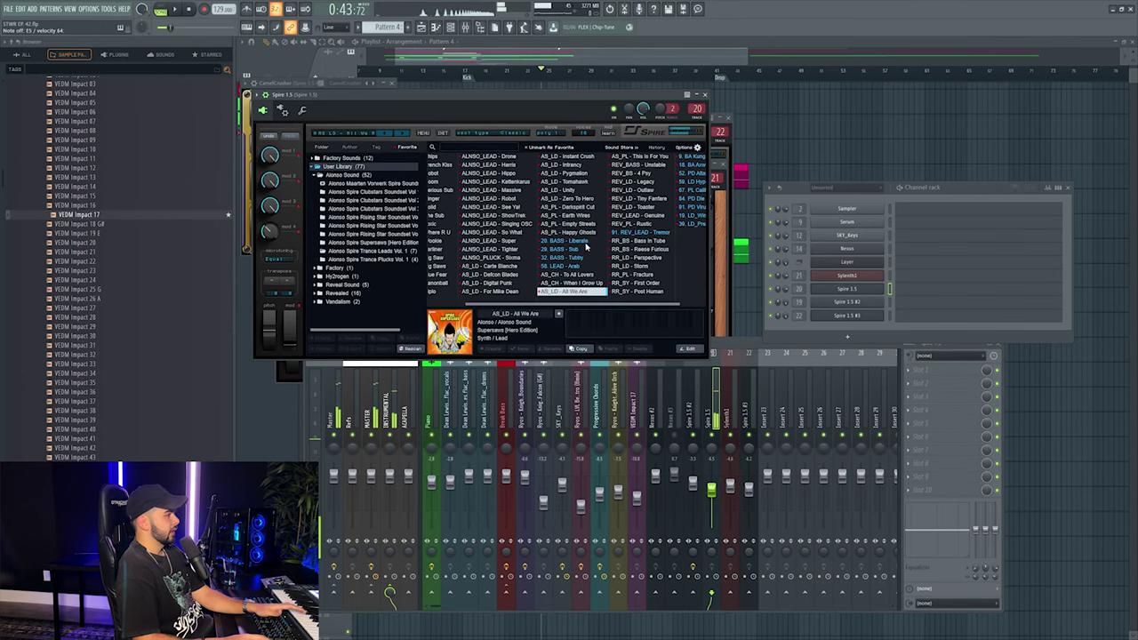
click(636, 156)
click(636, 164)
click(636, 174)
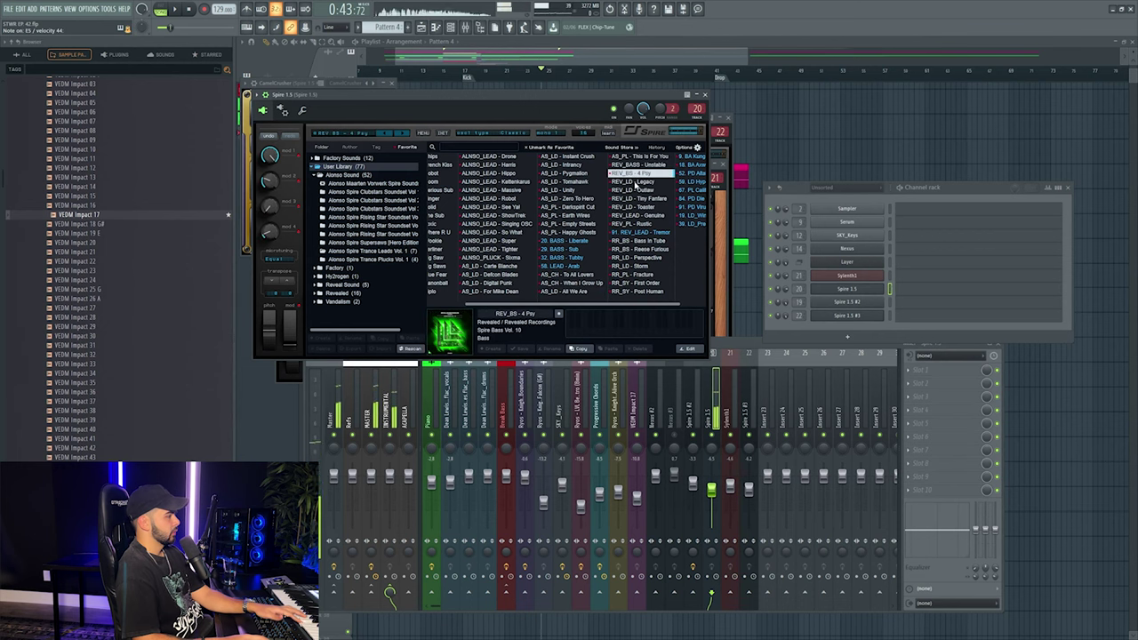
click(636, 182)
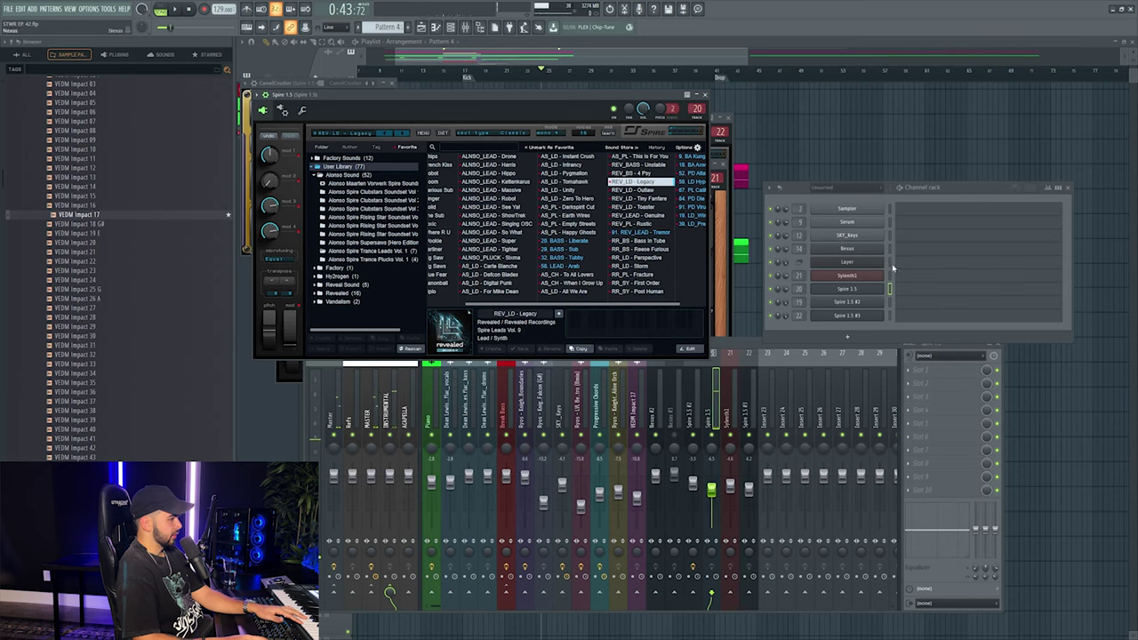
Raise the Spire 1.5 mixer track's level, audition lead presets in its User Library favourites and load AS_LD - Carte Blanche.
click(711, 488)
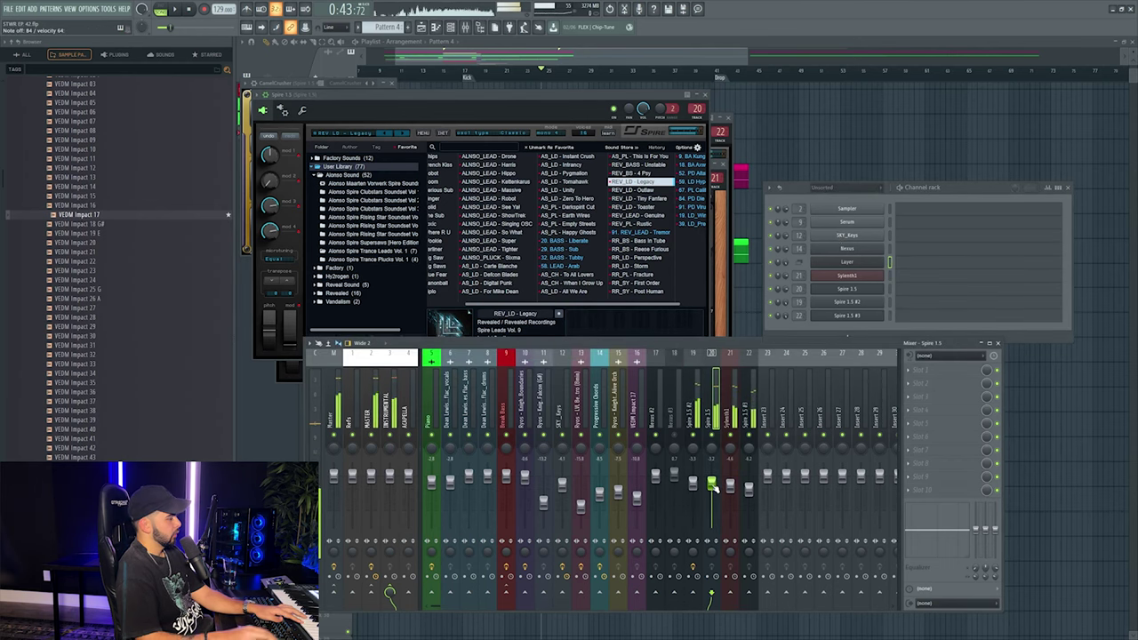
scroll(711, 478, up, 5)
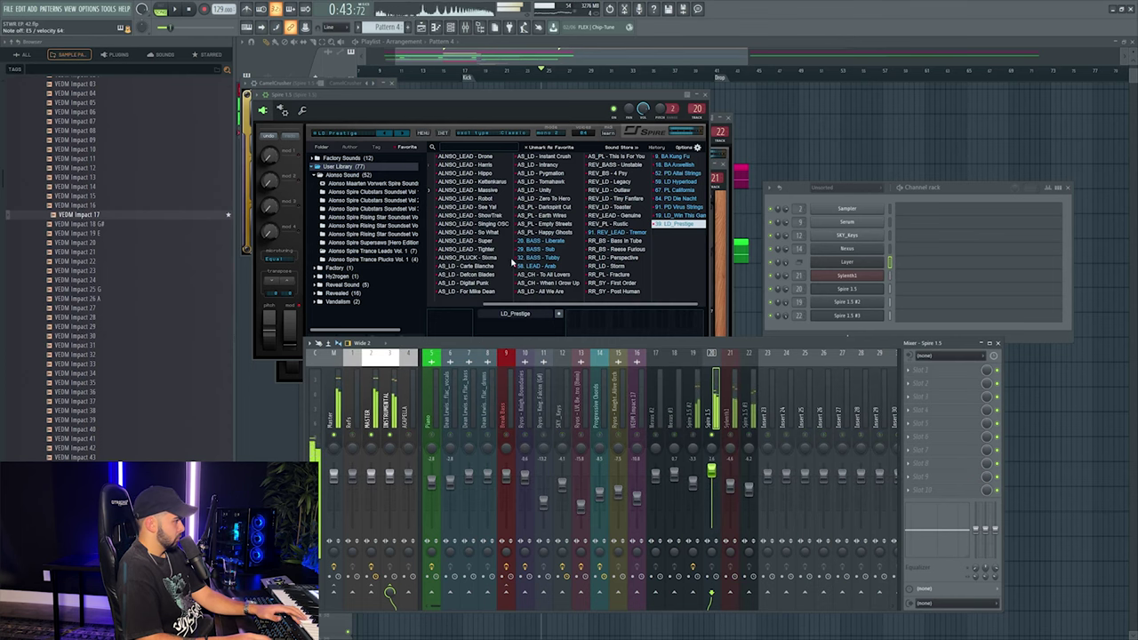
click(569, 173)
key(Up)
key(Up)
key(Up)
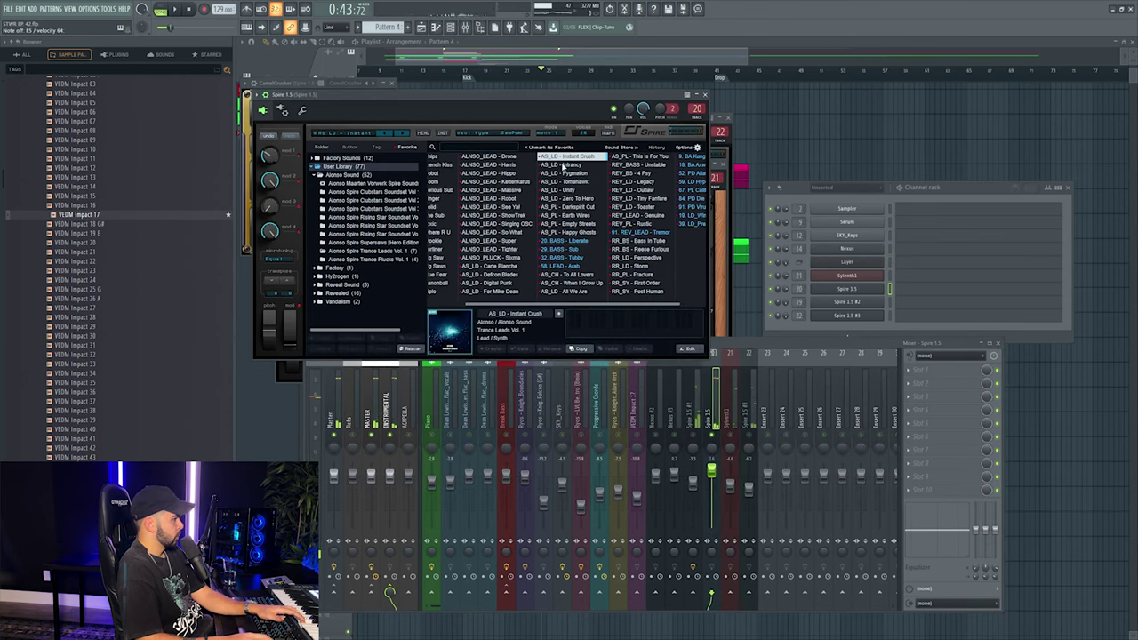
click(524, 282)
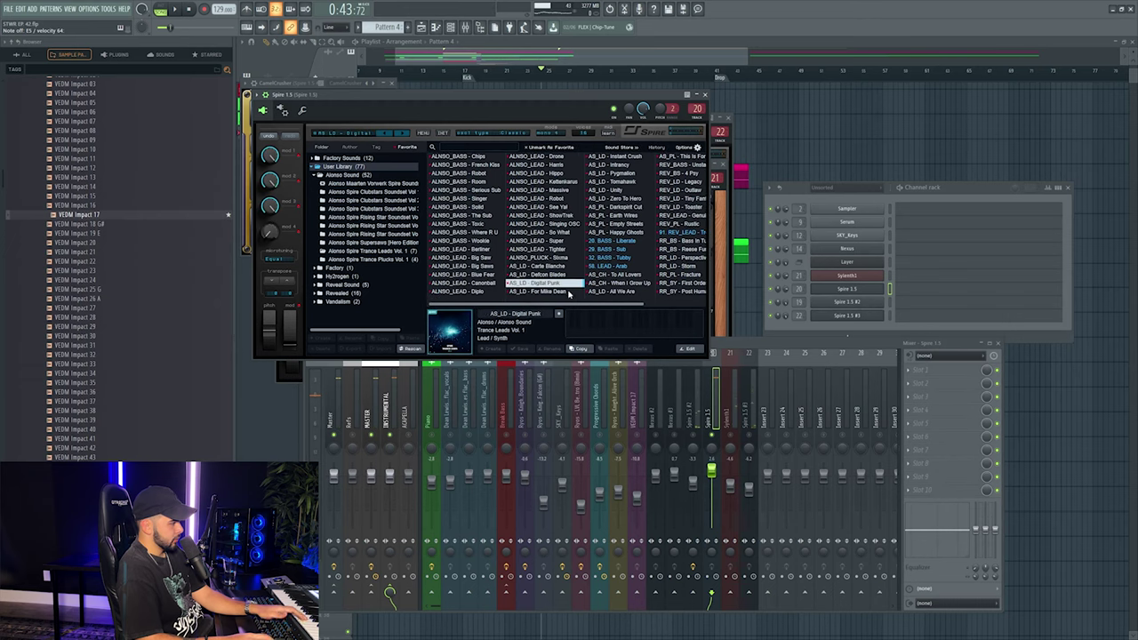
click(542, 266)
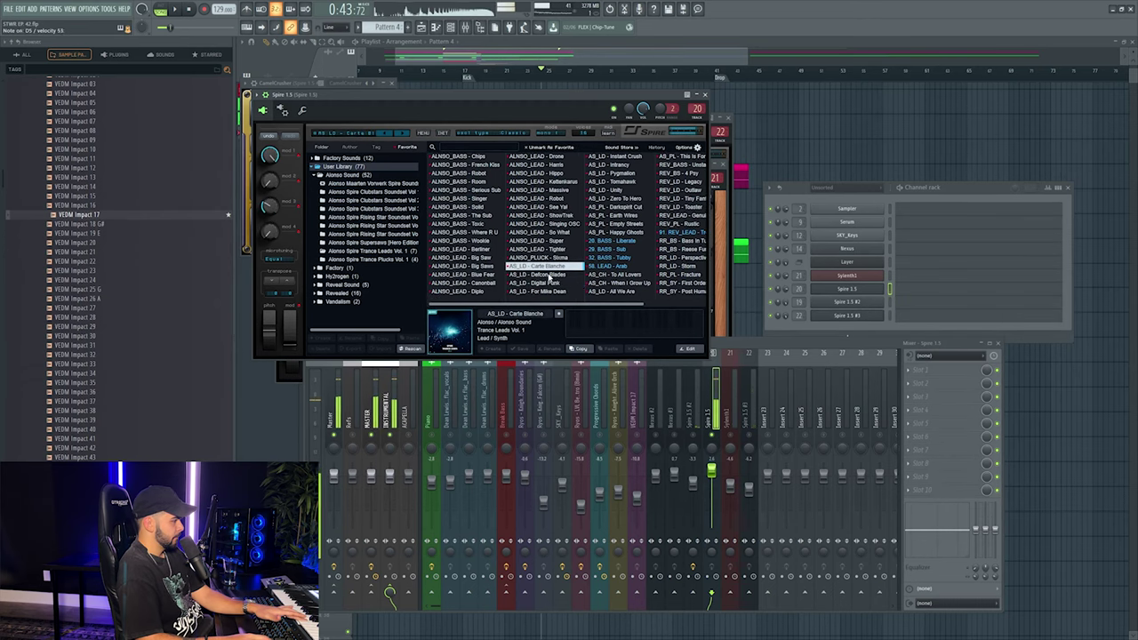
Set the Spire 1.5 mixer track to 2.5 dB and compare its level with the other lead layer tracks.
click(724, 435)
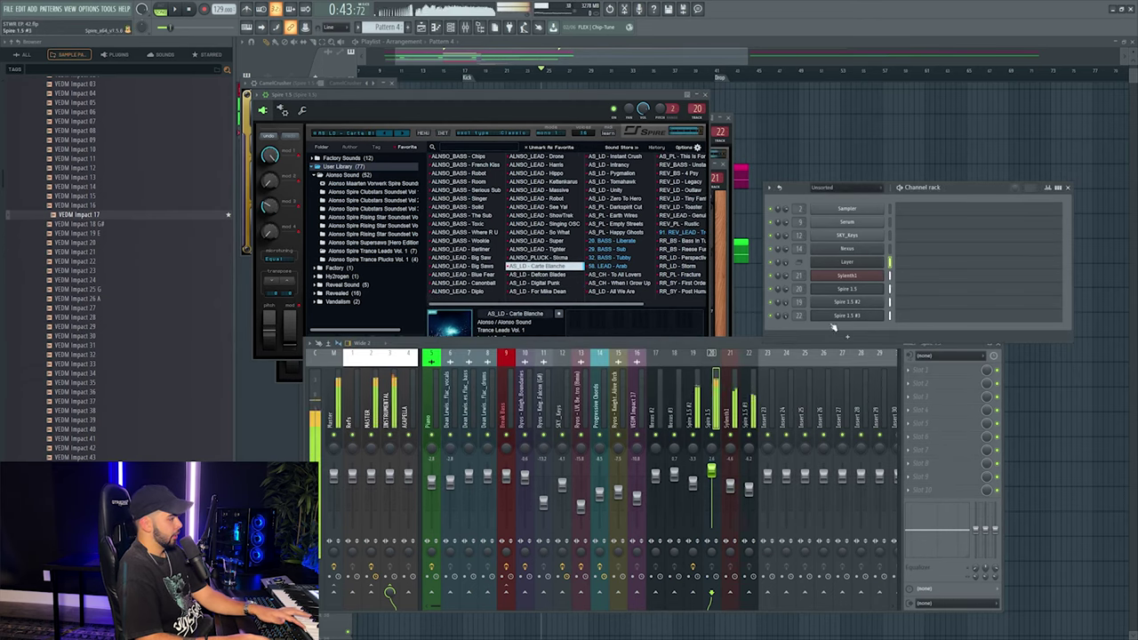
drag(717, 478, 716, 468)
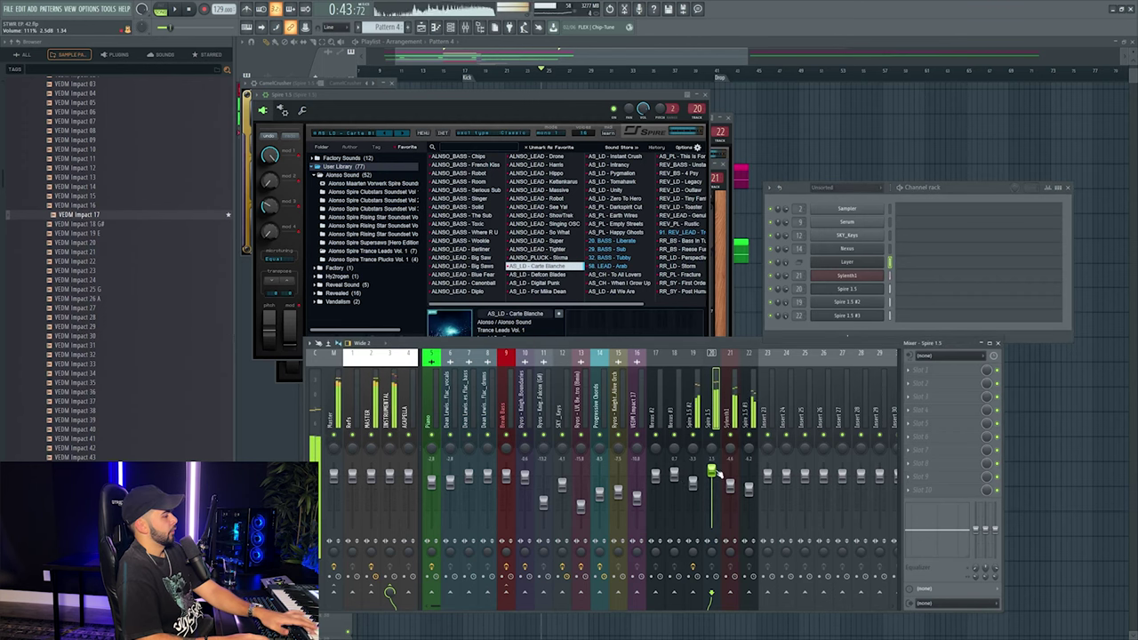
click(749, 422)
click(714, 420)
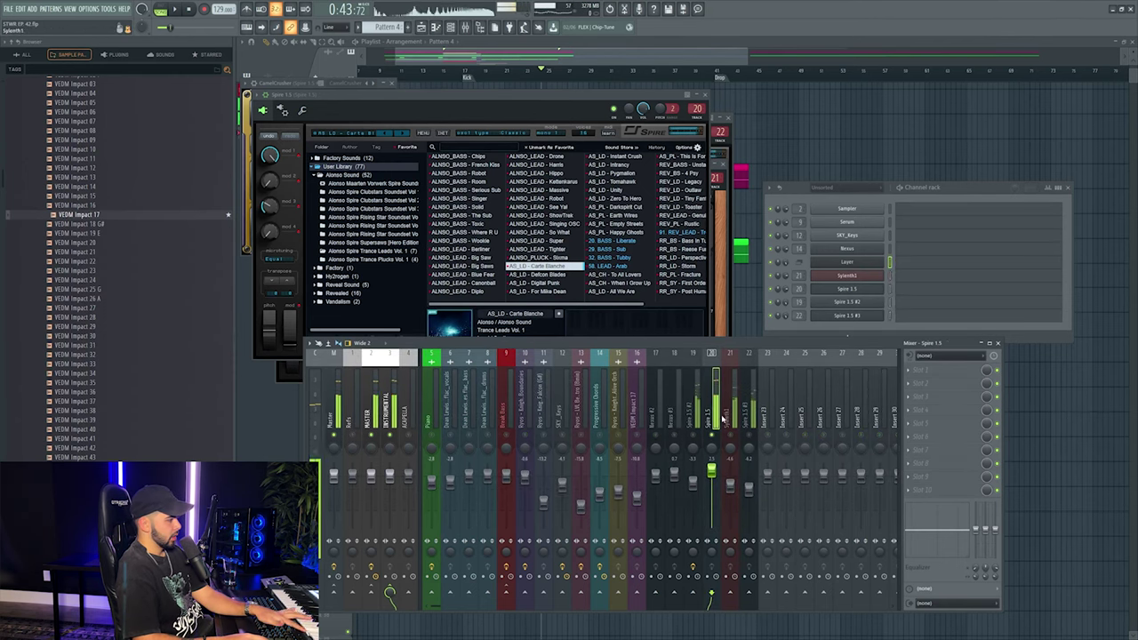
click(751, 423)
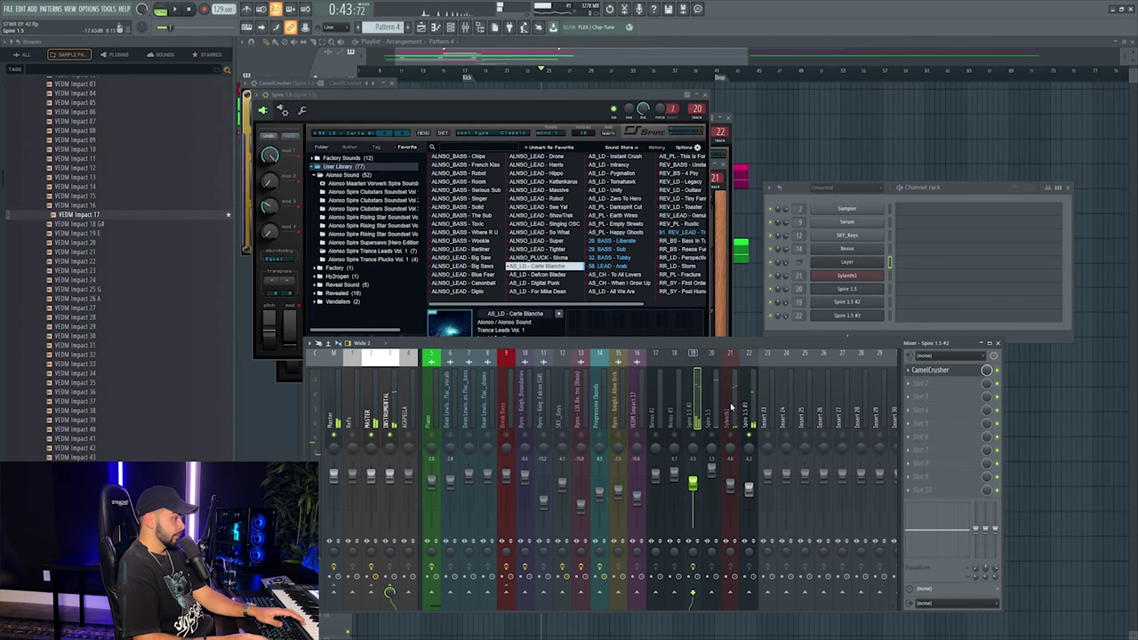
Browse the Alonso Sound favourites in Spire 1.5 #3 for an alternative preset.
click(853, 316)
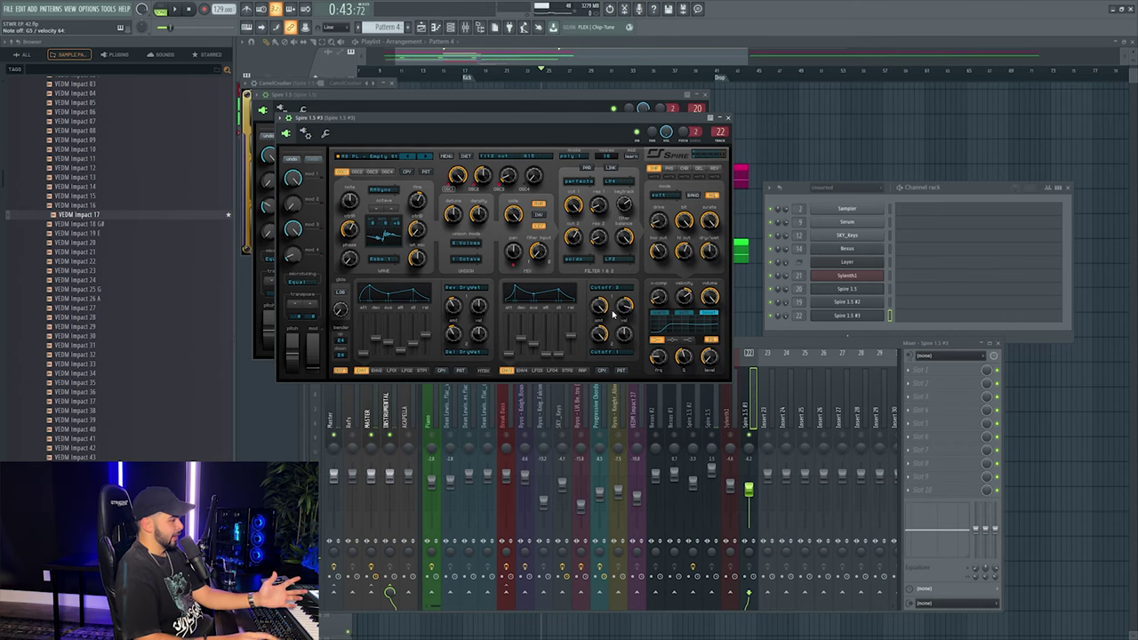
click(360, 156)
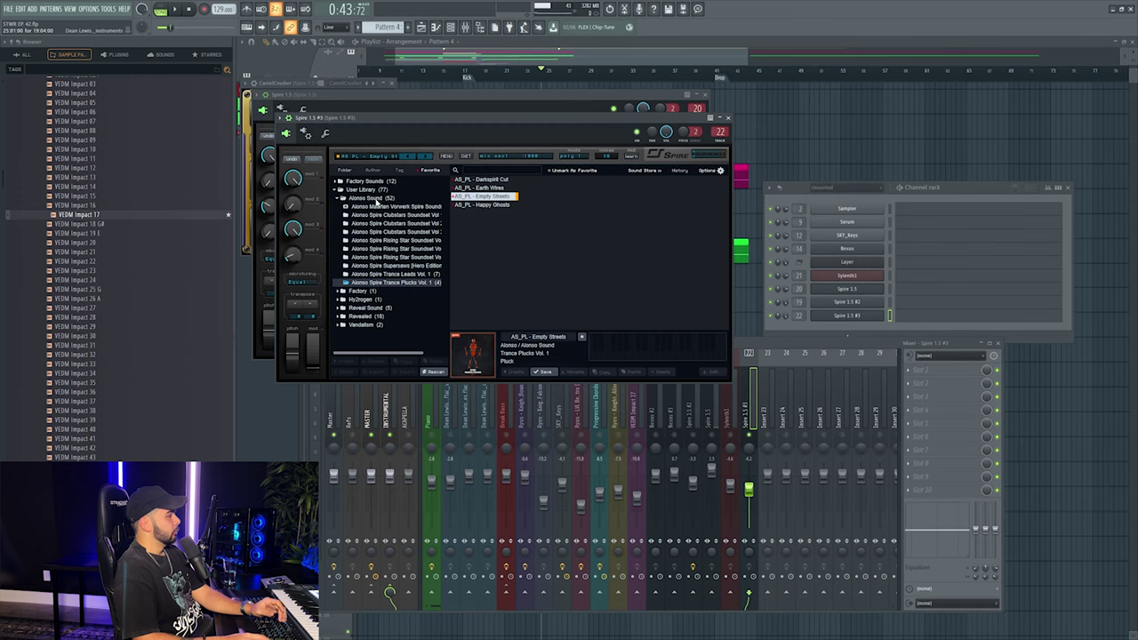
click(373, 199)
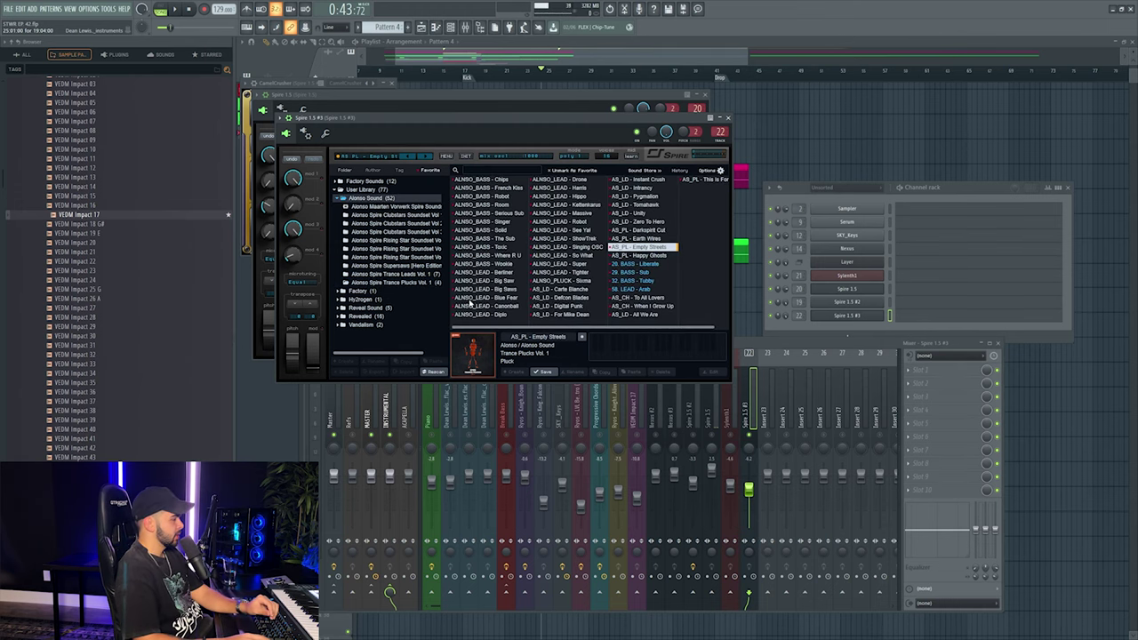
scroll(531, 198, down, 3)
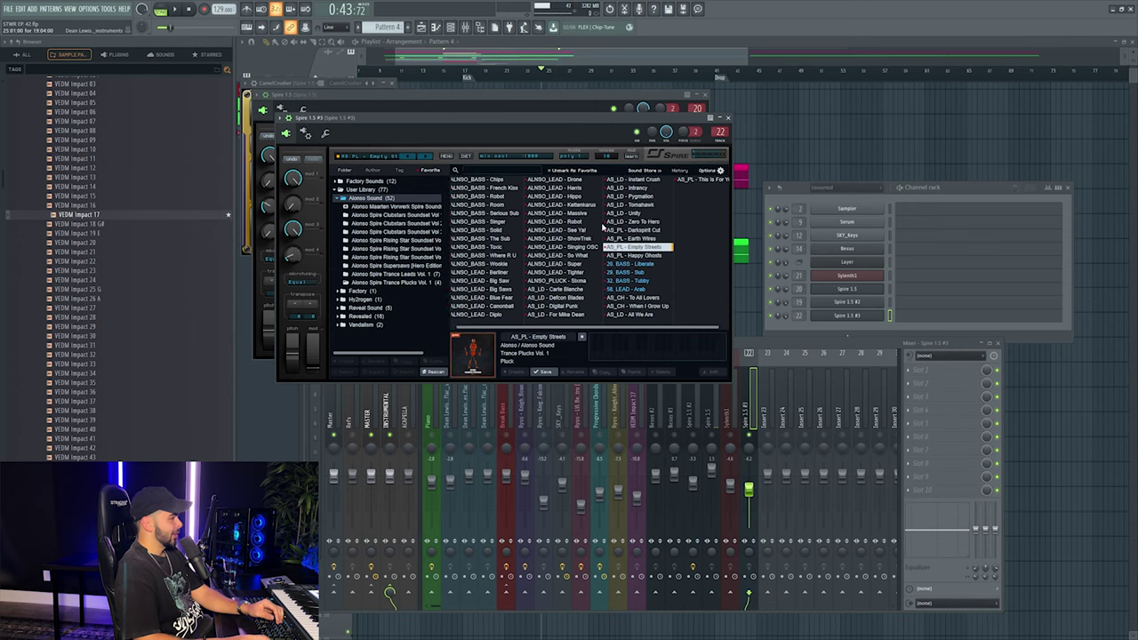
Raise the level of mixer track 22, which carries the Serum RYOS_LD - Fire layer.
click(751, 477)
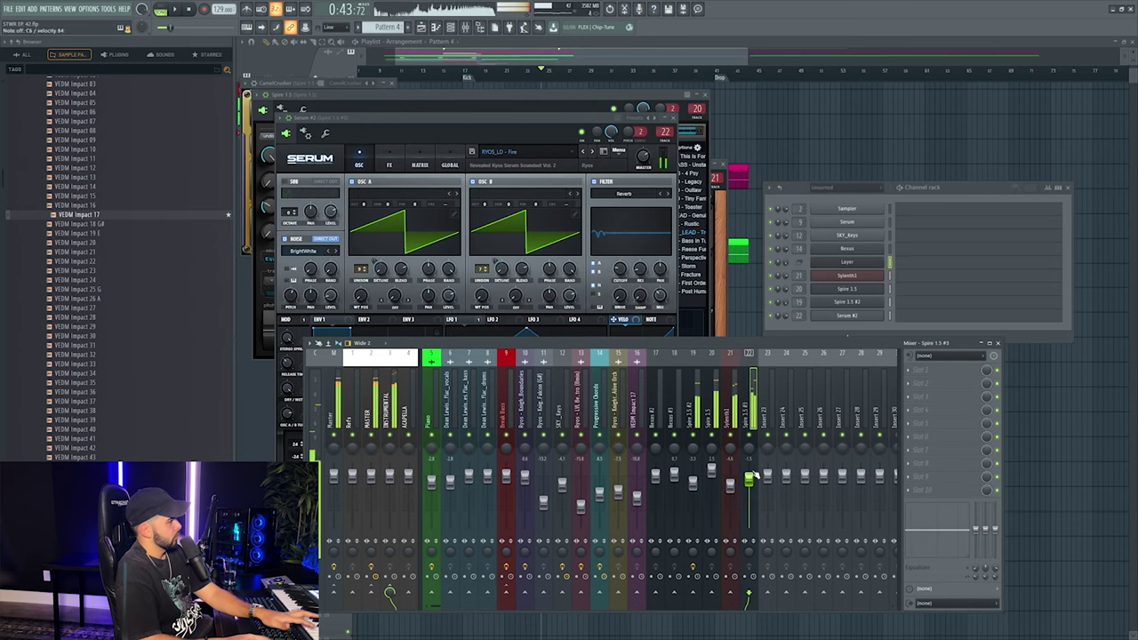
Insert FabFilter Pro-Q 3 in an effect slot on the Spire 1.5 mixer track.
key(F12)
key(F9)
click(718, 411)
click(935, 381)
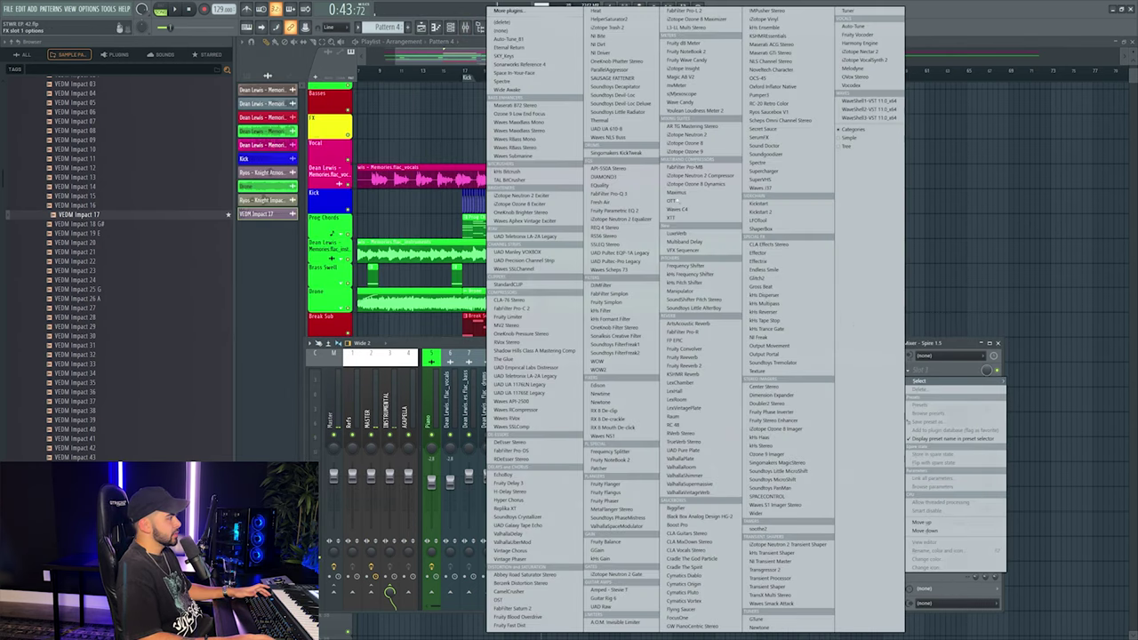
click(622, 194)
Add a low cut band with a 24 dB/oct slope at about 157 Hz in the Spire 1.5 track's Pro-Q 3.
double_click(433, 267)
click(360, 404)
click(358, 339)
click(357, 416)
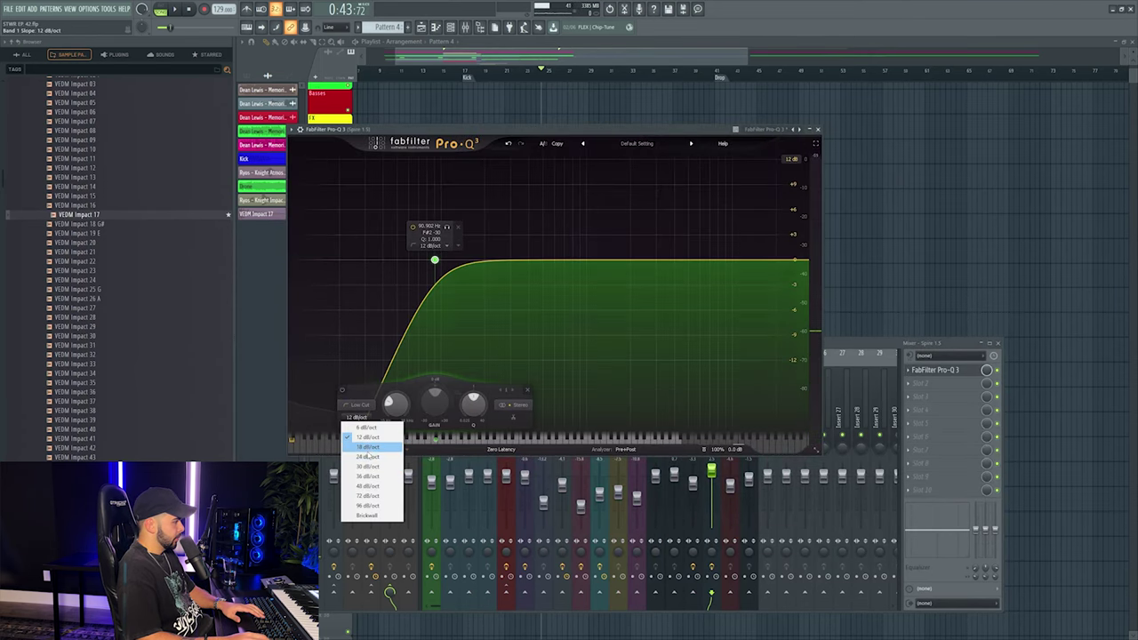
click(372, 468)
drag(435, 259, 470, 260)
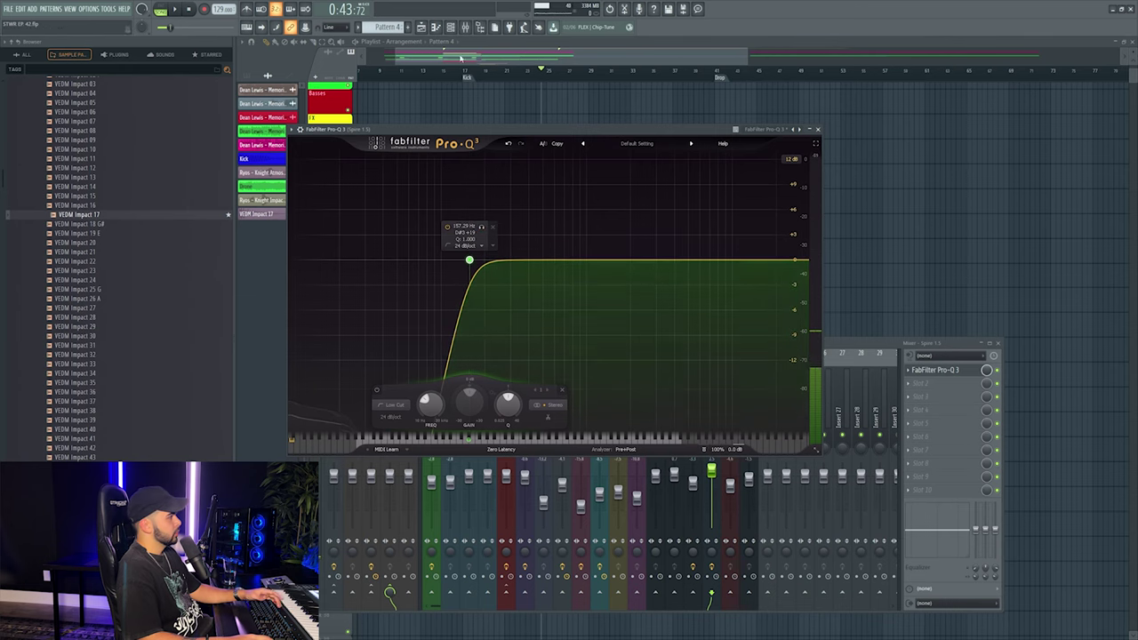
Clear the plugin windows, bring back the channel rack and mixer, and play a short stretch of the arrangement.
click(465, 27)
key(F12)
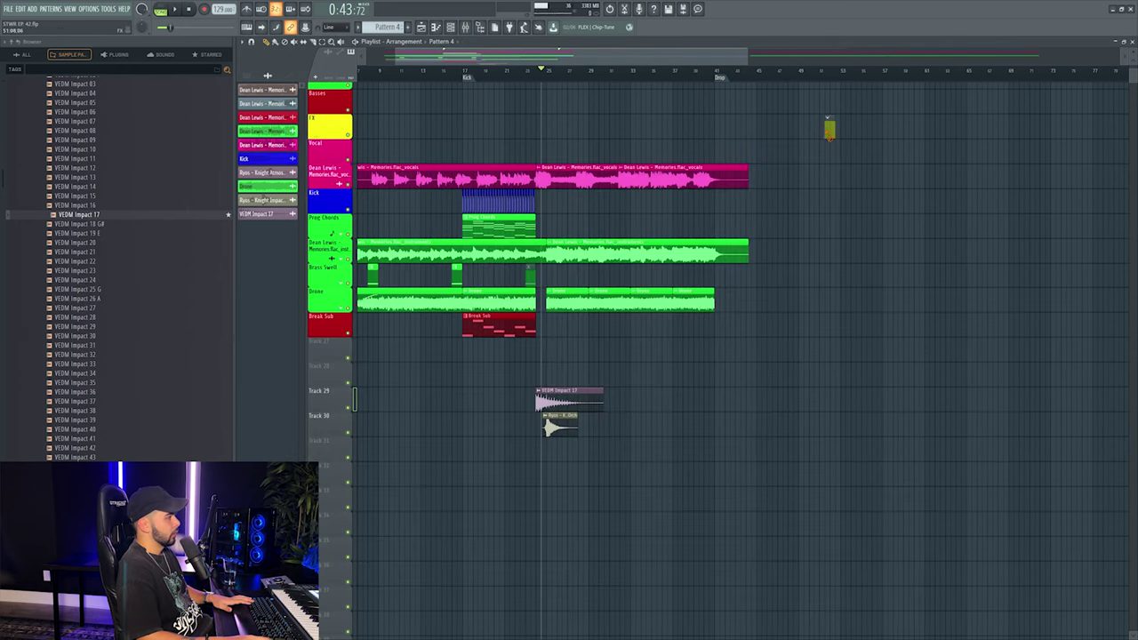
click(463, 26)
click(450, 27)
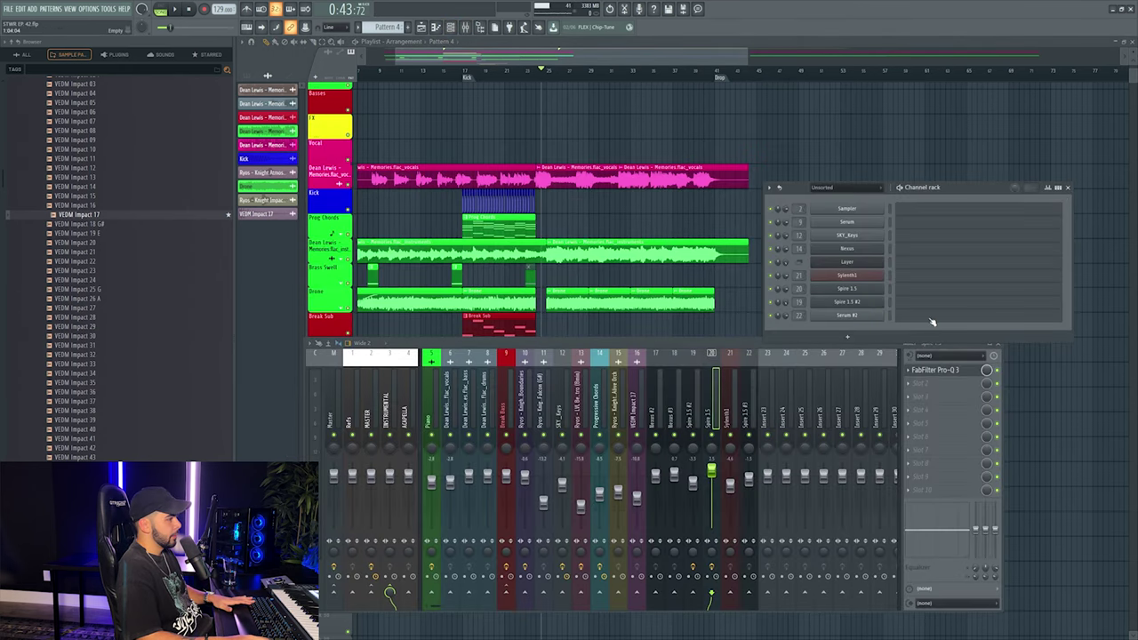
click(682, 409)
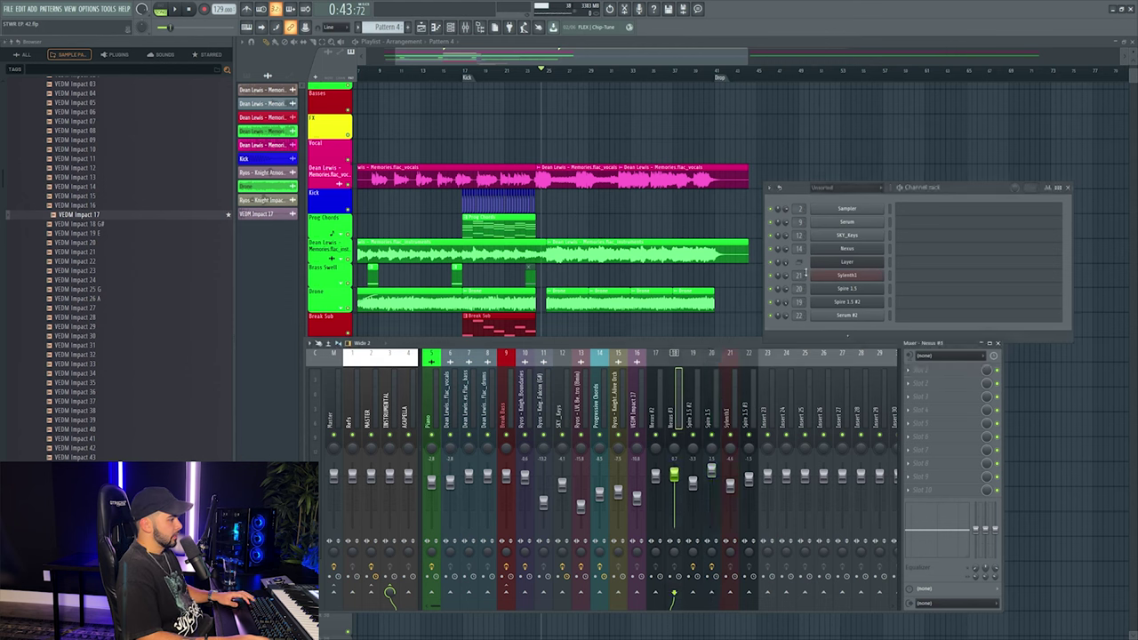
click(712, 404)
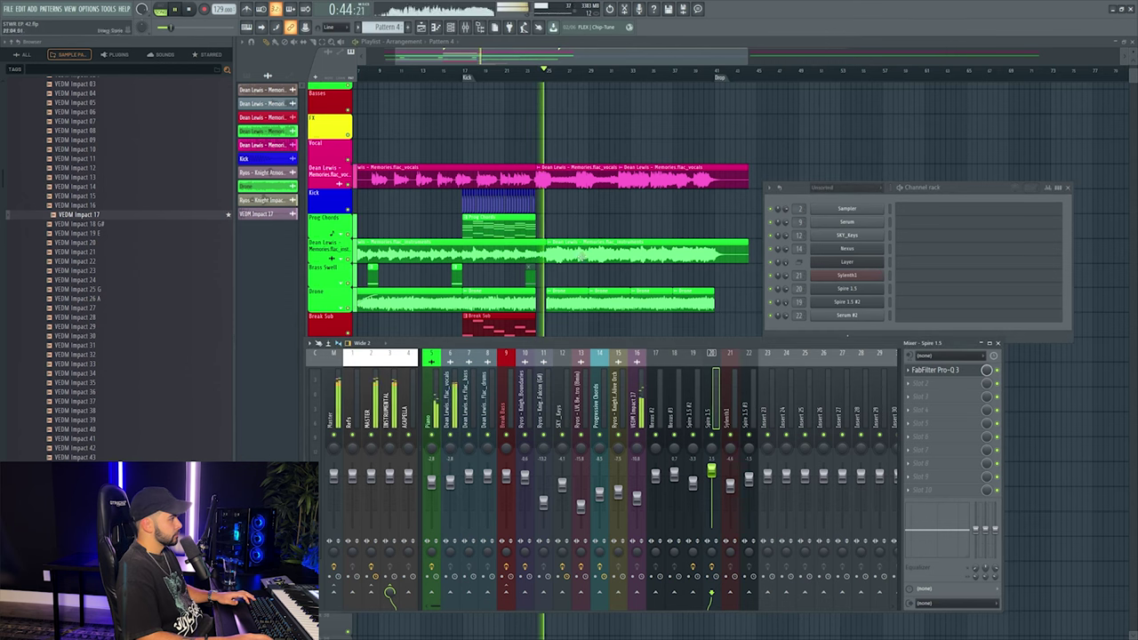
key(space)
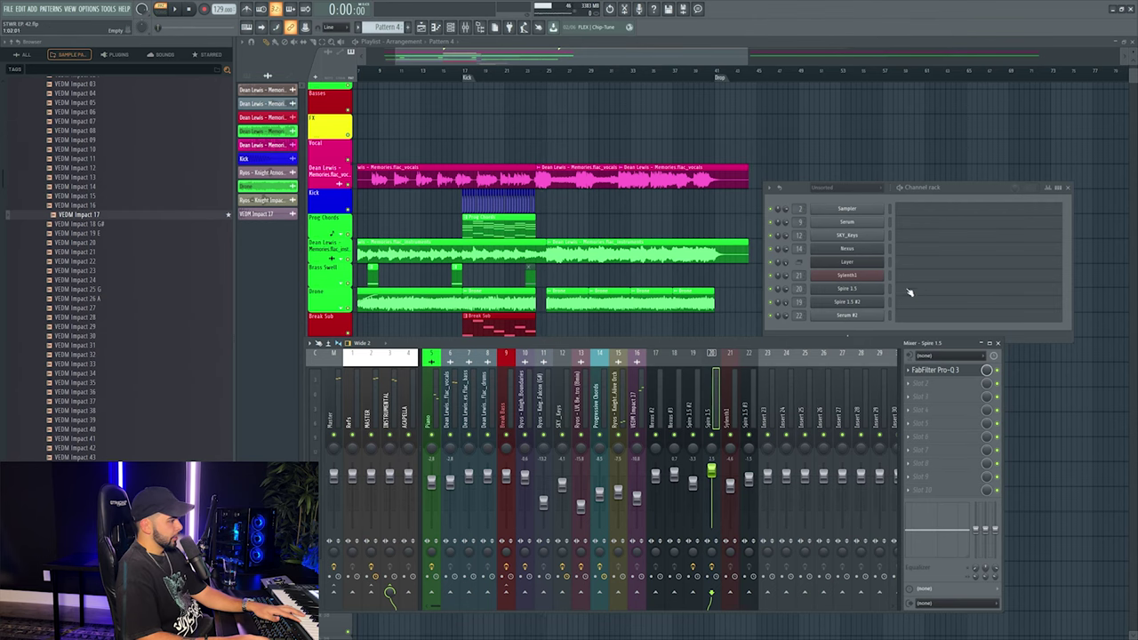
Start adding another instrument on the empty Insert 23 mixer track.
click(766, 411)
right_click(766, 414)
click(853, 407)
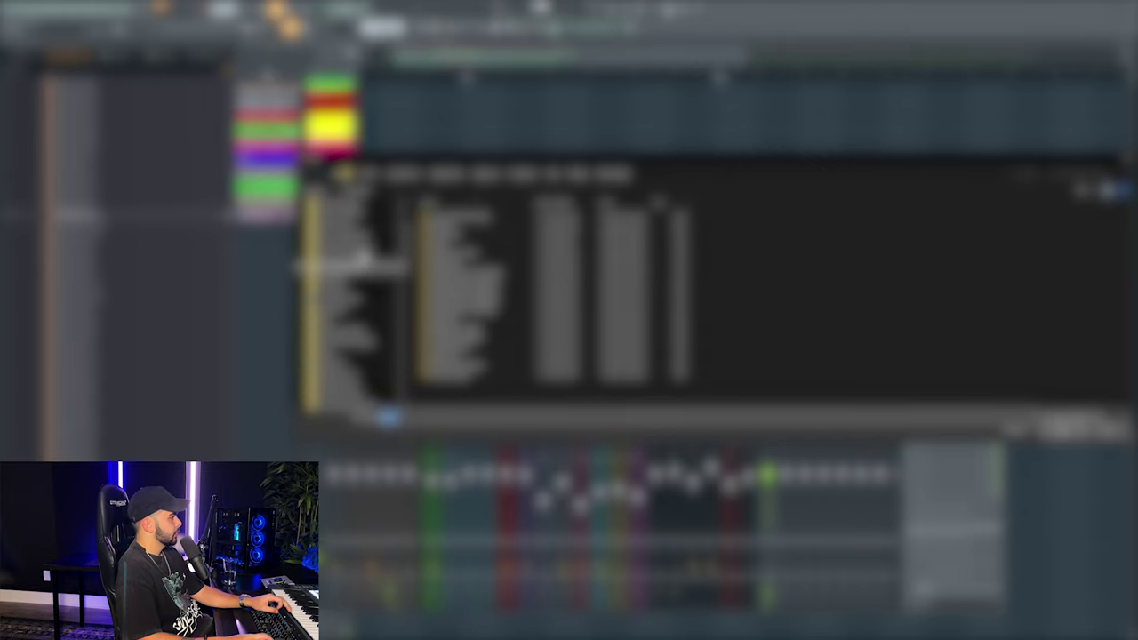
click(355, 266)
double_click(464, 229)
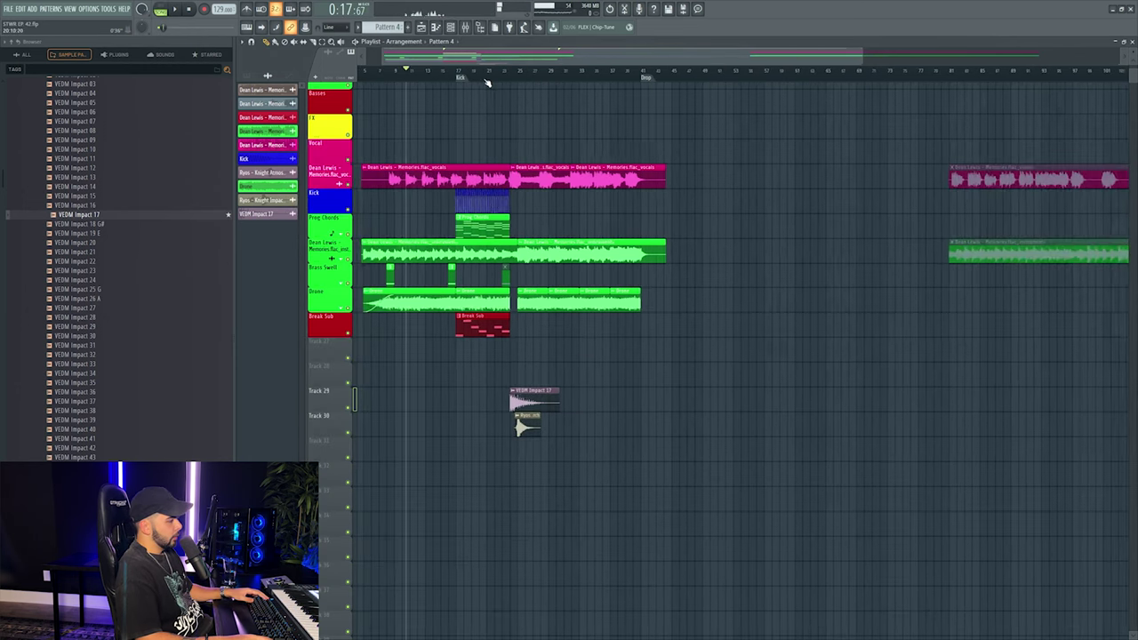
Play the arrangement from just before the VEDM Impact 17 clip and open the mixer.
scroll(484, 81, up, 3)
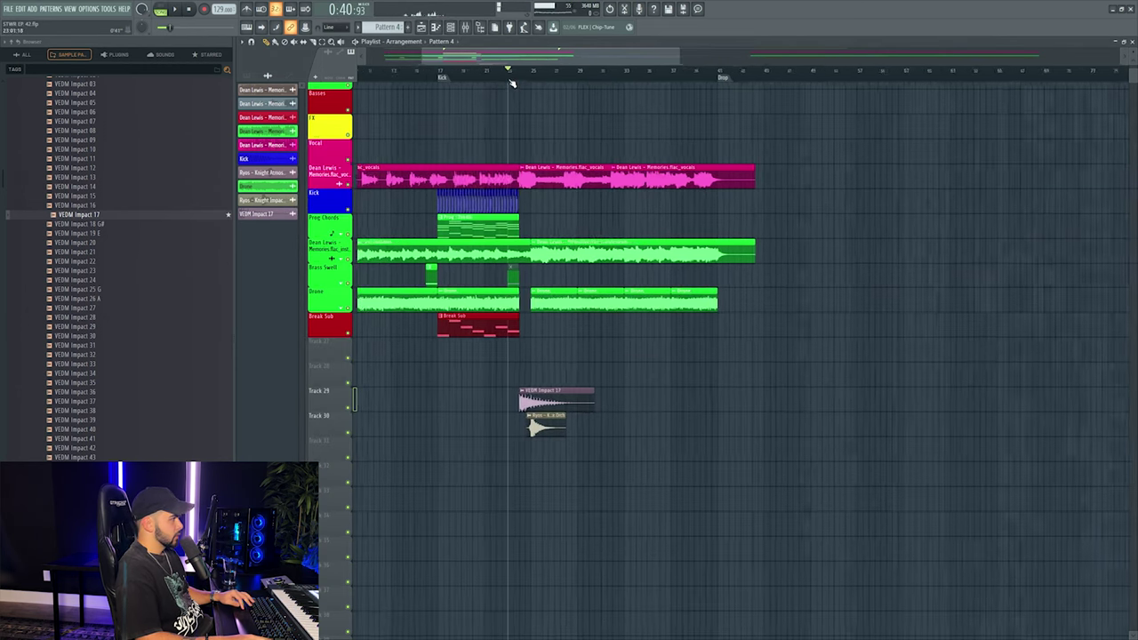
click(525, 390)
click(554, 358)
key(space)
key(F9)
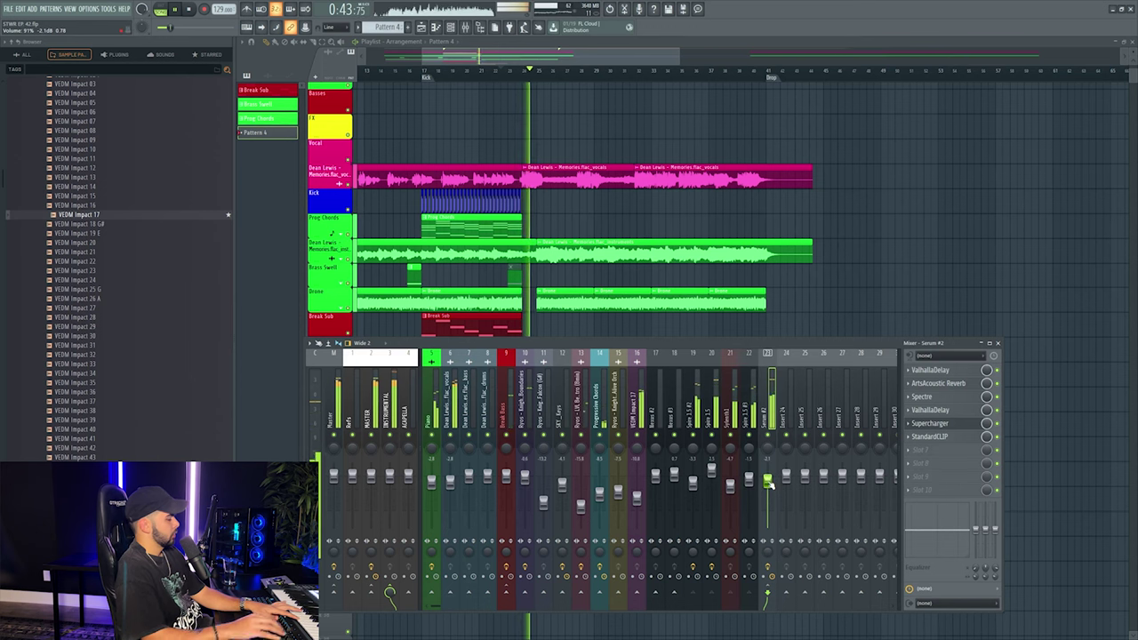
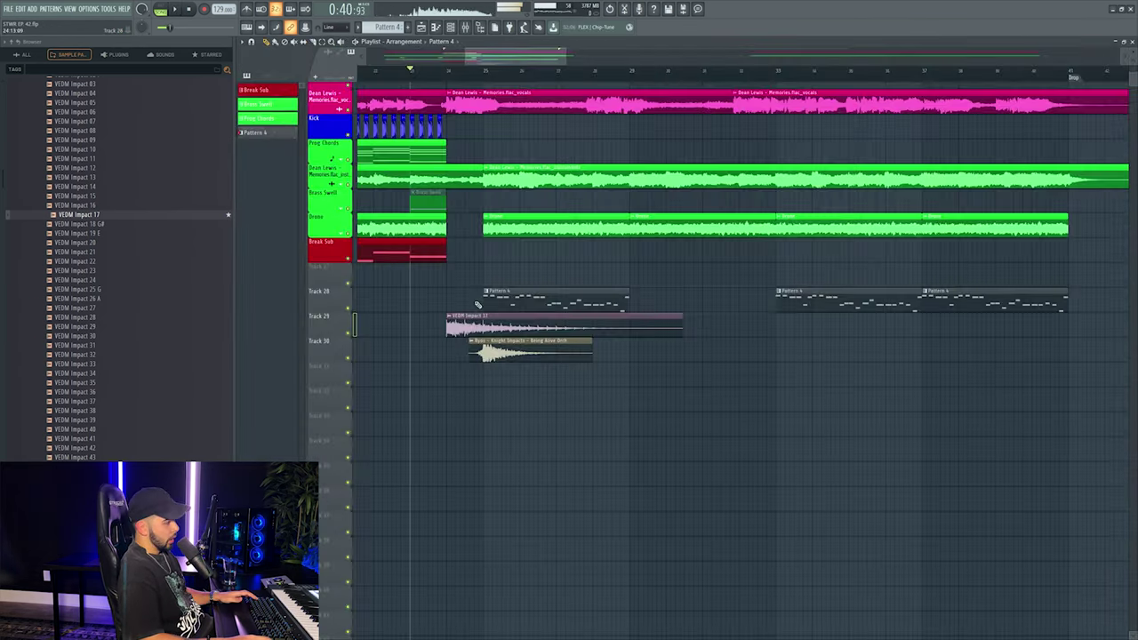
Place a Pattern 4 clip at bar 25 on Track 28 and make it a unique pattern.
drag(480, 303, 654, 296)
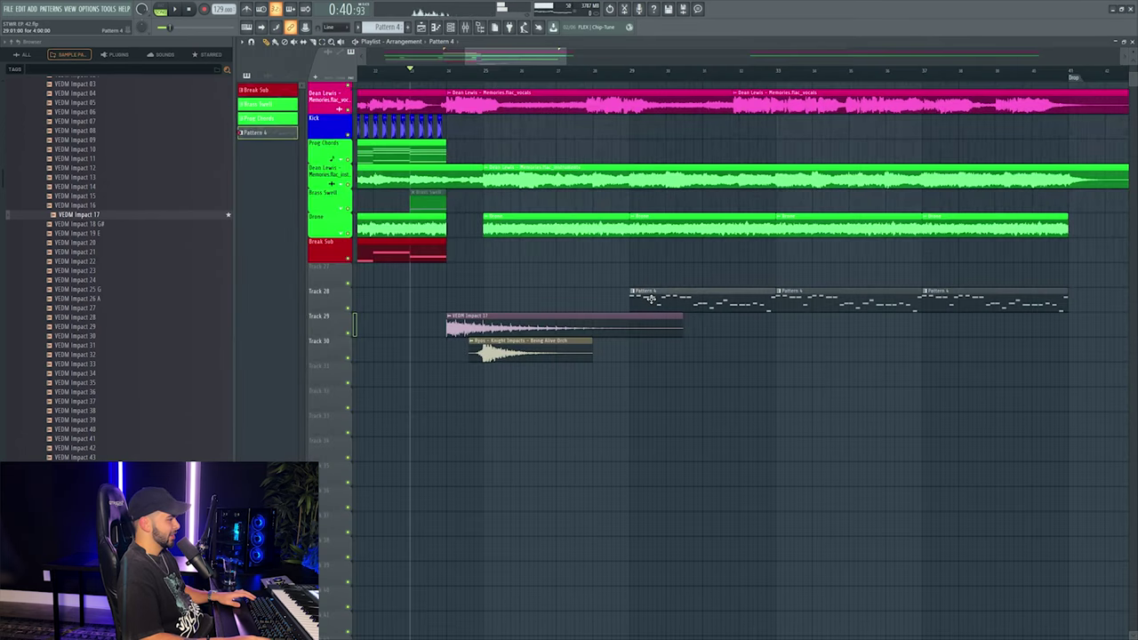
click(508, 299)
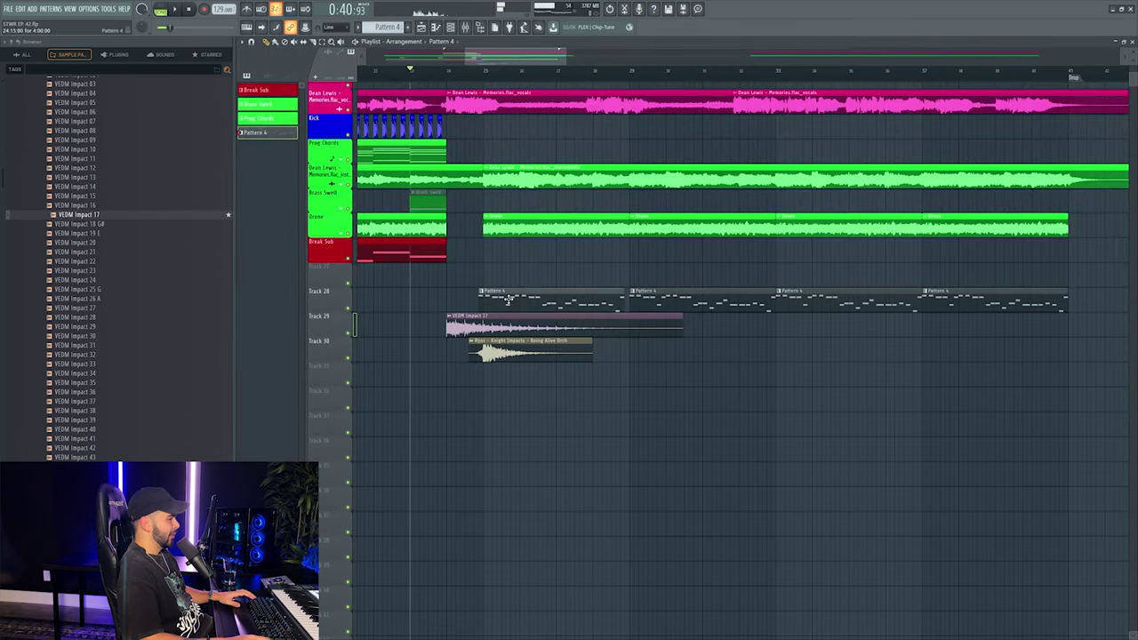
click(487, 292)
click(505, 365)
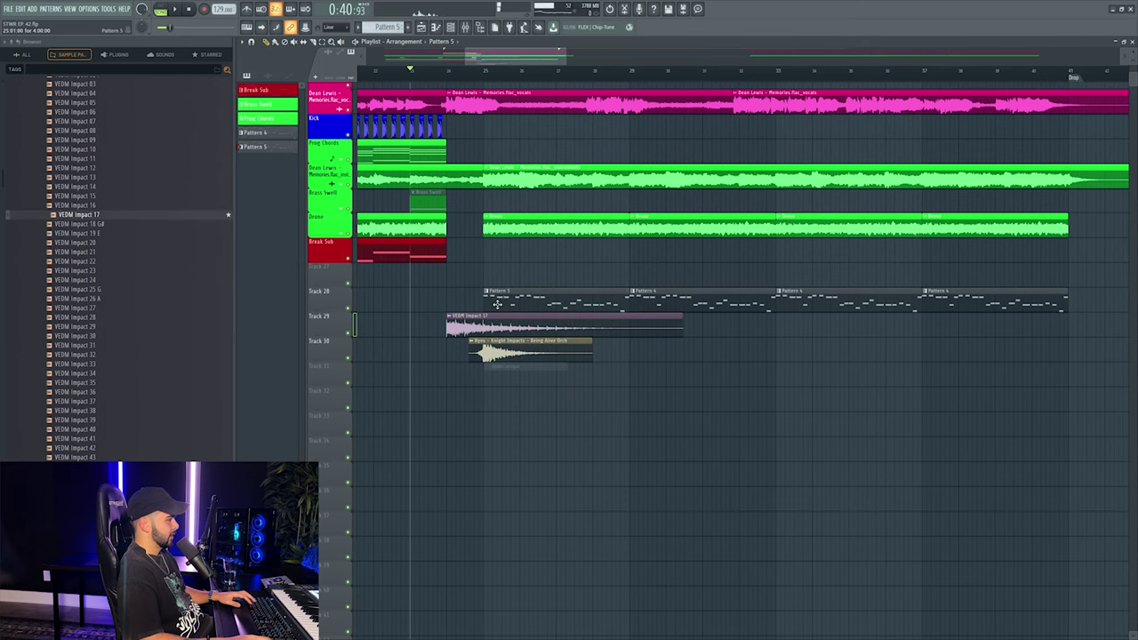
Open the Layer notes of the unique pattern at bar 25 in the piano roll.
double_click(491, 301)
scroll(444, 61, right, 2)
scroll(442, 62, left, 2)
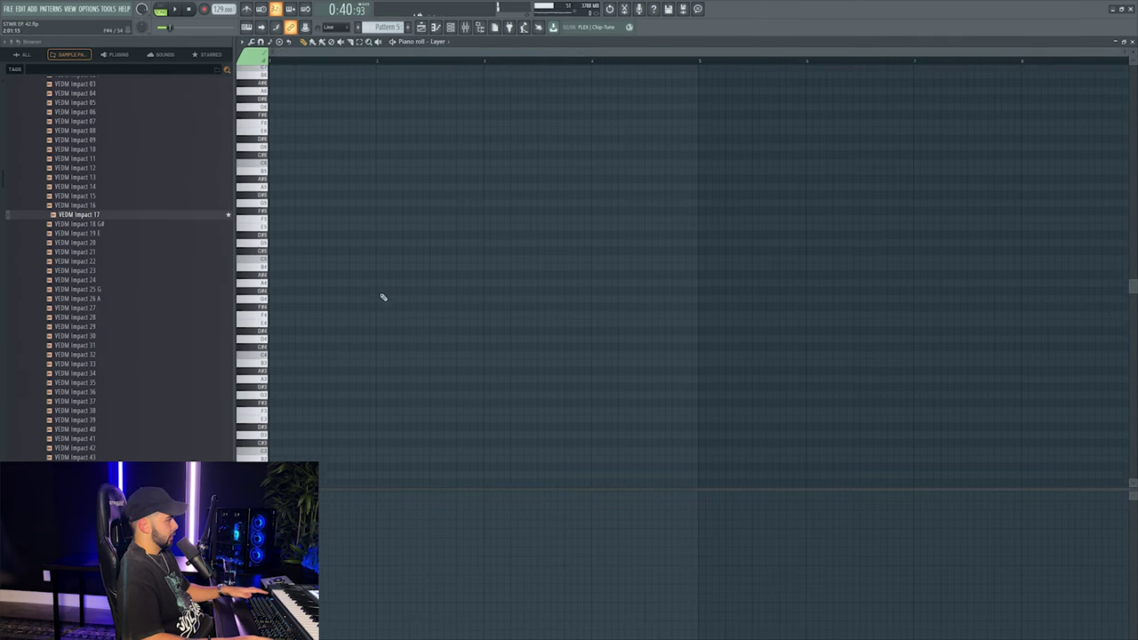
key(F5)
click(450, 27)
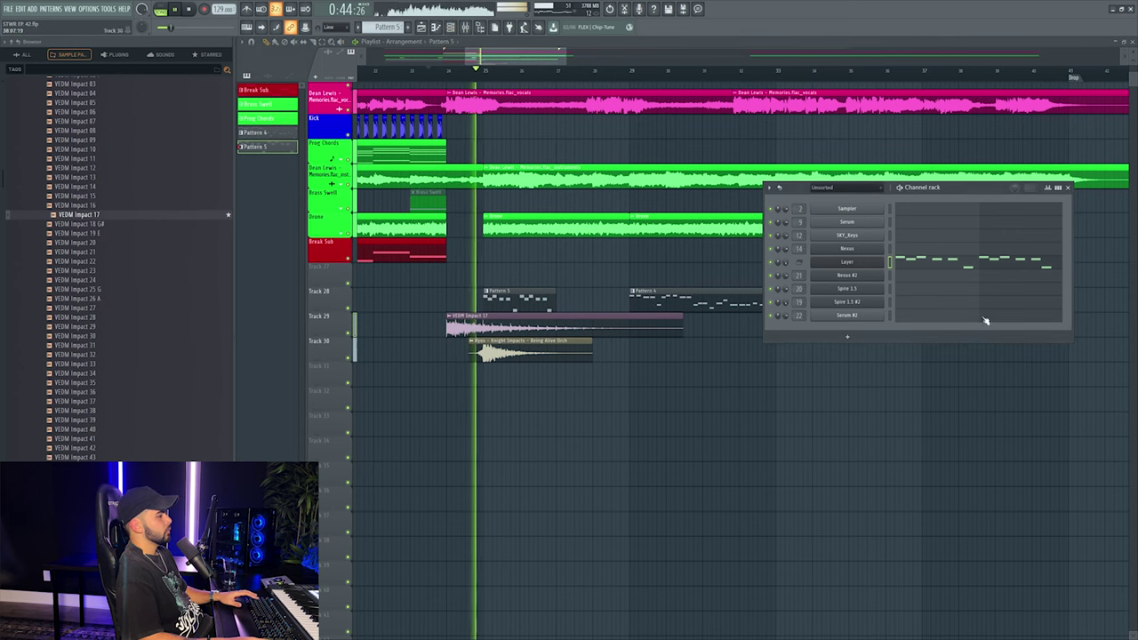
click(985, 320)
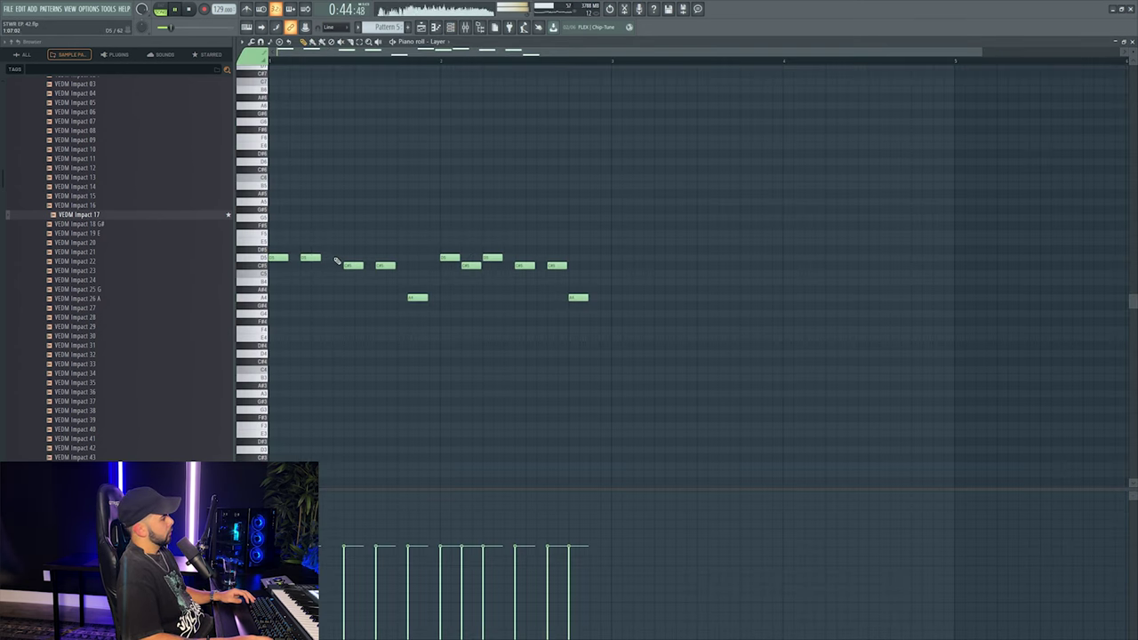
Replace the two C#5 notes and the A4 note in bar 1 with two E5 notes and an F#5, placed slightly earlier.
key(space)
click(277, 75)
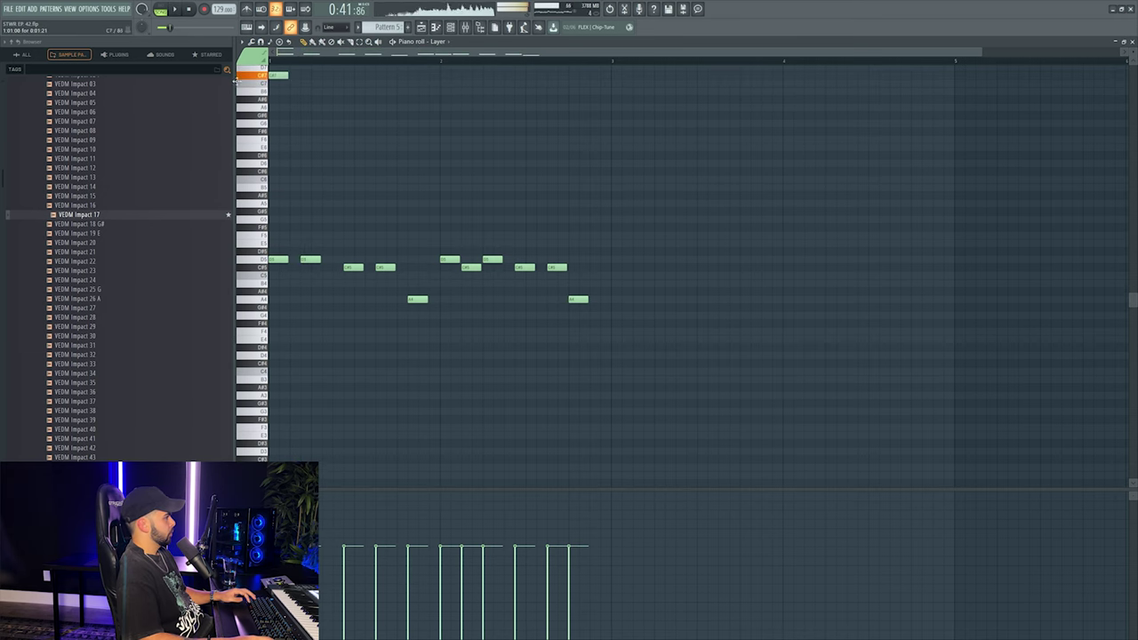
scroll(329, 139, up, 1)
right_click(353, 272)
right_click(391, 272)
click(342, 248)
click(374, 248)
right_click(418, 304)
click(402, 232)
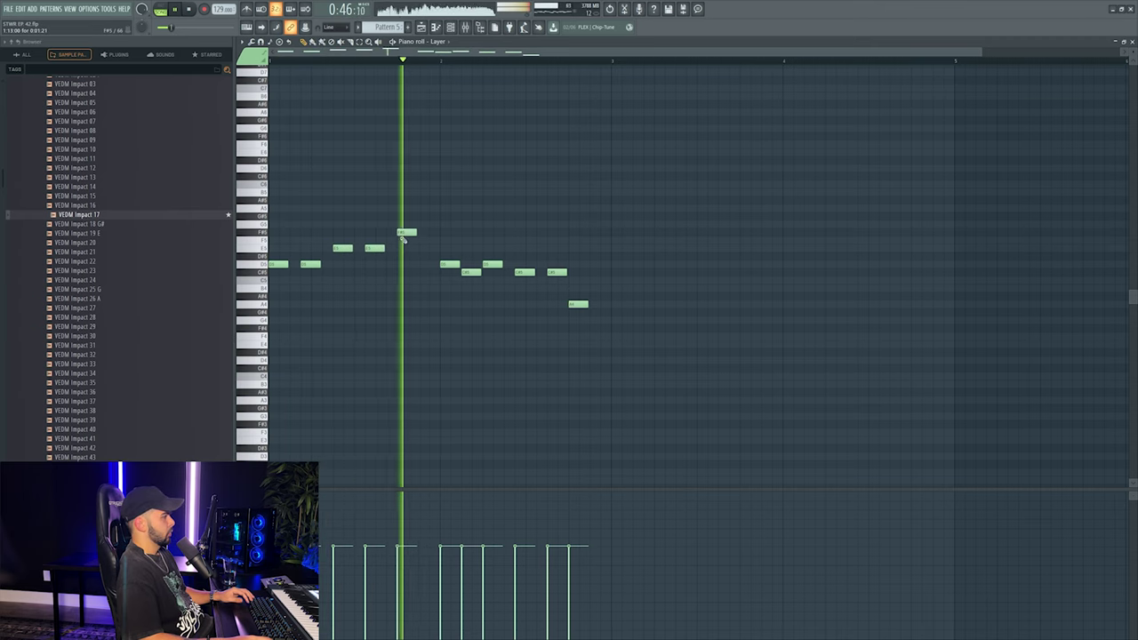
Add A4 and B4 notes after the F#5, removing the D5 and C#5 notes at the start of bar 2.
drag(422, 281, 427, 288)
key(space)
key(space)
right_click(445, 264)
right_click(472, 272)
click(444, 288)
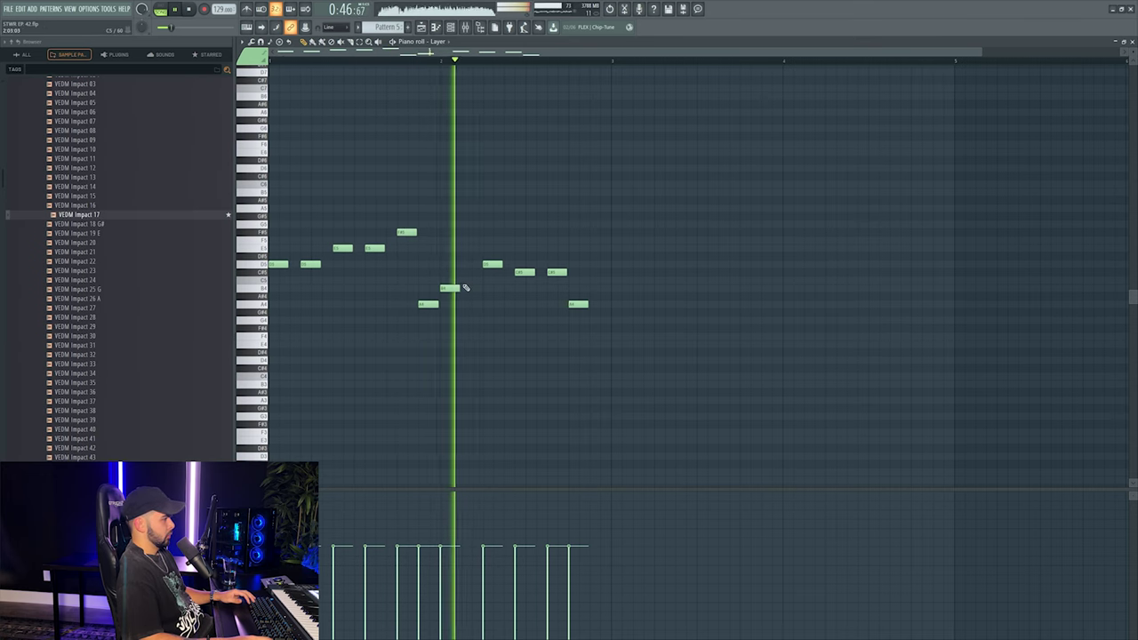
key(space)
Delete the D5 and two C#5 notes in bar 2, and replace the new A4 and B4 with C#5 and D5.
drag(508, 265, 577, 291)
right_click(429, 304)
click(425, 277)
right_click(449, 288)
right_click(423, 276)
key(space)
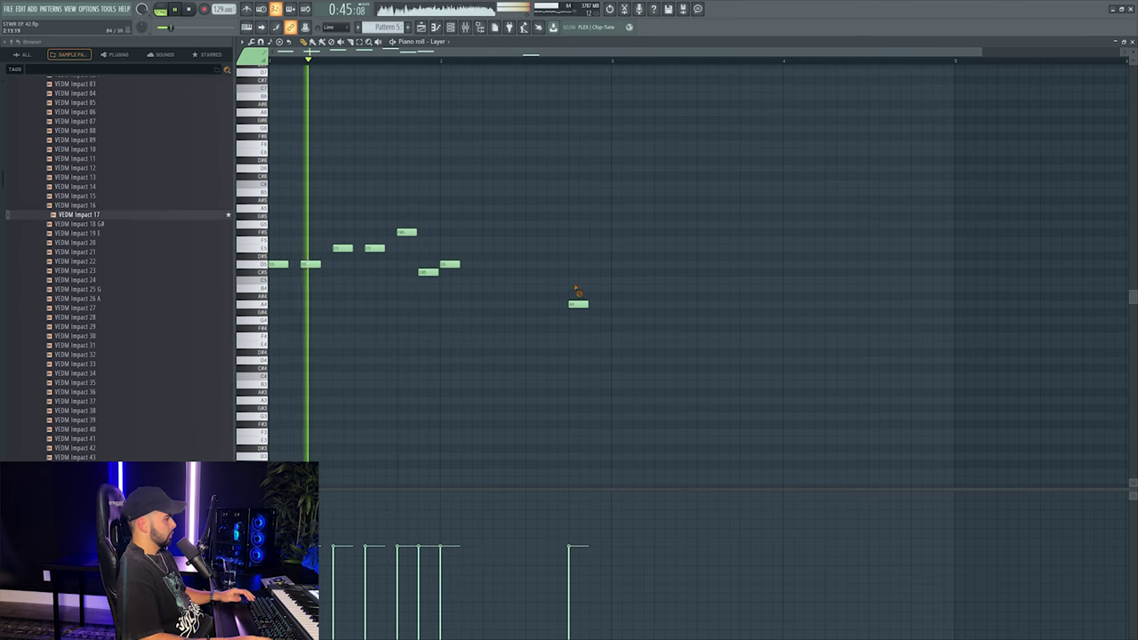
Complete bar 2 with D5, two E5 and F#5 notes in place of the remaining A4, and play the phrase.
click(476, 264)
right_click(578, 304)
key(space)
click(506, 248)
click(570, 234)
key(space)
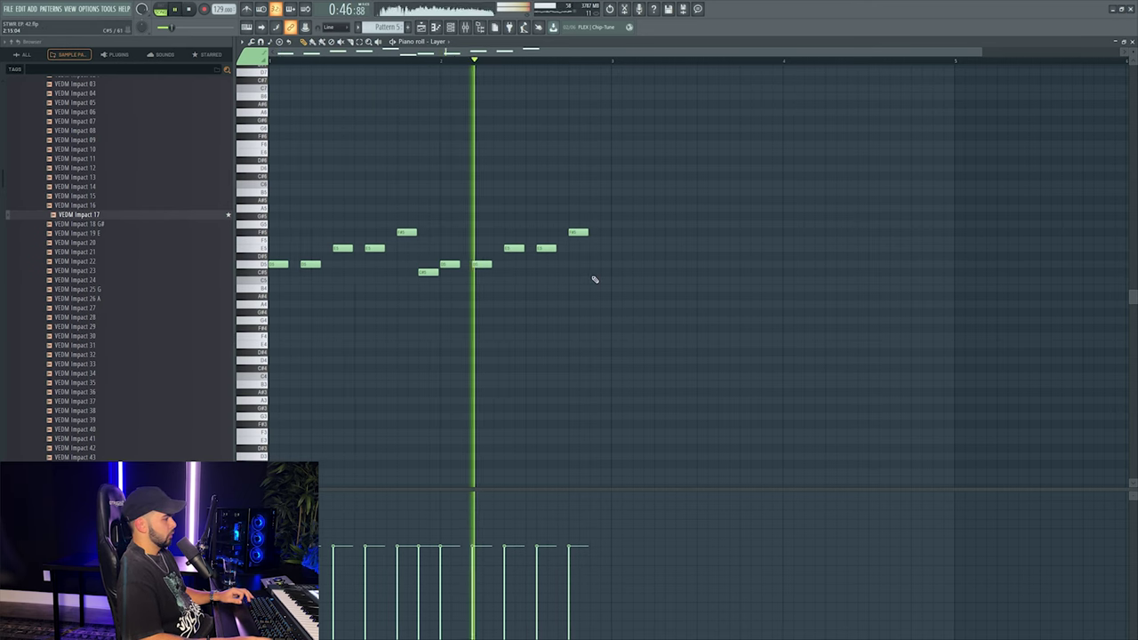
key(space)
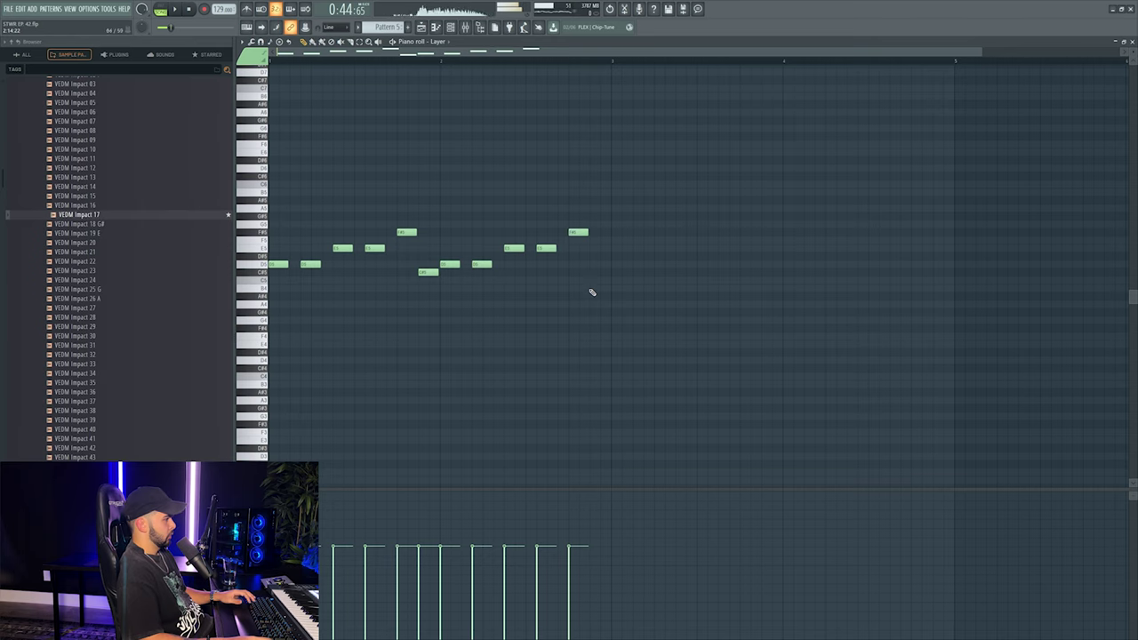
Continue the melody with a D5 at the end of bar 2 and three B4 notes at the start of bar 3.
key(space)
right_click(601, 271)
click(597, 264)
click(619, 271)
click(651, 271)
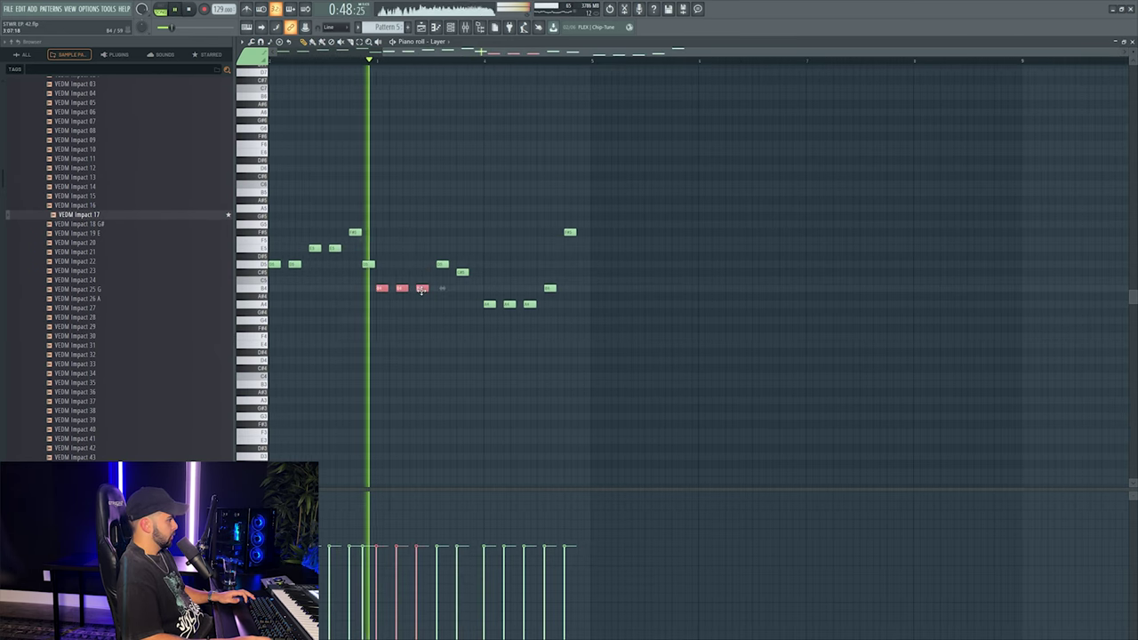
key(space)
Raise the D5 and C#5 notes at the end of bar 3 to G5 and F#5 while checking the playback.
drag(398, 61, 595, 154)
key(space)
key(space)
key(space)
drag(607, 264, 642, 232)
key(space)
Transpose the three A4 notes in bar 4 up four semitones to C#5 and play the result.
drag(658, 305, 795, 326)
key(space)
key(Up)
key(Up)
key(Up)
key(Up)
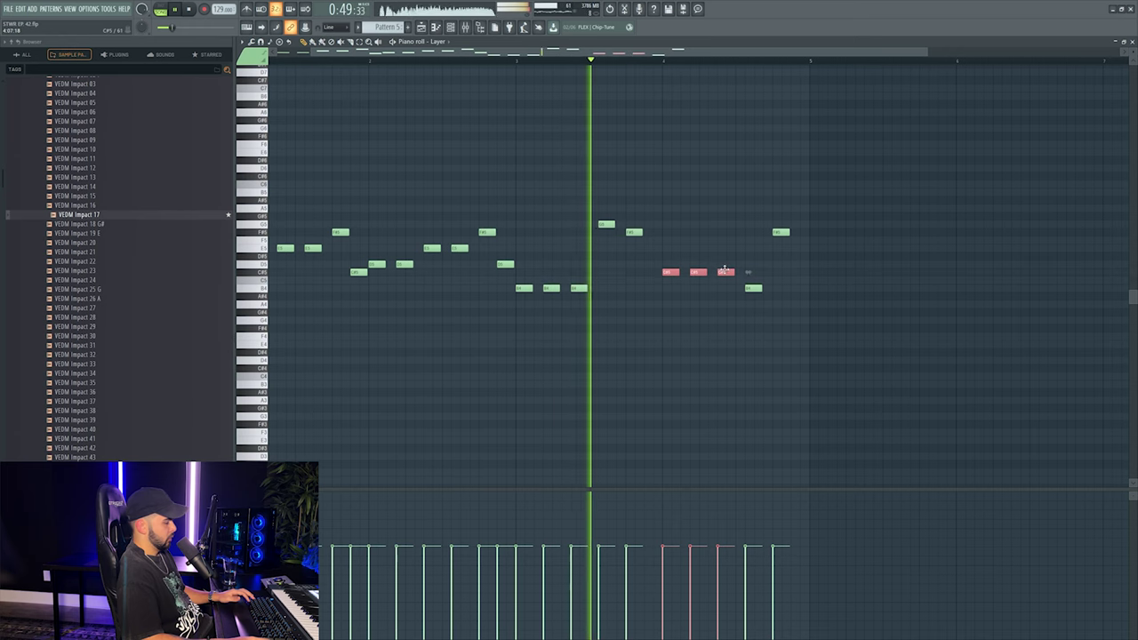
click(752, 317)
key(space)
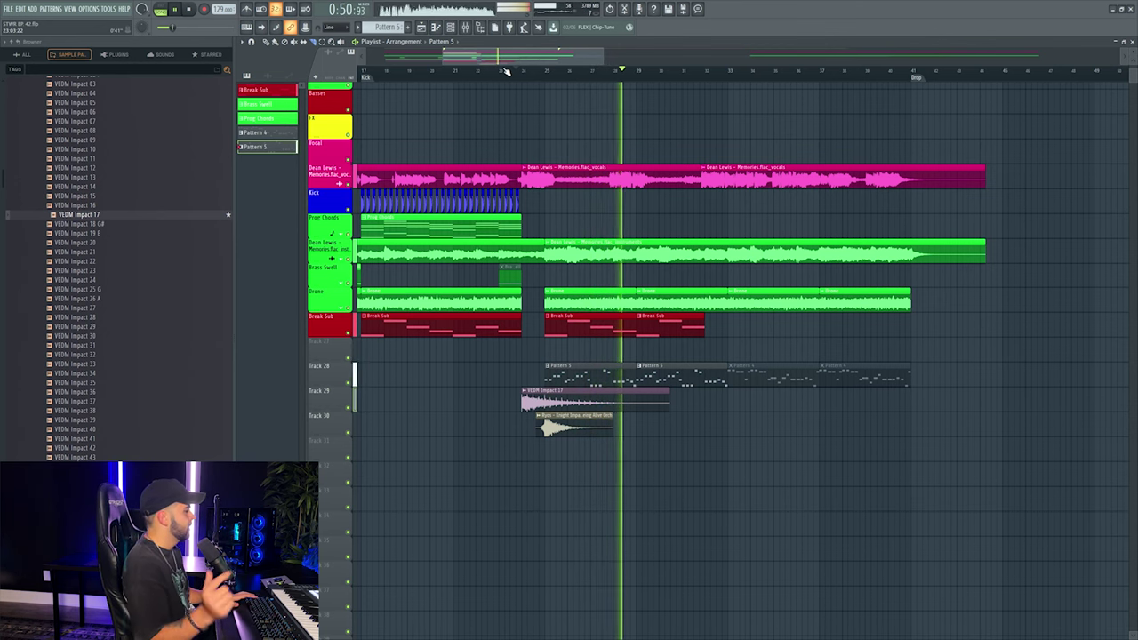
Rename Track 28 as Leads and colour it green.
click(504, 70)
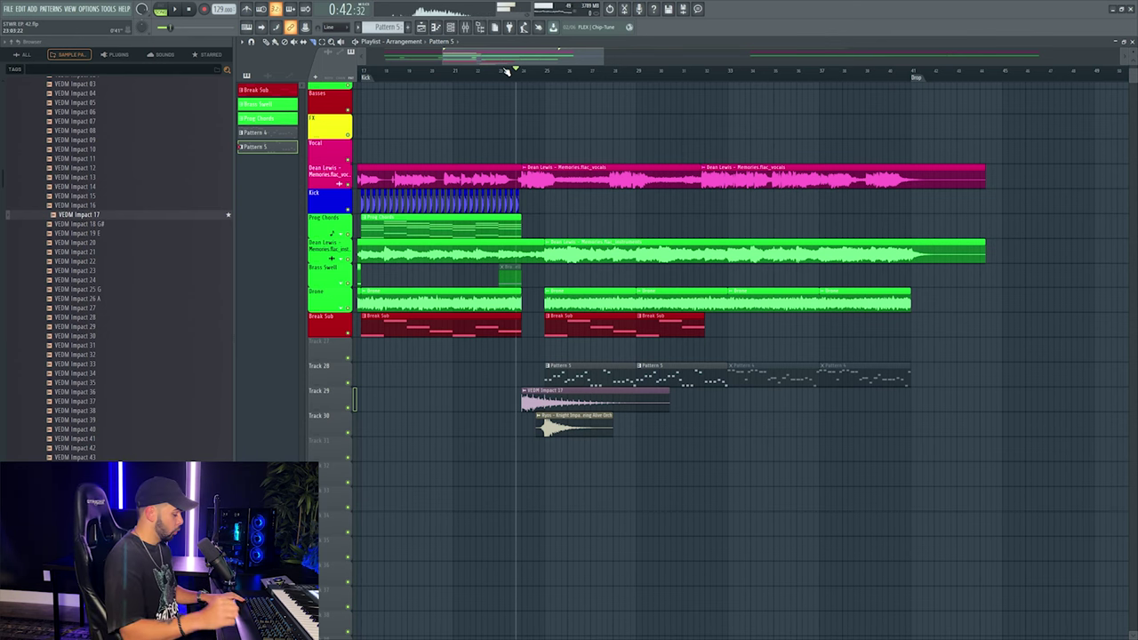
scroll(505, 70, down, 2)
key(F2)
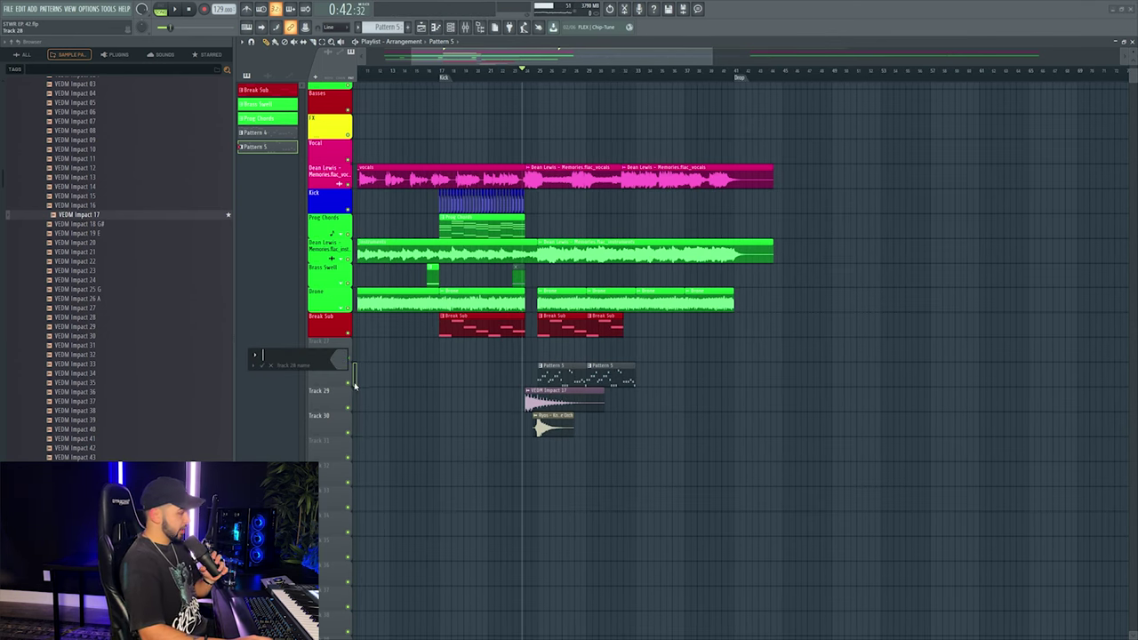
click(337, 365)
click(482, 574)
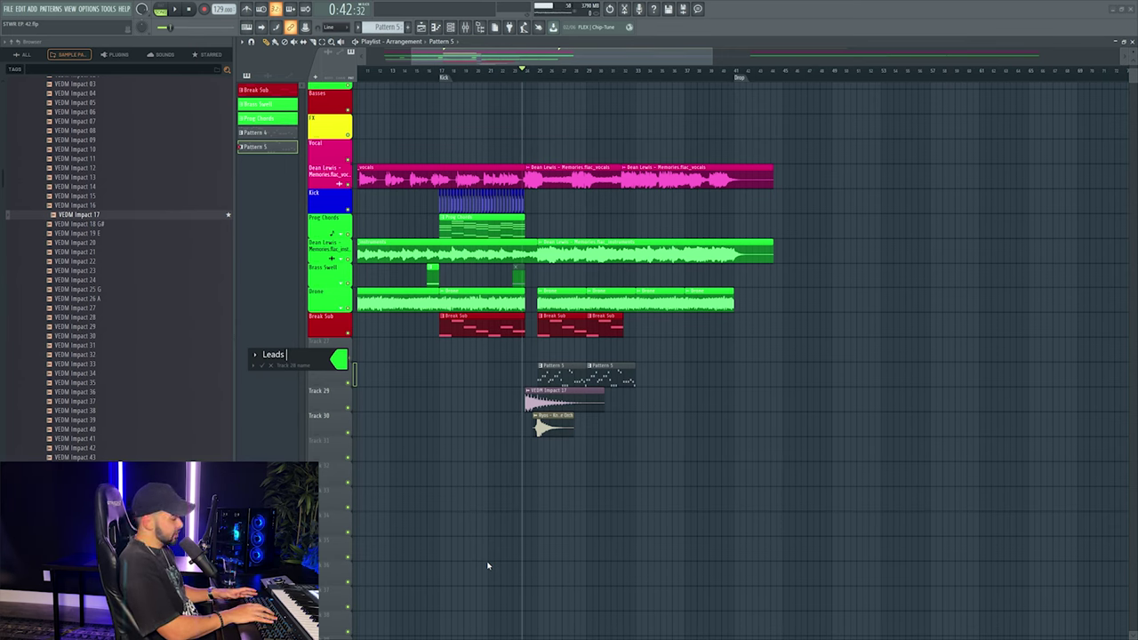
key(Return)
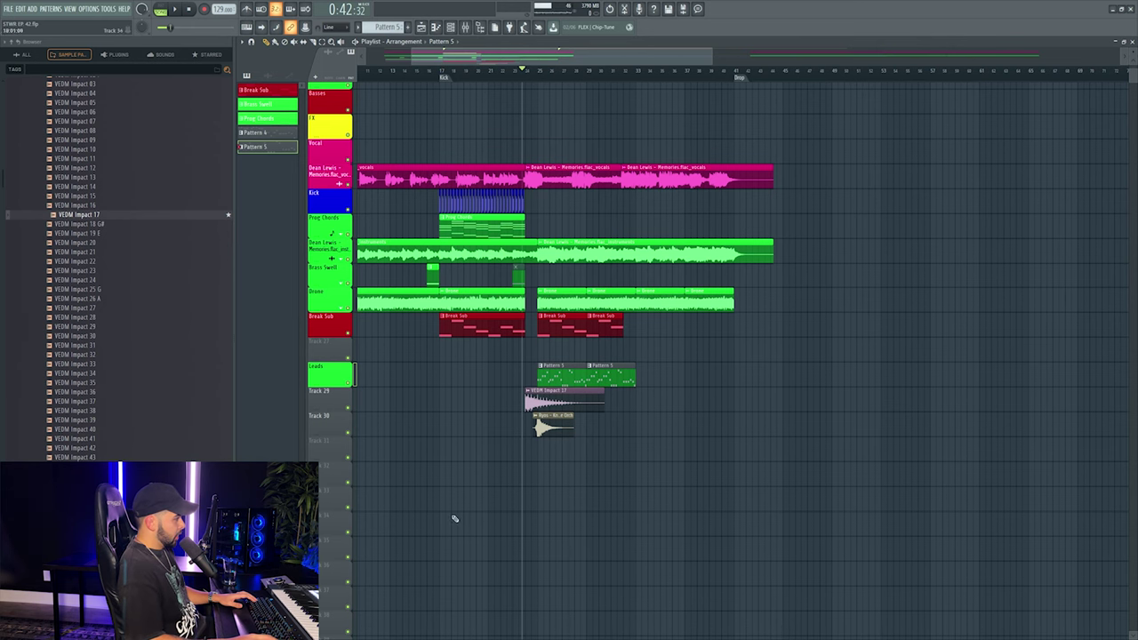
Name the clips on the Leads track after the track and move the track directly above Break Sub.
right_click(354, 377)
click(382, 403)
drag(343, 375, 337, 329)
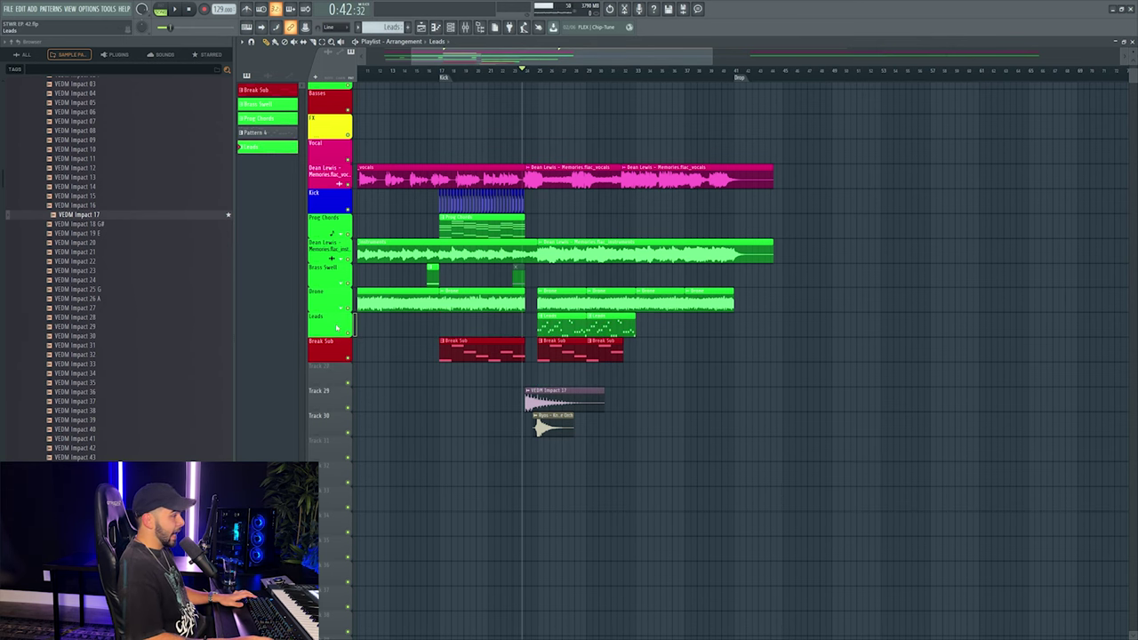
Insert one empty track between Leads and Break Sub and select bars 25 to 33 on the timeline.
scroll(562, 73, down, 2)
scroll(494, 71, left, 1)
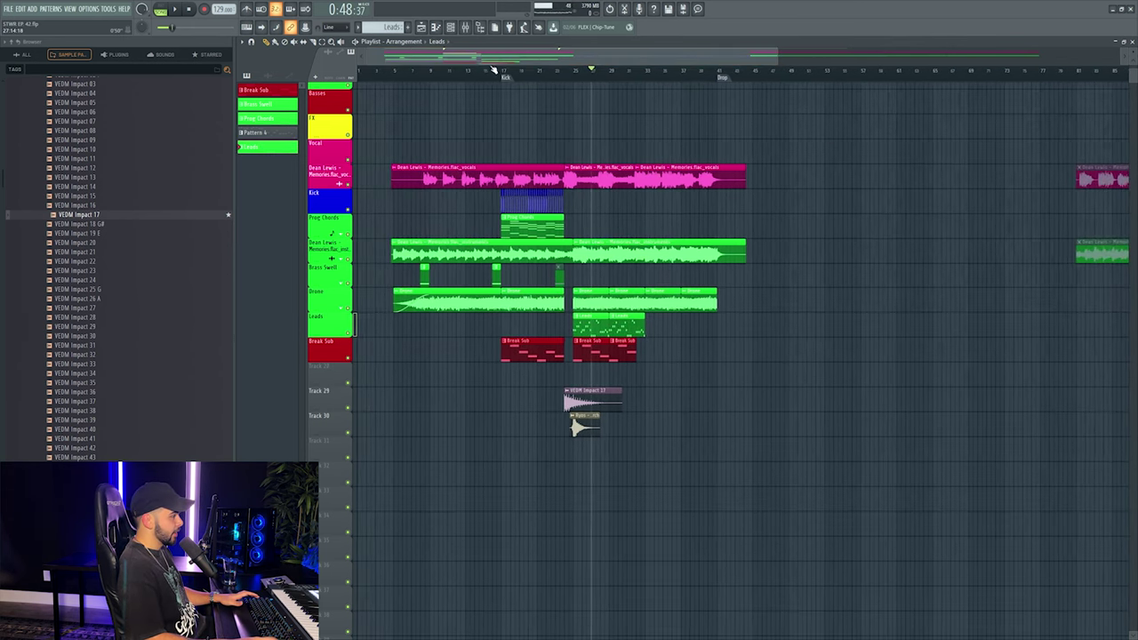
scroll(472, 166, up, 2)
scroll(612, 242, down, 4)
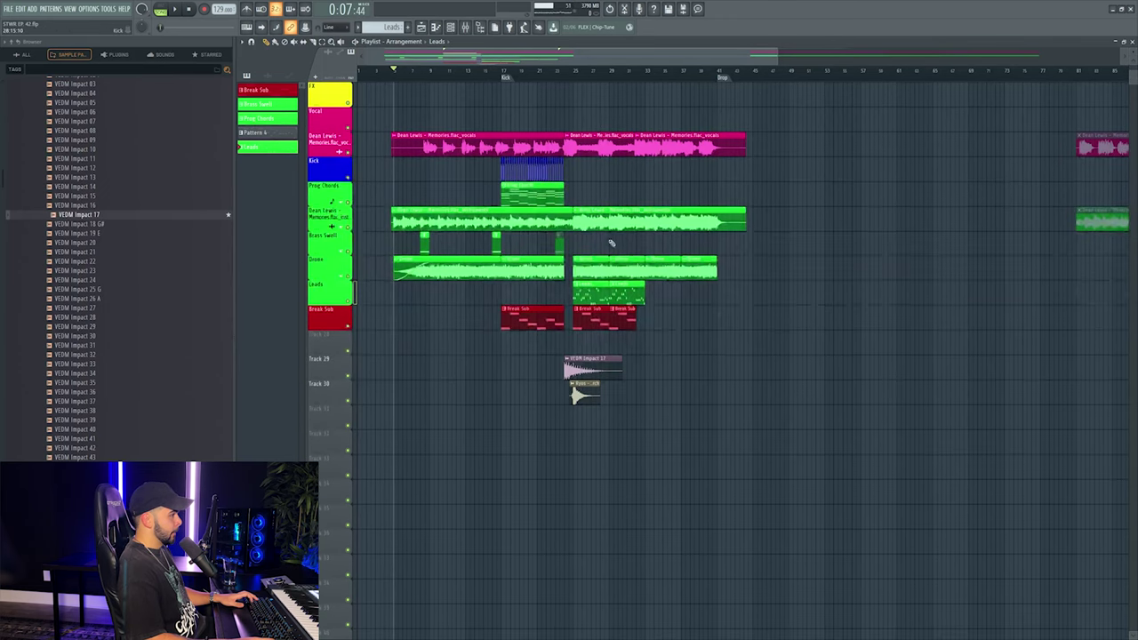
scroll(680, 73, up, 4)
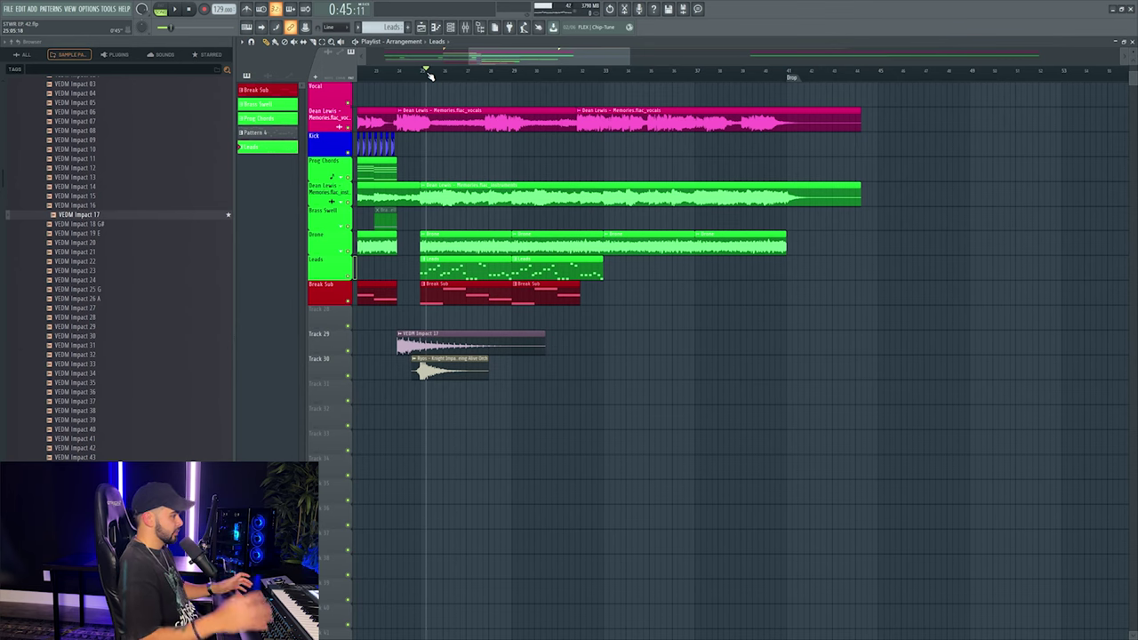
click(328, 260)
right_click(327, 284)
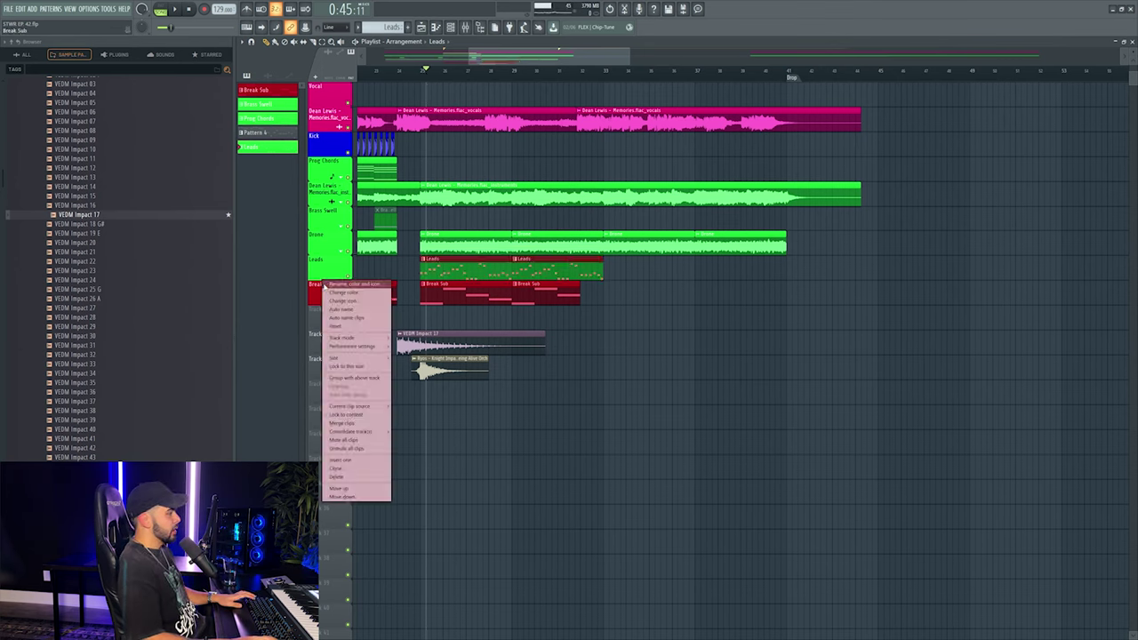
click(356, 458)
drag(435, 73, 602, 94)
Move StandardCLIP down to effect slot 10 on the Serum #2 mixer track.
click(462, 27)
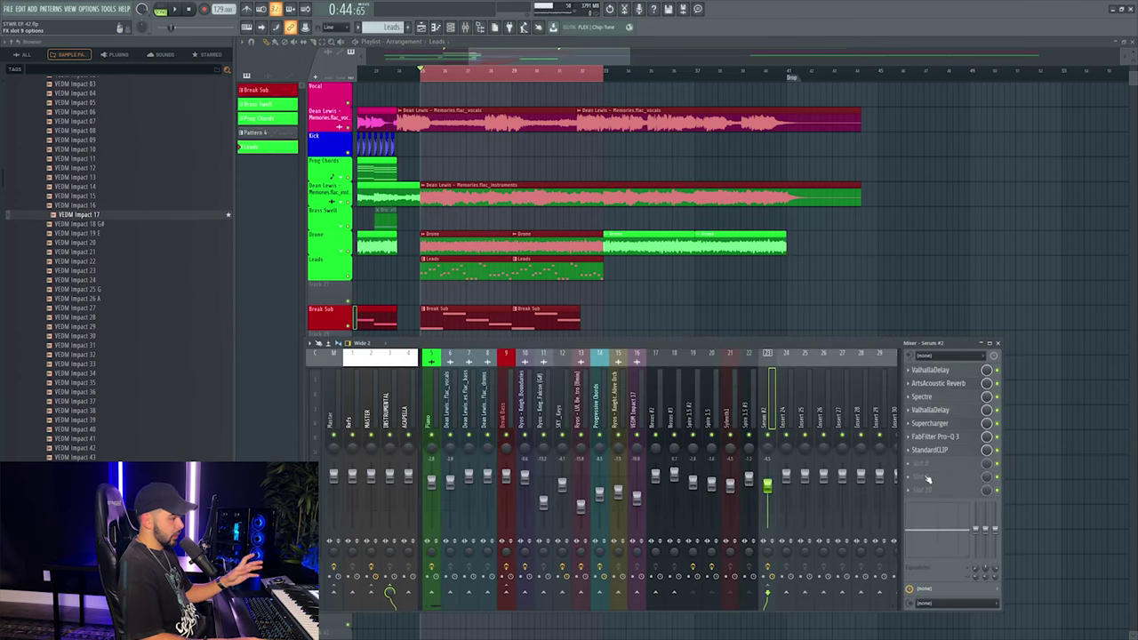
click(944, 474)
click(938, 471)
click(937, 471)
mouse_move(932, 464)
key(Escape)
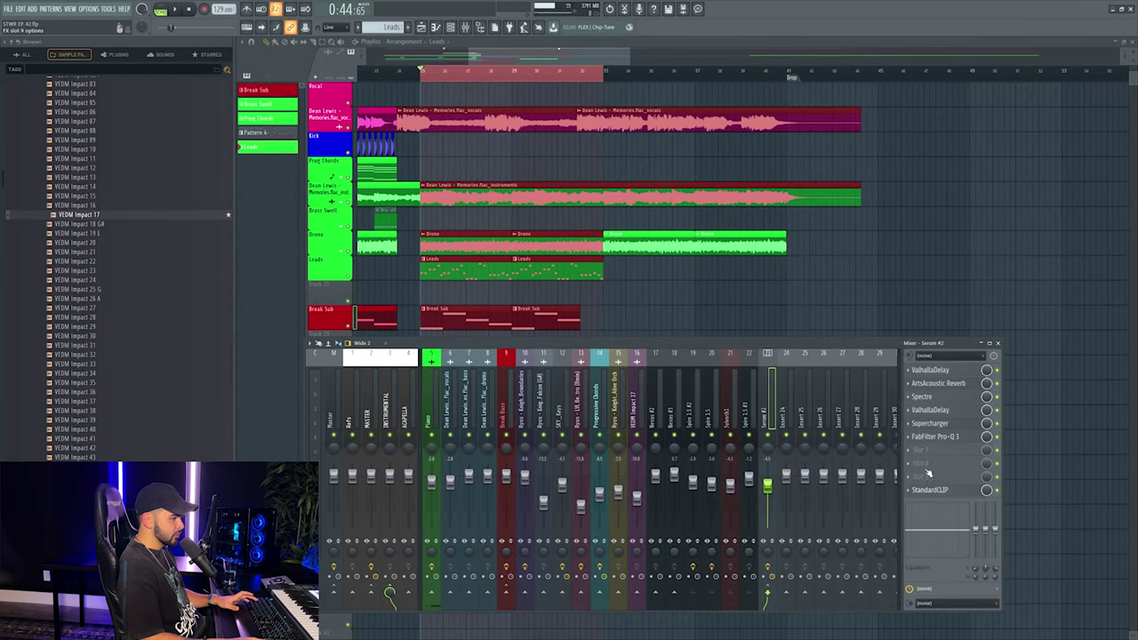
click(921, 467)
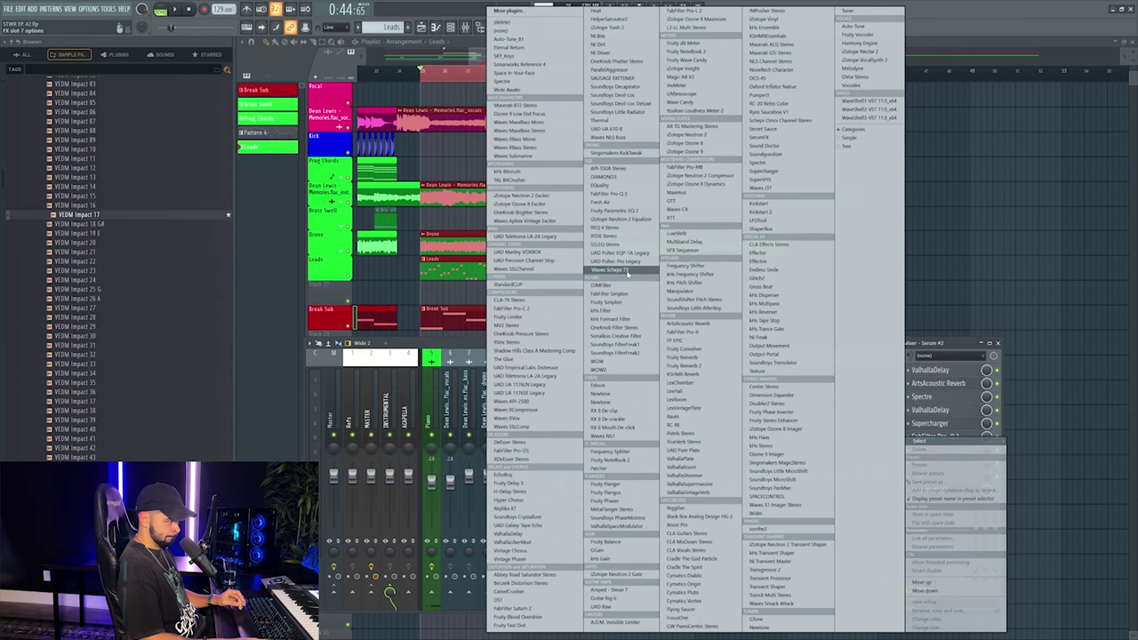
click(777, 263)
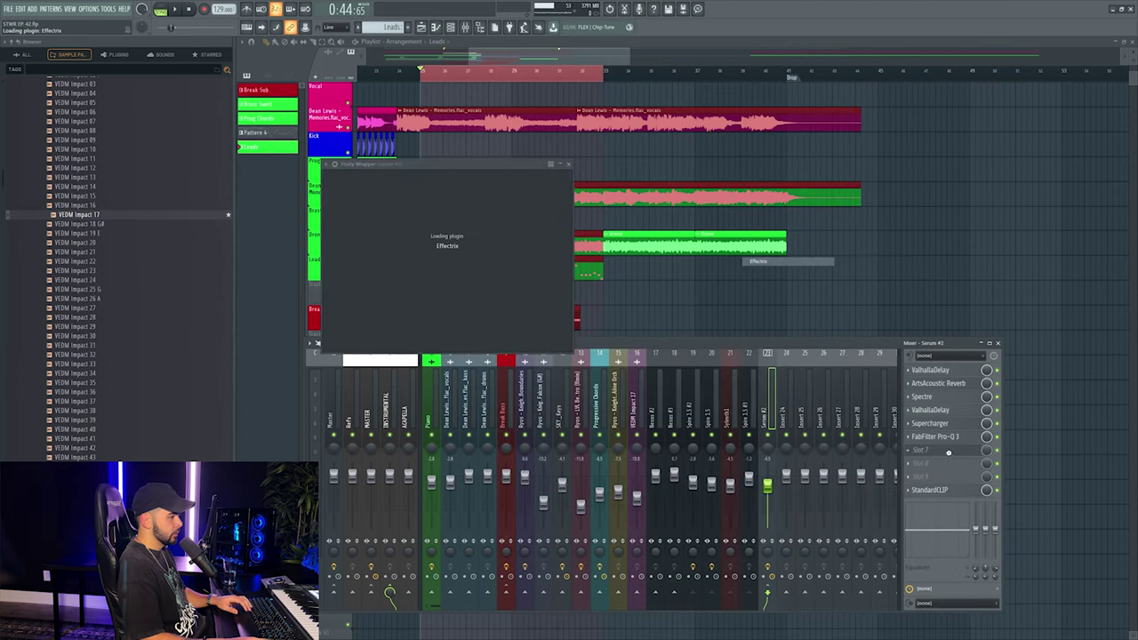
click(914, 463)
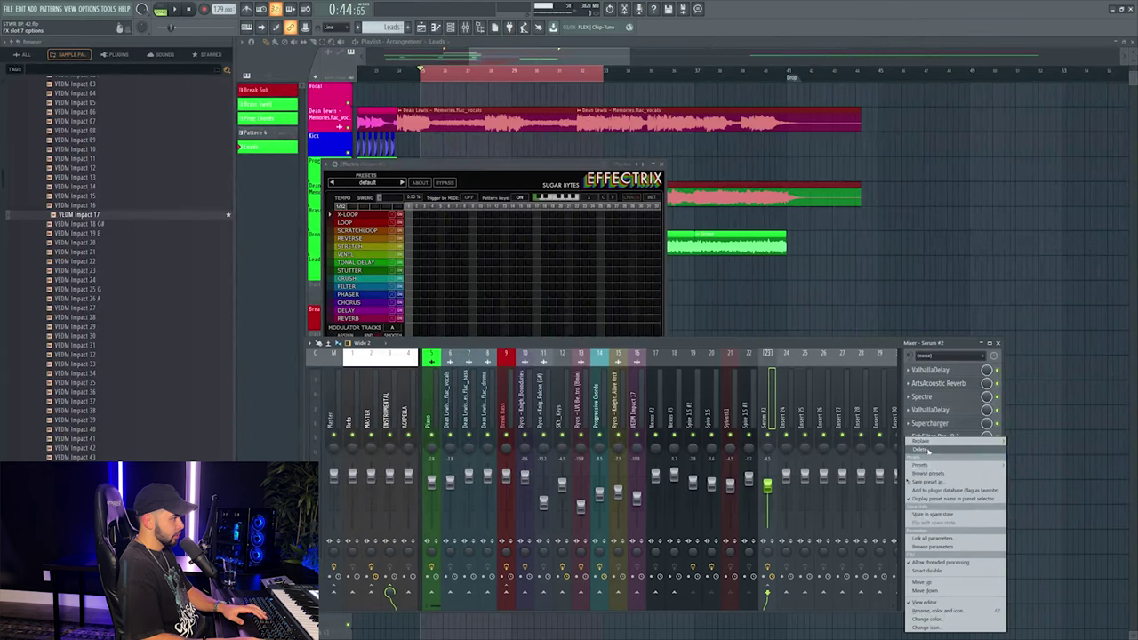
click(924, 448)
key(Return)
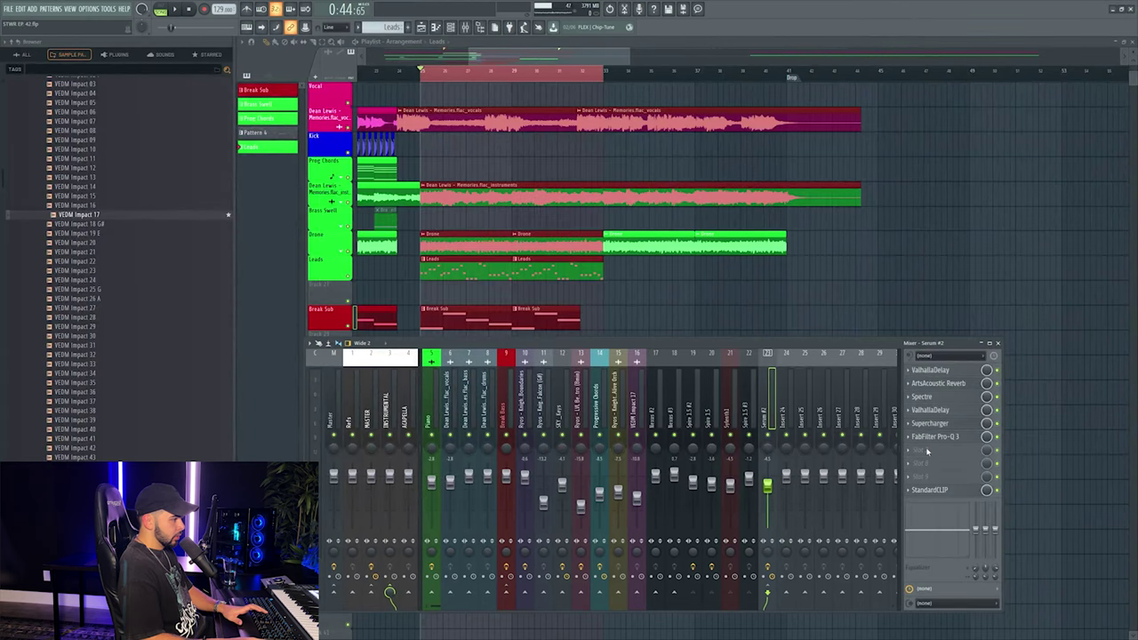
Load Endless Smile into effect slot 7 of the Serum #2 mixer track.
click(924, 451)
click(774, 269)
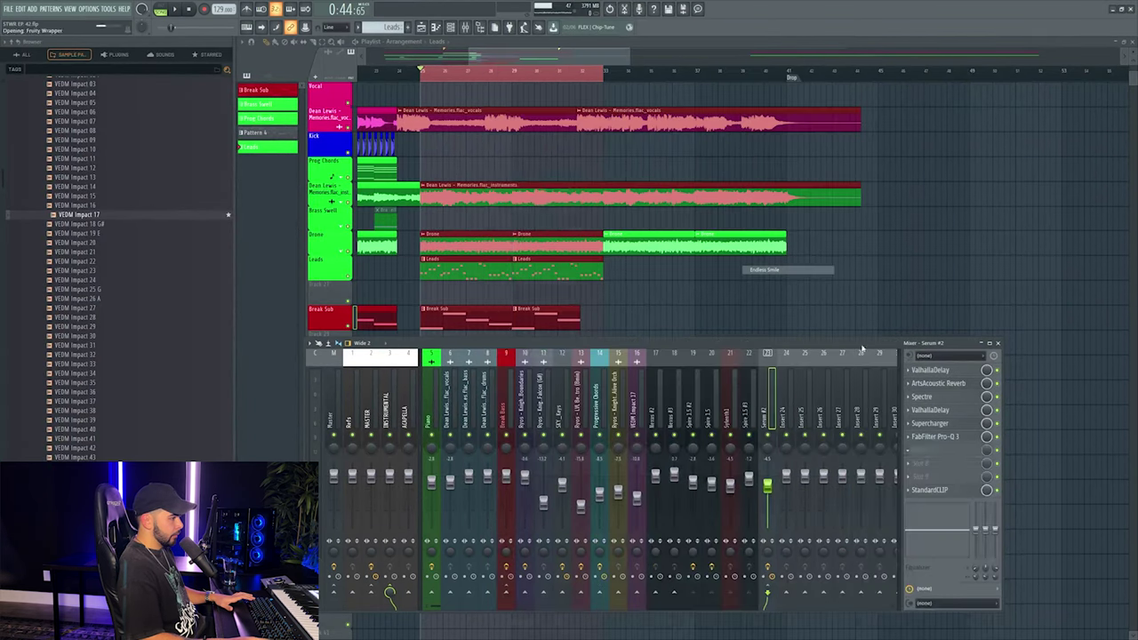
Load FabFilter Simplon into effect slot 8 of the Serum #2 mixer track and play the lead through the new effects.
click(924, 451)
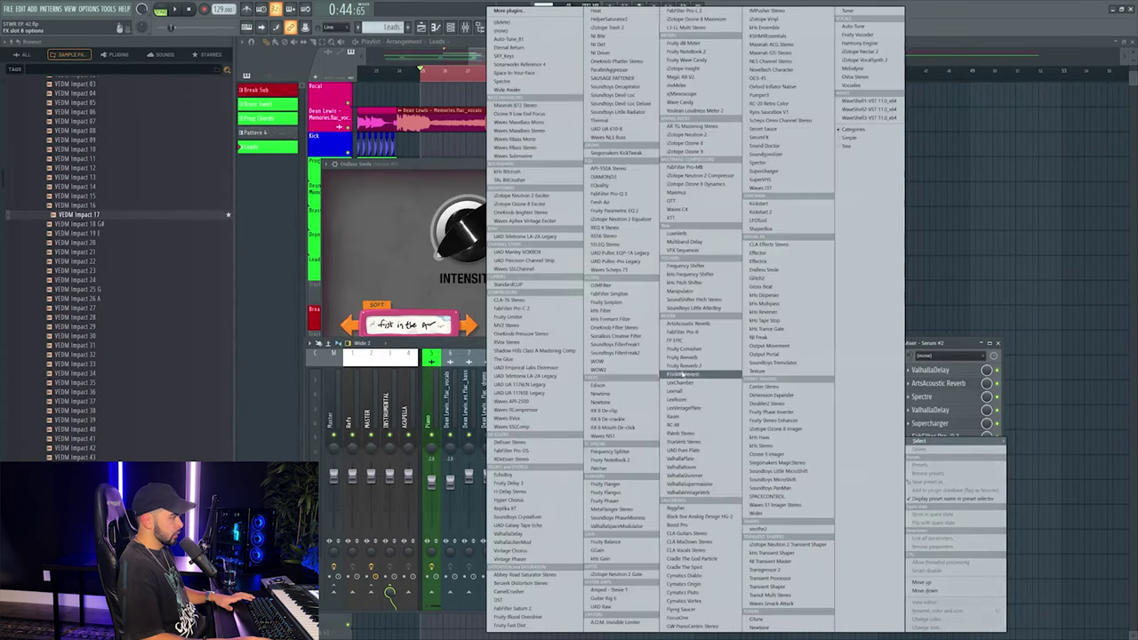
click(613, 294)
key(space)
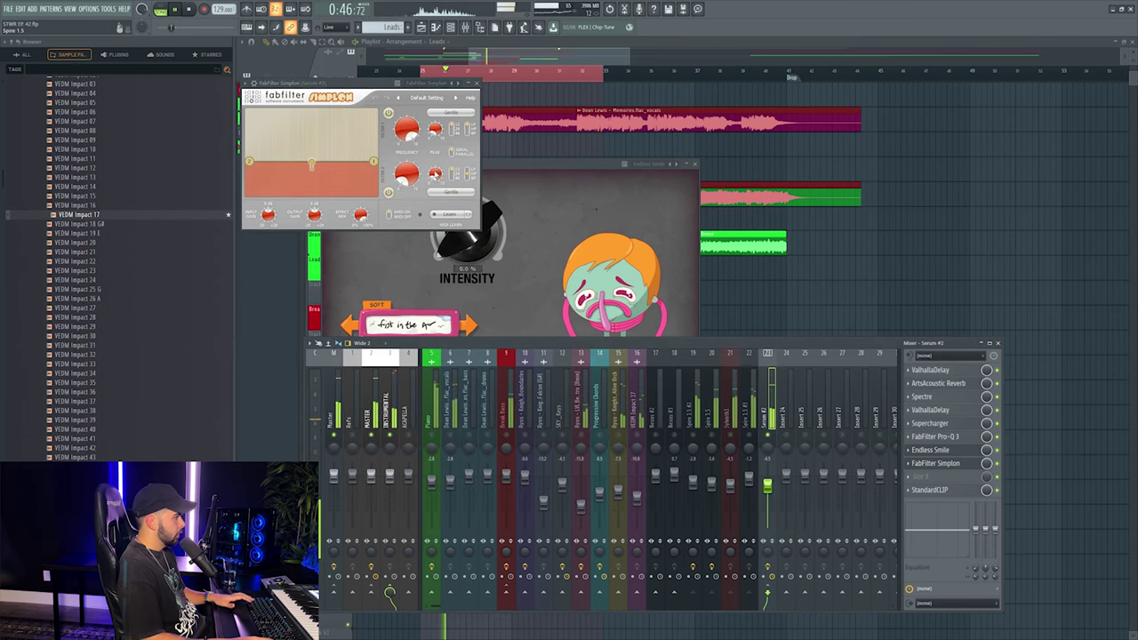
drag(505, 251, 475, 177)
click(406, 130)
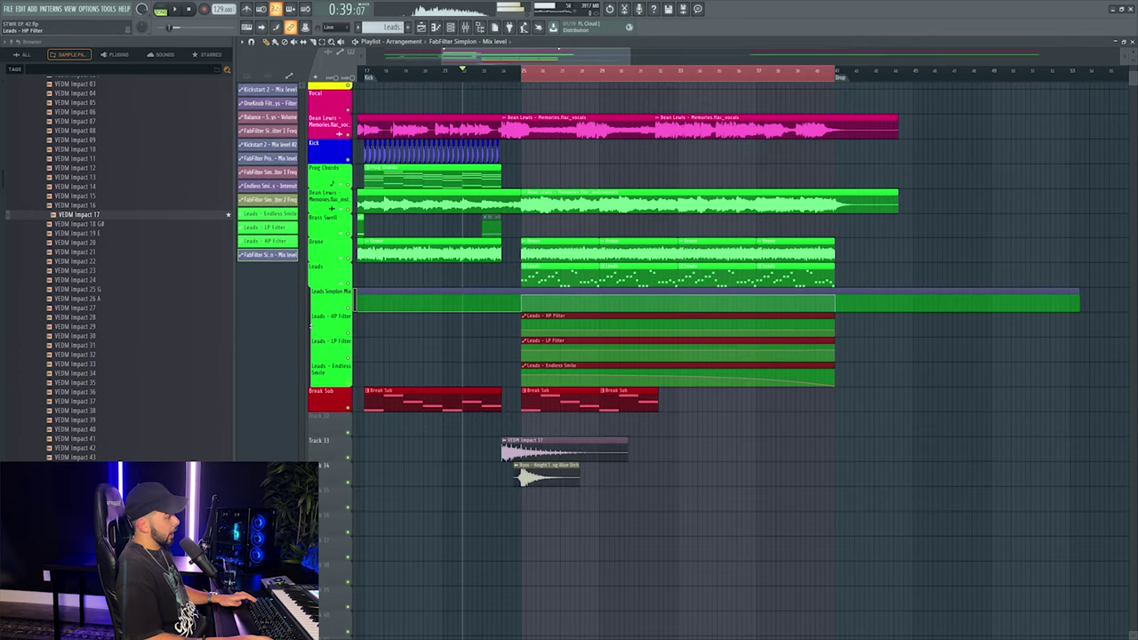
Name the clips on the Leads Simplon Mix track after the track.
right_click(343, 290)
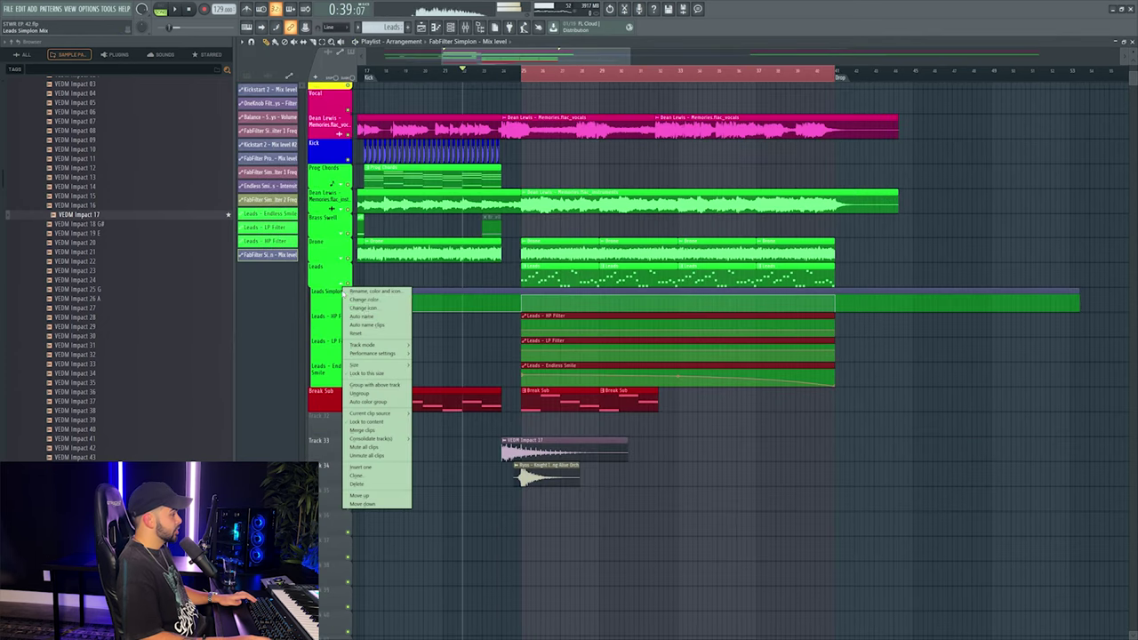
click(370, 325)
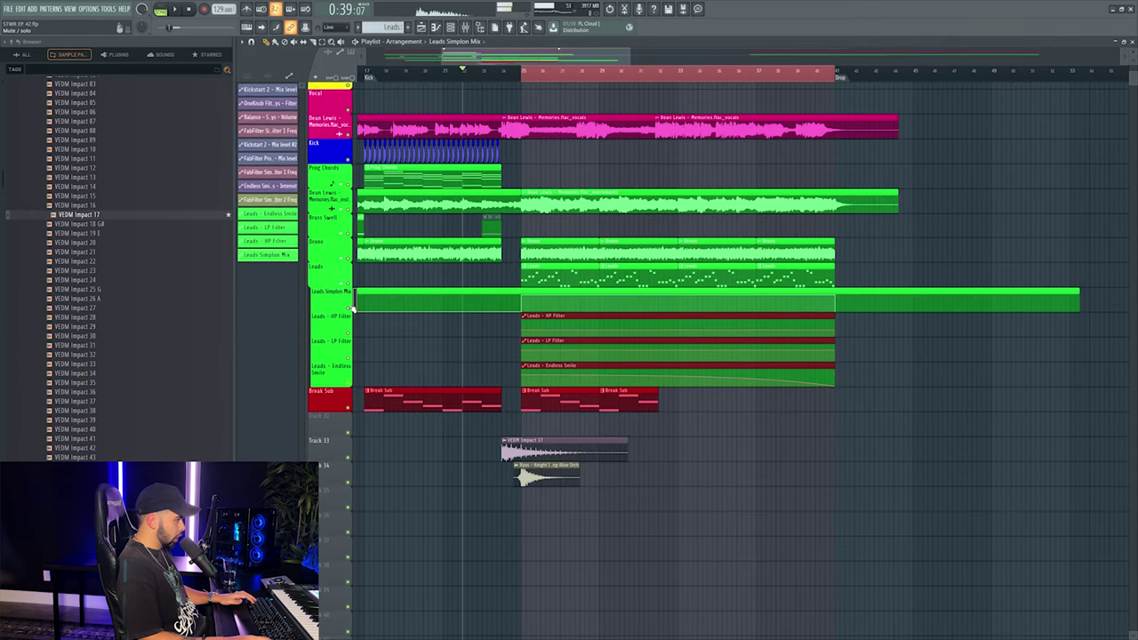
click(350, 350)
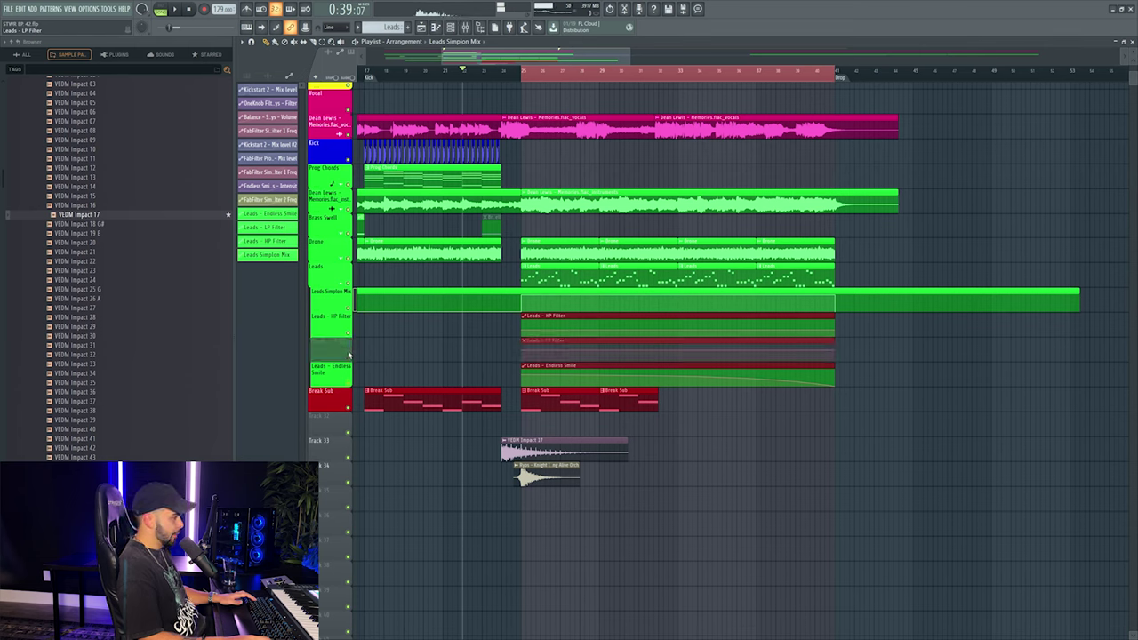
click(348, 352)
click(351, 307)
click(351, 307)
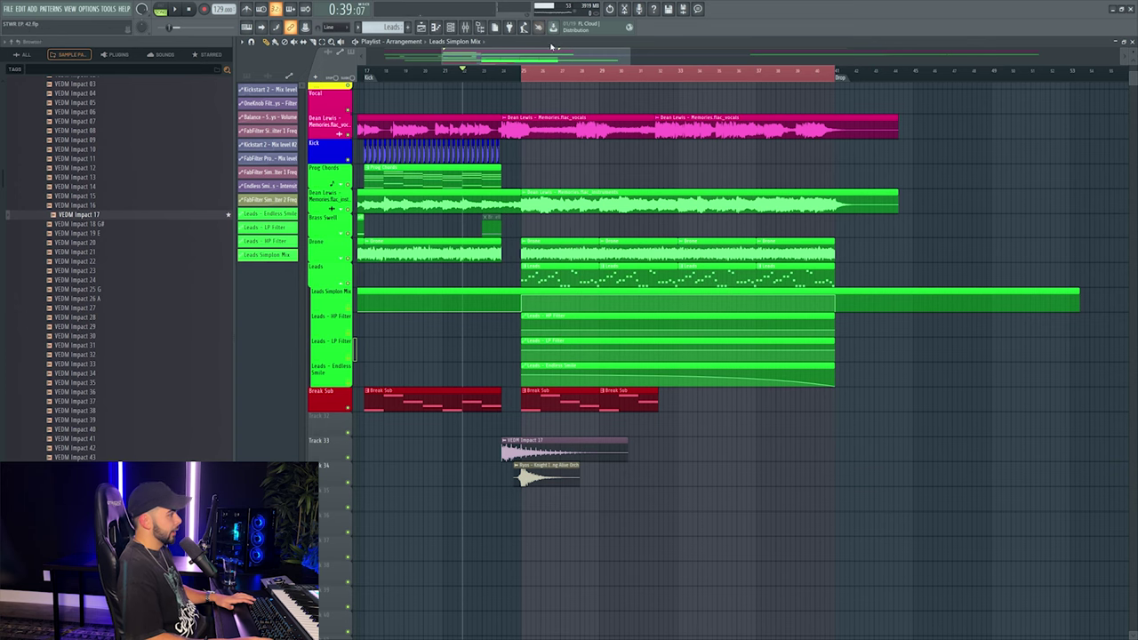
Shorten the last Leads clip to end one bar before the Drop marker and remove the instrumental tail past the marker.
scroll(551, 46, right, 3)
click(585, 71)
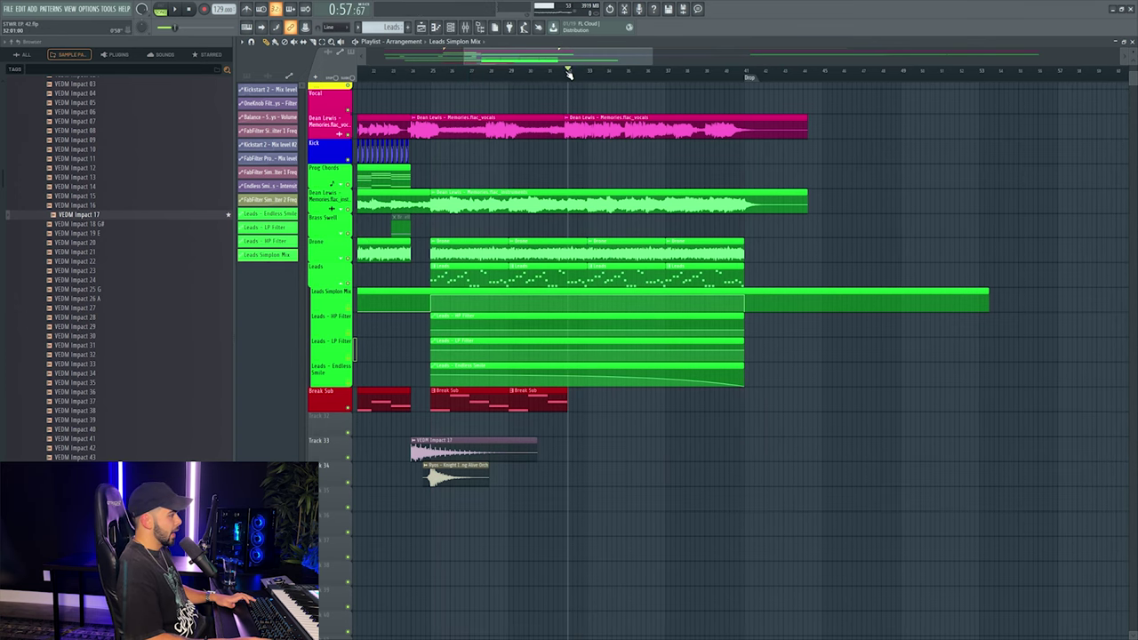
scroll(722, 80, up, 3)
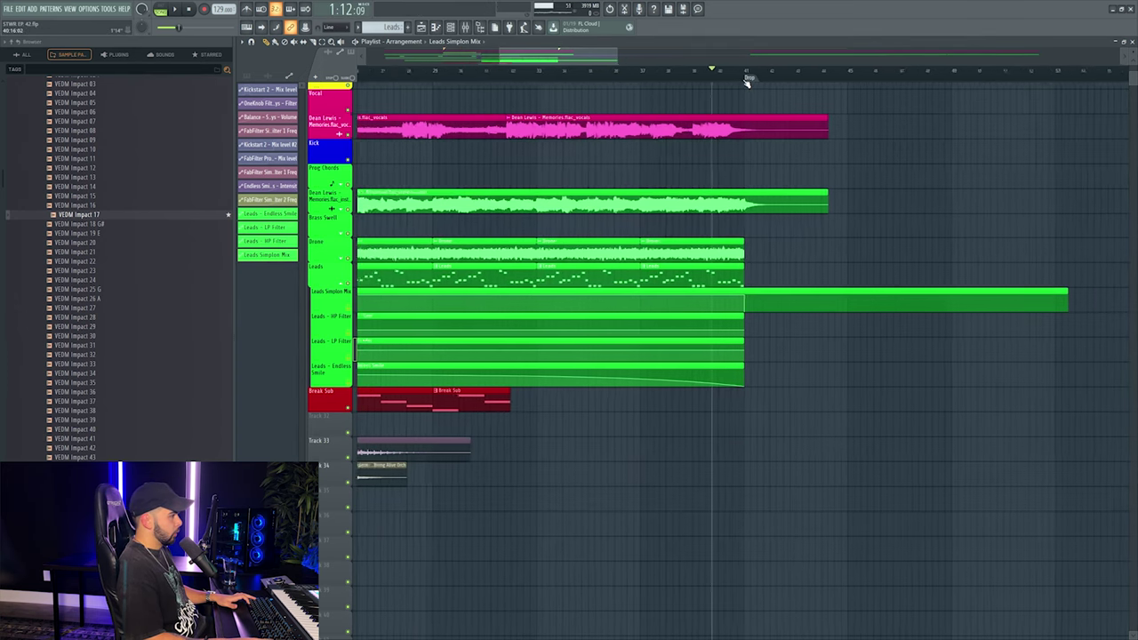
scroll(708, 86, up, 1)
scroll(707, 86, up, 1)
scroll(706, 74, up, 1)
key(space)
click(670, 71)
drag(761, 320, 720, 317)
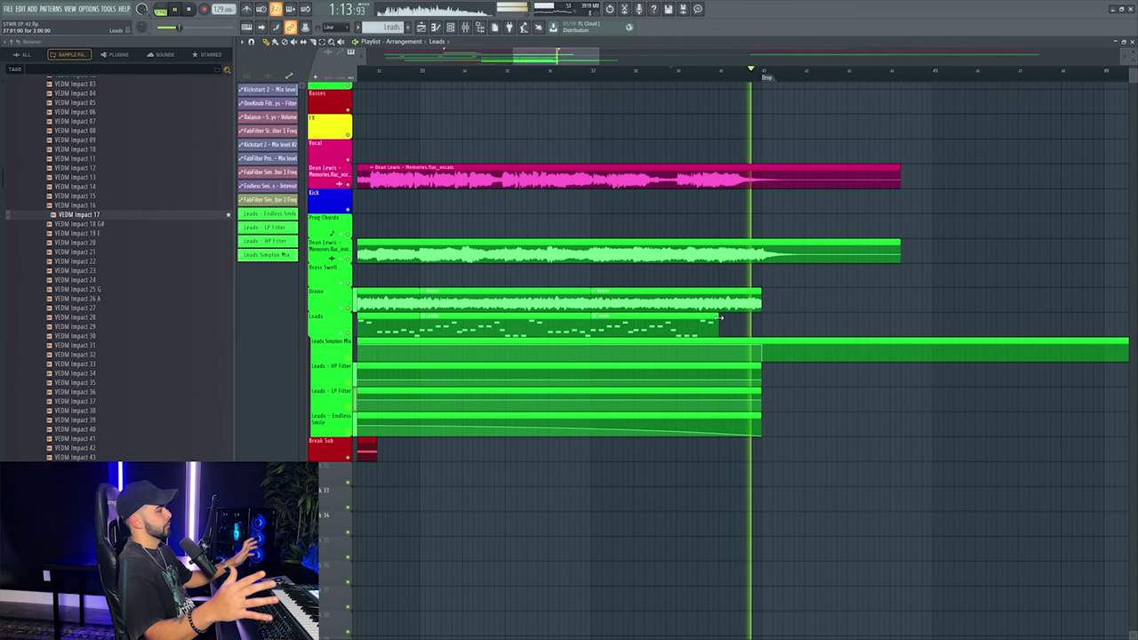
key(space)
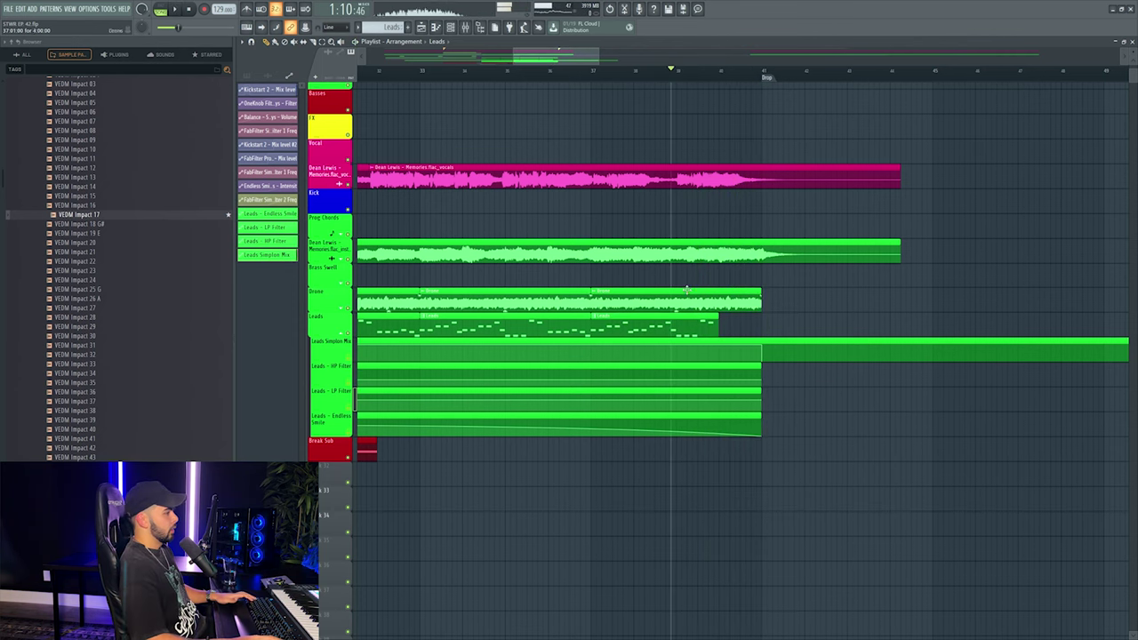
right_click(792, 257)
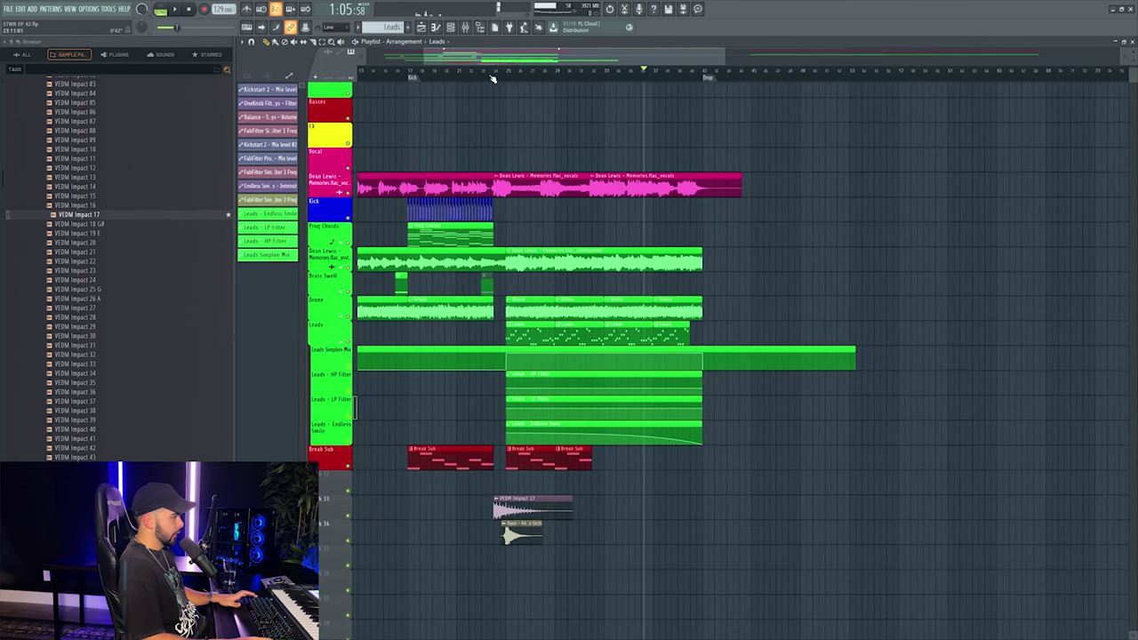
scroll(562, 133, down, 4)
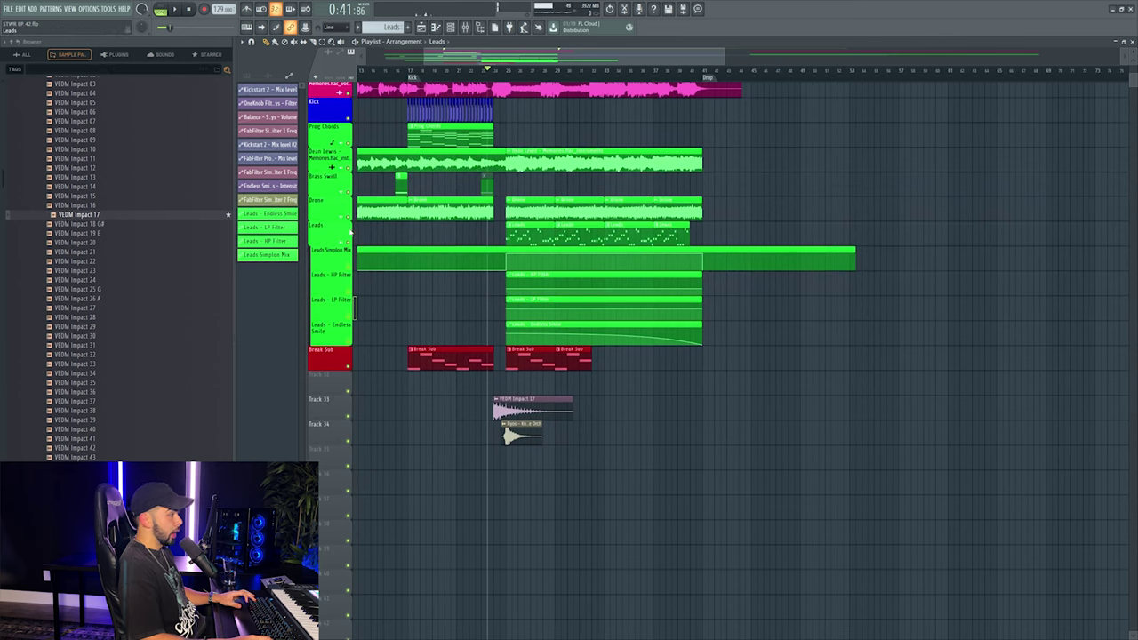
right_click(324, 249)
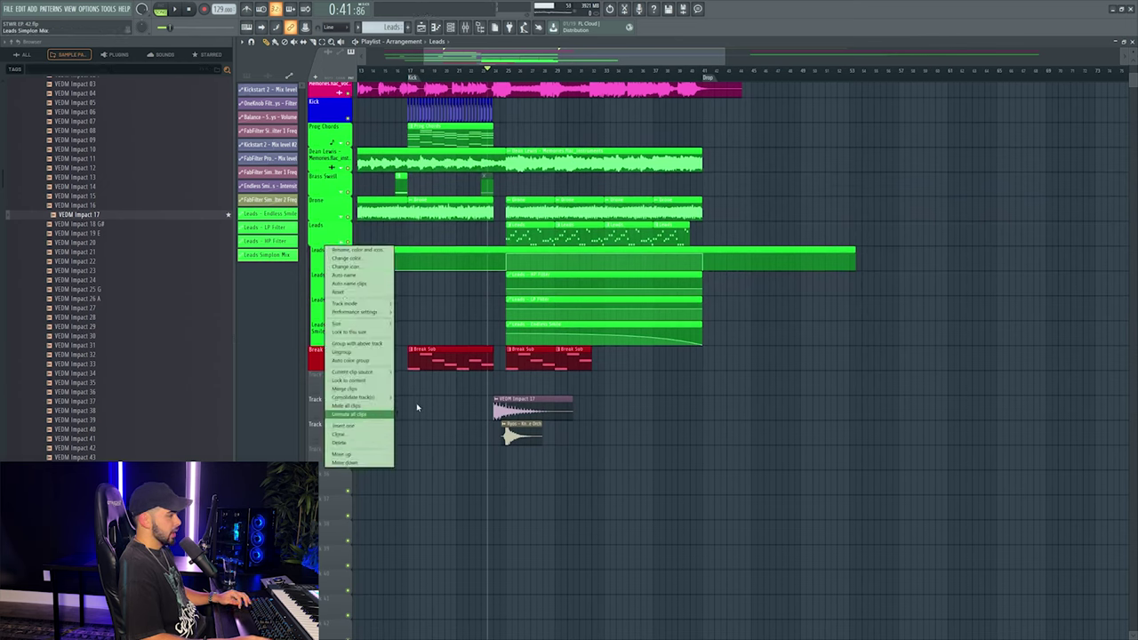
click(707, 286)
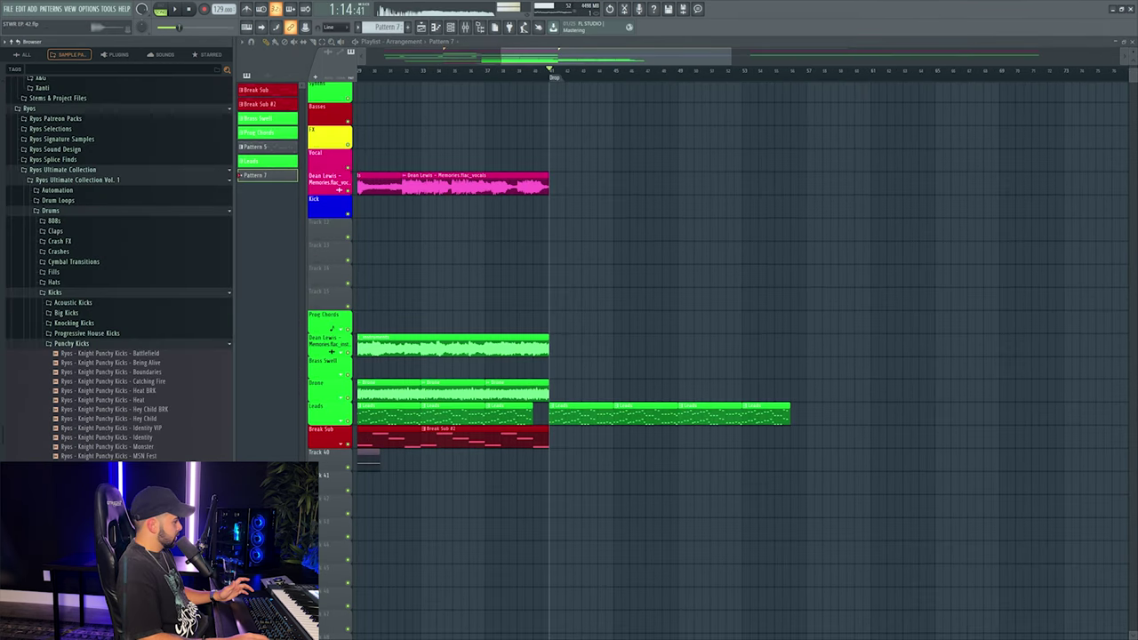
Place the sample Ryos - LVL Punchy Kicks - TIK on Track 12 at the Drop marker and repeat it every beat for four bars.
drag(106, 471, 569, 278)
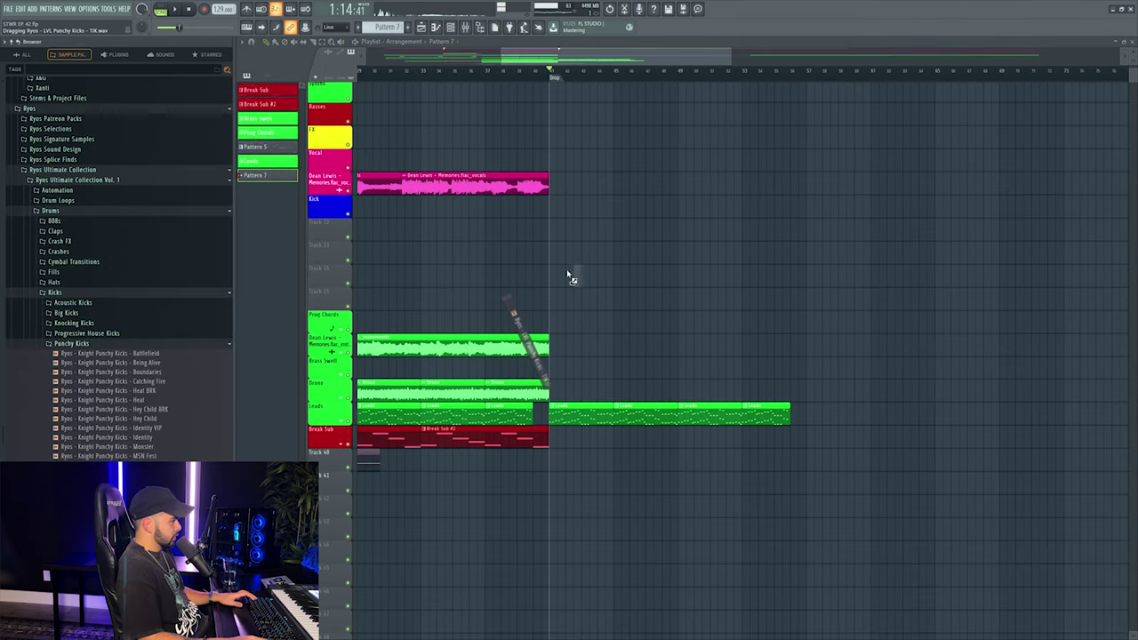
drag(549, 219, 549, 228)
scroll(548, 228, up, 4)
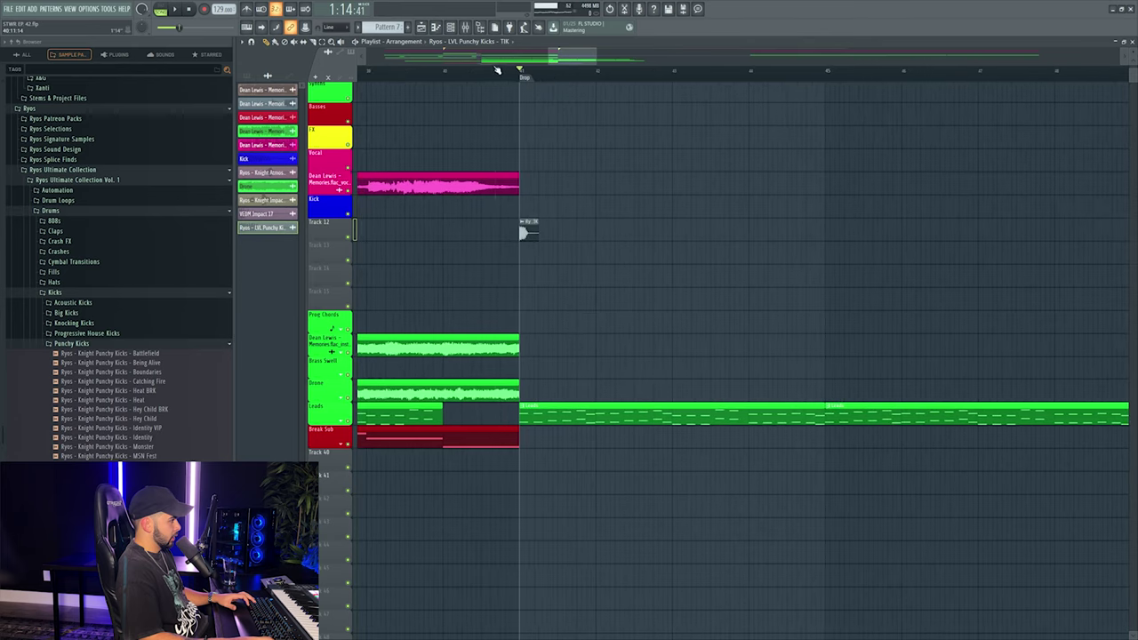
key(space)
drag(566, 219, 1058, 220)
scroll(672, 119, down, 3)
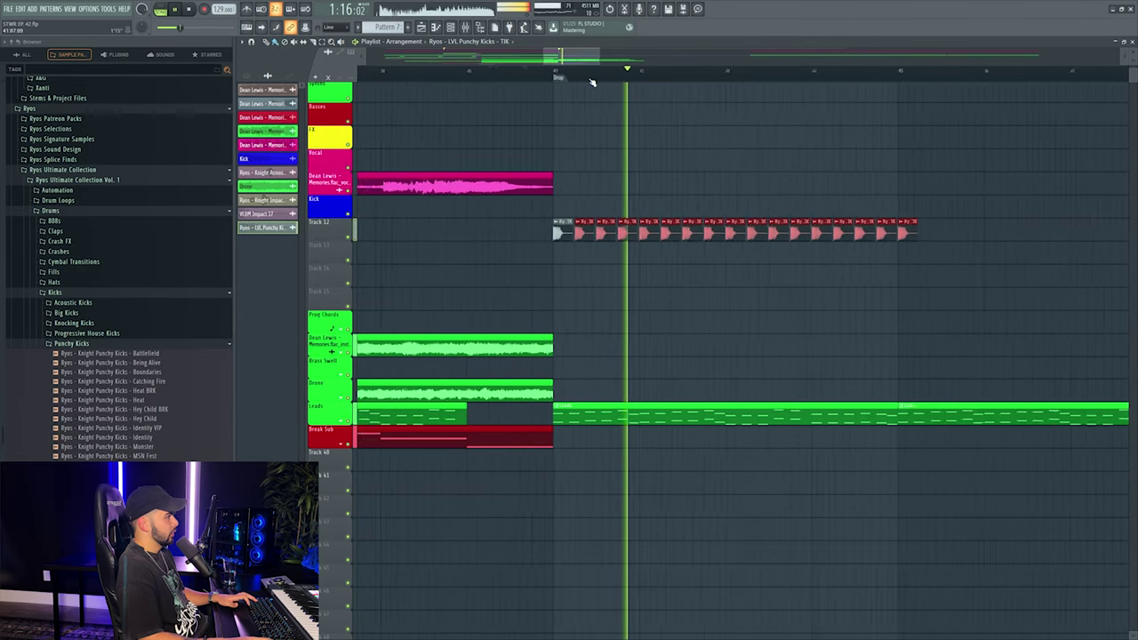
click(266, 226)
key(space)
Add XLNT-Skrilla - Clap 28 - Big on Track 13 on every beat alongside the kicks and set its mixer volume to about -7.6 dB.
click(55, 230)
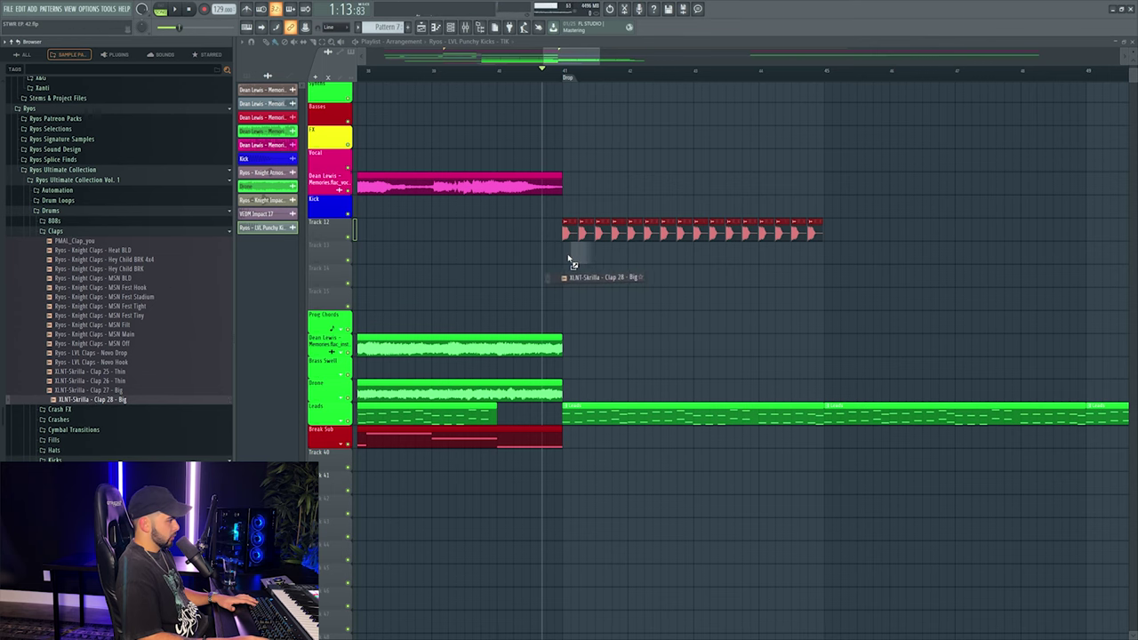
mouse_move(567, 259)
mouse_down()
mouse_move(878, 259)
mouse_move(814, 256)
mouse_up()
double_click(813, 256)
double_click(559, 179)
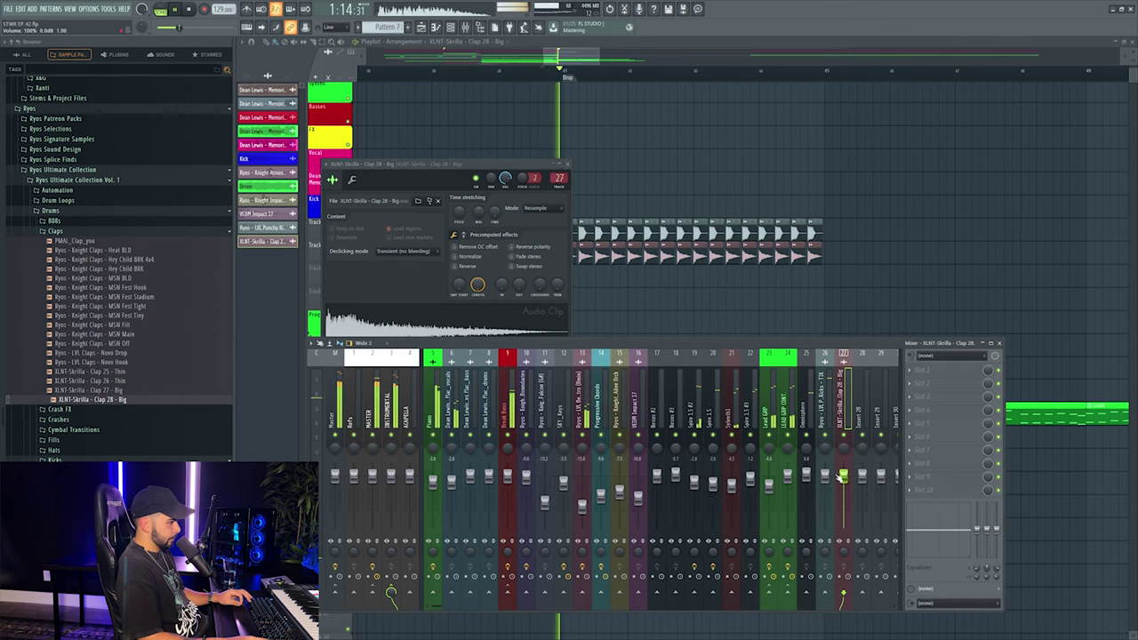
drag(840, 477, 842, 492)
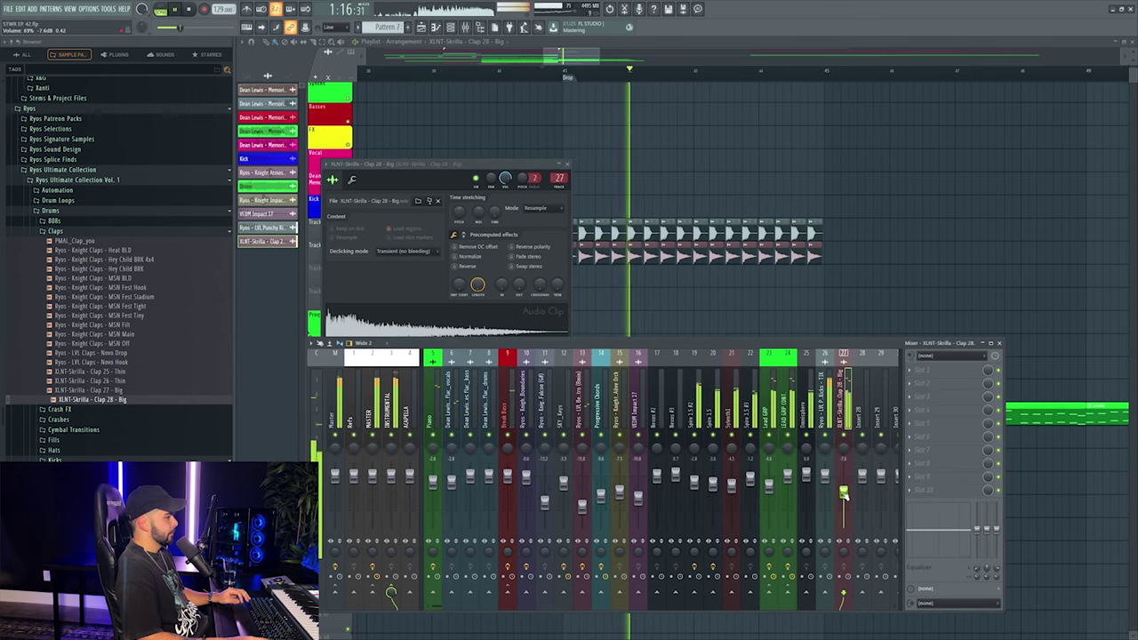
Lower the mixer volume of the punchy kick slightly and close the mixer.
key(Left)
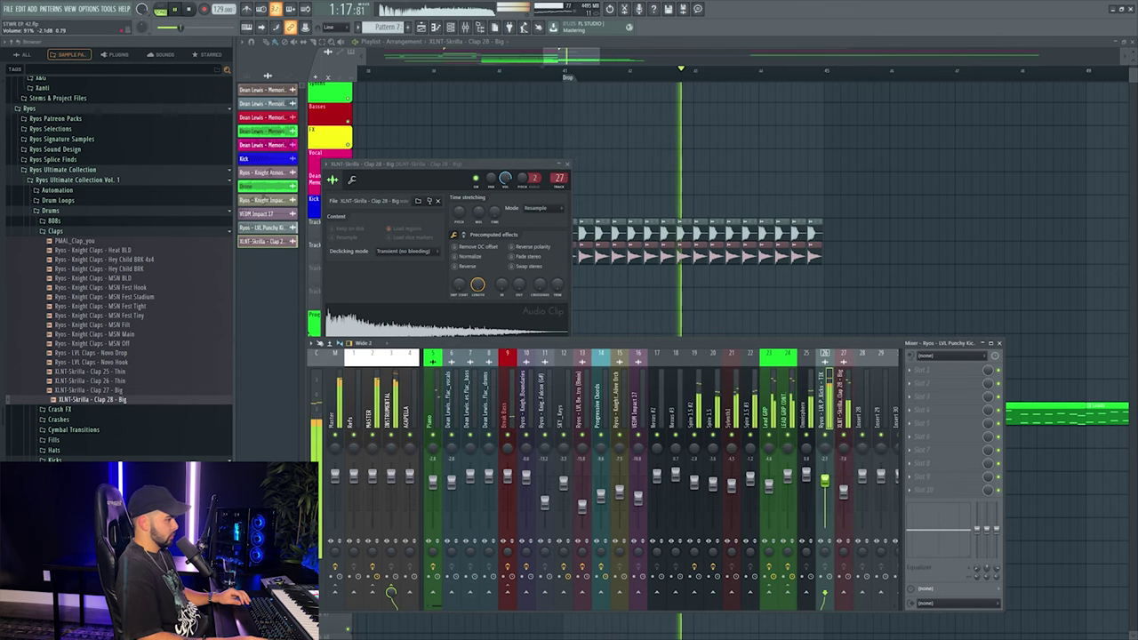
right_click(825, 480)
key(Escape)
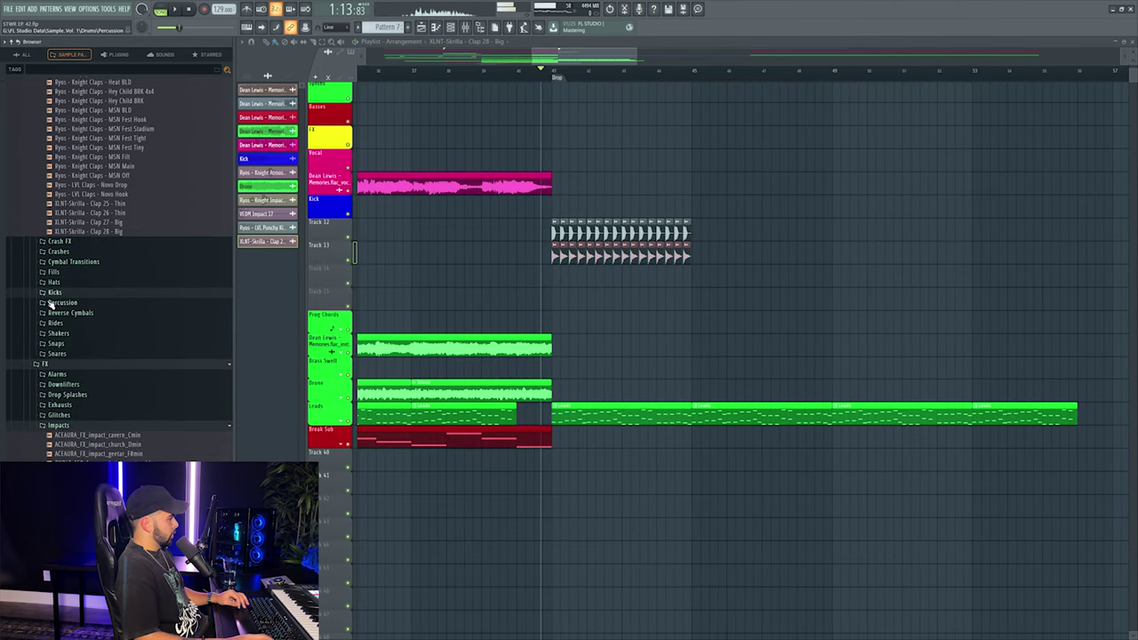
Add Ryos - LVL Crashes - Novo on Track 14 on every beat for four bars and set its mixer volume to about -13.8 dB.
click(79, 254)
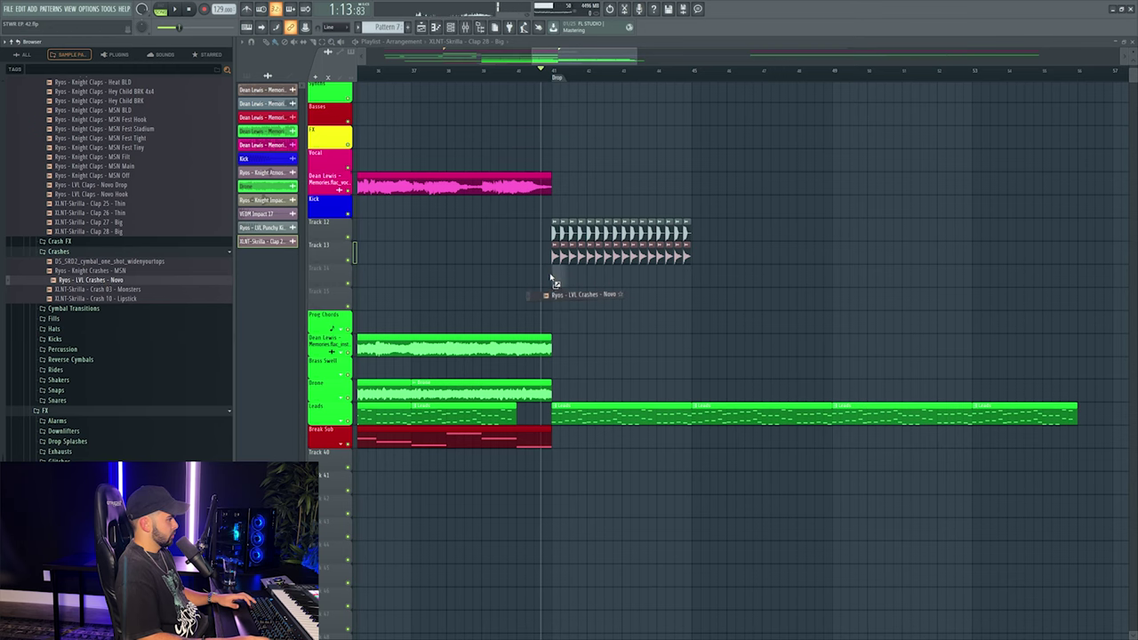
drag(551, 279, 552, 275)
scroll(568, 71, up, 3)
key(F9)
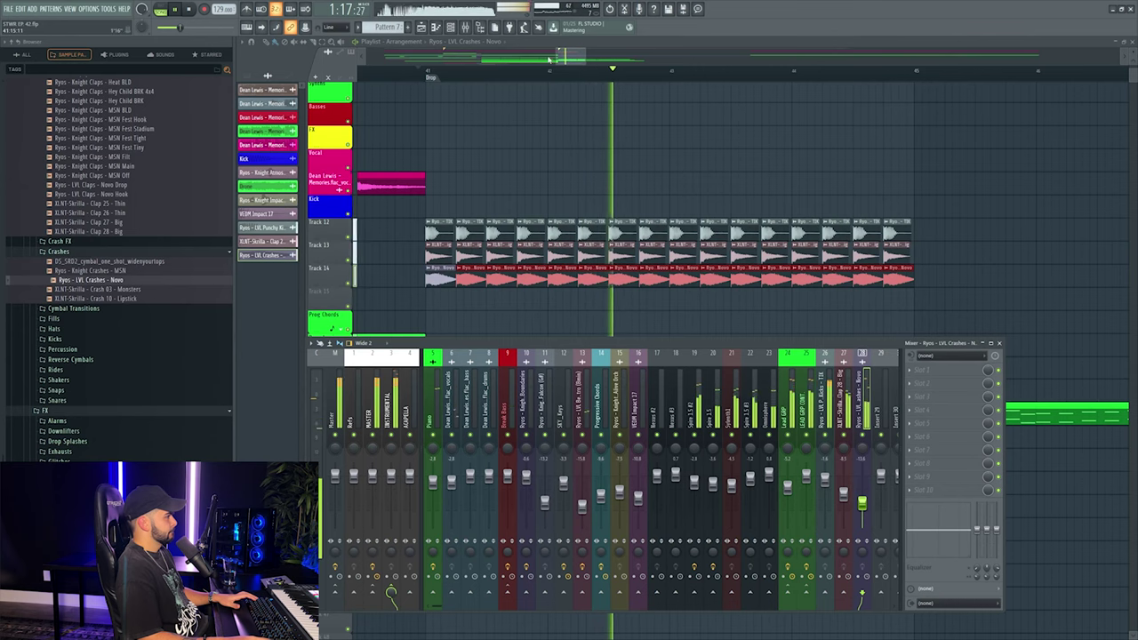
key(F9)
scroll(563, 67, down, 3)
key(F9)
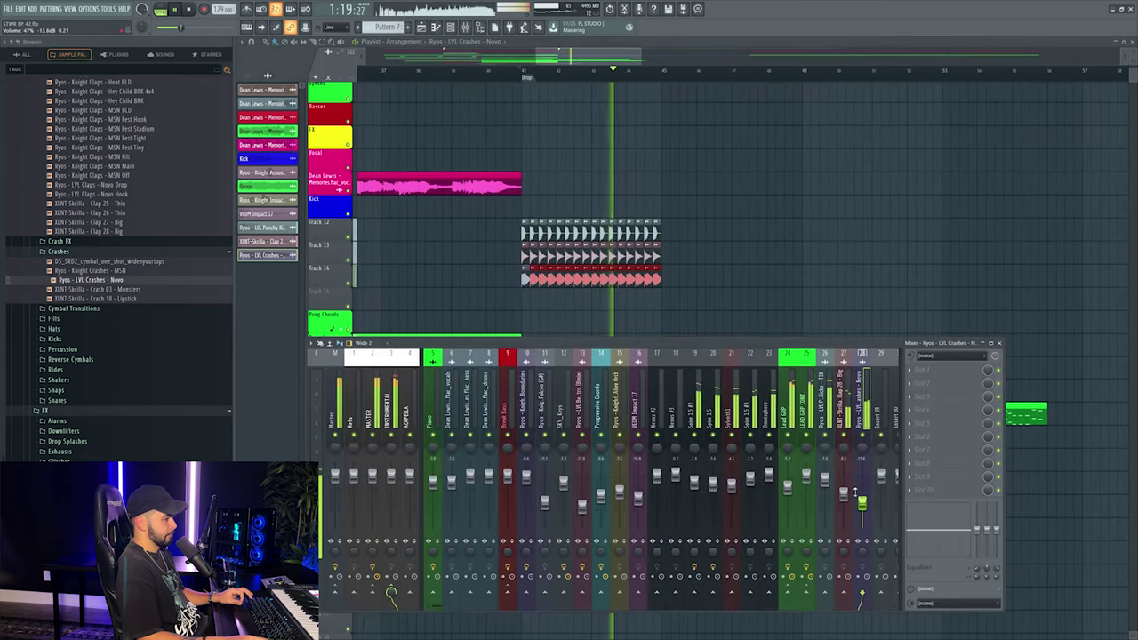
key(F9)
Duplicate the kick, clap and crash clips on Tracks 12 to 14 until they fill sixteen bars from the Drop marker.
drag(478, 220, 669, 283)
key(ctrl+b)
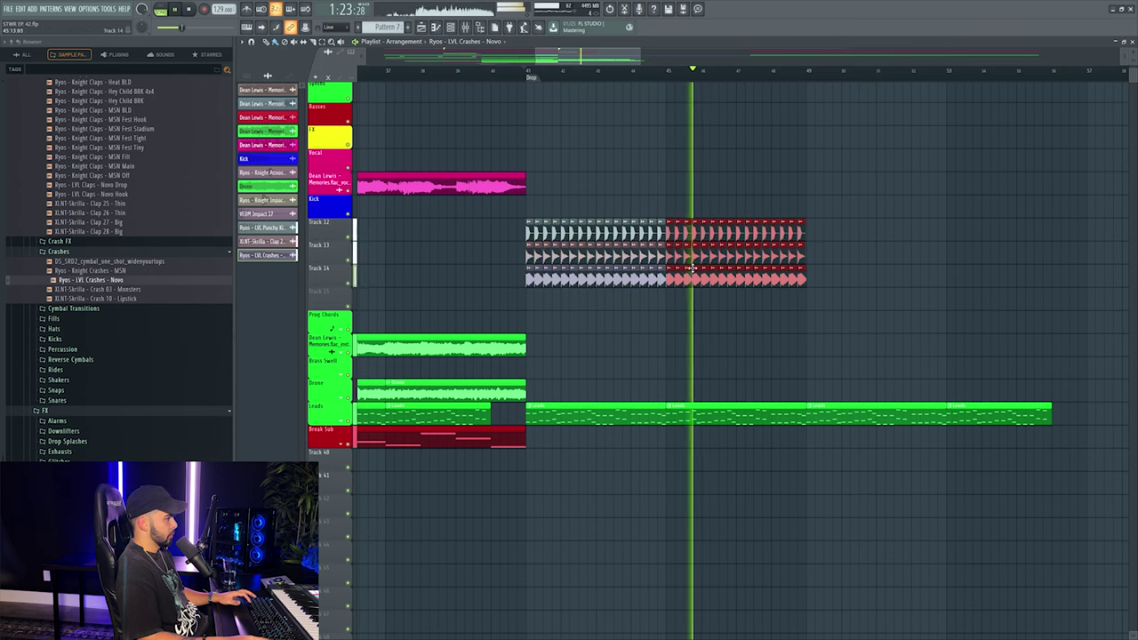
drag(691, 267, 776, 261)
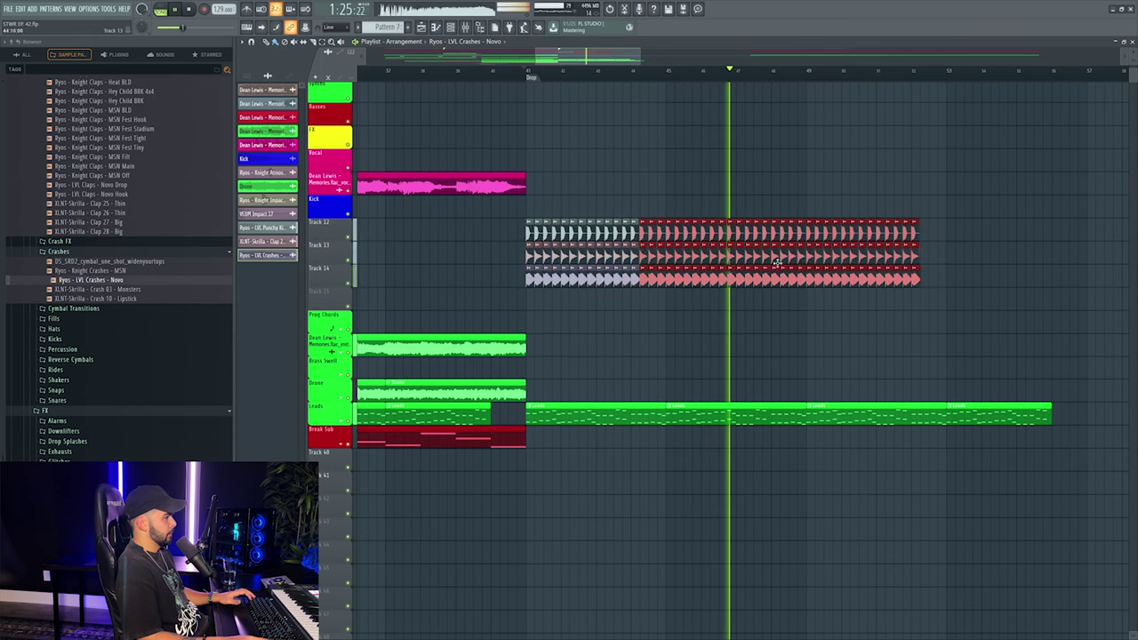
key(ctrl+b)
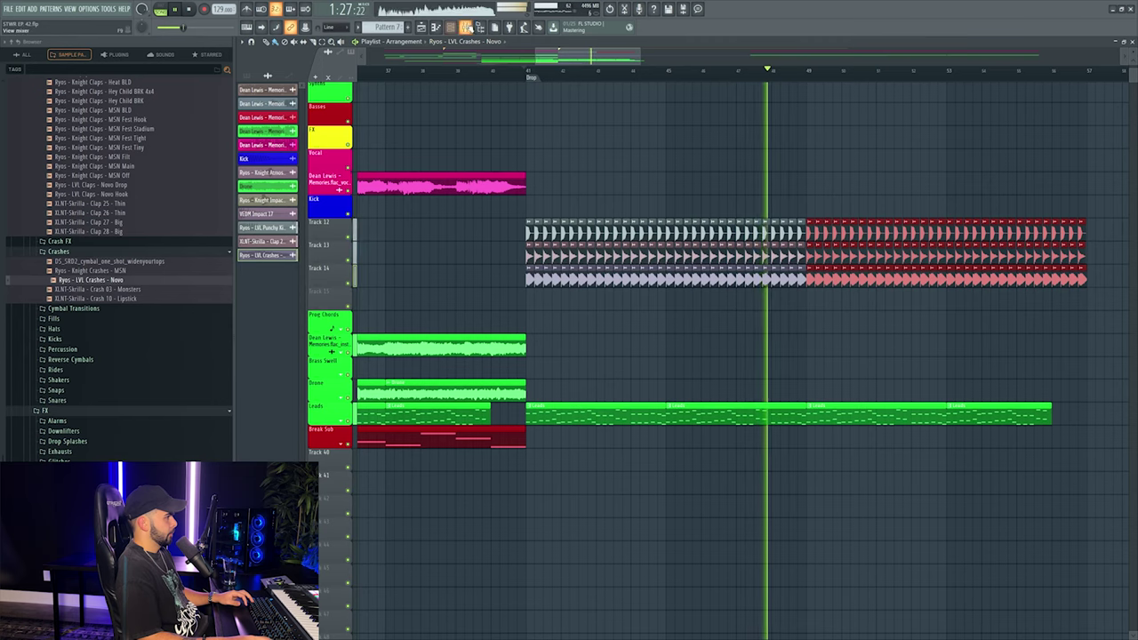
key(F9)
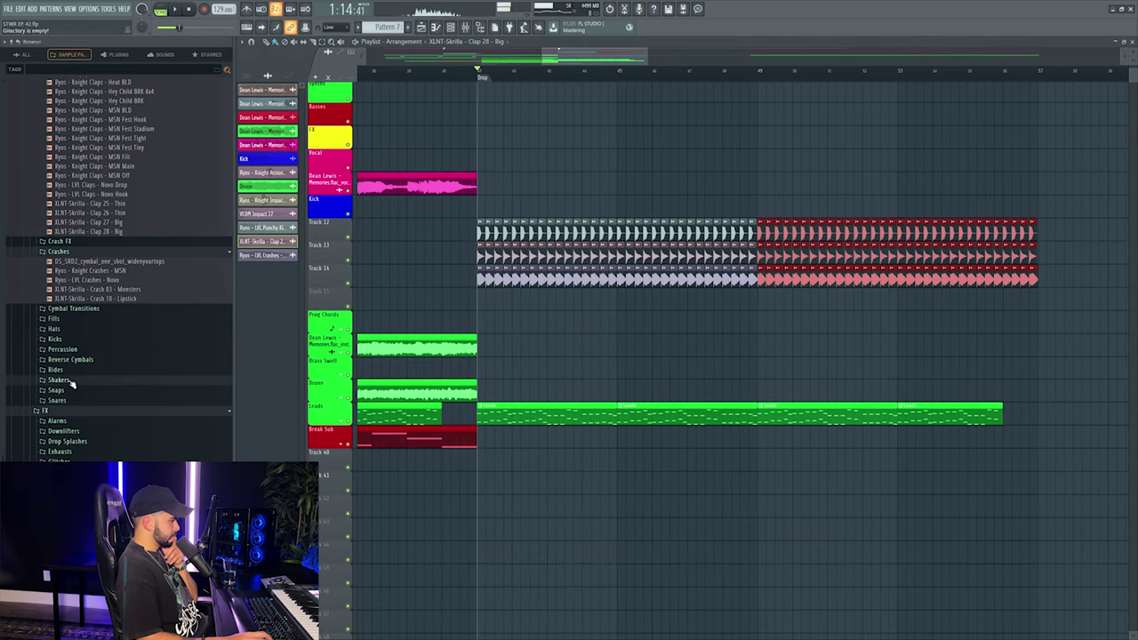
Browse the snap and shaker loops and place Ryos - Knight Shaker Loops - MSN Fest Metallic on Track 15 at the Drop marker.
scroll(70, 385, up, 10)
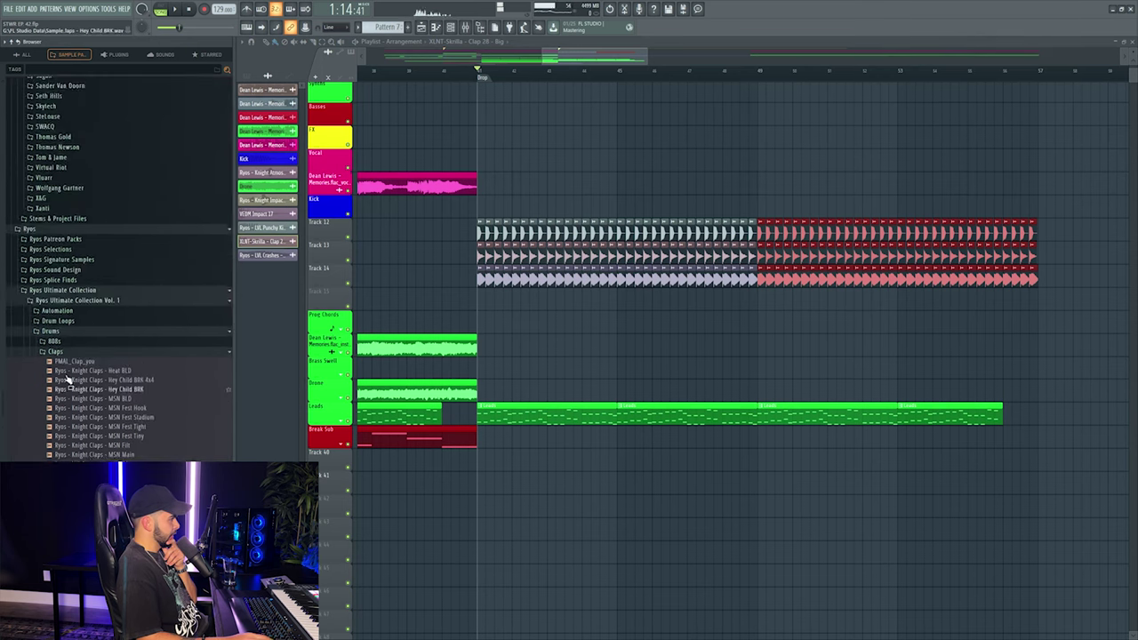
scroll(78, 229, down, 10)
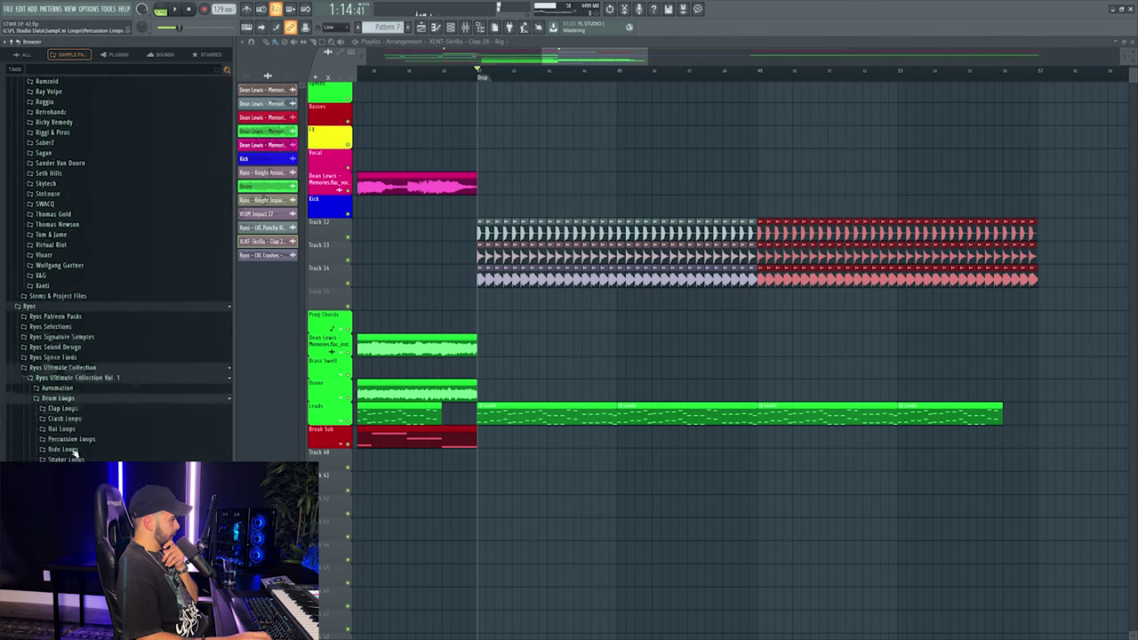
click(64, 216)
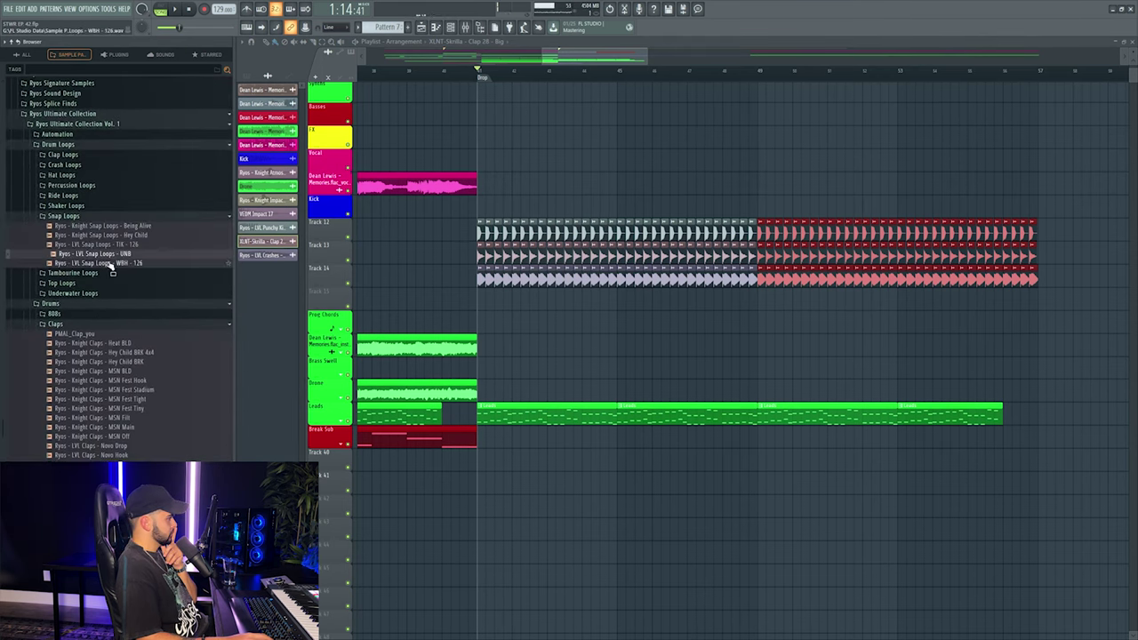
click(66, 205)
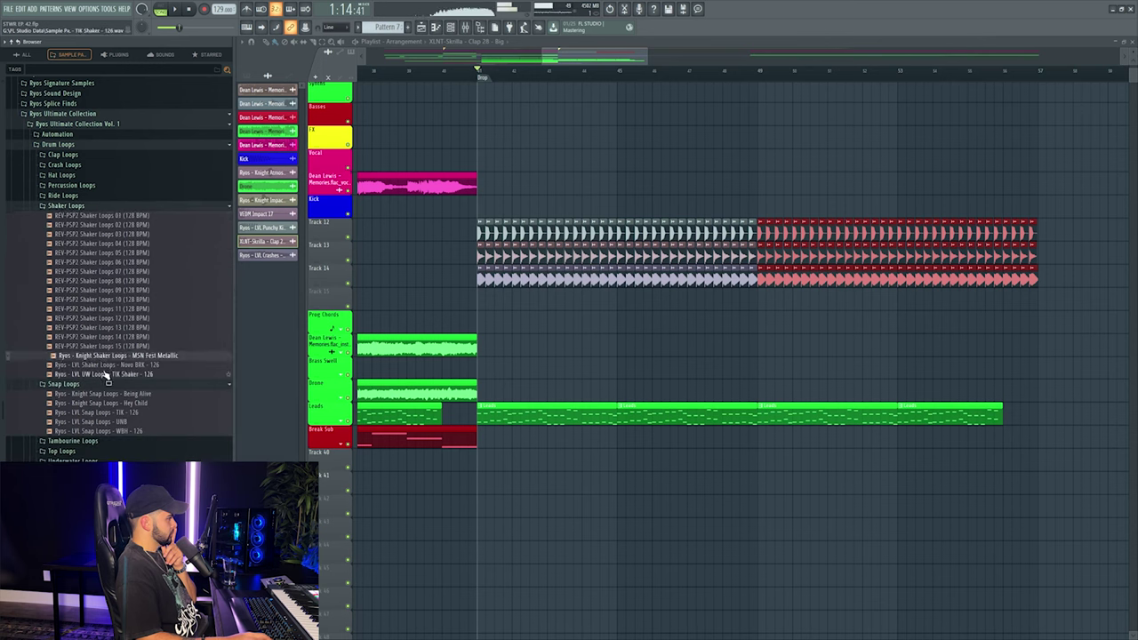
drag(107, 356, 484, 296)
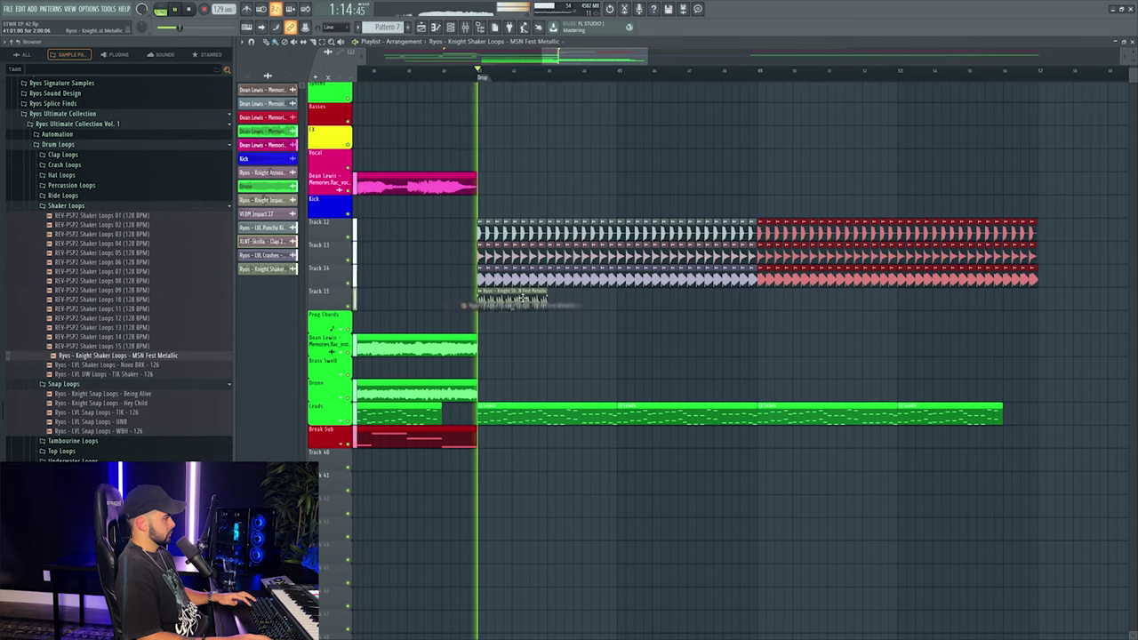
Fit the MSN Fest Metallic shaker loop on Track 15 to the project tempo and set its time-stretching mode to e3 mono.
click(482, 292)
click(573, 349)
click(568, 331)
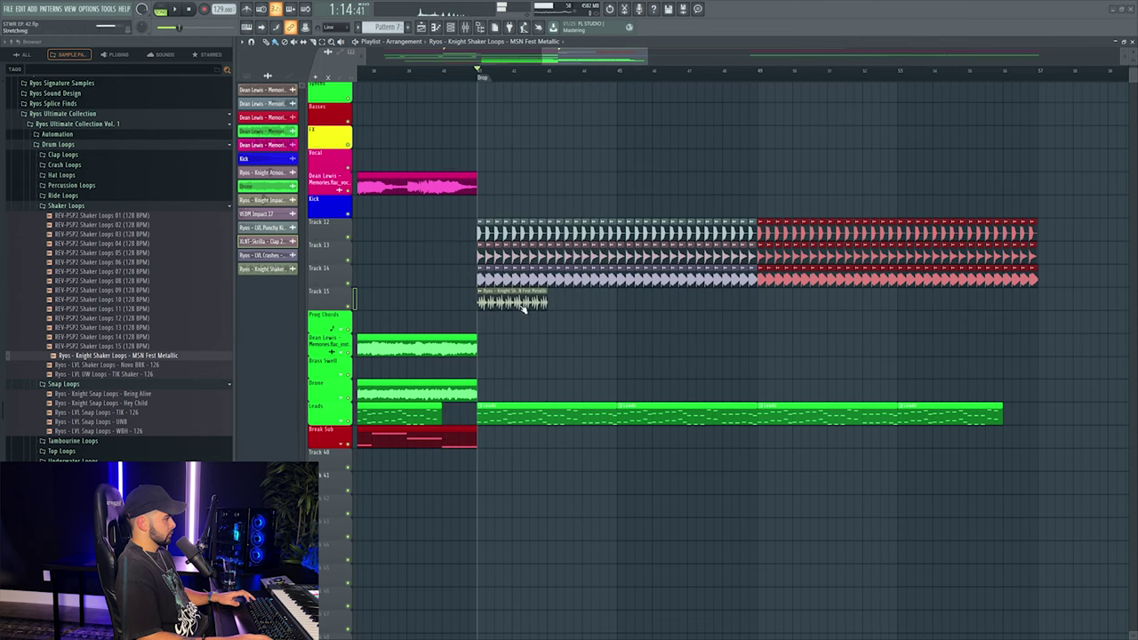
click(486, 138)
click(470, 188)
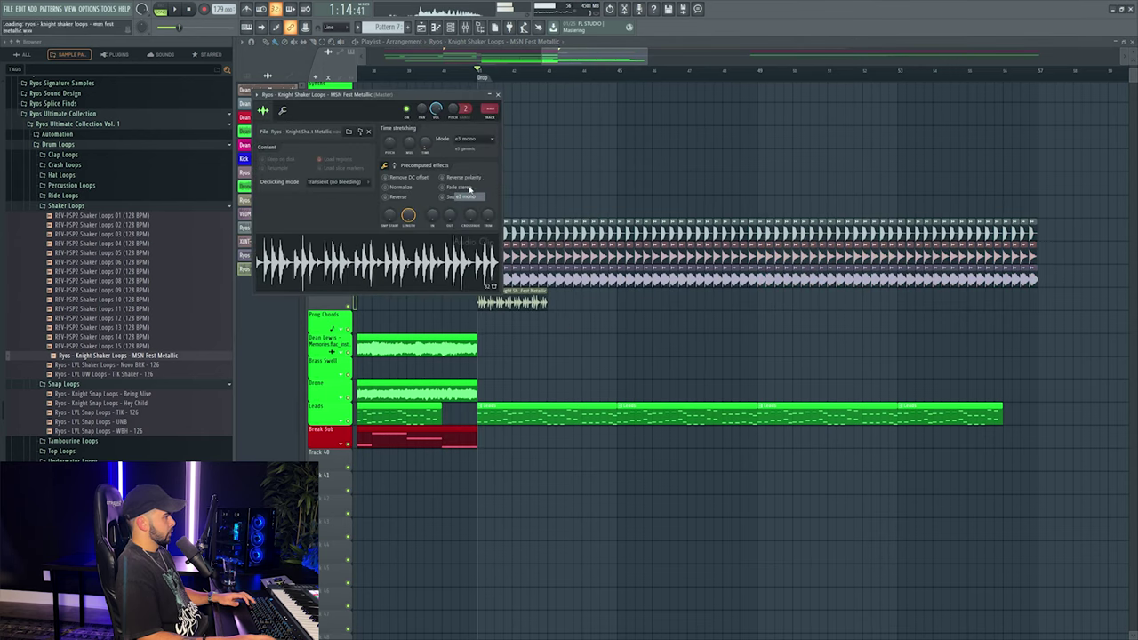
Route the shaker loop to mixer track 29 at about -8.2 dB and repeat it for ten bars along Track 15.
key(ctrl+l)
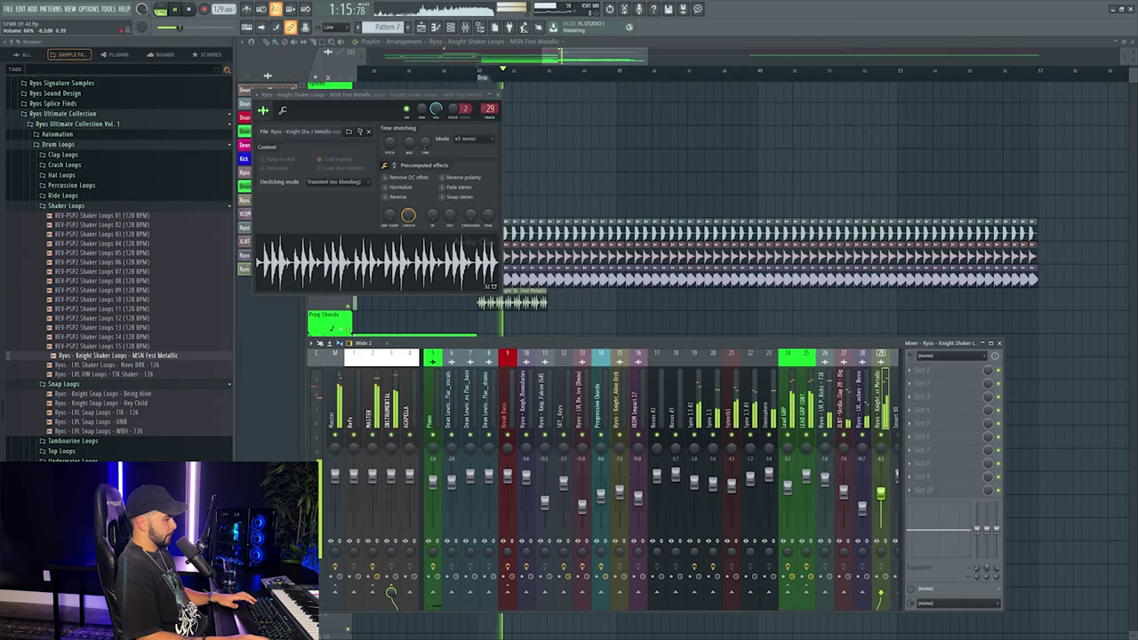
key(F12)
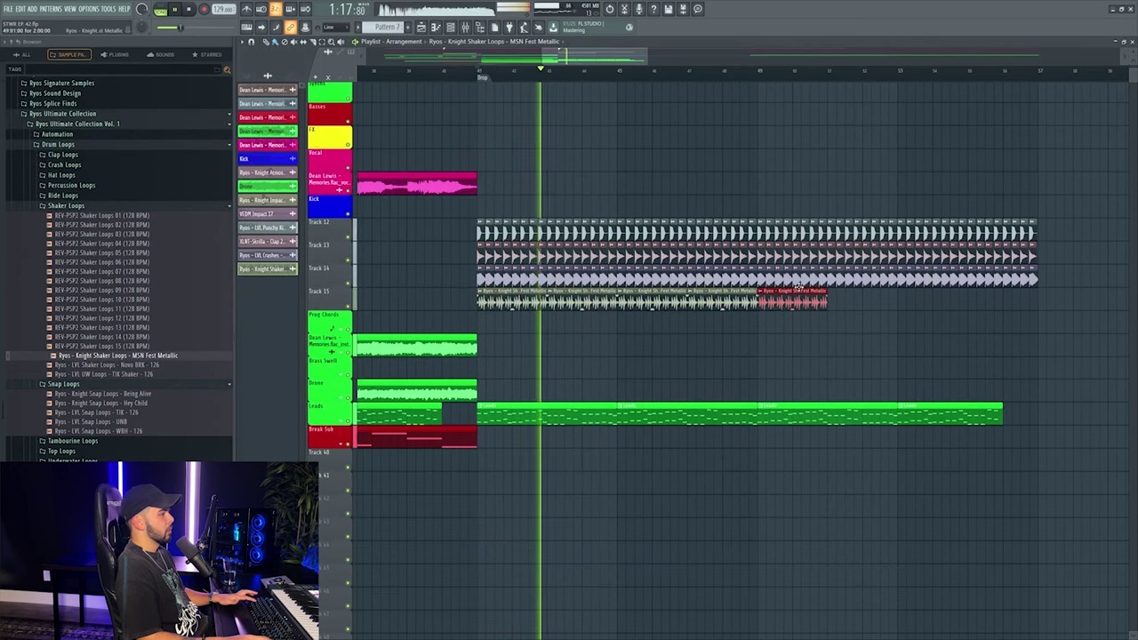
click(465, 28)
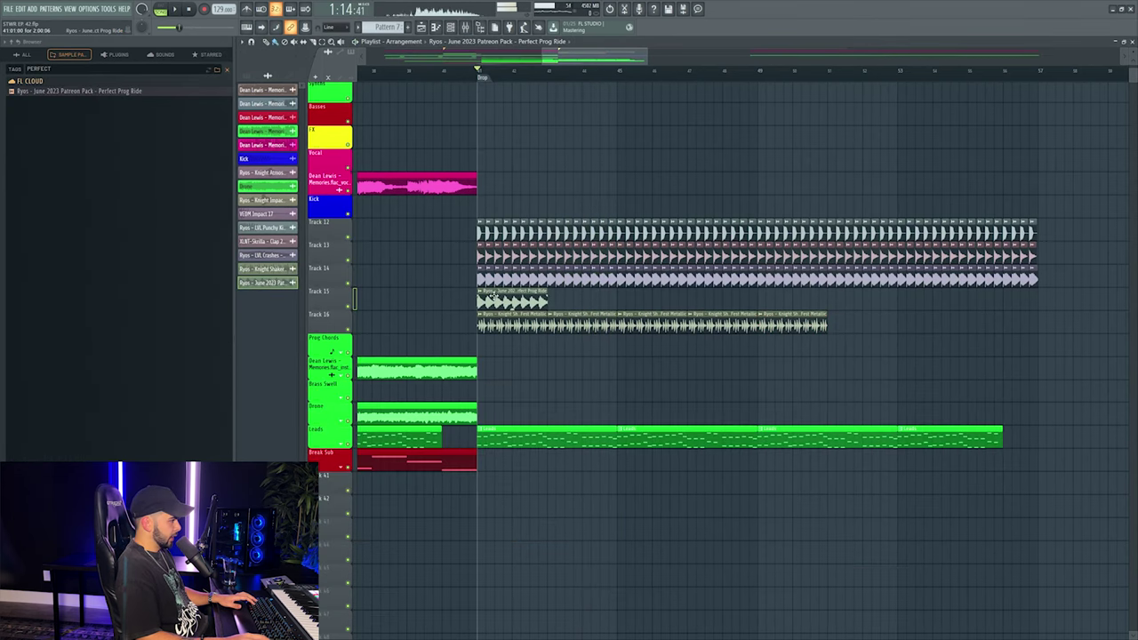
Fit the Ryos - June 2023 Patreon Pack - Perfect Prog Ride clip to the project tempo with the e3 mono stretch mode.
right_click(481, 292)
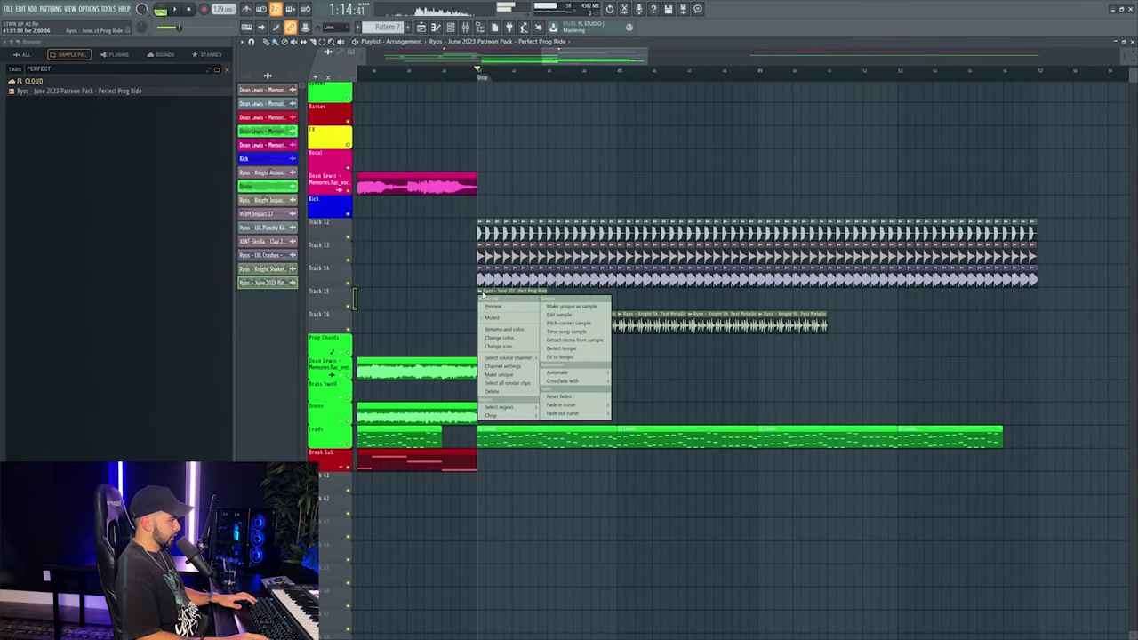
click(573, 358)
click(573, 332)
double_click(504, 300)
Set the ride's volume on mixer track 30 to about -15.7 dB and repeat the ride for ten bars above the shaker.
key(F9)
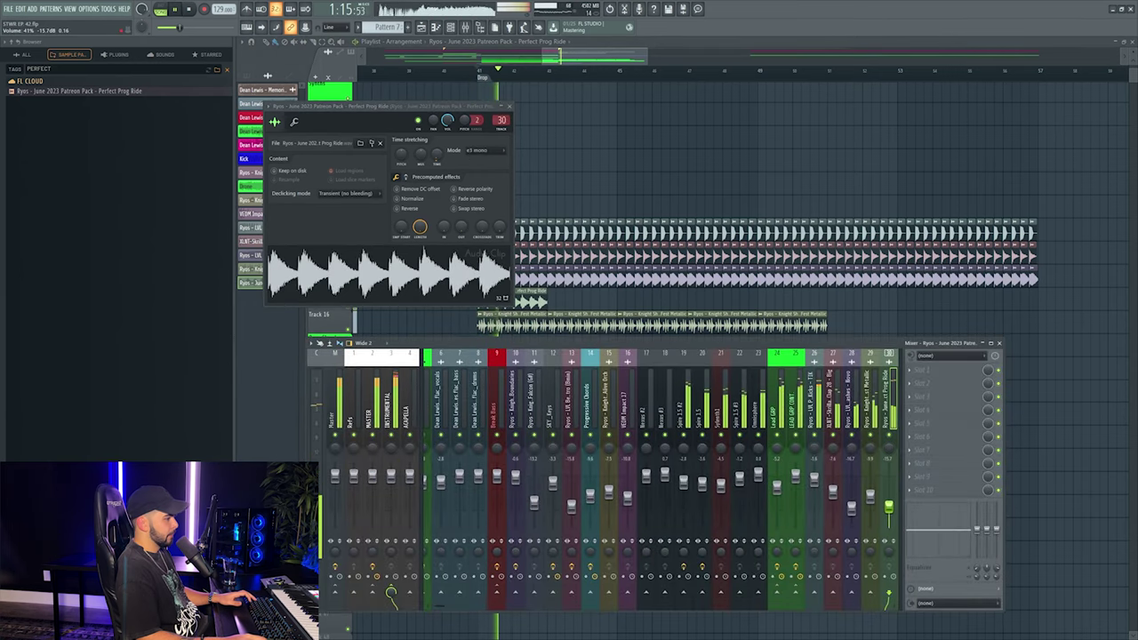
mouse_move(594, 303)
mouse_down()
mouse_move(800, 300)
mouse_move(915, 320)
mouse_up()
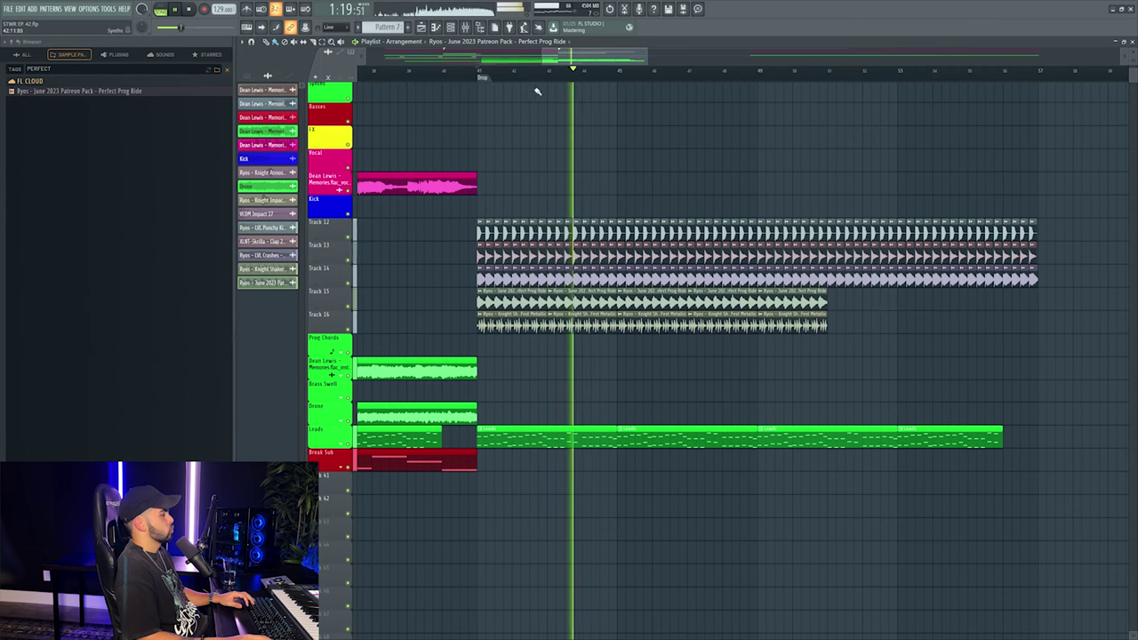
scroll(536, 85, up, 2)
click(465, 27)
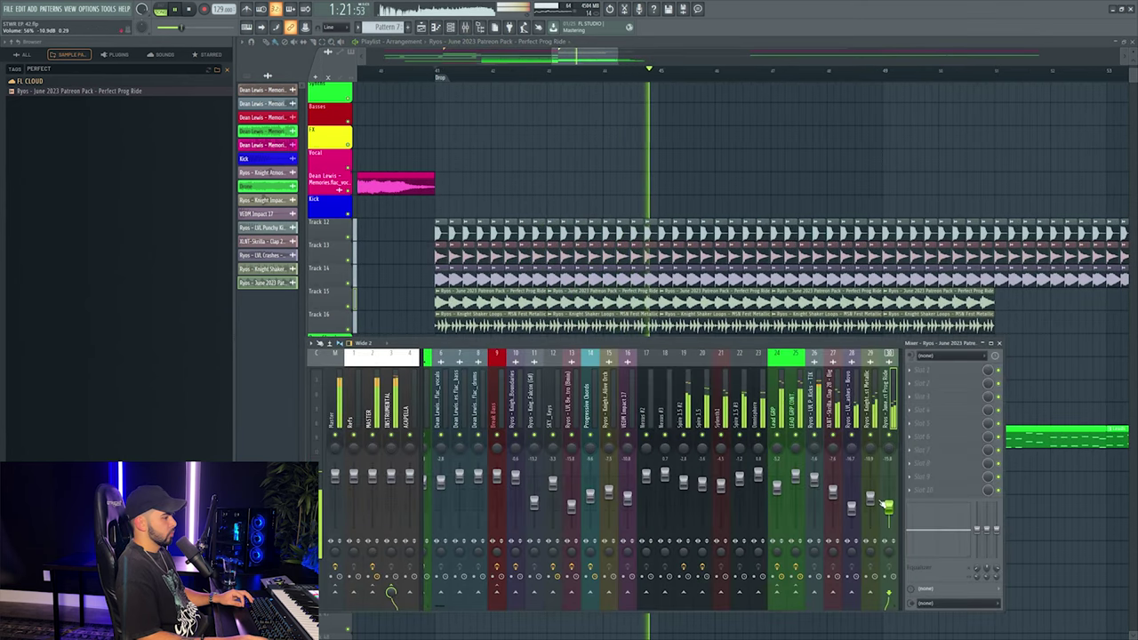
click(466, 28)
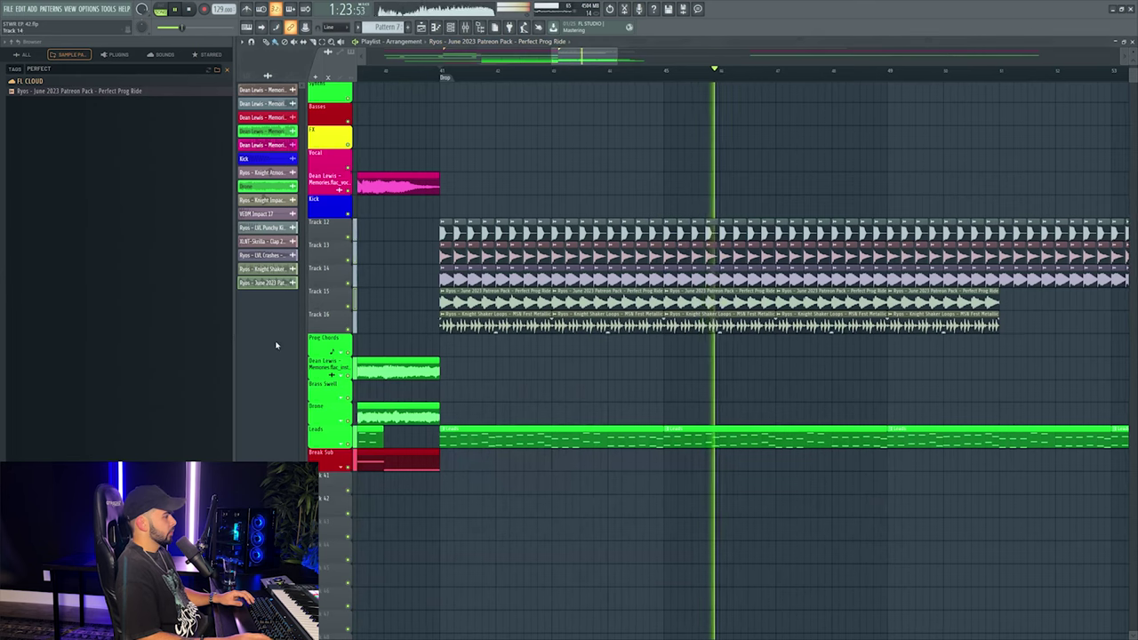
Insert an empty playlist track and arrange it directly below the shaker loops.
right_click(322, 333)
click(351, 404)
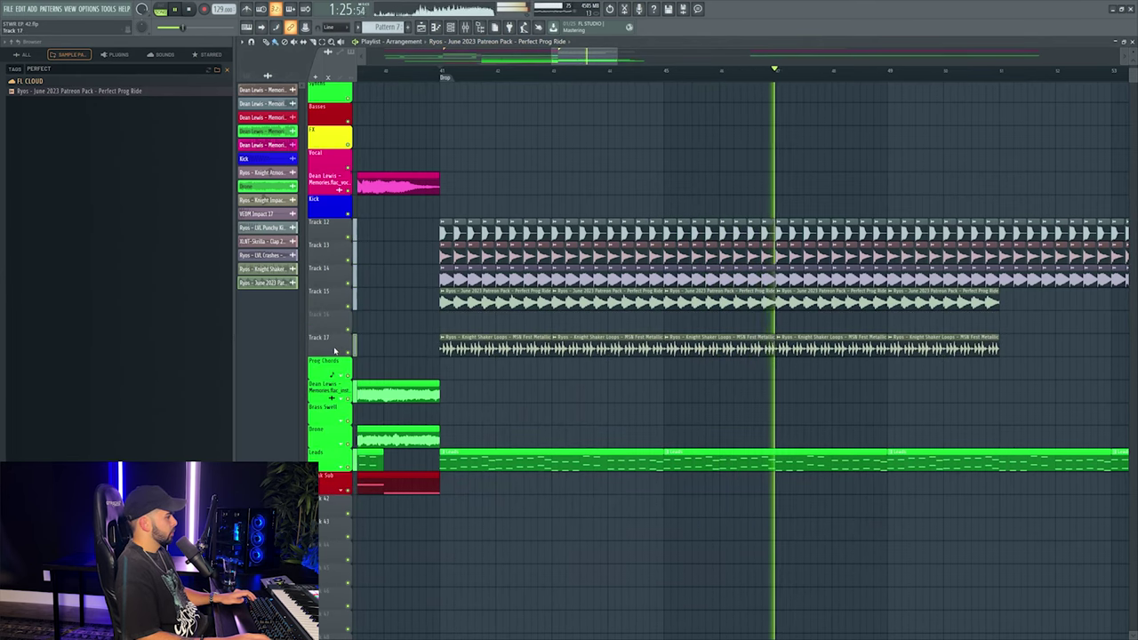
key(space)
Search the sample packs for "tom" and place Ryos - Nov 2023 Patreon Pack - Hello Tom on Track 17 just after the Drop marker.
click(227, 69)
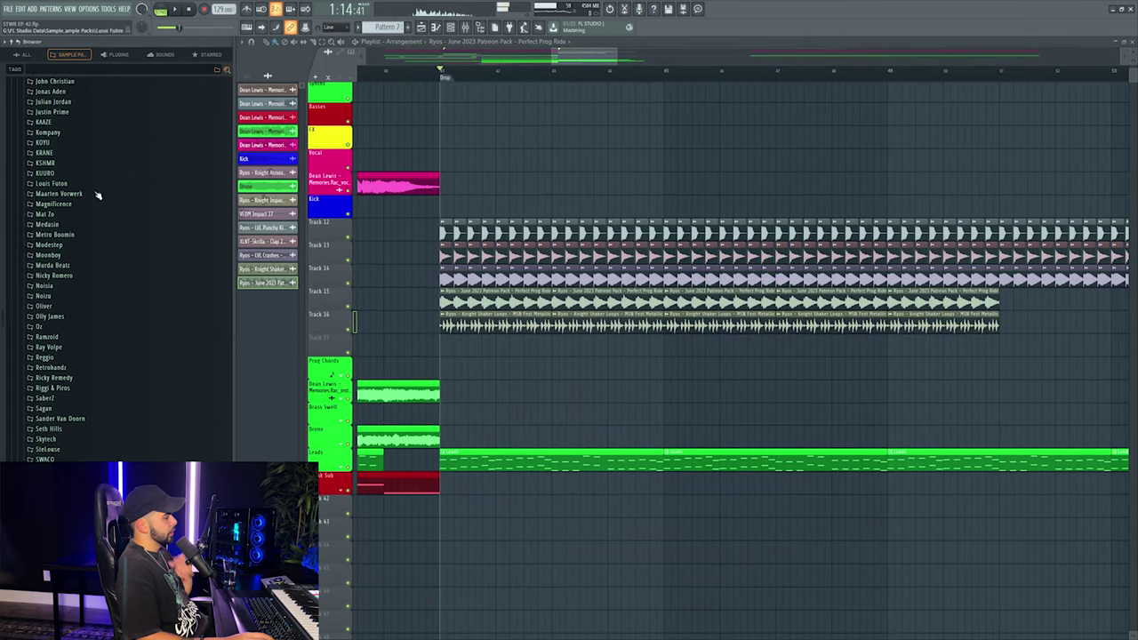
text(tom)
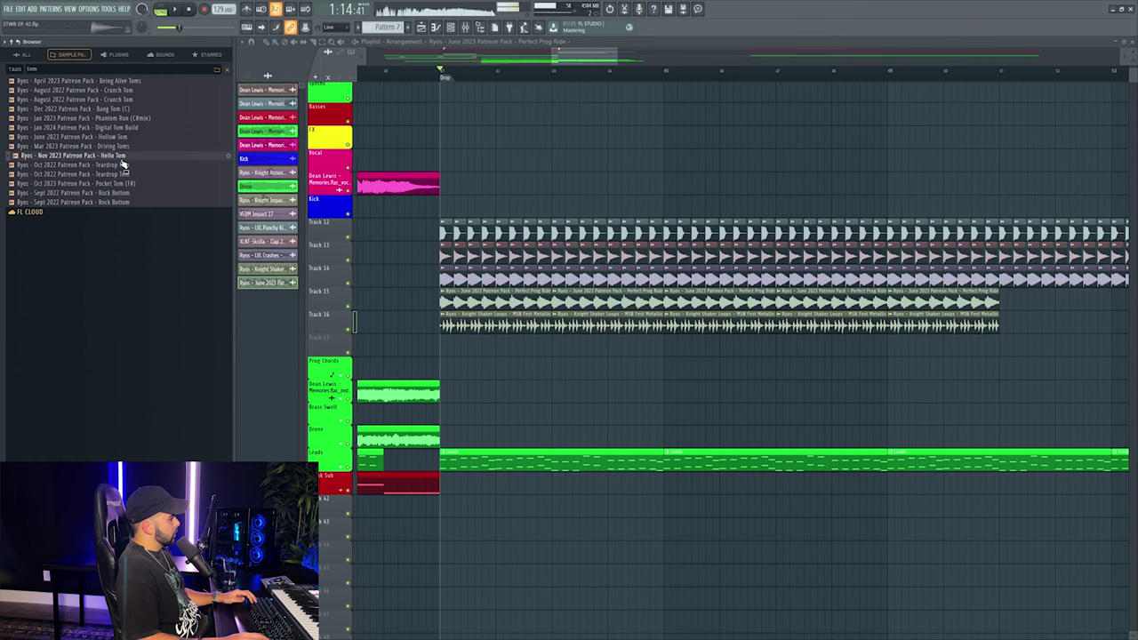
drag(470, 349, 401, 347)
scroll(468, 346, up, 3)
key(space)
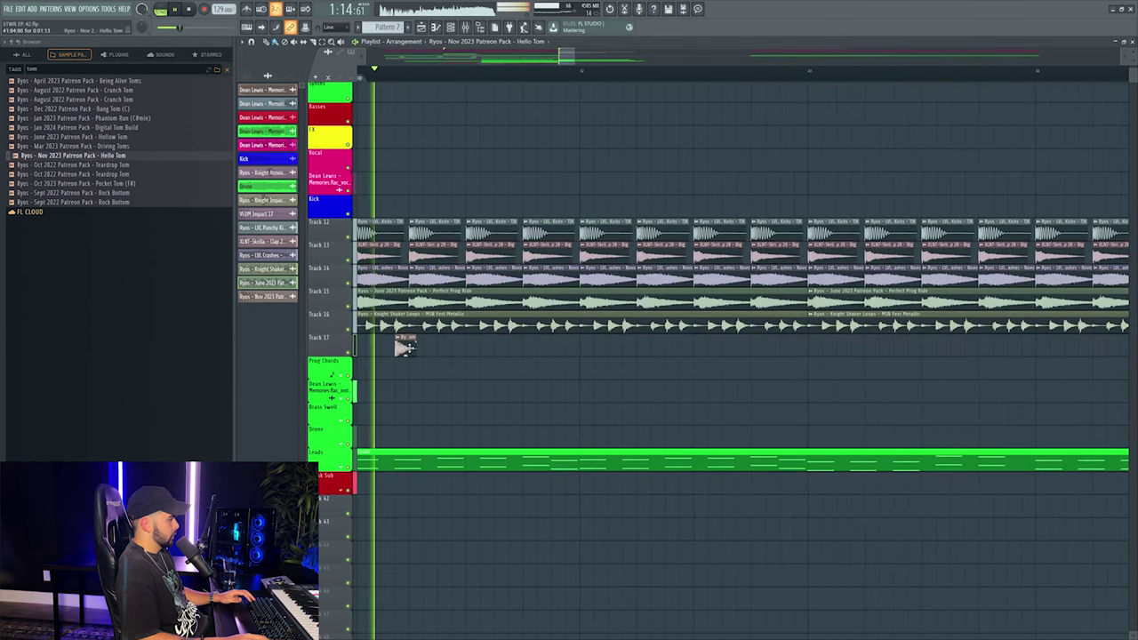
Repeat the Hello Tom hit along Track 17 as an off-beat pattern of two-hit and three-hit groups across the drop.
click(447, 347)
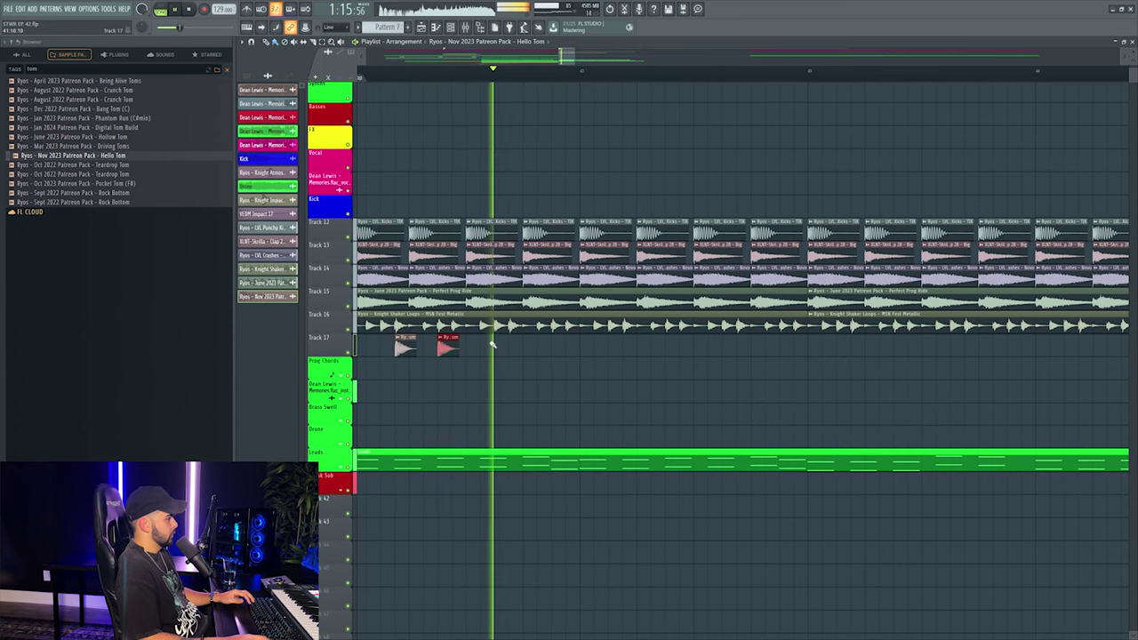
click(627, 347)
click(671, 350)
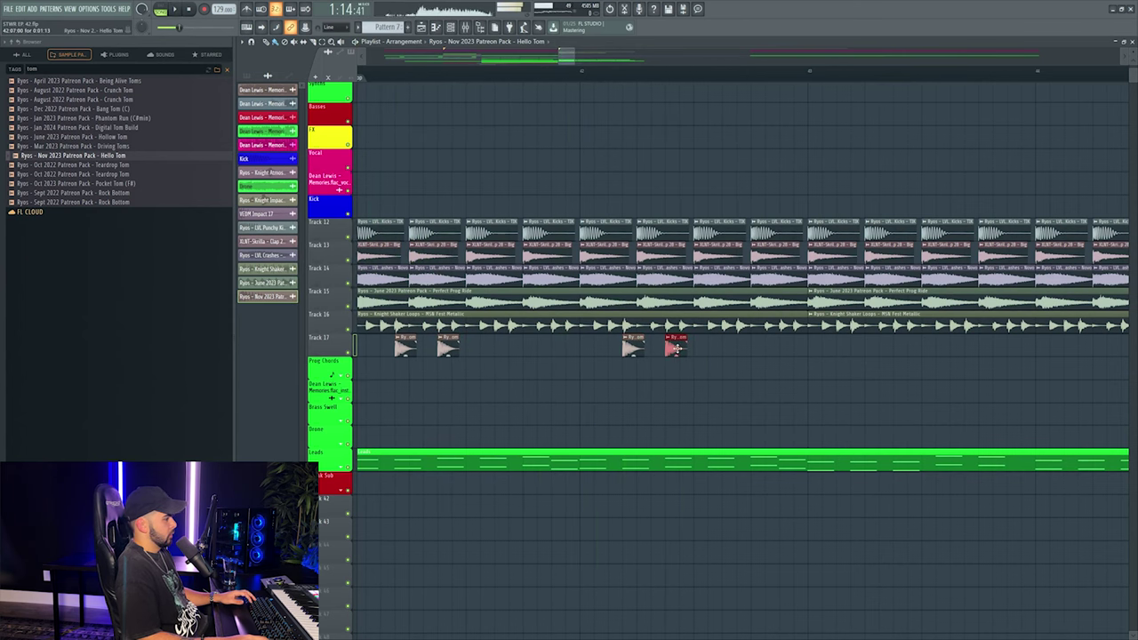
scroll(690, 116, down, 2)
drag(749, 310, 436, 356)
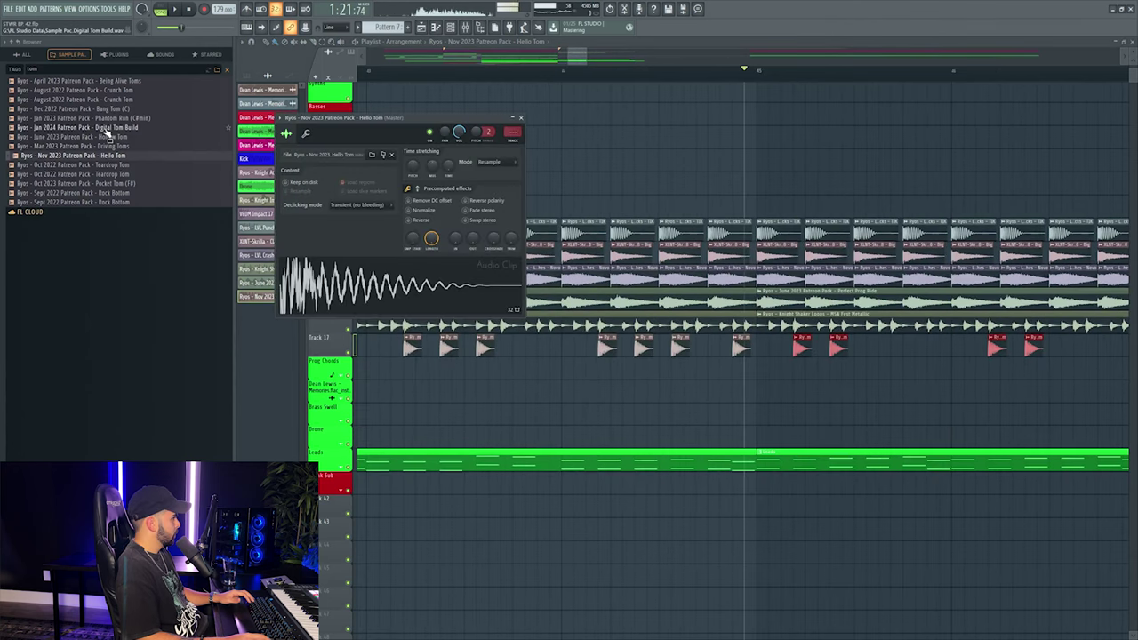
Replace the tom clips' sample with Ryos - Dec 2022 Patreon Pack - Bang Tom (C).
click(112, 109)
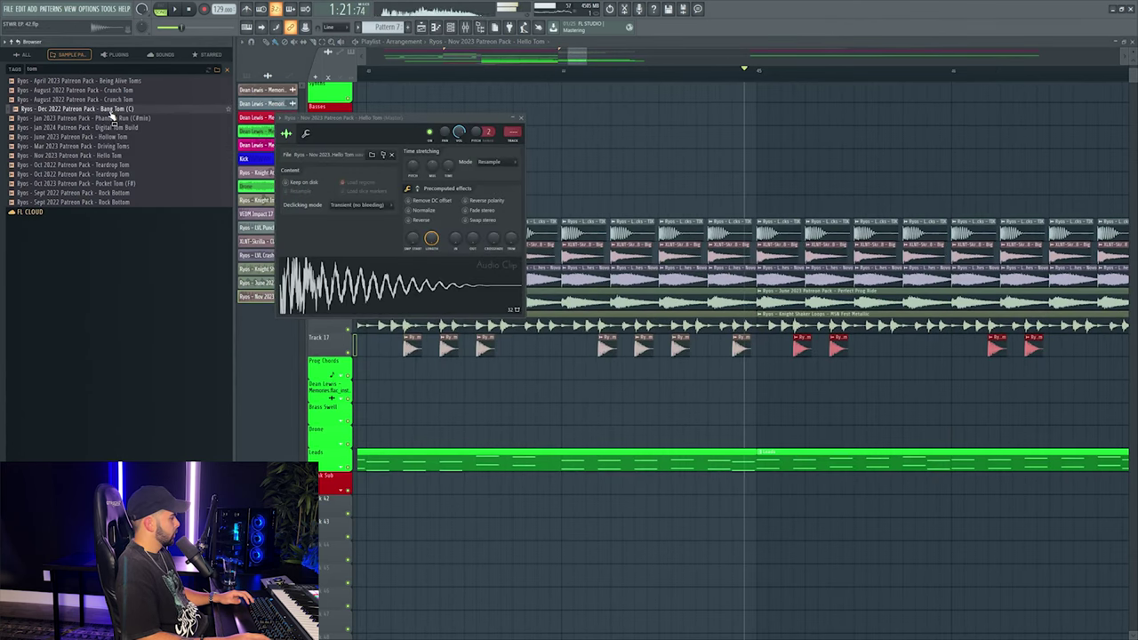
drag(336, 309, 336, 309)
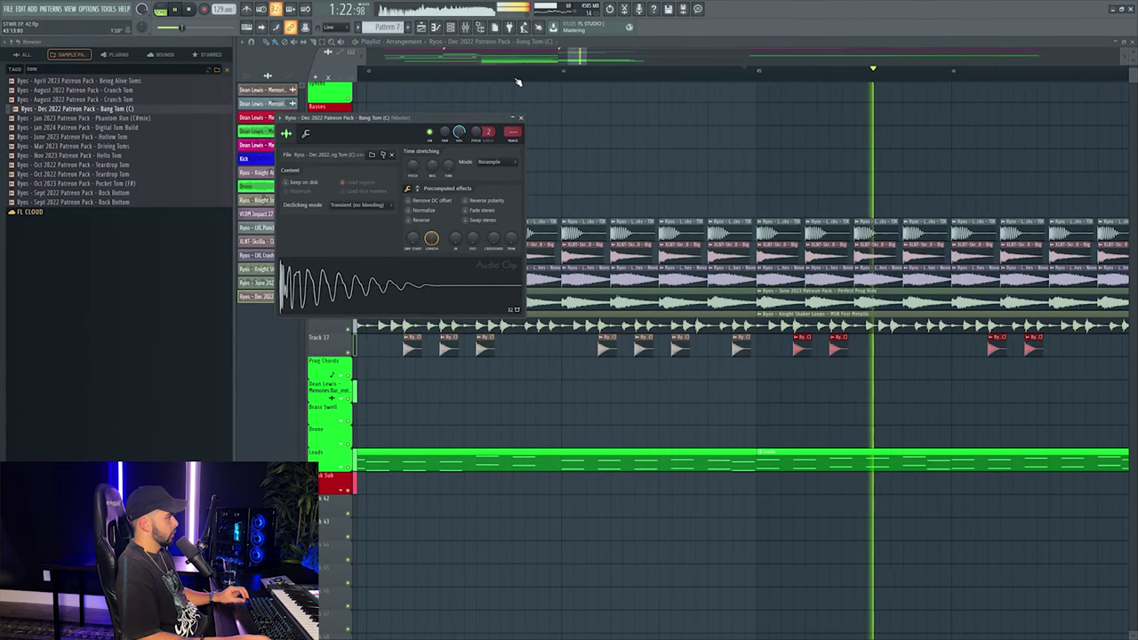
scroll(523, 74, down, 3)
key(Escape)
Route the Bang Tom audio clip to its own free mixer track 31 and close its channel settings.
key(F9)
scroll(711, 292, down, 3)
scroll(825, 81, up, 3)
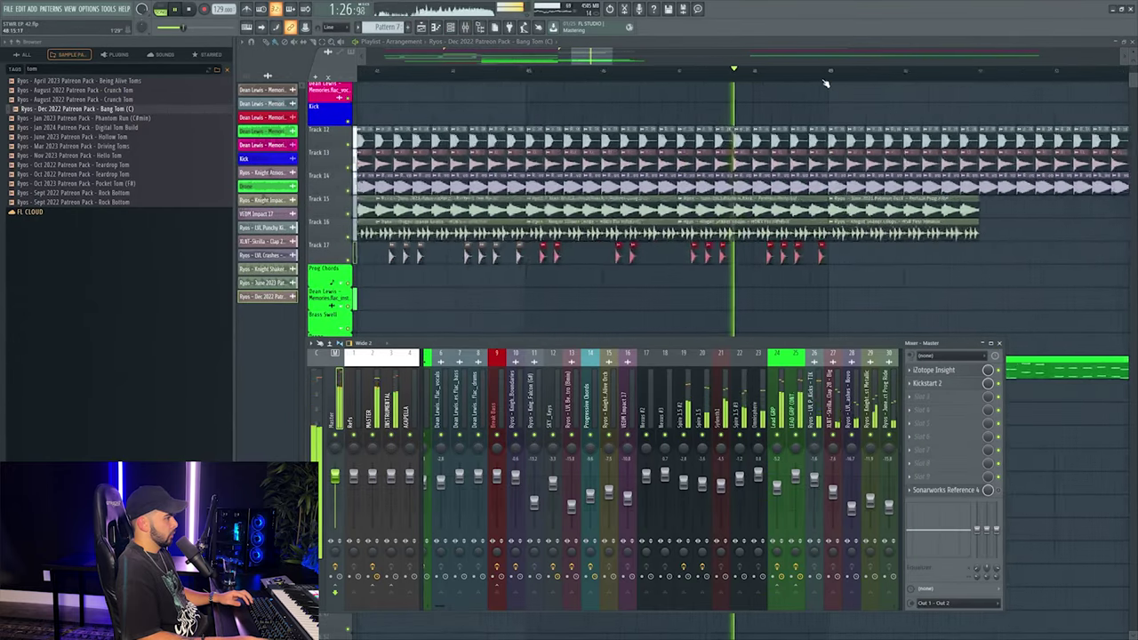
key(F9)
double_click(818, 248)
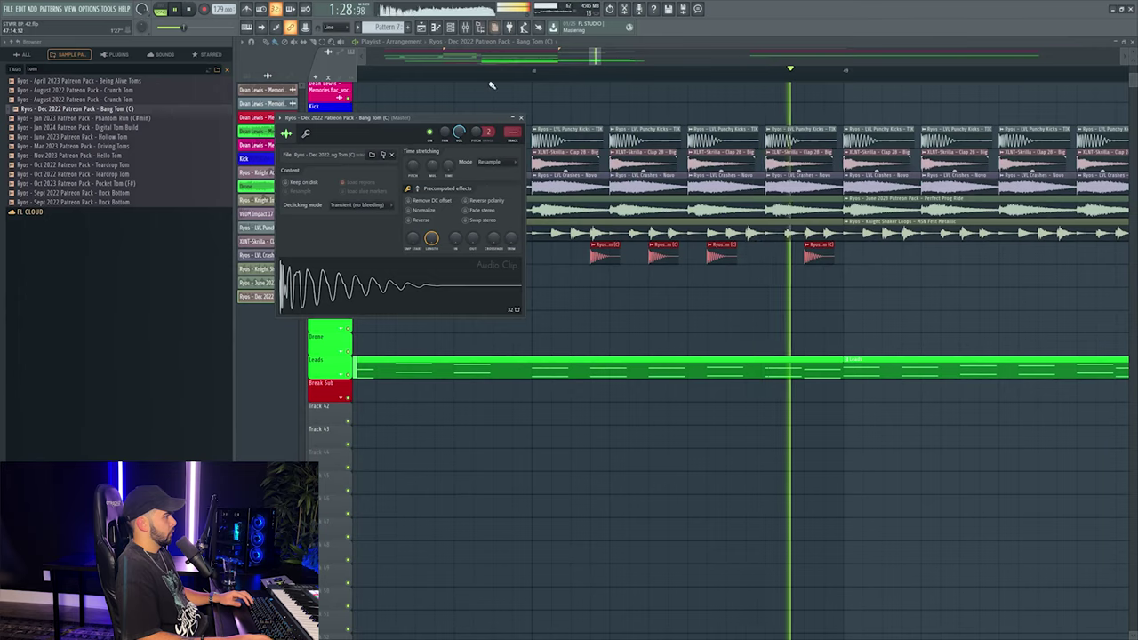
key(ctrl+l)
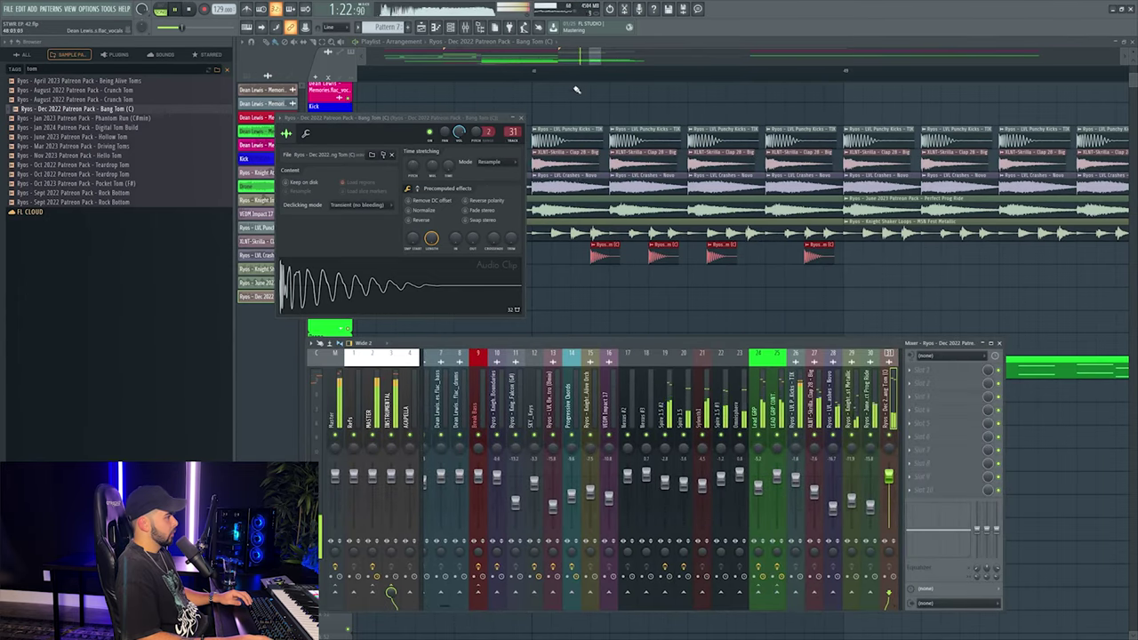
key(F12)
Solo the Kick track group, mute Tracks 14 to 17 and play the kick and clap from the Drop marker.
scroll(426, 76, down, 4)
scroll(426, 75, down, 2)
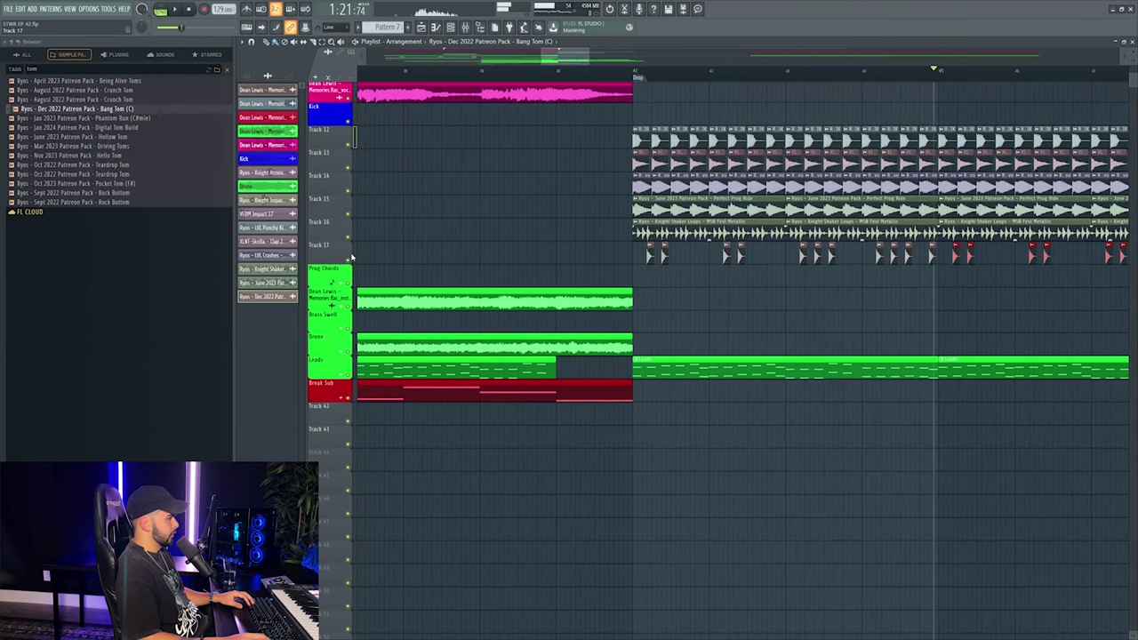
right_click(354, 149)
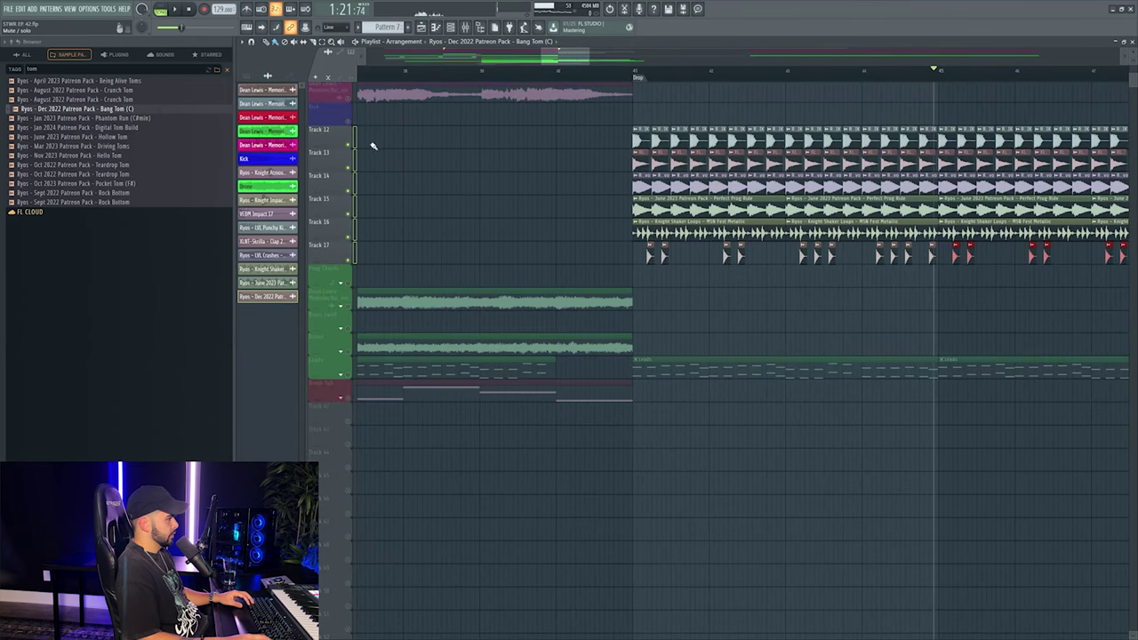
scroll(635, 78, down, 1)
click(634, 77)
key(space)
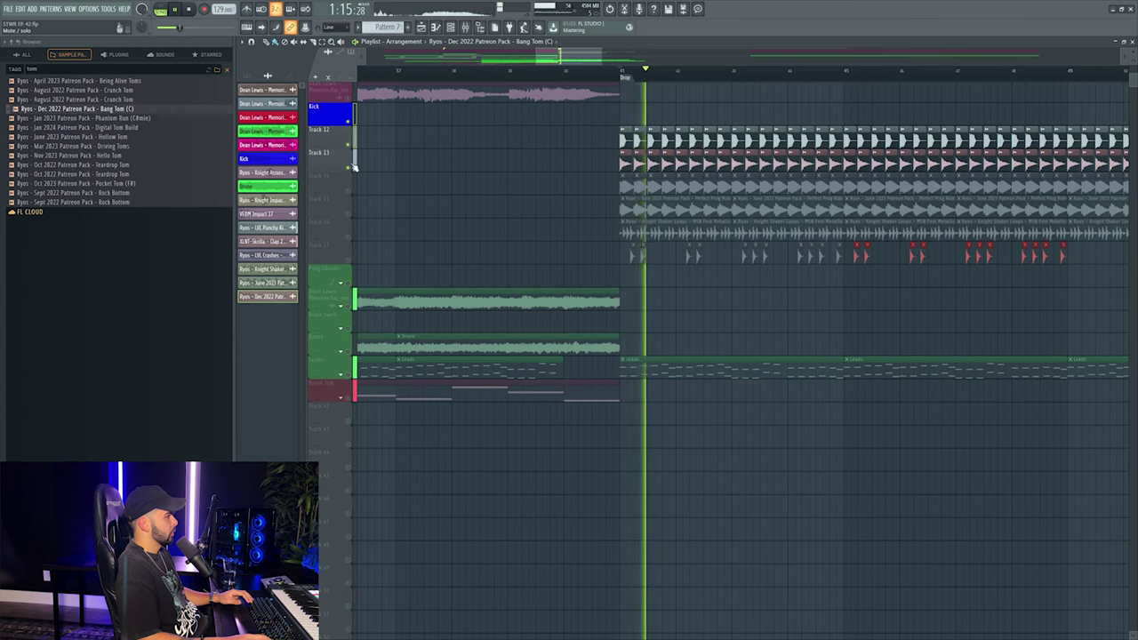
Add Kickstart 2 to the clap's mixer track with the sidechain mix at 49%.
click(464, 27)
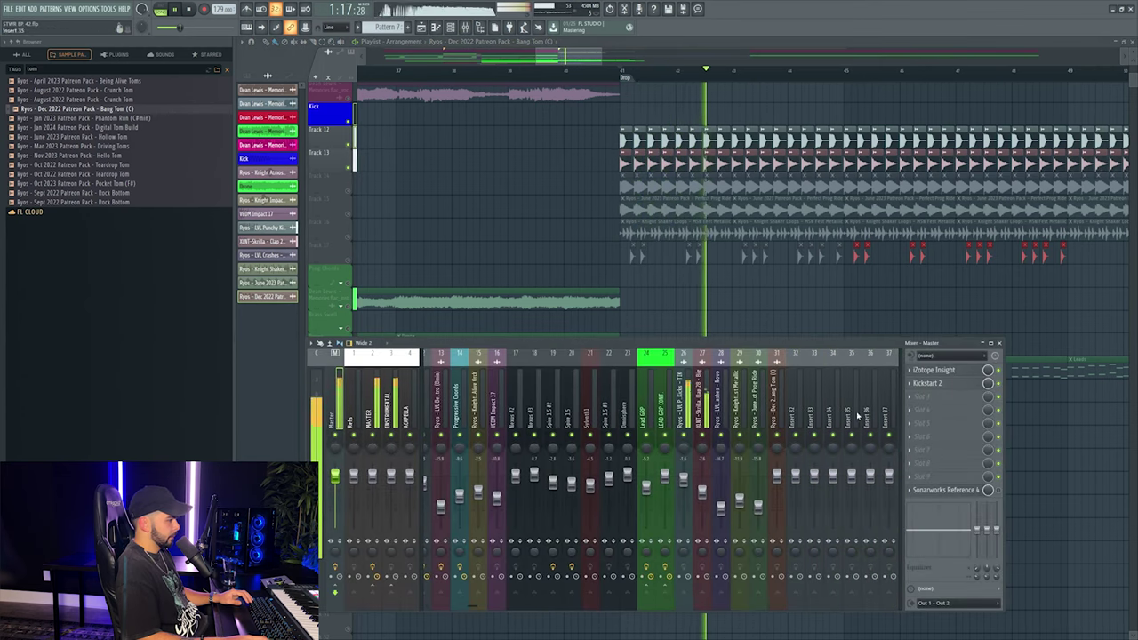
click(958, 379)
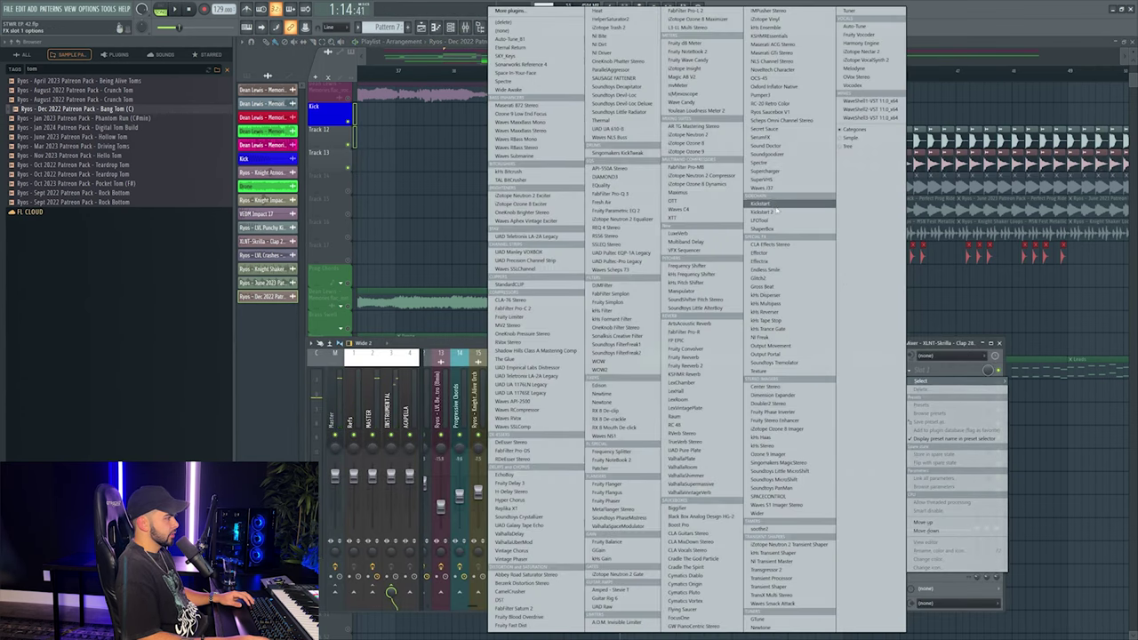
click(777, 210)
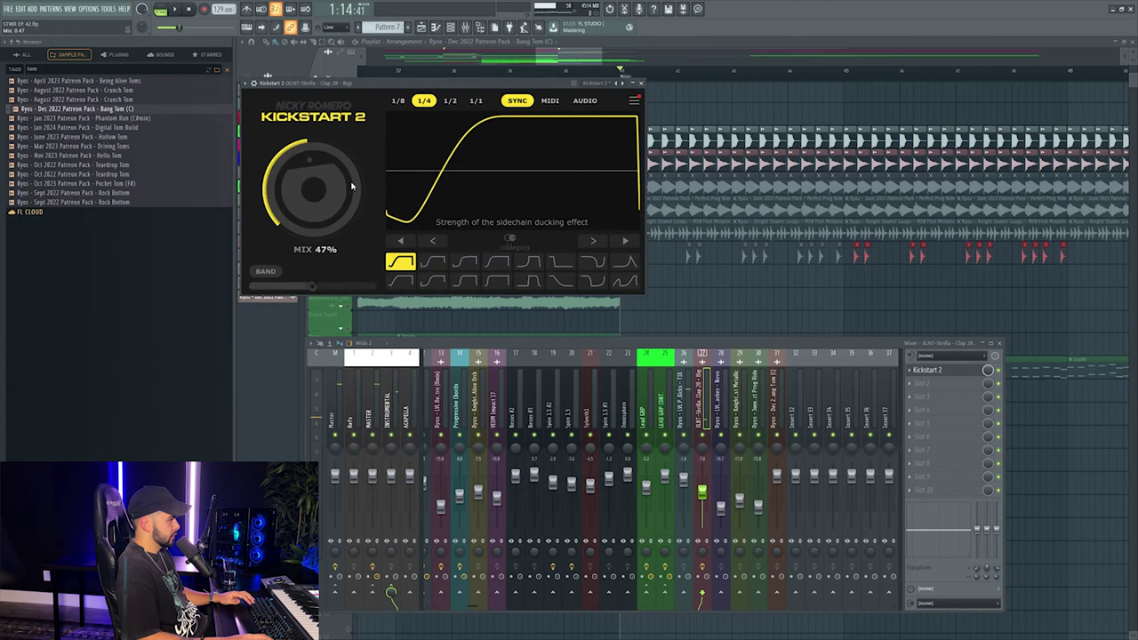
drag(352, 186, 352, 187)
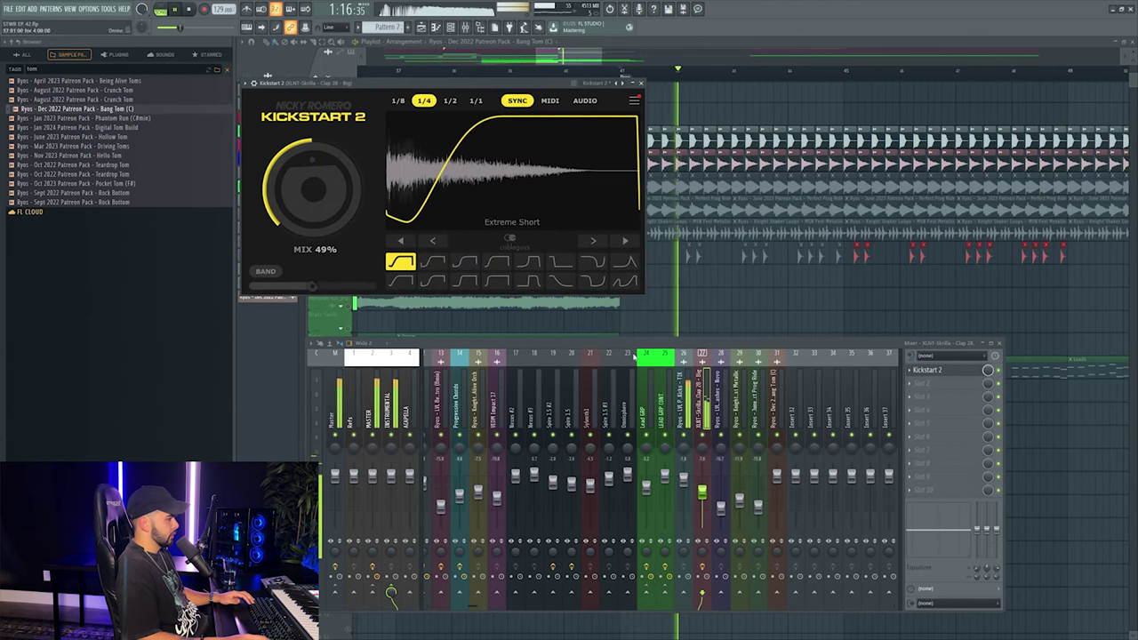
click(642, 83)
Unmute the crash, ride and shaker tracks one after another and lower the ride and shaker volumes slightly in the mixer.
key(F9)
key(F9)
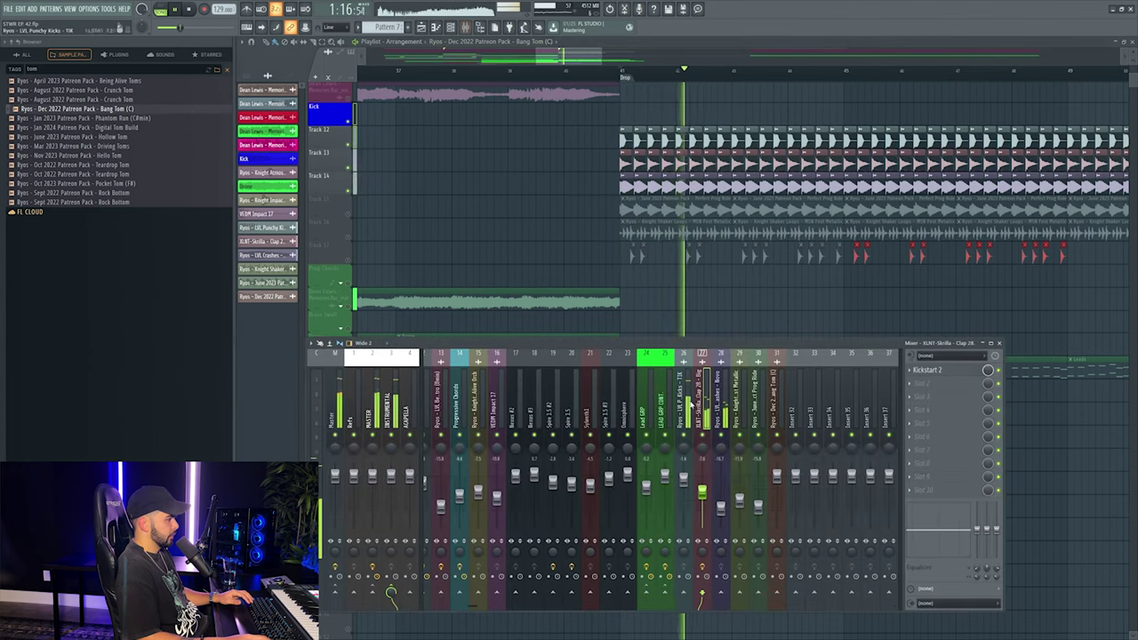
key(F9)
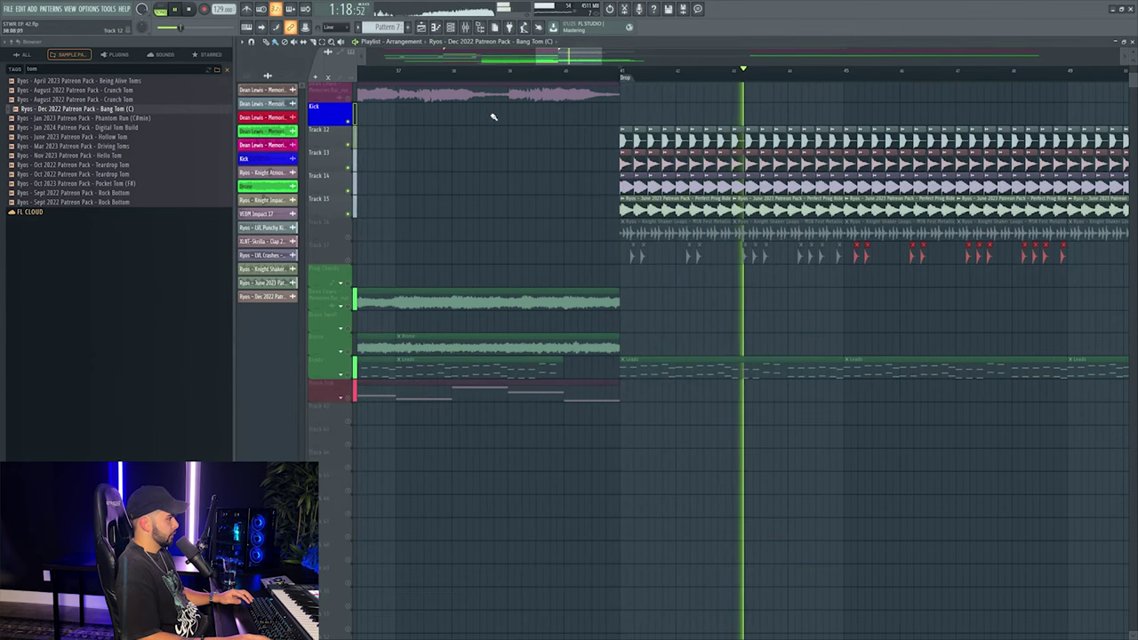
key(F9)
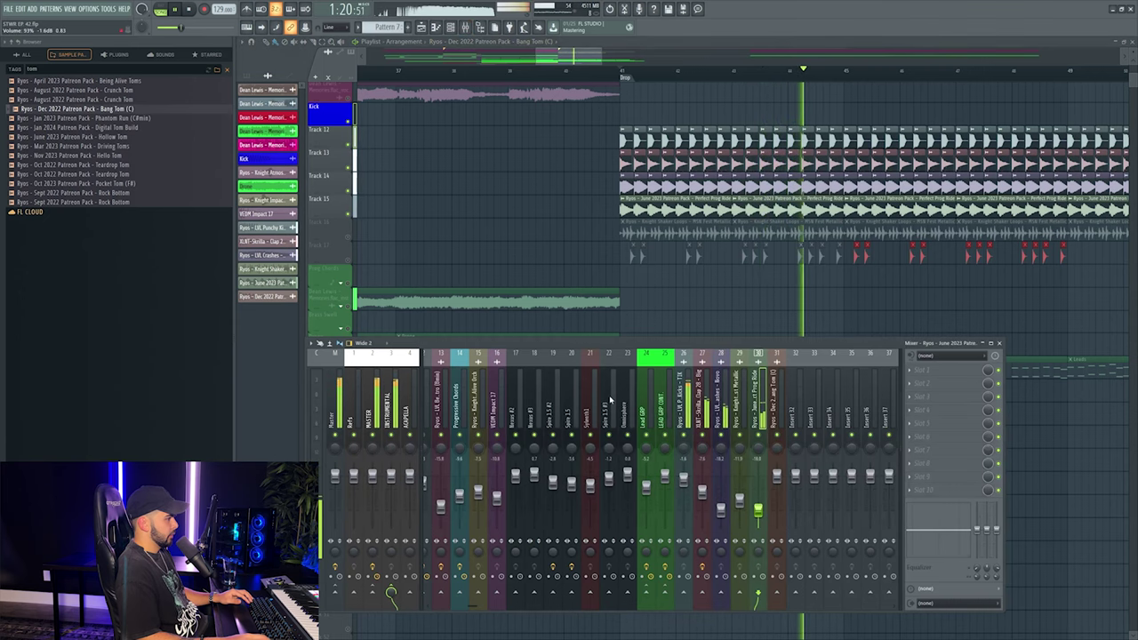
key(F9)
key(F9)
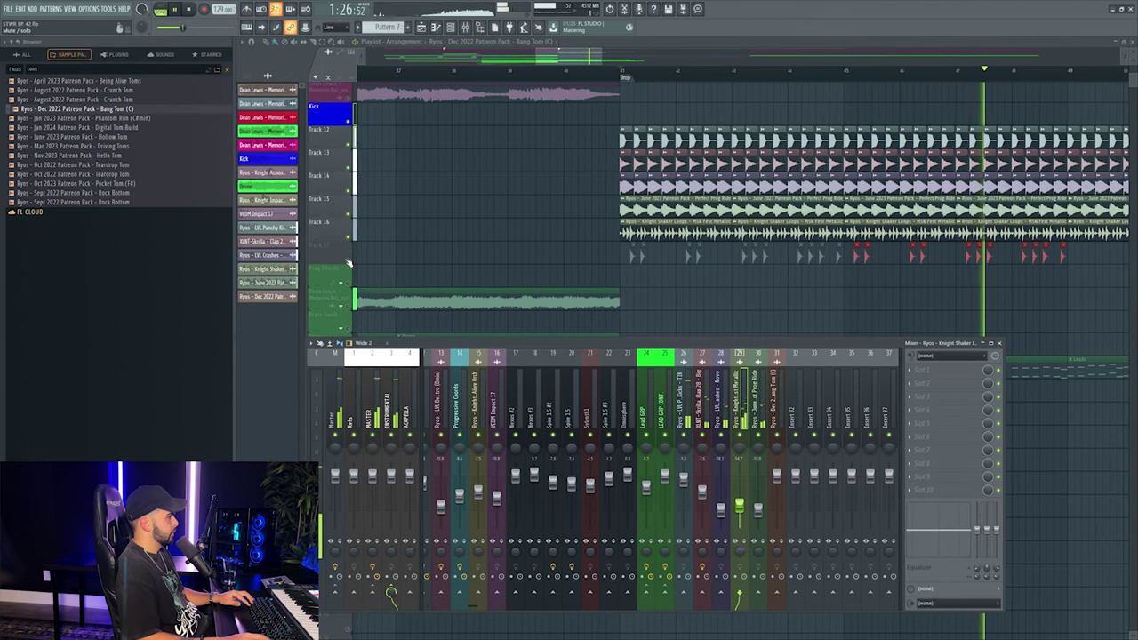
Unmute the tom track, play from the Drop marker and lower the Bang Tom mixer volume to about -3.0 dB.
key(F9)
click(623, 76)
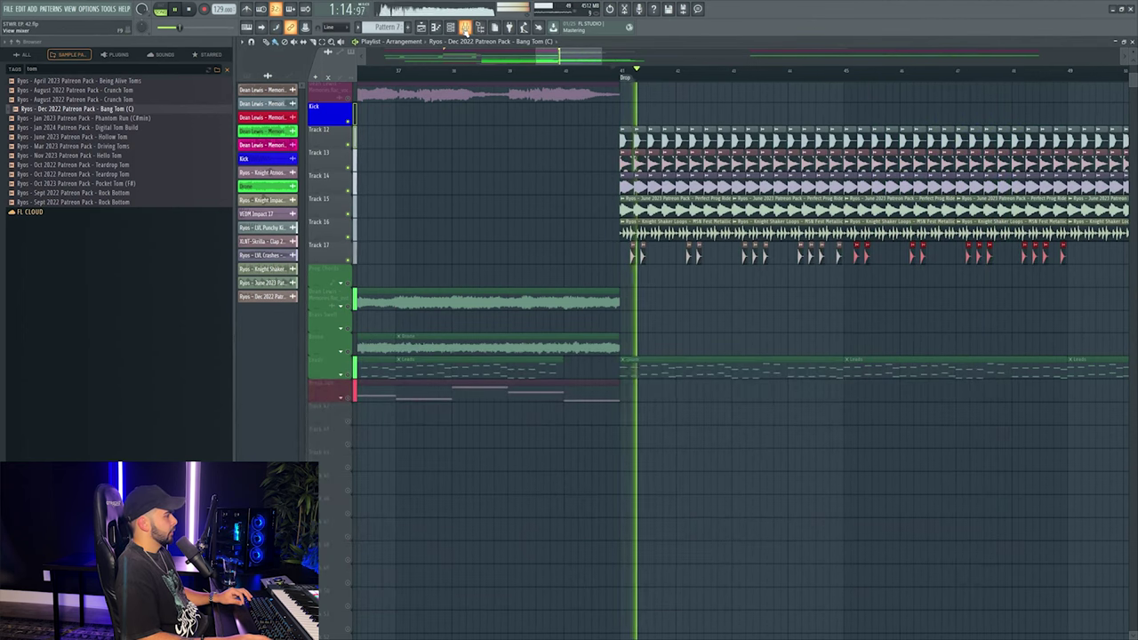
click(464, 29)
drag(776, 475, 776, 484)
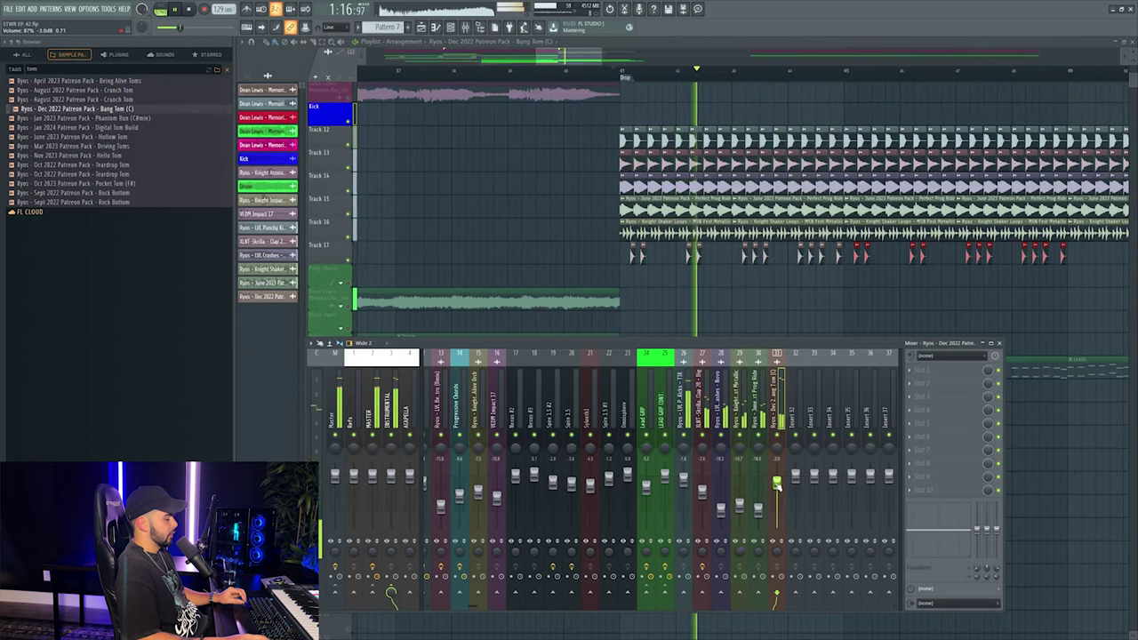
Unmute the Leads track alongside the drop drums and lower the Lead GRP mixer volume to about -5.7 dB.
scroll(340, 293, down, 5)
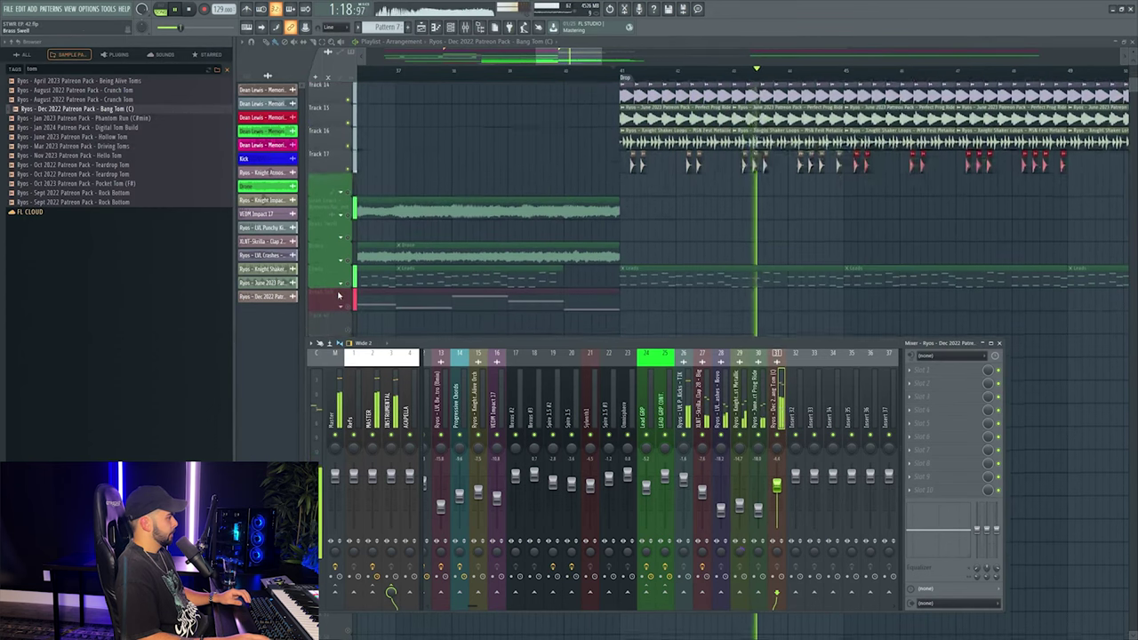
click(464, 29)
click(464, 29)
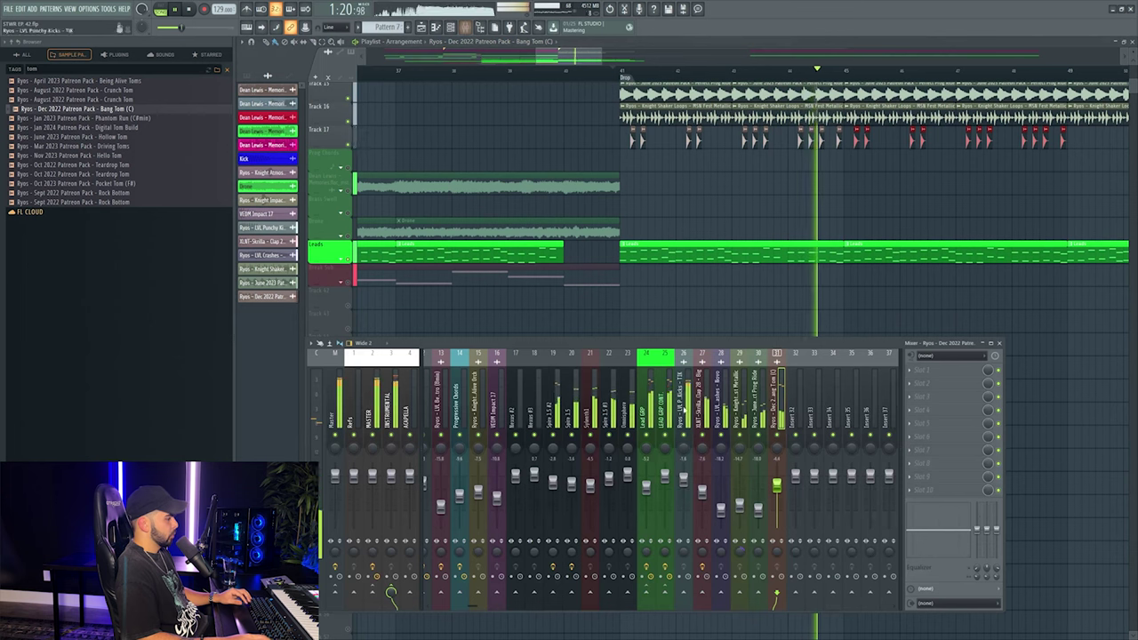
right_click(659, 488)
key(Escape)
mouse_move(646, 491)
mouse_down()
mouse_move(647, 509)
mouse_move(647, 495)
mouse_up()
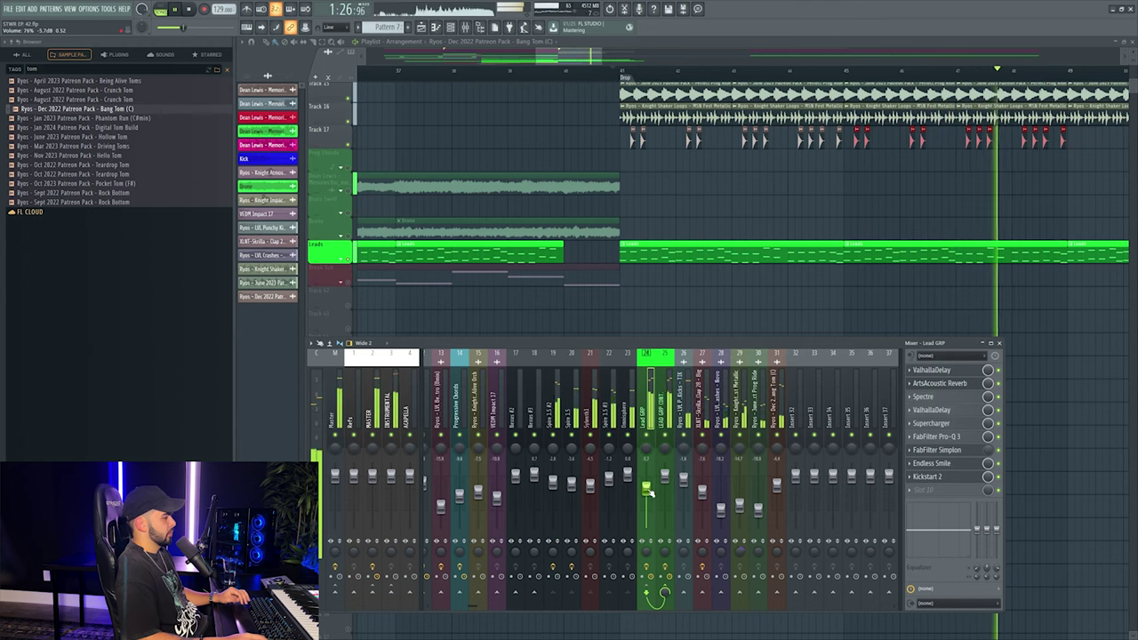
Unmute all remaining playlist tracks and play the arrangement from shortly before the Drop marker.
scroll(615, 77, down, 3)
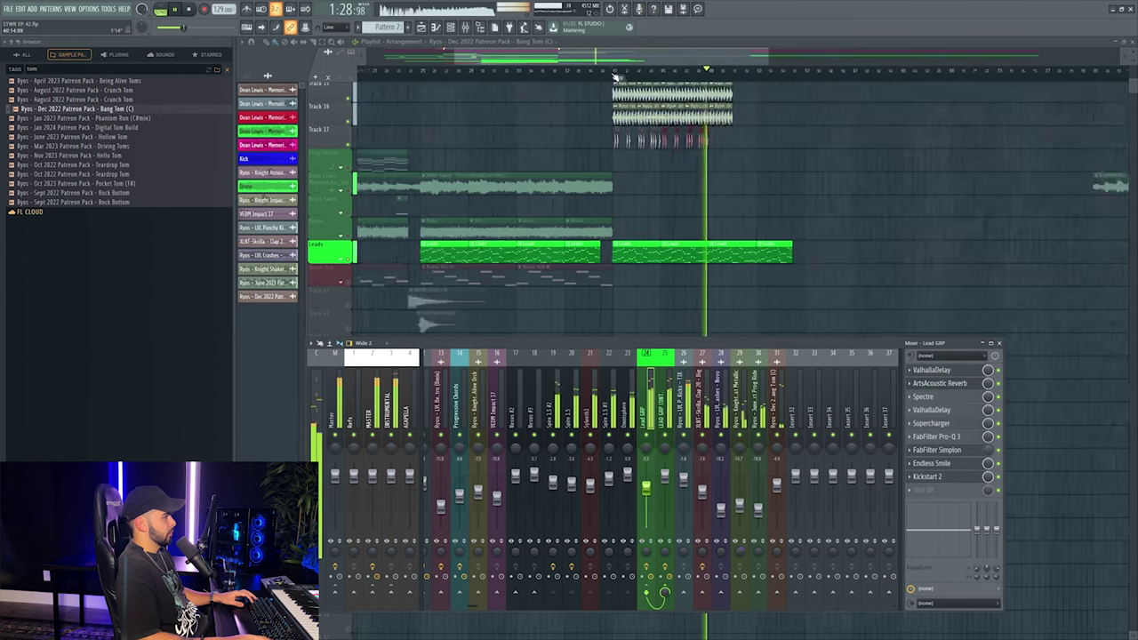
key(F9)
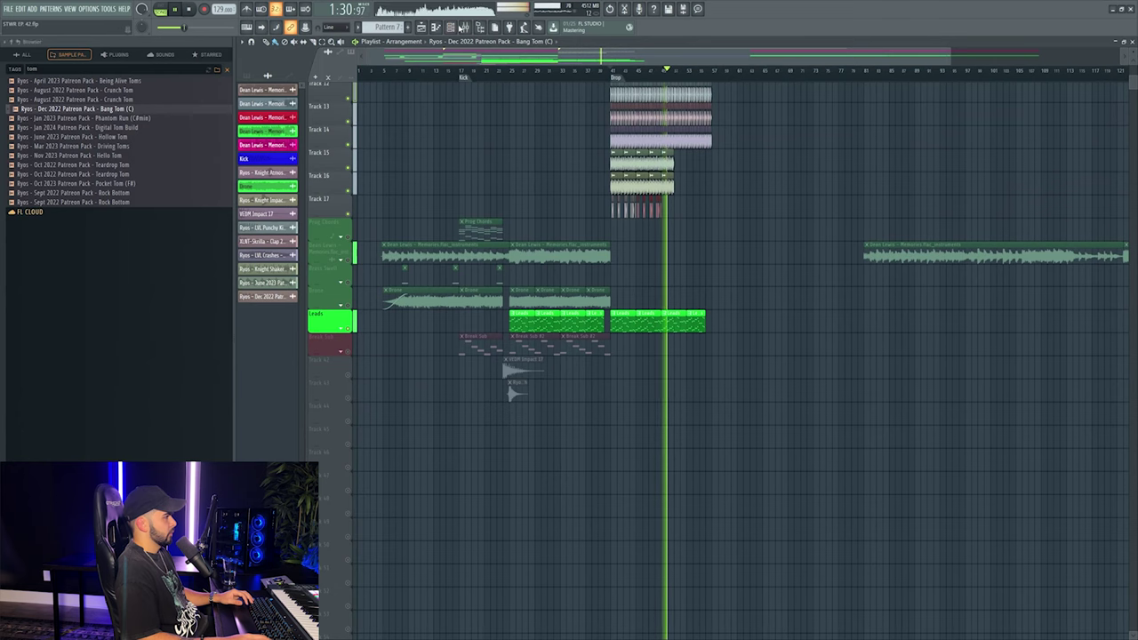
scroll(351, 222, up, 4)
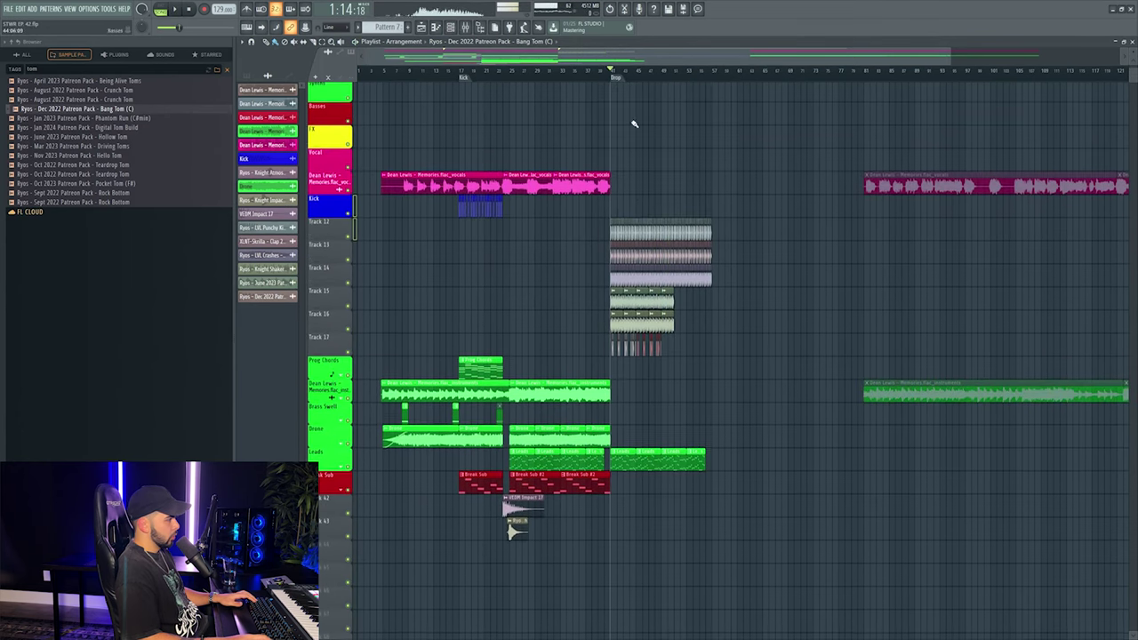
drag(548, 78, 566, 78)
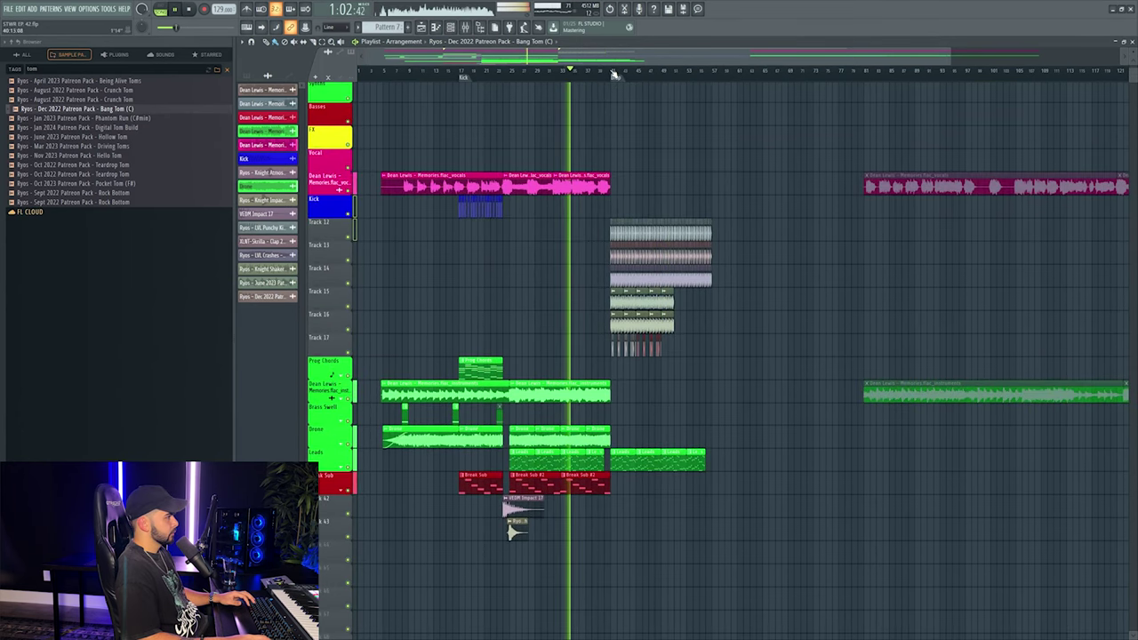
Lower the mixer volumes of the Piano and the Memories vocals tracks while playing the transition into the drop.
key(F9)
scroll(430, 373, left, 4)
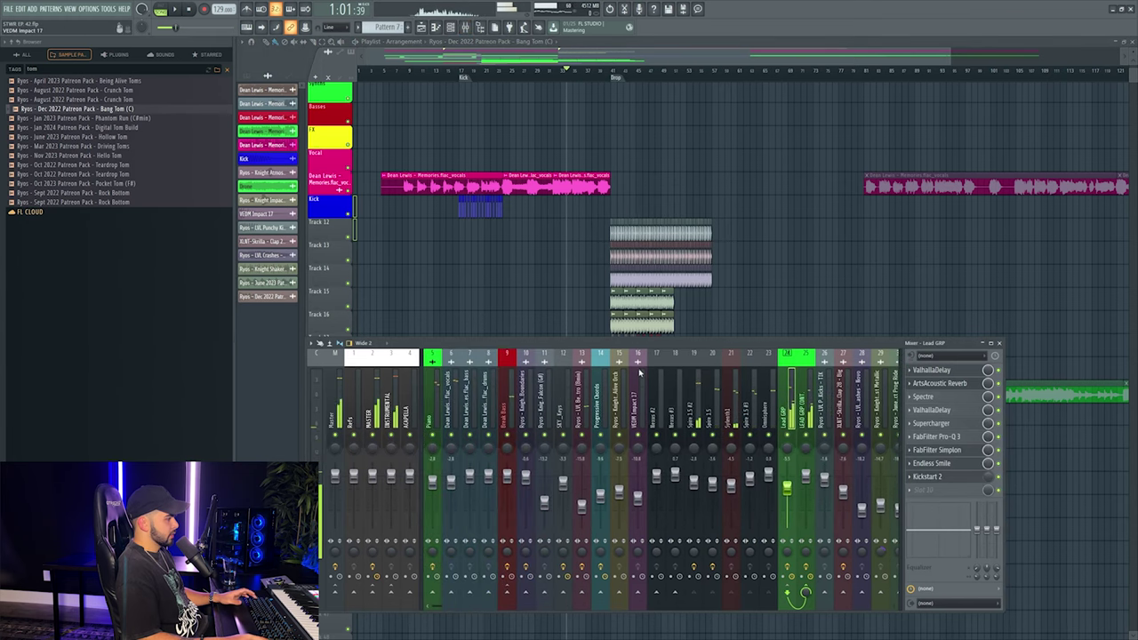
click(437, 406)
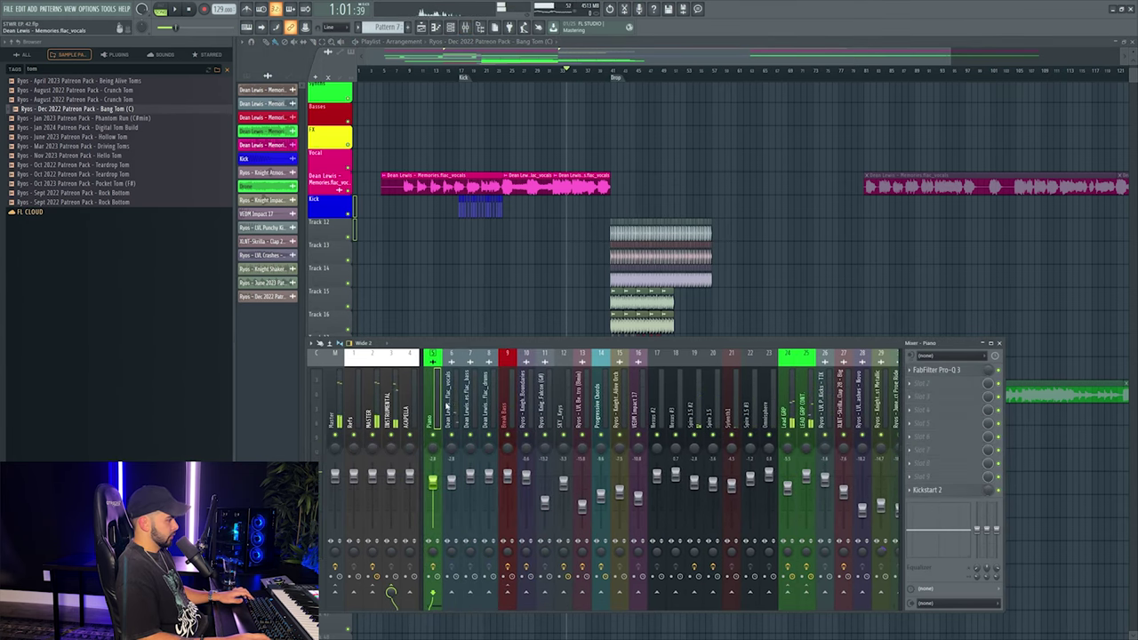
key(space)
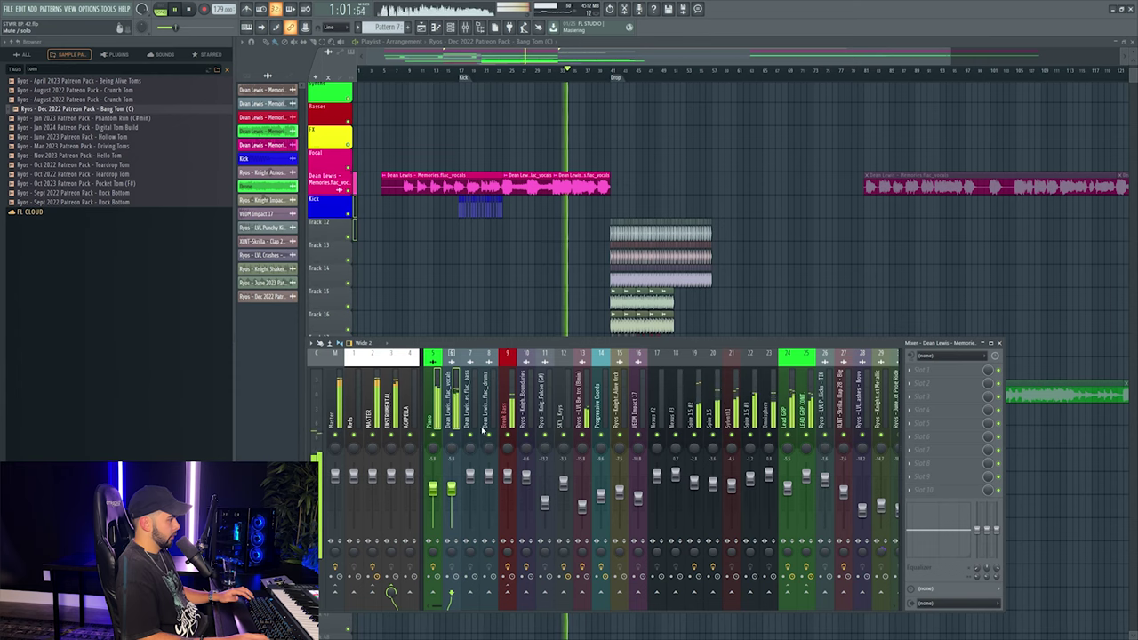
key(F9)
key(F9)
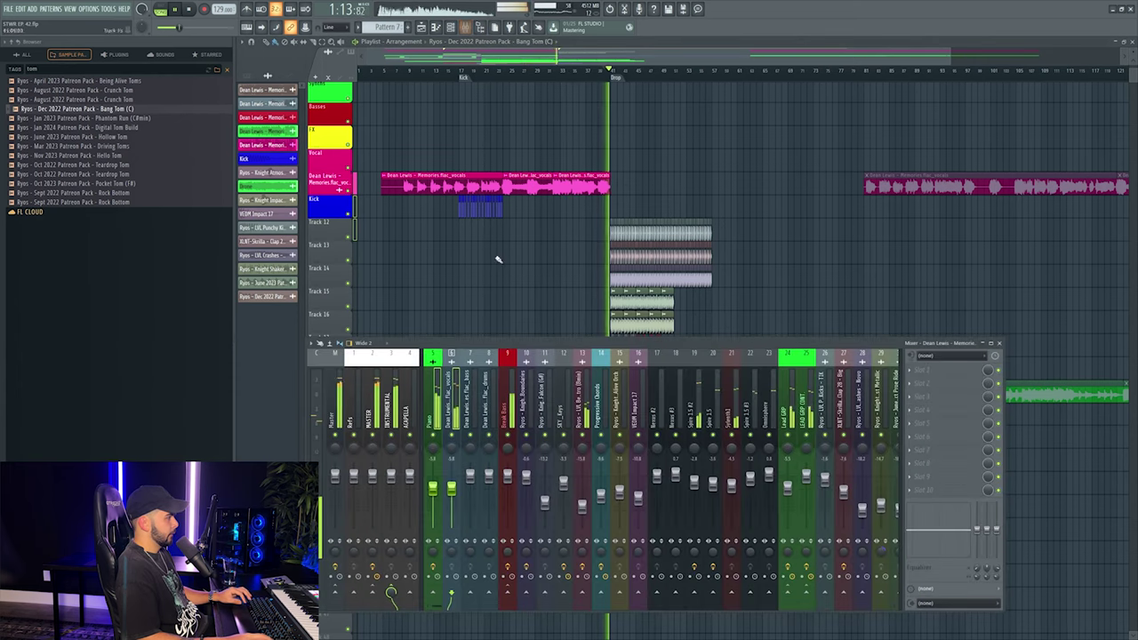
key(space)
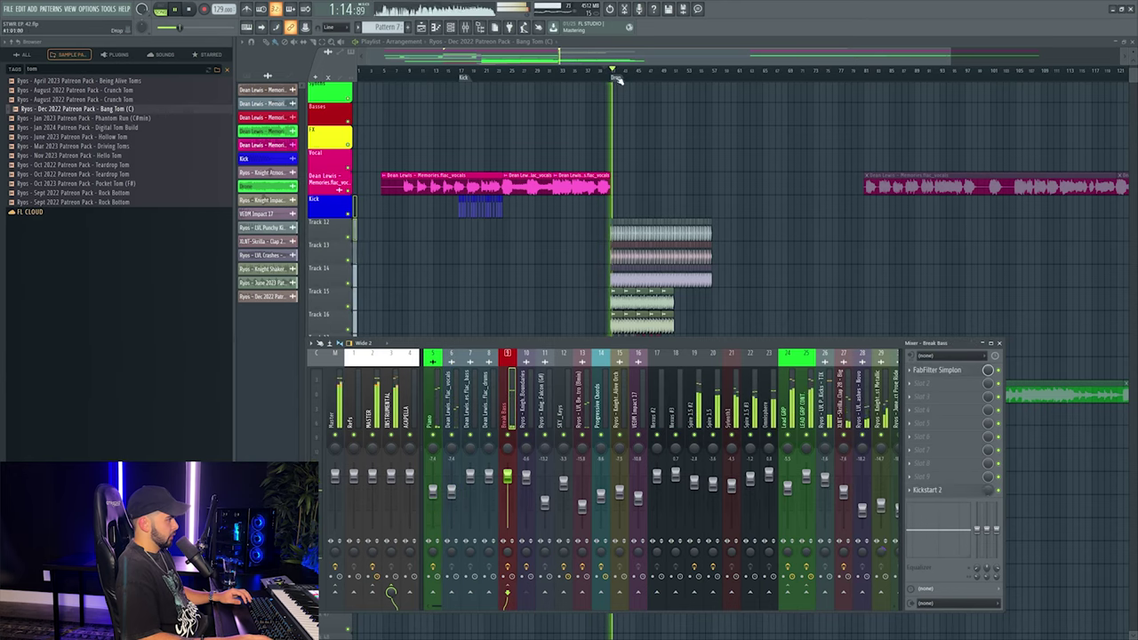
Shorten the last Break Sub and Drone clips so they end one bar before the Drop marker.
key(F9)
scroll(605, 374, up, 3)
scroll(617, 267, down, 5)
scroll(587, 99, left, 3)
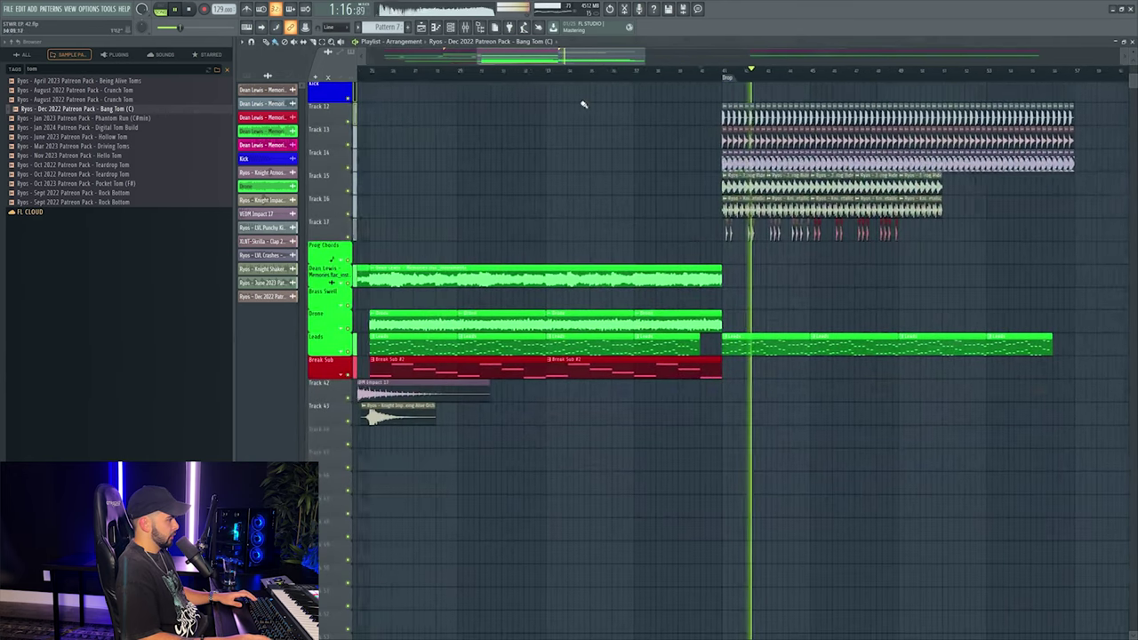
drag(729, 366, 707, 366)
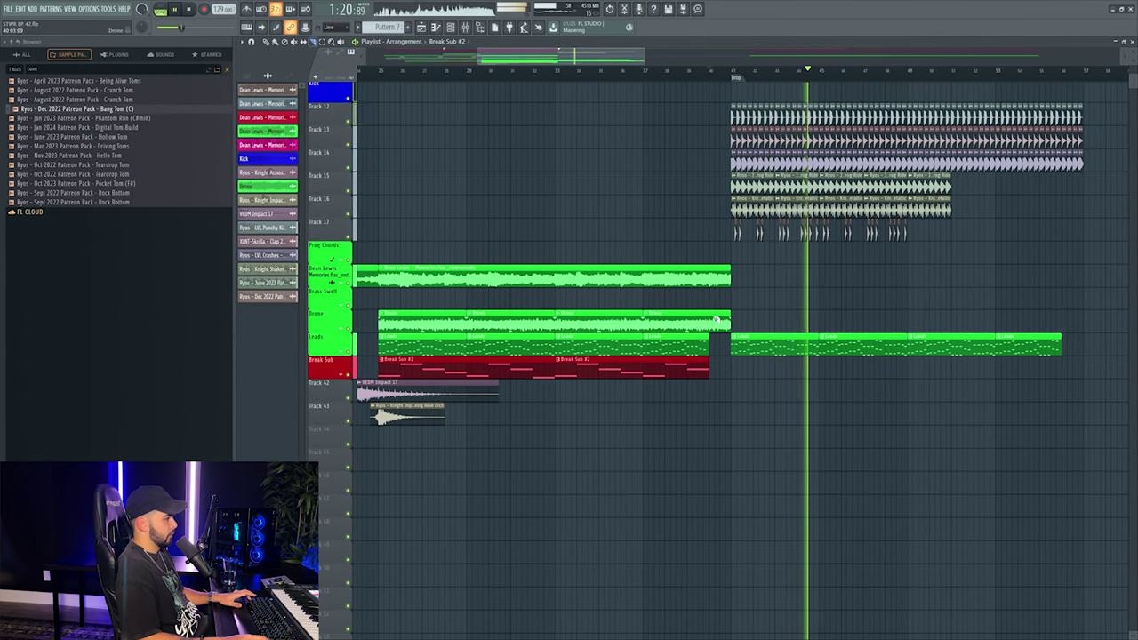
drag(729, 320, 708, 320)
Solo the crash's mixer track and move playback to the Drop marker to check the crash alone.
key(F9)
scroll(561, 438, right, 5)
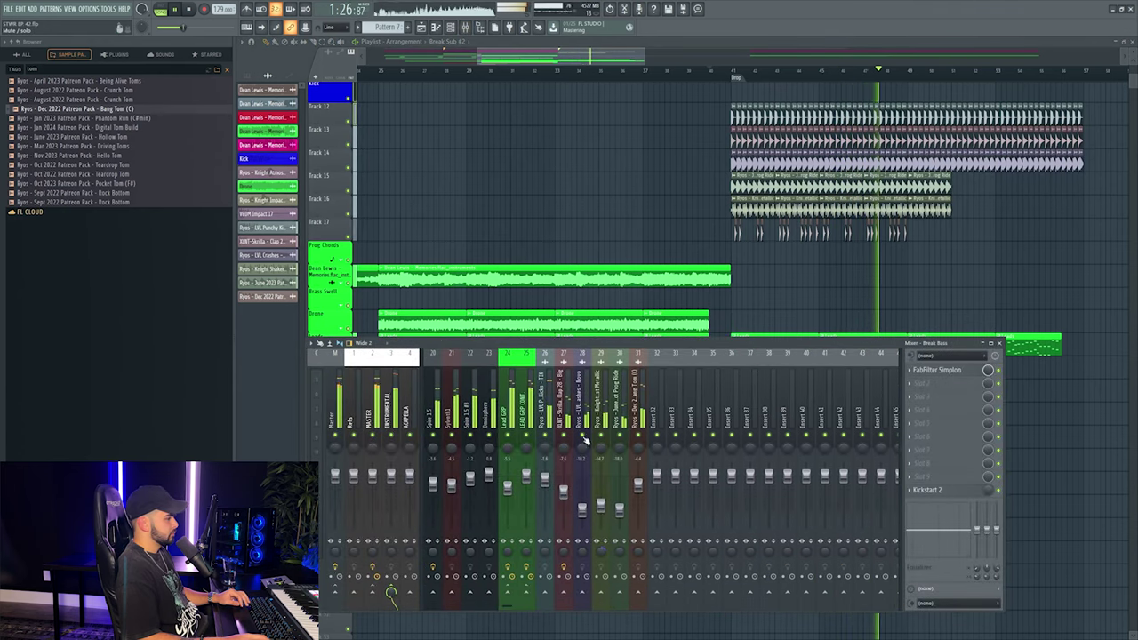
key(space)
scroll(723, 111, up, 2)
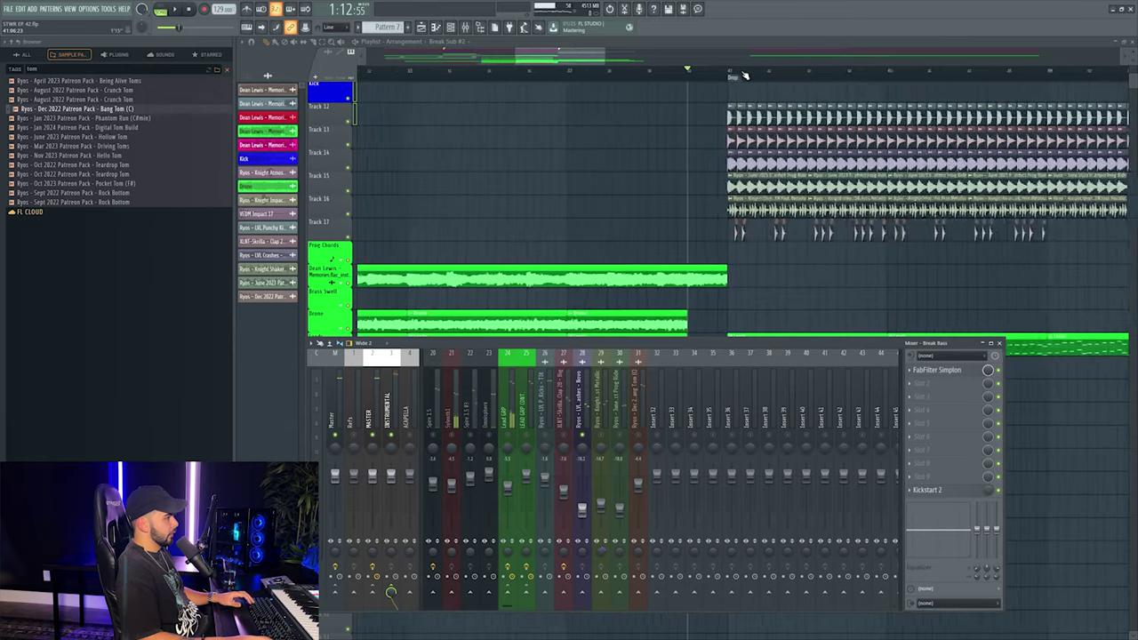
key(F9)
Replace the crash sample with Ryos - Knight Crash Loops - Being Alive and reduce Track 14 to one two-bar loop clip.
click(226, 69)
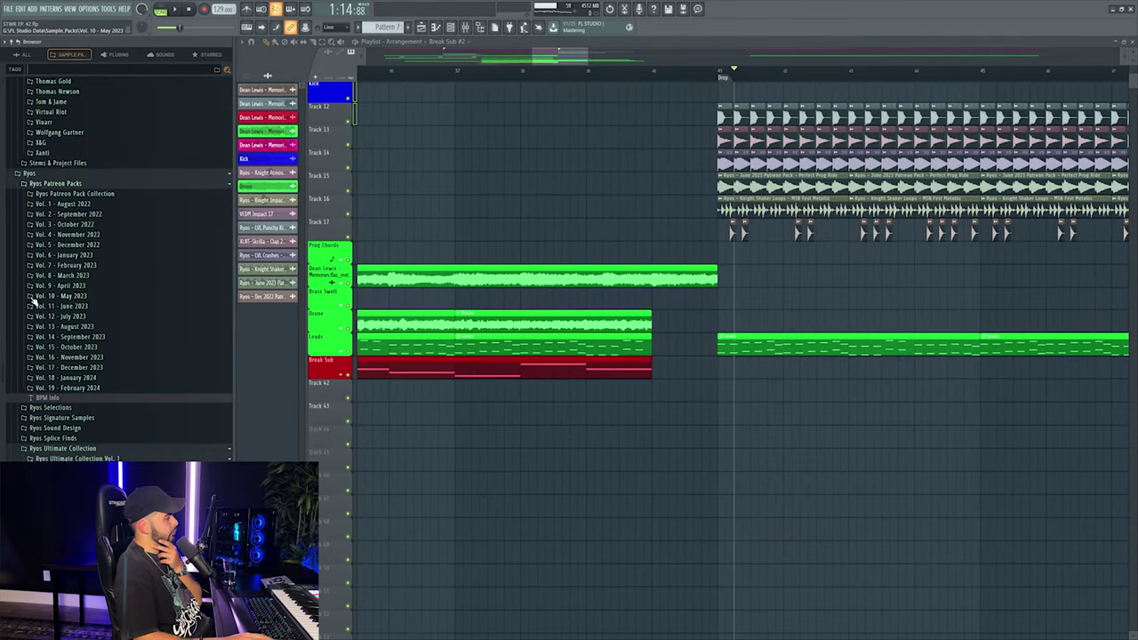
click(267, 255)
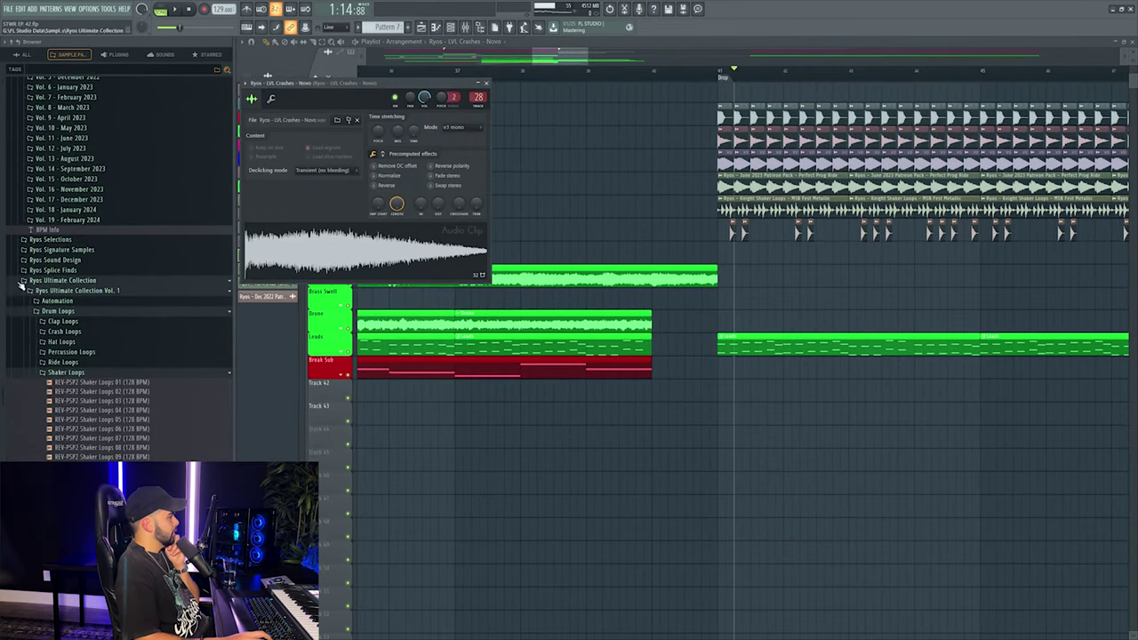
click(64, 331)
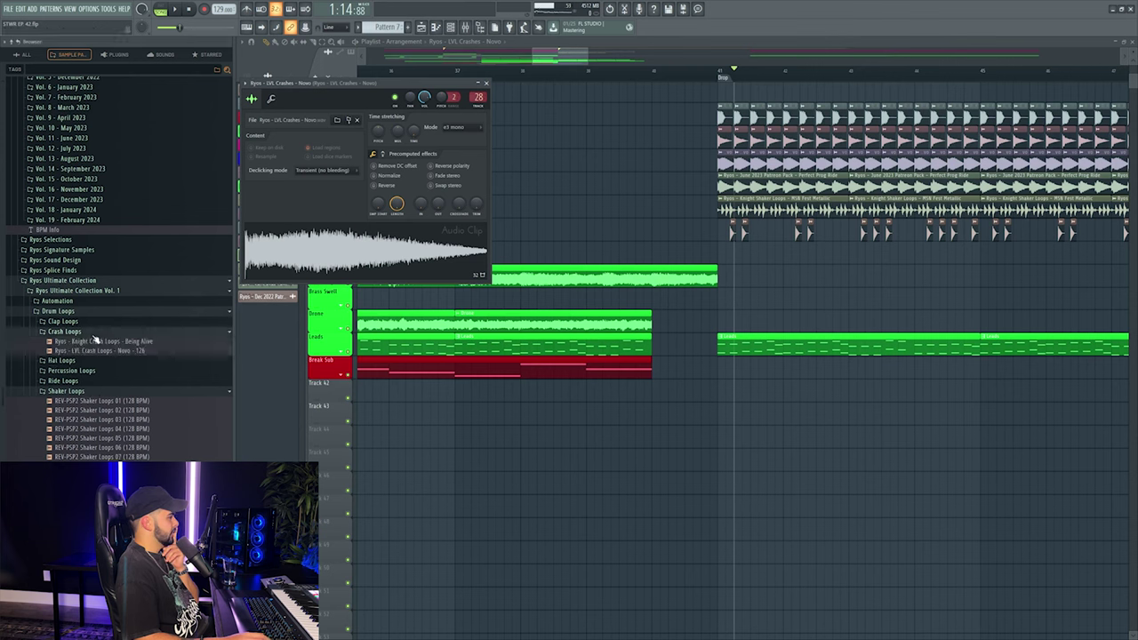
drag(105, 341, 343, 235)
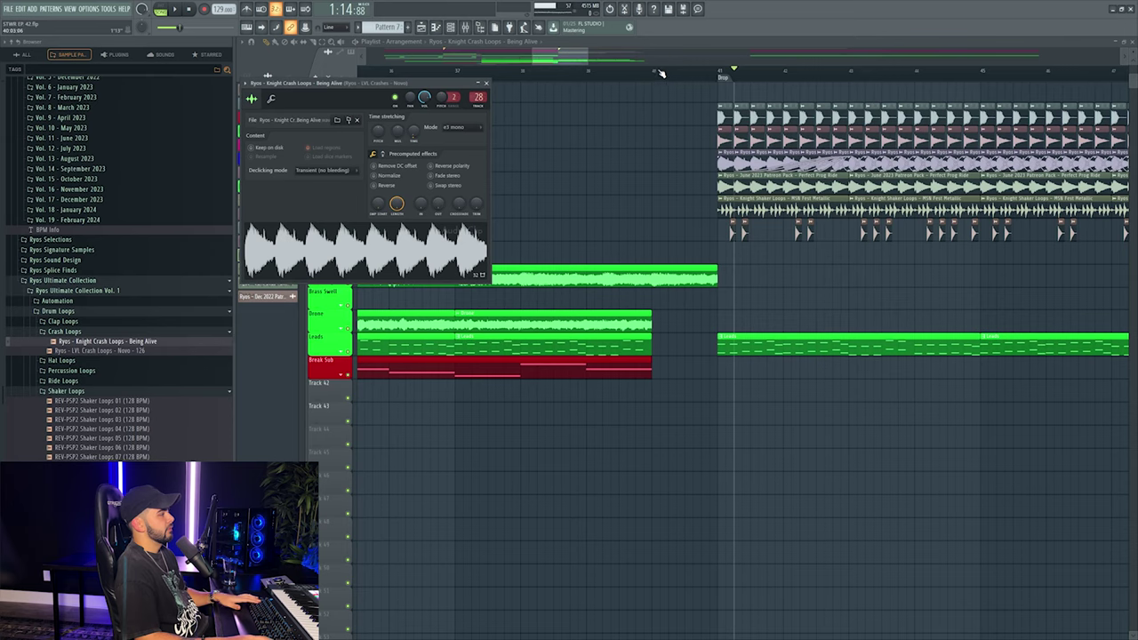
scroll(664, 75, down, 5)
drag(916, 163, 524, 167)
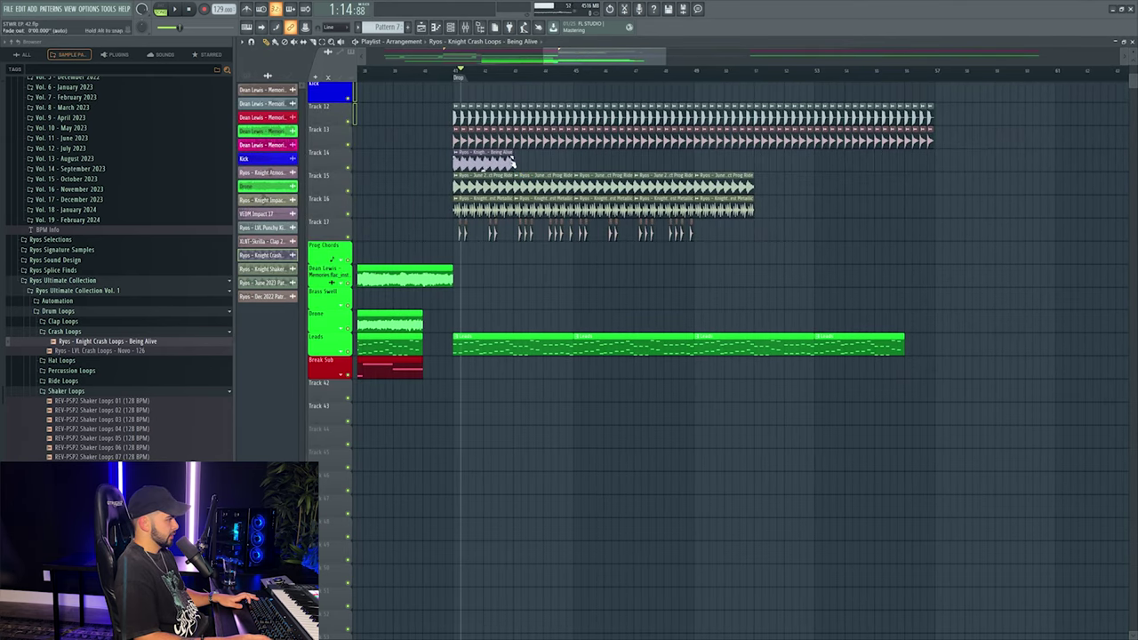
Audition the new crash loop, end its solo and repeat it along Track 14 to match the ride and shaker loops' length.
key(space)
key(F9)
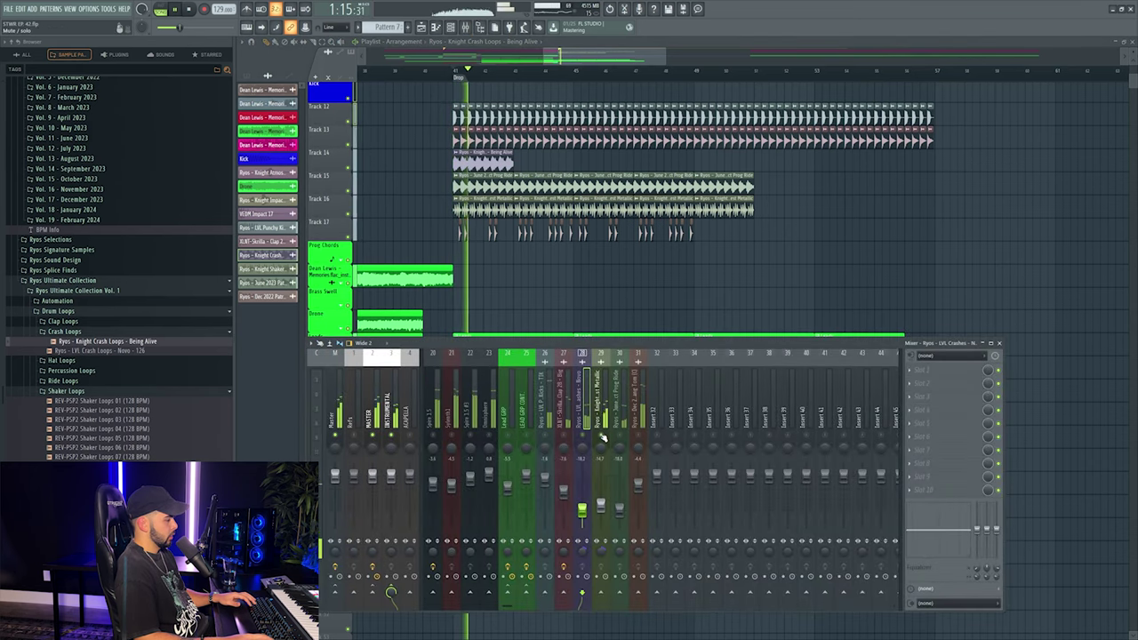
key(space)
key(F9)
drag(540, 161, 735, 169)
key(space)
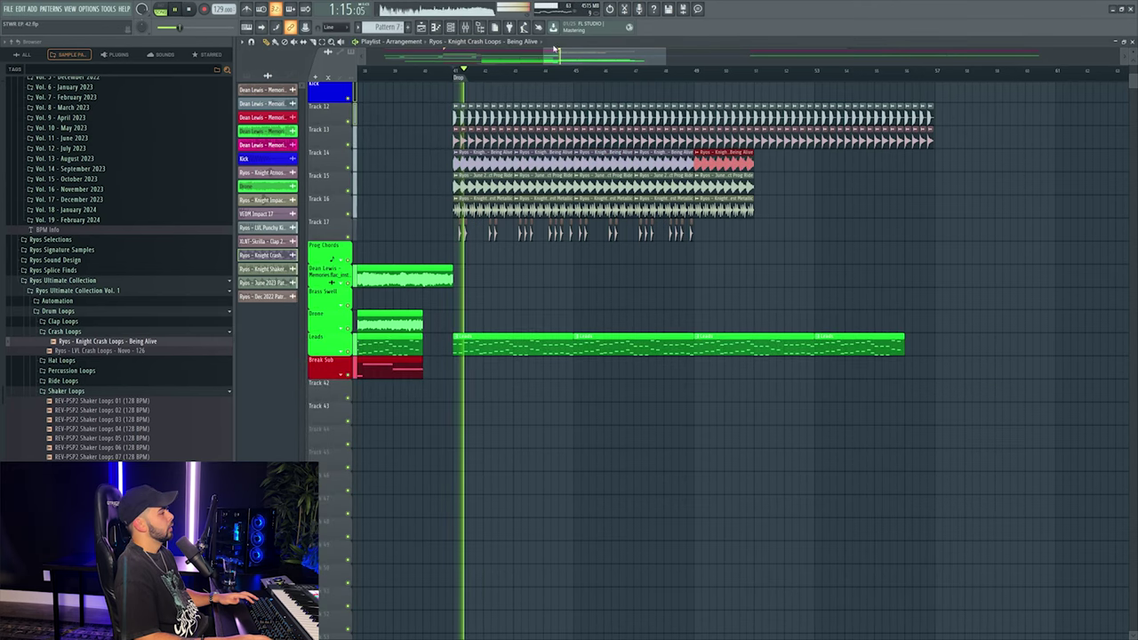
Play the full drop and examine the mixer levels, the arrangement and the Leads pattern's channels.
click(464, 27)
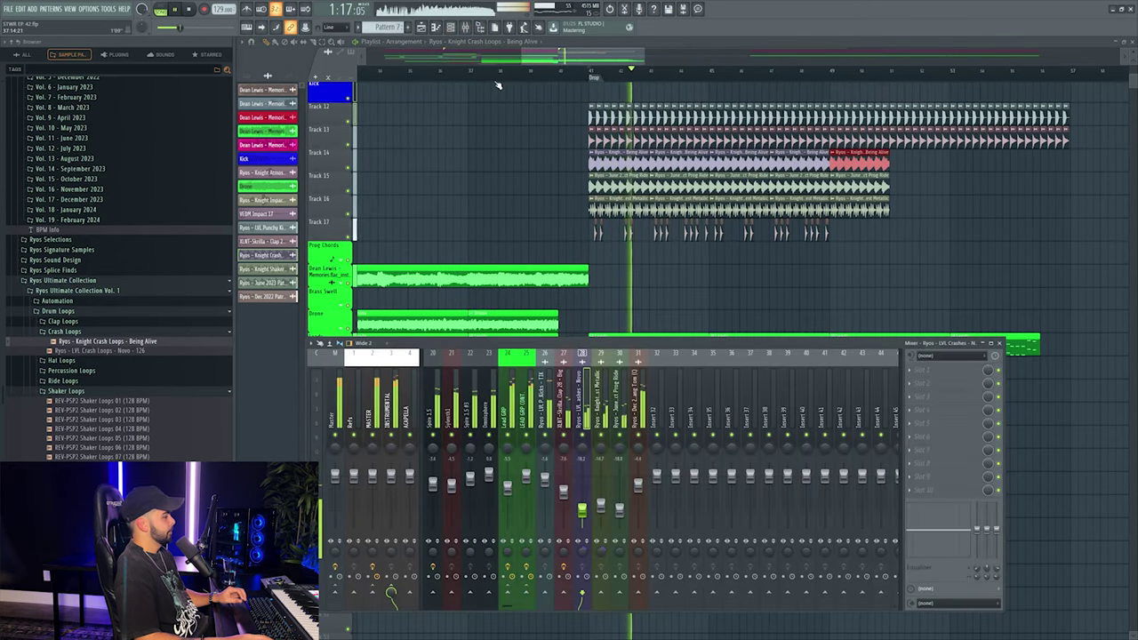
key(F9)
scroll(573, 65, down, 4)
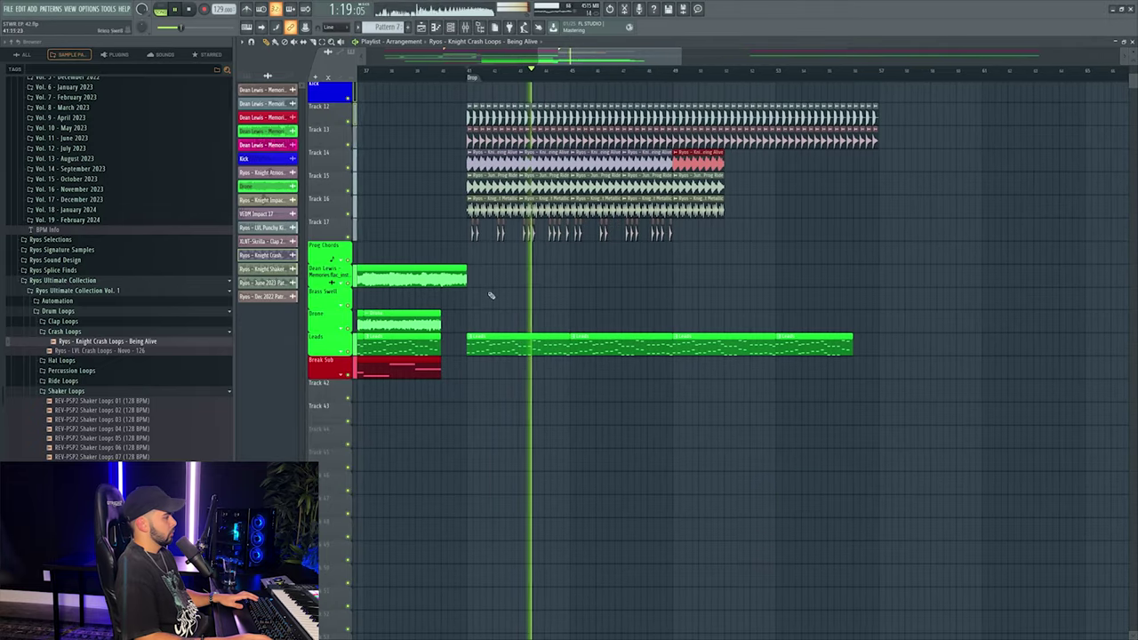
scroll(546, 204, up, 2)
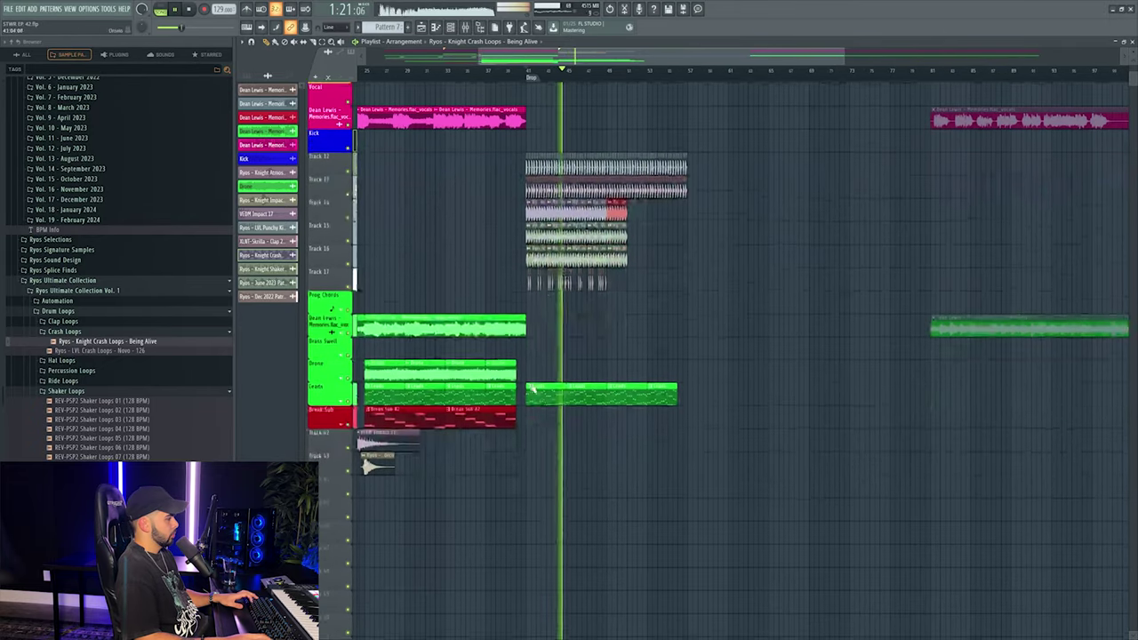
key(F6)
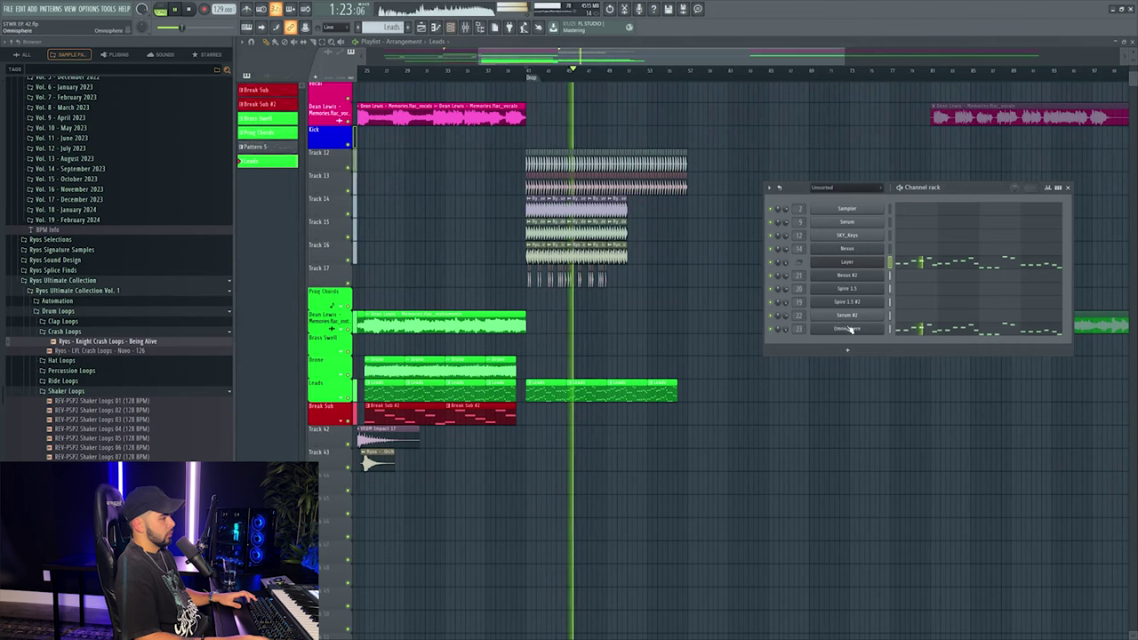
right_click(881, 261)
click(1021, 273)
key(space)
Create a new empty pattern, add a Nexus channel and load the EDM Piano preset by searching for "edm piano".
key(F4)
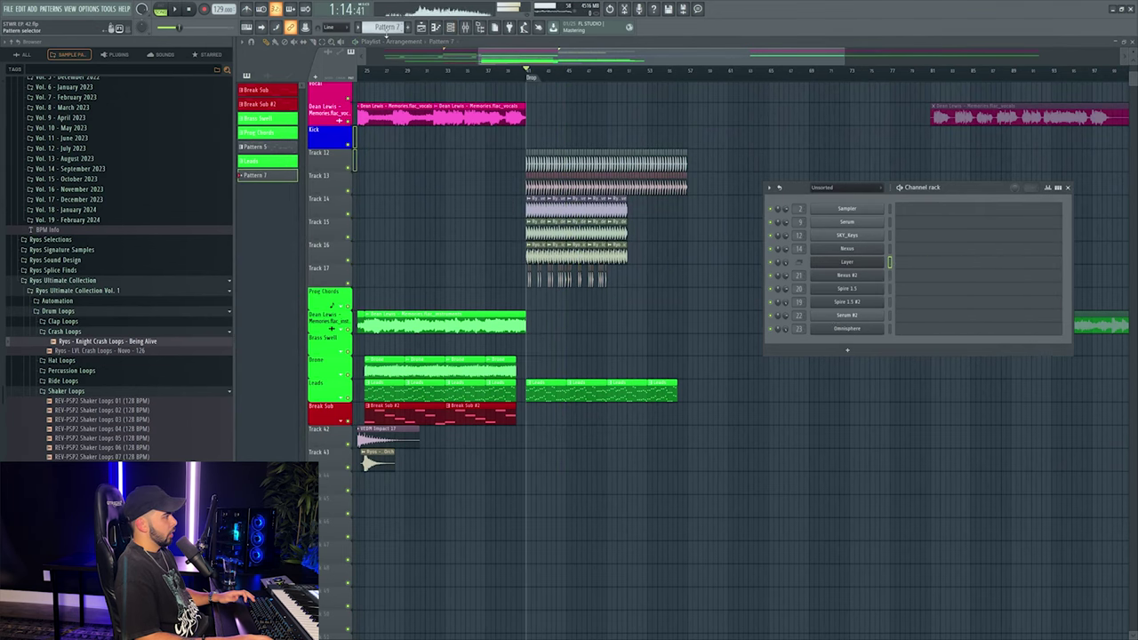
click(847, 350)
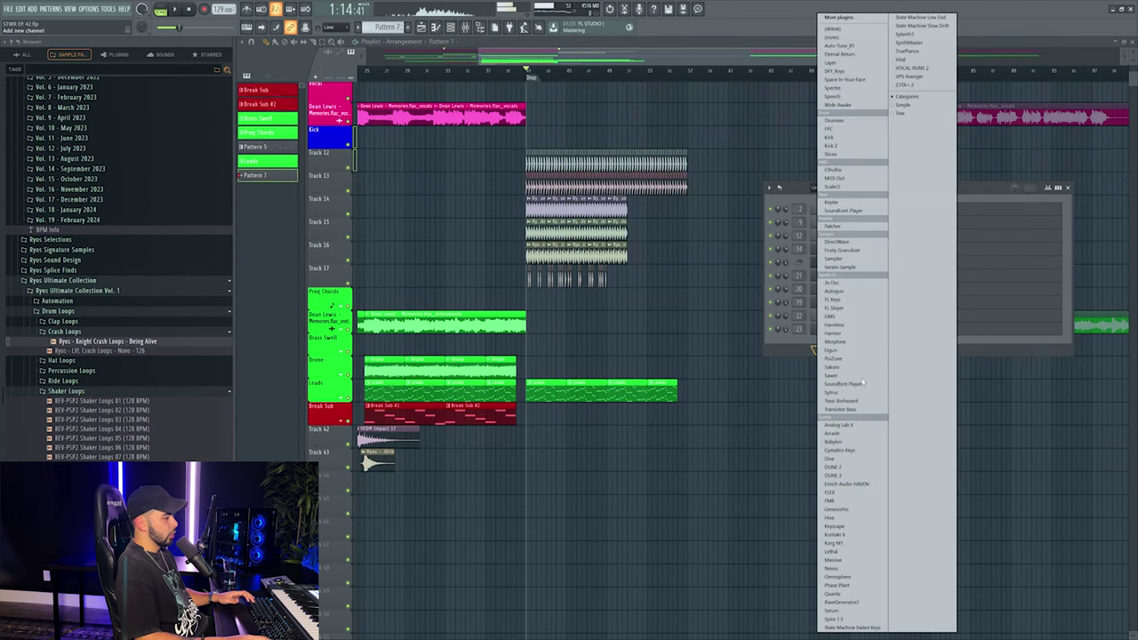
click(847, 569)
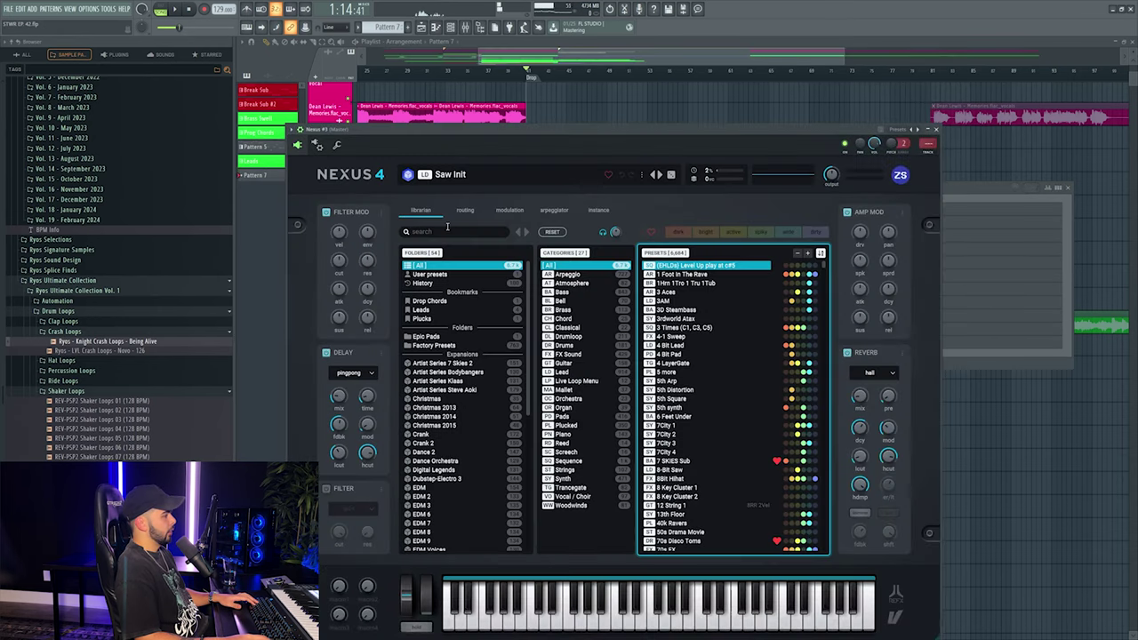
click(453, 231)
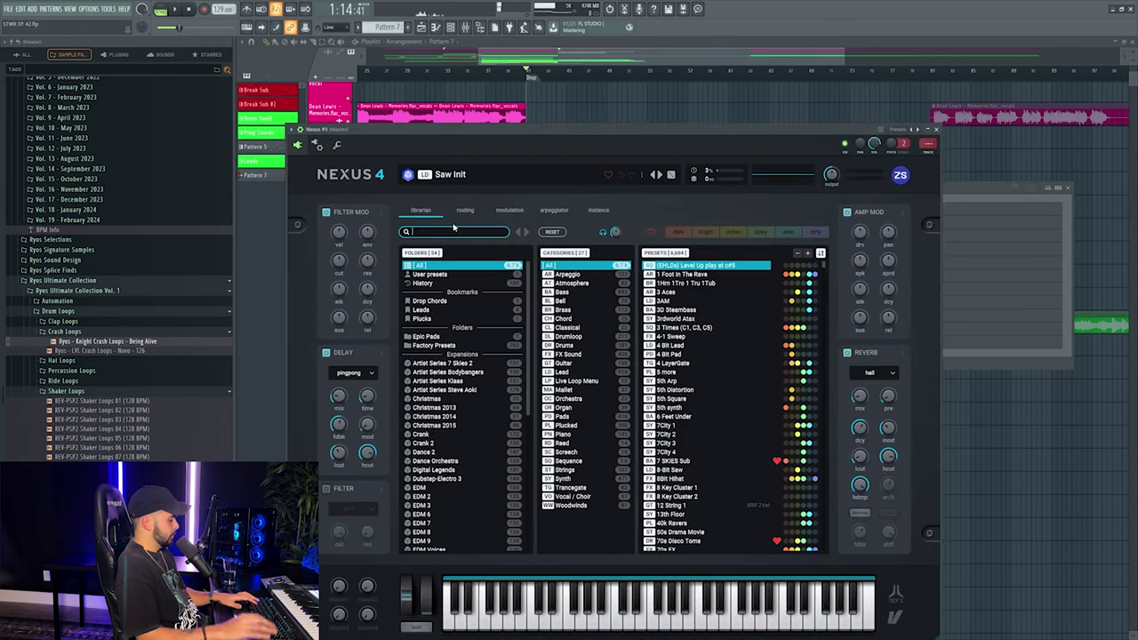
text(edm piano)
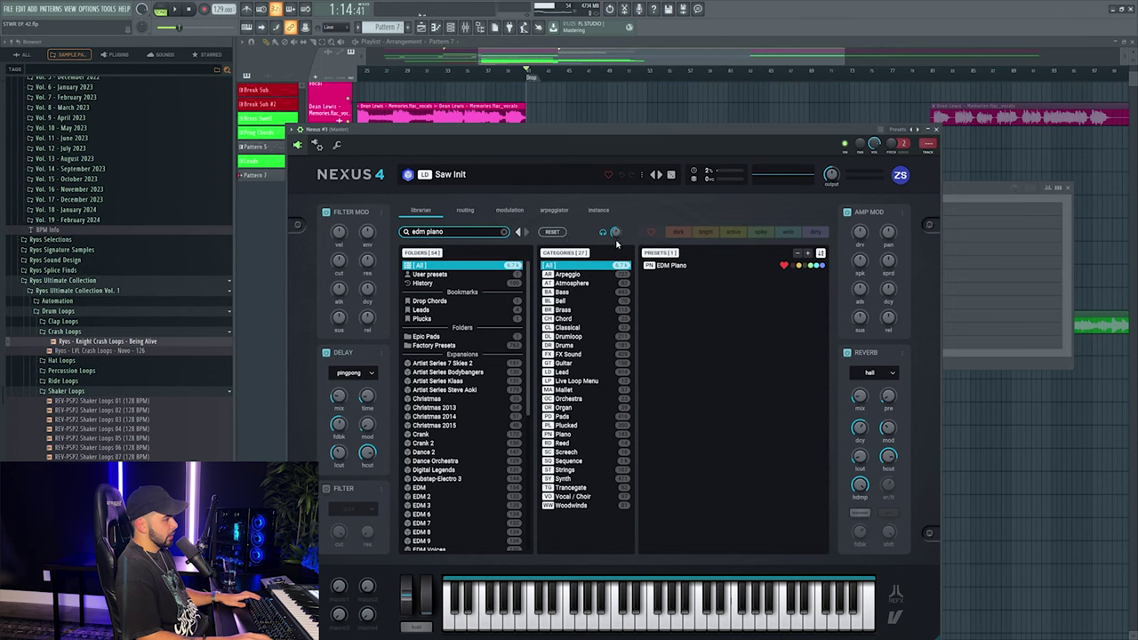
click(669, 266)
Examine the Leads pattern's notes in the Layer piano roll and switch back to the empty Pattern 7.
key(F9)
key(F7)
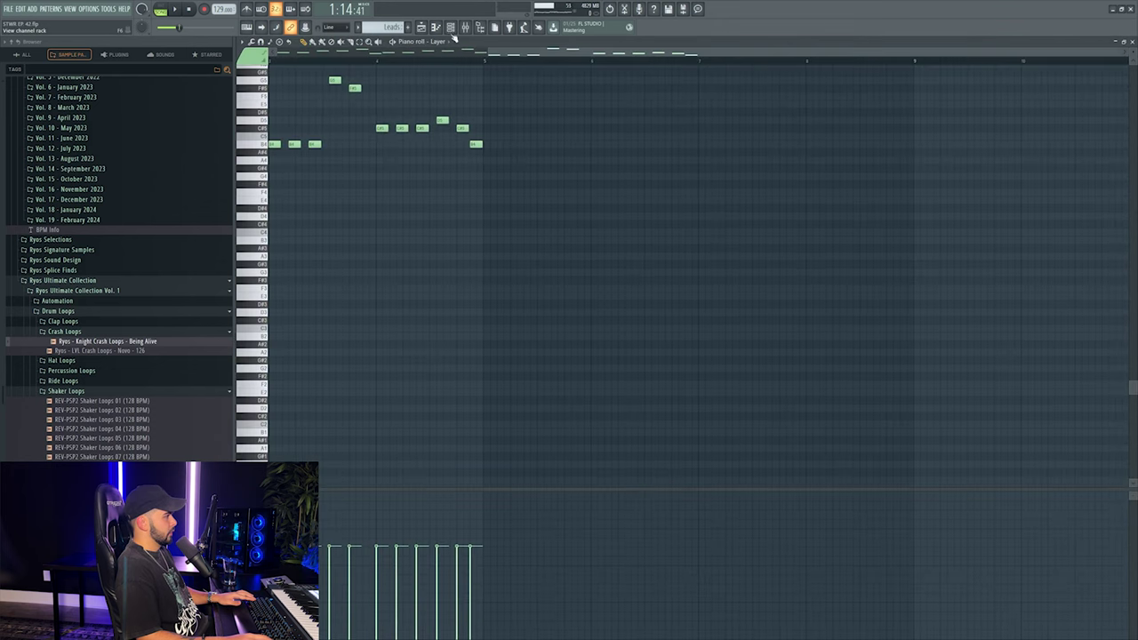
click(452, 27)
click(451, 27)
click(391, 27)
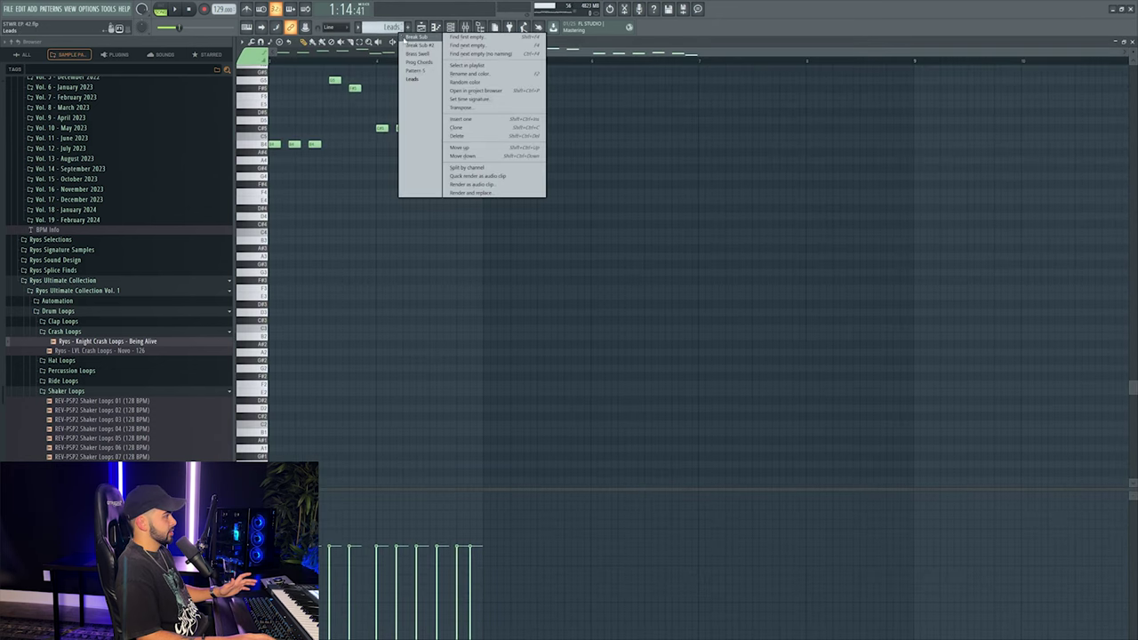
click(420, 80)
click(408, 27)
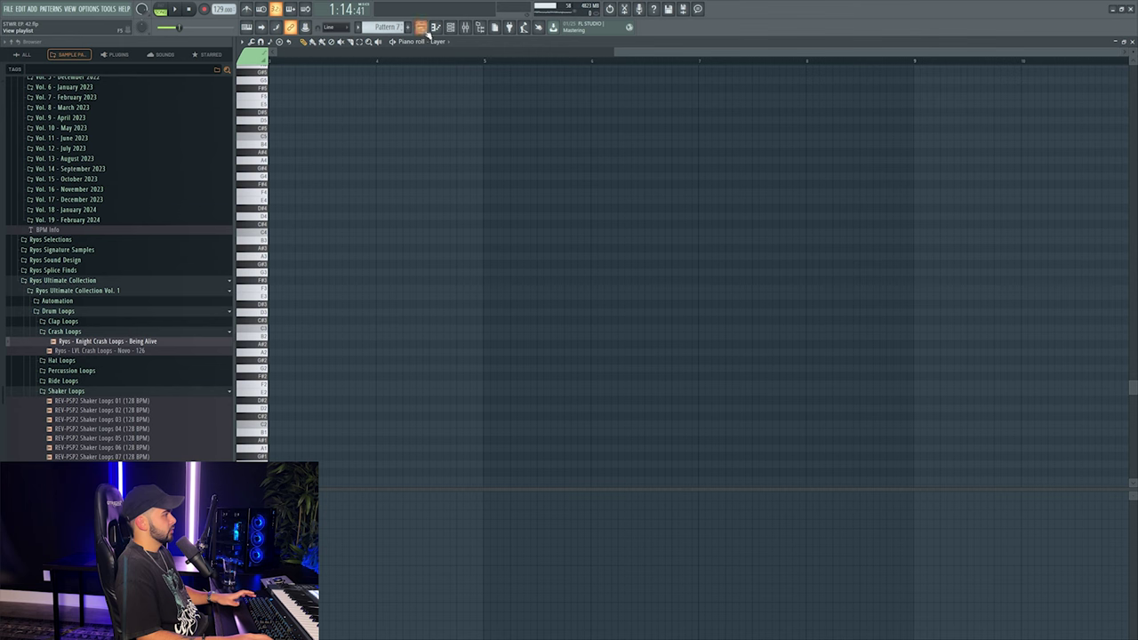
Copy the Leads melody into Pattern 7's Nexus #3 piano roll, align it to start at bar 1 and play it back.
click(452, 28)
click(894, 341)
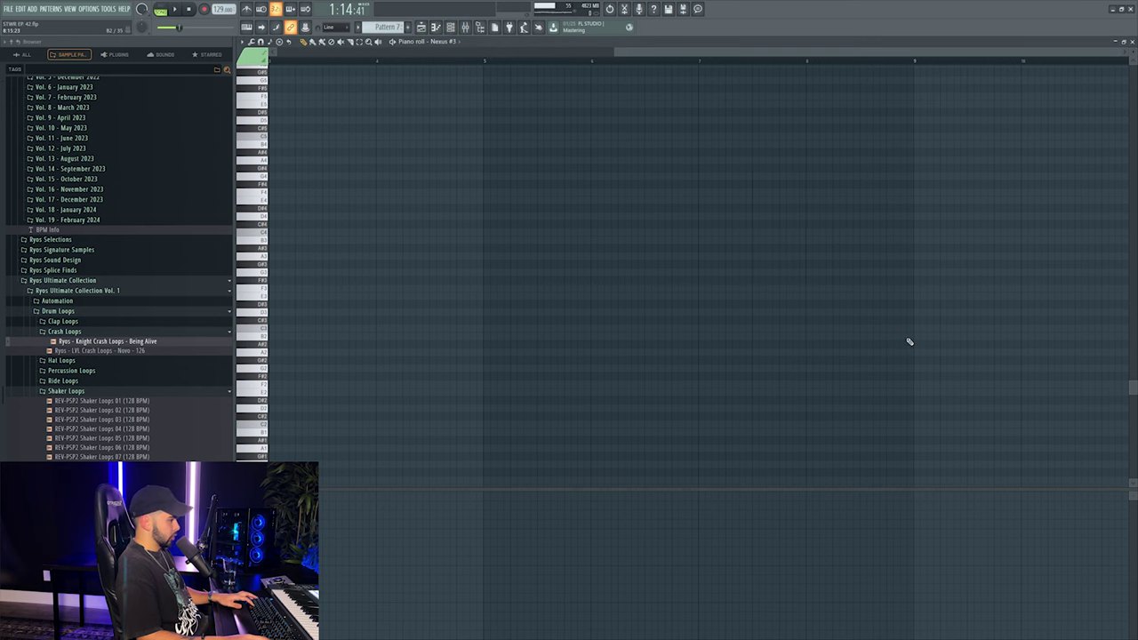
key(F5)
double_click(542, 394)
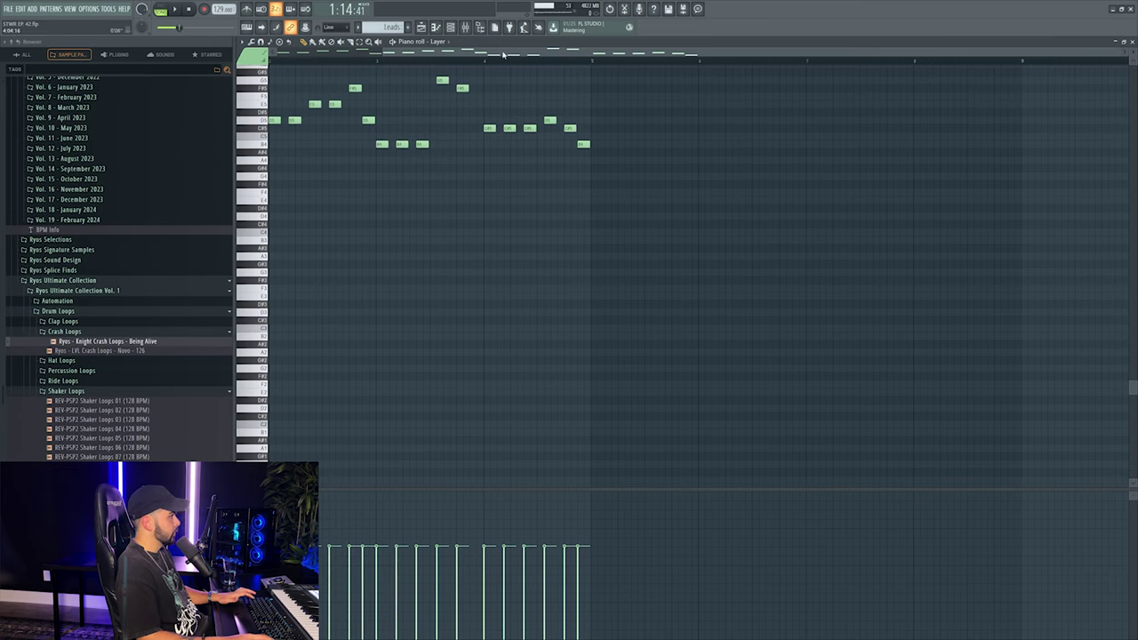
click(391, 26)
click(418, 75)
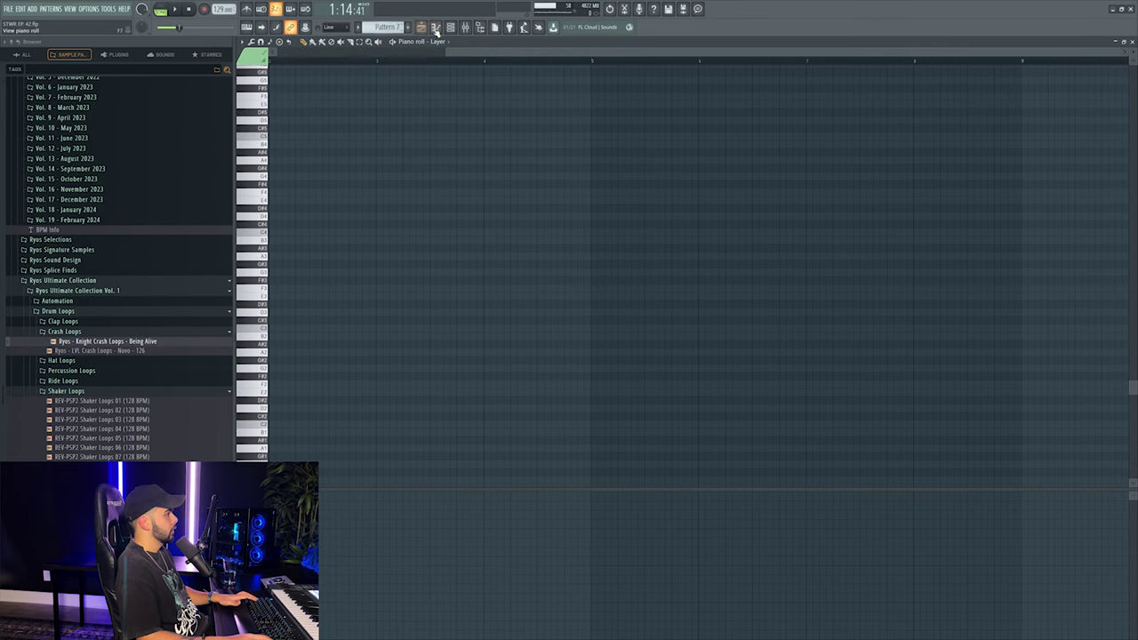
click(452, 28)
click(906, 347)
key(ctrl+v)
scroll(548, 223, up, 3)
scroll(548, 223, up, 1)
drag(281, 133, 901, 318)
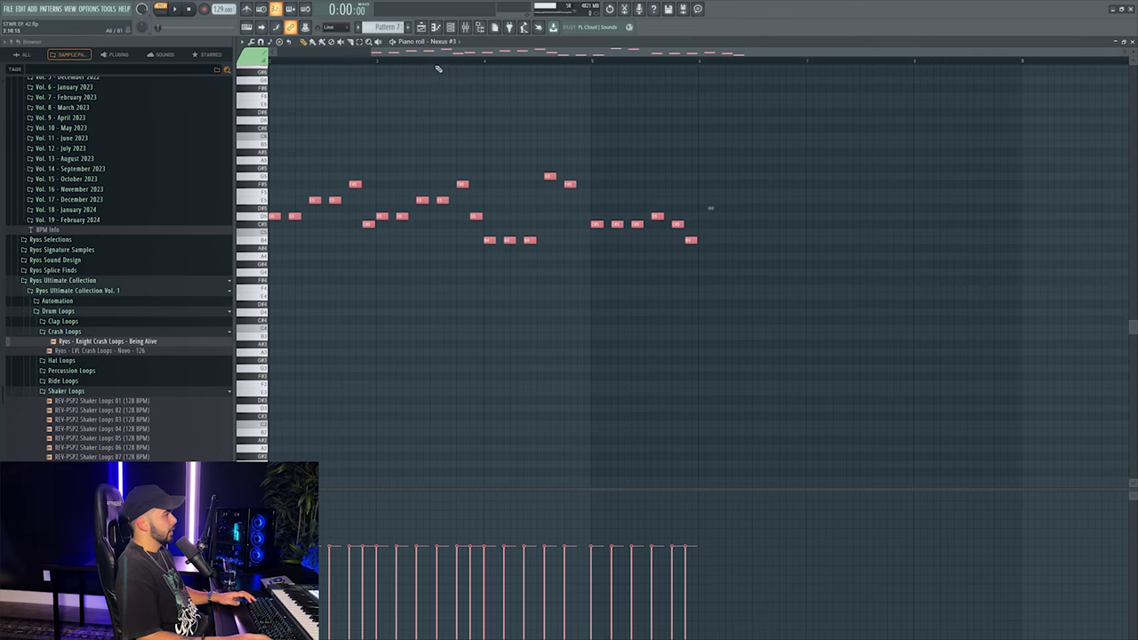
key(space)
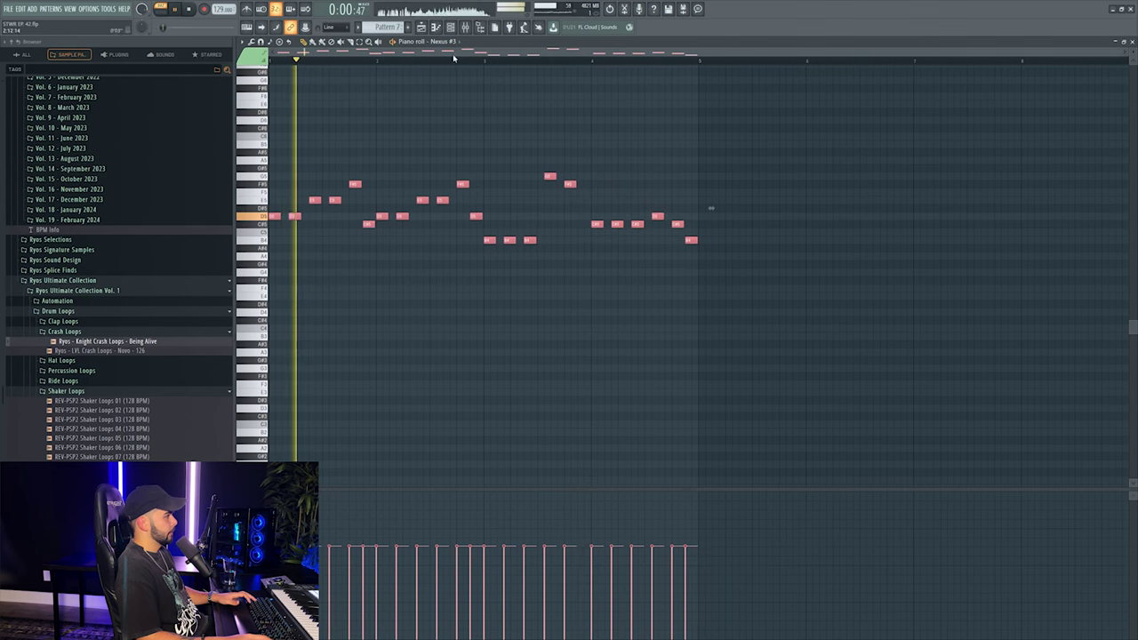
key(space)
Examine the Break Sub #2 pattern's root notes in the Serum piano roll.
click(451, 27)
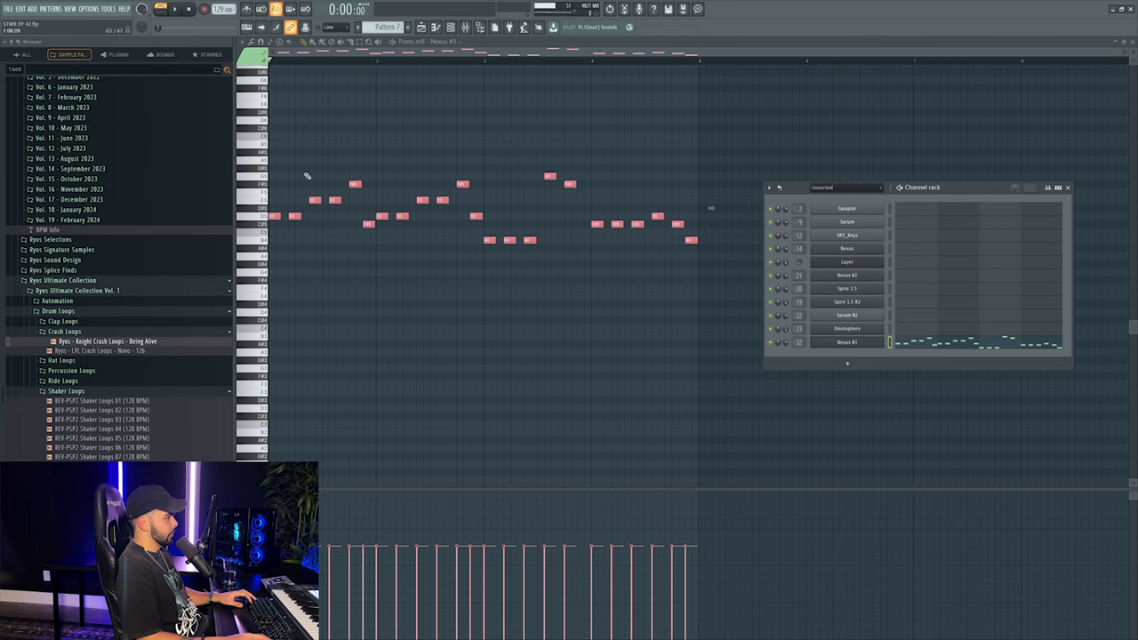
key(F6)
drag(268, 249, 216, 361)
key(F7)
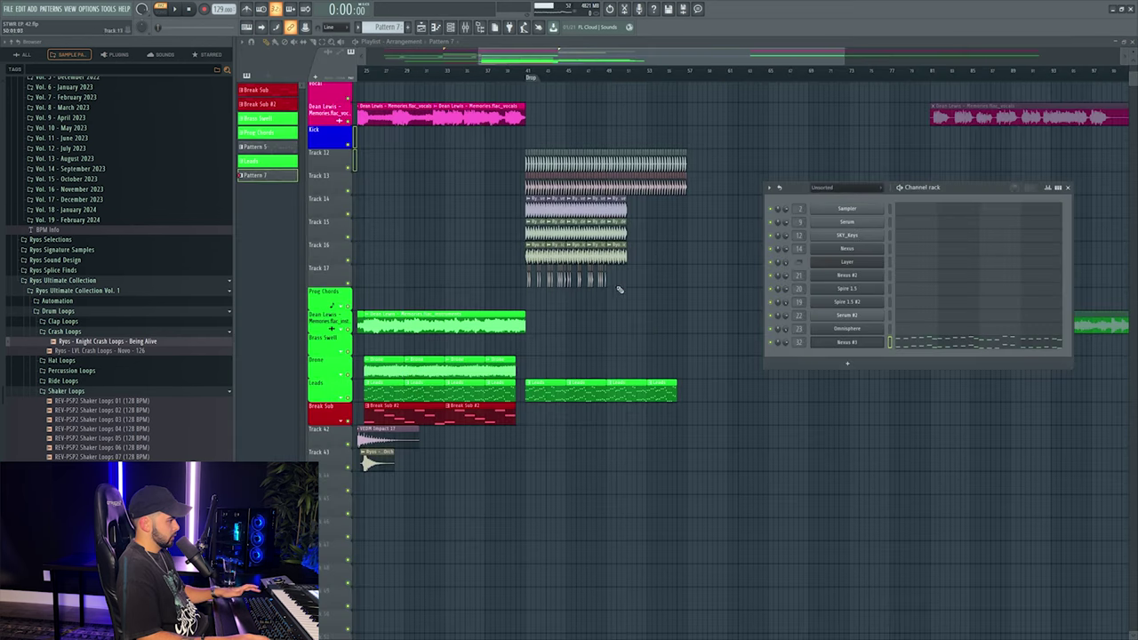
double_click(467, 414)
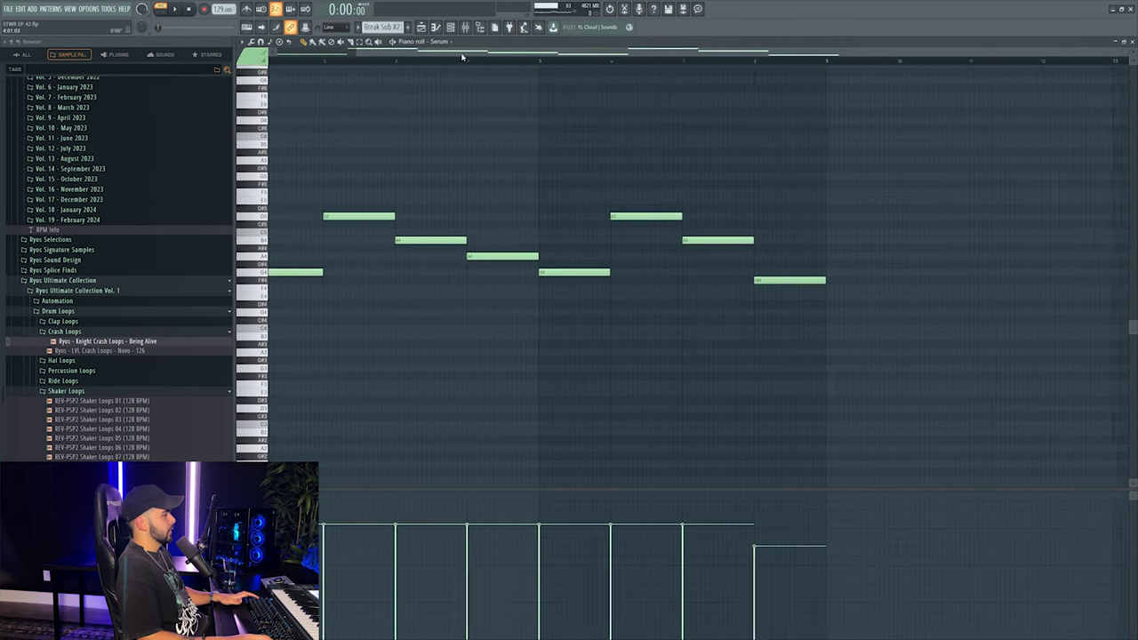
scroll(665, 52, left, 1)
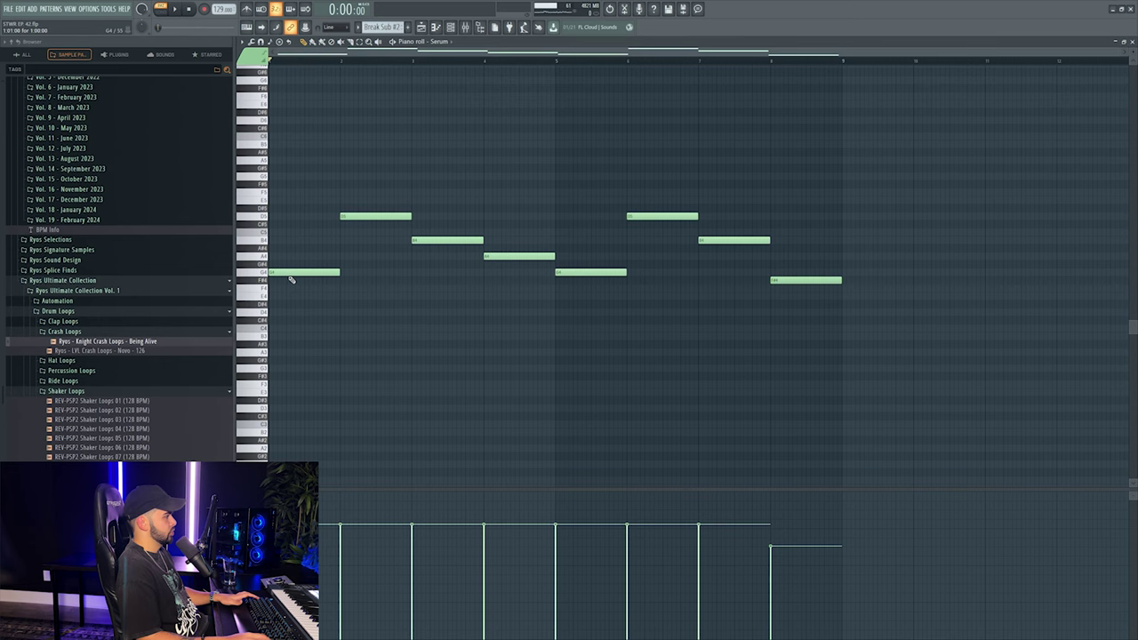
Duplicate the Nexus #3 melody in a lower register and retune the copy to the roots G3, D4, B3 and A3, one per bar.
key(F7)
key(F6)
click(881, 350)
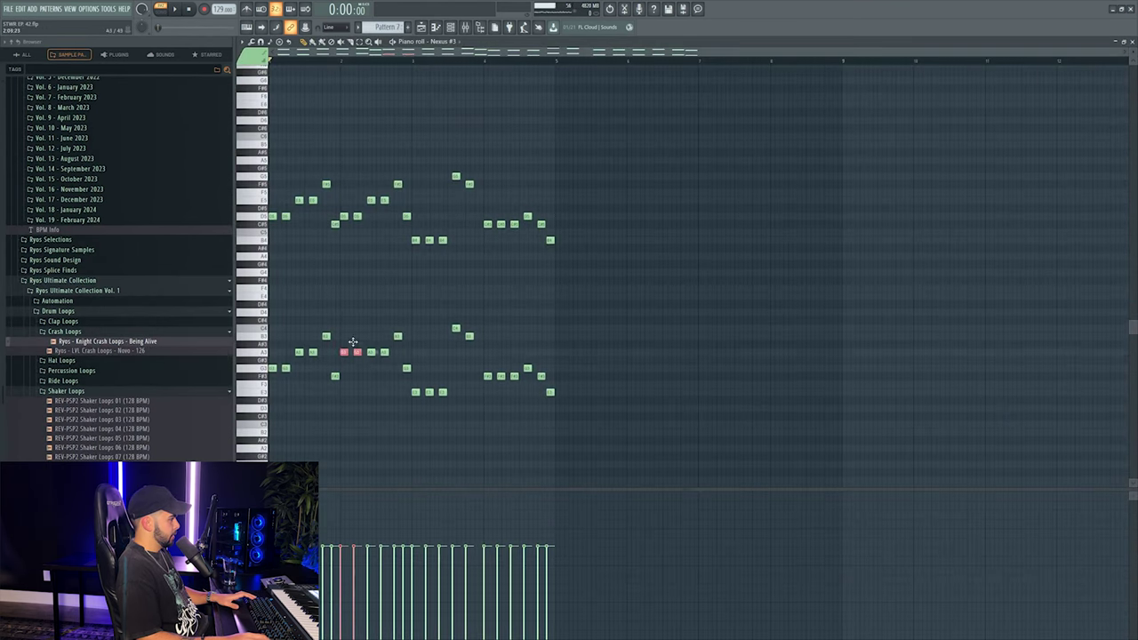
drag(427, 391, 422, 326)
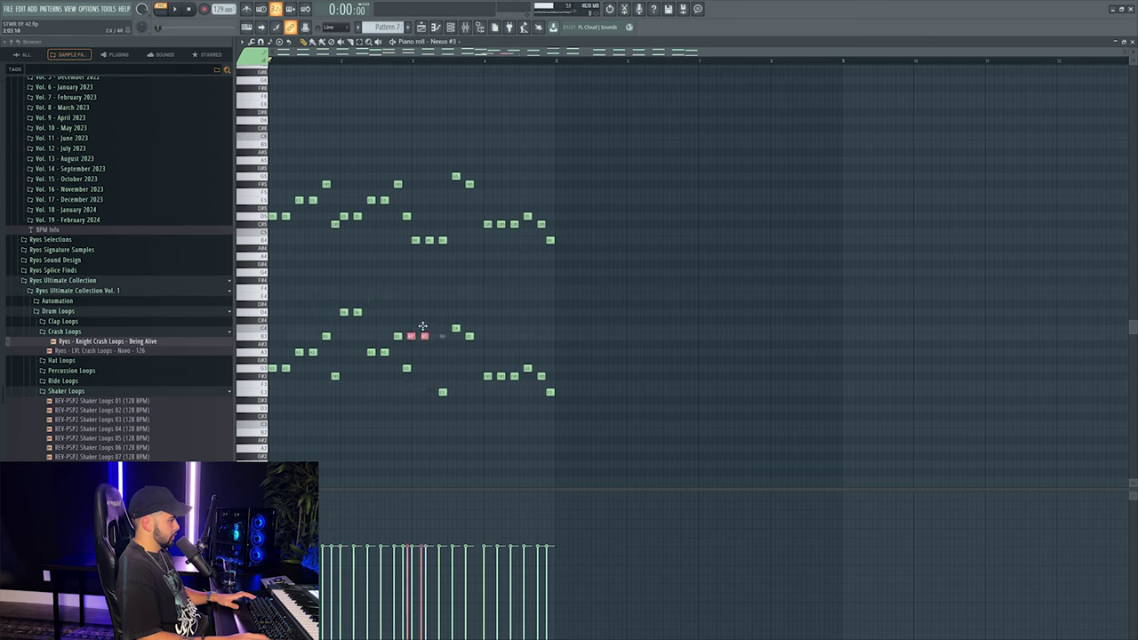
key(space)
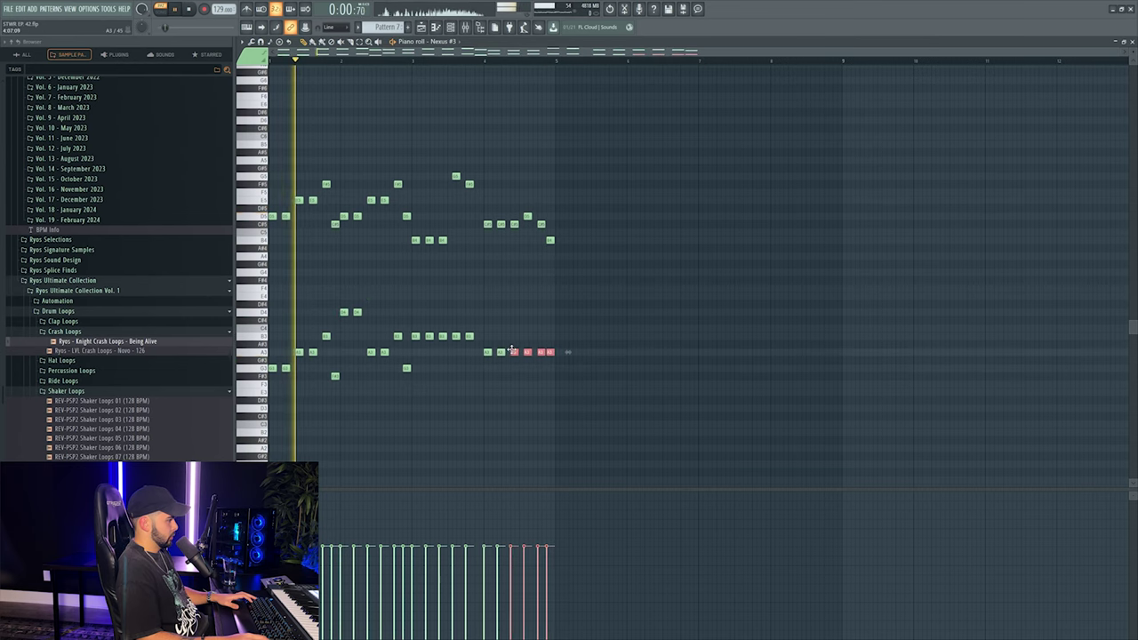
drag(292, 345, 334, 368)
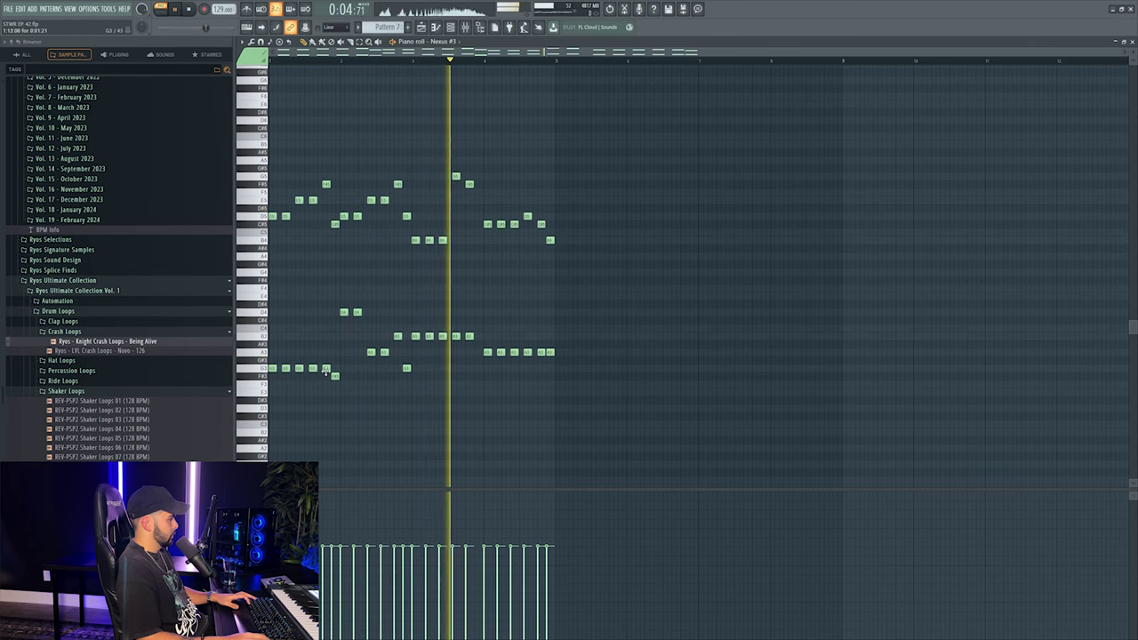
drag(336, 318, 362, 306)
drag(365, 357, 397, 313)
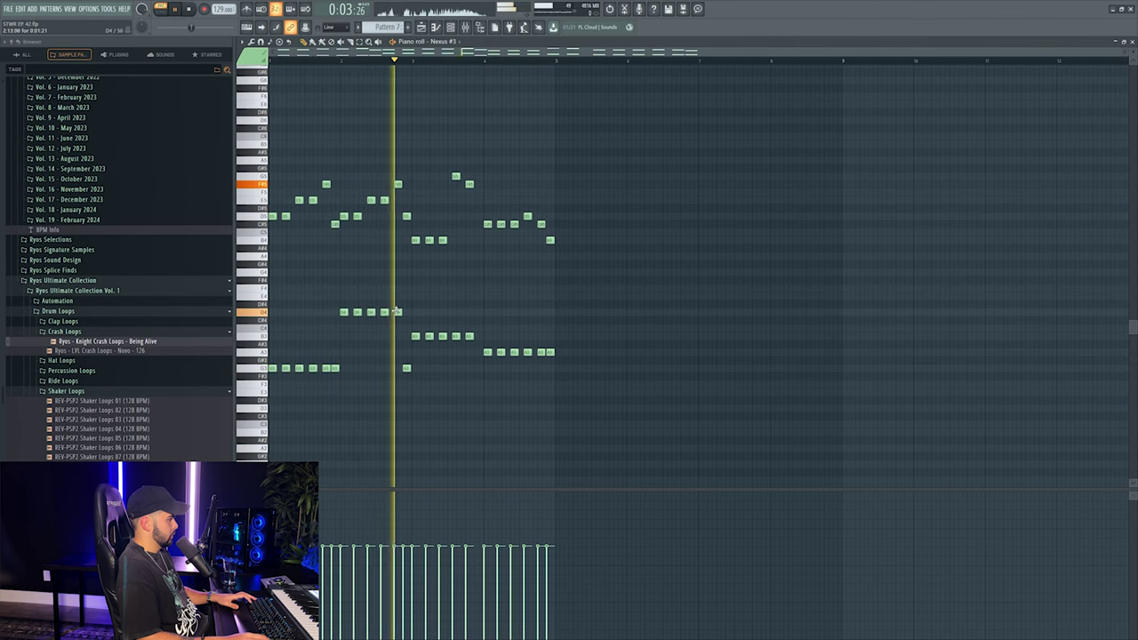
drag(406, 368, 402, 312)
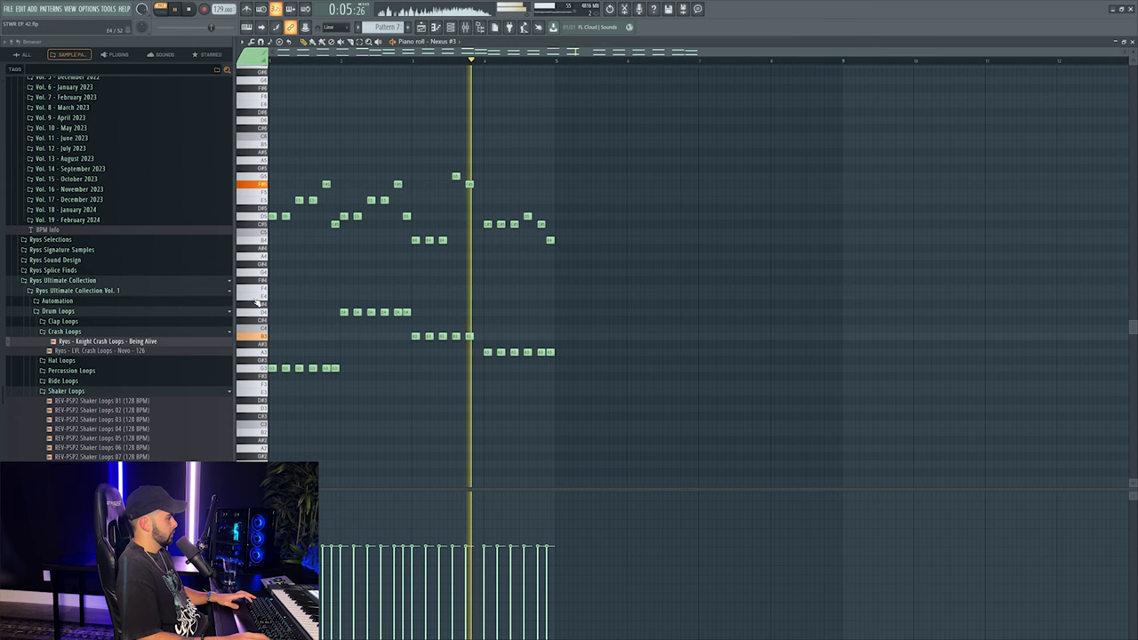
Move the root notes down an octave to start on G2, duplicate them an octave higher and try another copy a fifth above.
drag(264, 289, 274, 394)
key(space)
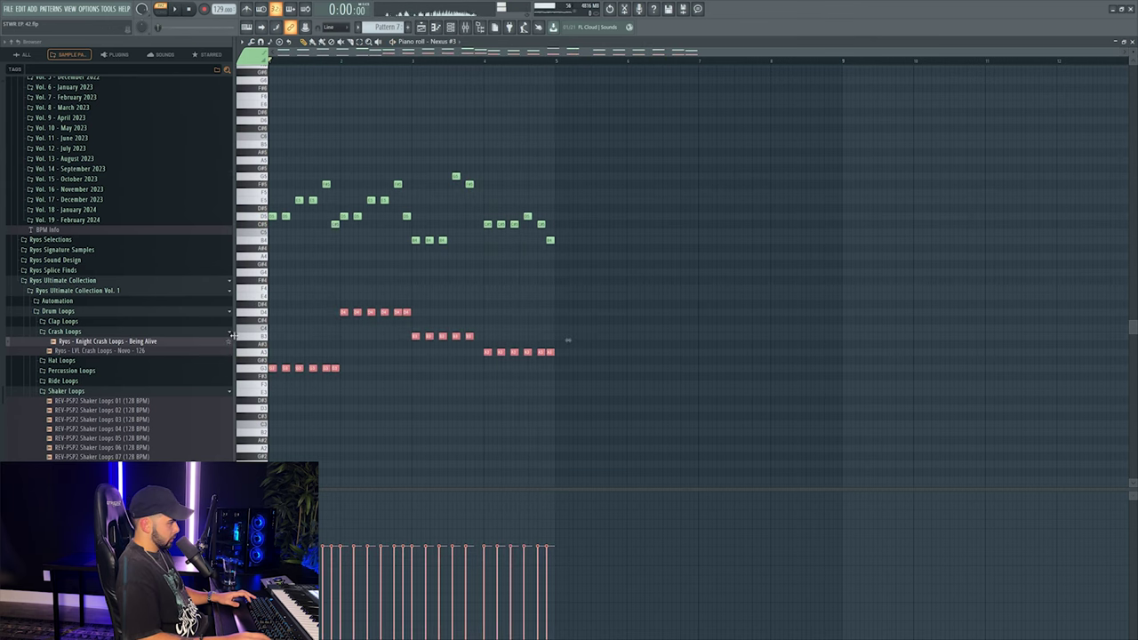
key(ctrl+Down)
scroll(272, 325, down, 3)
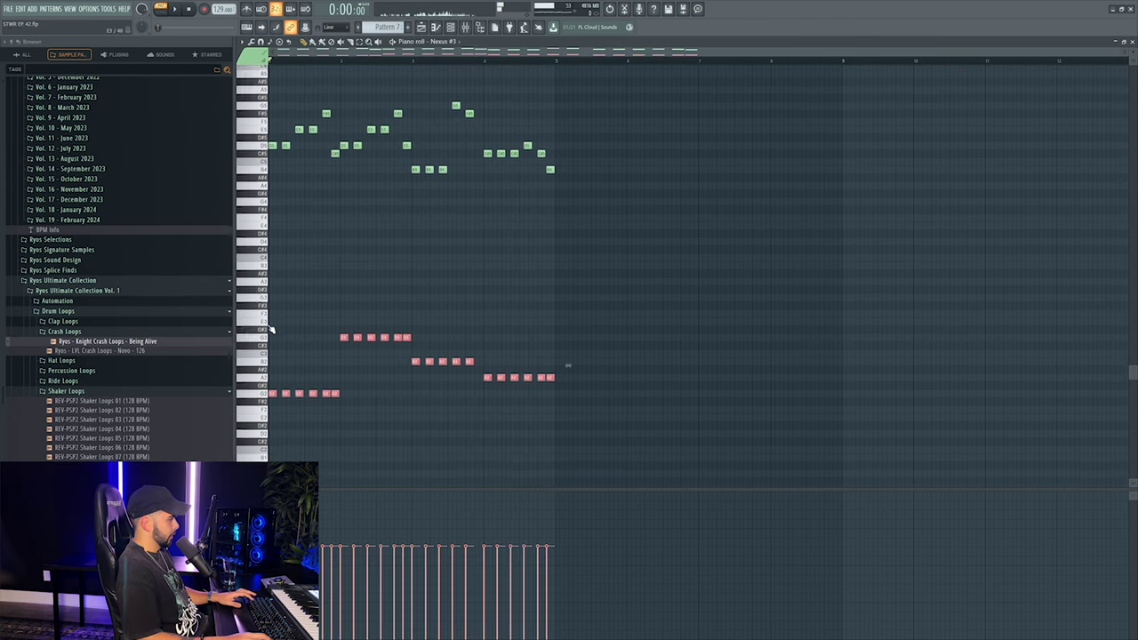
drag(567, 363, 567, 212)
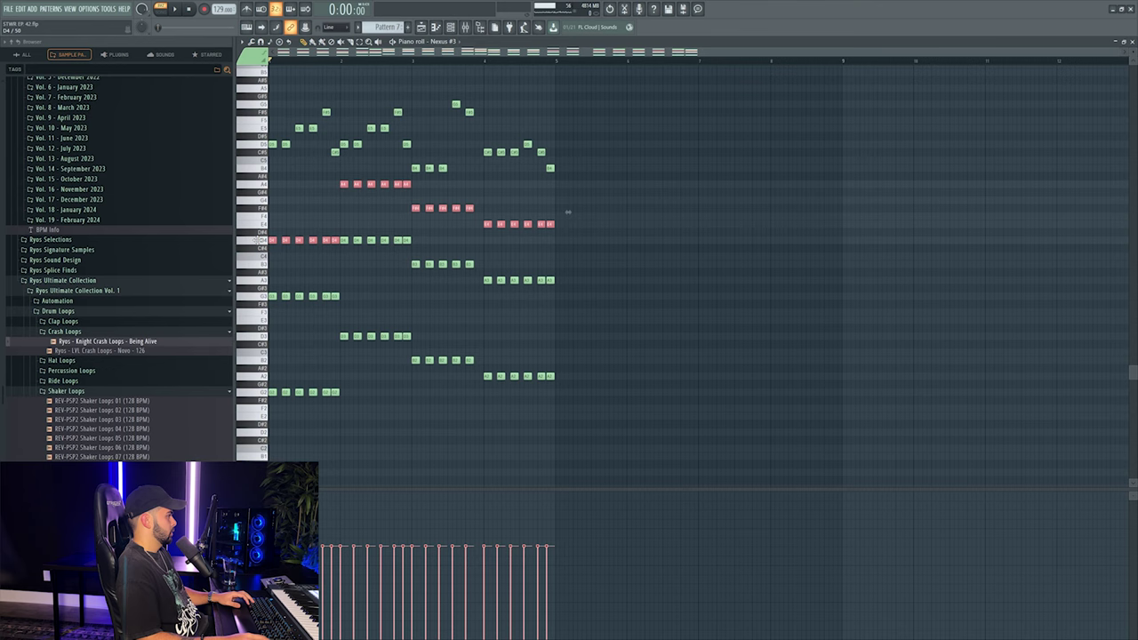
key(Delete)
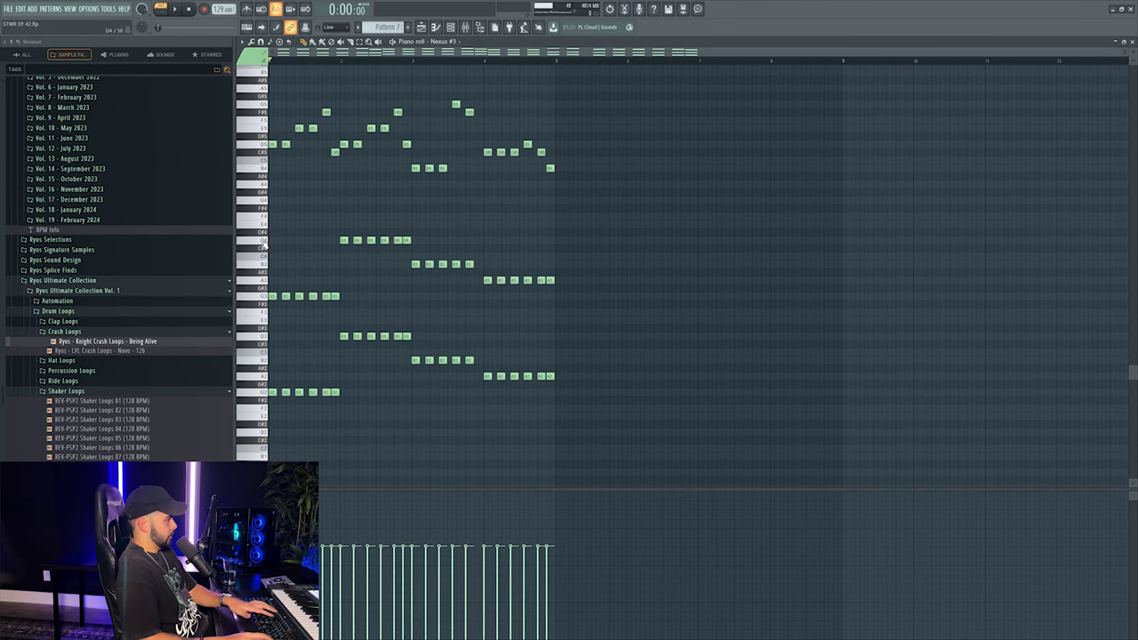
Raise the piano melody notes by one octave.
scroll(264, 245, up, 3)
drag(272, 134, 287, 228)
key(ctrl+Up)
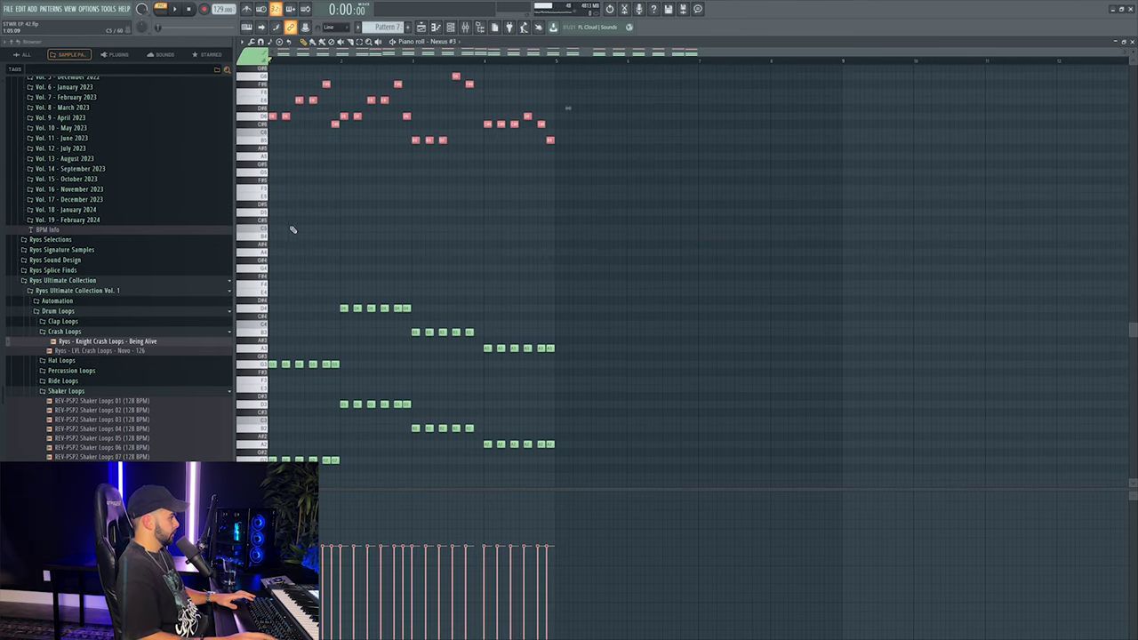
Stack copies of the upper roots starting on D4 and B4 to form chords, and lower the top chord notes in bar 3 to D5.
drag(276, 274, 640, 385)
drag(297, 362, 218, 306)
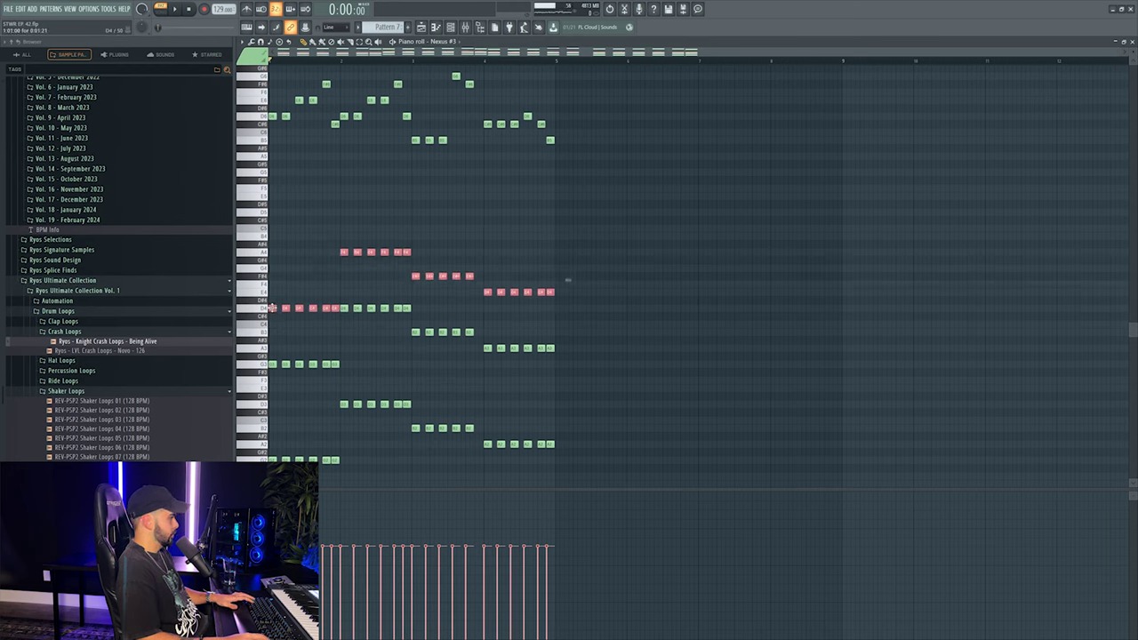
drag(273, 308, 272, 236)
key(space)
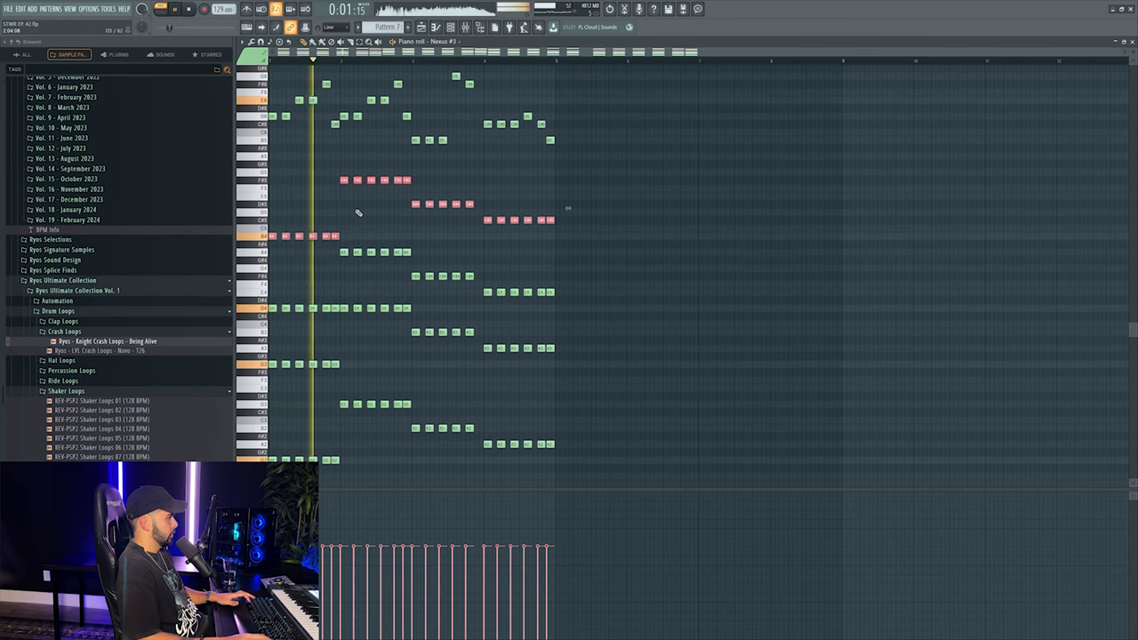
drag(409, 195, 469, 207)
key(shift+Down)
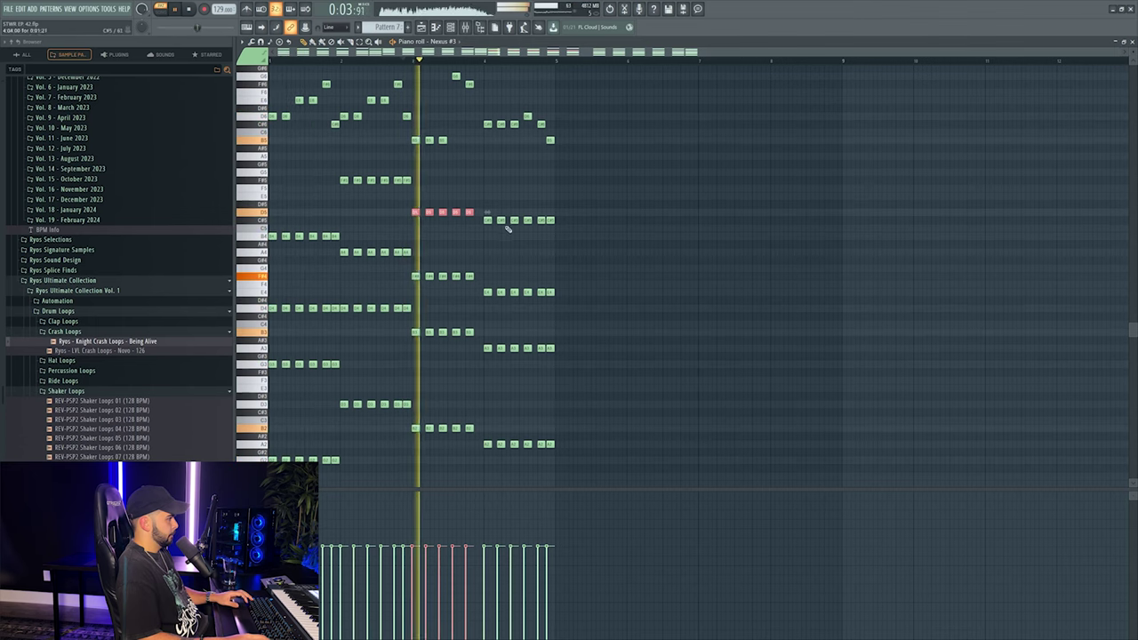
Delete the lowest row of root notes, the octave starting on G2.
click(706, 251)
right_click(705, 252)
scroll(427, 237, up, 2)
scroll(427, 237, down, 6)
drag(320, 298, 794, 432)
key(Delete)
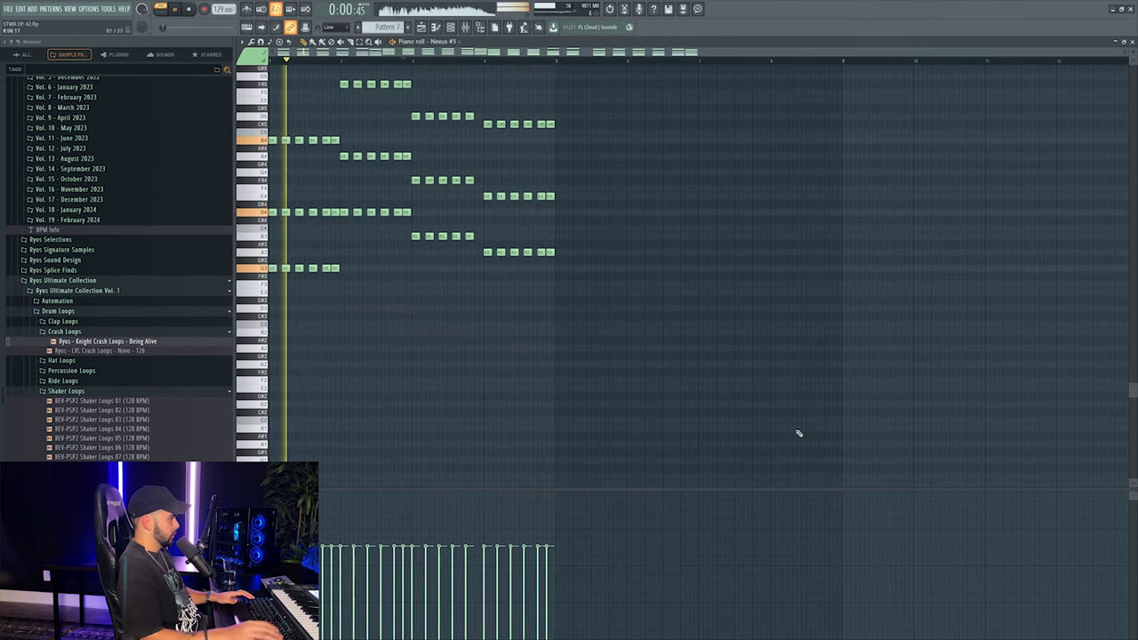
scroll(605, 357, up, 8)
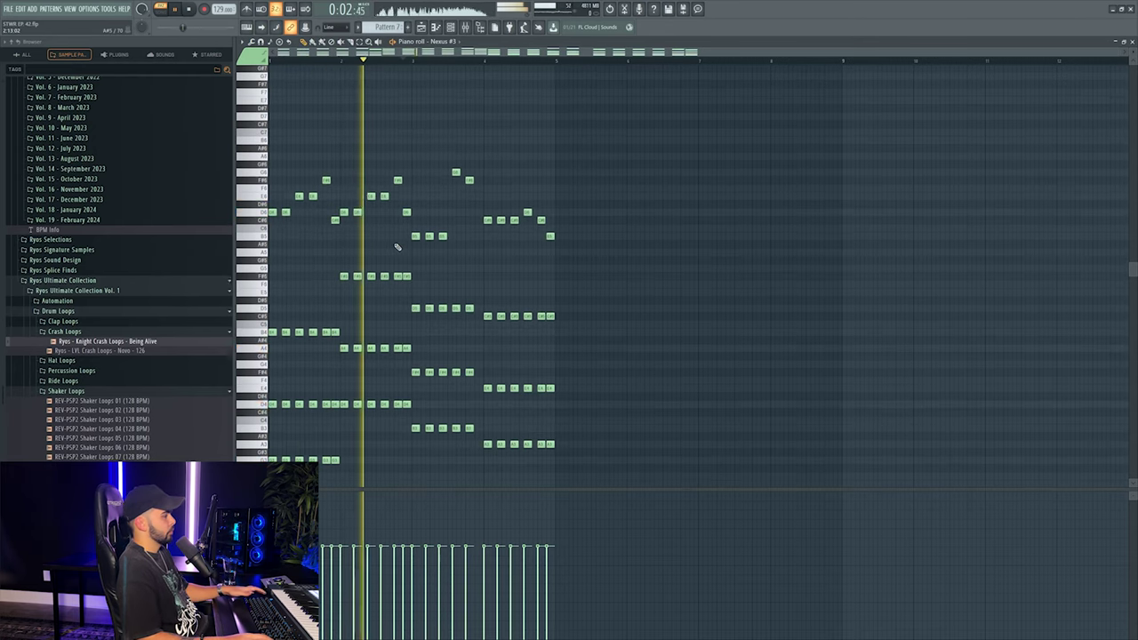
Insert FabFilter Pro-Q 3 in the first effect slot of the Nexus #3 mixer track.
key(F7)
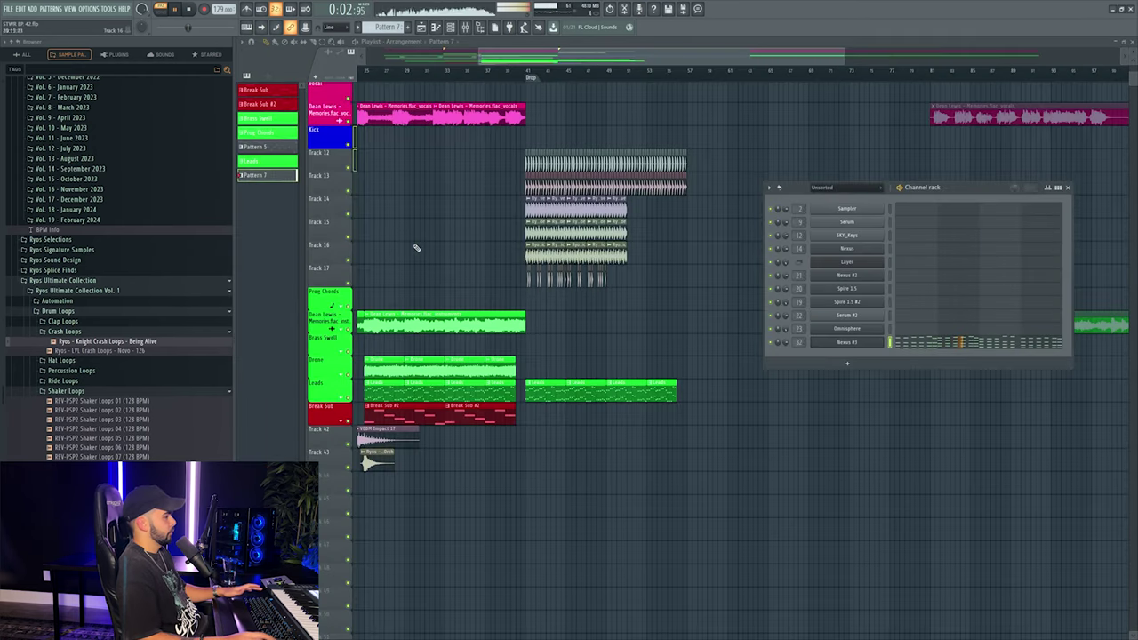
click(846, 341)
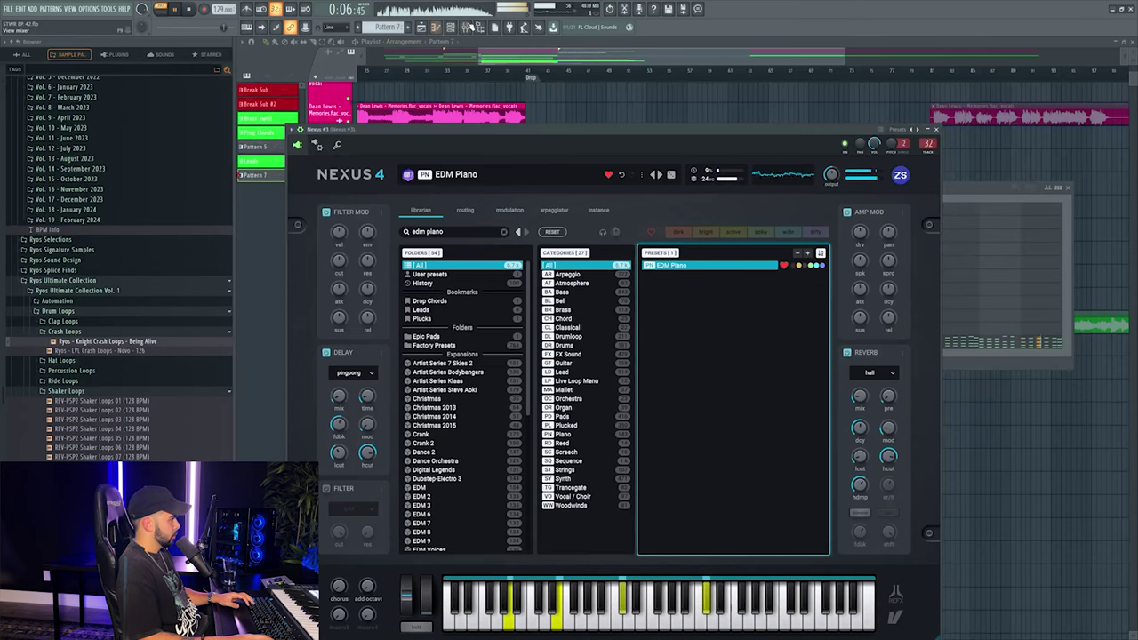
key(F9)
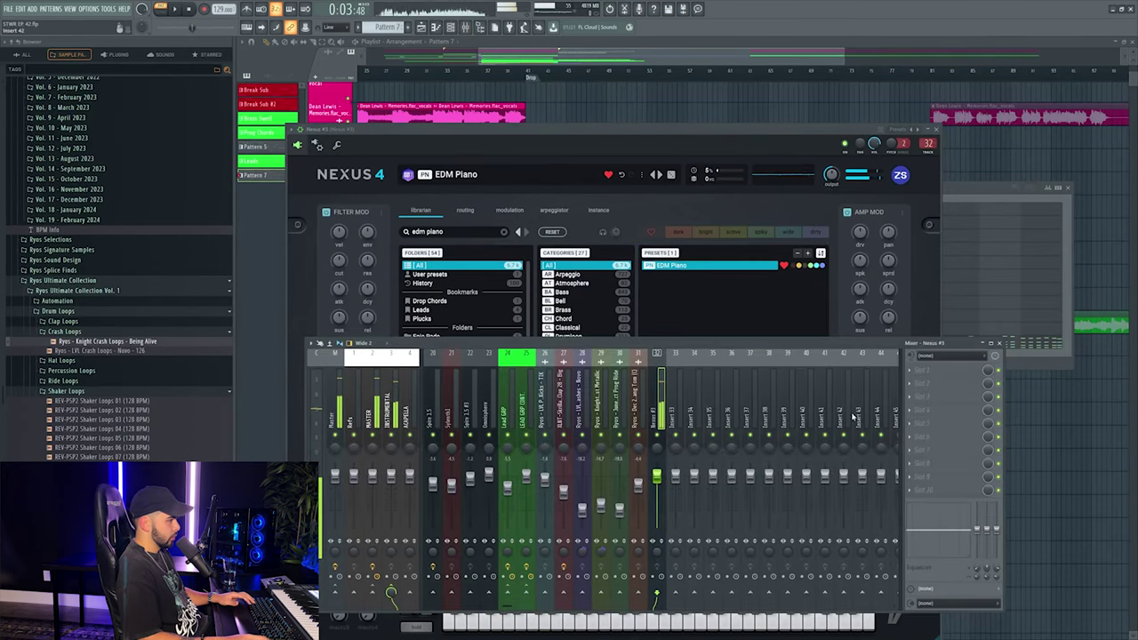
click(956, 368)
mouse_move(921, 380)
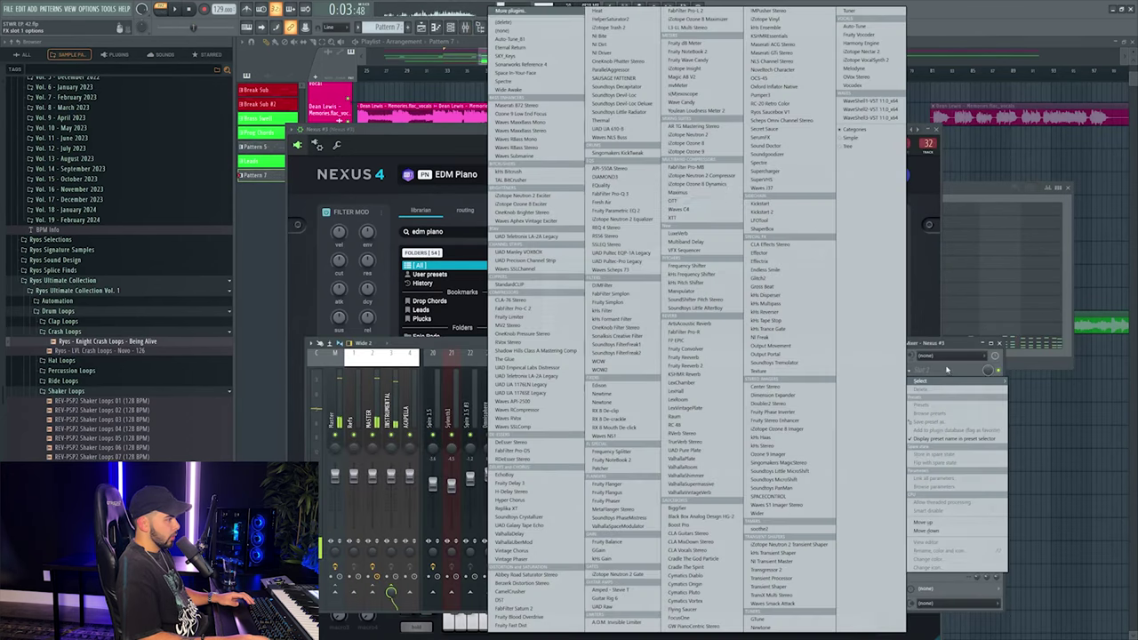
click(622, 194)
Add a low-cut band at the low end of the piano's EQ and adjust its frequency during playback.
drag(442, 238, 441, 252)
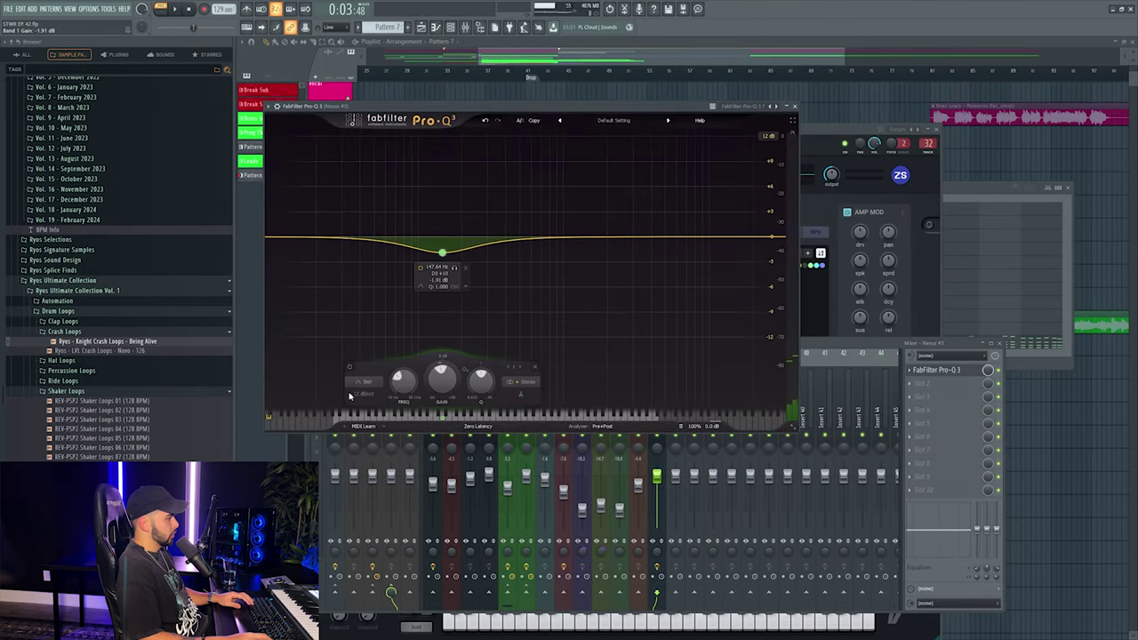
click(360, 382)
click(367, 312)
key(space)
drag(444, 239, 425, 235)
Add a dynamic bell band at about 3.5 kHz with 0 dB gain and about -5.9 dB range, and close the open windows.
drag(645, 239, 644, 255)
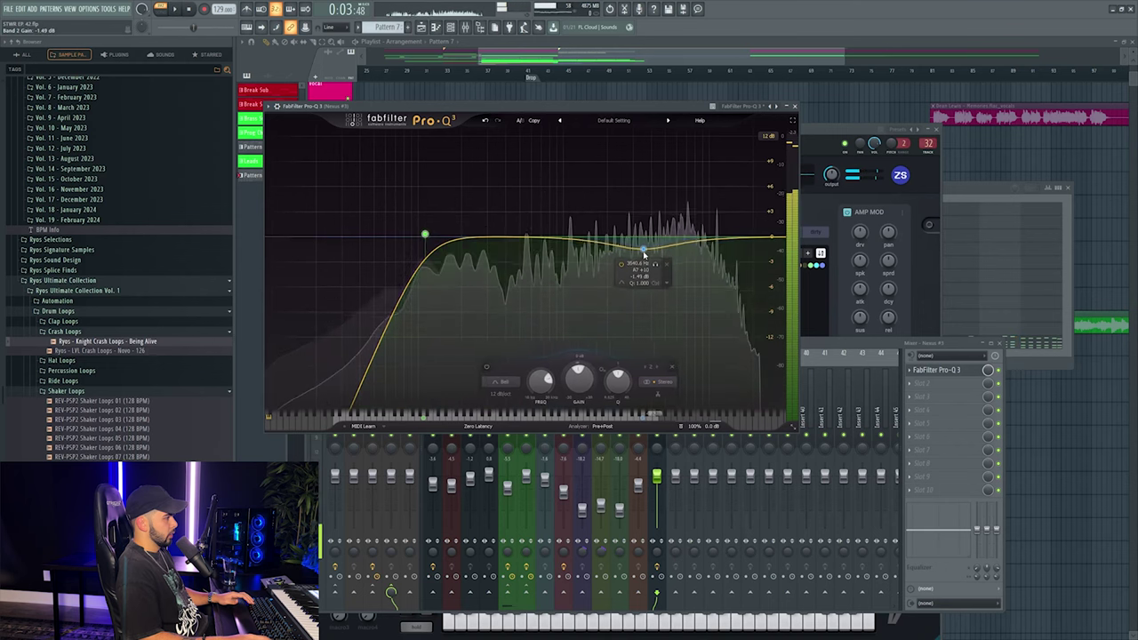
right_click(645, 256)
click(738, 315)
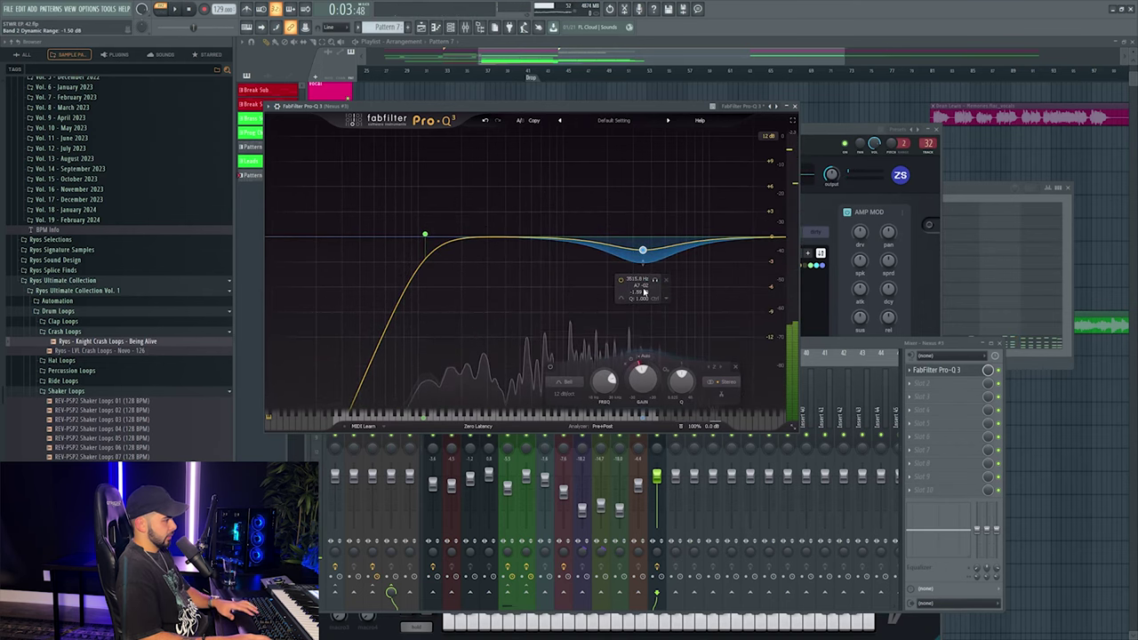
drag(643, 251, 641, 285)
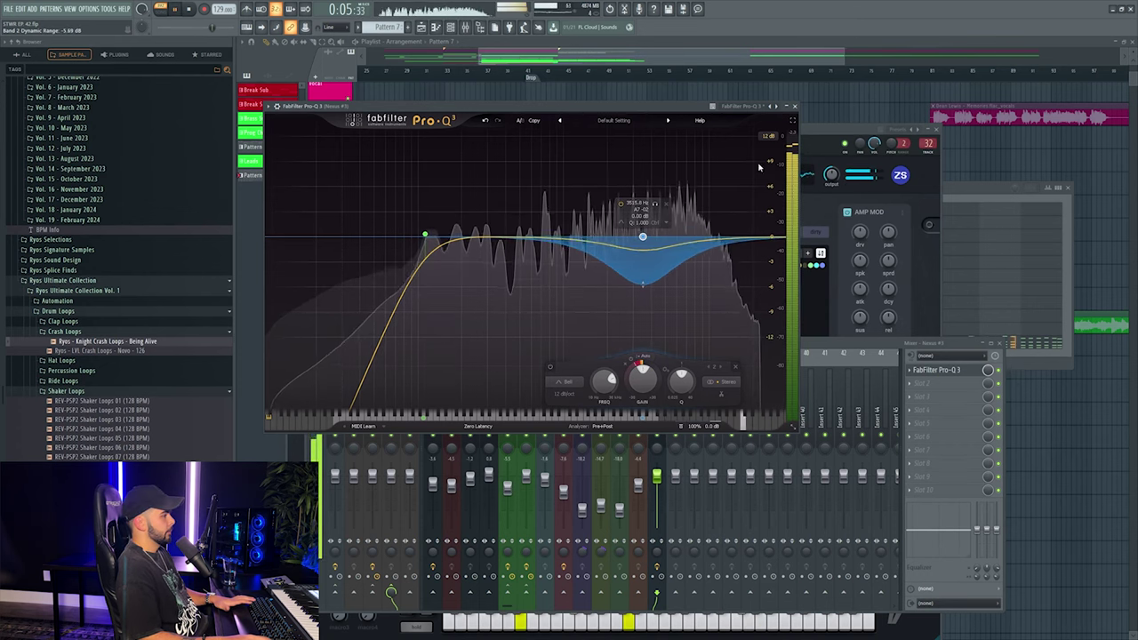
click(794, 106)
click(938, 132)
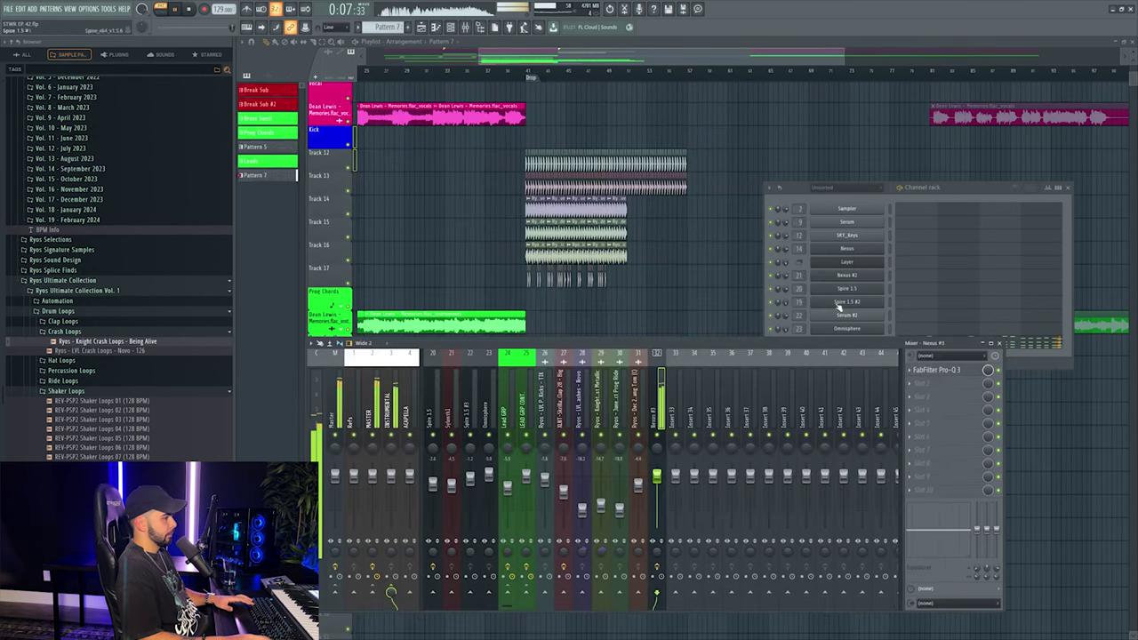
key(F12)
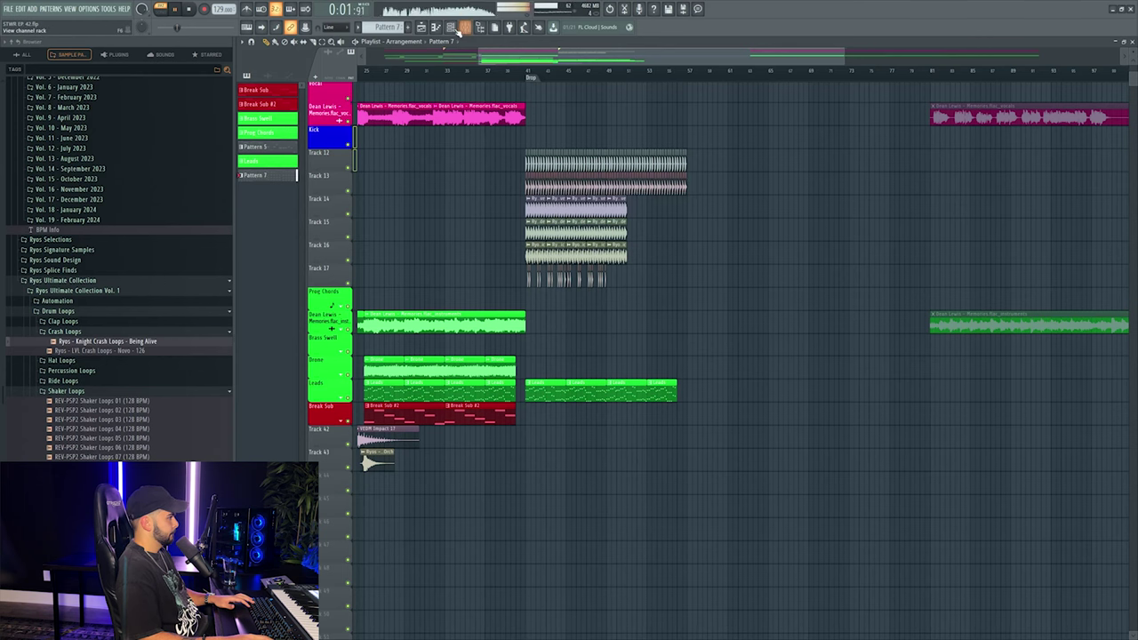
Add a new Spire 1.5 instrument to the channel rack.
click(463, 27)
click(848, 365)
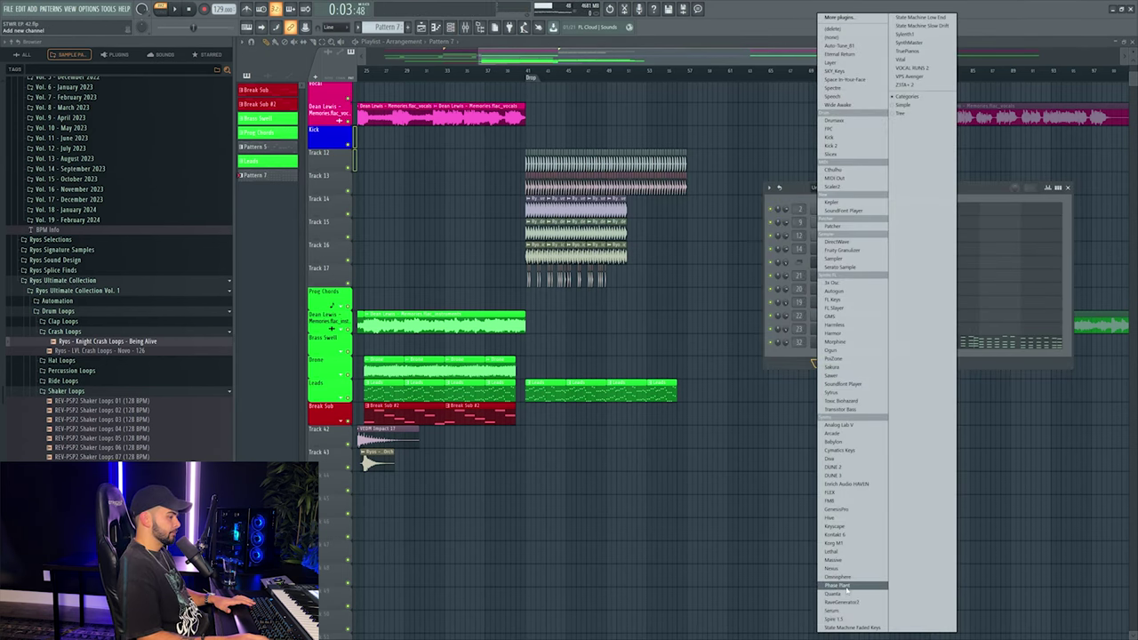
click(844, 620)
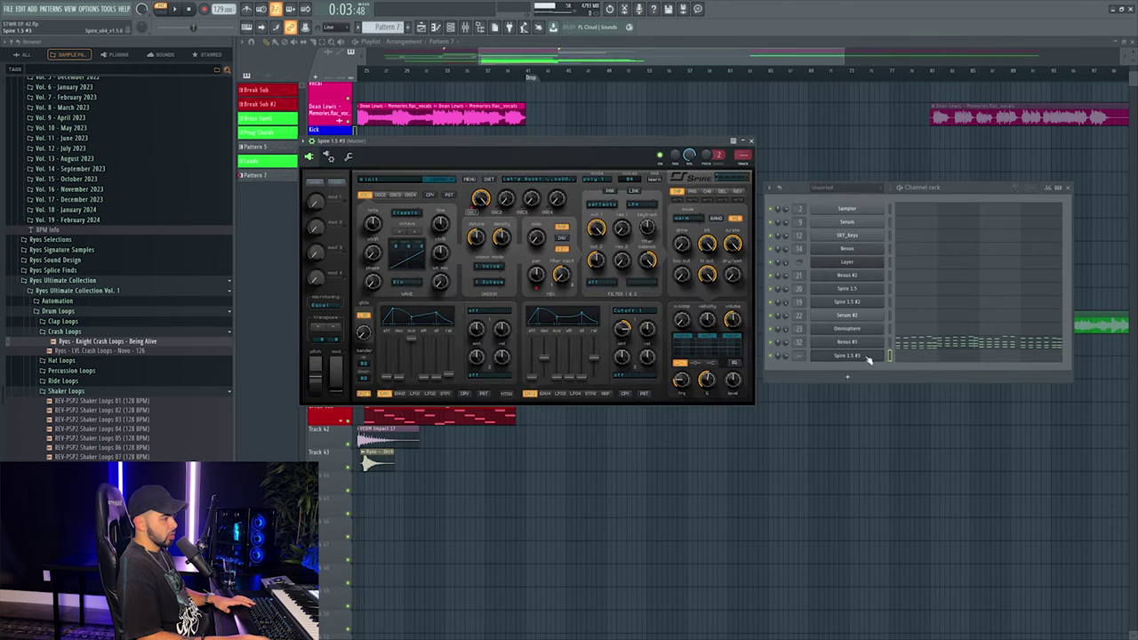
Copy the Nexus #3 chord notes into the new Spire 1.5 #3 channel and route it to mixer track 33.
right_click(875, 356)
right_click(867, 357)
right_click(871, 359)
key(Escape)
right_click(853, 355)
key(Escape)
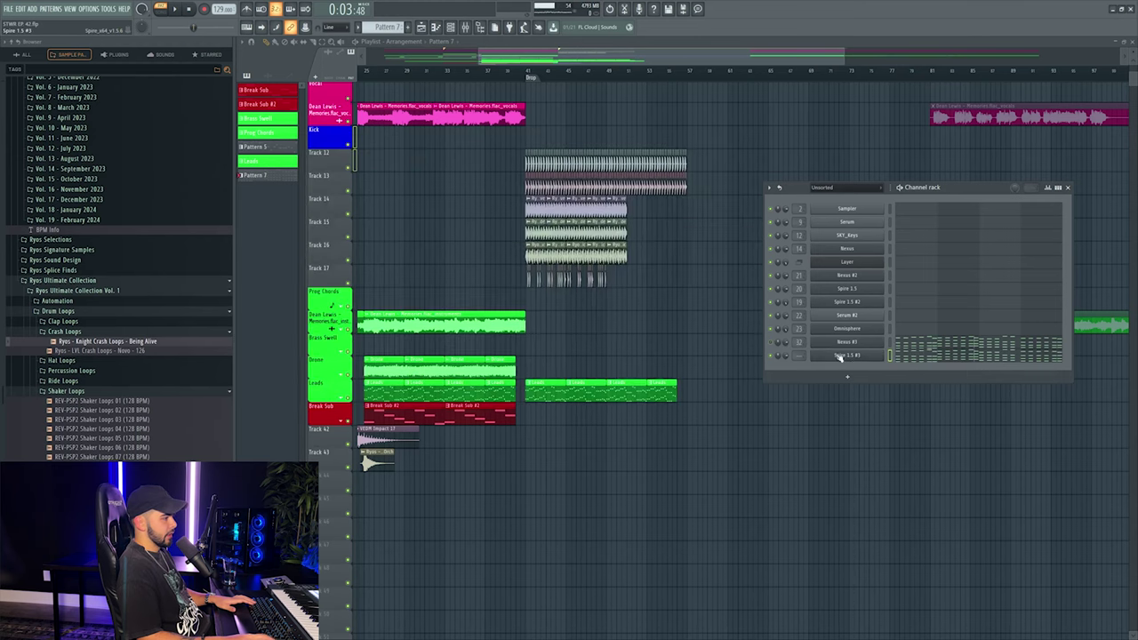
key(F9)
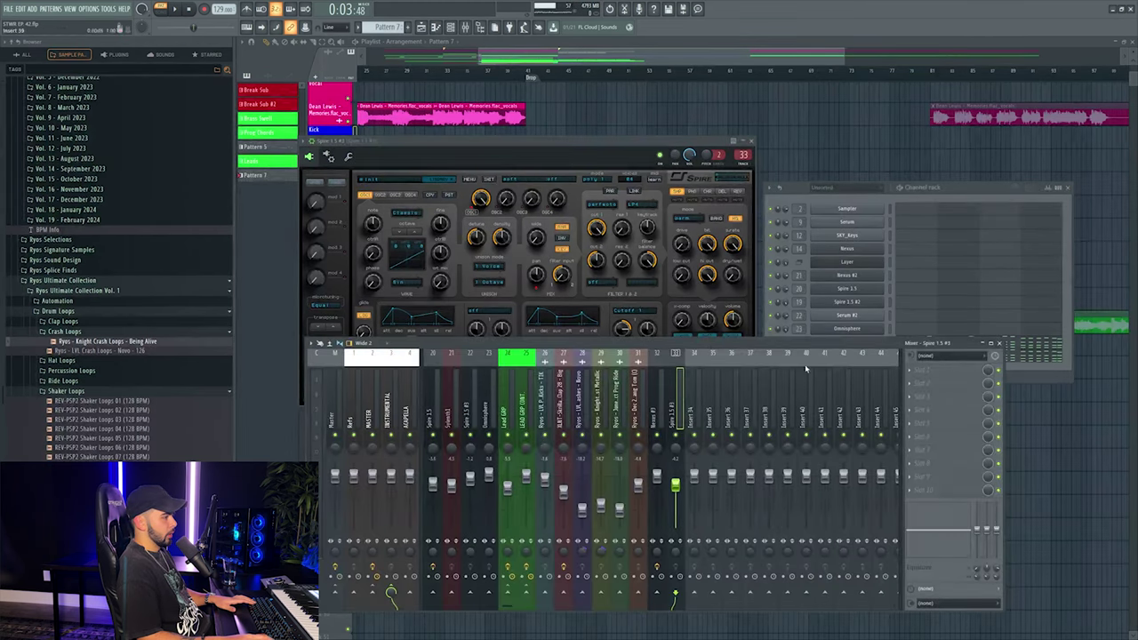
click(950, 189)
Audition the favourite presets AS_CH - To All Lovers and AS_CH - When I Grow Up in Spire 1.5 #3.
click(861, 356)
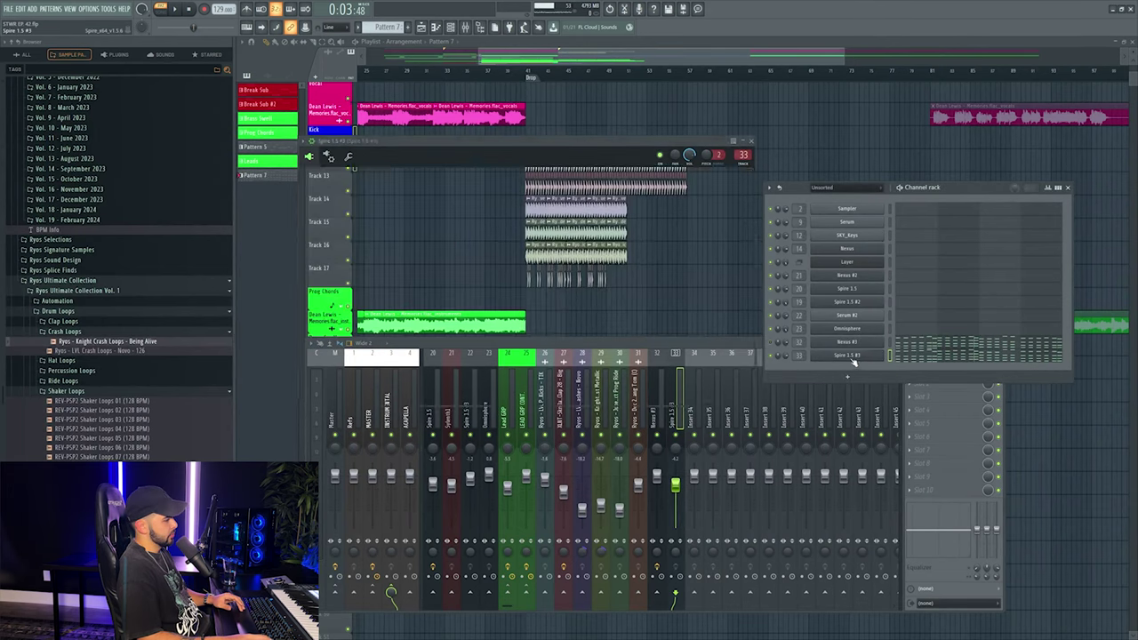
click(861, 356)
click(404, 178)
click(664, 313)
click(664, 304)
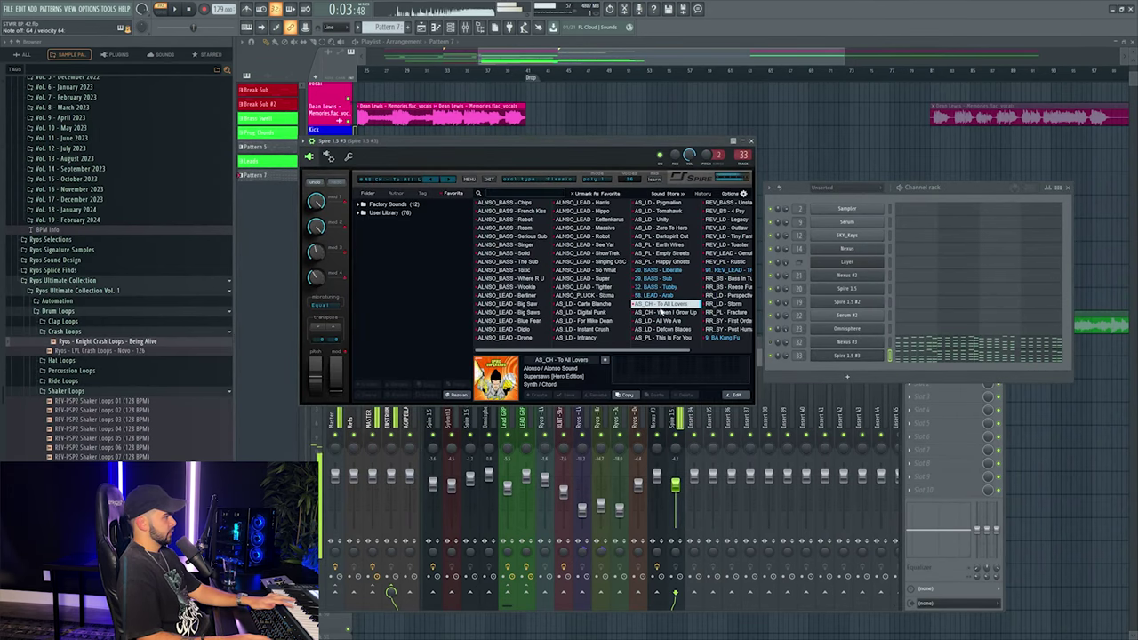
click(665, 313)
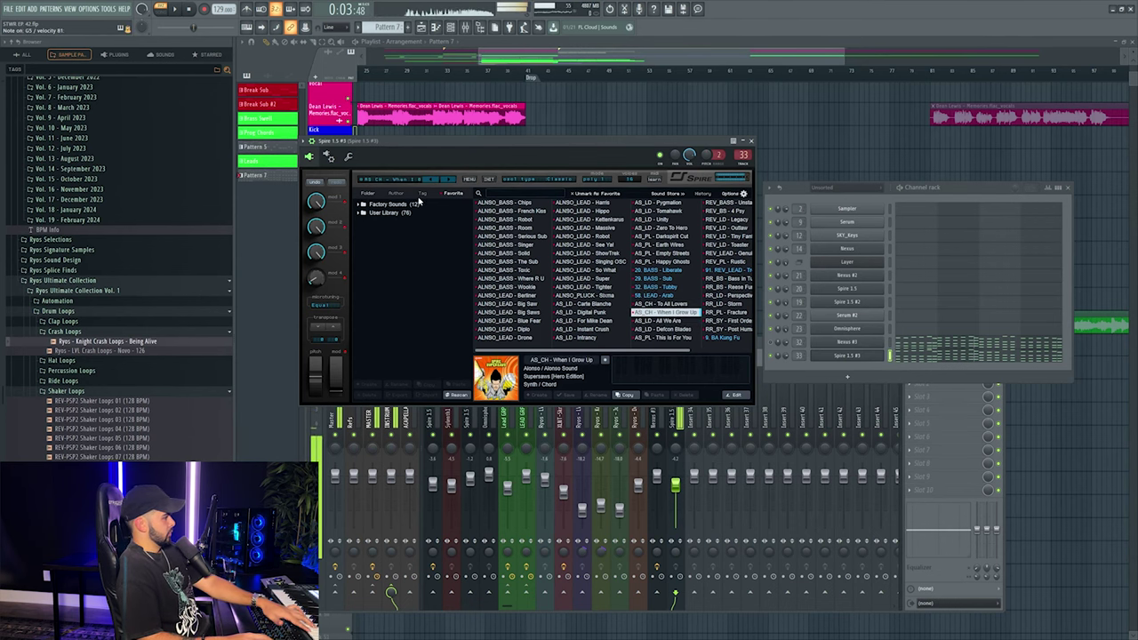
Load AS_CH - When I Grow Up from the Alonso Spire Supersaws (Hero Edition) folder and set the Spire's mixer fader to about -5.5 dB.
click(361, 194)
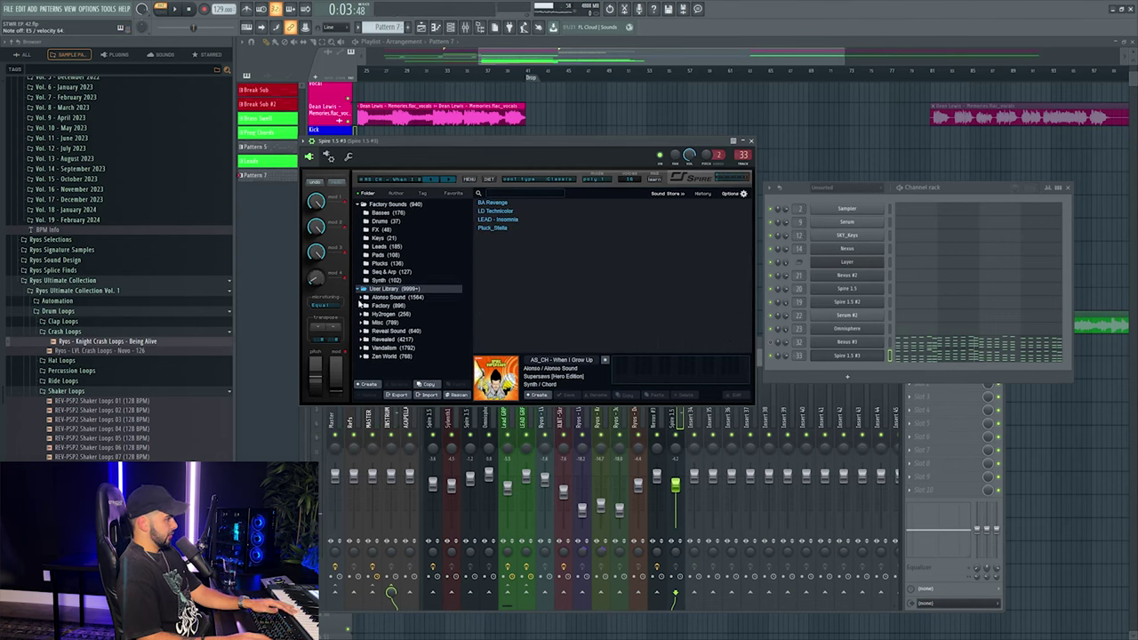
click(364, 297)
scroll(409, 293, down, 3)
click(413, 332)
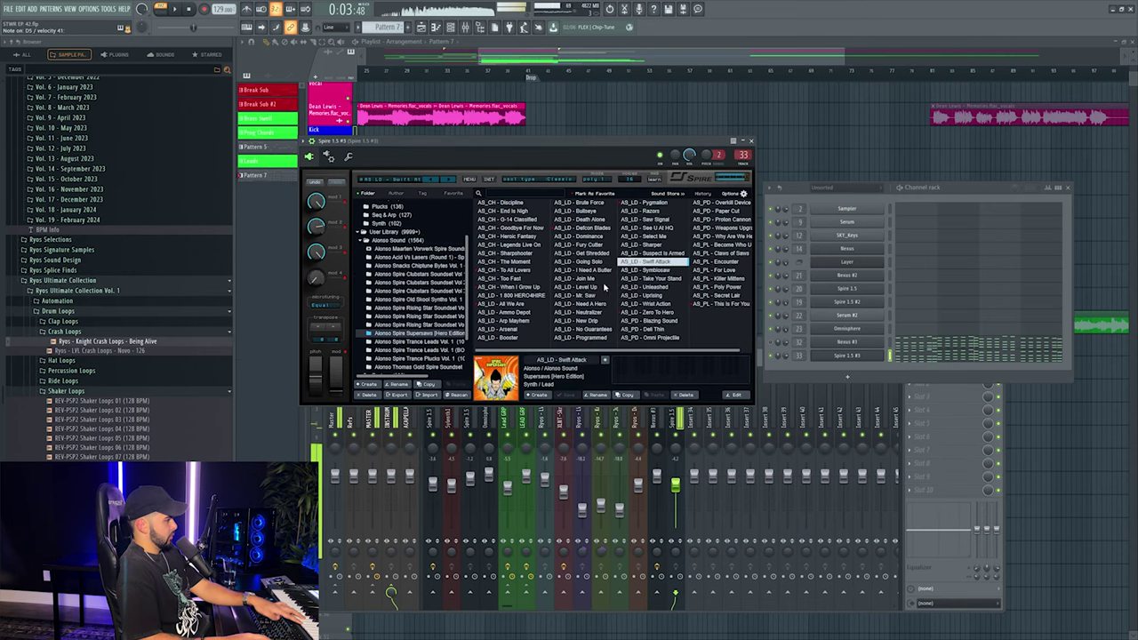
click(508, 305)
click(515, 271)
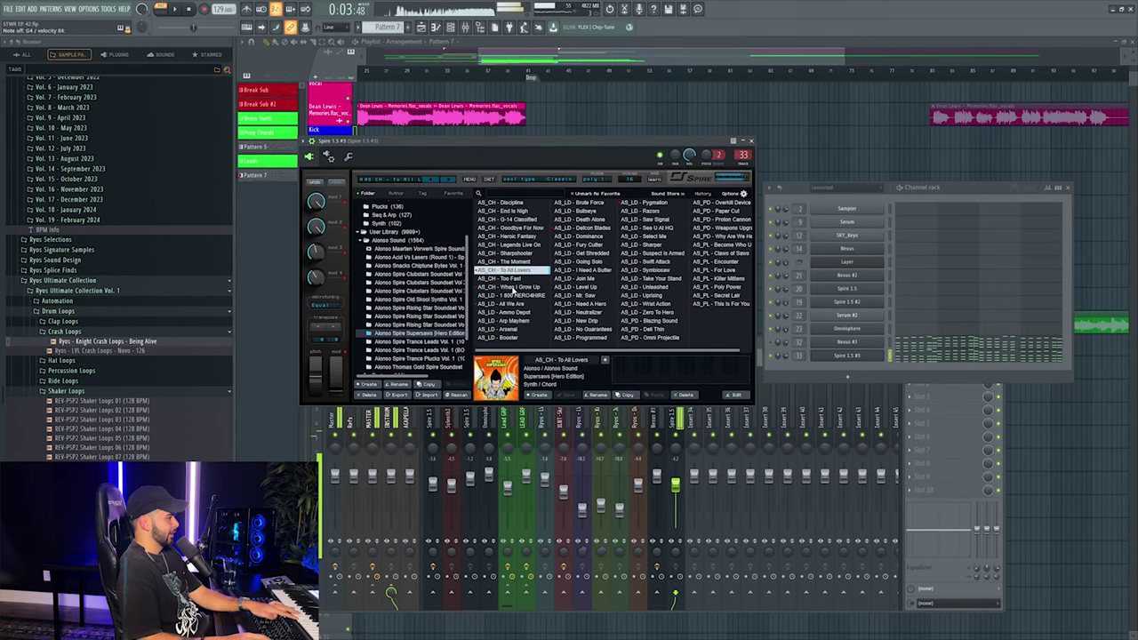
key(Down)
key(Down)
click(392, 181)
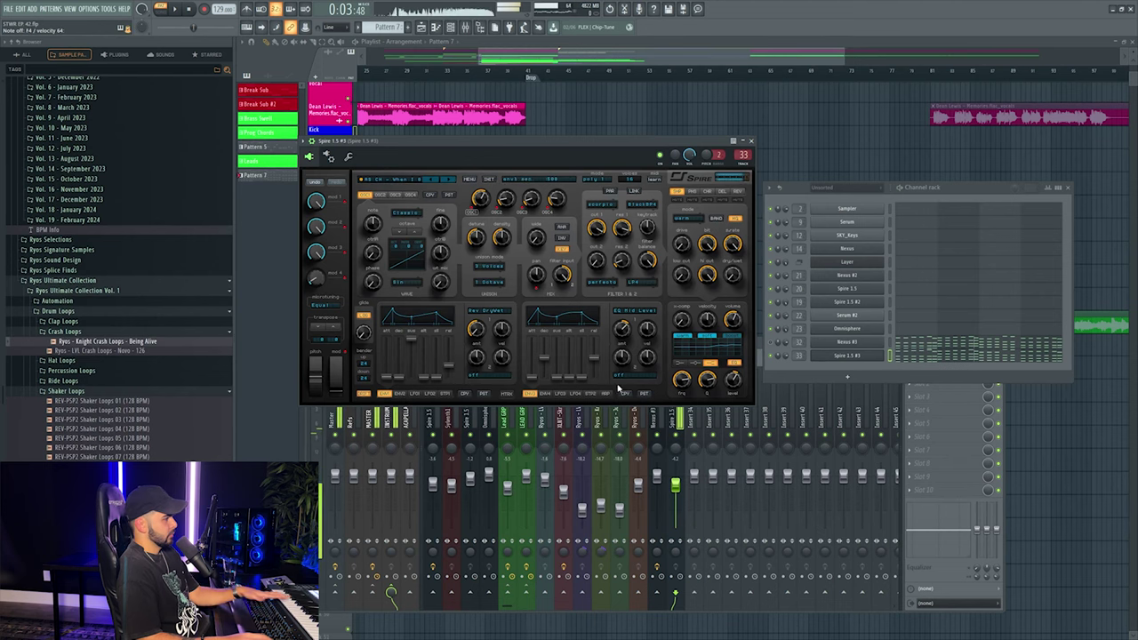
click(683, 461)
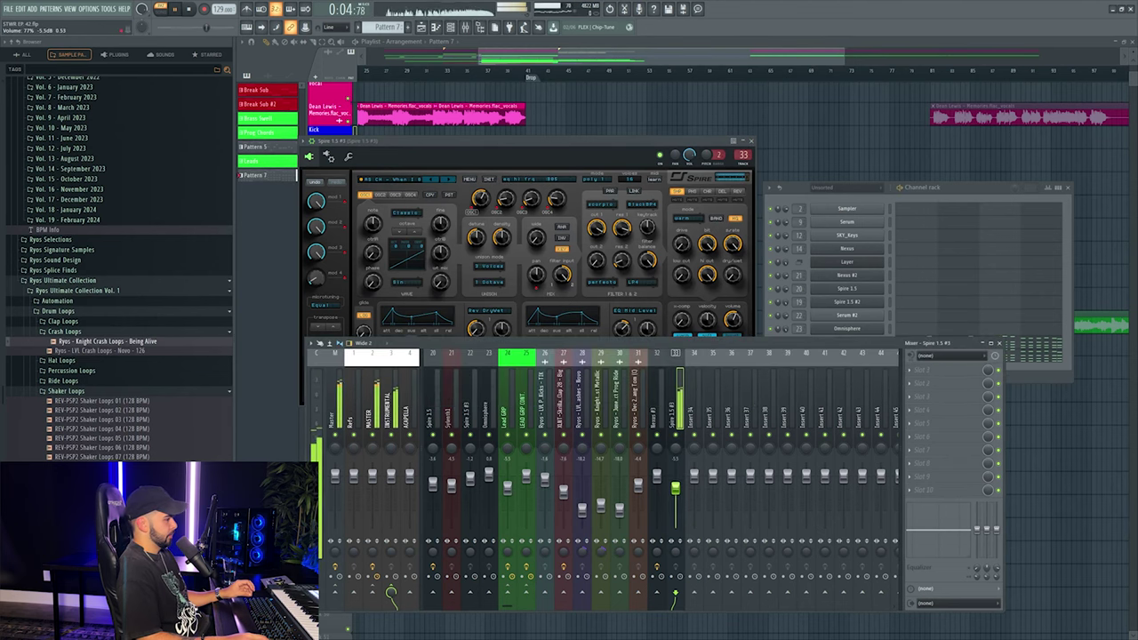
Delete the top melody notes from the Spire 1.5 #3 pattern, keeping only the chord notes.
click(966, 209)
click(921, 359)
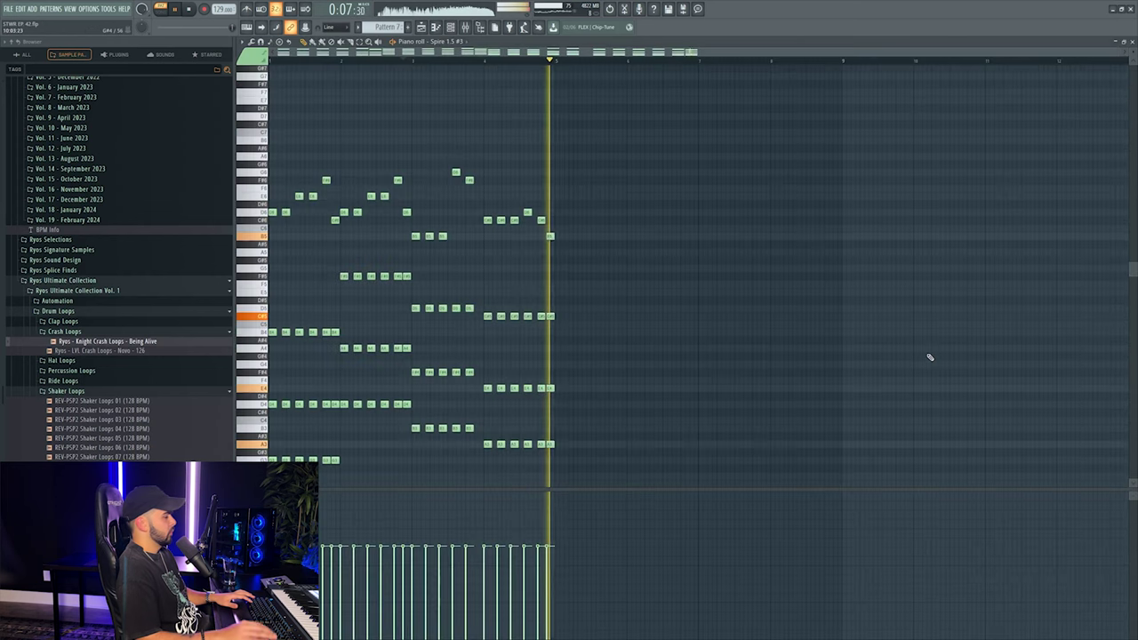
key(F7)
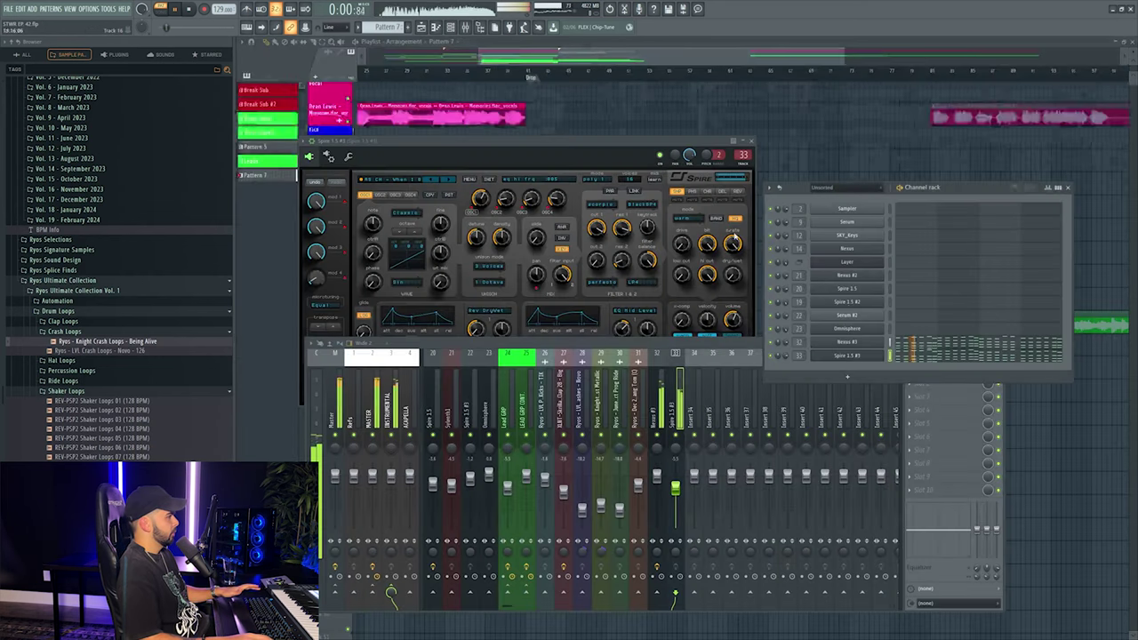
click(919, 358)
key(F7)
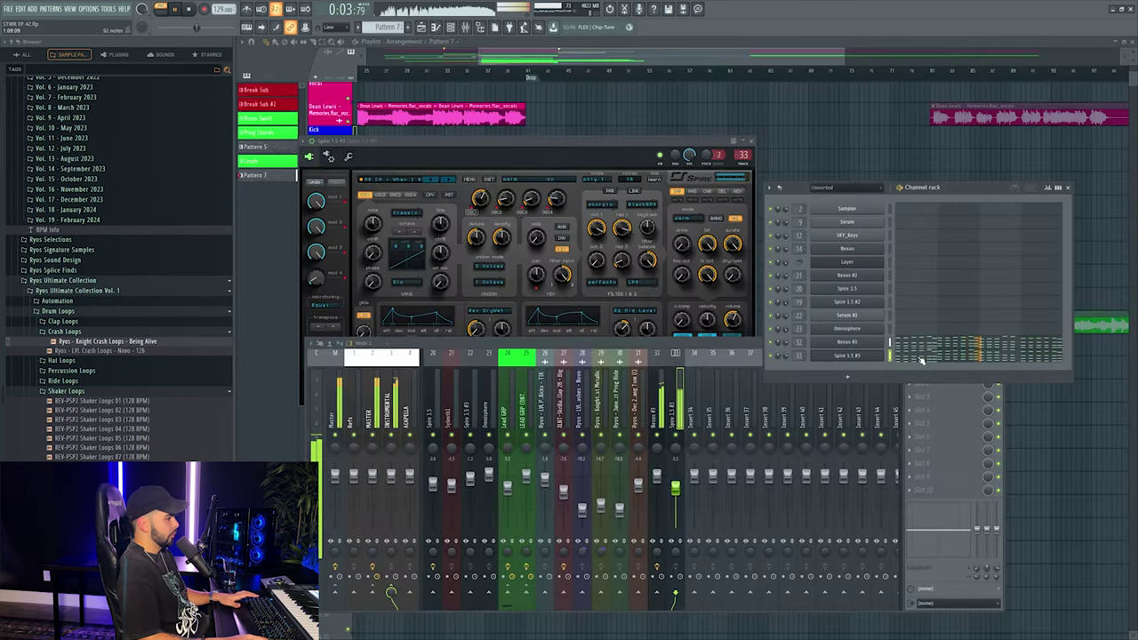
click(922, 359)
drag(272, 175, 680, 302)
key(Delete)
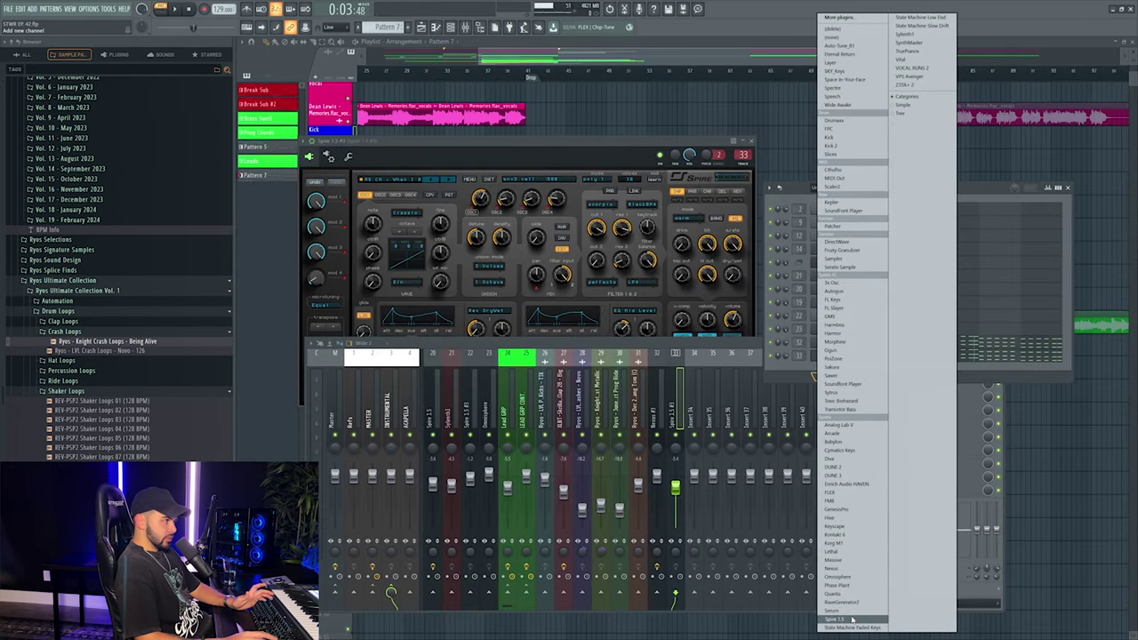
Add a State Machine Faded Keys channel with the Spire's chord notes pasted in and route it to mixer track 34.
click(858, 627)
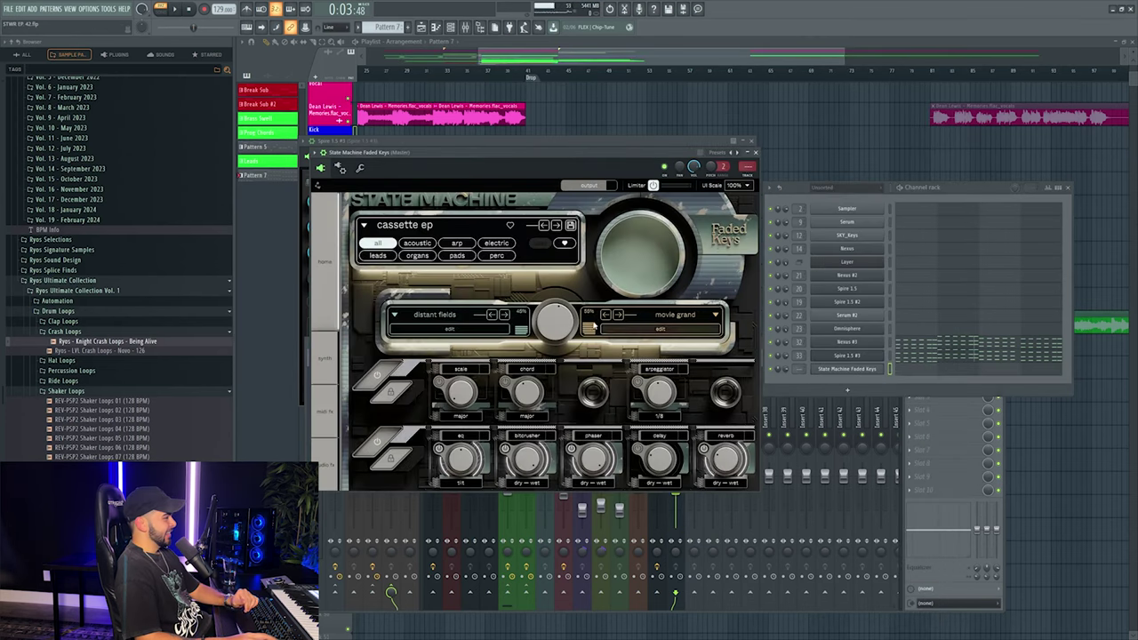
right_click(845, 368)
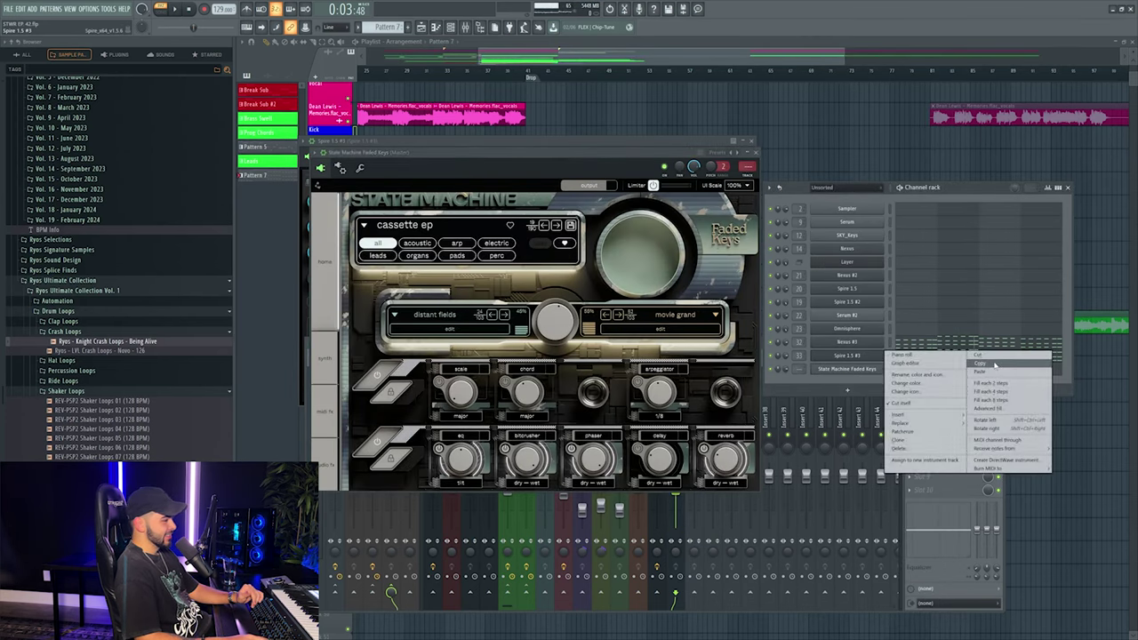
click(997, 385)
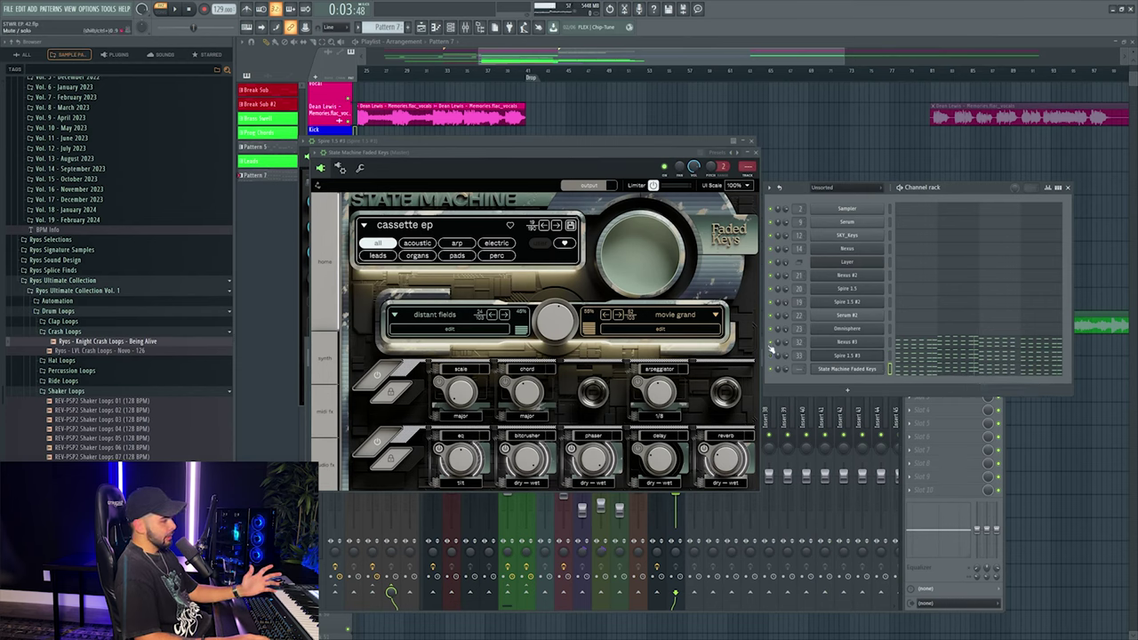
click(859, 372)
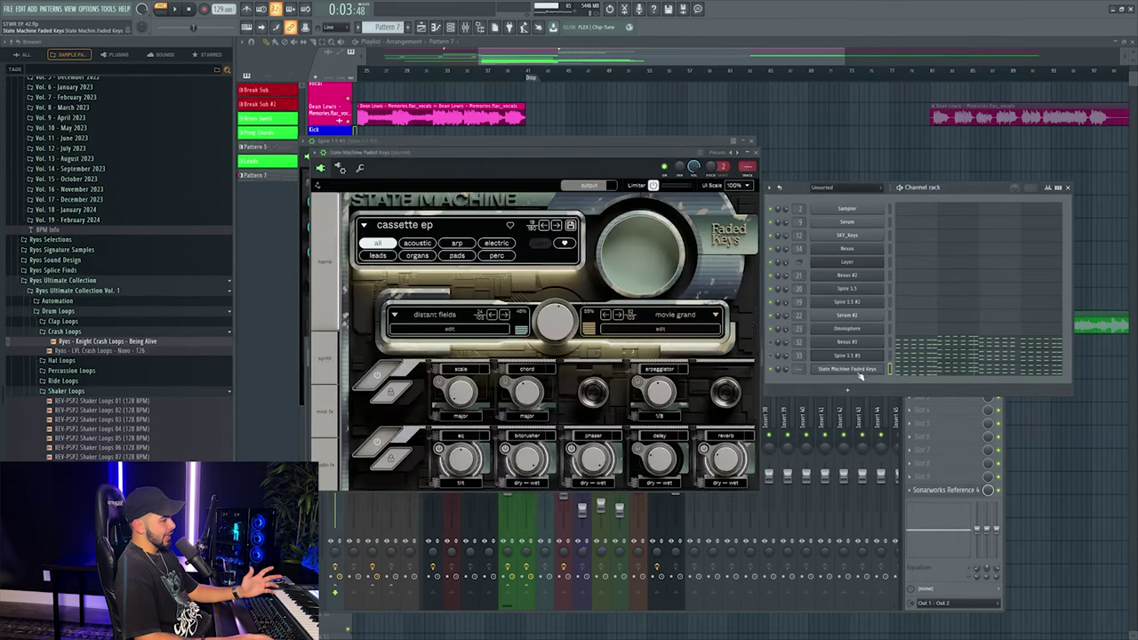
click(747, 169)
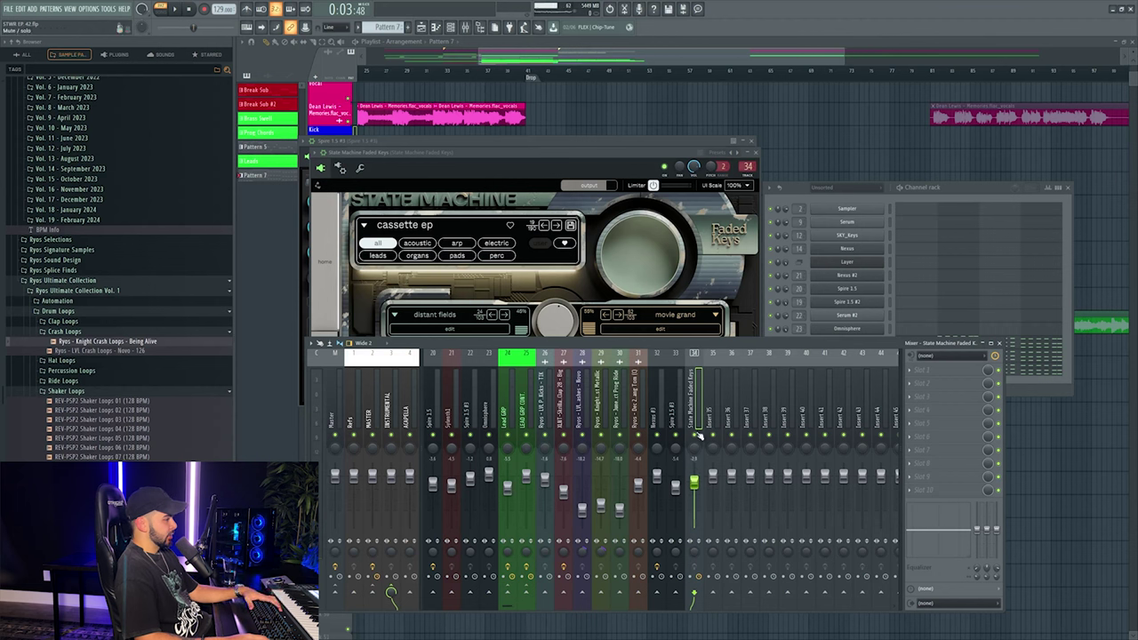
Play the pattern and set the State Machine Faded Keys mixer fader to about -4.3 dB against the other chord layers.
key(space)
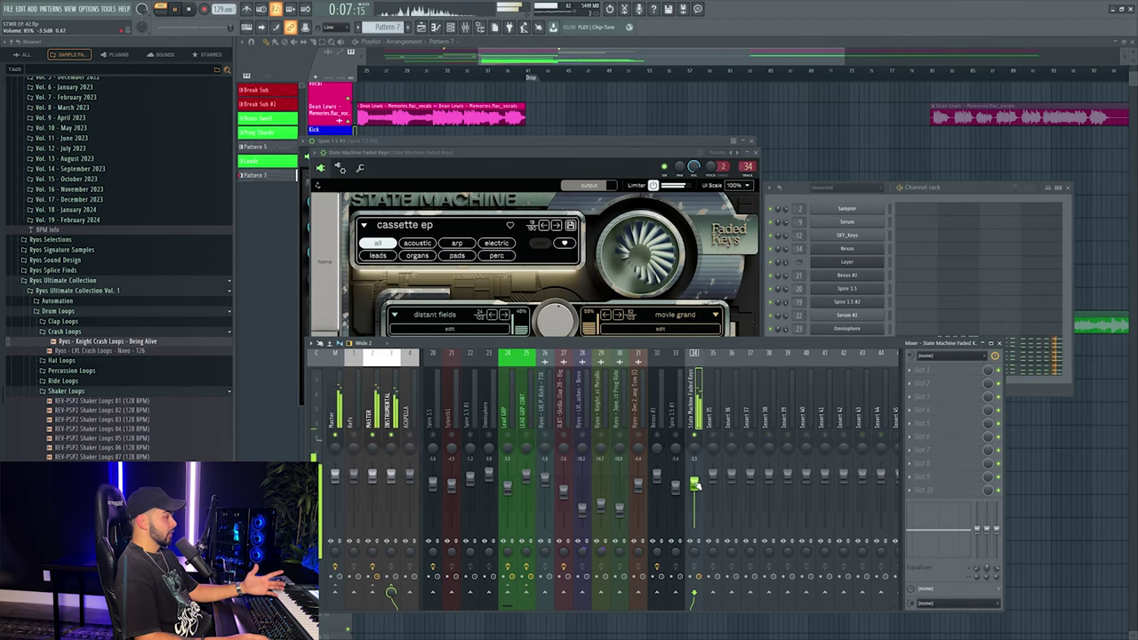
key(space)
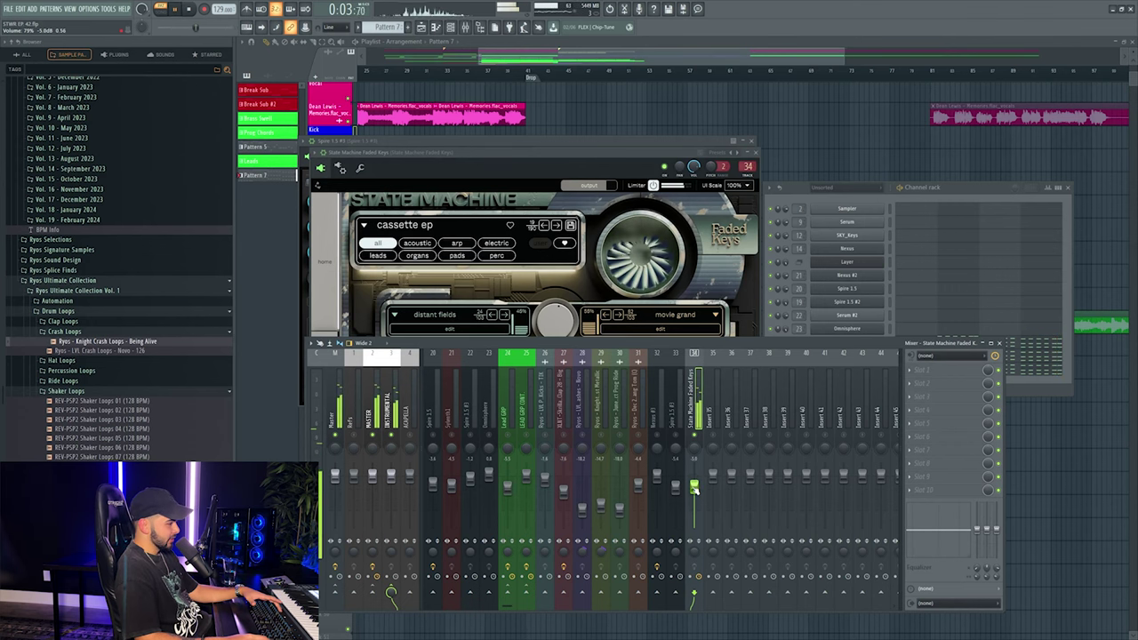
click(964, 193)
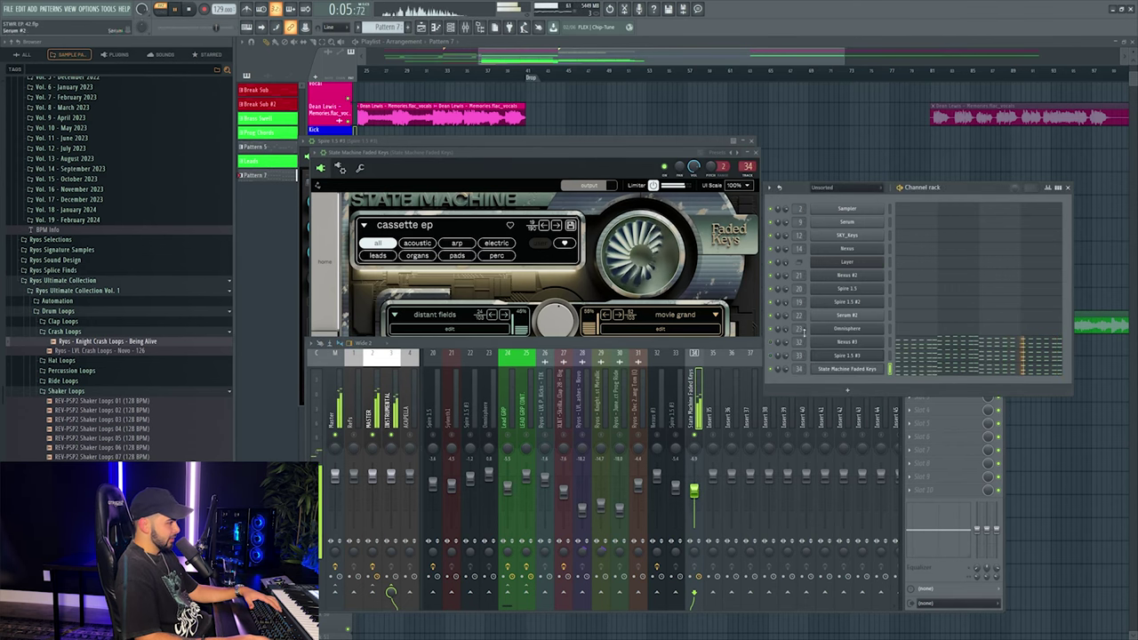
click(698, 499)
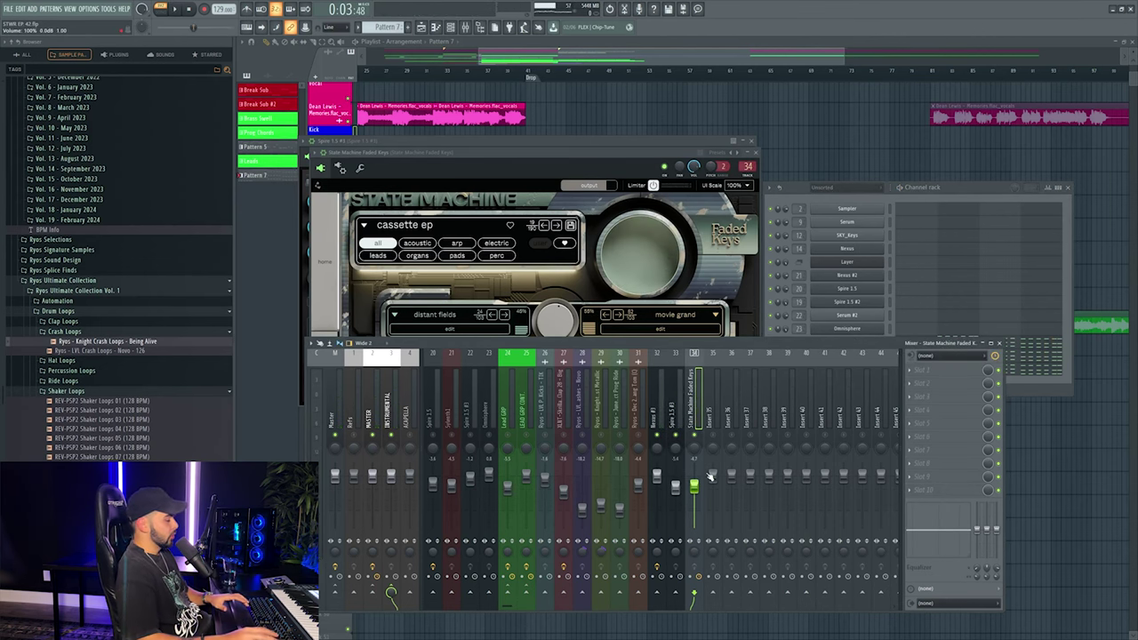
key(space)
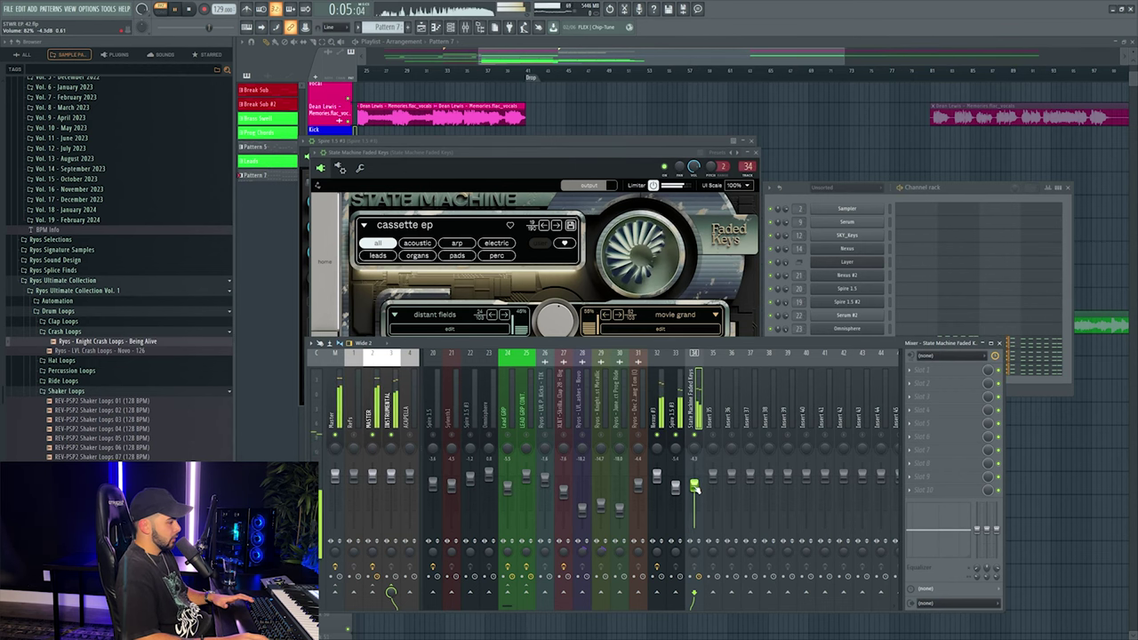
Lower the mixer faders of Nexus #3 to about -1.1 dB and Spire 1.5 #3 to about -7.6 dB.
click(658, 479)
click(675, 485)
click(696, 462)
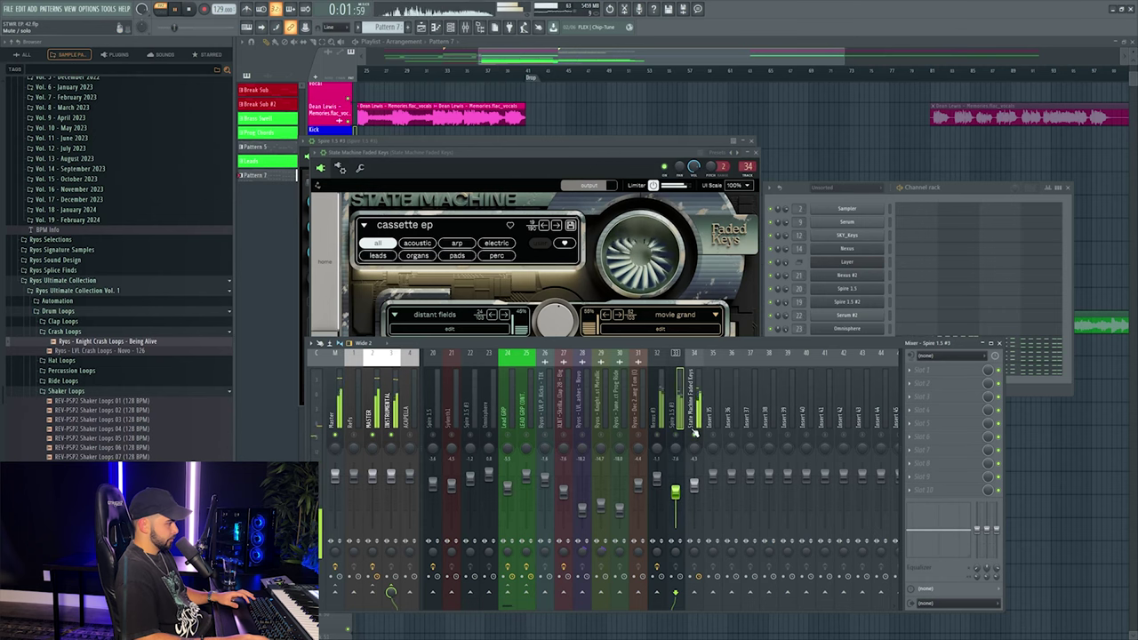
Transpose all State Machine Faded Keys chord notes up one octave and lower its mixer fader to about -6.5 dB.
key(F7)
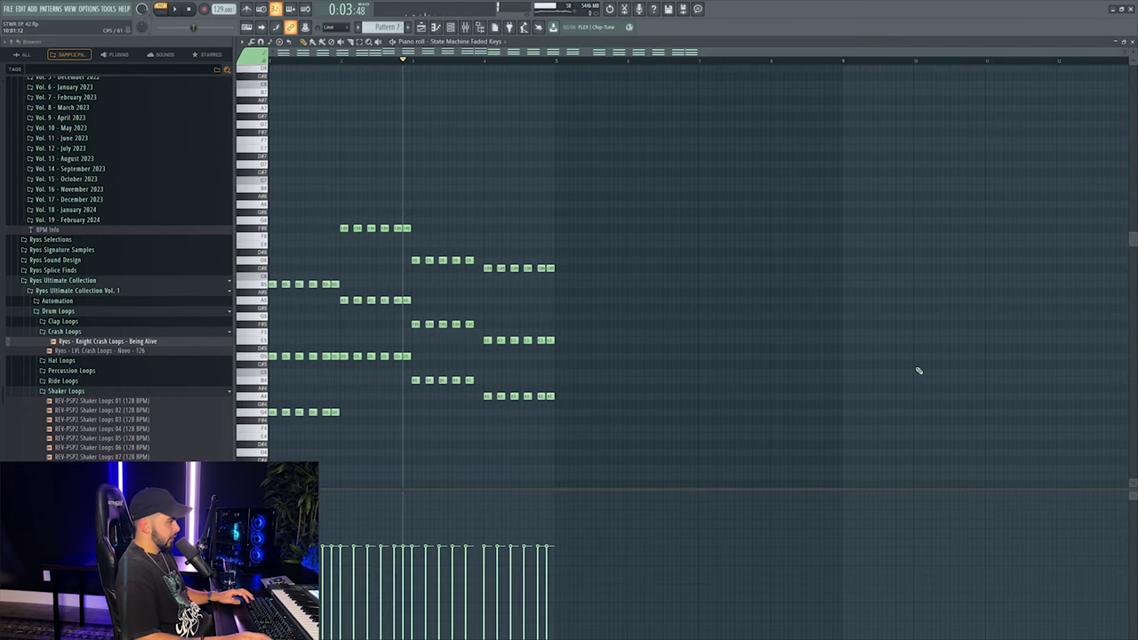
scroll(919, 371, down, 3)
key(space)
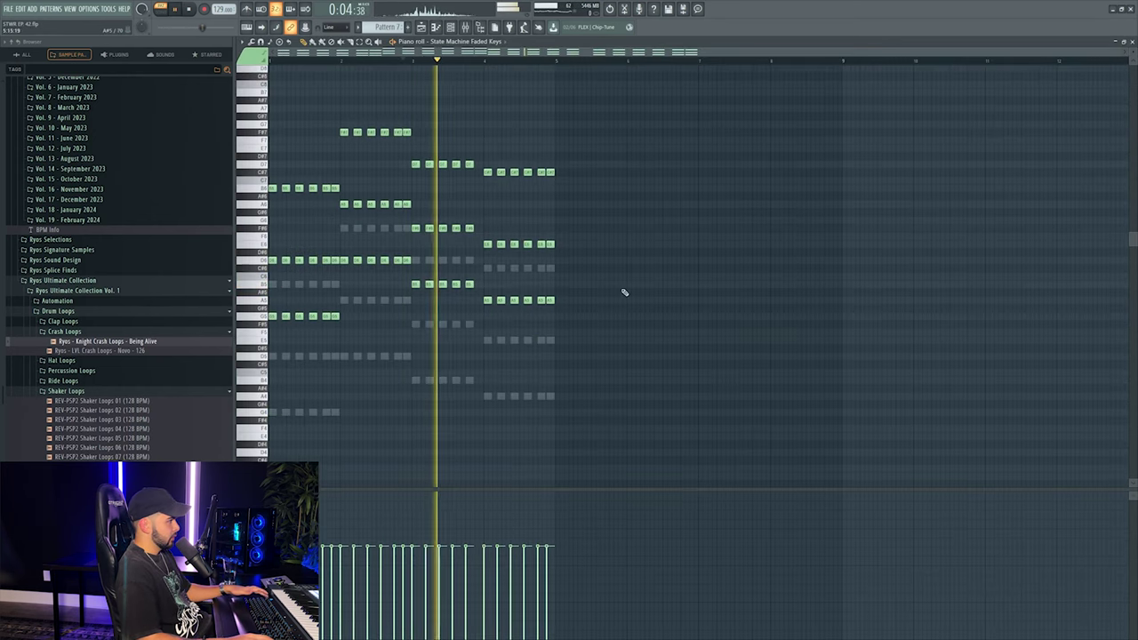
key(F7)
click(688, 472)
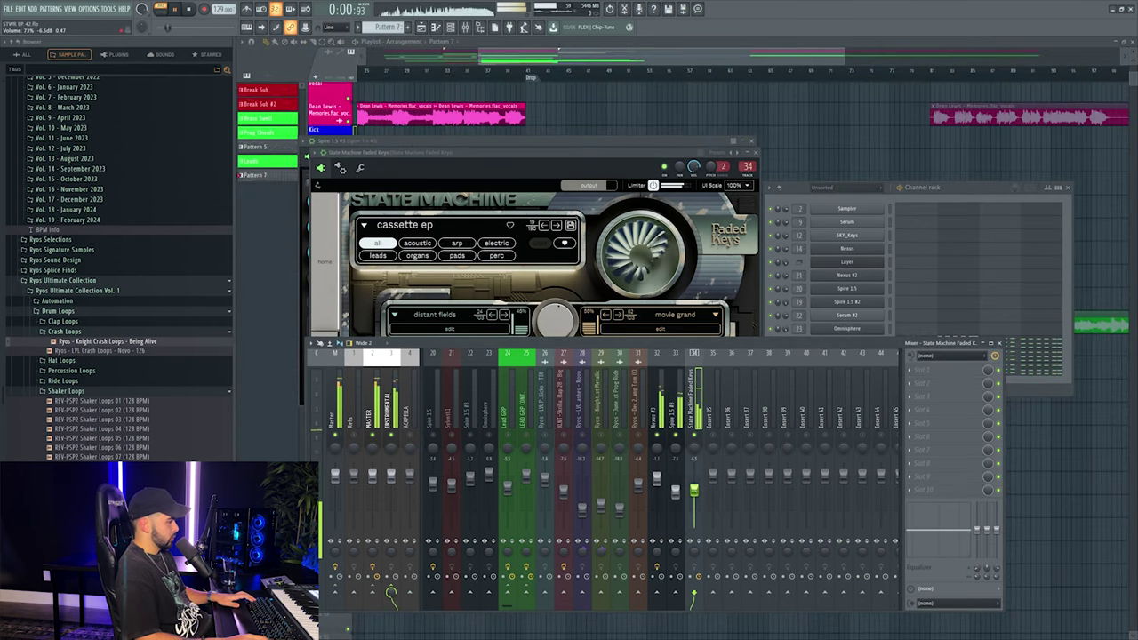
Route the Nexus #3, Spire 1.5 #3 and State Machine Faded Keys tracks to Insert 35, named CHORD GRP and coloured lime green.
click(665, 405)
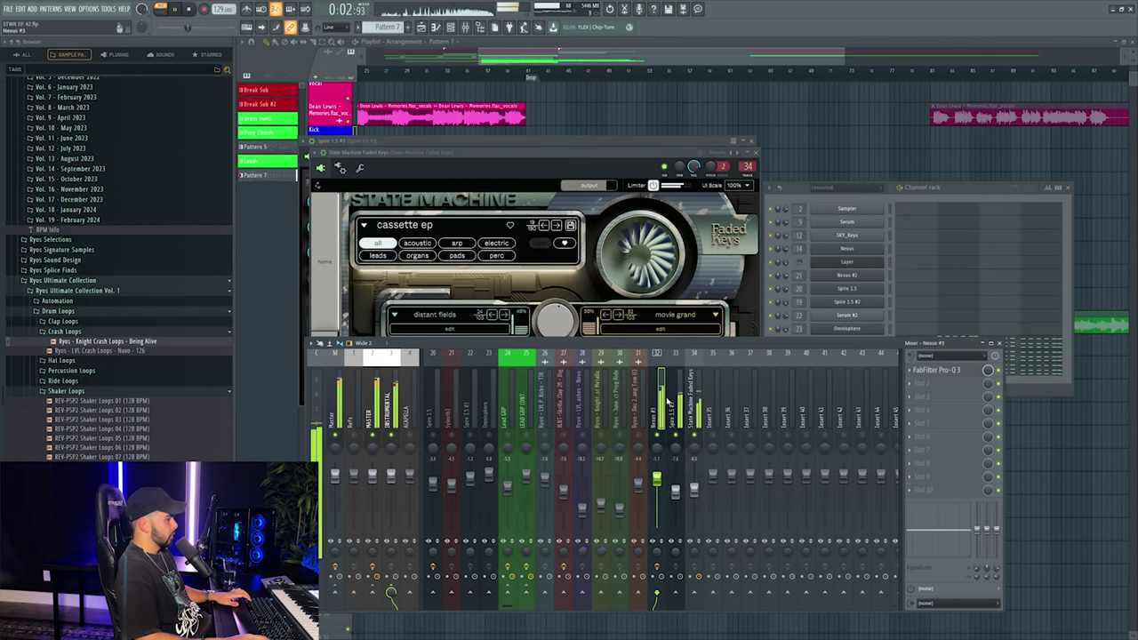
click(713, 595)
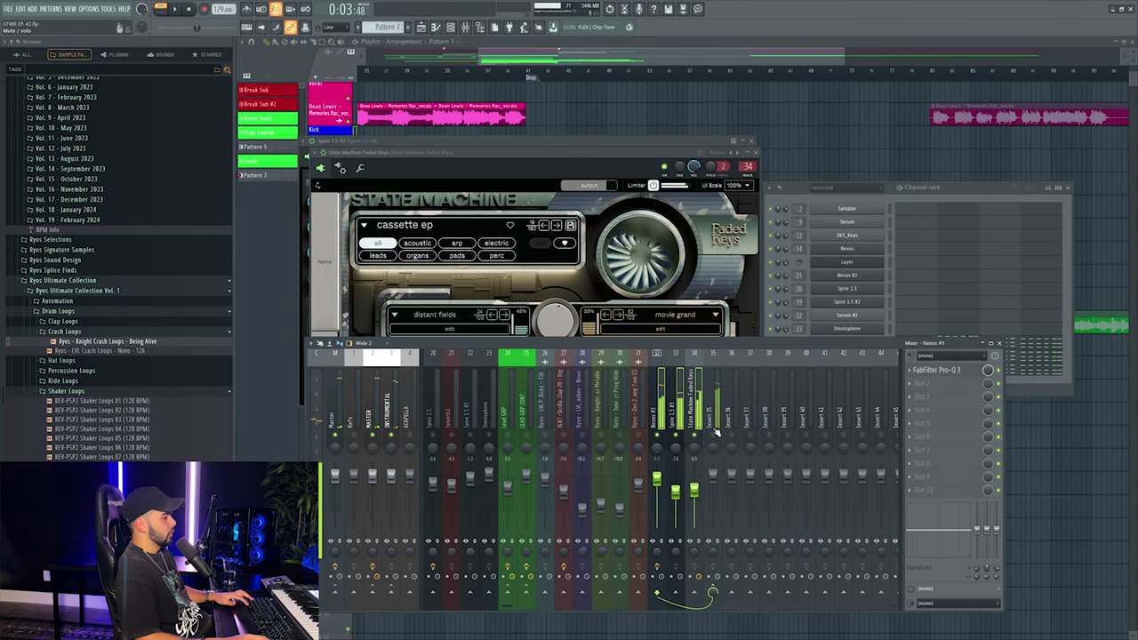
right_click(722, 353)
click(745, 360)
click(745, 351)
click(804, 418)
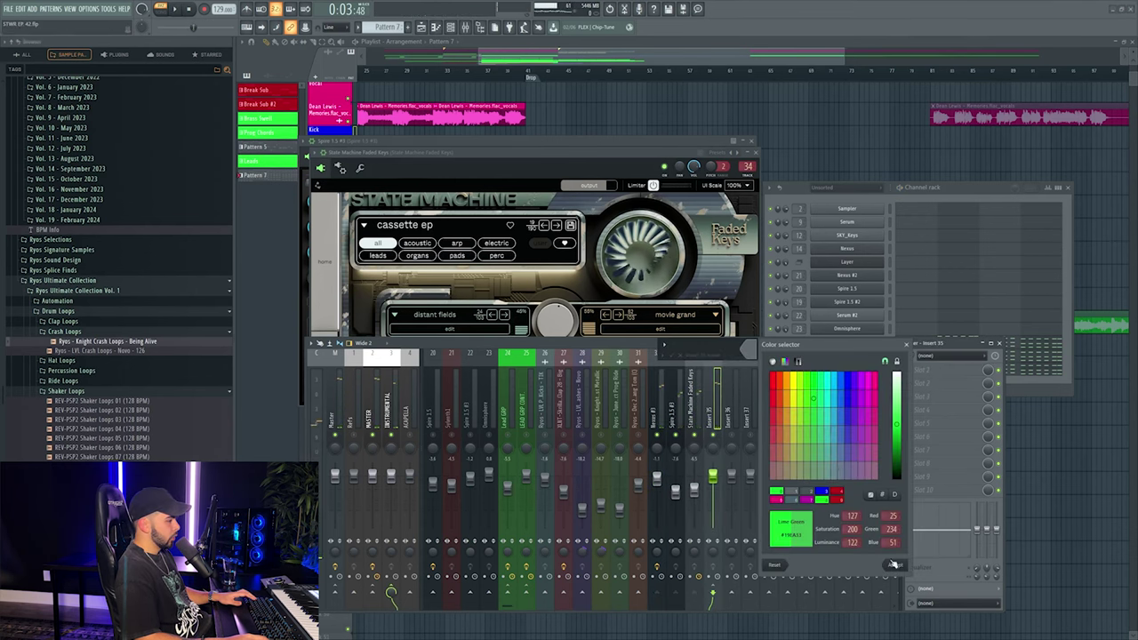
click(896, 562)
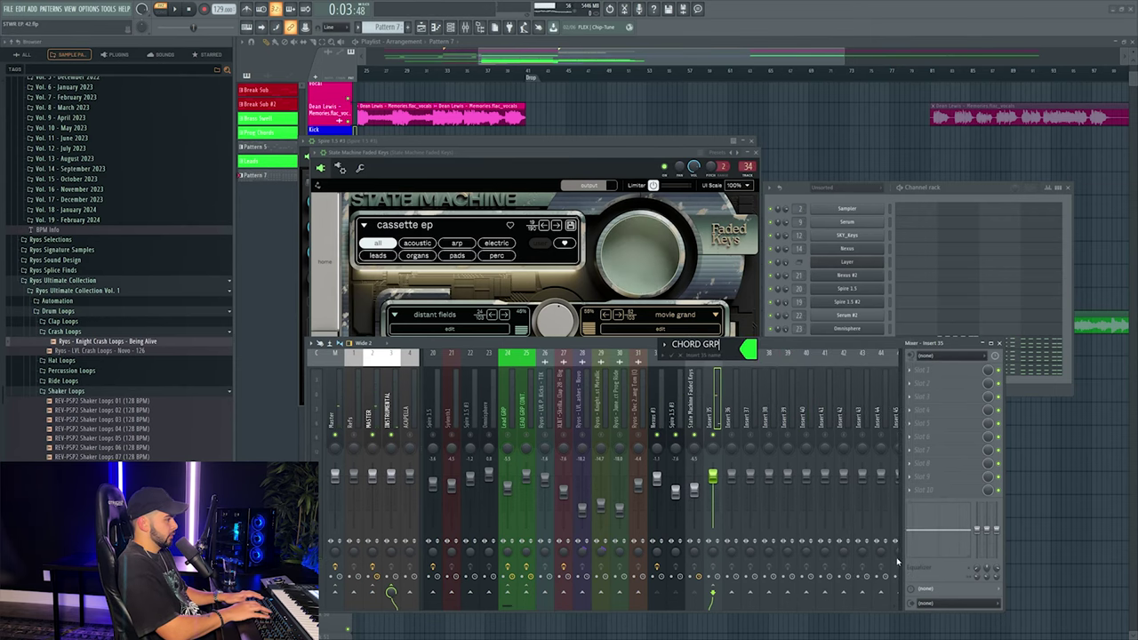
key(Return)
Load Supercharger in the first effect slot of CHORD GRP and soothe2 in the second.
click(925, 371)
mouse_move(924, 380)
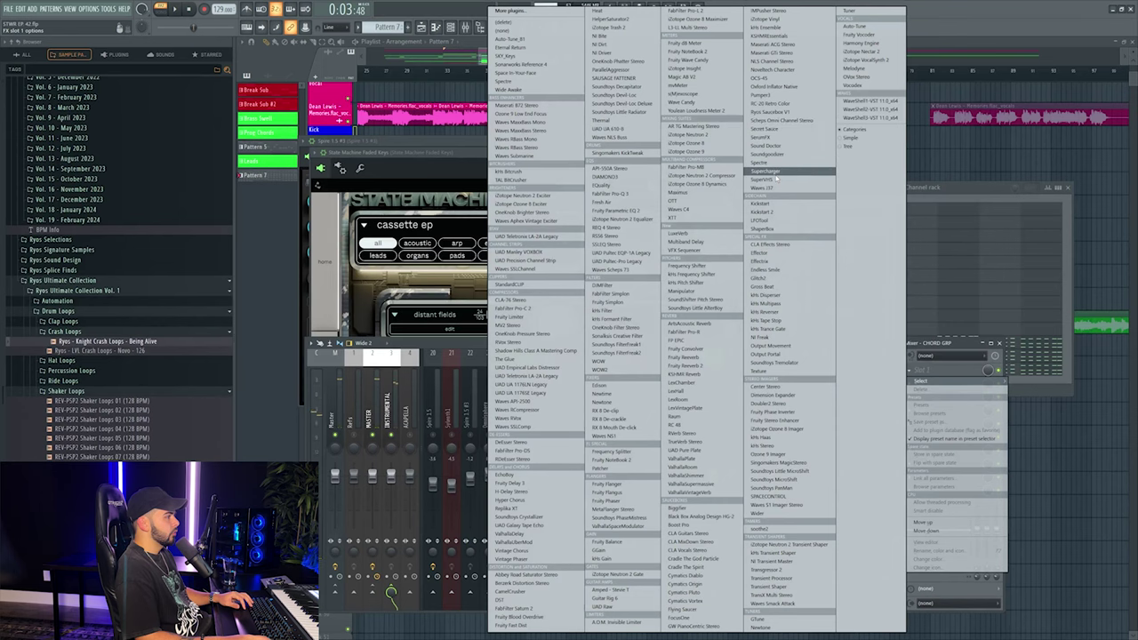
click(773, 171)
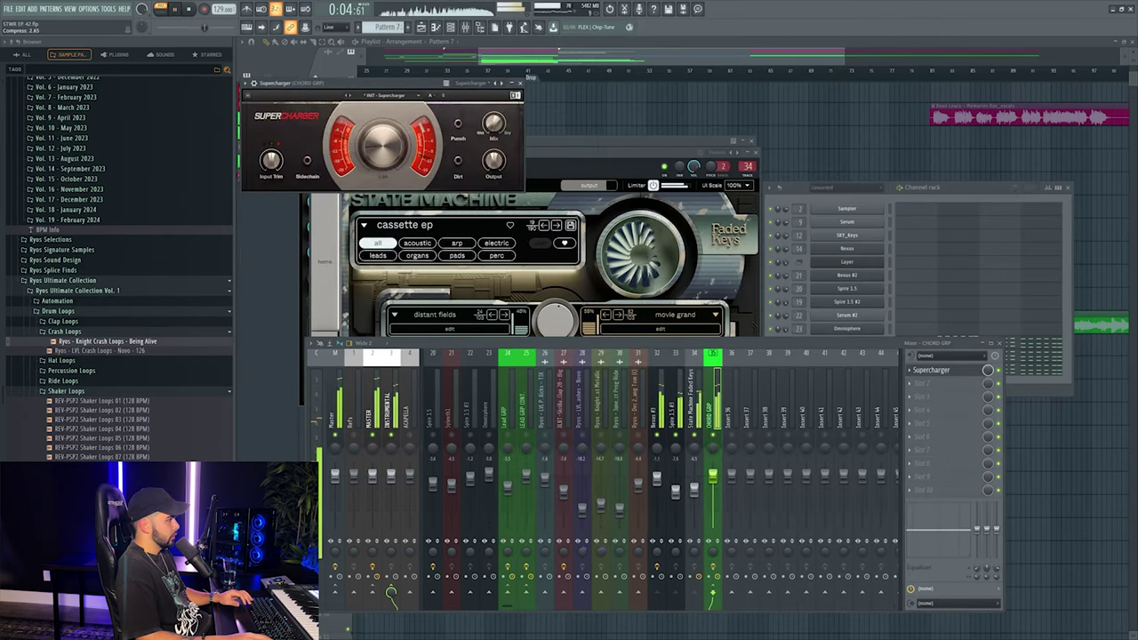
click(924, 383)
mouse_move(924, 394)
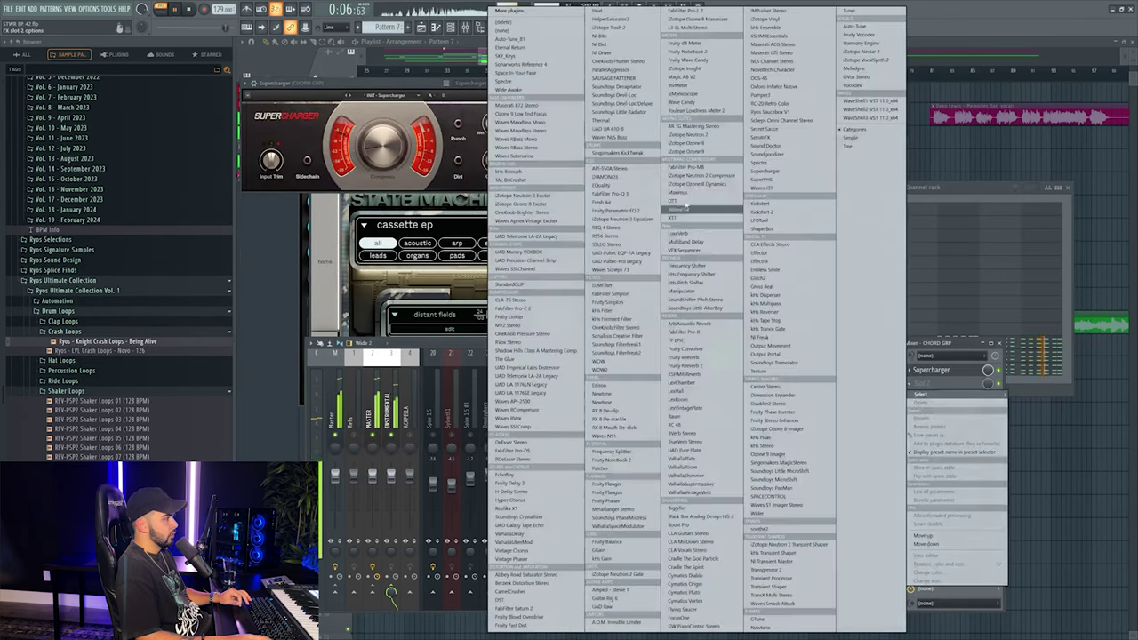
click(763, 530)
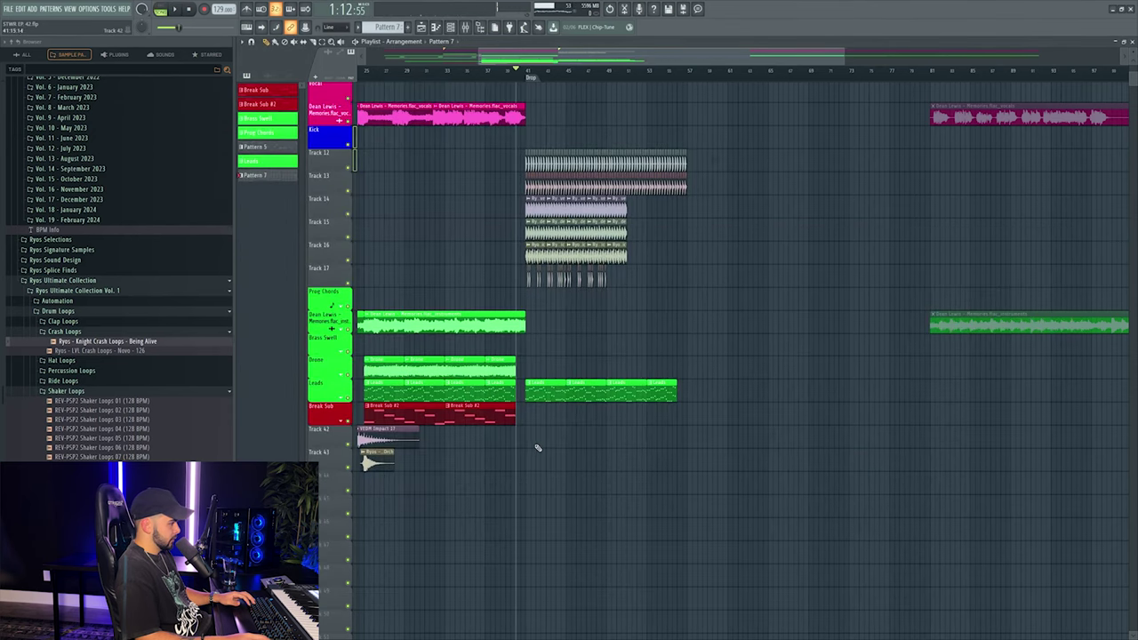
Place a Pattern 7 clip at the Drop marker on Track 44 and lower the CHORD GRP fader to about -3.1 dB during playback.
drag(542, 447, 542, 493)
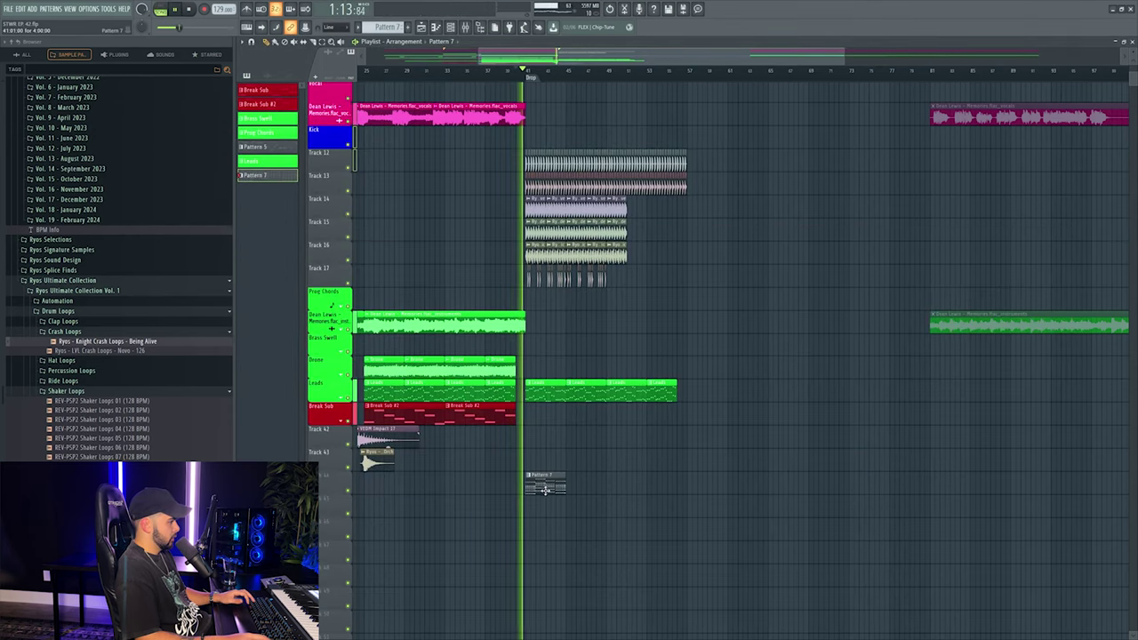
key(F9)
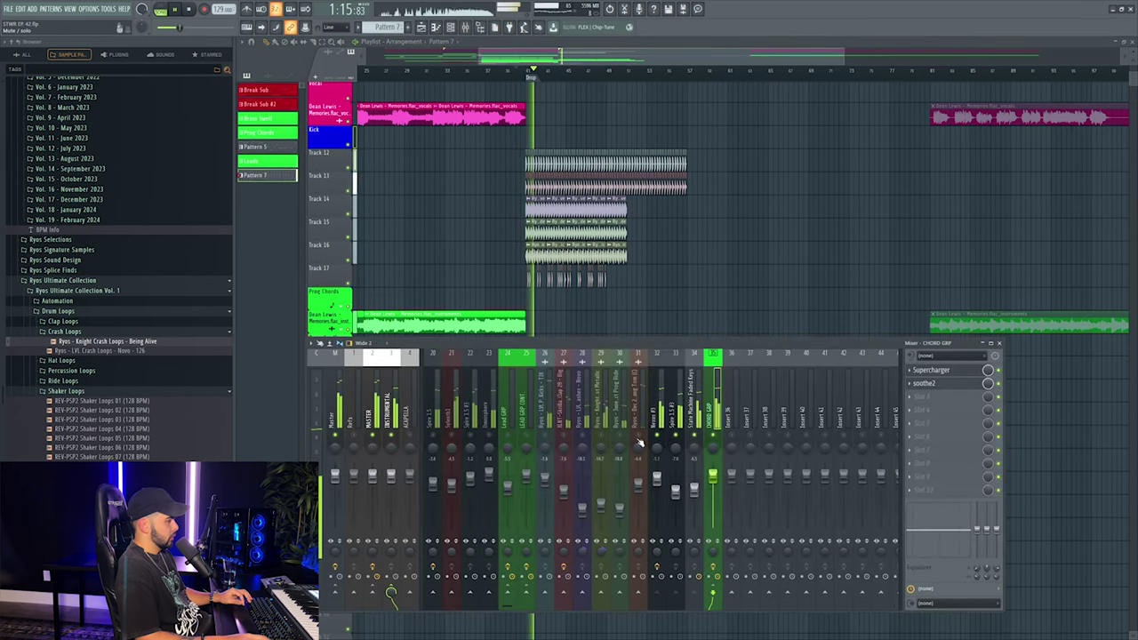
key(space)
key(space)
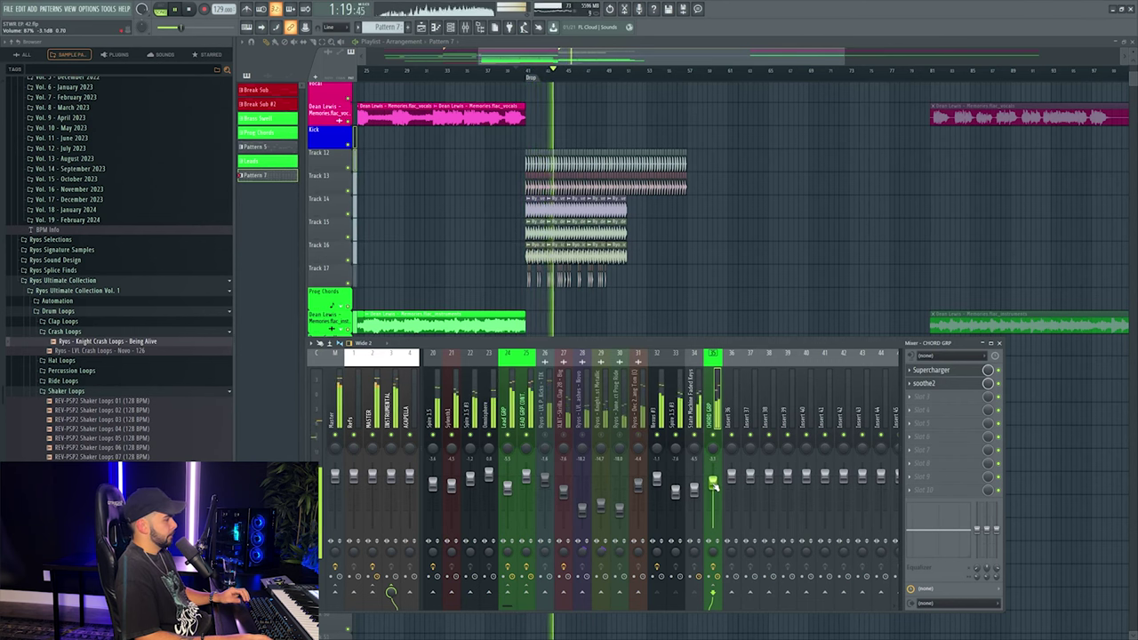
Repeat the Pattern 7 clip on Track 44 so that four copies run back to back from the Drop marker.
key(F9)
scroll(560, 275, up, 5)
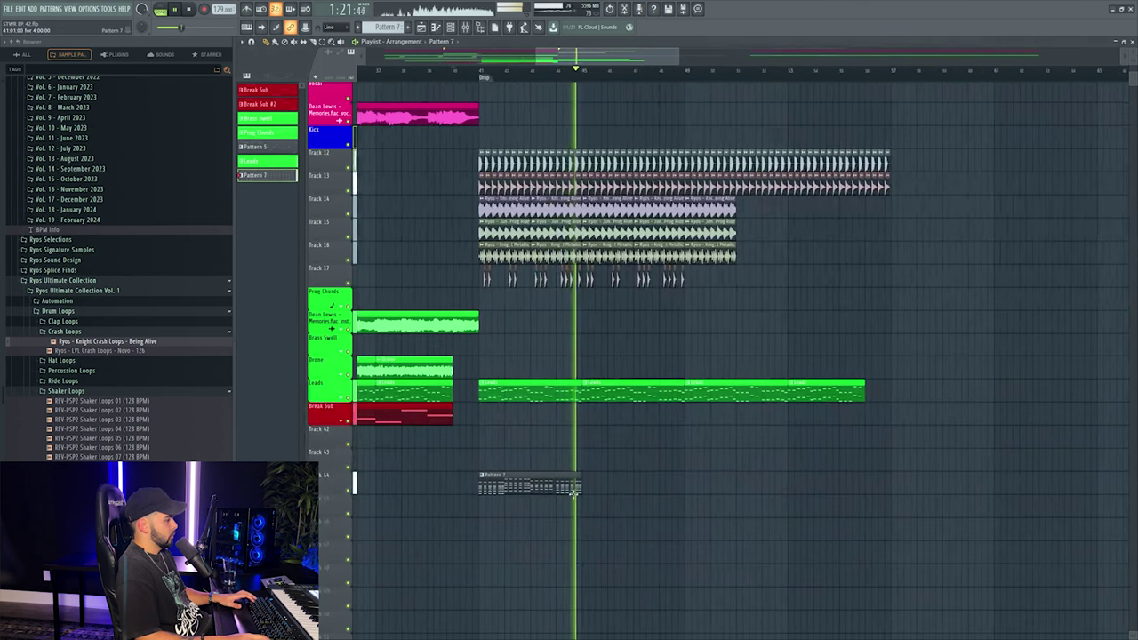
mouse_move(496, 486)
mouse_down()
mouse_move(648, 498)
mouse_move(811, 486)
mouse_up()
Rebalance the chord layers by lowering Nexus #3, setting State Machine Faded Keys to about -6.6 dB and raising Spire 1.5 #3 slightly.
key(F9)
key(space)
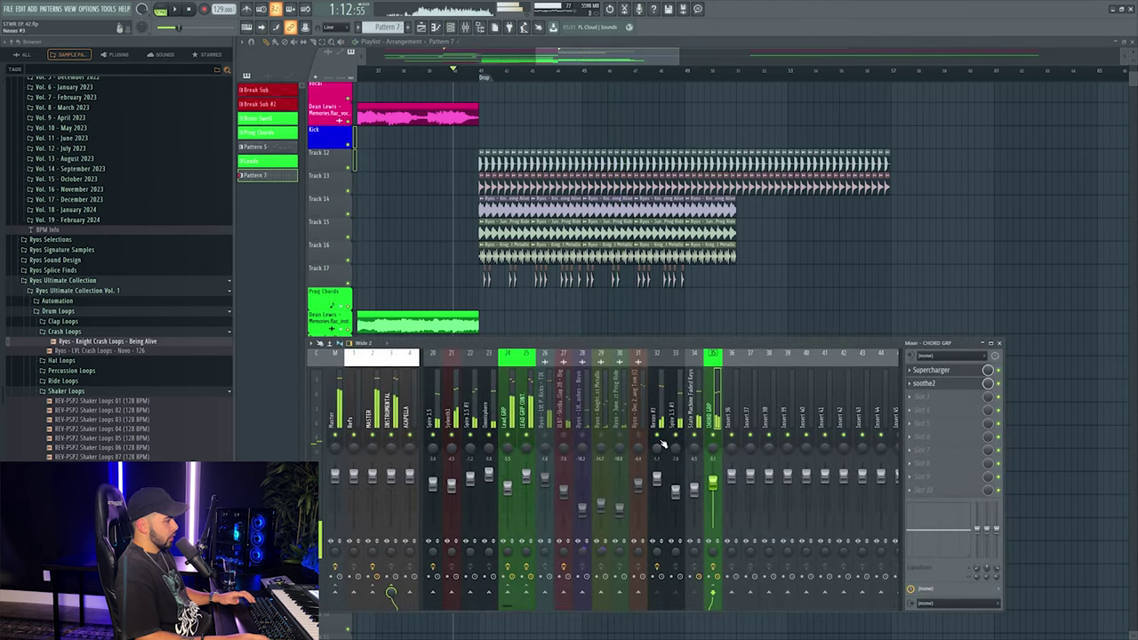
click(653, 414)
key(space)
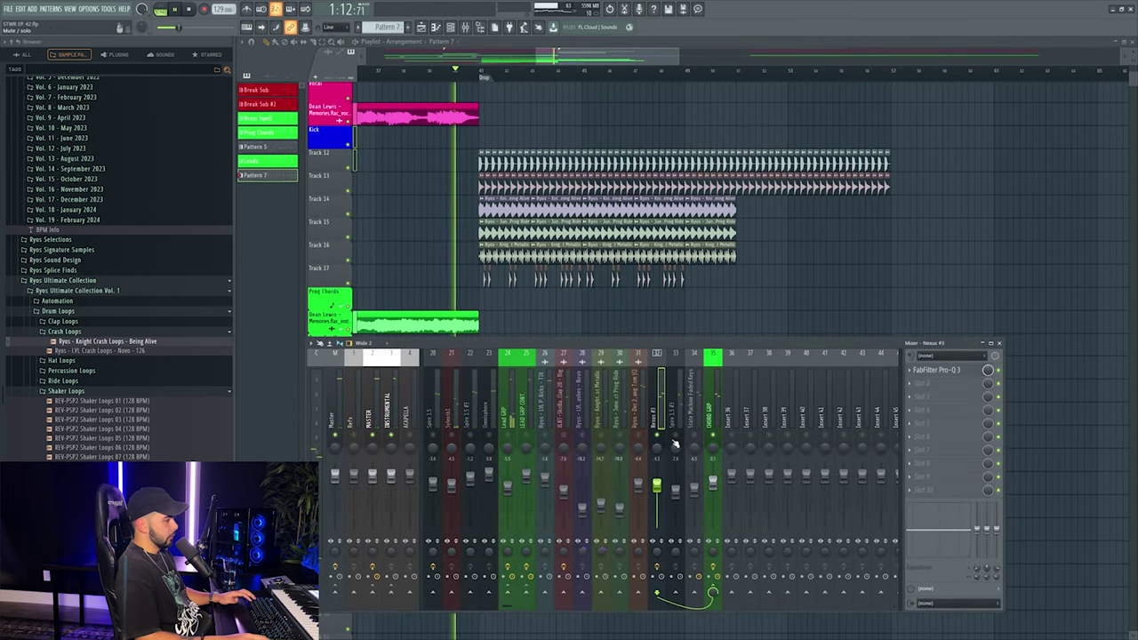
click(696, 445)
key(space)
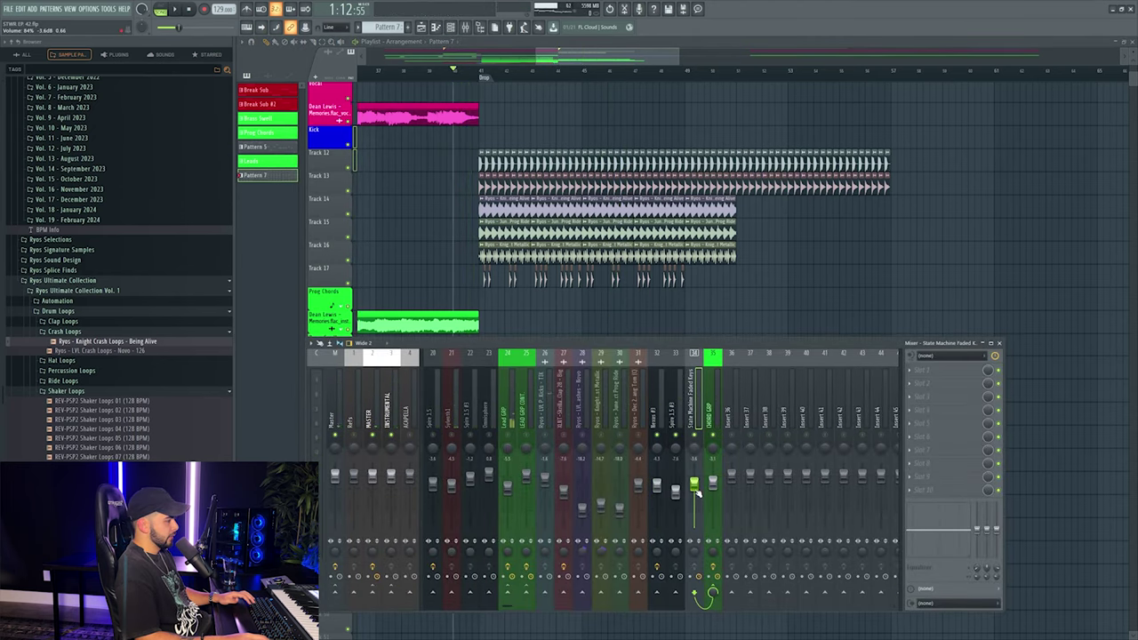
key(space)
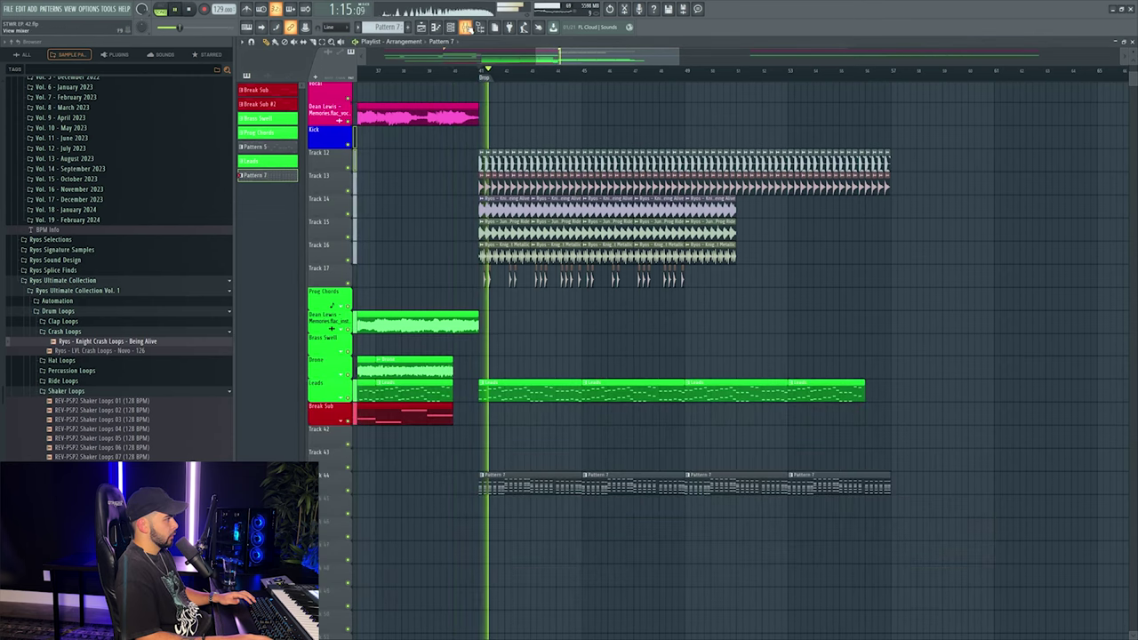
drag(694, 480, 667, 488)
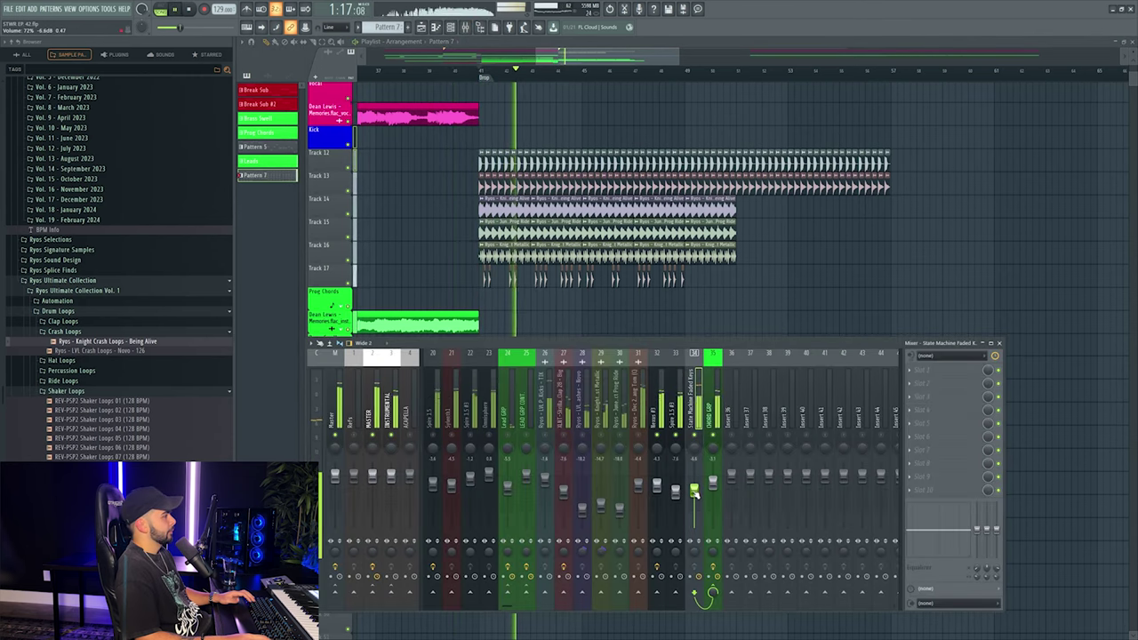
click(675, 489)
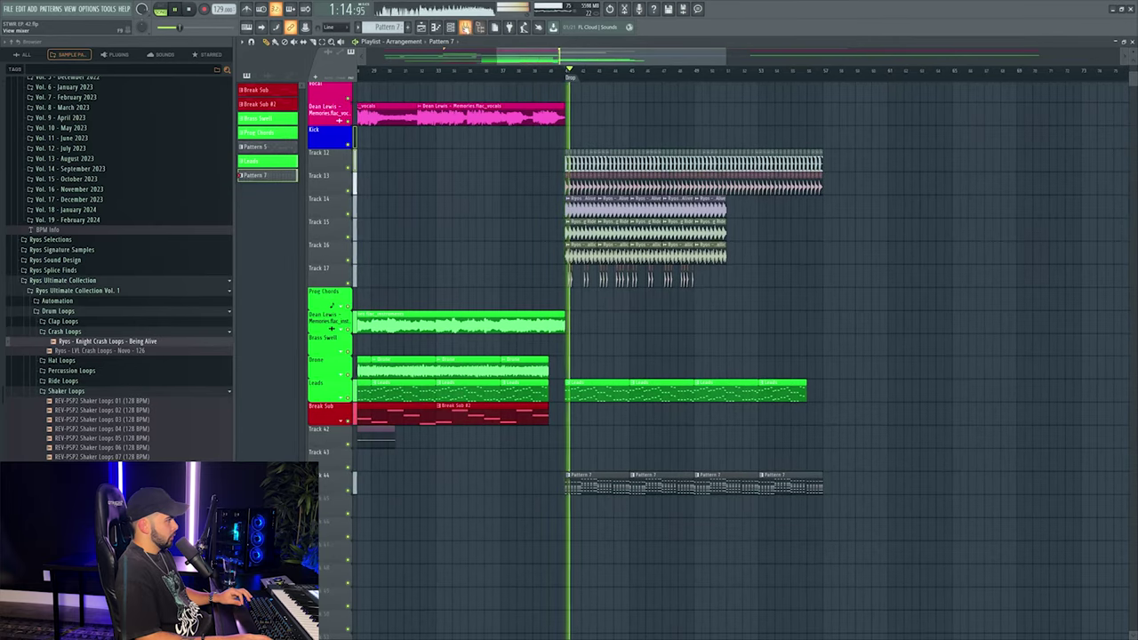
Load Kickstart 2 in the last effect slot of CHORD GRP and raise the group's fader to about -2.0 dB.
key(F9)
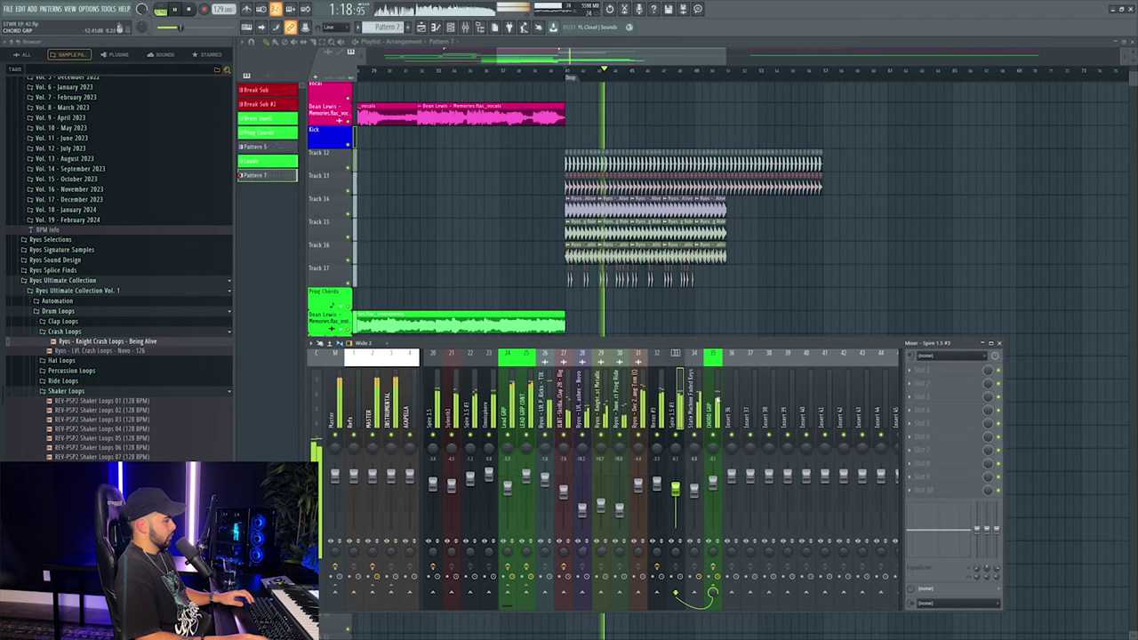
click(716, 437)
click(924, 397)
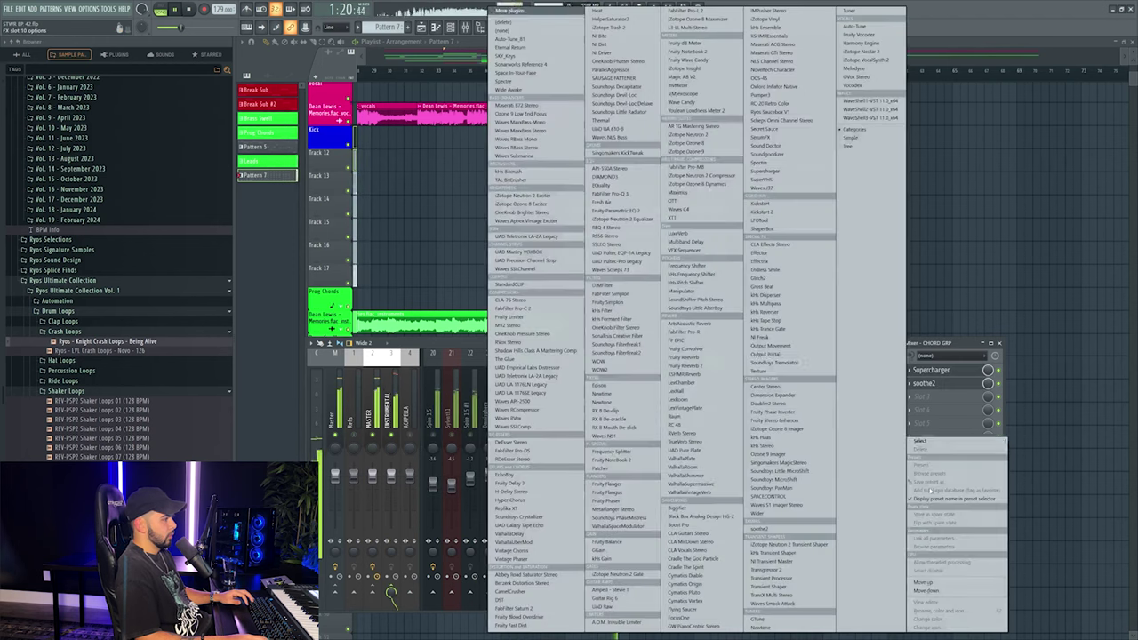
click(757, 211)
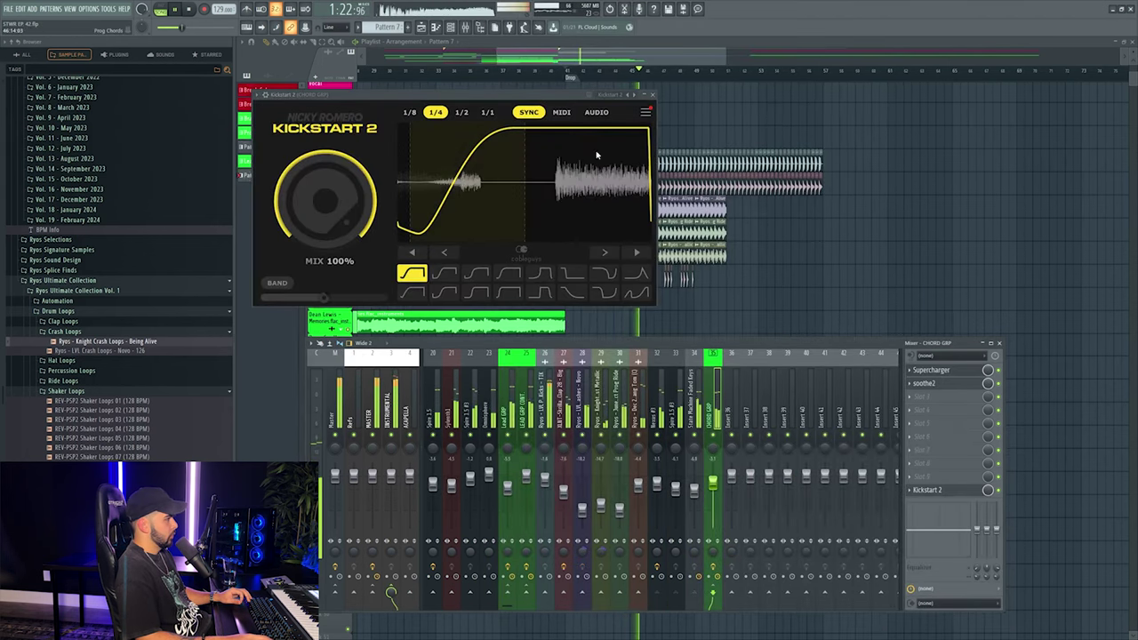
click(558, 73)
key(F9)
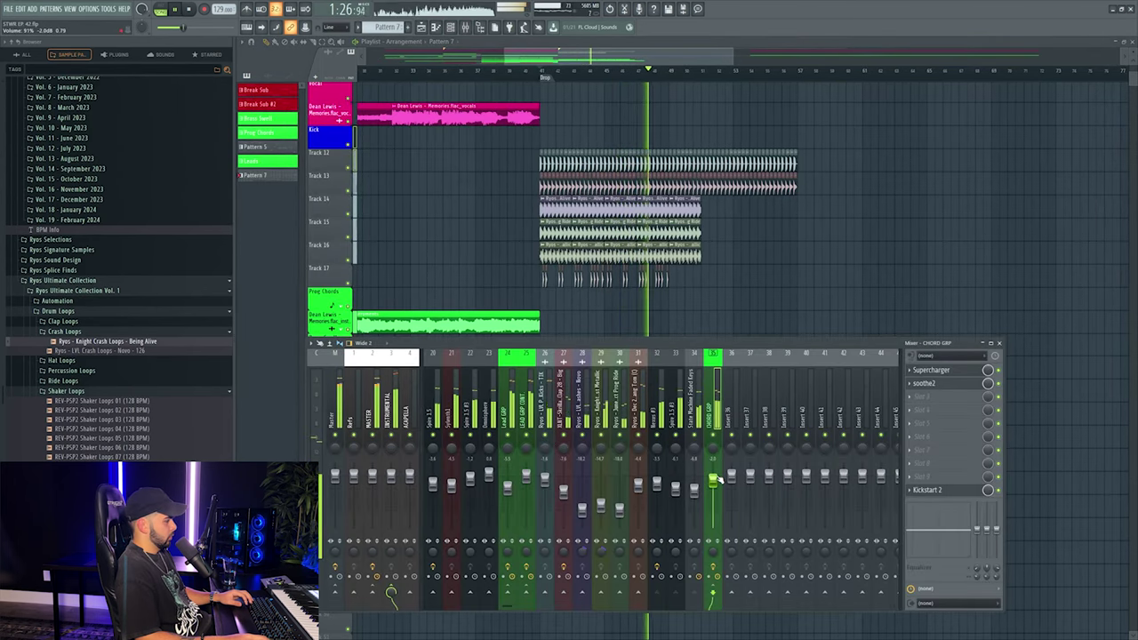
Delete the last two Pattern 7 clips on Track 44, keeping the first two from the Drop marker.
key(F9)
scroll(591, 73, up, 3)
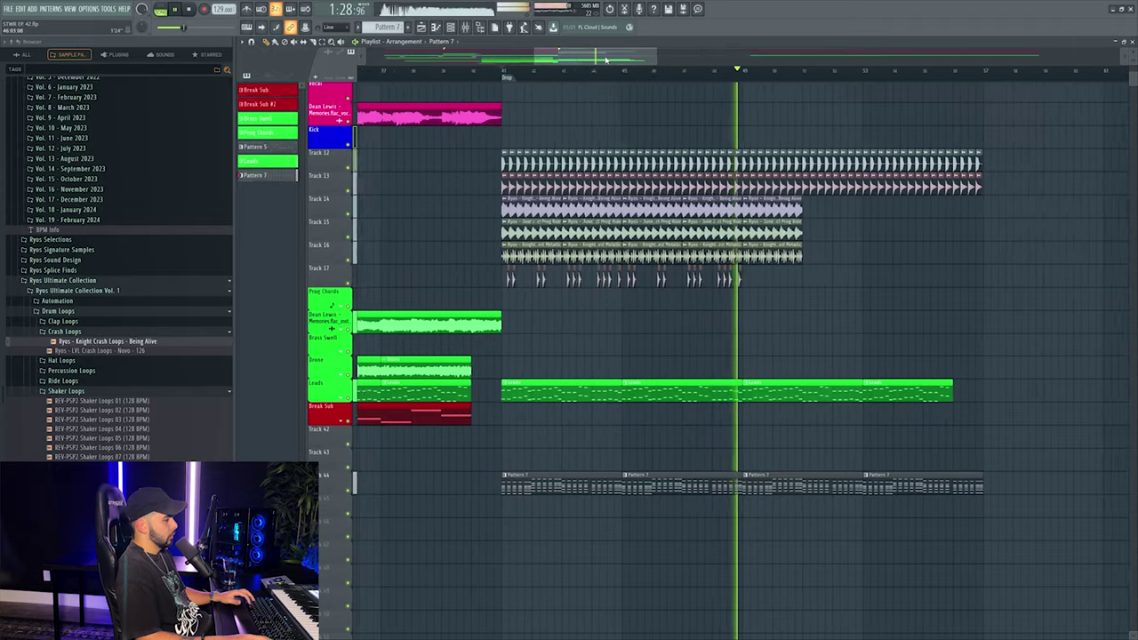
key(space)
right_click(803, 480)
Name Track 44 Chords, colour it lime green and auto-name its clips to match.
right_click(333, 480)
click(356, 426)
click(477, 594)
right_click(336, 482)
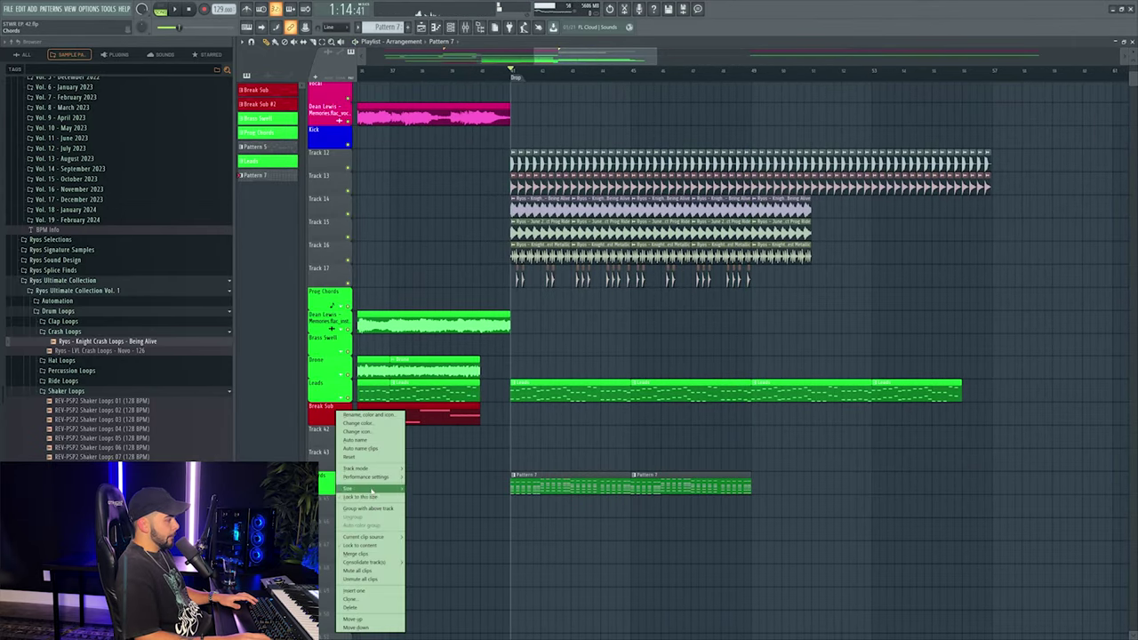
click(371, 450)
Move the Chords track up in the playlist so it sits directly between Leads and Break Sub.
drag(331, 485, 330, 415)
right_click(336, 415)
click(377, 441)
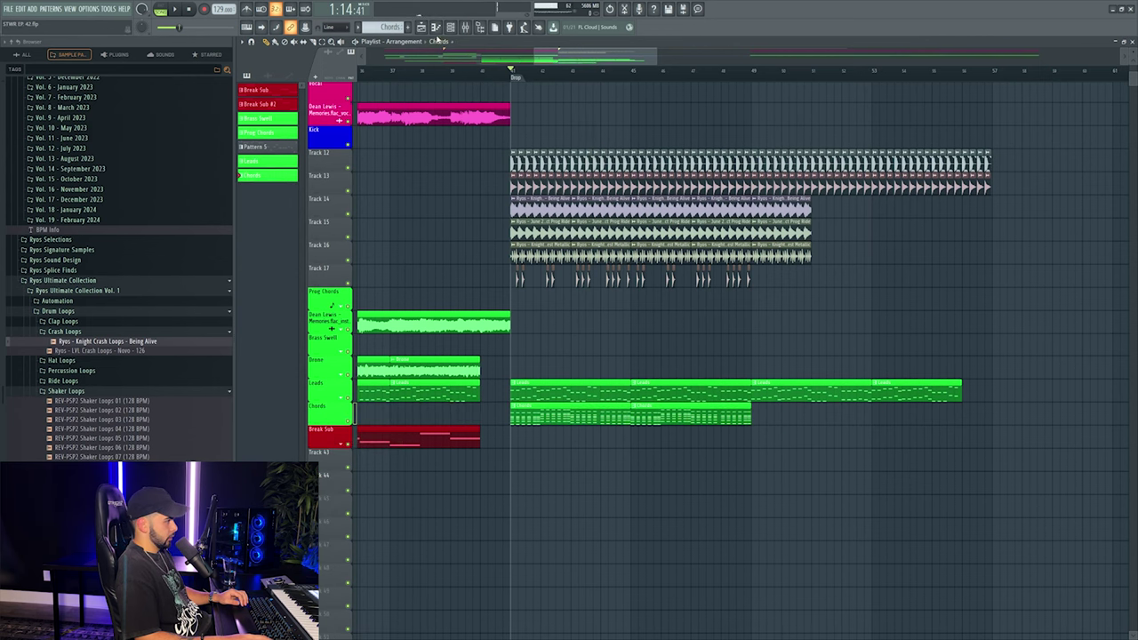
Create a new empty Pattern 8 and add a Serum instrument channel to it.
key(F6)
key(F4)
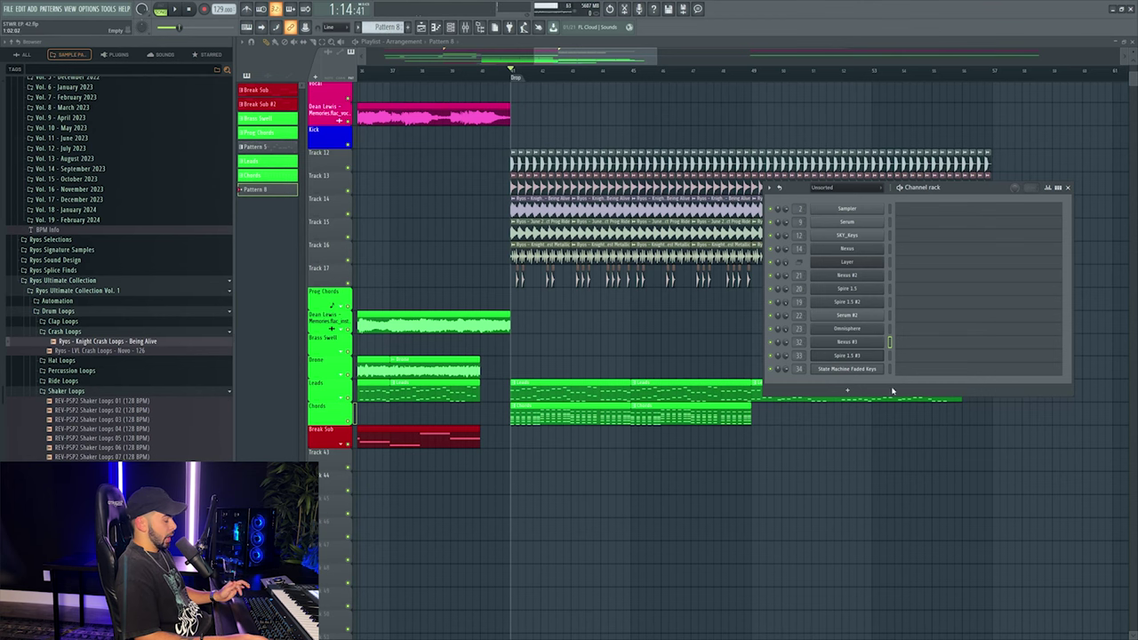
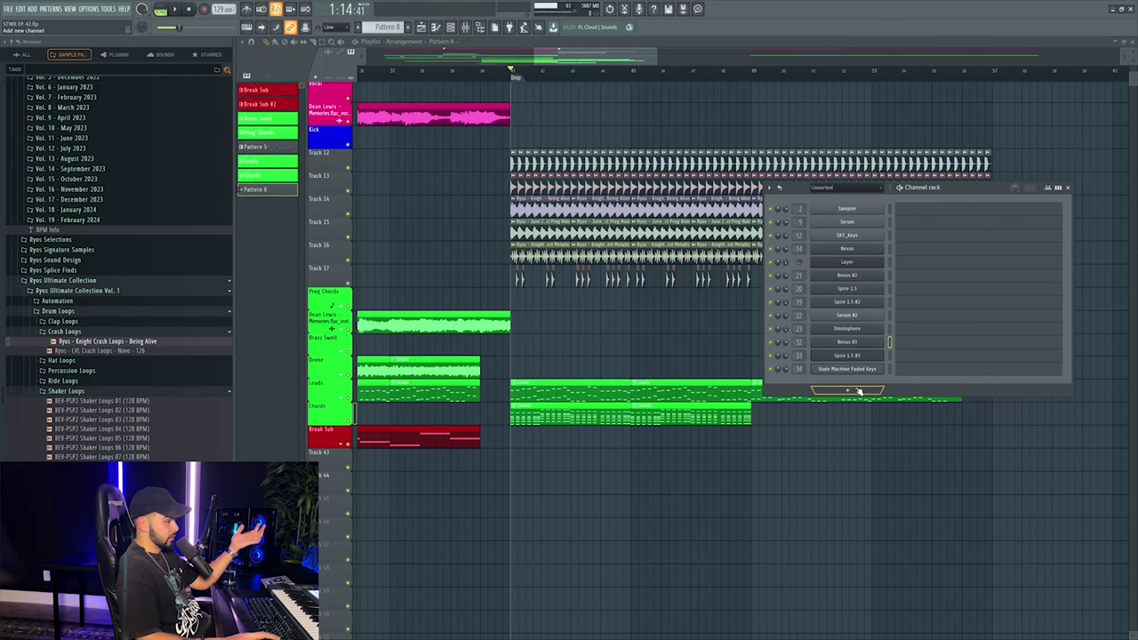
click(855, 391)
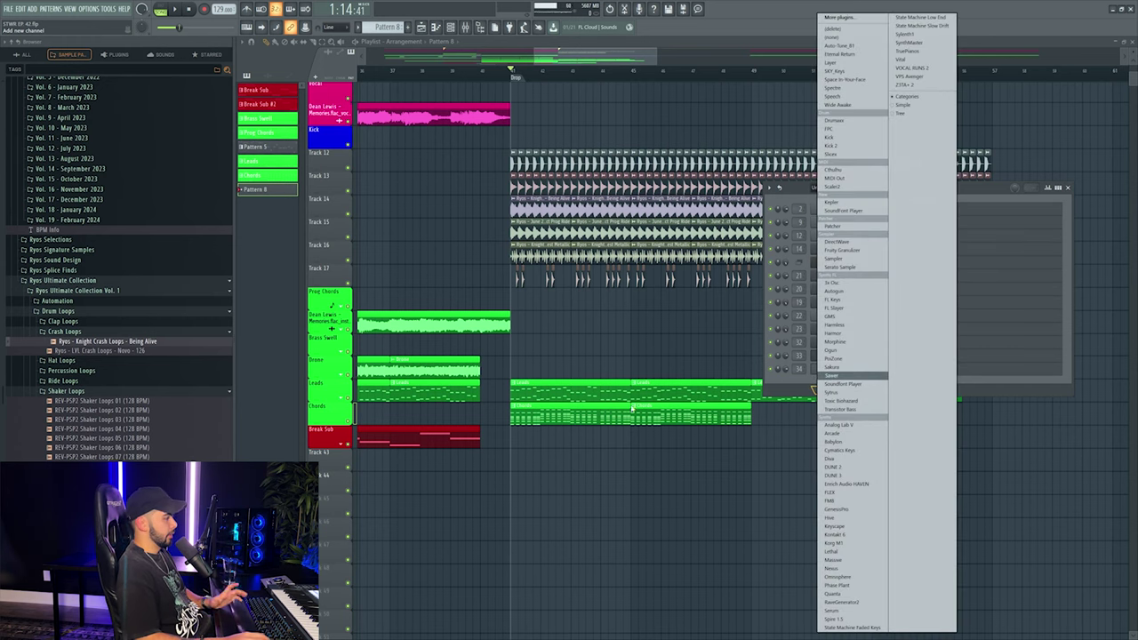
click(843, 383)
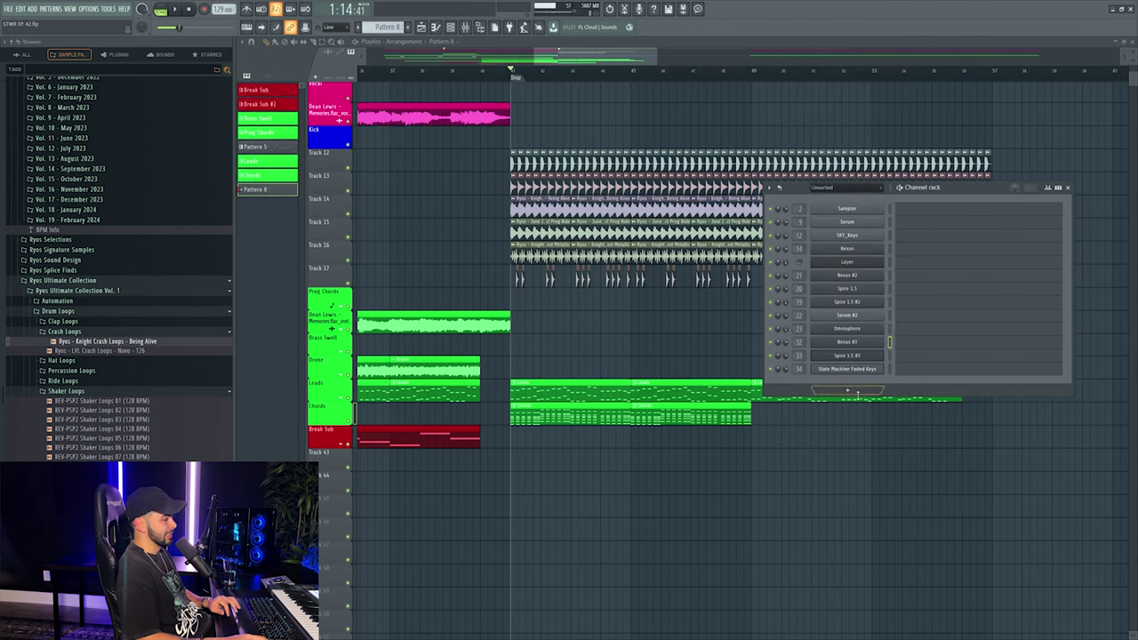
click(857, 391)
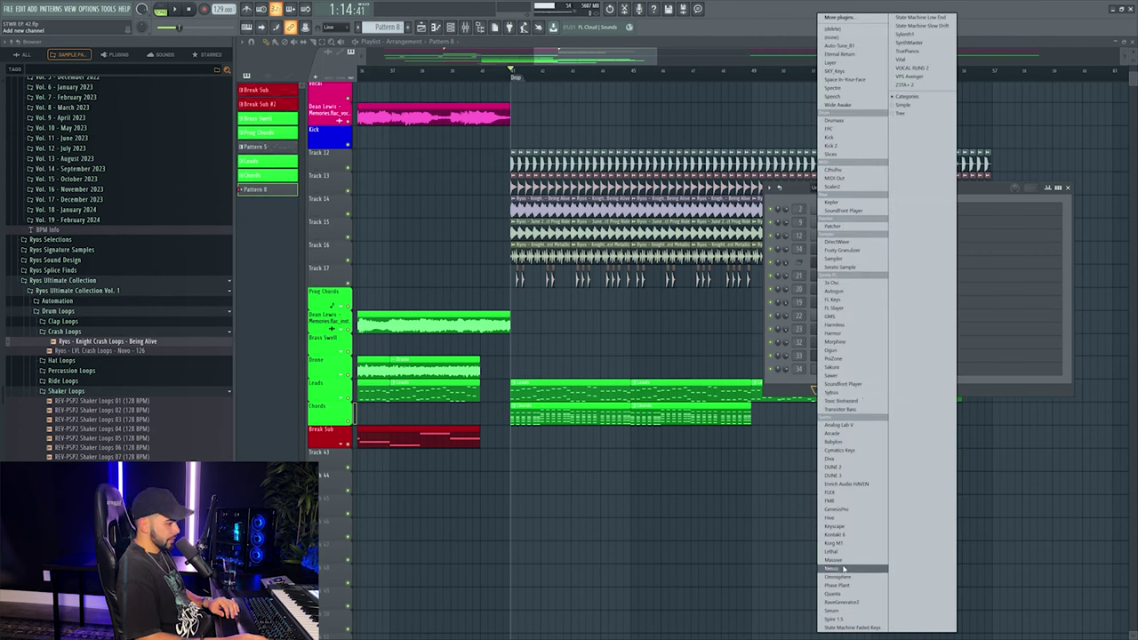
click(847, 610)
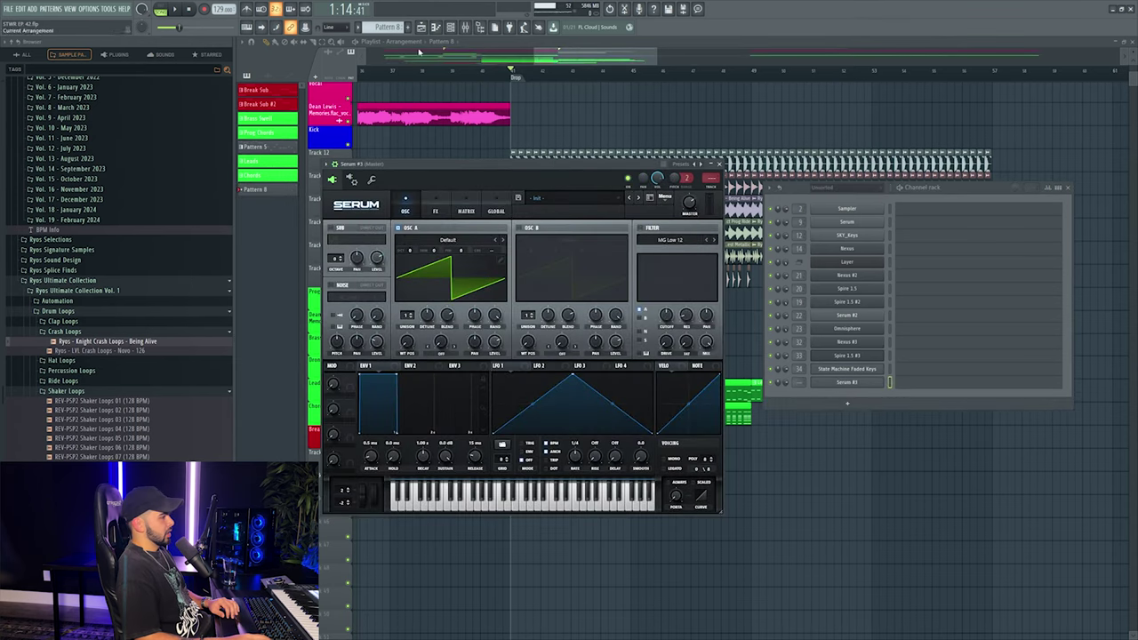
Copy the Nexus #3 chord notes from the Chords pattern into the new Serum #3 channel in Pattern 8.
click(847, 401)
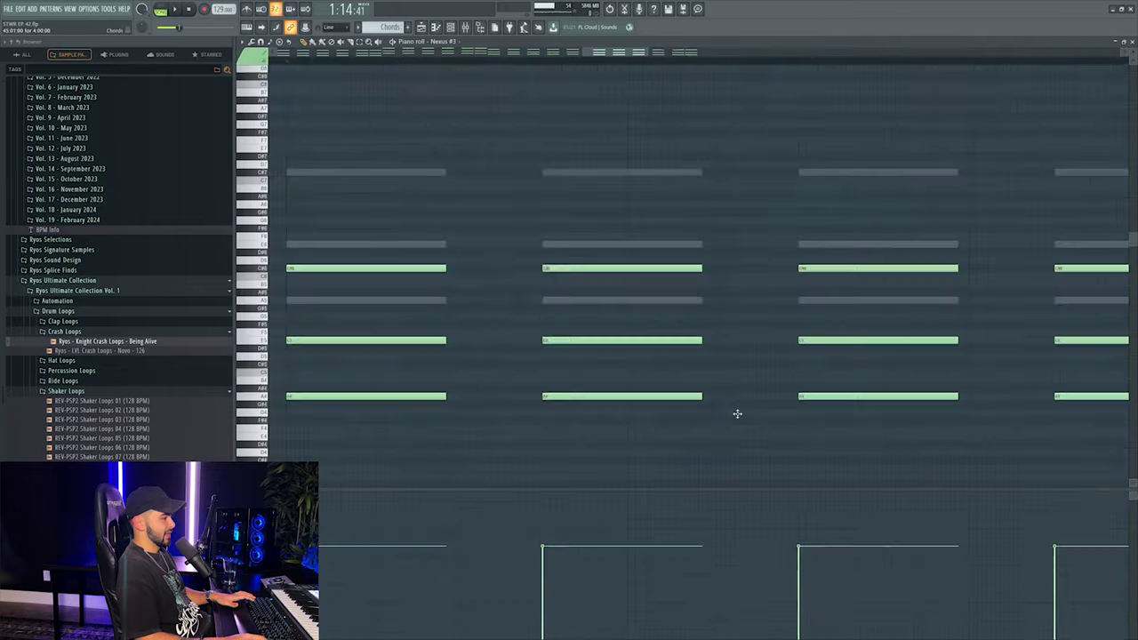
scroll(737, 411, down, 10)
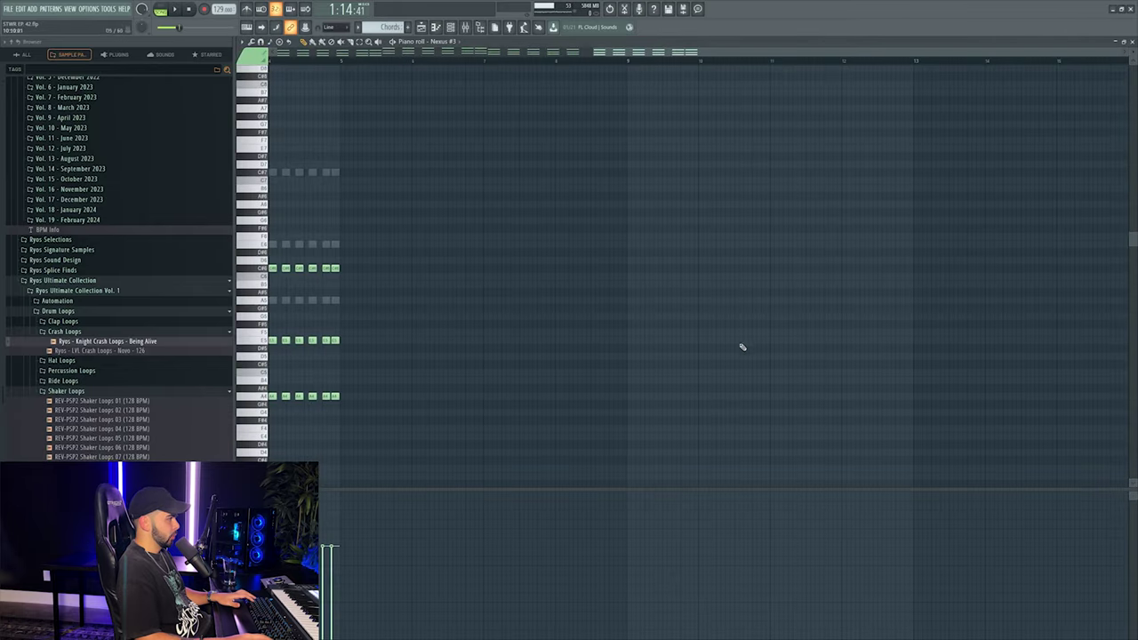
key(F5)
click(462, 32)
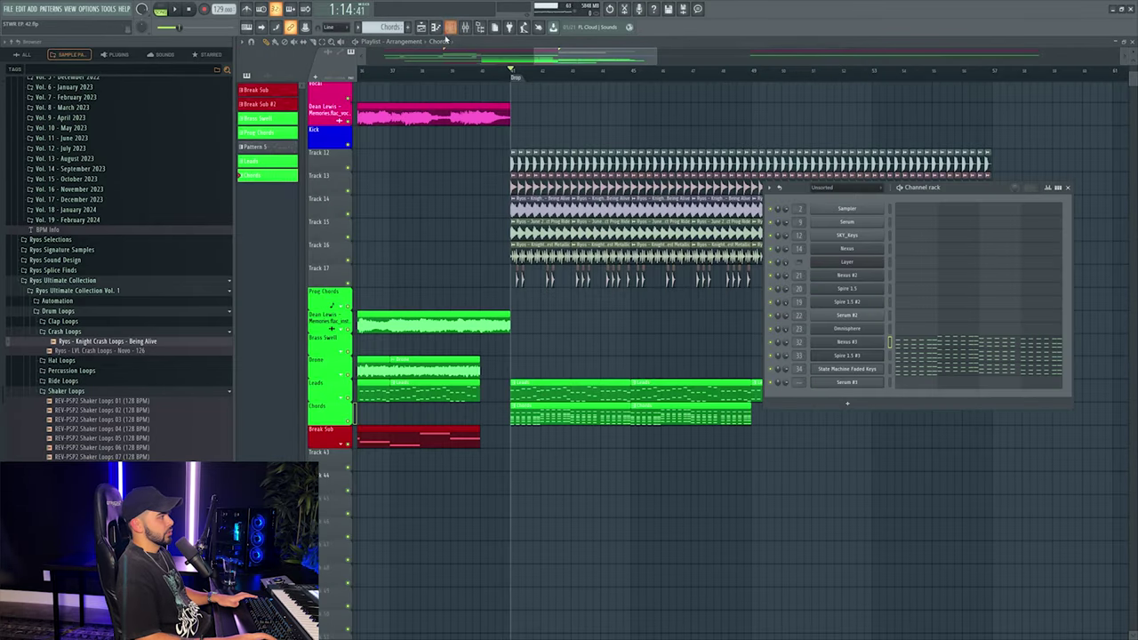
key(F4)
key(F7)
key(ctrl+v)
key(F7)
Route the Serum #3 channel to the free mixer track 36 beside CHORD GRP.
click(846, 383)
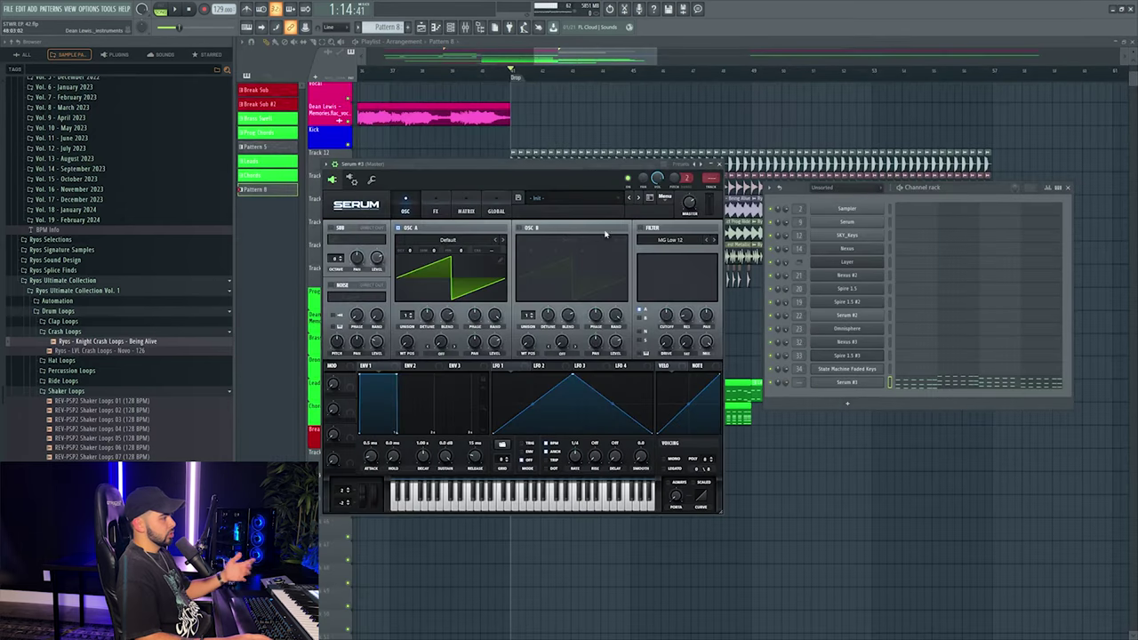
double_click(711, 181)
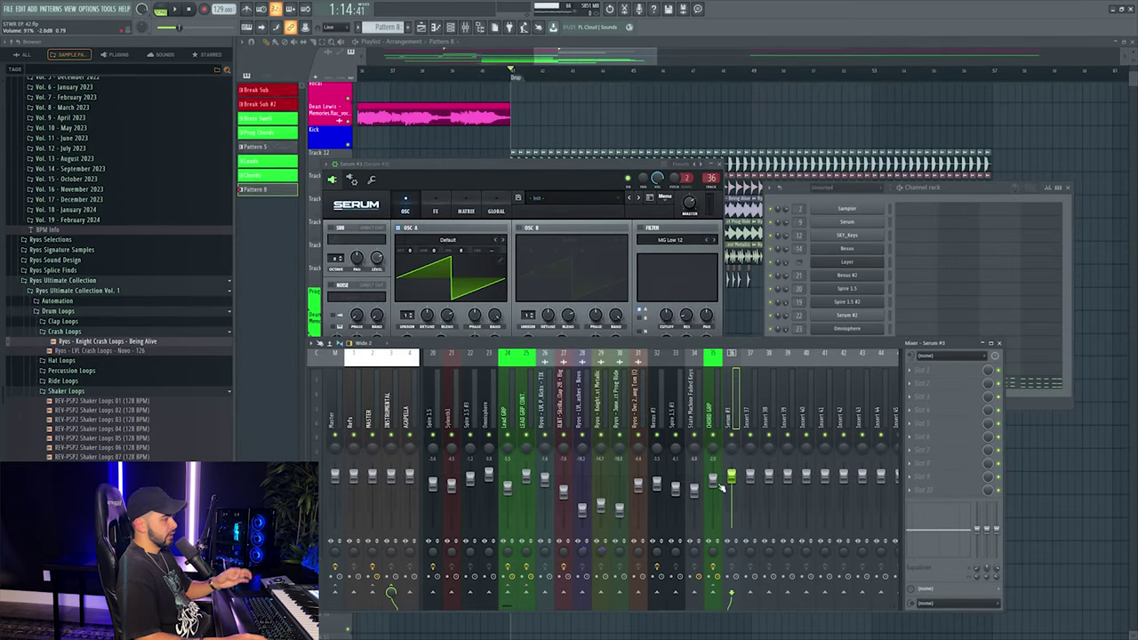
click(955, 211)
Delete the upper chord notes of Serum #3 in Pattern 8, keeping only the lowest note of each chord as a bassline.
key(F7)
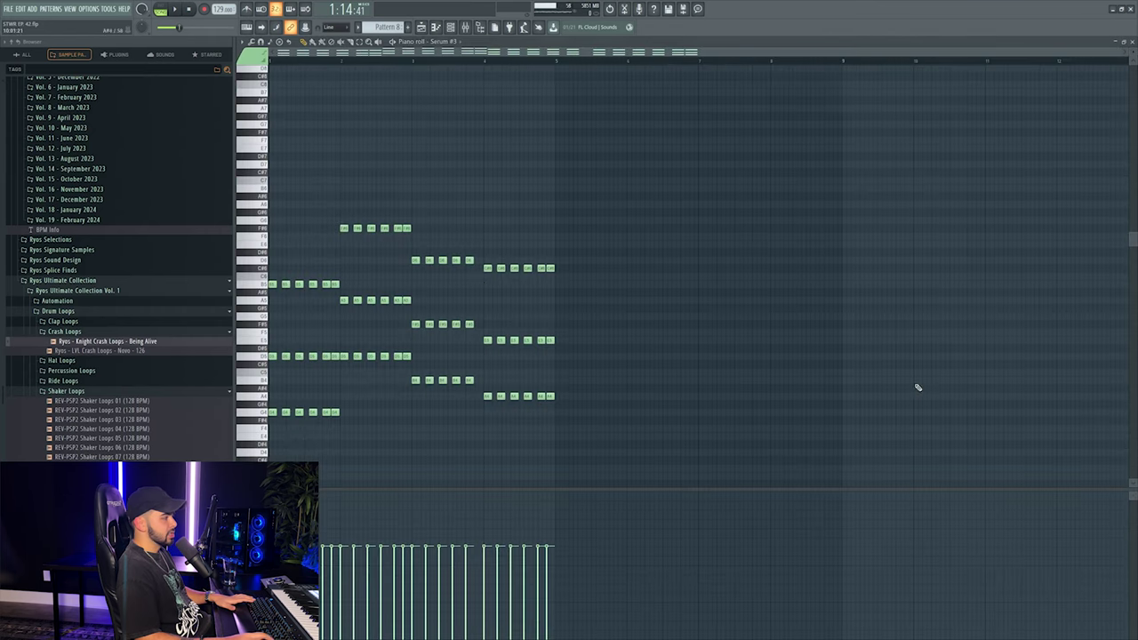
drag(297, 339, 325, 359)
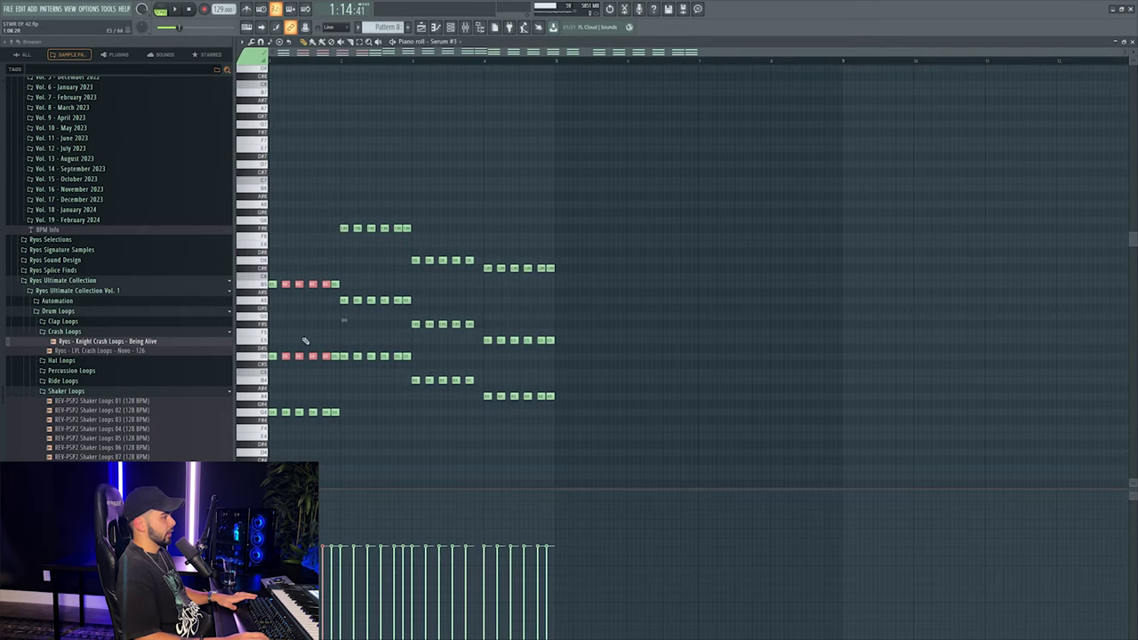
drag(275, 295, 337, 359)
key(Delete)
drag(315, 202, 628, 353)
key(Delete)
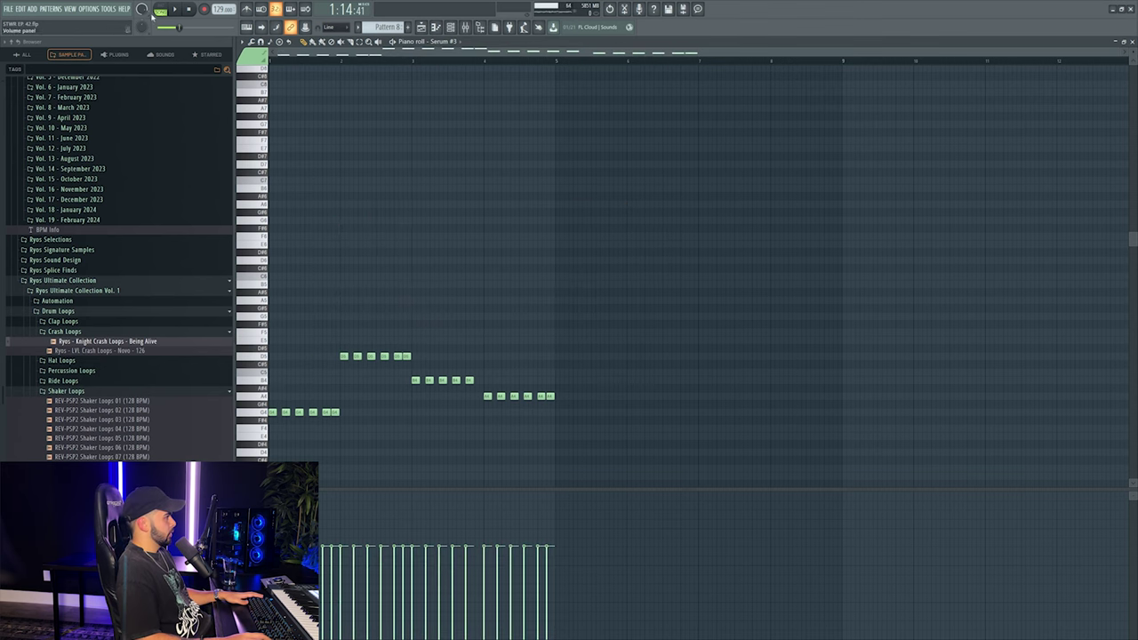
Play back the Serum #3 bassline with the synth's default sound.
key(F7)
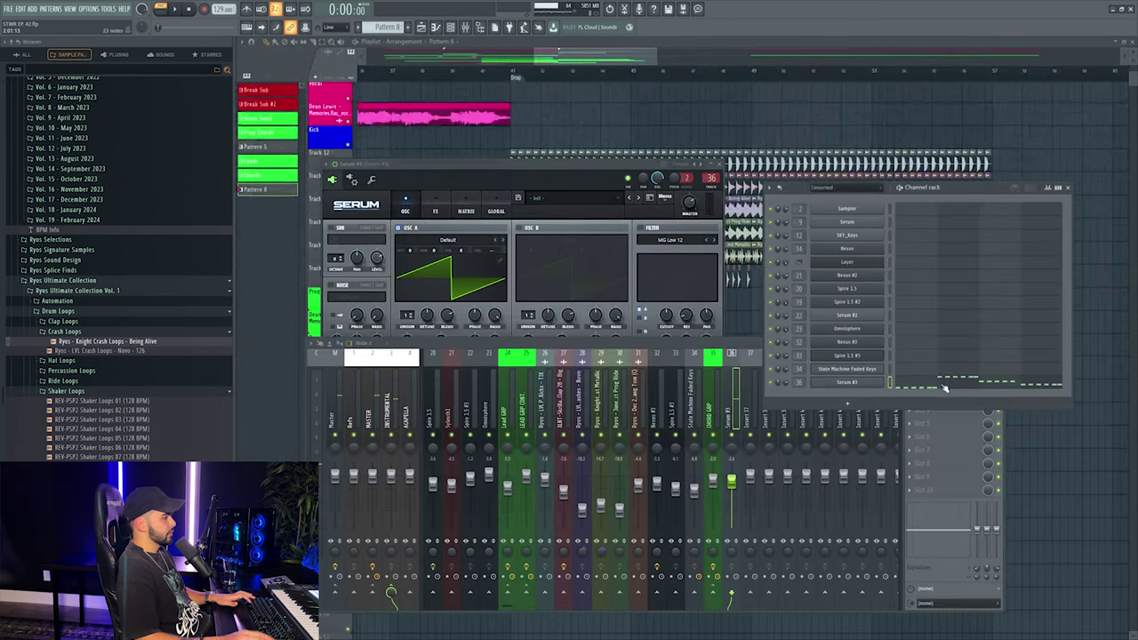
key(F7)
key(space)
key(F7)
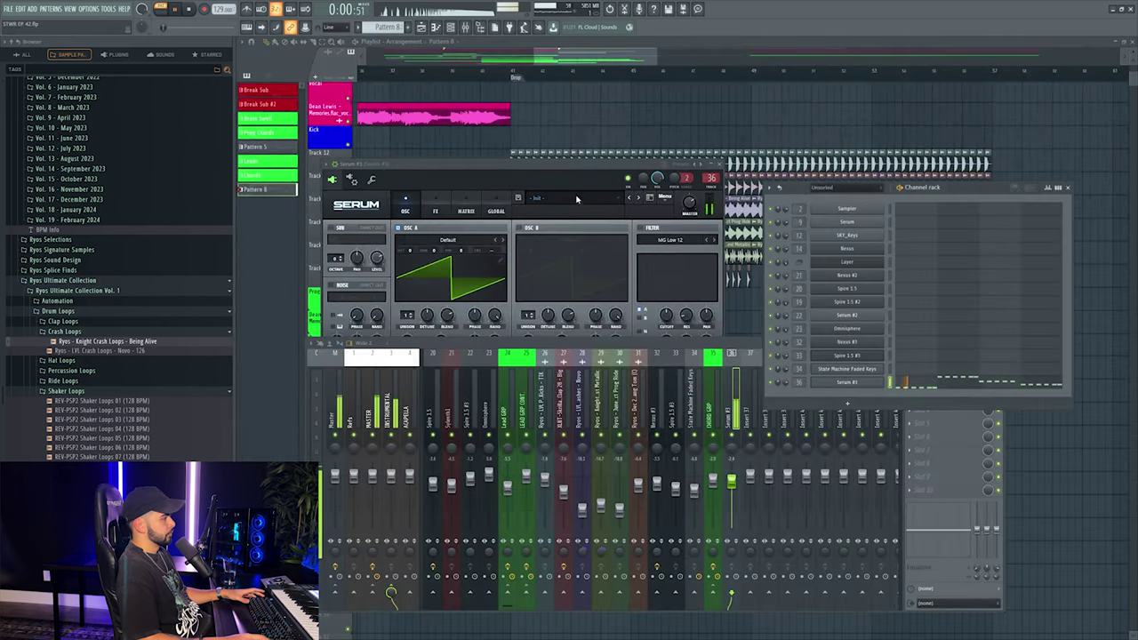
key(space)
Load the RYOS_BS - Deep Low preset from Revealed Ryos Serum Soundset Vol. 2 in Serum #3 and adjust its Release Time macro.
click(576, 199)
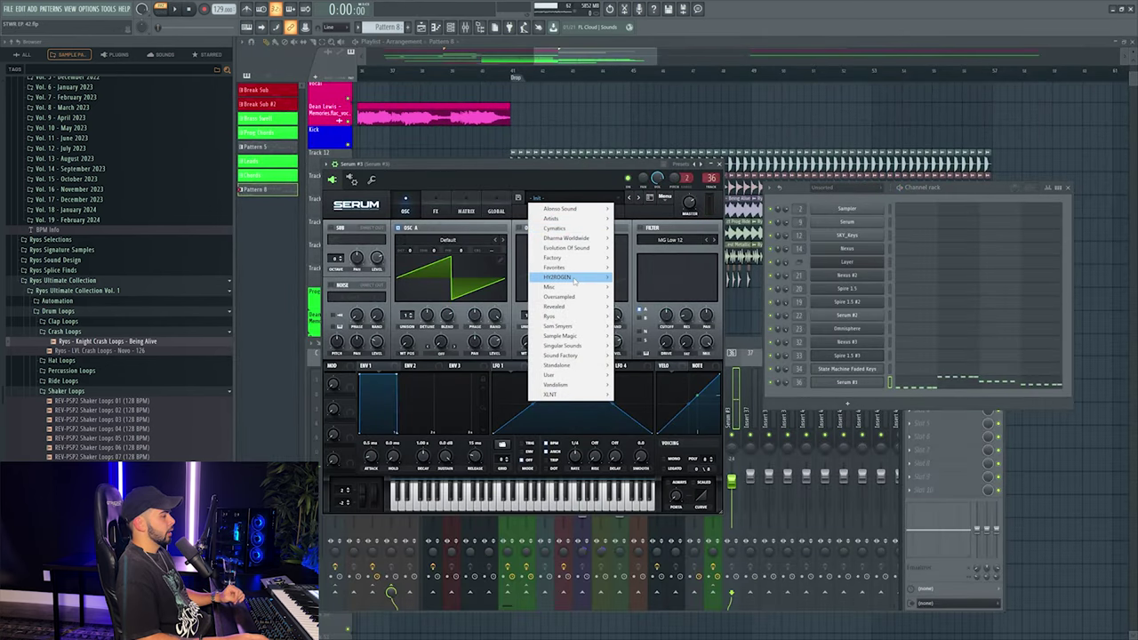
mouse_move(574, 280)
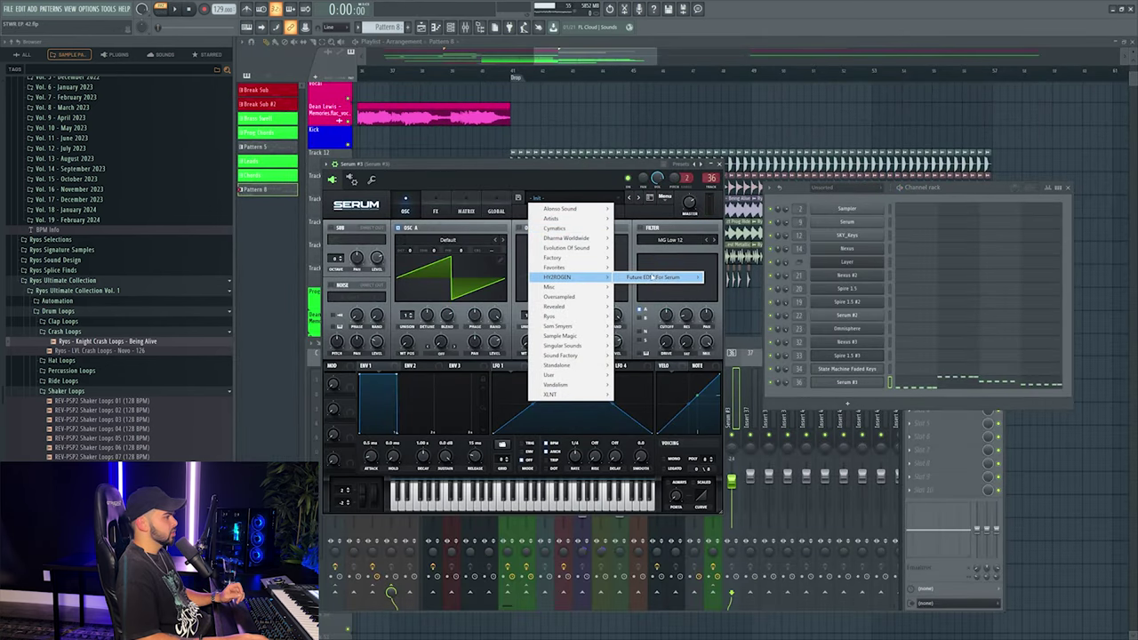
mouse_move(653, 277)
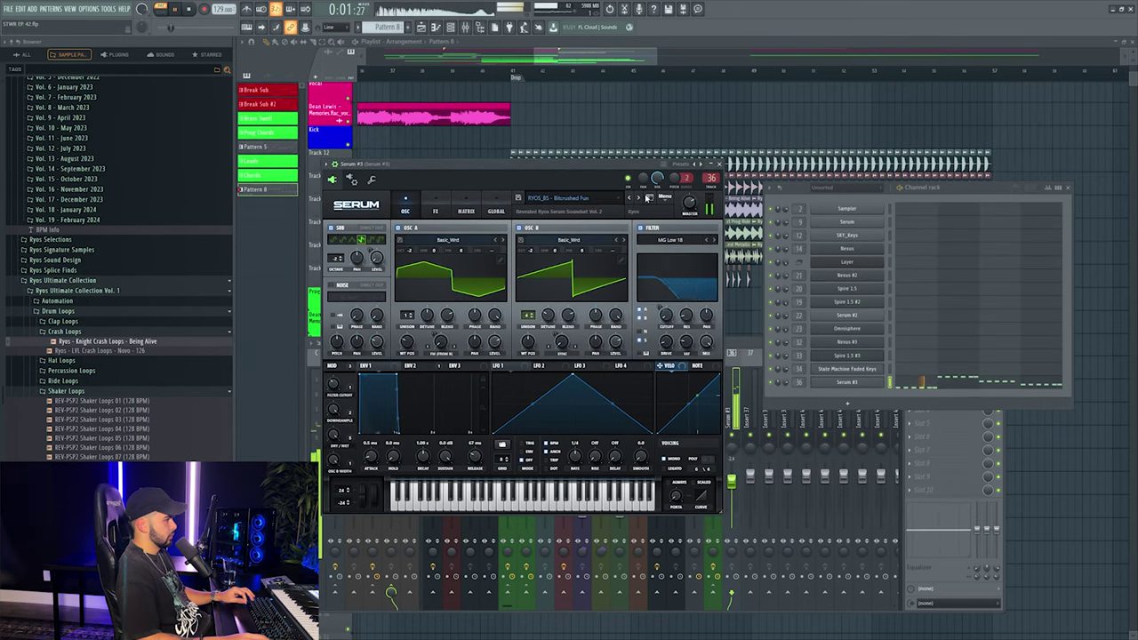
click(637, 198)
click(637, 199)
click(637, 198)
click(639, 198)
click(638, 198)
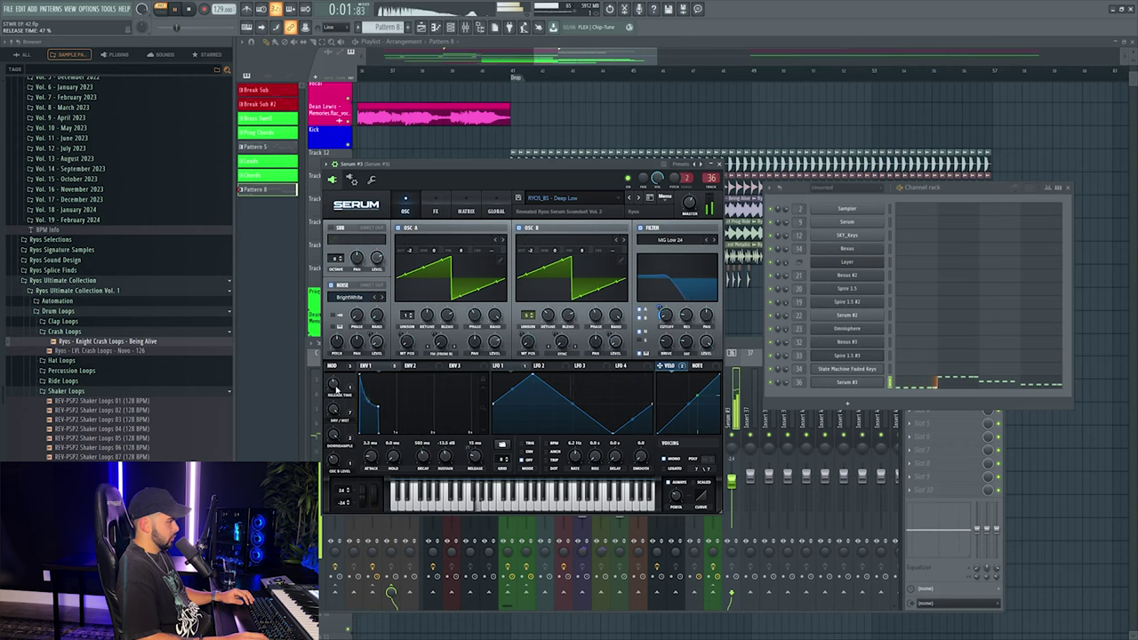
drag(335, 384, 335, 400)
Lengthen the Serum #3 bass notes in Pattern 8 so each one extends to the start of the next.
click(948, 388)
drag(270, 298, 528, 412)
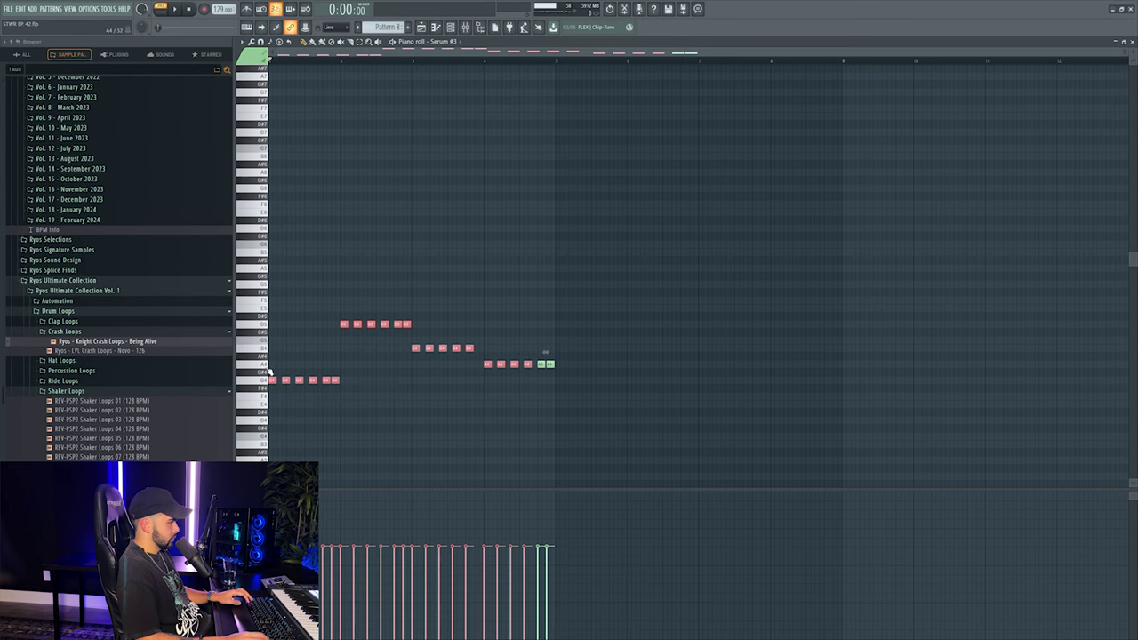
scroll(318, 63, up, 5)
key(space)
drag(520, 293, 734, 329)
key(space)
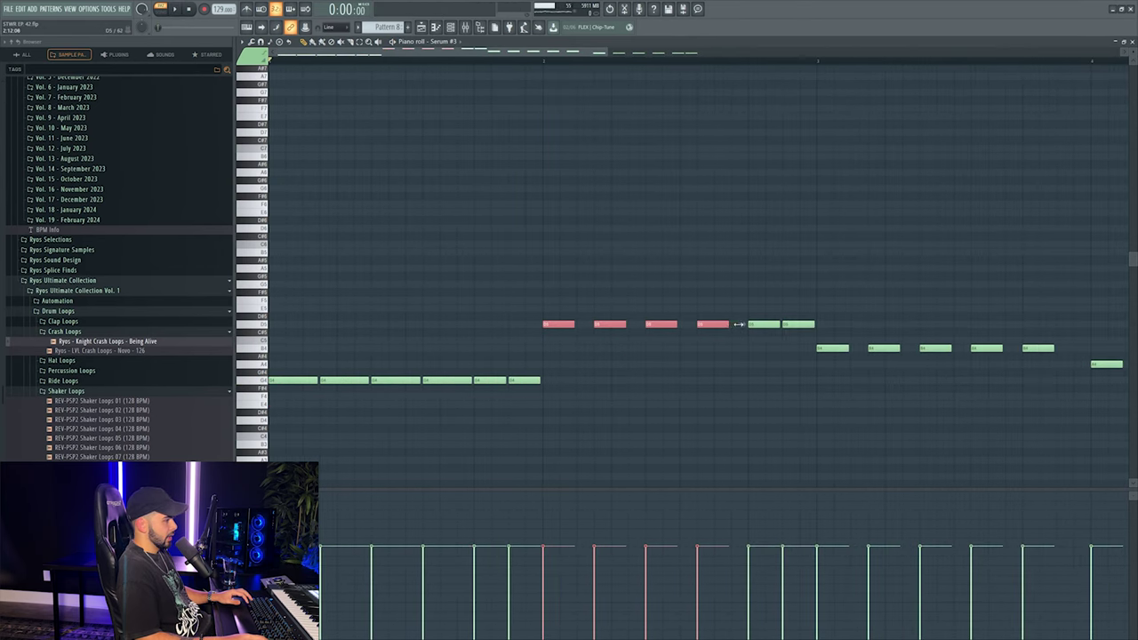
scroll(840, 114, down, 1)
drag(734, 337, 889, 350)
key(space)
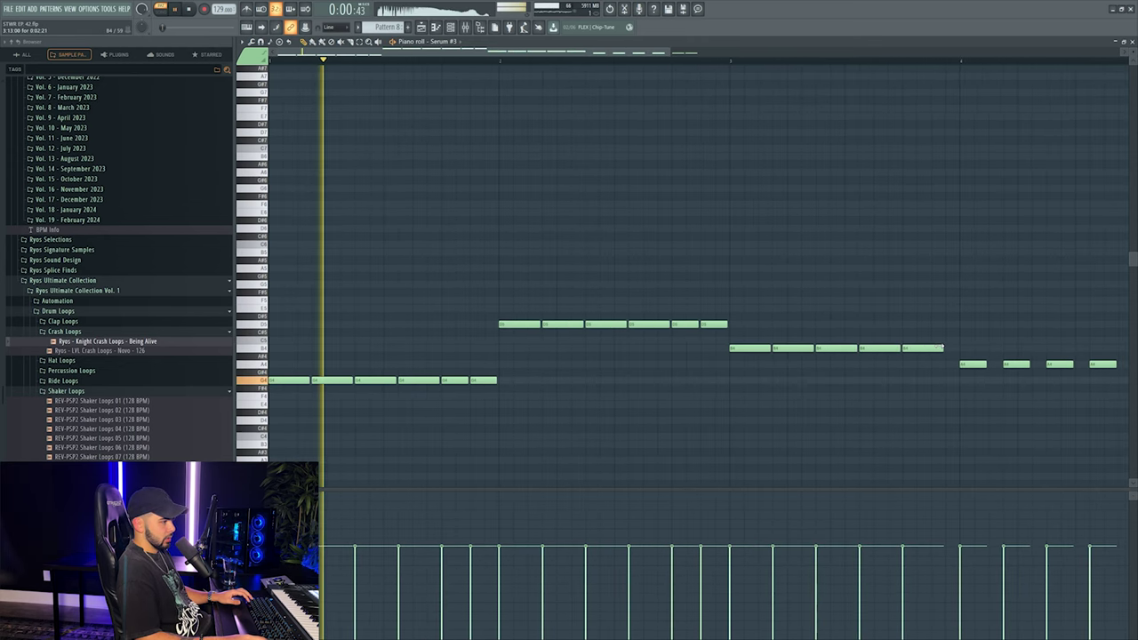
scroll(621, 359, right, 2)
drag(491, 354, 656, 368)
key(F7)
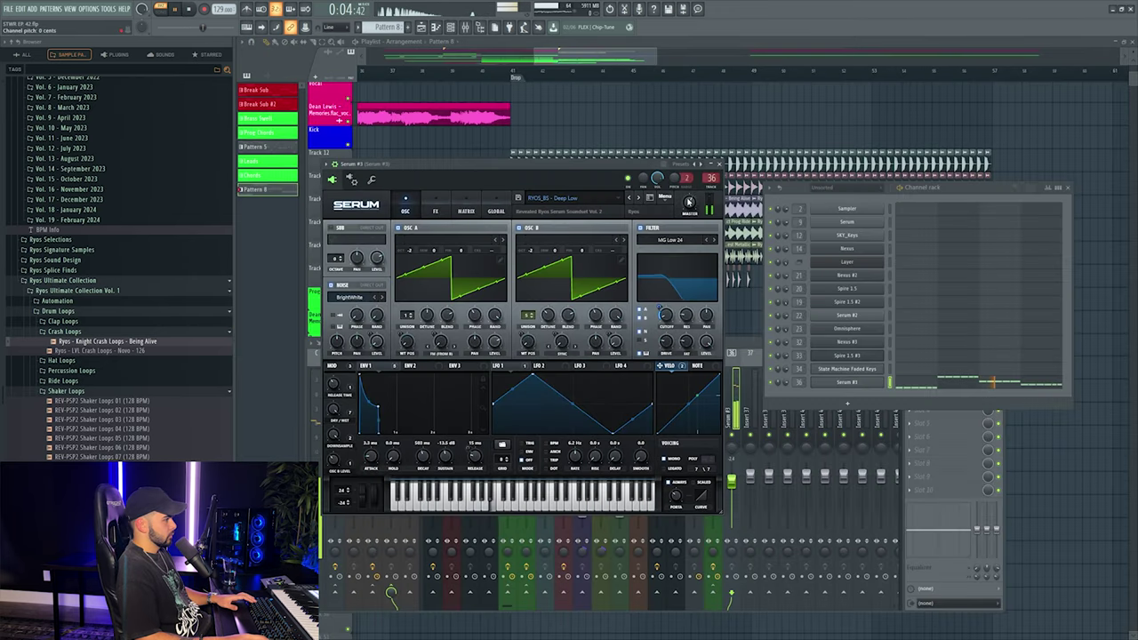
Insert CamelCrusher in the first effect slot of Serum #3's mixer track 36 and turn the track down slightly.
click(743, 357)
click(956, 355)
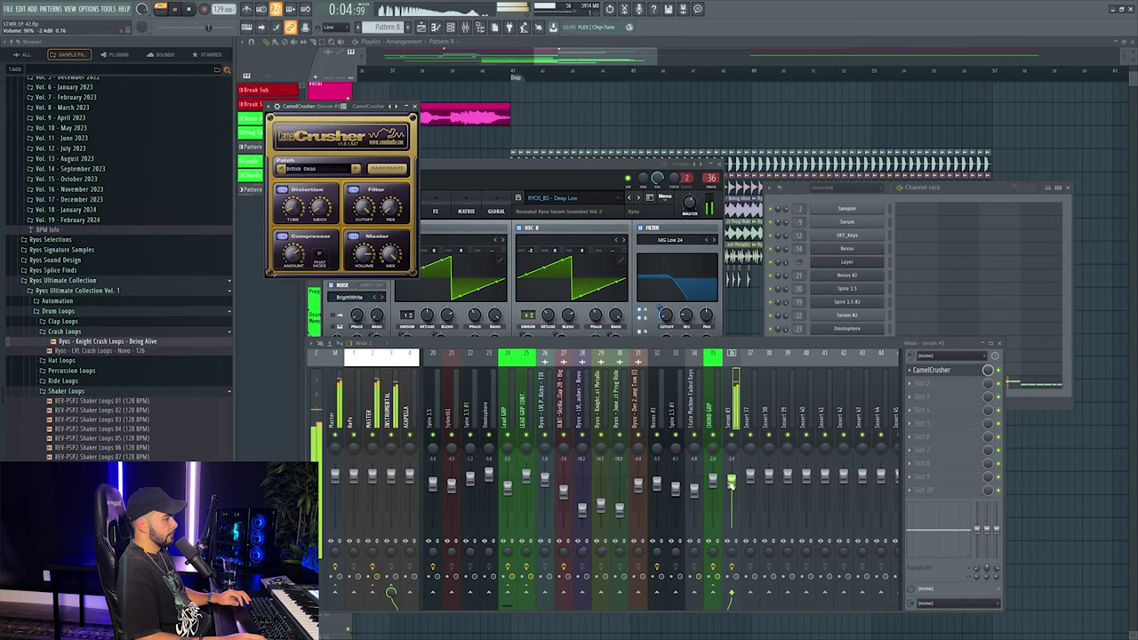
key(space)
drag(1001, 336, 1001, 394)
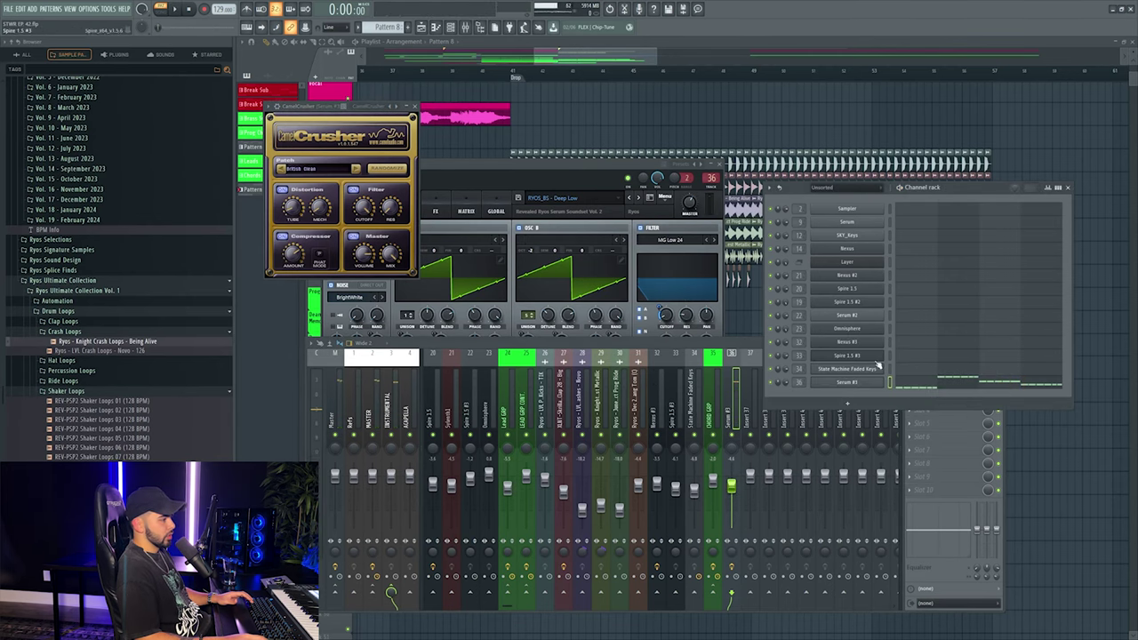
Place Pattern 8 at the start of the drop on Track 43, below the Break Sub track.
key(F12)
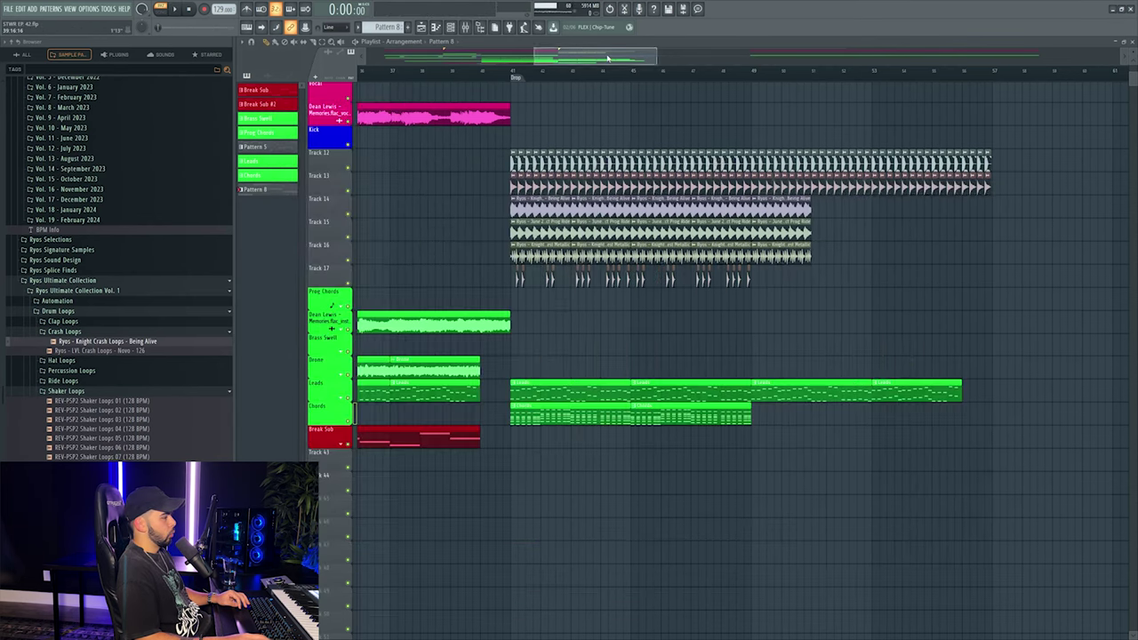
click(451, 27)
right_click(851, 383)
key(Escape)
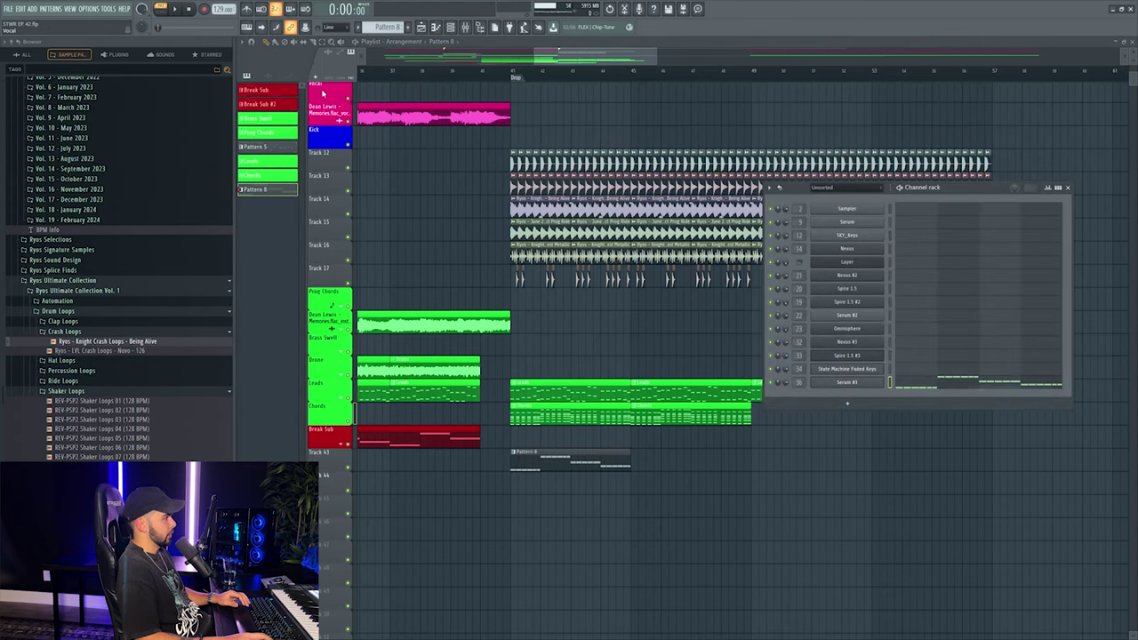
Create a new empty Pattern 9 and add another Serum instrument channel.
key(F4)
click(847, 402)
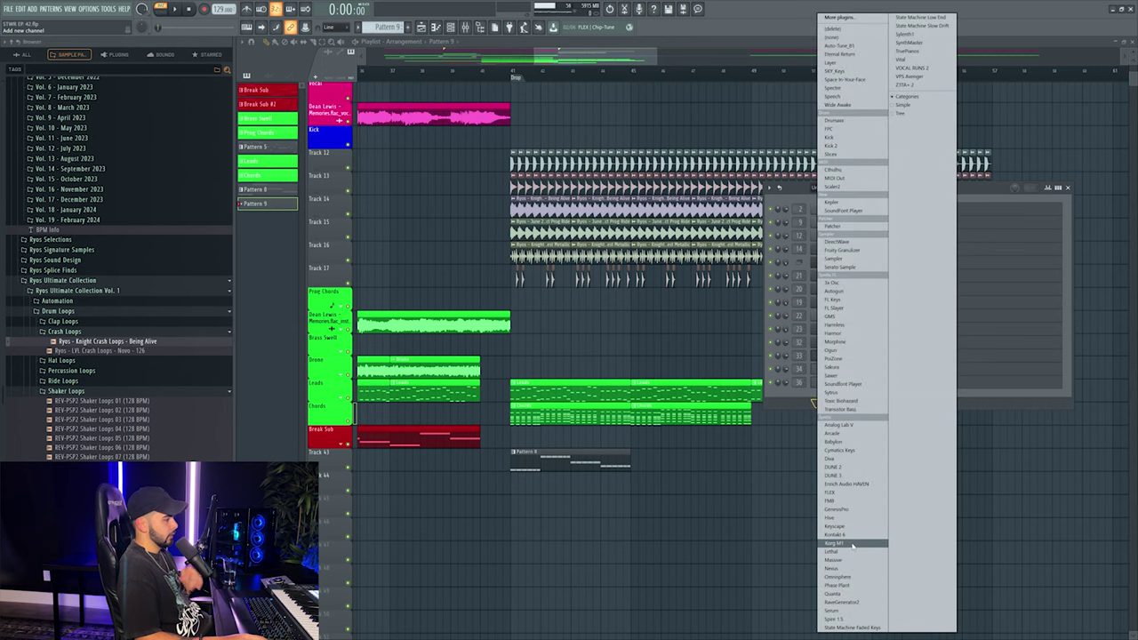
click(833, 610)
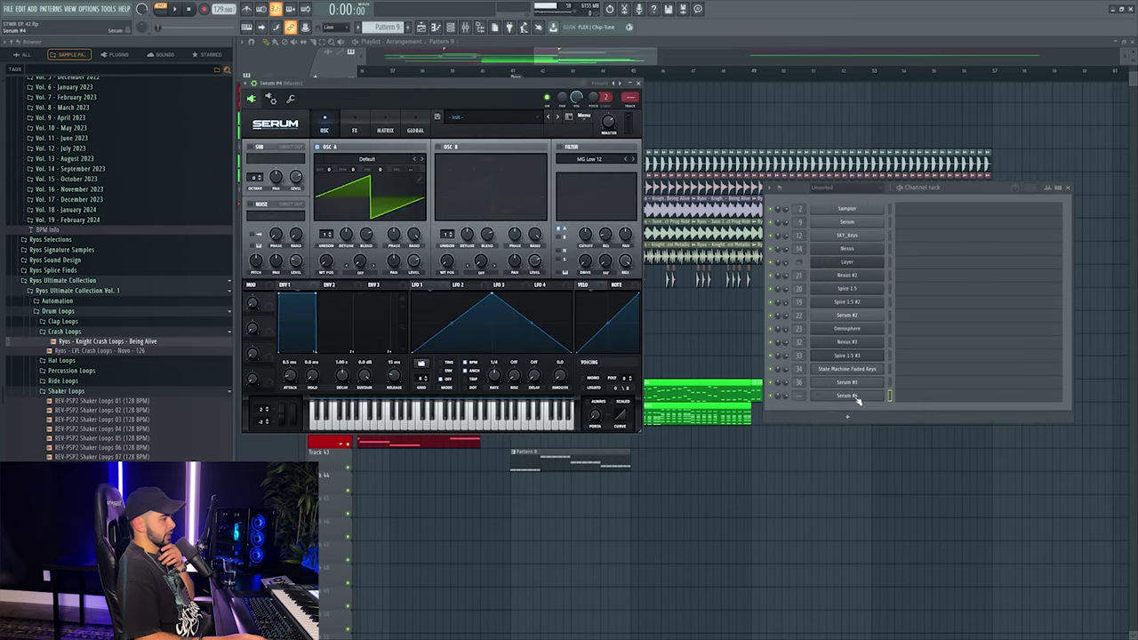
Copy the Serum #3 bassline notes into the new Serum #4 channel in Pattern 9.
right_click(850, 397)
click(849, 400)
right_click(847, 400)
click(847, 395)
click(847, 395)
Load the RYOS_BS - Simple Gritty 1 preset in Serum #4 and route the channel to mixer track 37.
click(458, 116)
mouse_move(469, 234)
mouse_move(587, 234)
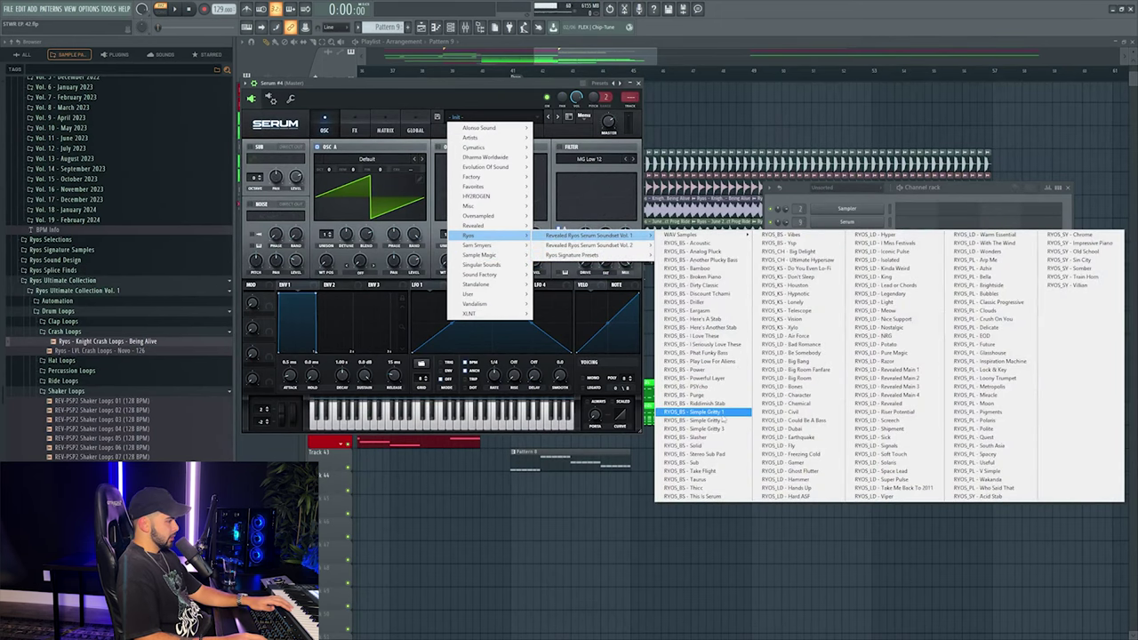
click(720, 413)
key(F9)
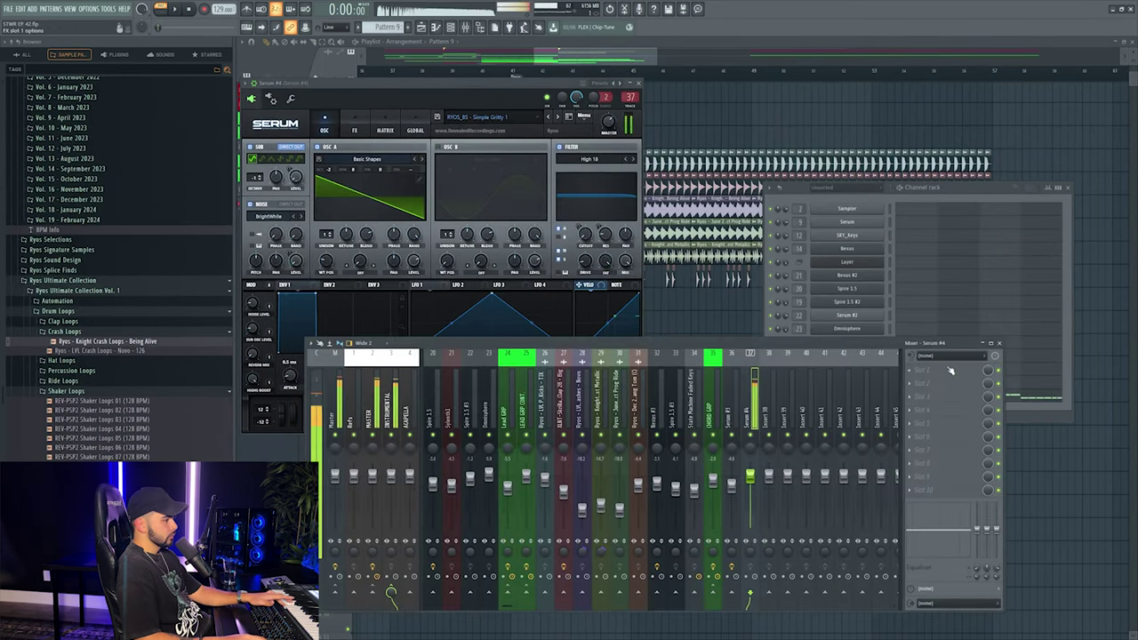
Insert FabFilter Simplon and Kickstart 2 on the Serum #4 mixer track, filtering out the highs and ducking at 1/4.
click(922, 371)
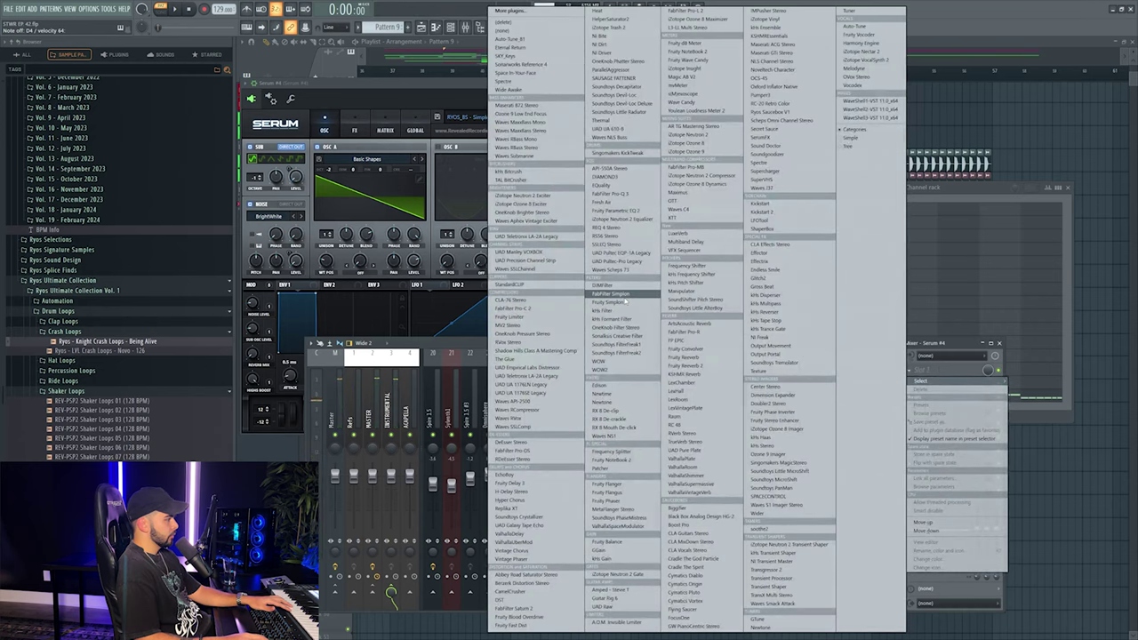
click(626, 295)
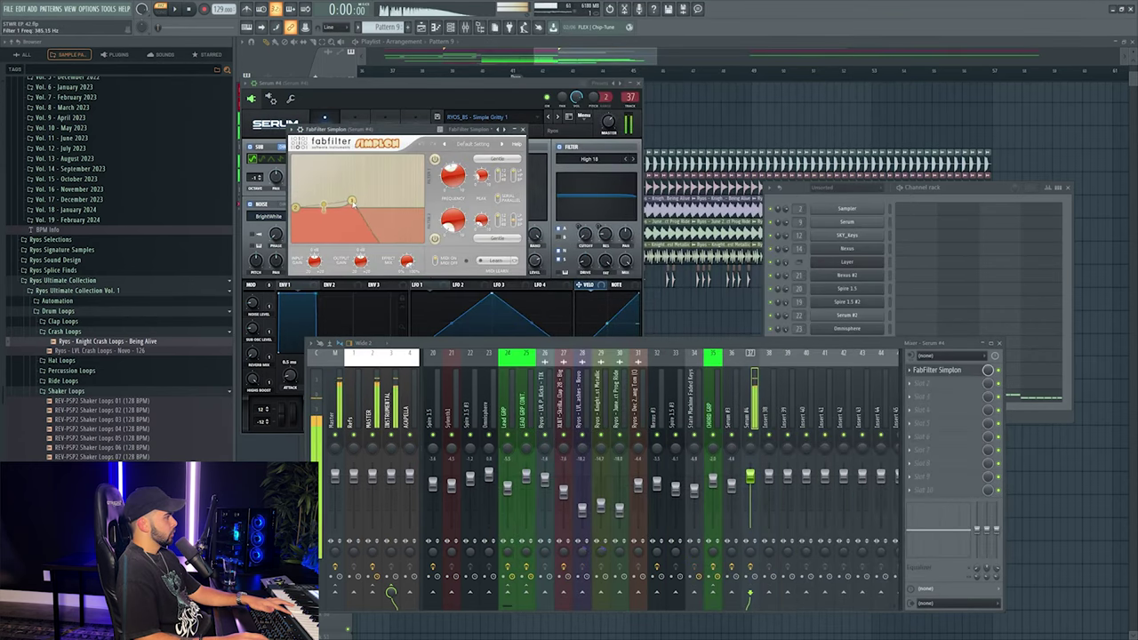
click(922, 383)
click(534, 223)
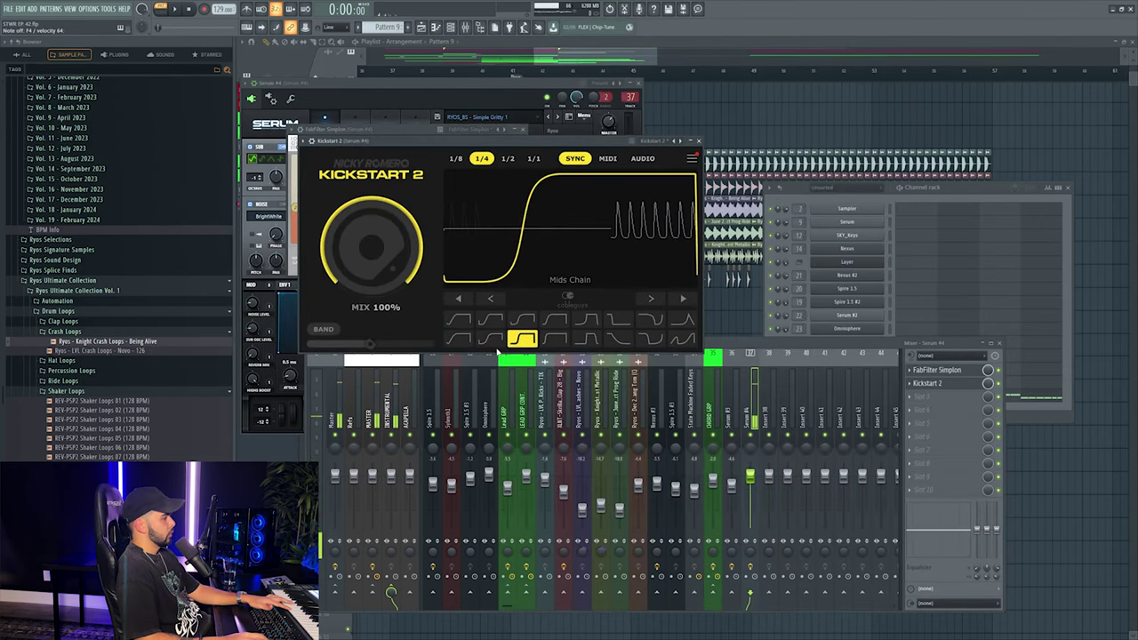
Place Pattern 9 at the start of the drop on Track 44 and play the arrangement from there.
click(622, 74)
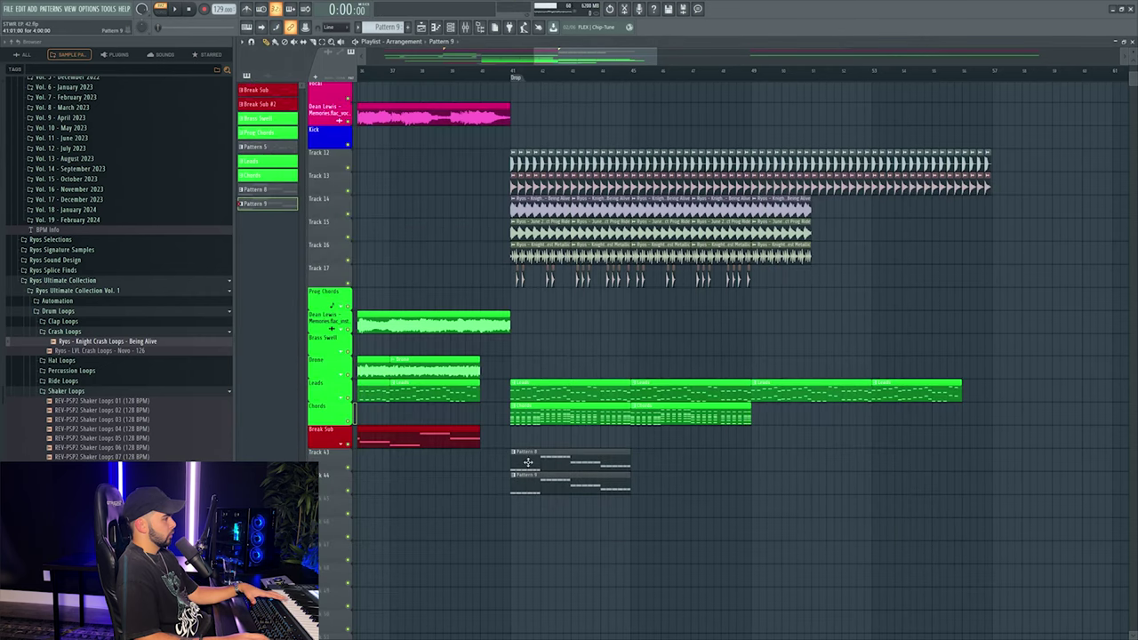
click(505, 76)
key(space)
Balance the two basses during playback, lowering Serum #4 to about -1.8 dB and Serum #3 to about -8.5 dB.
key(F9)
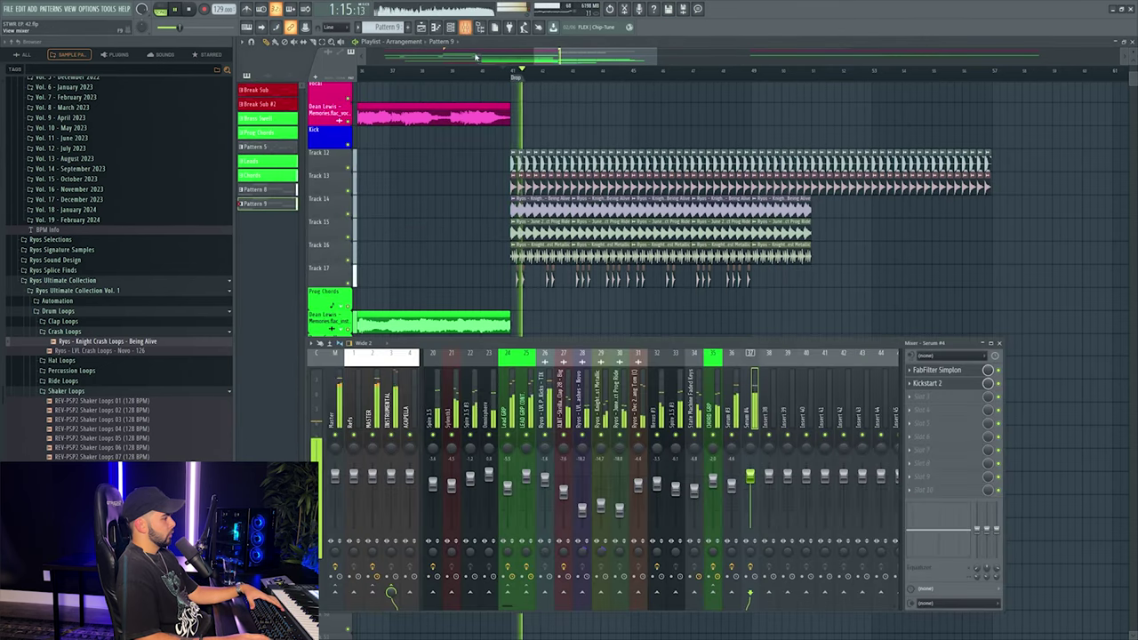
key(space)
key(space)
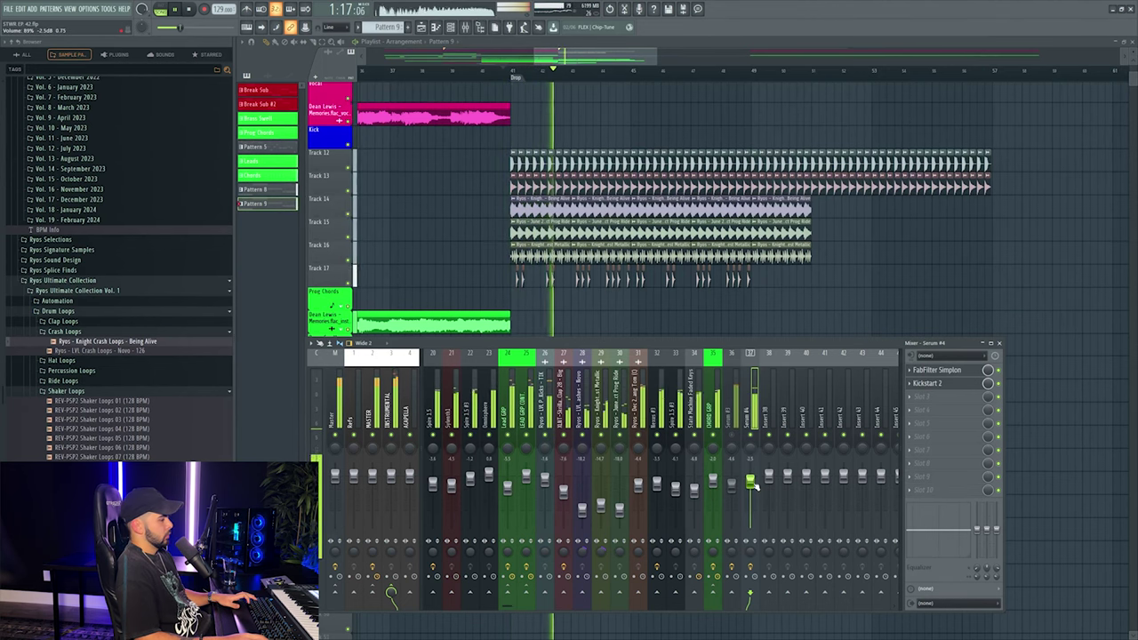
key(F9)
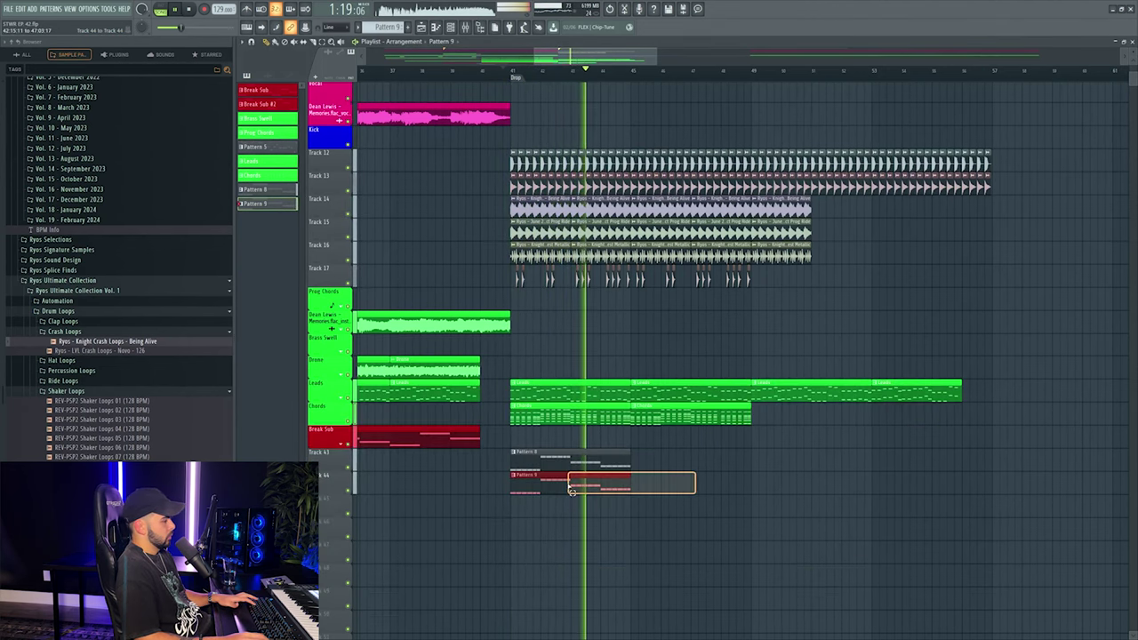
key(F9)
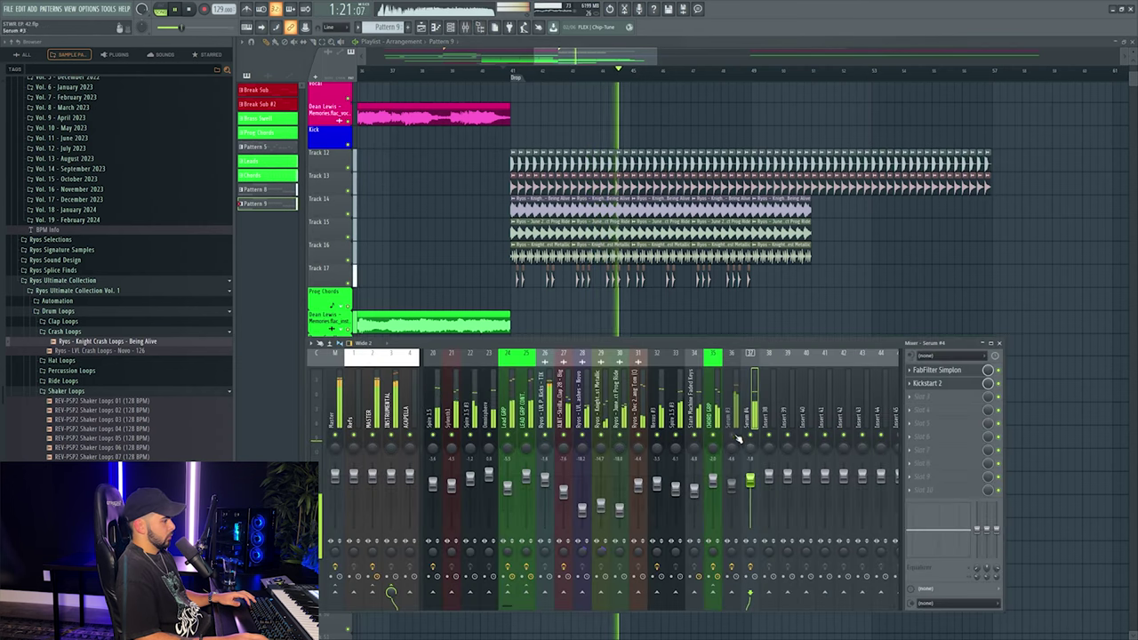
click(736, 496)
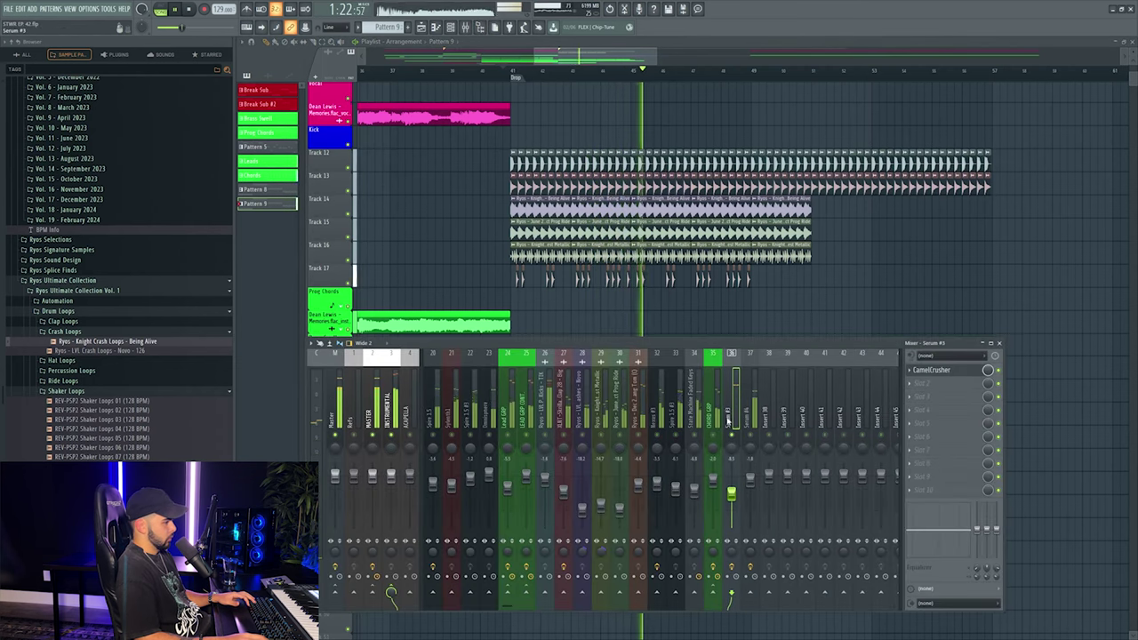
Insert Kickstart 2 after CamelCrusher on the Serum #3 mixer track and choose the first ducking curve at 1/4.
click(942, 383)
mouse_move(924, 394)
click(761, 212)
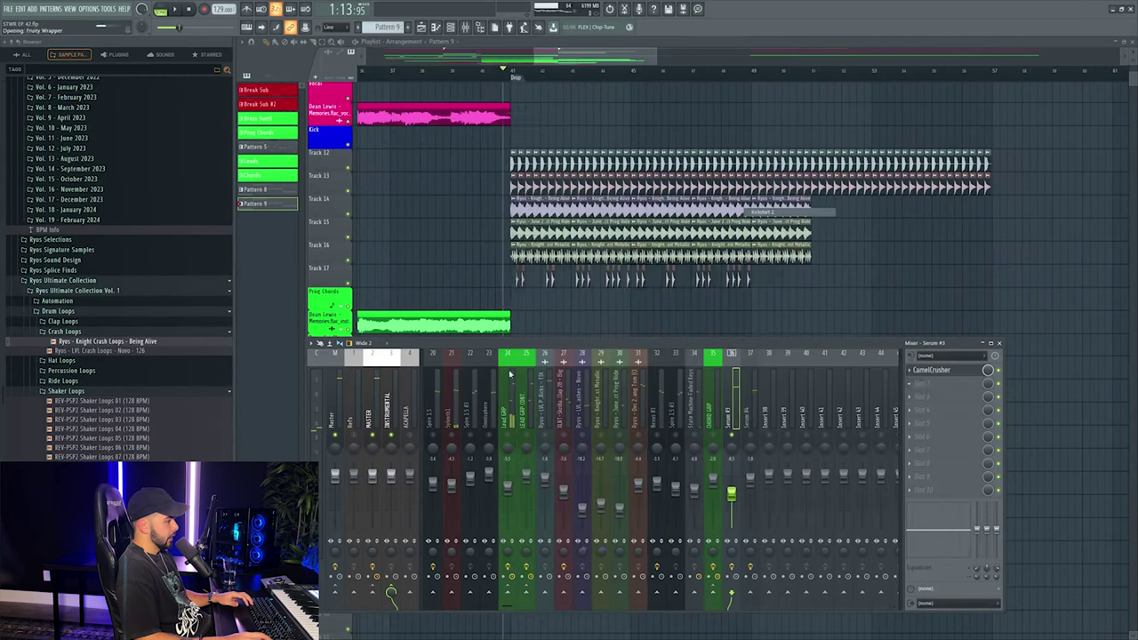
click(471, 317)
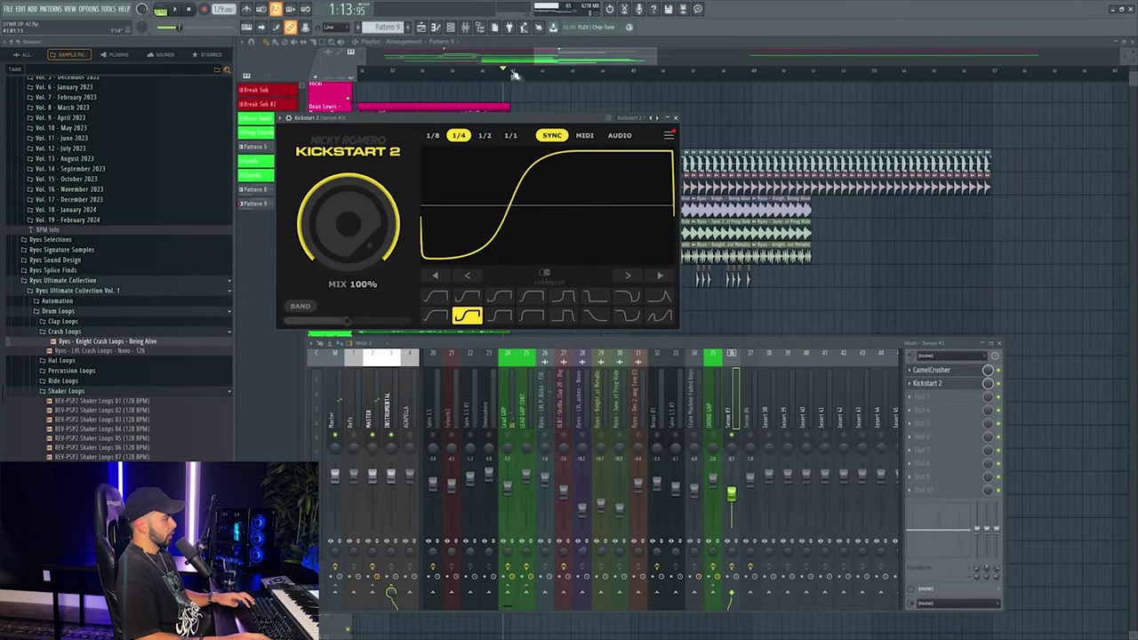
click(556, 416)
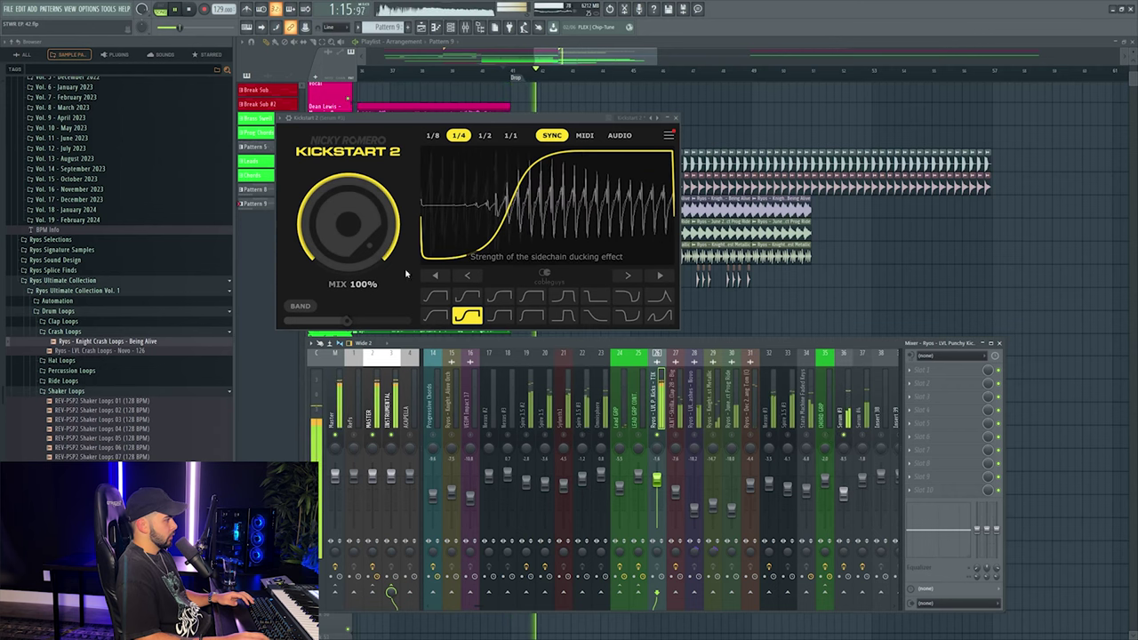
click(435, 297)
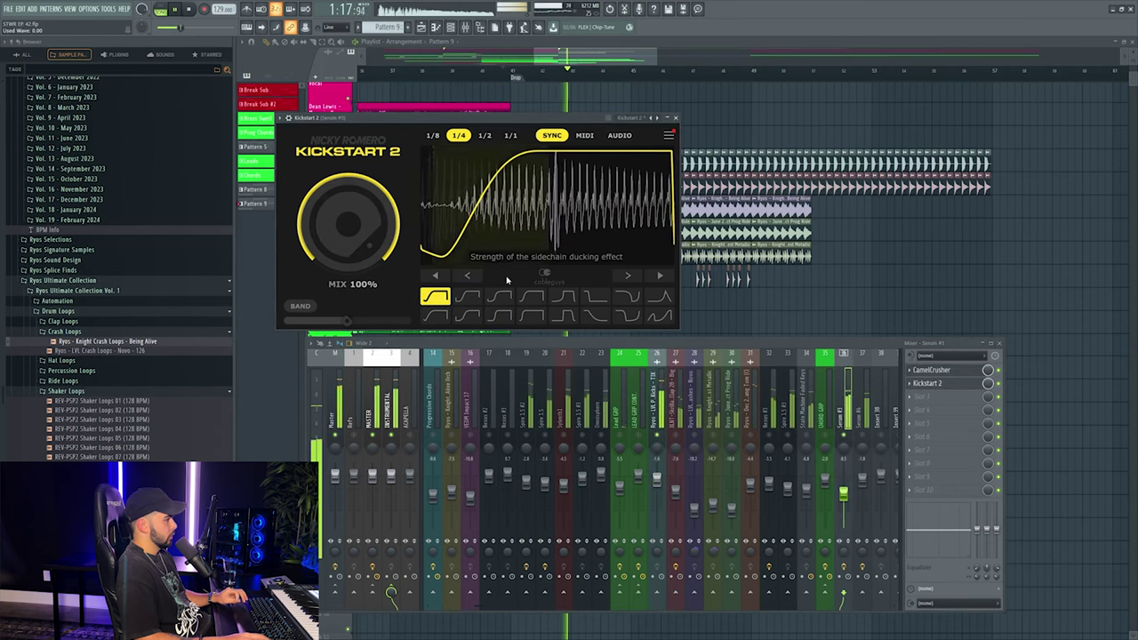
Move Kickstart 2 to slot 3 on the Serum #3 mixer track and insert FabFilter Pro-Q 3 in slot 2.
click(924, 396)
click(938, 384)
click(924, 396)
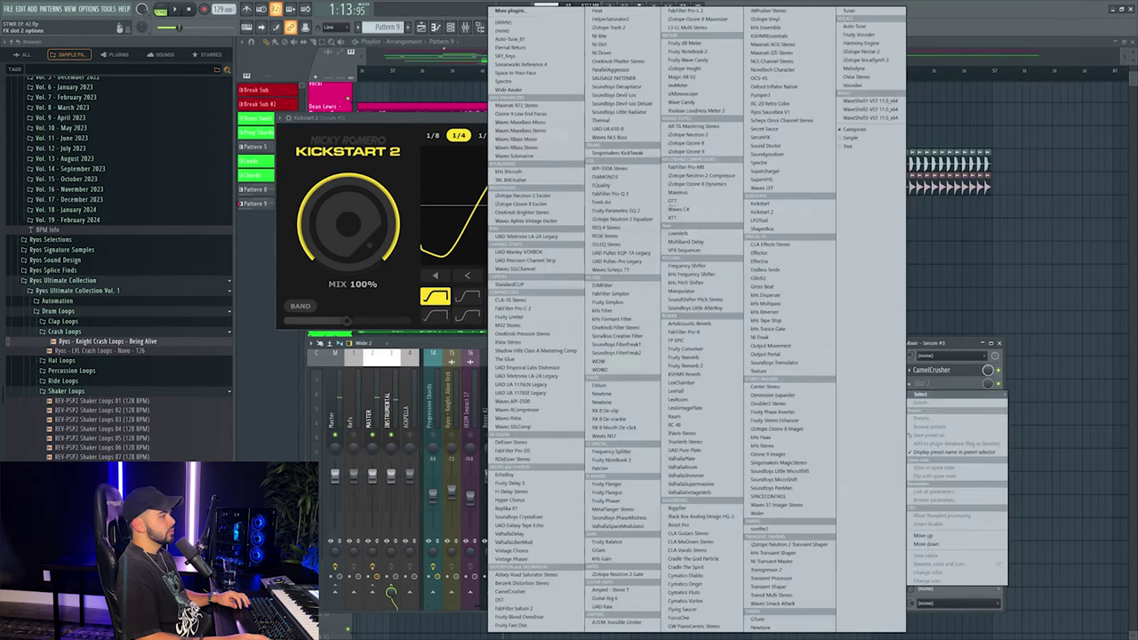
click(618, 189)
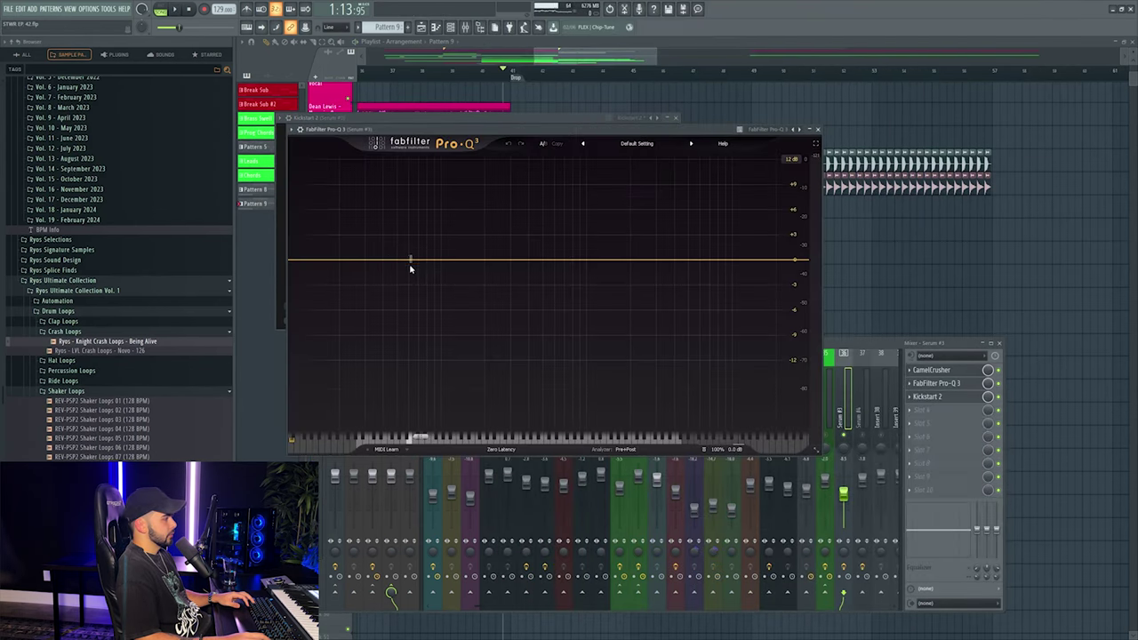
Add a low-cut band with a steeper slope in Pro-Q 3 and boost a bell band near 300 Hz by about 11 dB.
drag(409, 263, 403, 289)
click(329, 405)
click(328, 337)
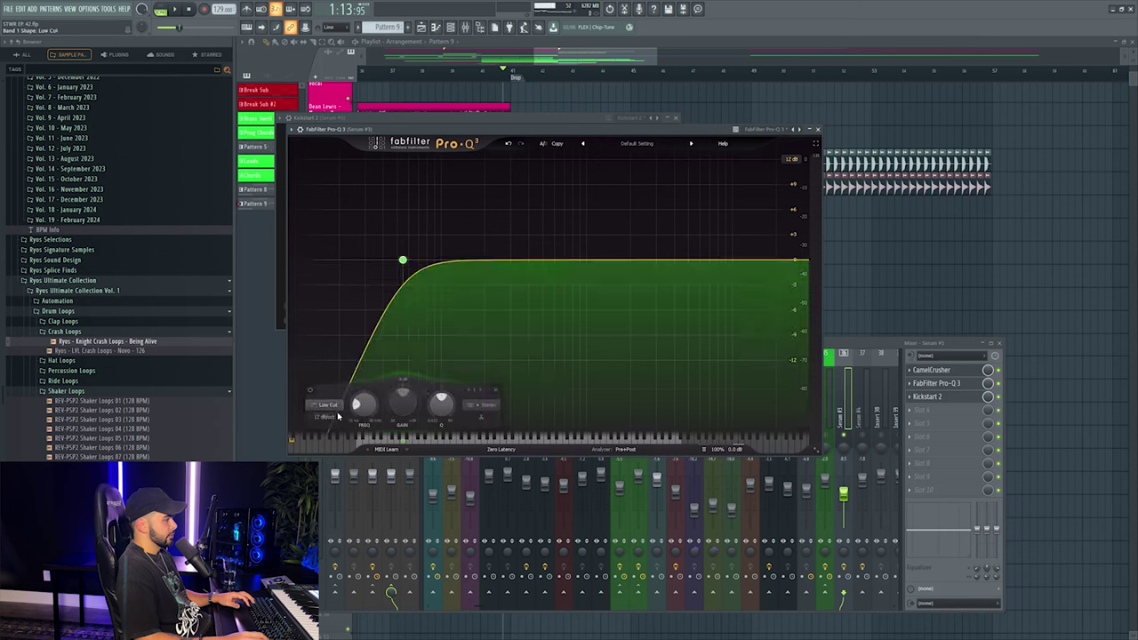
click(324, 416)
click(337, 457)
key(space)
drag(415, 229, 510, 168)
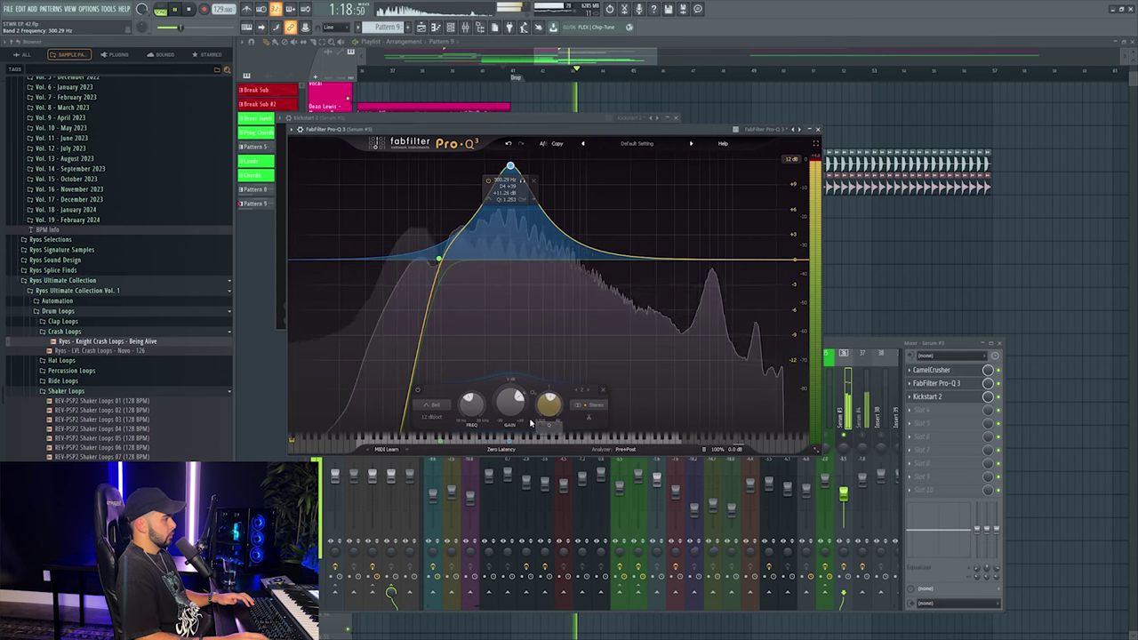
Turn the bell band near 300 Hz in Pro-Q 3 into a cut of about 3 dB and close the equalizer.
drag(511, 404, 487, 486)
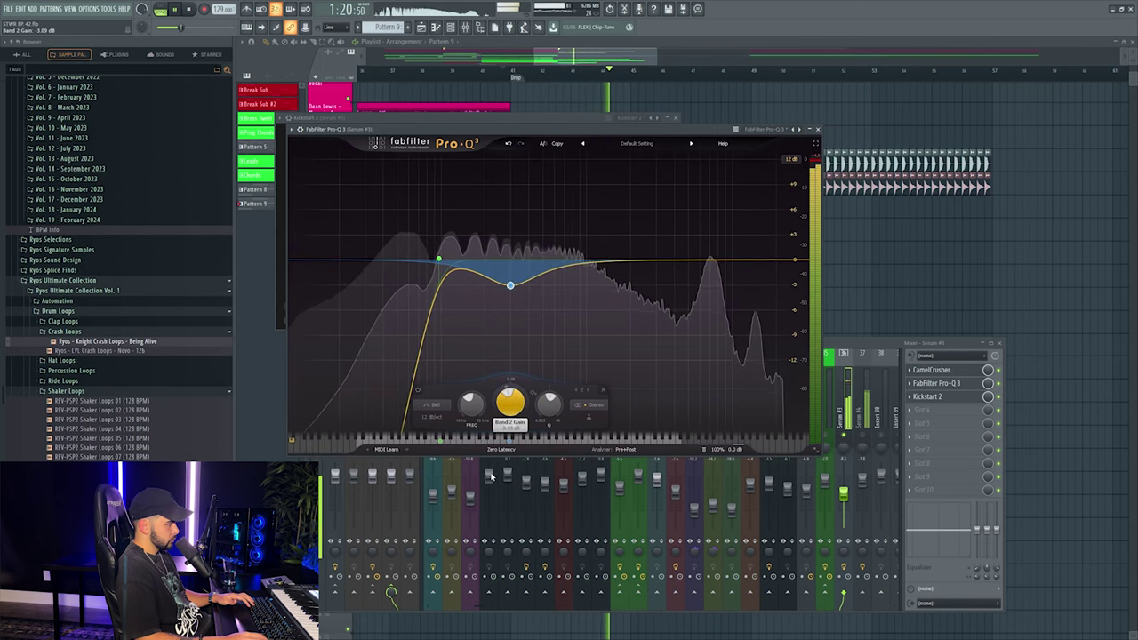
key(Escape)
scroll(437, 201, down, 3)
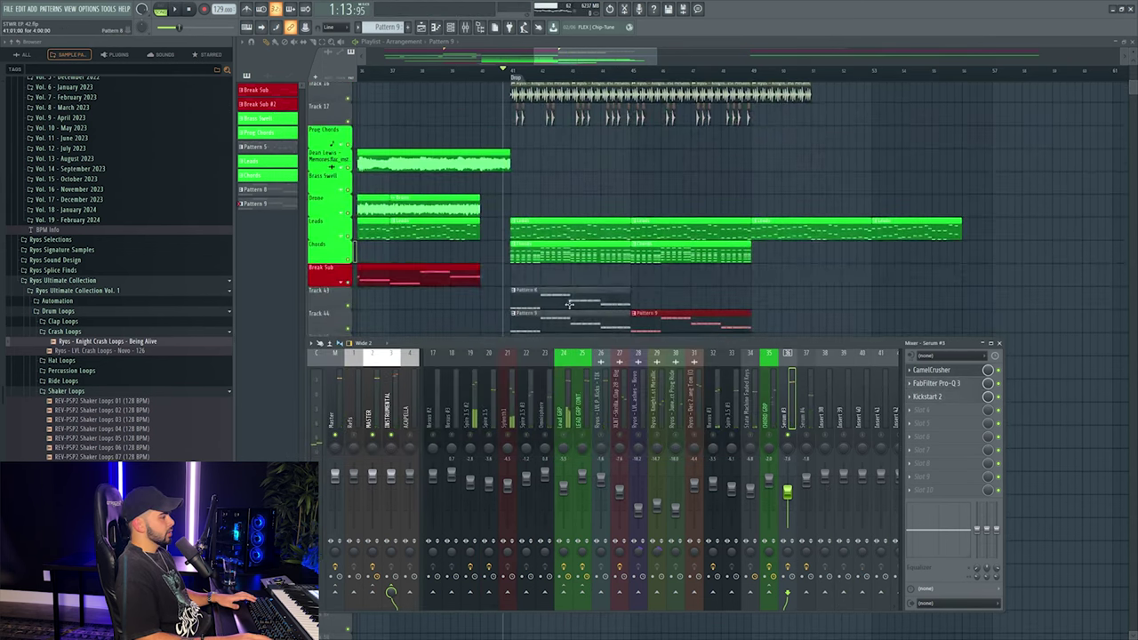
Open Pattern 9 in the piano roll and play its Serum #4 bass notes with the mixer levels in view.
double_click(436, 201)
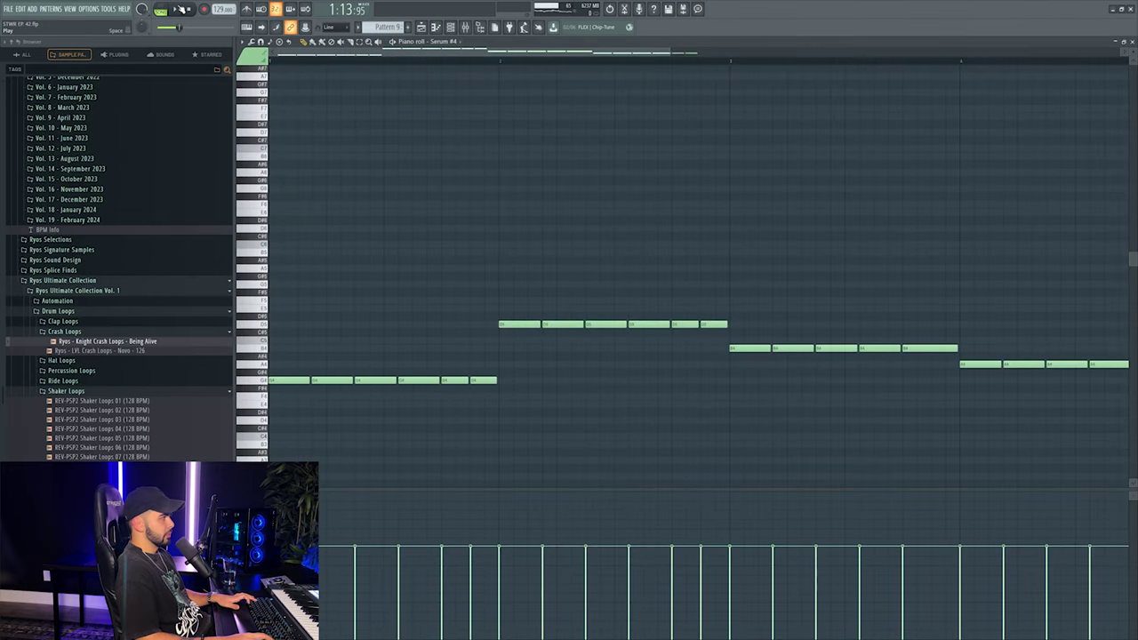
click(174, 9)
key(F9)
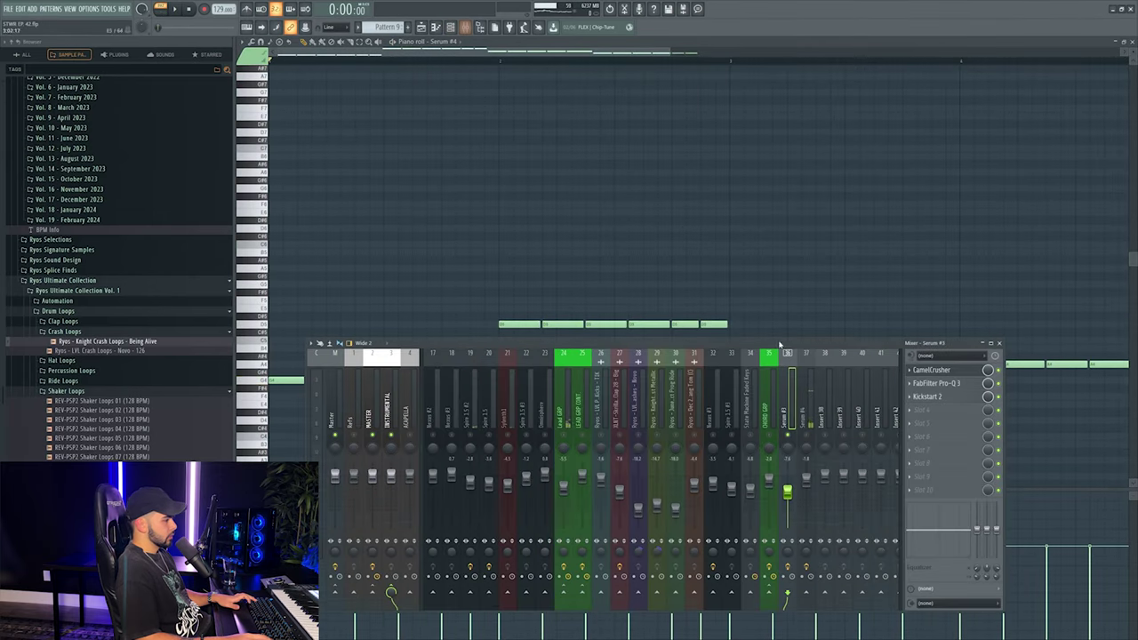
scroll(599, 241, down, 3)
key(space)
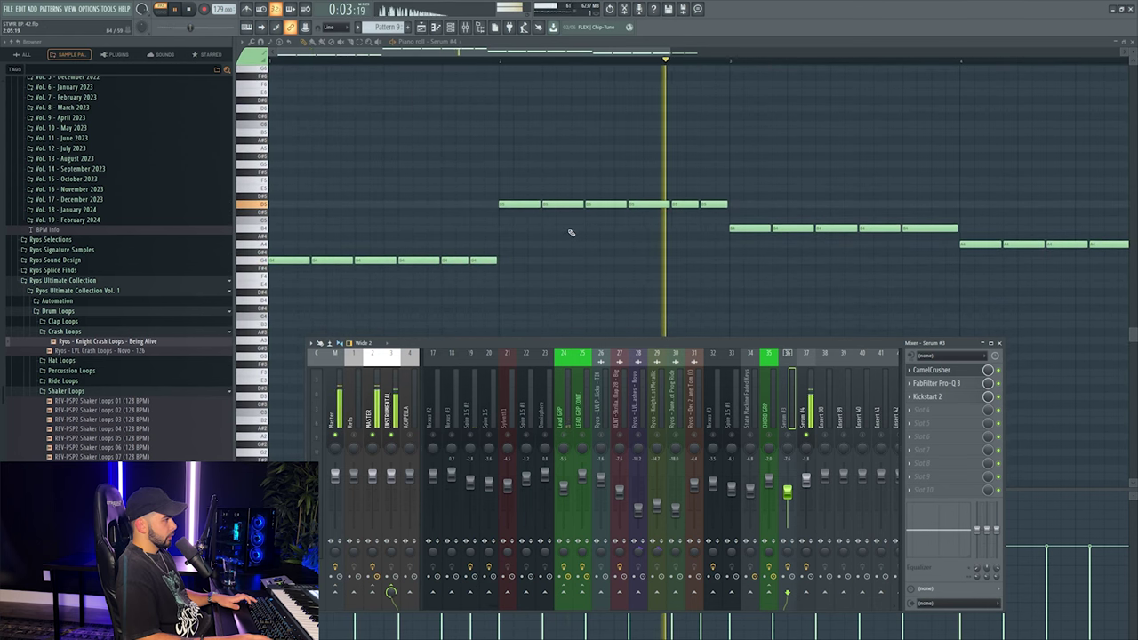
Replace the repeated Serum #4 notes in bars 1 and 2 with one sustained note per bar.
key(space)
key(F9)
right_click(332, 259)
right_click(419, 259)
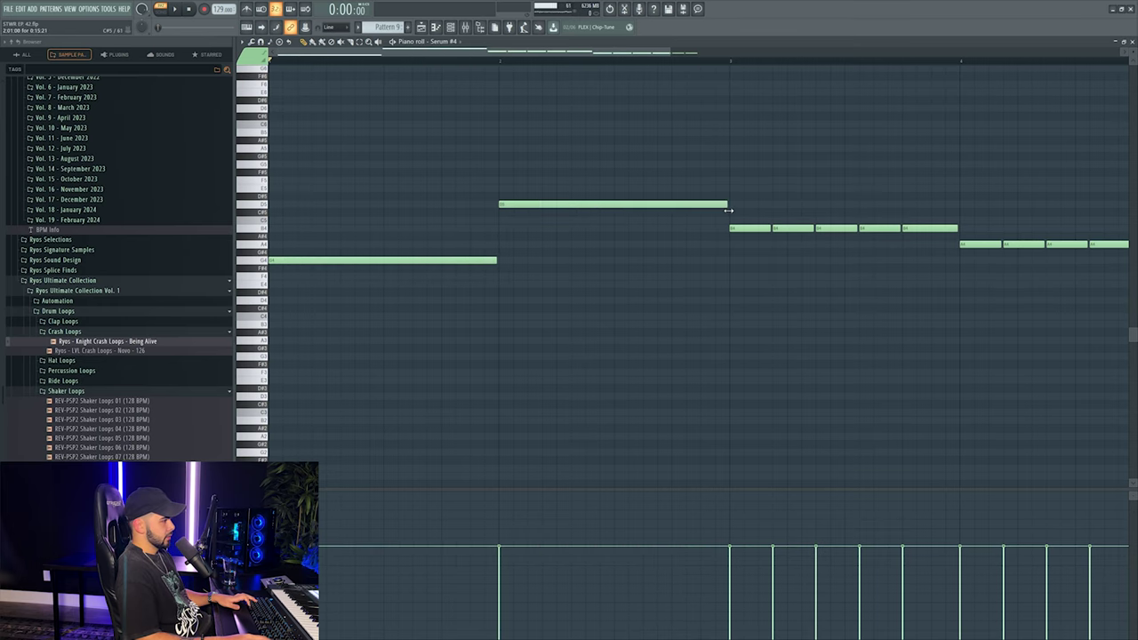
Replace the repeated Serum #4 notes in bars 3 and 4 with one sustained full-bar note each.
key(space)
scroll(767, 56, right, 3)
key(space)
scroll(767, 56, down, 2)
right_click(622, 228)
right_click(500, 232)
click(499, 230)
right_click(767, 243)
click(667, 244)
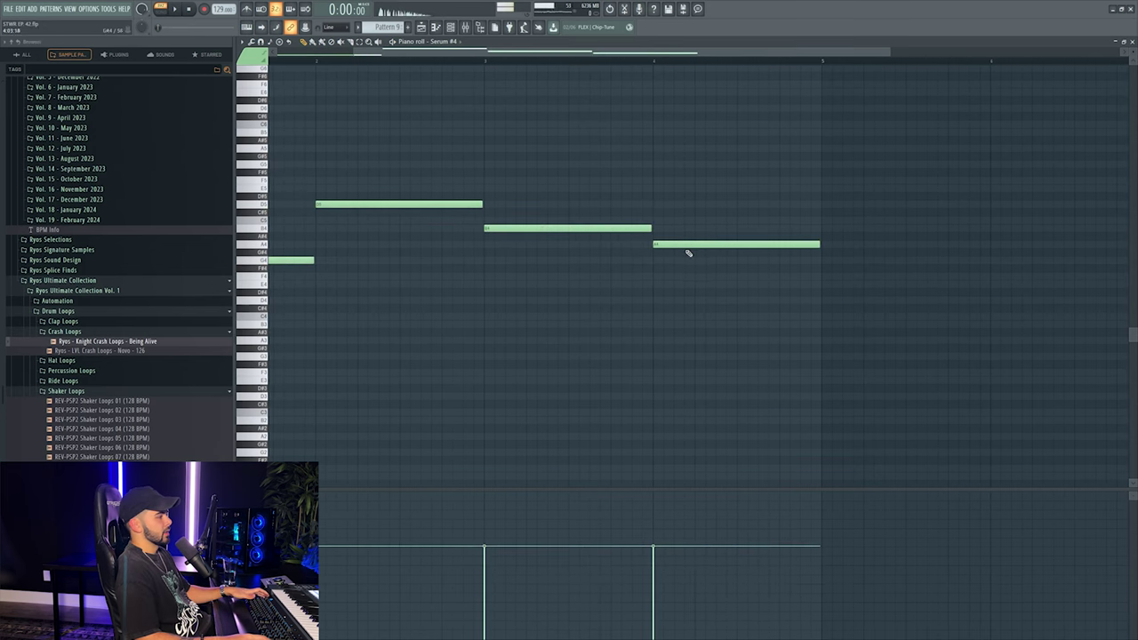
Return to the playlist, open Pattern 8 in the piano roll and play its Serum #3 notes with the channel rack and mixer shown.
key(F9)
key(F5)
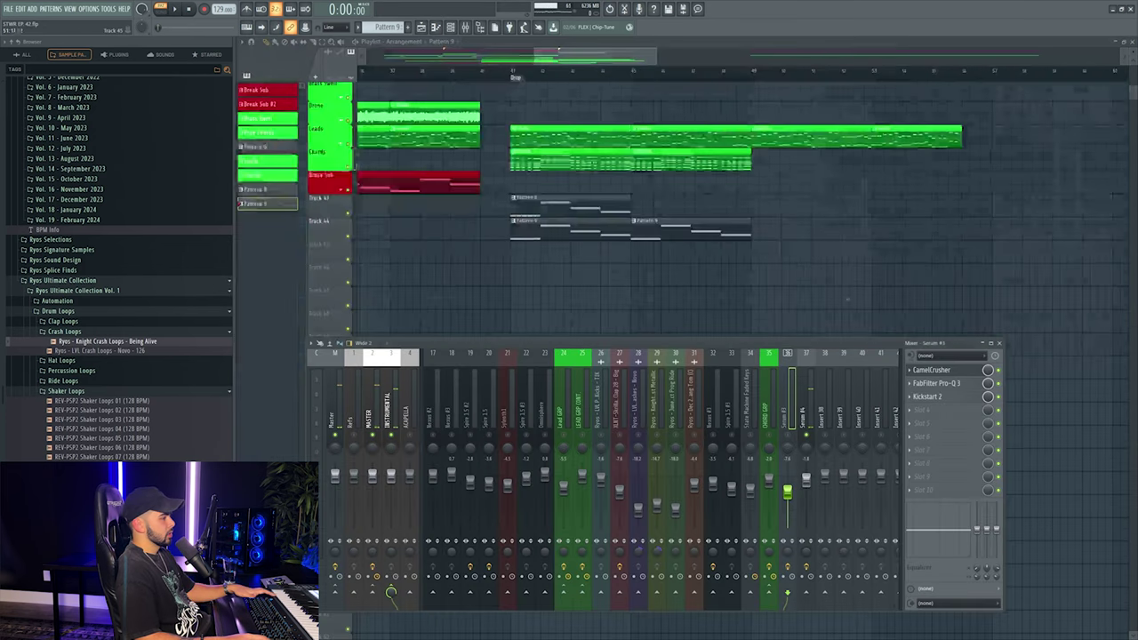
click(458, 32)
right_click(885, 391)
key(Escape)
key(F12)
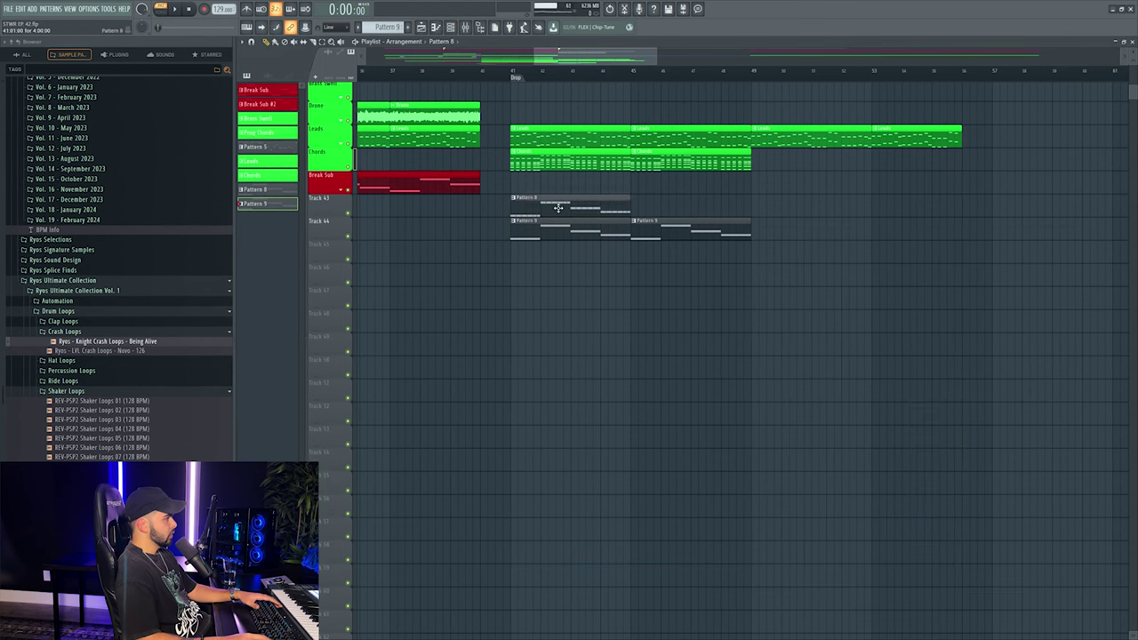
double_click(522, 201)
key(space)
key(F6)
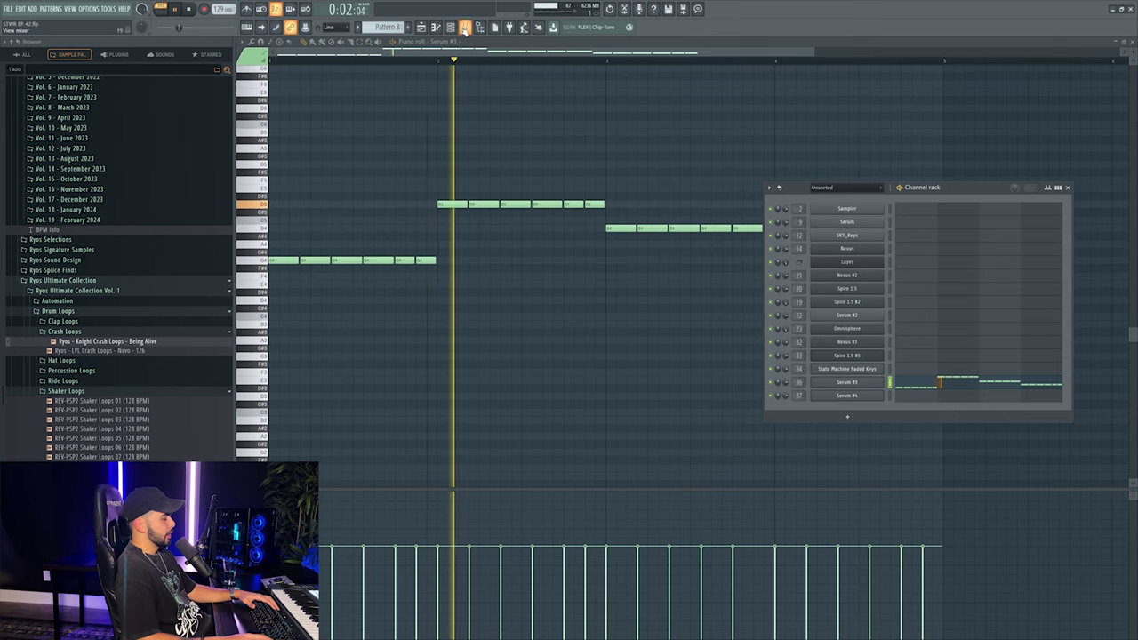
key(F9)
click(955, 312)
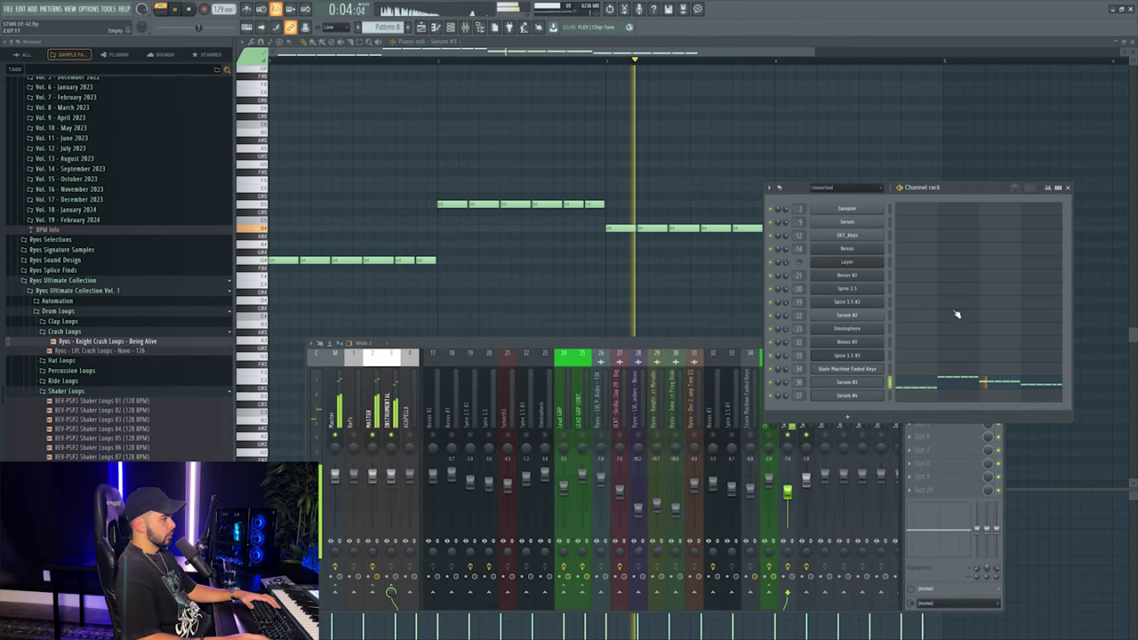
Stop playback and replace the repeated Serum #3 notes in Pattern 8 with the sustained one-note-per-bar bassline.
key(space)
right_click(883, 377)
key(Escape)
click(848, 394)
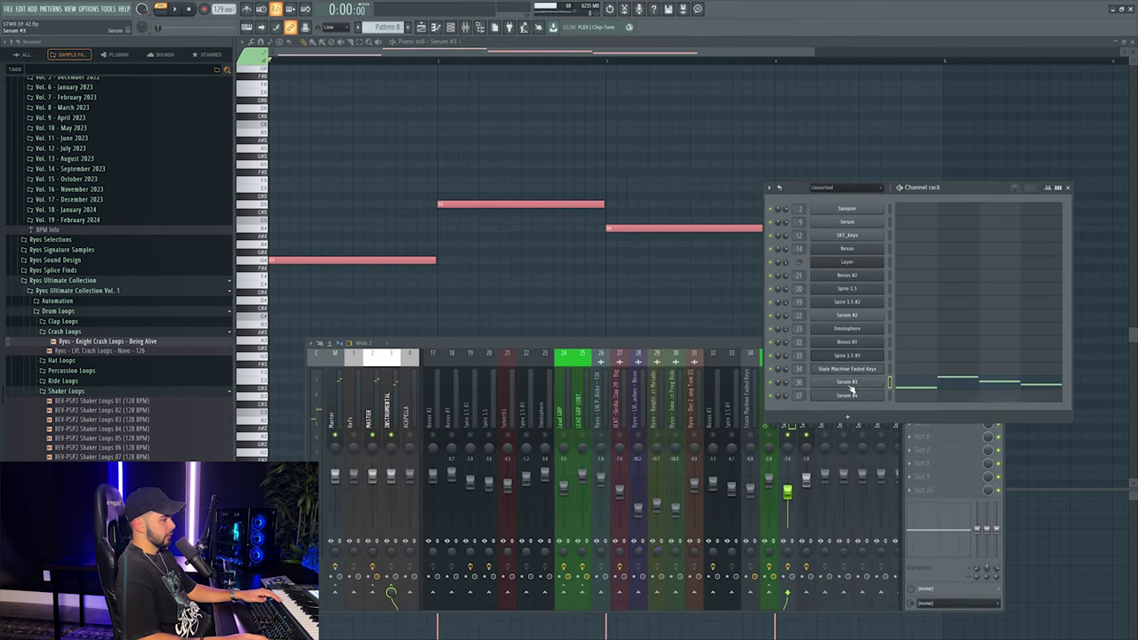
Open the Serum #3 synth and load the RYOS_BS - Reese Vintage preset from Revealed Ryos Serum Soundset Vol. 2.
click(848, 383)
click(549, 198)
mouse_move(551, 315)
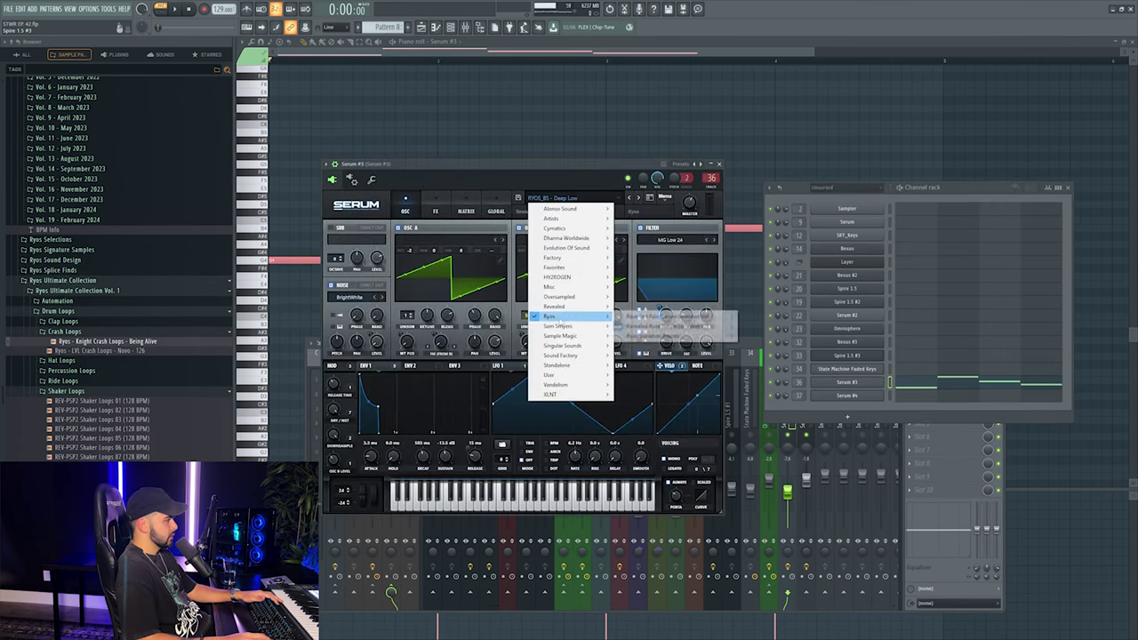
mouse_move(677, 335)
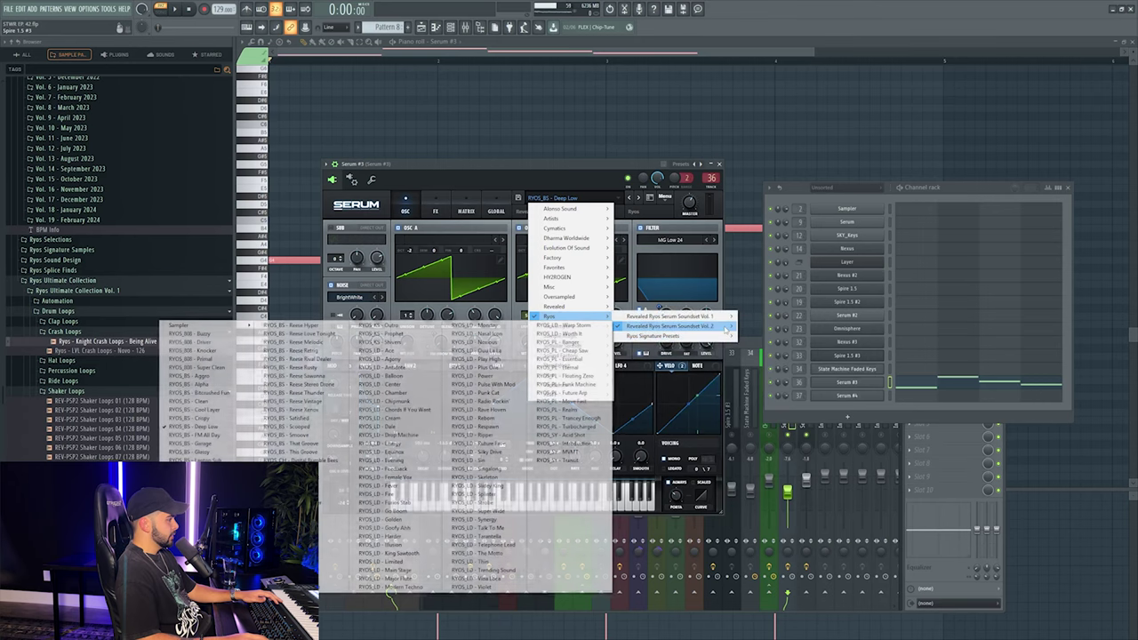
click(319, 410)
click(644, 338)
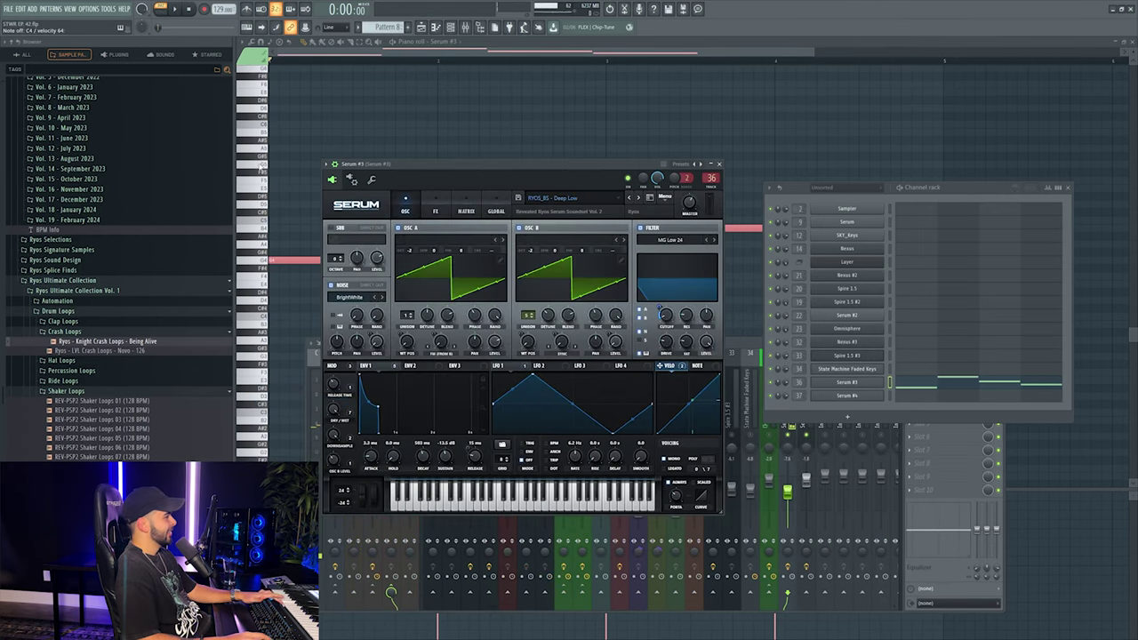
Audition the preceding Reese bass presets on Serum #3 during playback, stepping back to RYOS_BS - Reese Rusty.
key(space)
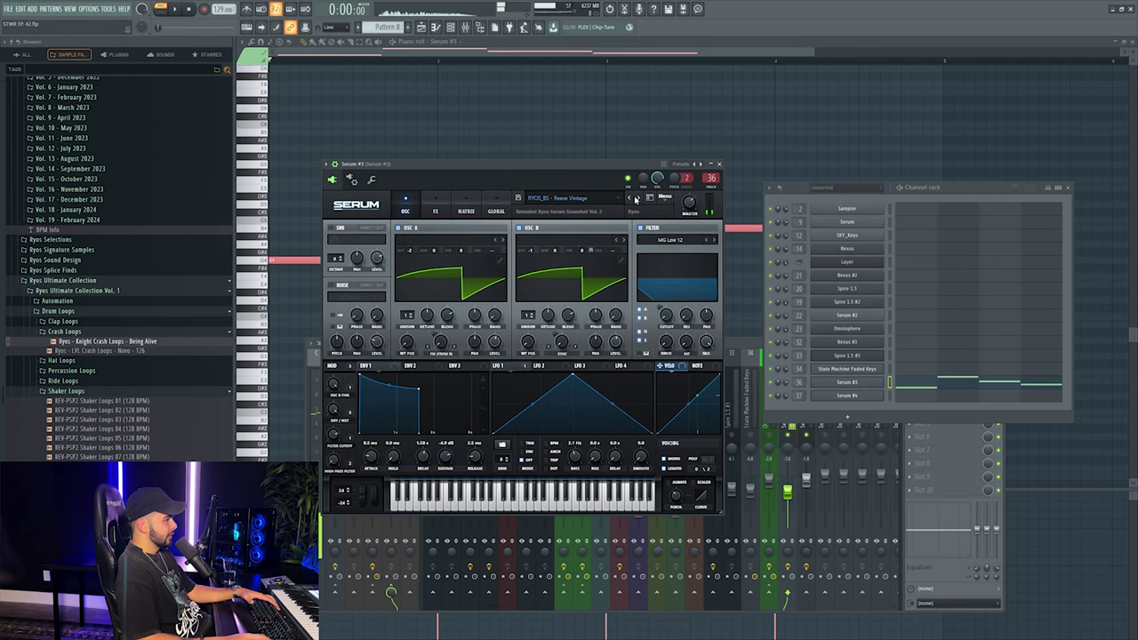
click(632, 199)
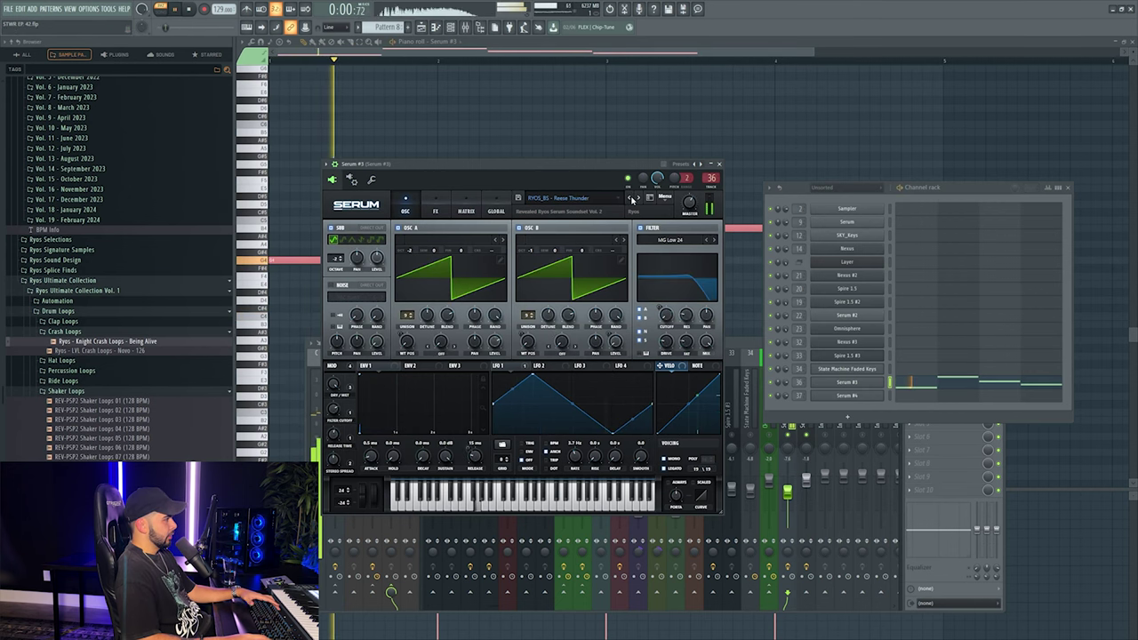
click(632, 199)
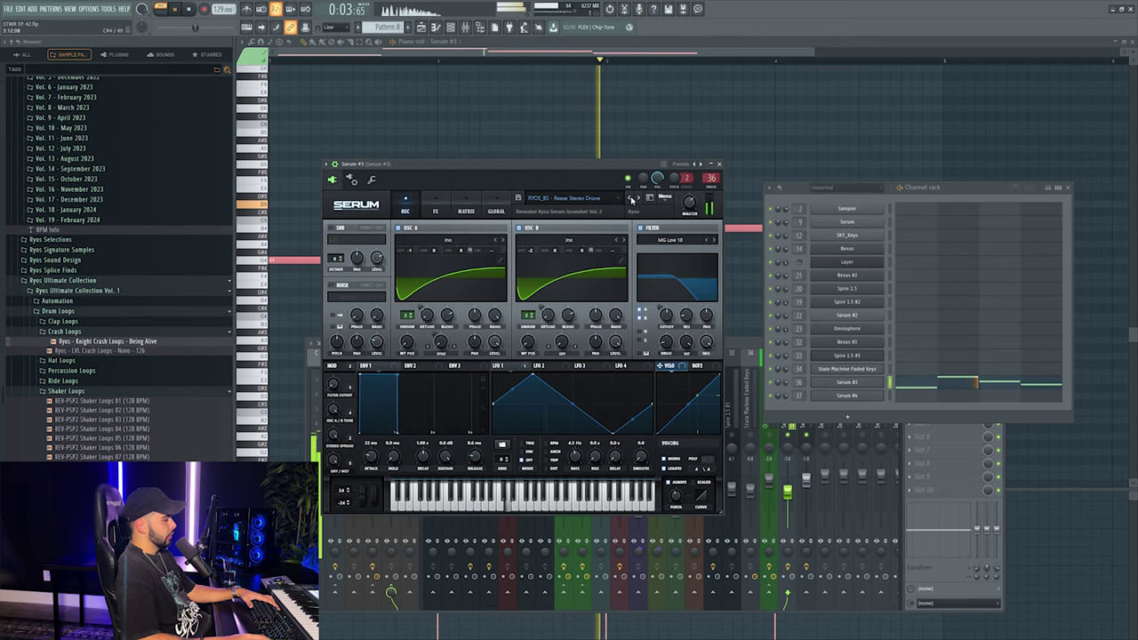
click(632, 198)
click(632, 199)
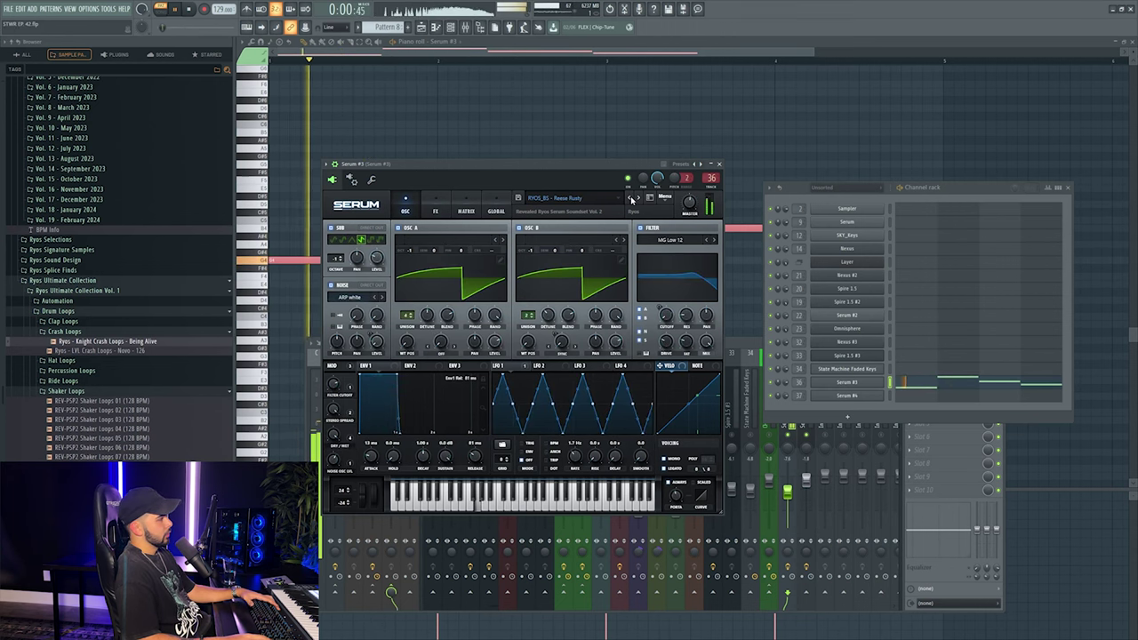
Audition the neighbouring Reese presets in Serum #3 and load RYOS_BS - Reese Melodic.
click(632, 199)
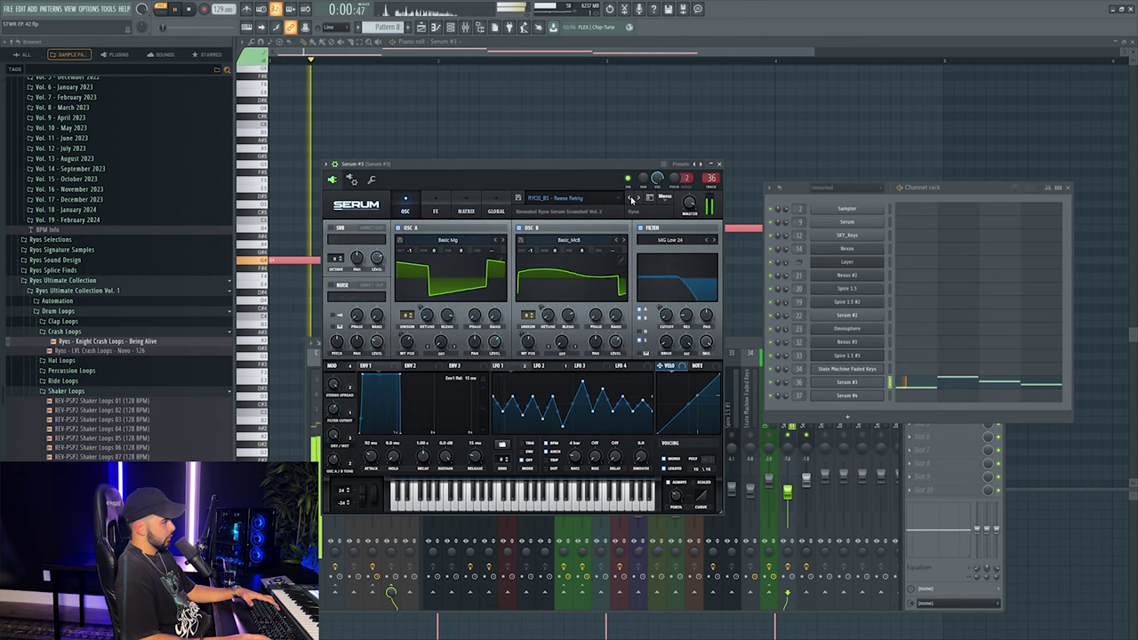
click(632, 198)
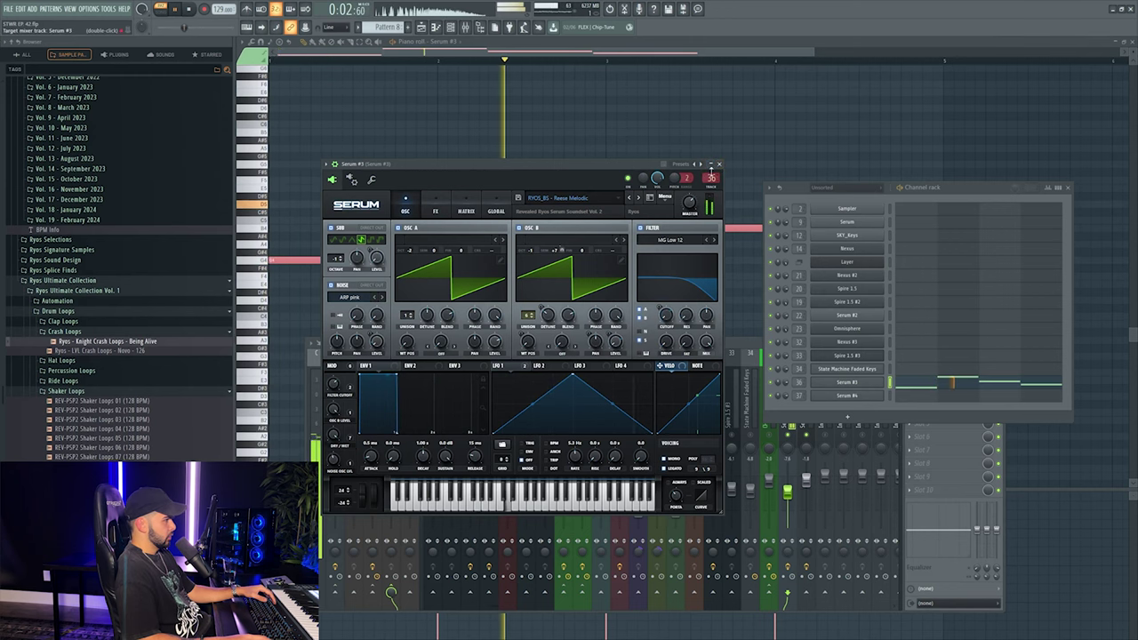
click(720, 166)
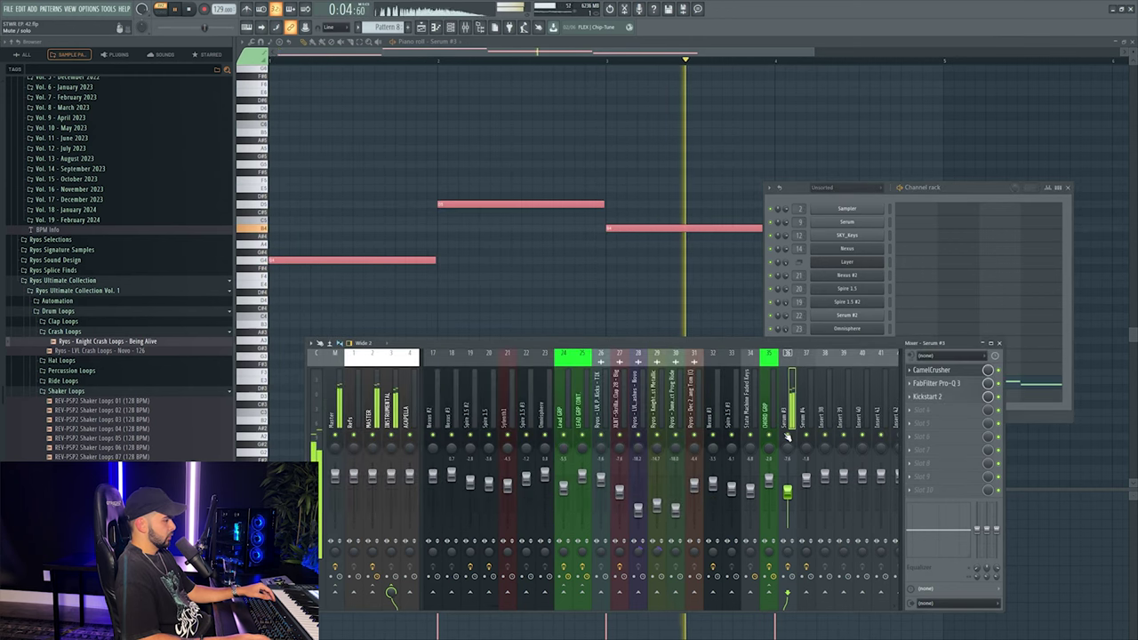
Lower the Serum #3 mixer track's volume against the playing drop and open its Kickstart 2 effect.
key(F9)
key(F5)
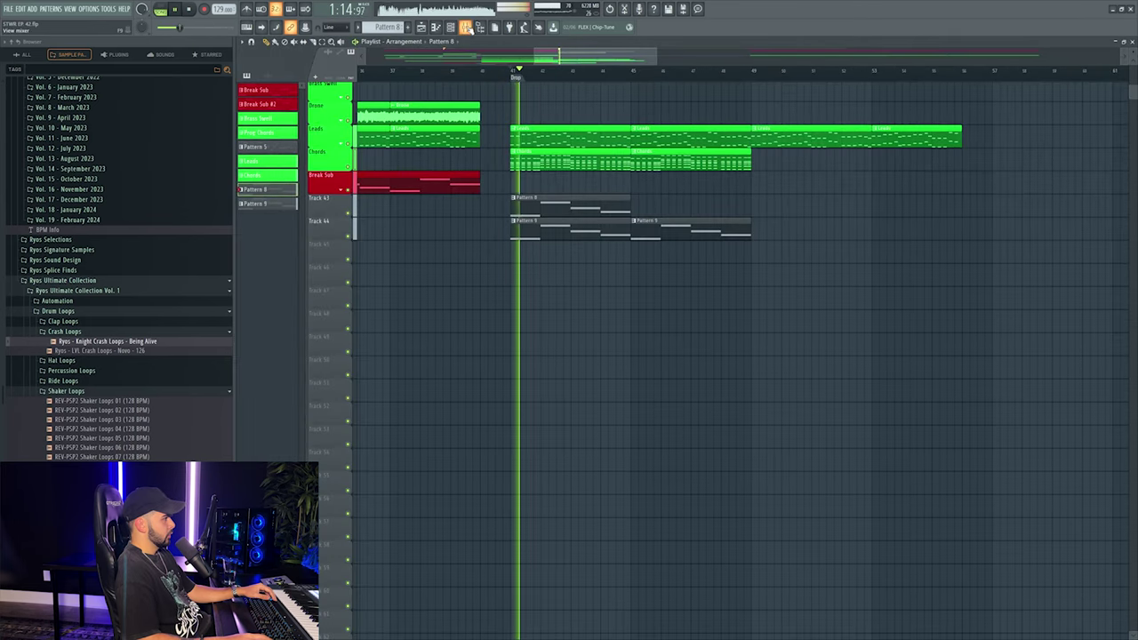
key(F9)
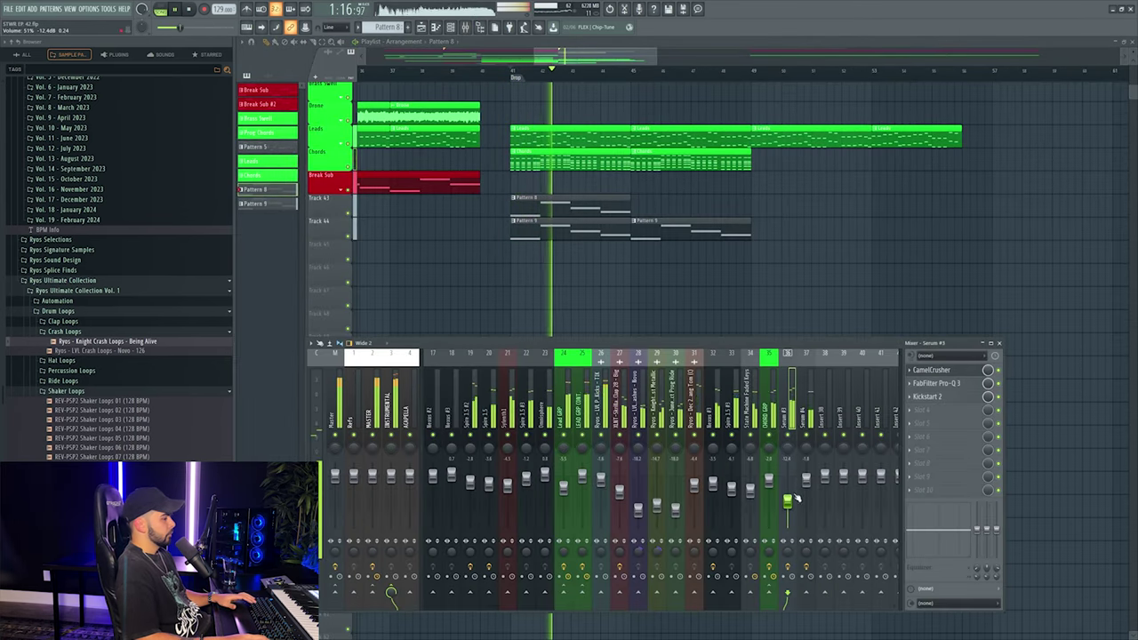
click(944, 396)
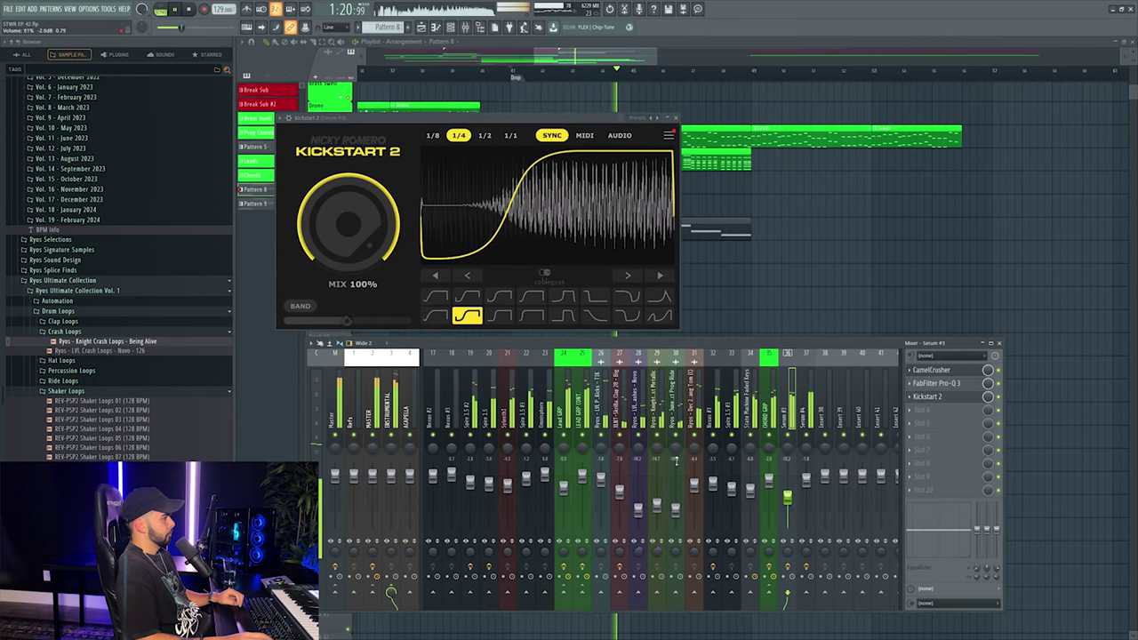
Reopen Serum #3, audition further Reese bass presets and load RYOS_BS - Reese Helix.
key(F6)
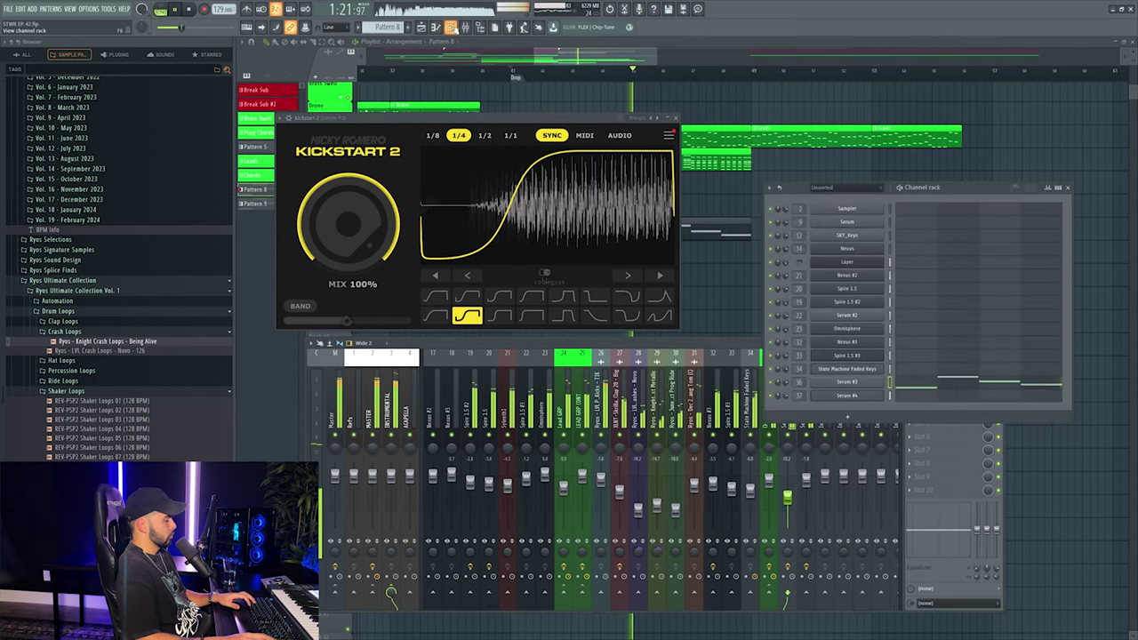
click(849, 383)
key(l)
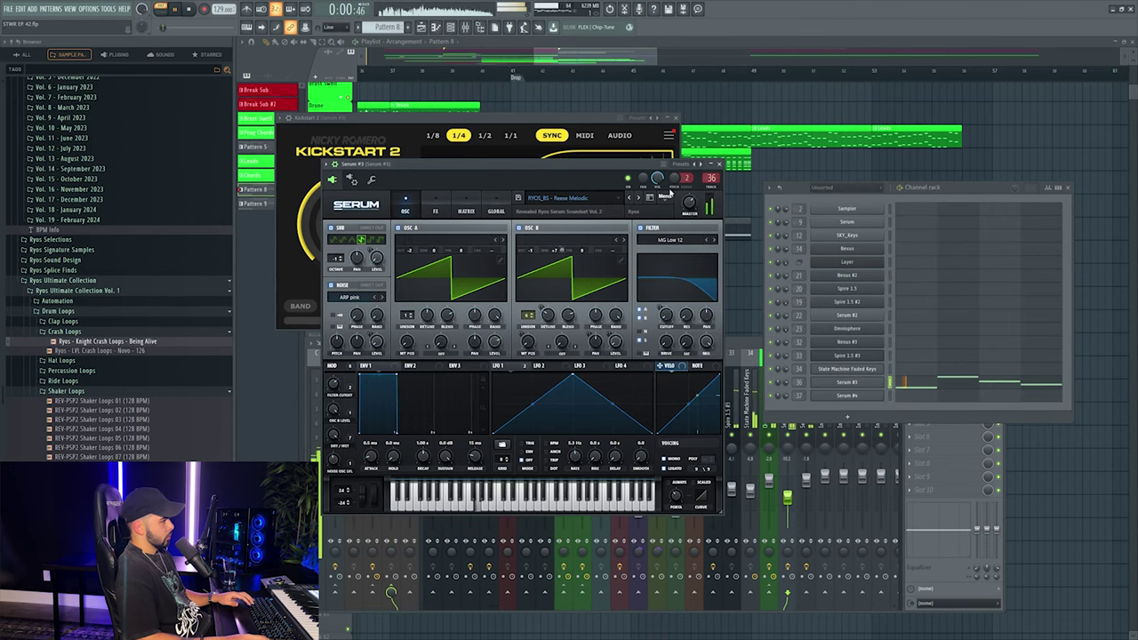
click(631, 199)
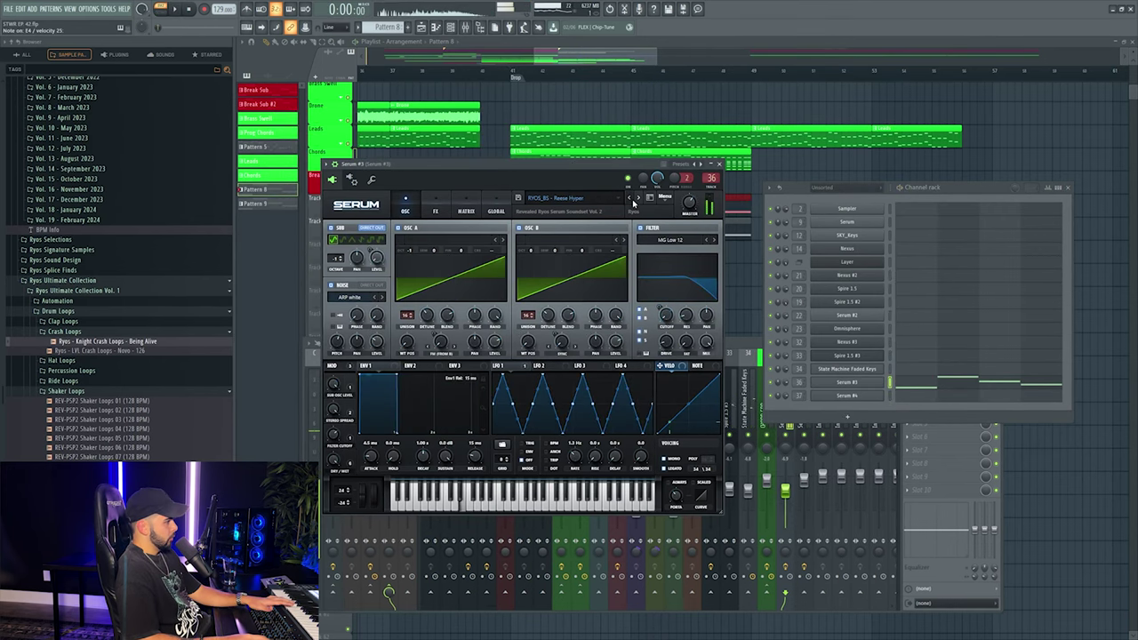
click(633, 199)
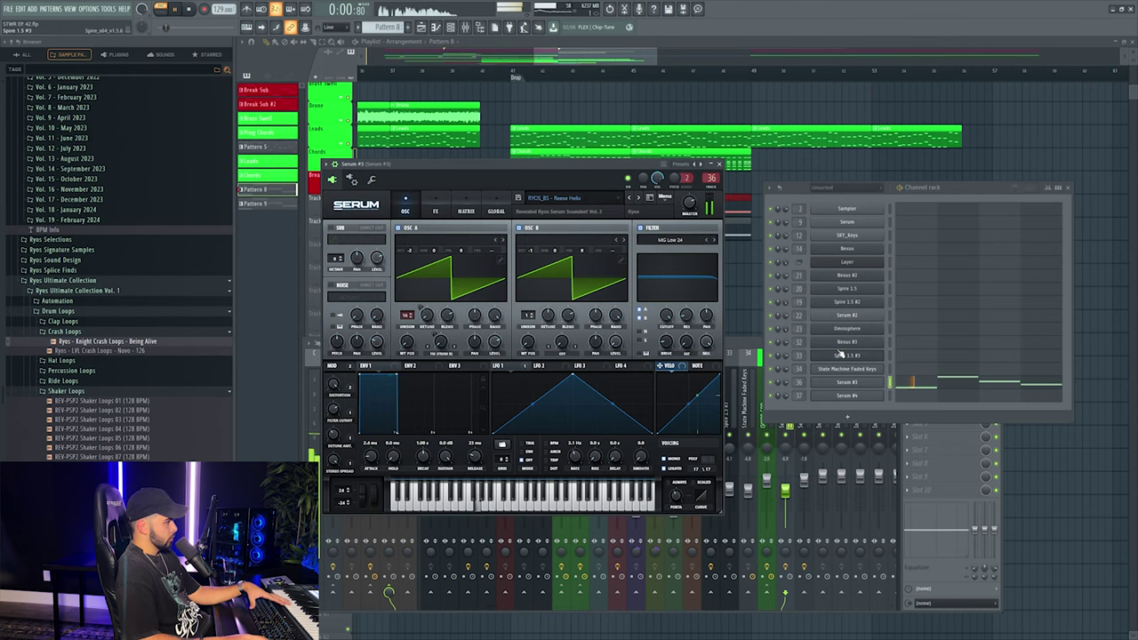
In Serum #3's FabFilter Pro-Q 3, move the bell cut to about 175 Hz at -4.3 dB and add another low-mid cut above it.
click(756, 345)
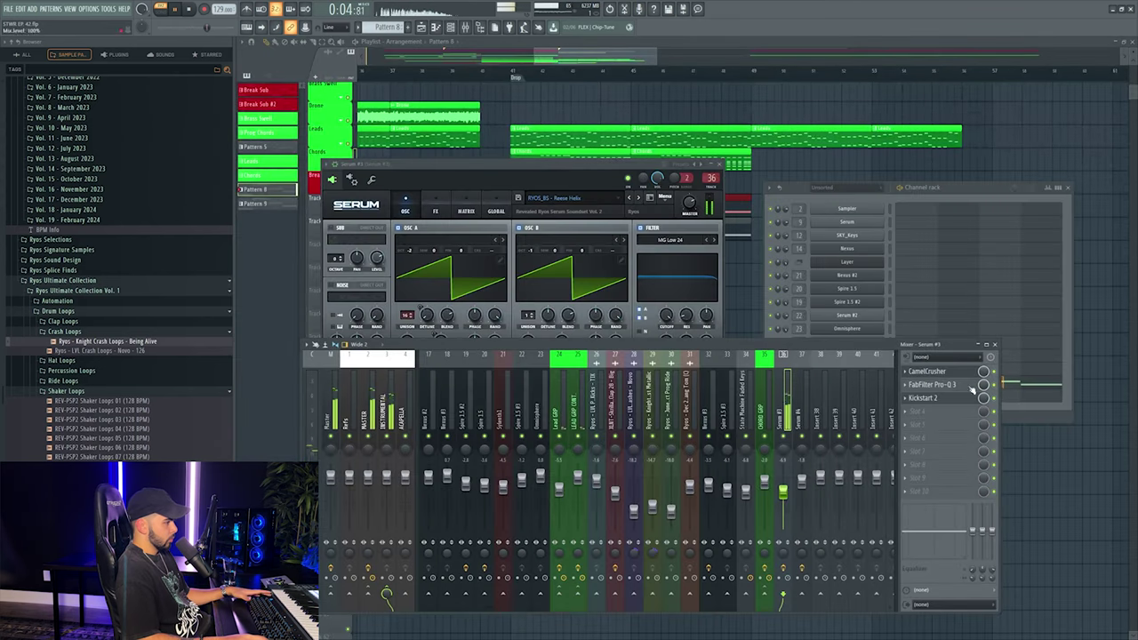
click(931, 384)
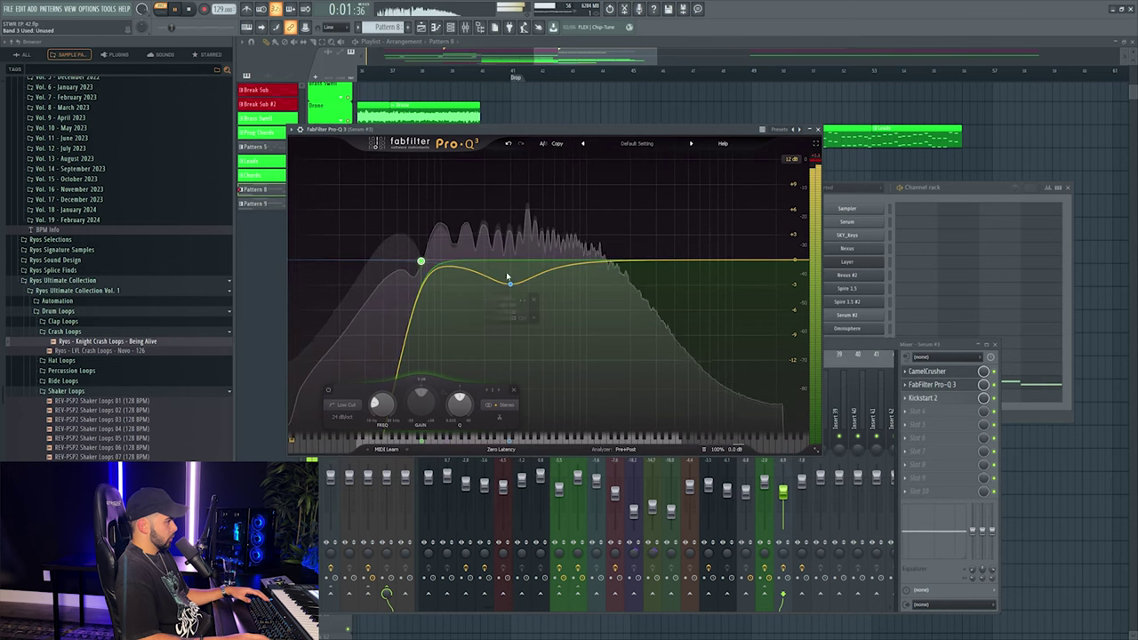
drag(509, 284, 477, 298)
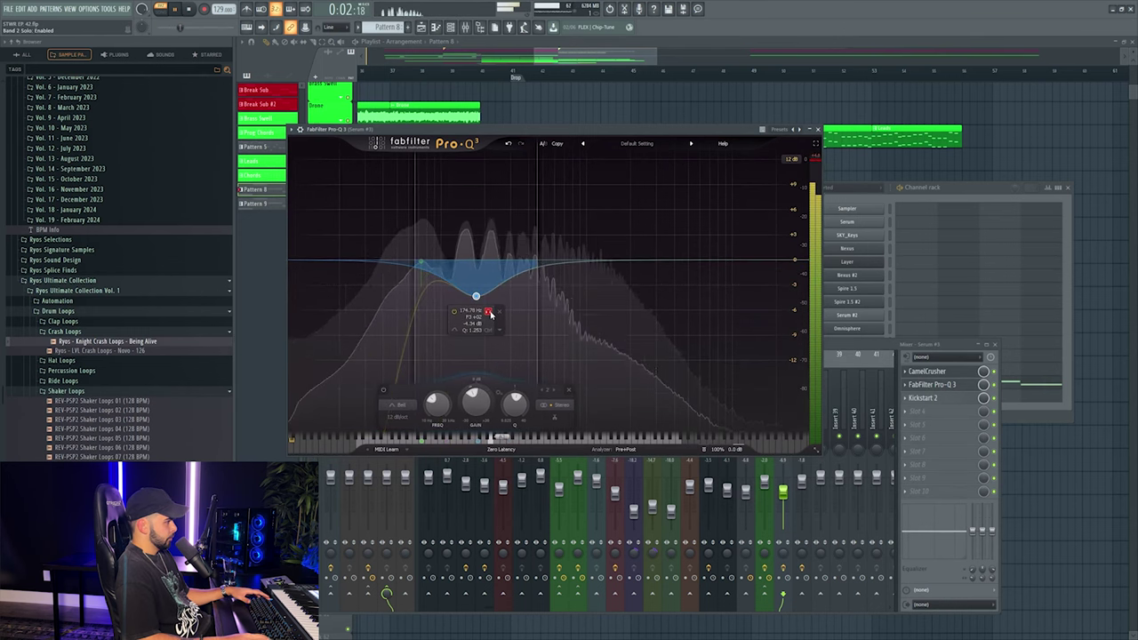
drag(589, 257, 477, 300)
Bypass the 175 Hz cut and repeat the Pattern 8 clip directly after the first one on Track 43 in the playlist.
click(383, 389)
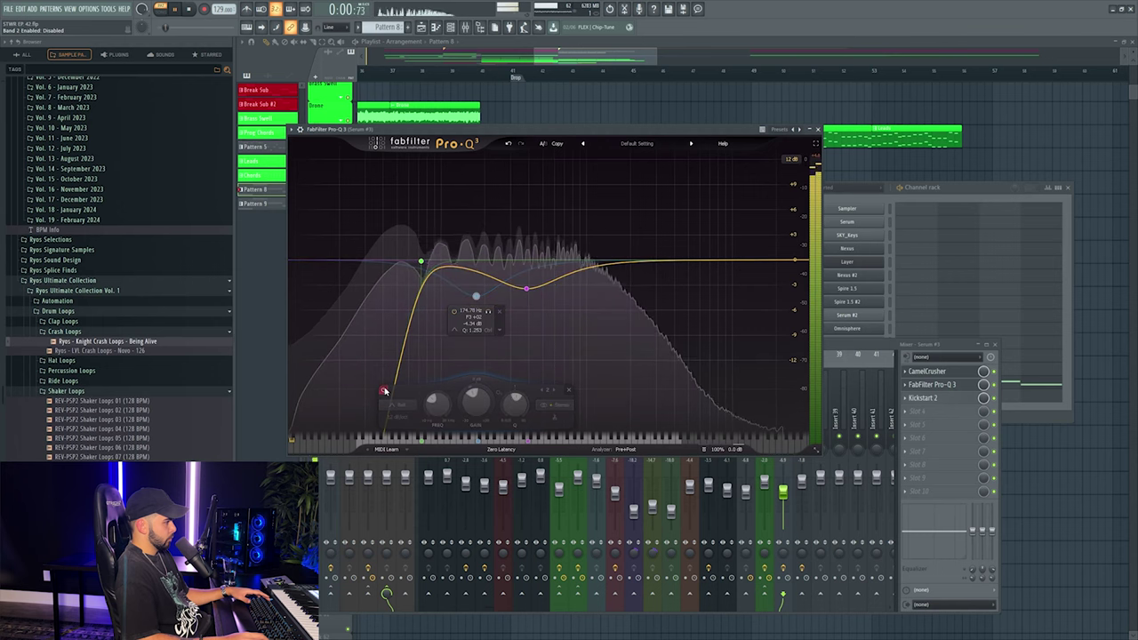
key(F12)
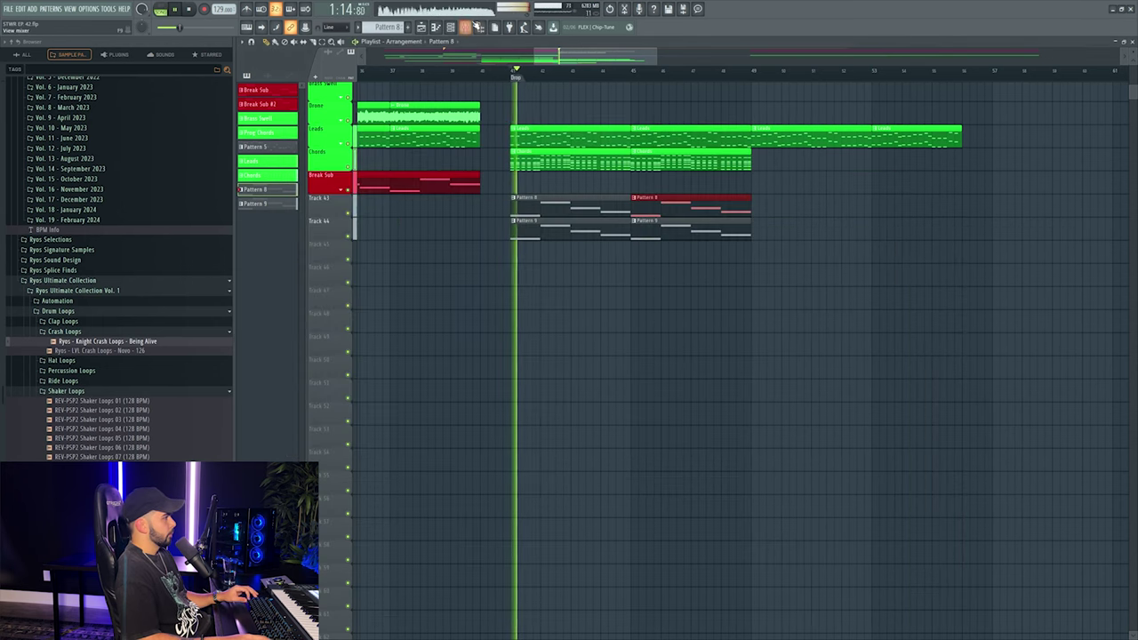
key(F9)
Reopen Serum #3's FabFilter Pro-Q 3 during the drop and re-enable the 175 Hz cut.
click(948, 384)
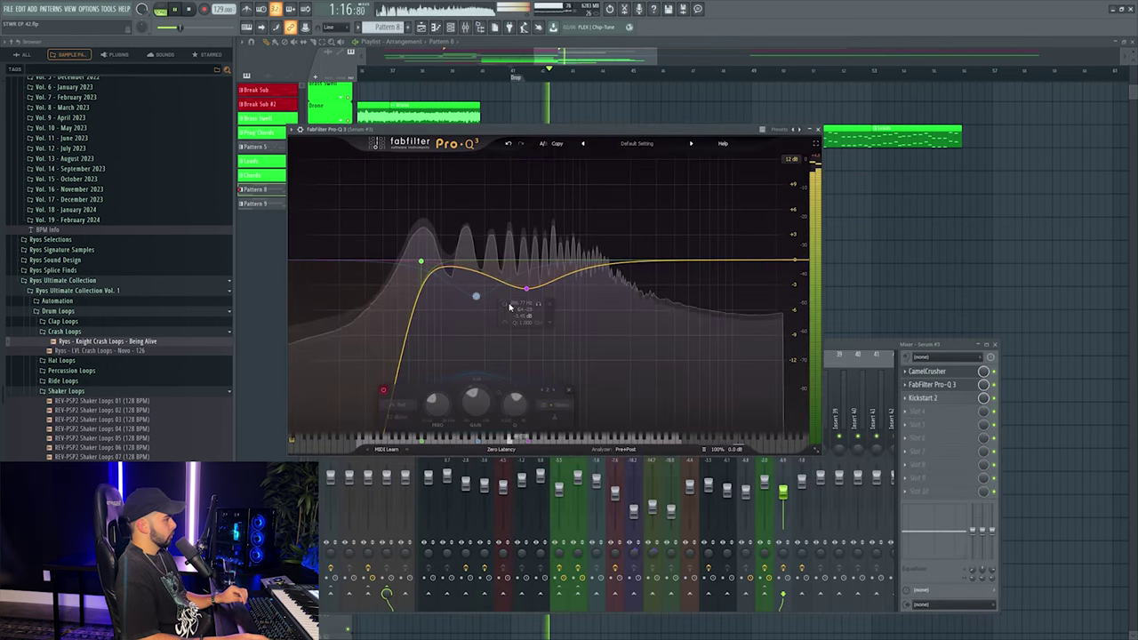
click(383, 390)
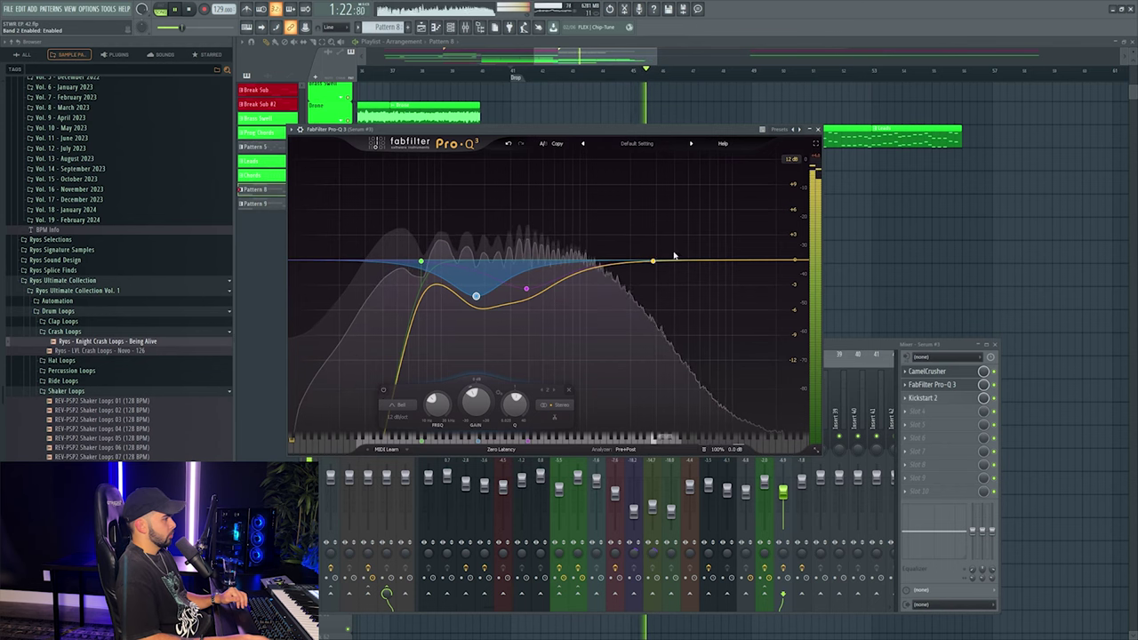
click(817, 130)
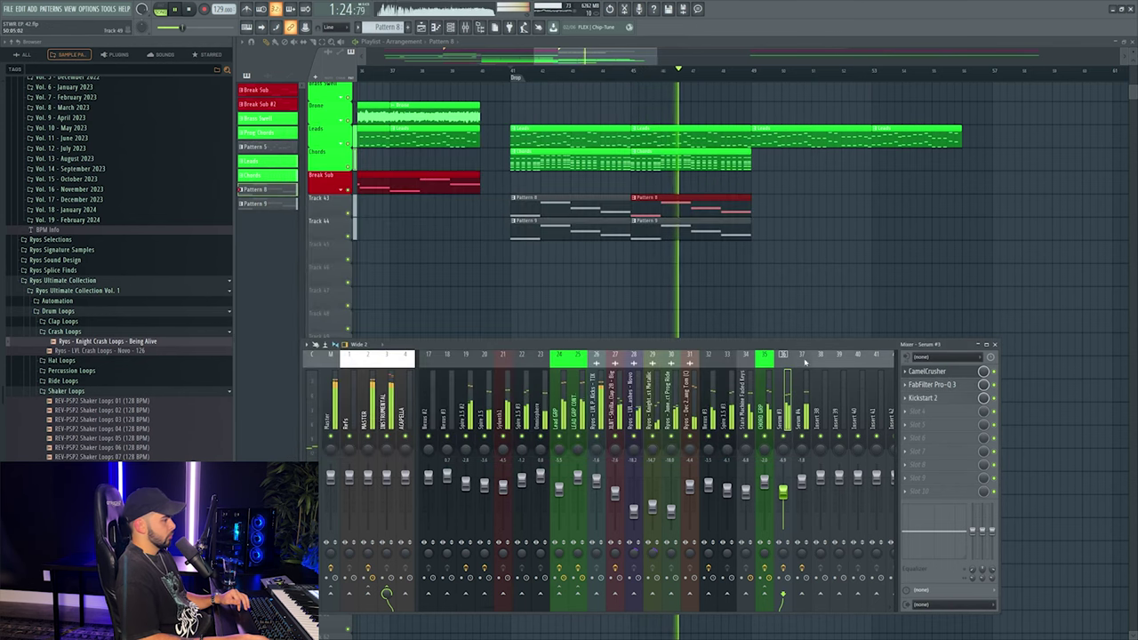
Stop playback, copy the Serum #4 notes from Pattern 9 and create a new empty pattern.
key(F9)
click(537, 219)
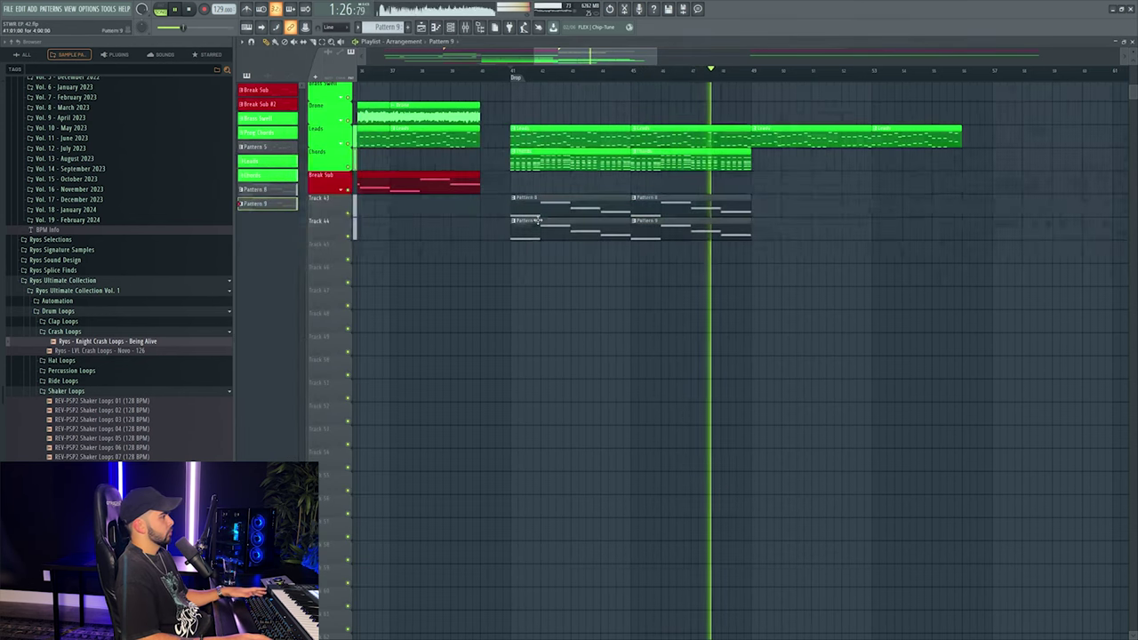
key(F6)
key(space)
right_click(849, 395)
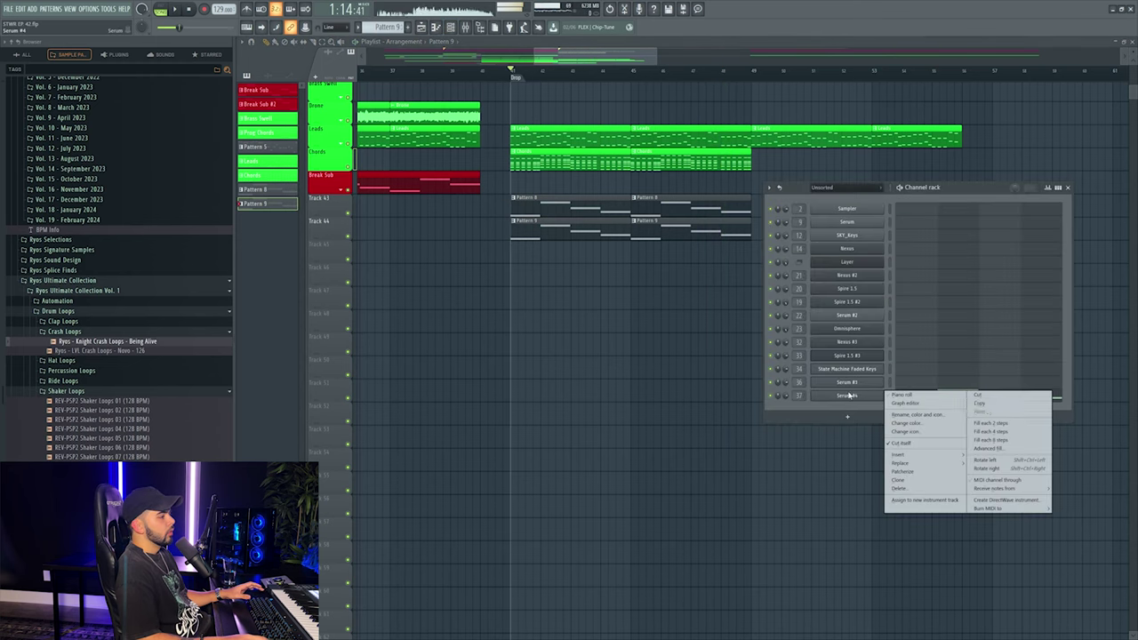
click(1011, 408)
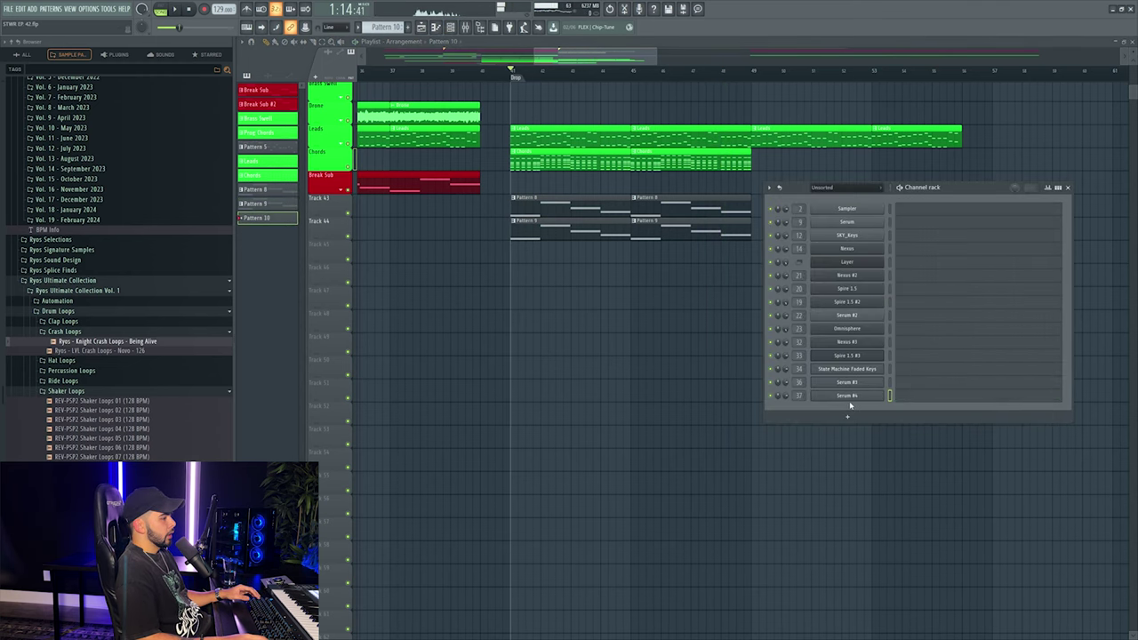
Add a new Nexus instrument channel and paste the copied bass notes into it.
click(851, 416)
click(877, 567)
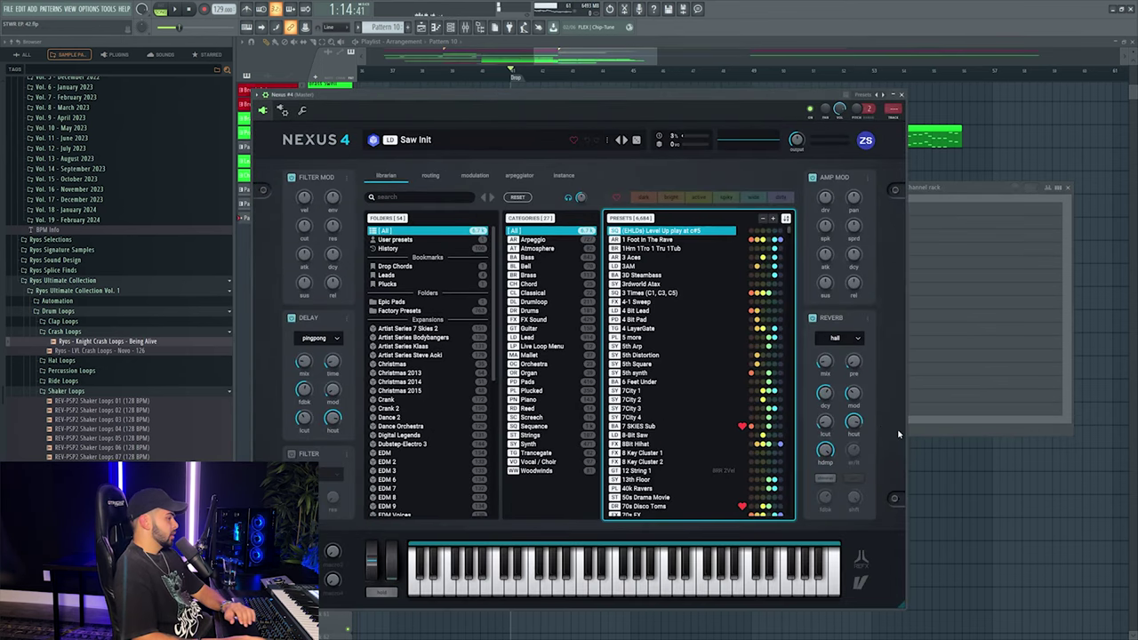
click(955, 425)
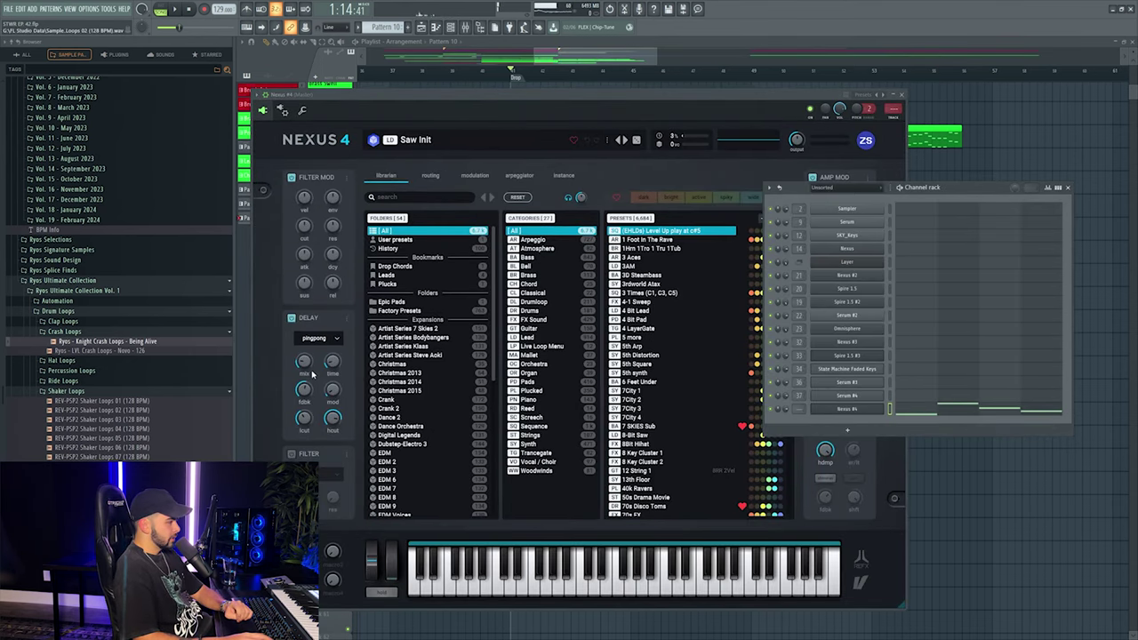
Load the Chugged Bass preset from the Guitars expansion's Bass category in Nexus and route the channel to mixer track 38.
scroll(429, 337, down, 2)
scroll(415, 396, up, 2)
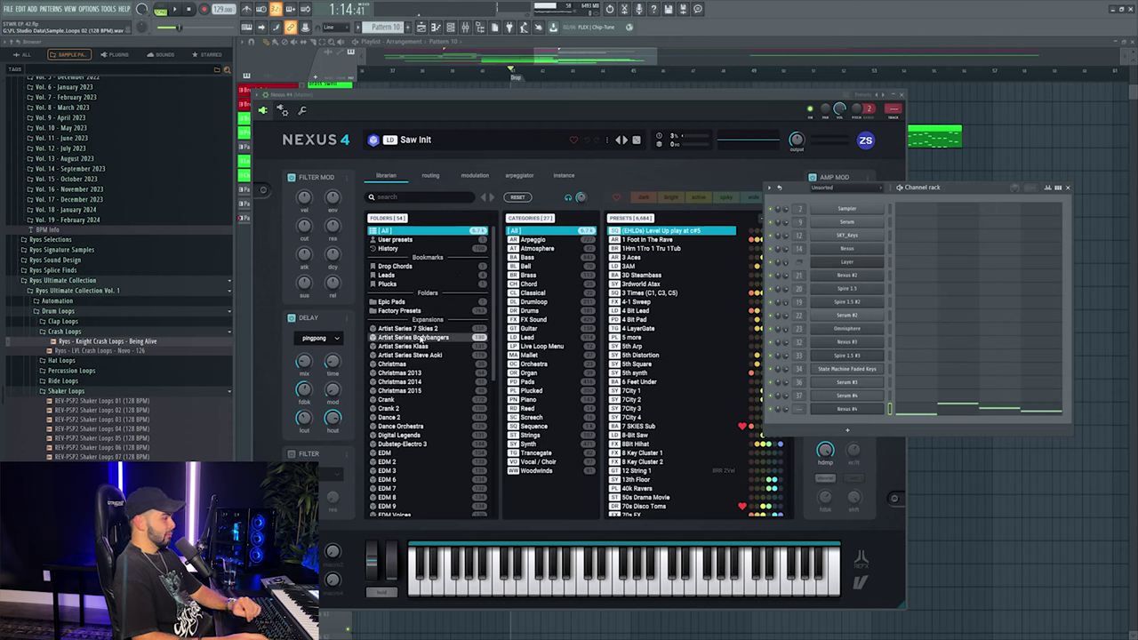
scroll(408, 383, down, 3)
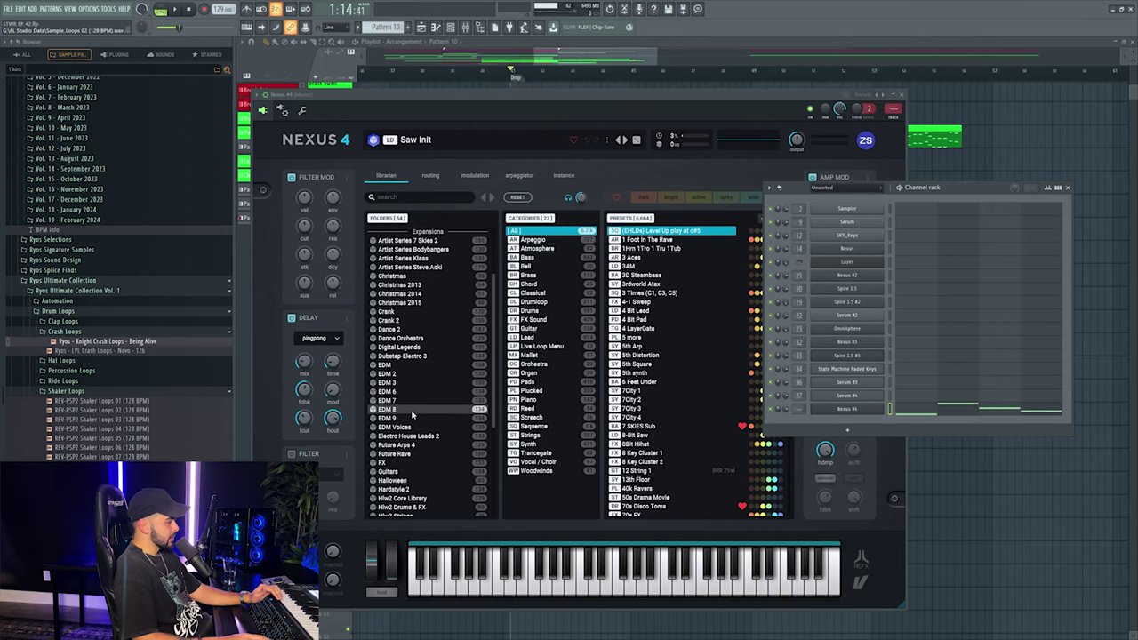
click(396, 471)
click(553, 250)
click(642, 231)
key(F9)
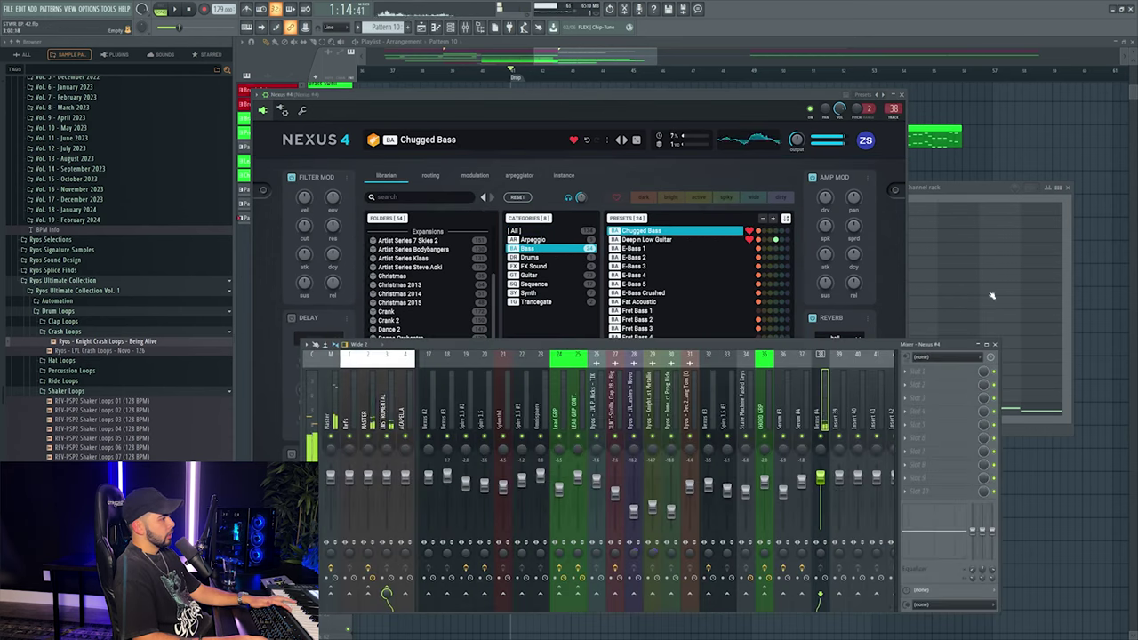
Chop the Nexus #4 notes into eight equal pieces per bar by raising the chopper's time multiplier.
click(958, 196)
click(933, 410)
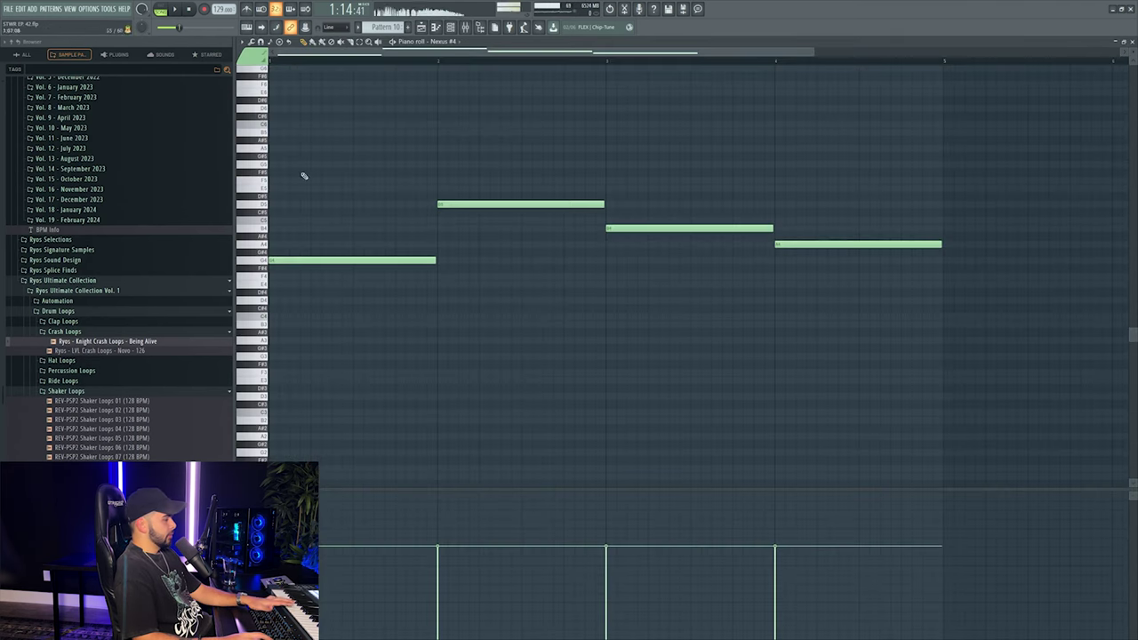
click(242, 43)
mouse_move(251, 70)
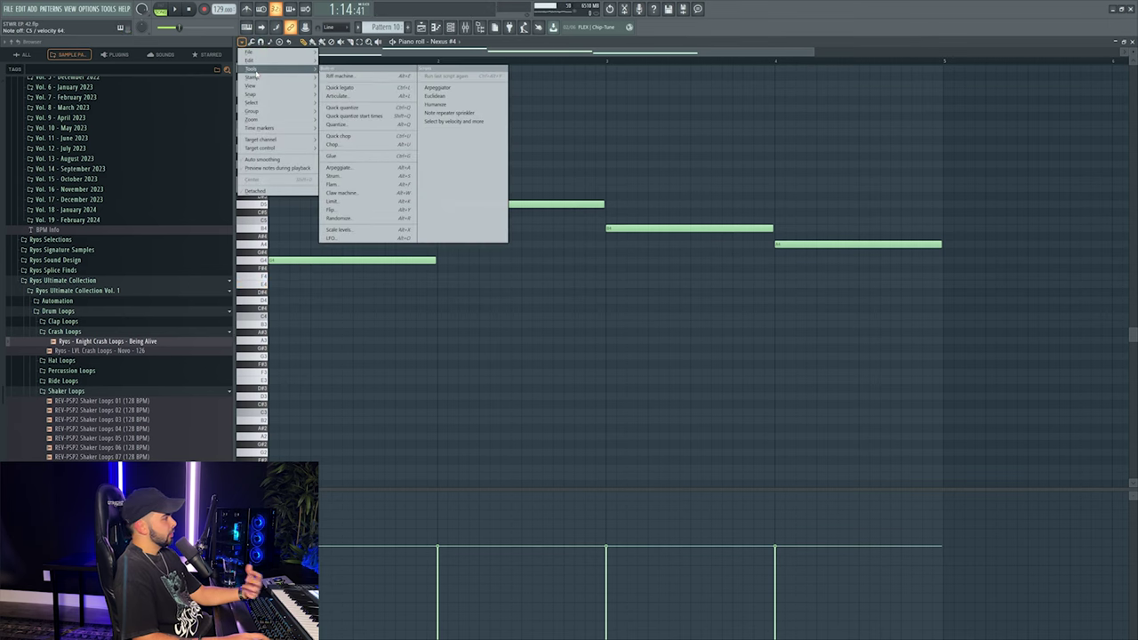
click(362, 145)
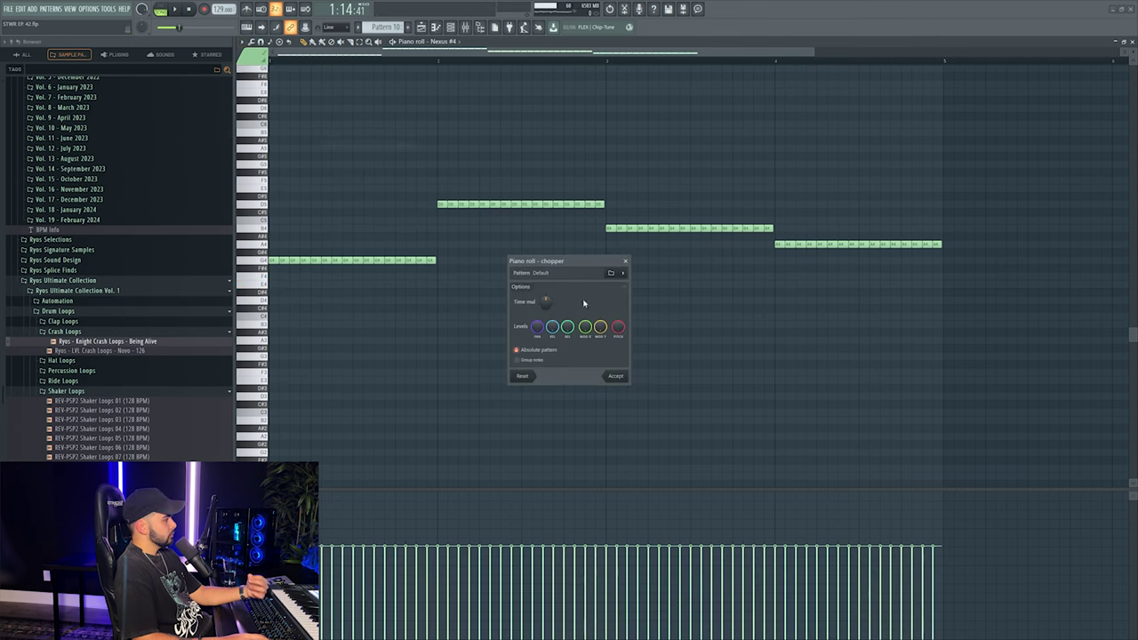
drag(548, 304, 549, 294)
click(614, 376)
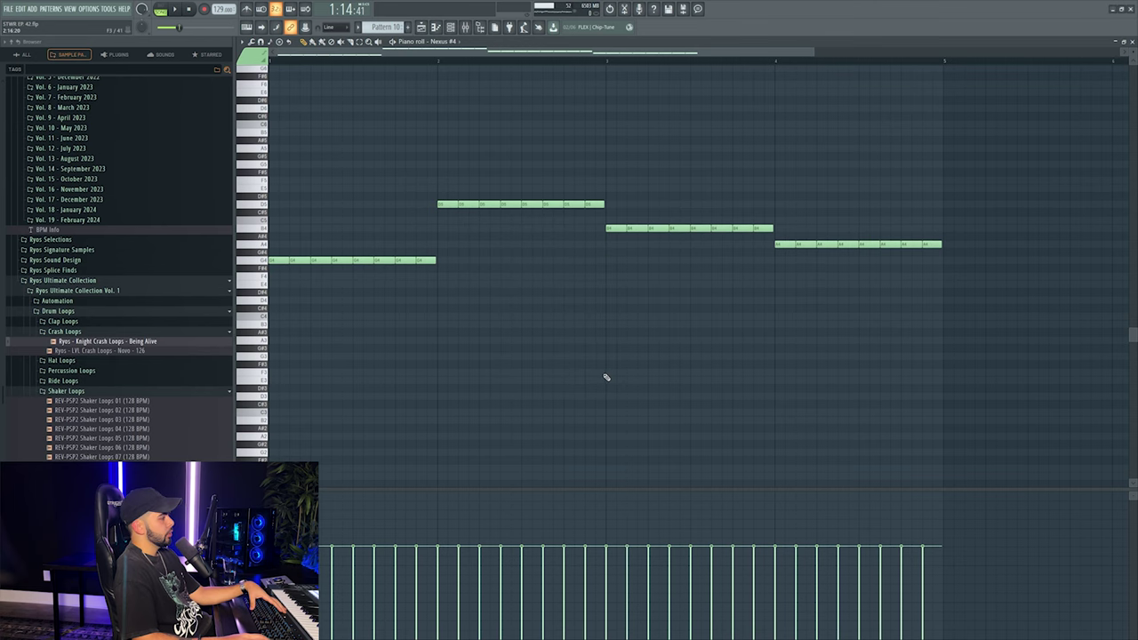
Play the chopped Nexus #4 bass pattern and reopen the instrument's Chugged Bass preset window.
key(space)
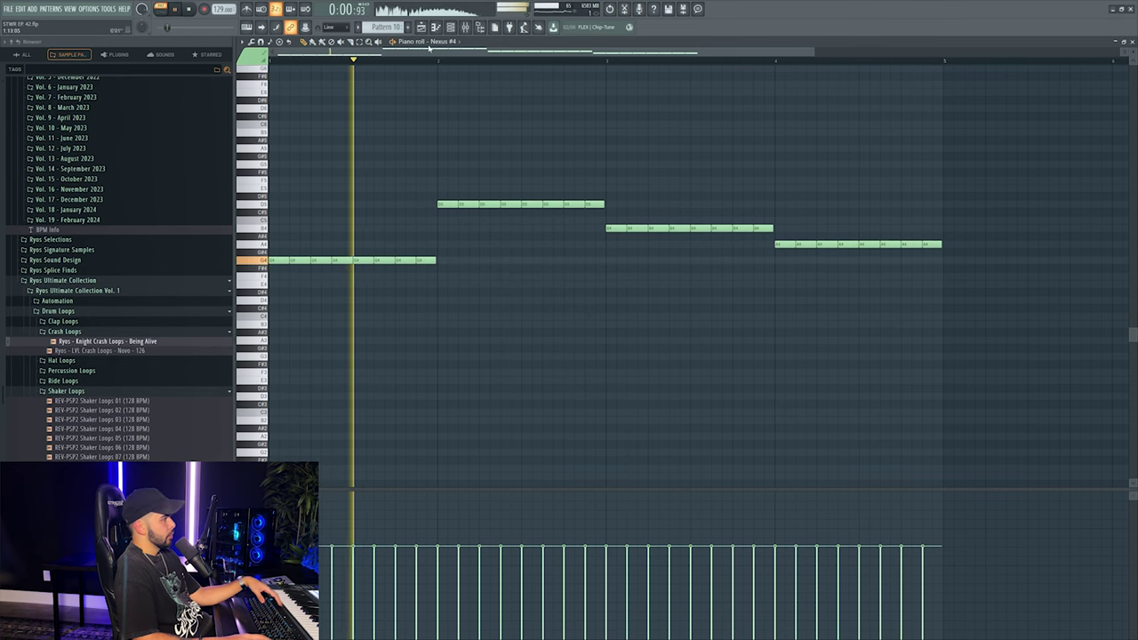
key(F9)
key(F6)
click(849, 342)
click(869, 409)
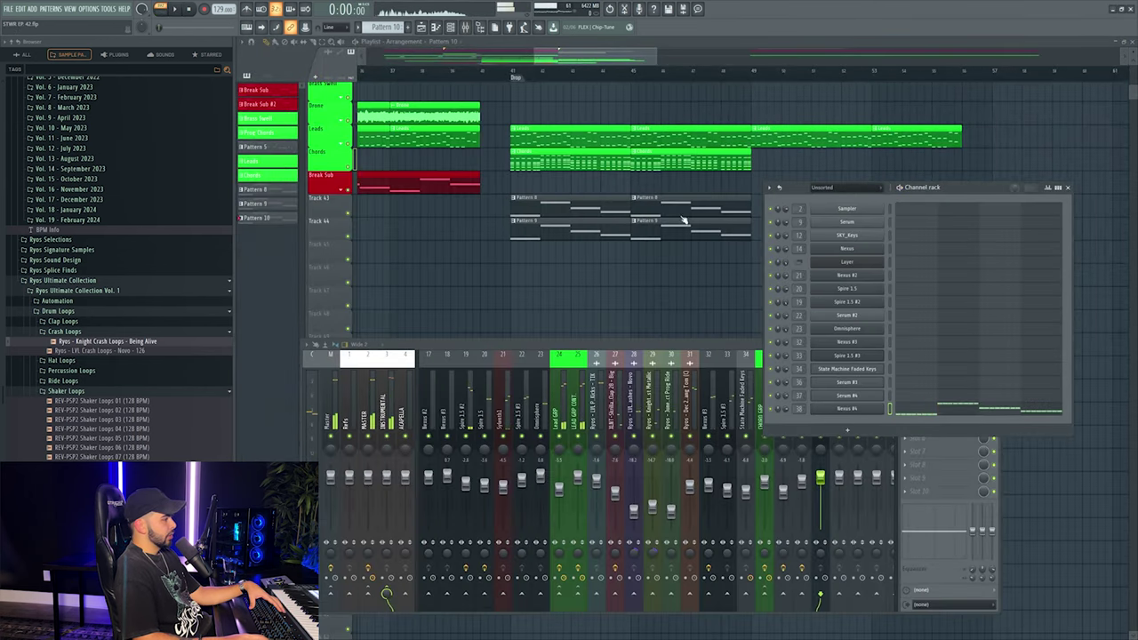
click(850, 411)
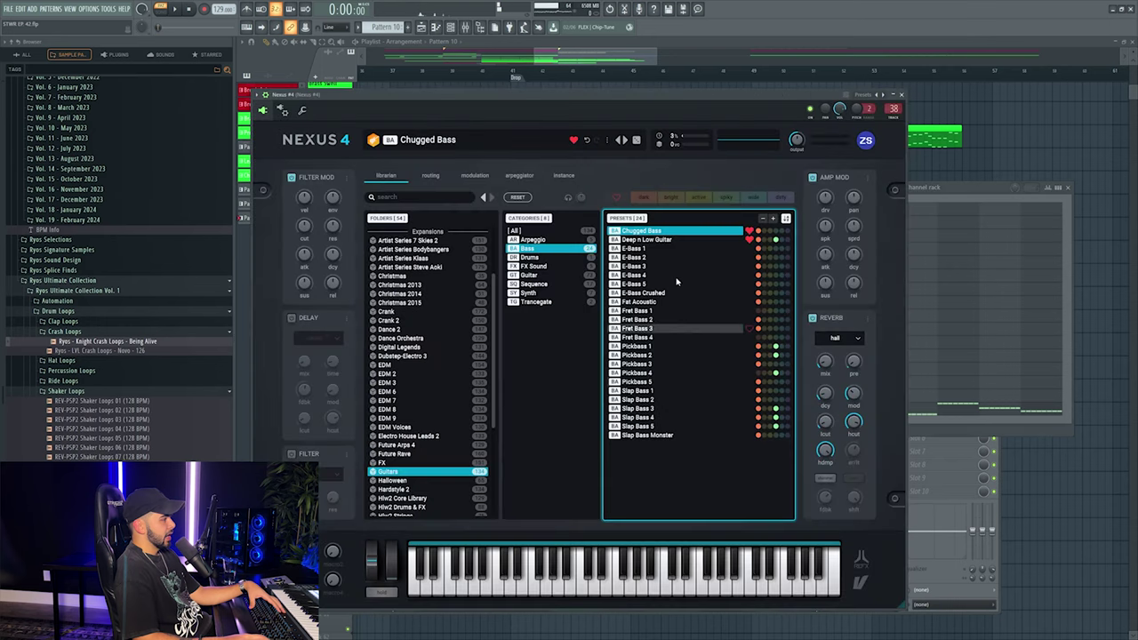
Add FabFilter Pro-Q 3 to the first effect slot of the Nexus #4 mixer track.
click(479, 28)
click(921, 367)
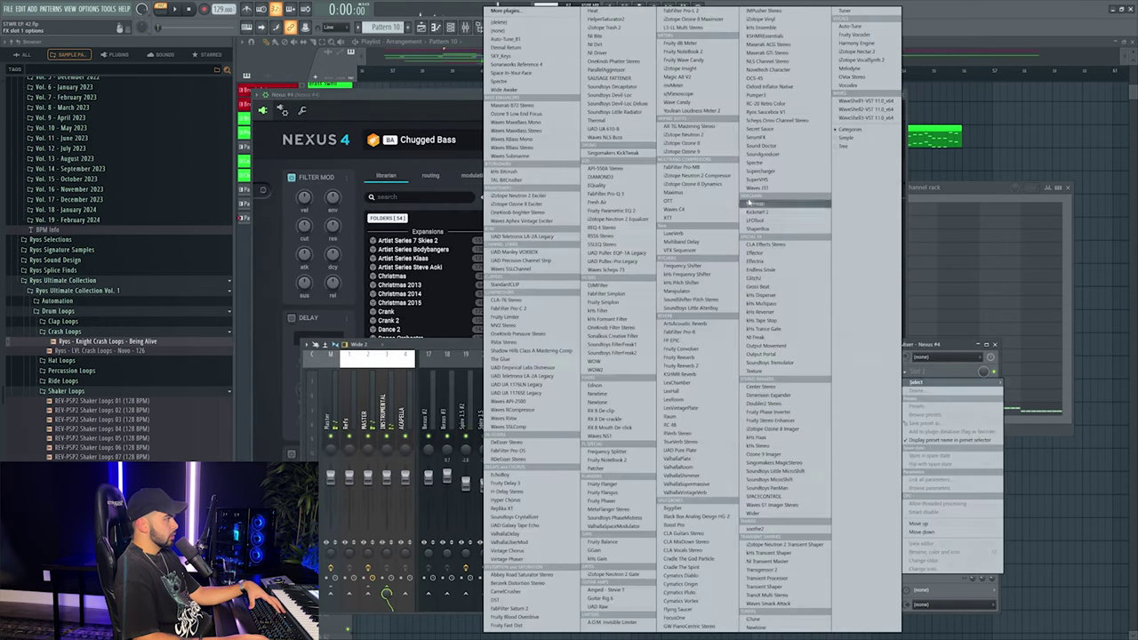
click(617, 190)
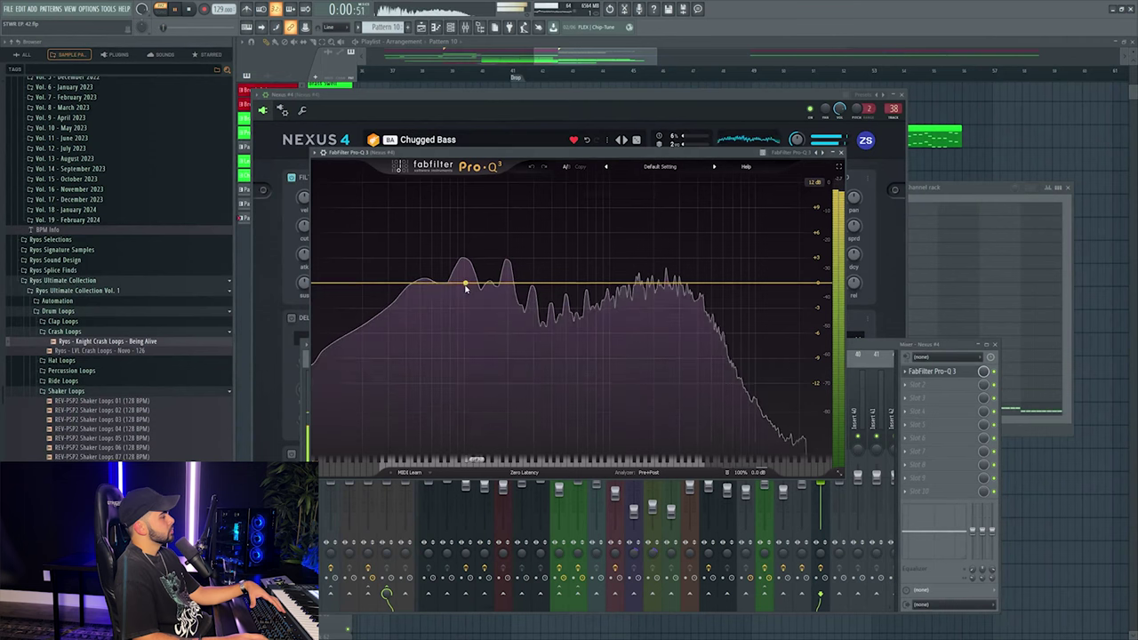
Apply a low cut to the Nexus #4 bass in Pro-Q 3 and add Kickstart 2 to its second effect slot.
double_click(462, 293)
click(383, 428)
click(386, 362)
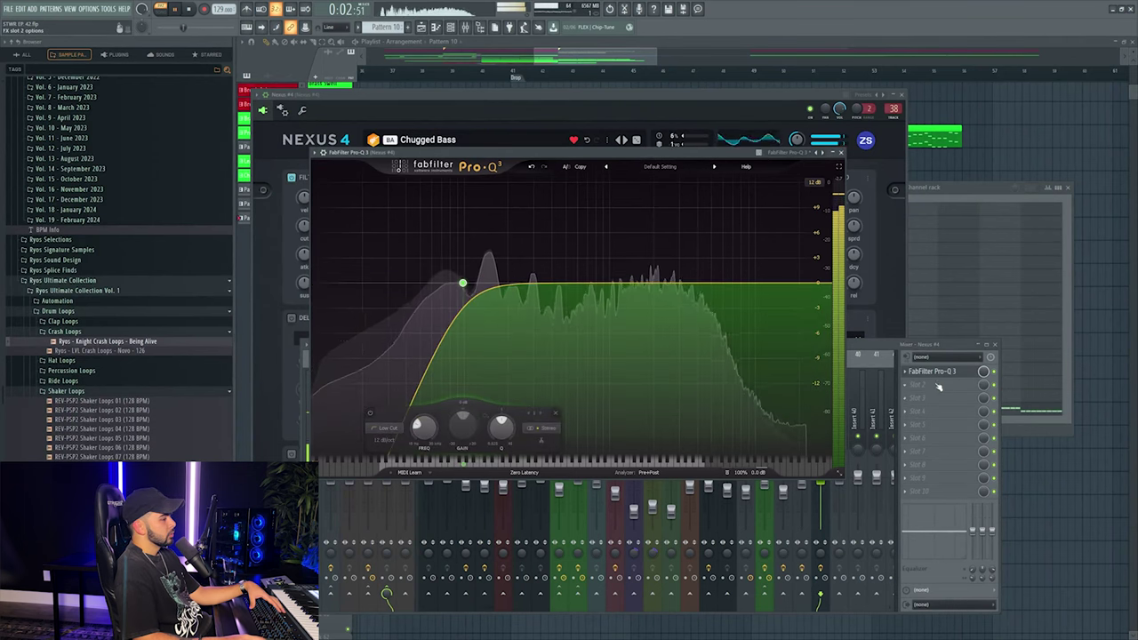
click(921, 384)
click(758, 212)
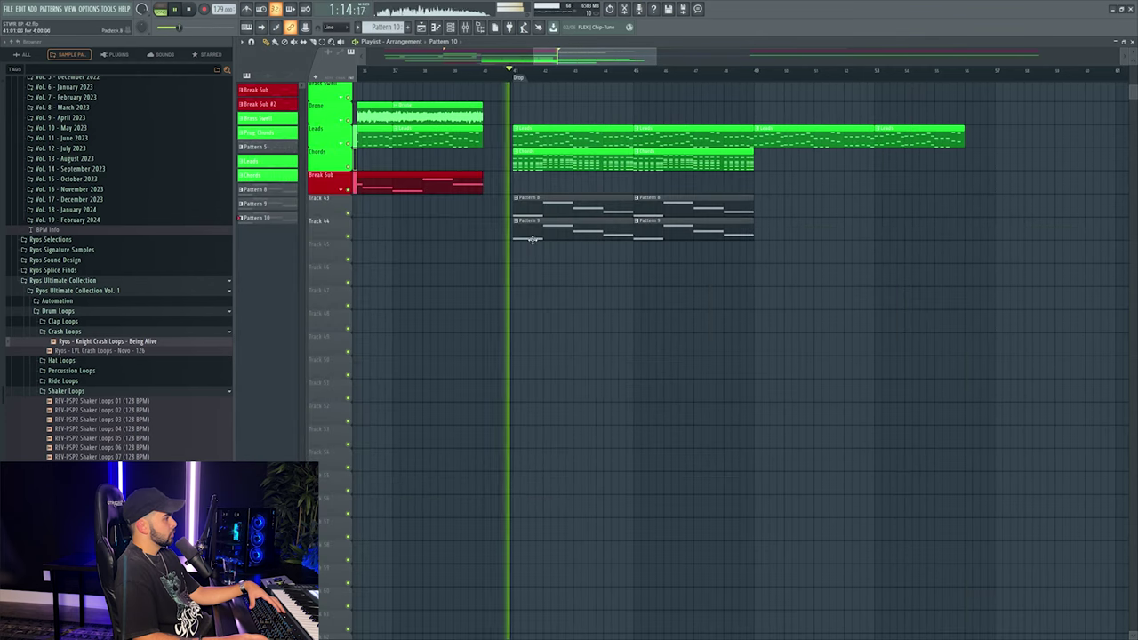
Place two consecutive Pattern 10 clips at the drop on Track 45 and slightly lower the Nexus #4 mixer fader.
drag(551, 258, 671, 257)
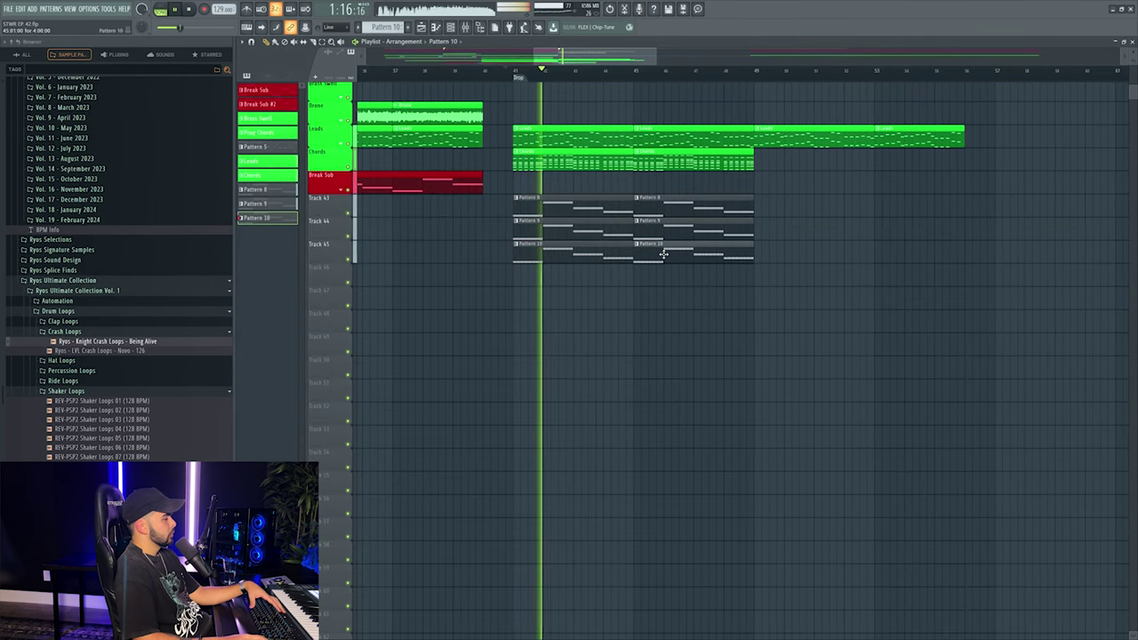
click(463, 28)
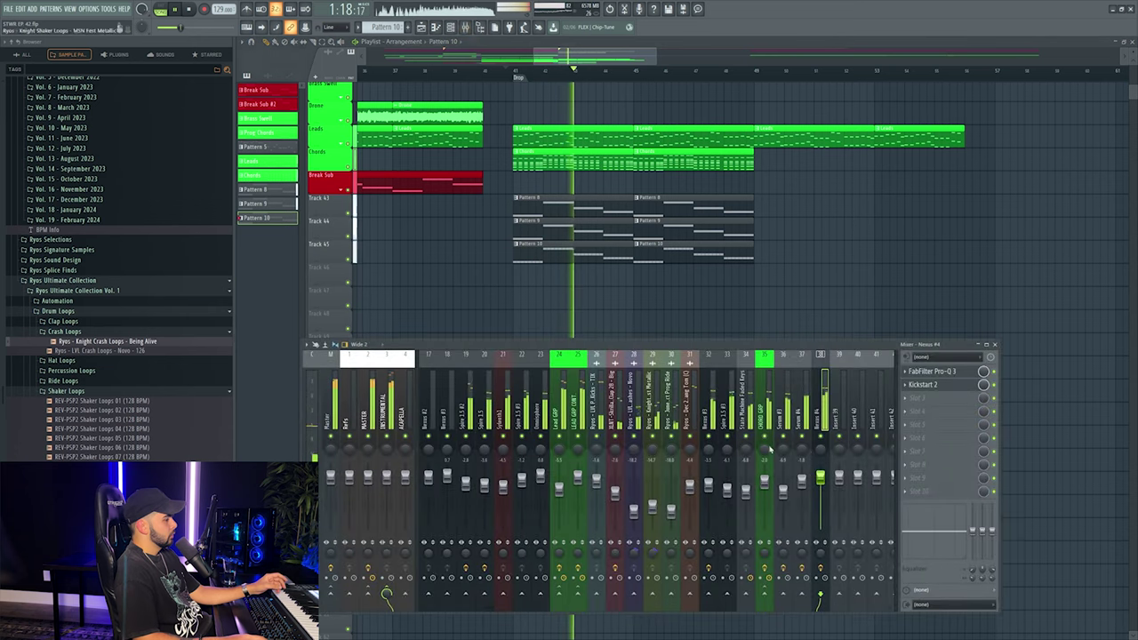
drag(820, 477, 820, 484)
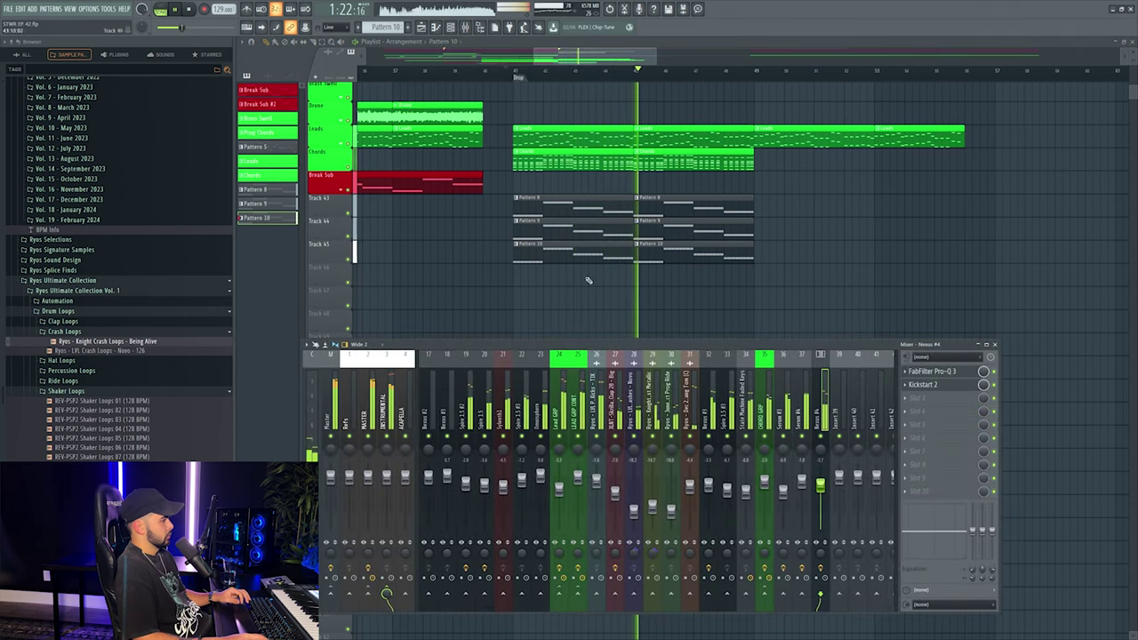
Create Pattern 11 with a new Serum channel, carrying over the four one-bar bass notes from the existing bass layers.
double_click(544, 204)
key(F7)
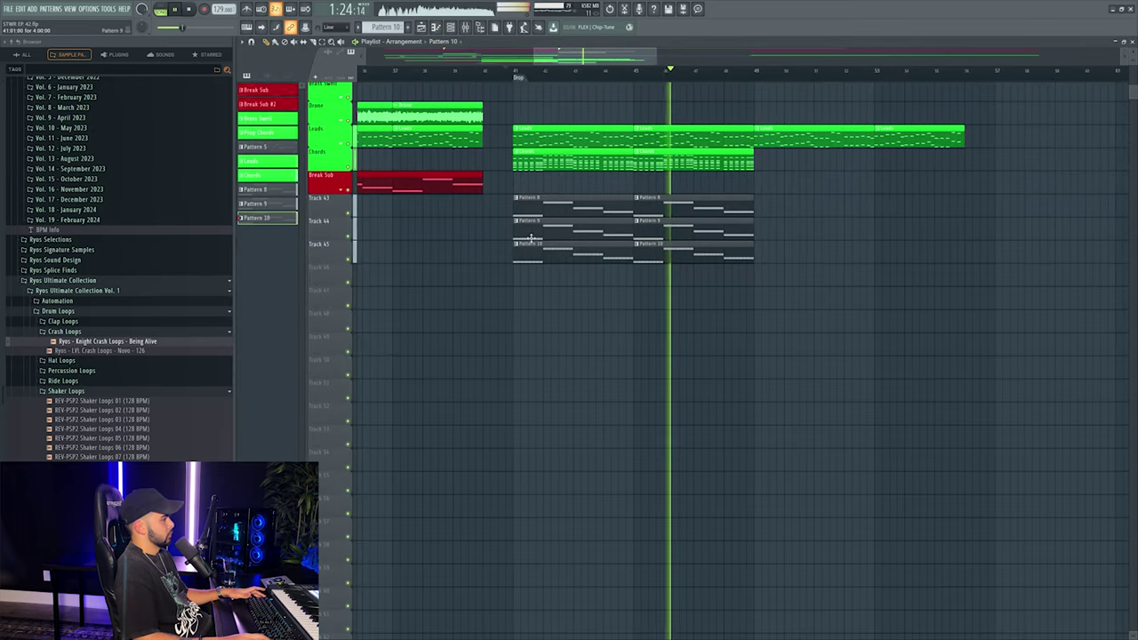
double_click(514, 172)
key(F6)
right_click(889, 393)
click(980, 403)
key(KP_Add)
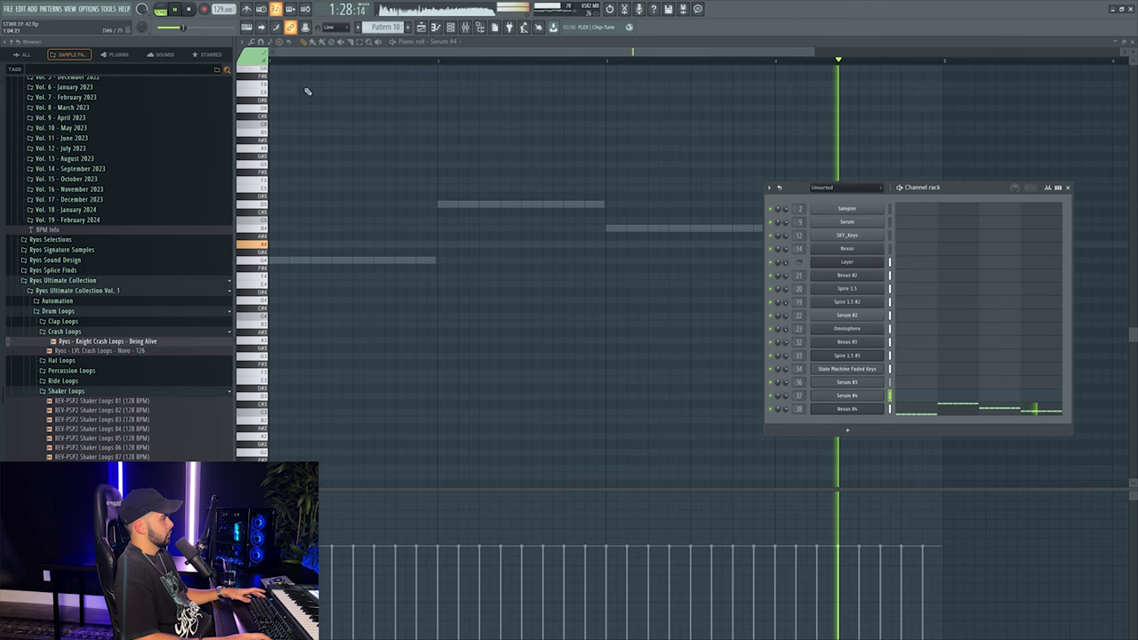
click(847, 430)
click(853, 498)
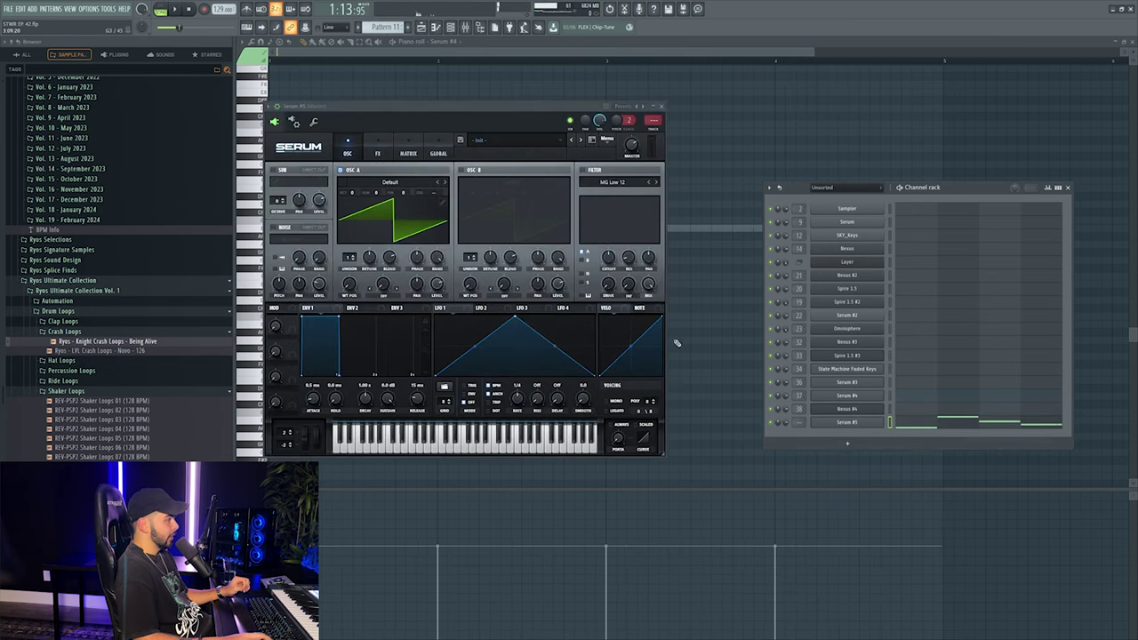
Route Serum #5 to mixer track 39 and load RYOS_BS - Simple Gritty 1 from Revealed Ryos Serum Soundset Vol. 1.
click(654, 131)
click(503, 139)
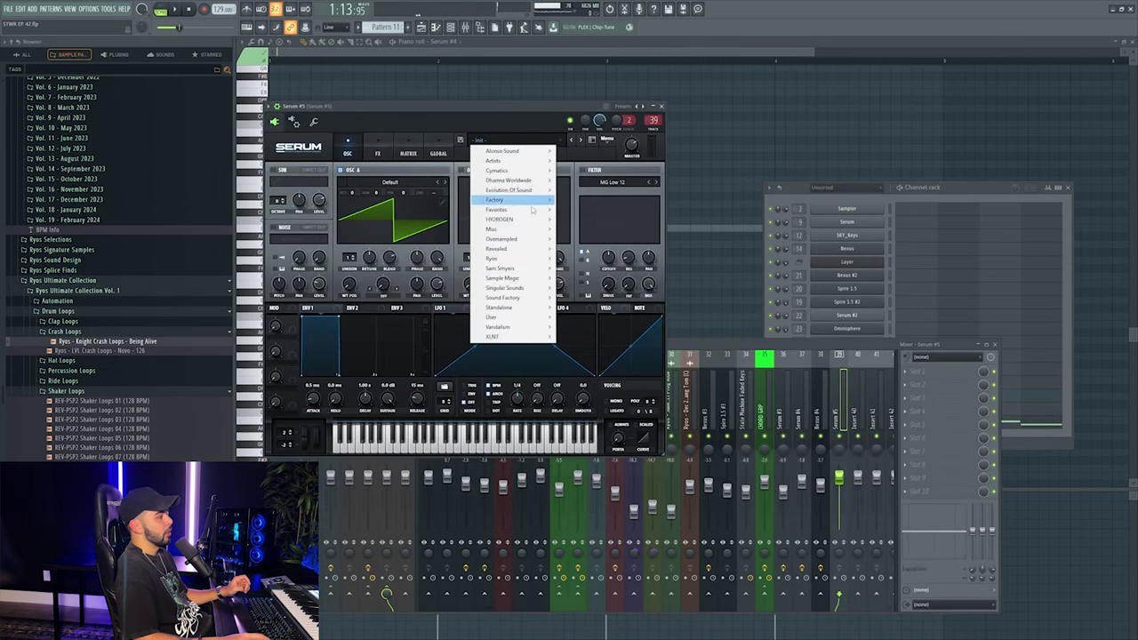
mouse_move(613, 267)
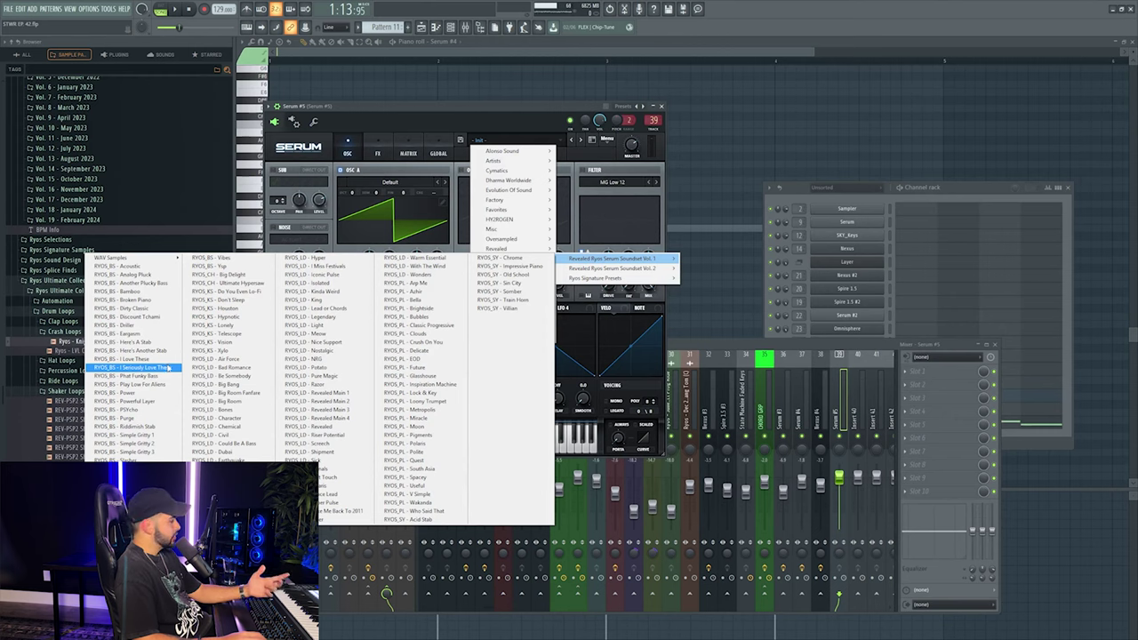
click(176, 435)
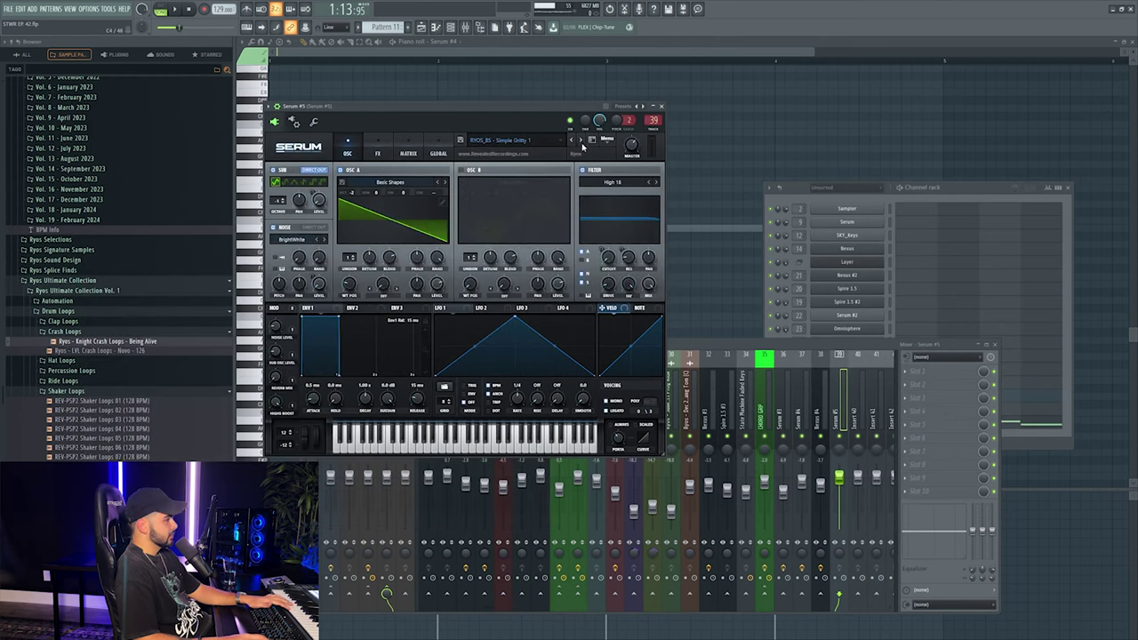
Switch Serum #5 to the RYOS_BS - Simple Gritty 2 preset and slightly lower its mixer fader.
click(582, 142)
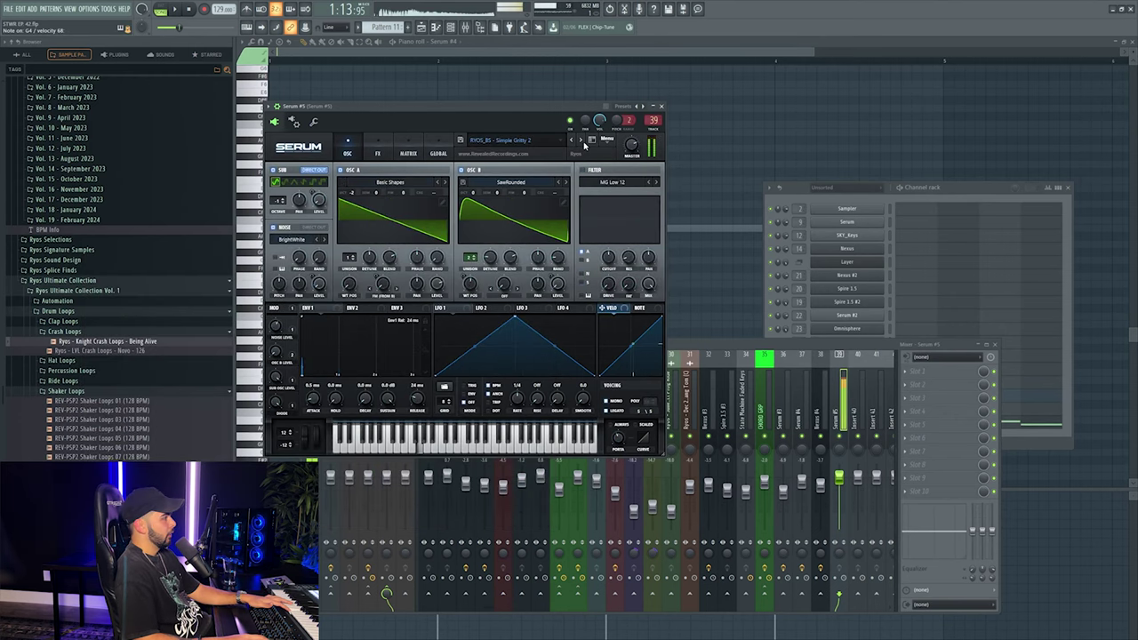
click(581, 141)
click(570, 140)
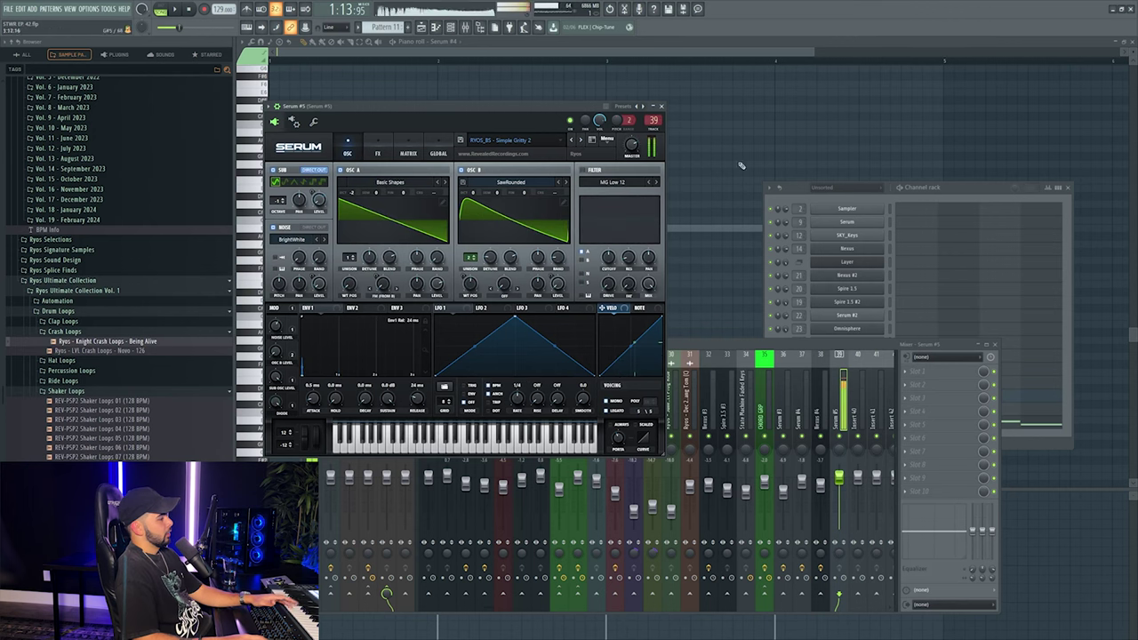
drag(838, 478, 838, 487)
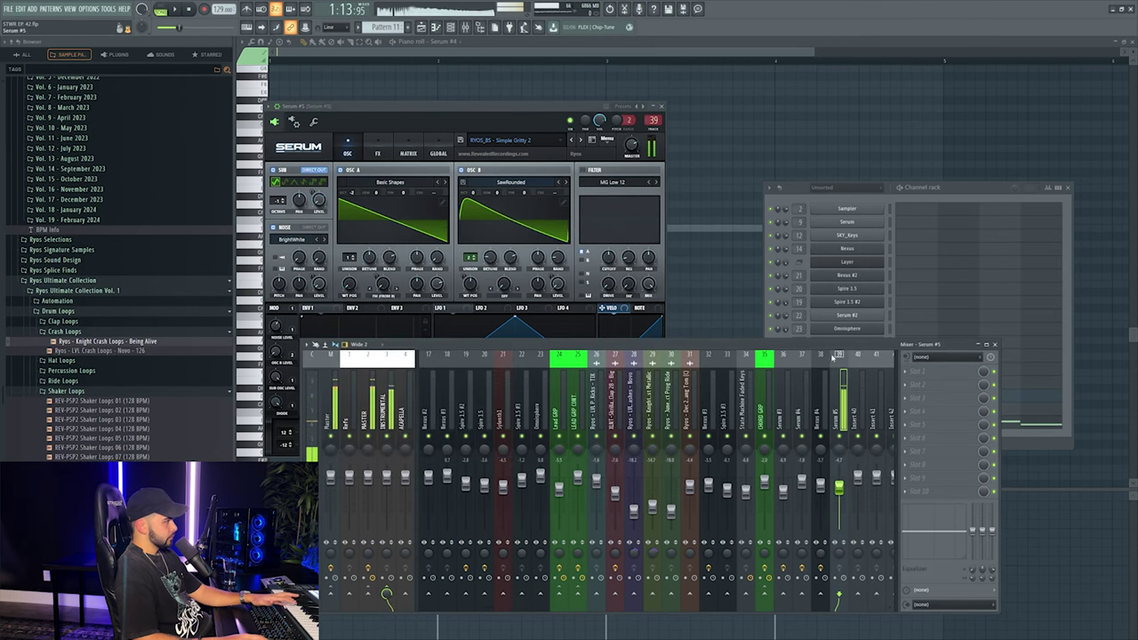
click(961, 199)
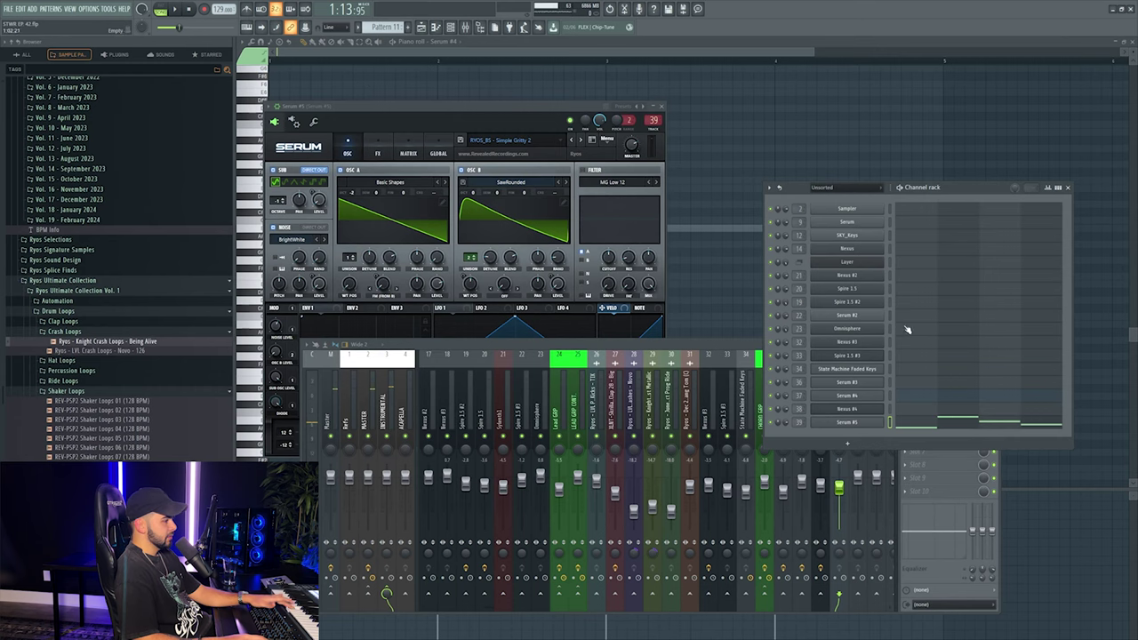
Solo the Leads track in the playlist and place a Pattern 11 clip at the drop on Track 46.
click(933, 426)
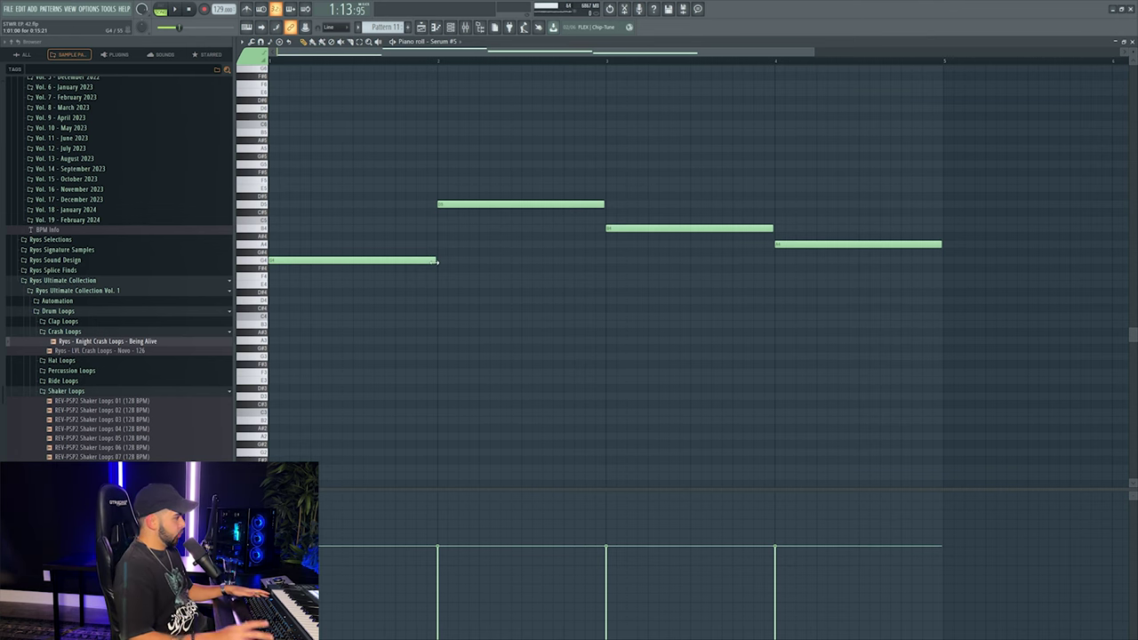
key(F7)
key(F12)
scroll(520, 71, up, 2)
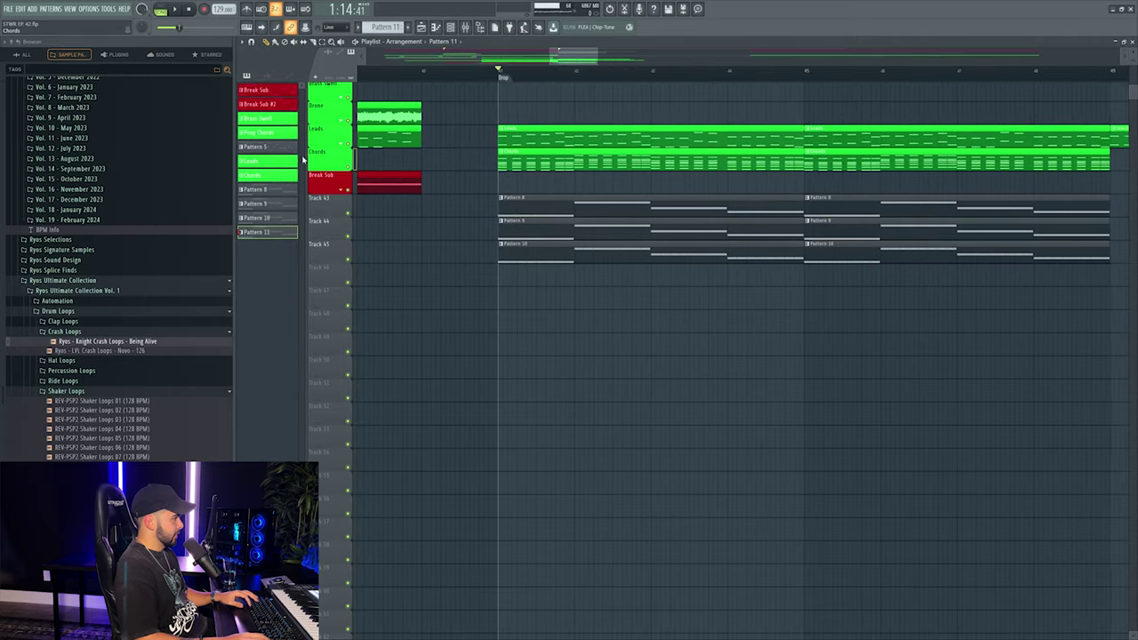
ctrl+click(350, 144)
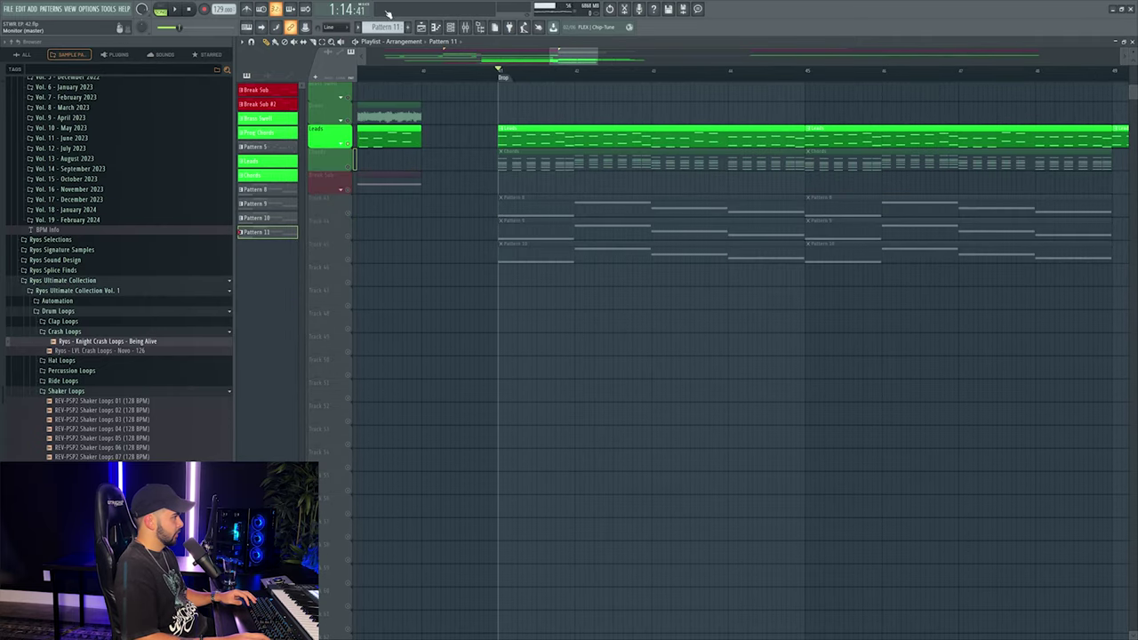
click(500, 278)
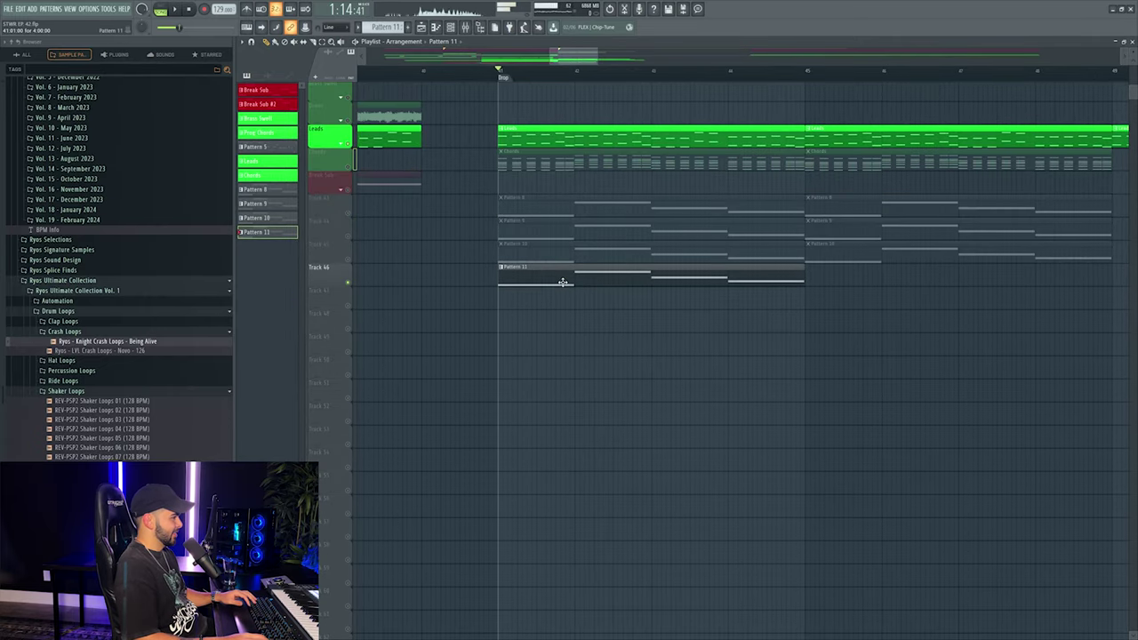
Replace the first bar's sustained G4 note in Serum #5 with two short and two longer G4 notes, auditioning the rhythm.
key(F7)
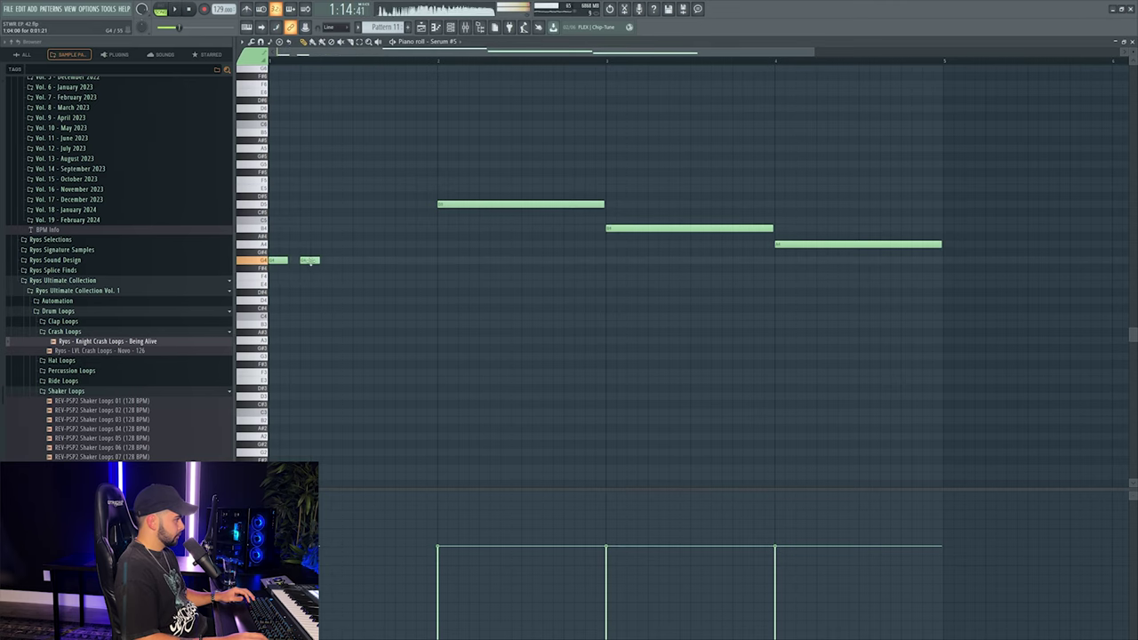
key(space)
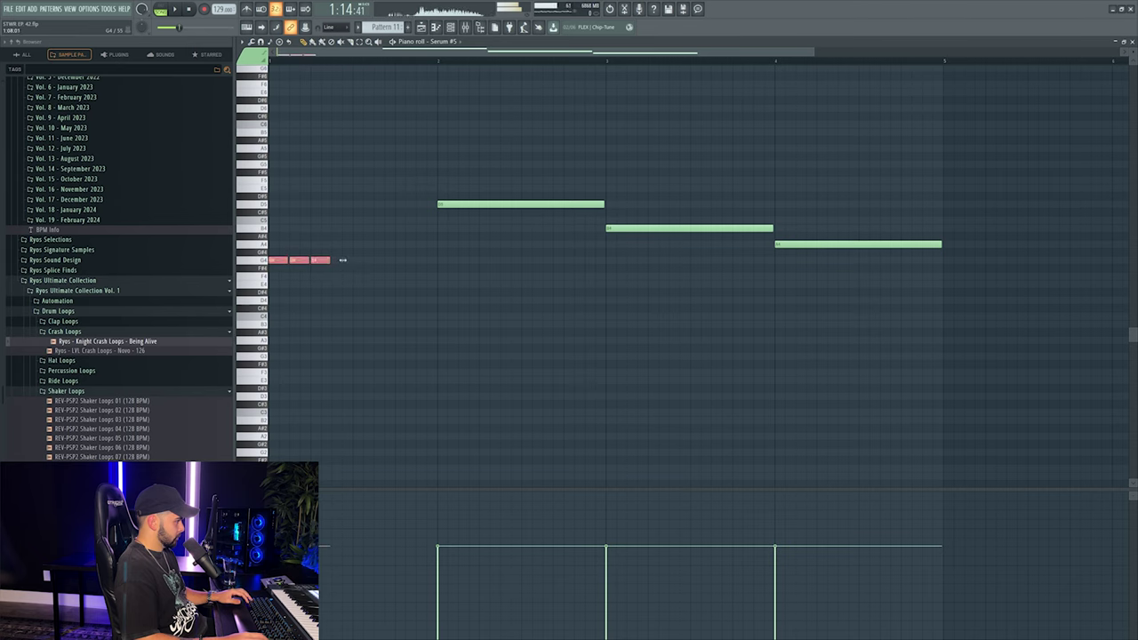
click(335, 261)
key(space)
right_click(336, 260)
key(space)
click(359, 261)
key(space)
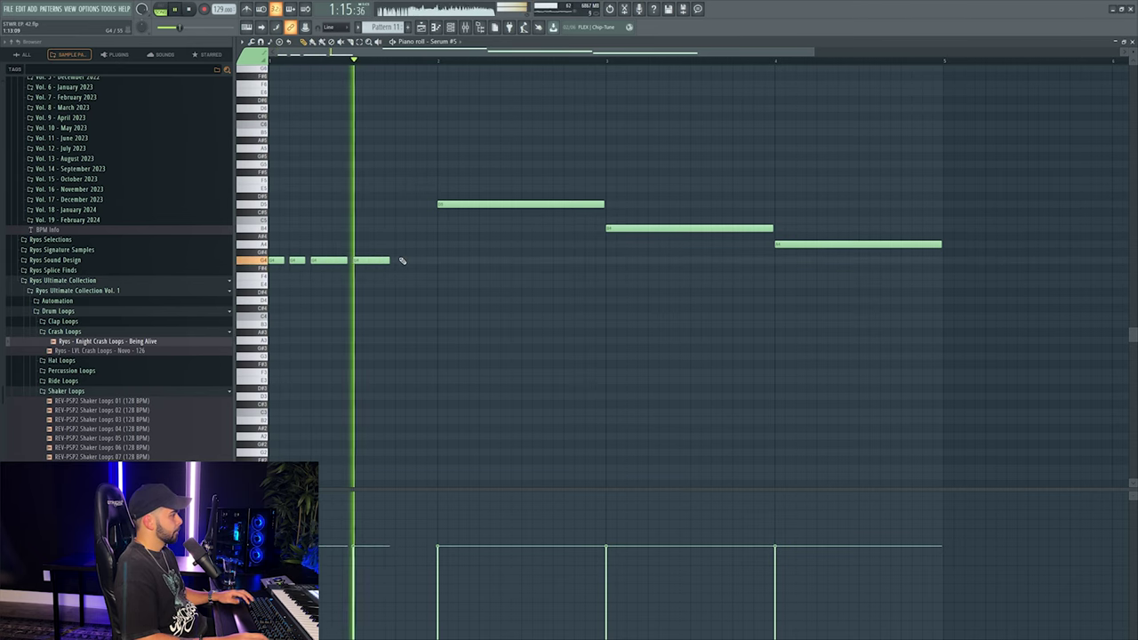
Tighten the third and fourth G4 notes and add two more of equal length to make a six-note first-bar rhythm.
key(space)
click(397, 260)
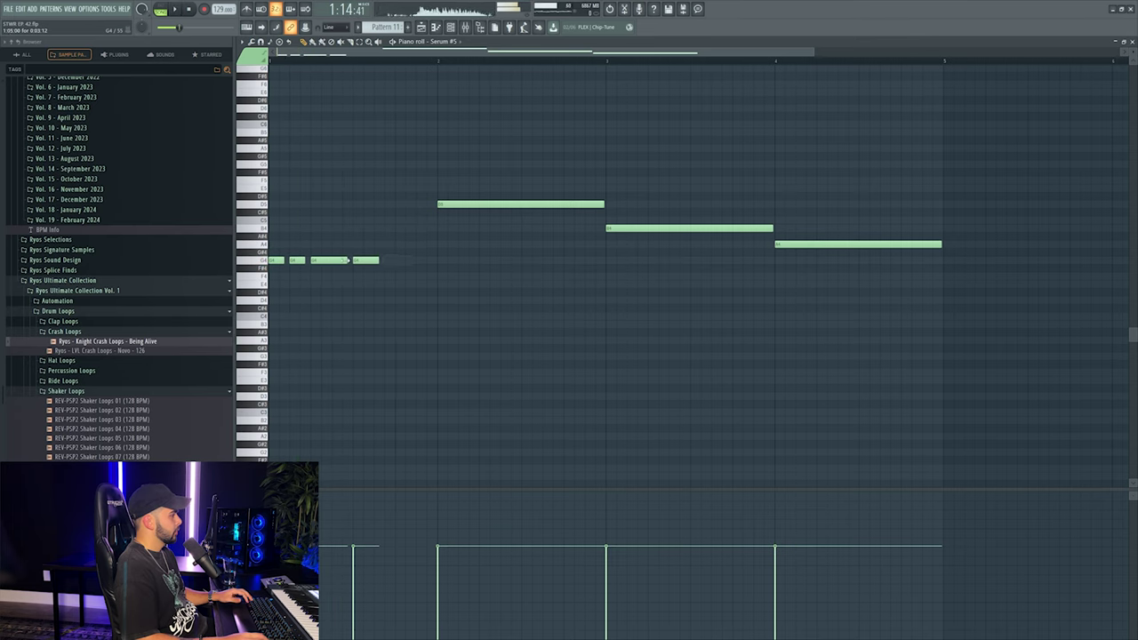
drag(353, 261, 343, 260)
click(382, 260)
key(space)
key(space)
key(space)
key(space)
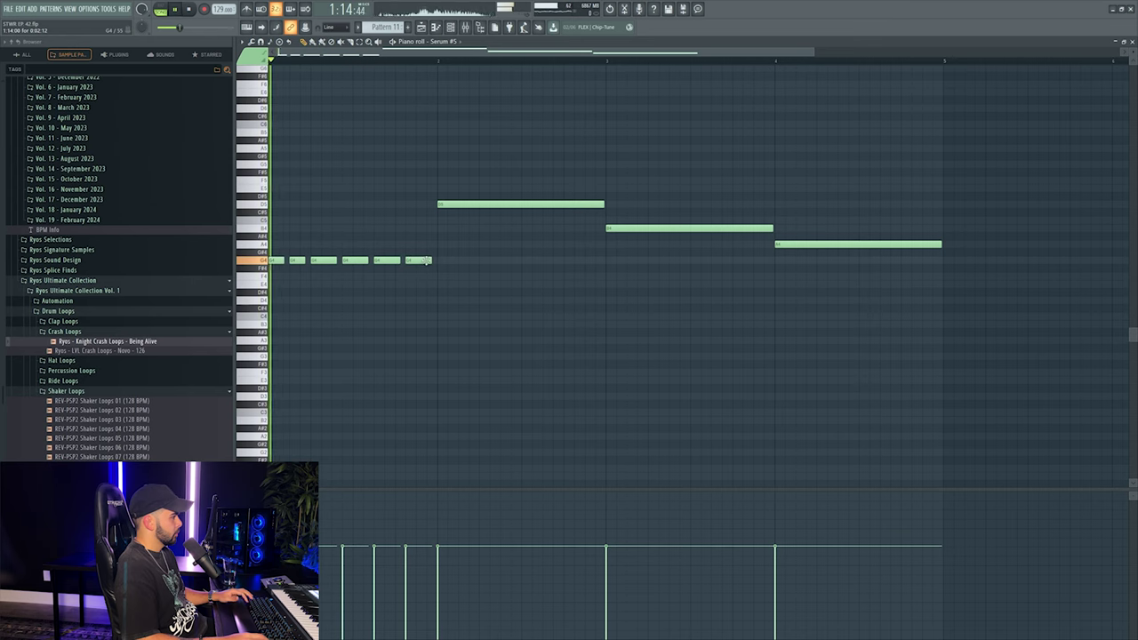
key(space)
key(space)
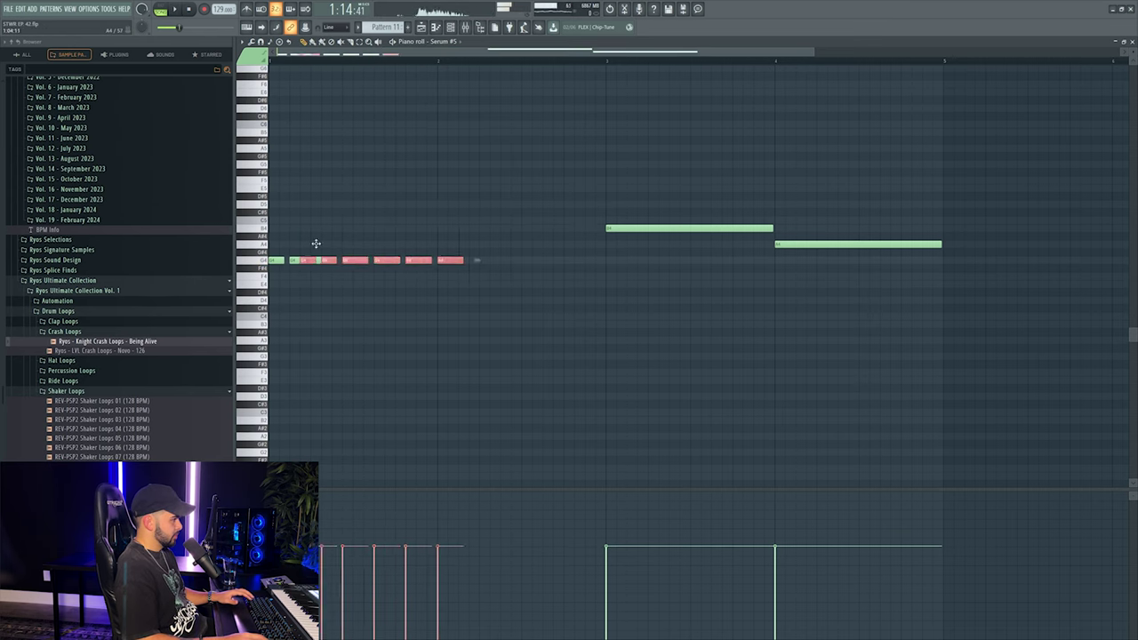
Copy the first-bar rhythm into the second bar on D5 in place of the sustained note and play it back.
drag(292, 252, 441, 201)
key(space)
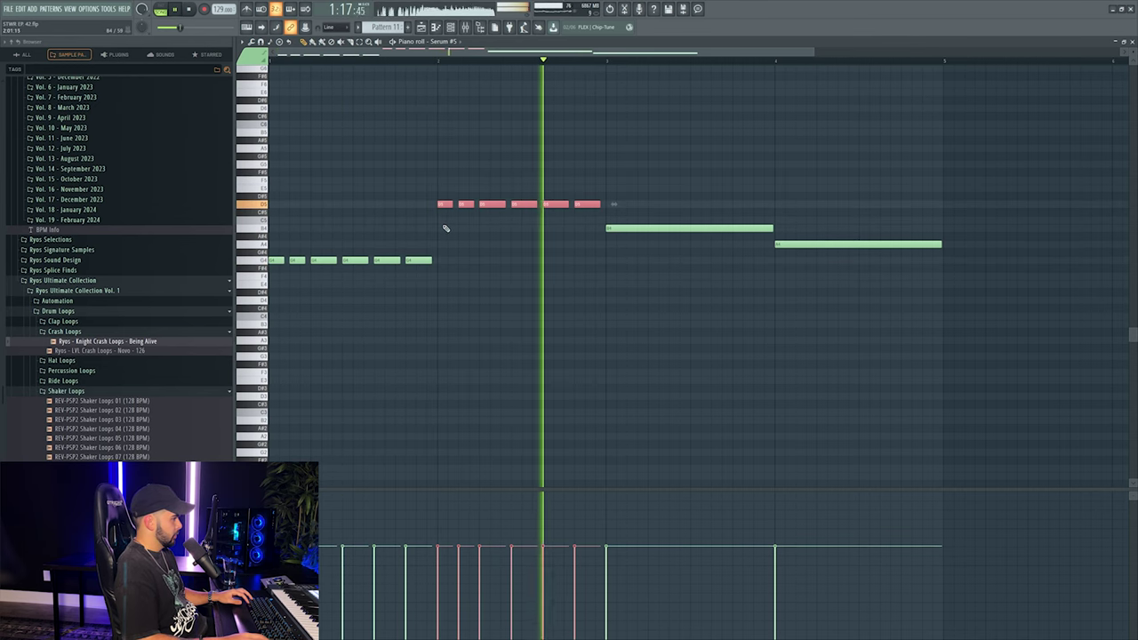
key(space)
Shorten the fifth note and start a longer sixth note earlier in both the G4 and D5 bars.
right_click(414, 261)
key(space)
click(418, 259)
drag(463, 259, 401, 260)
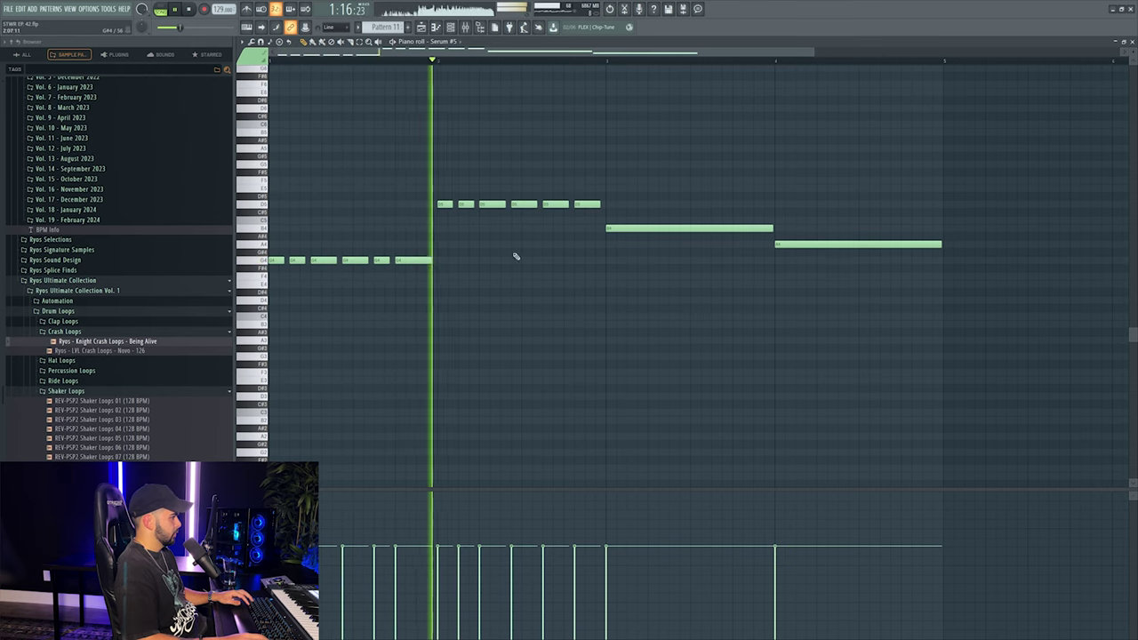
click(567, 204)
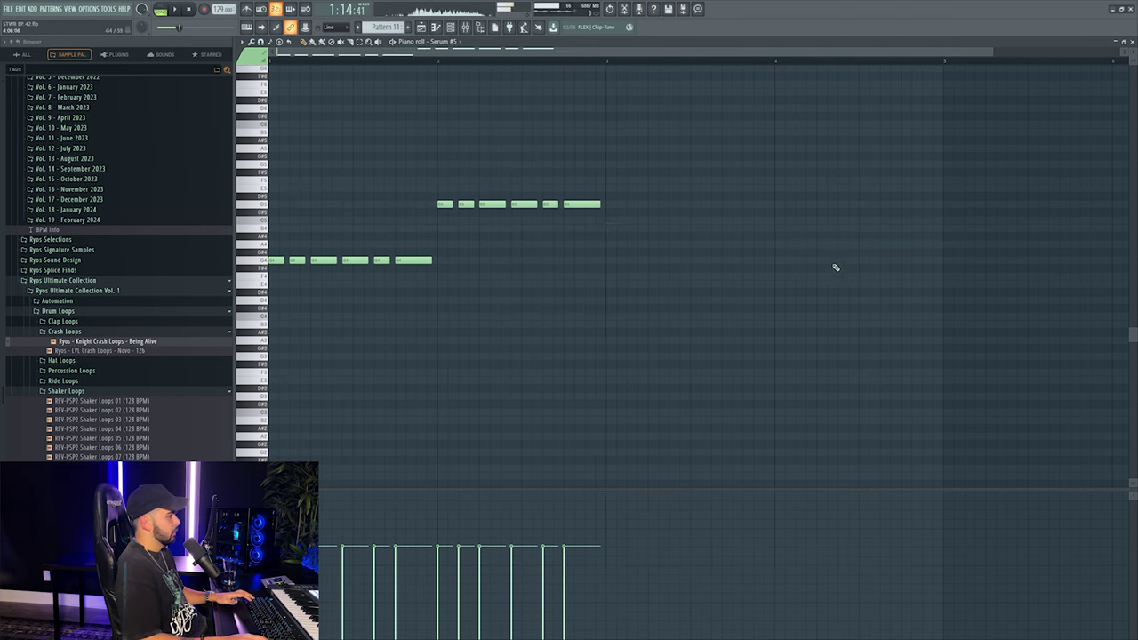
Duplicate the revised rhythm into bars three and four on B4 and A4, replacing the sustained notes, and play it.
key(ctrl+a)
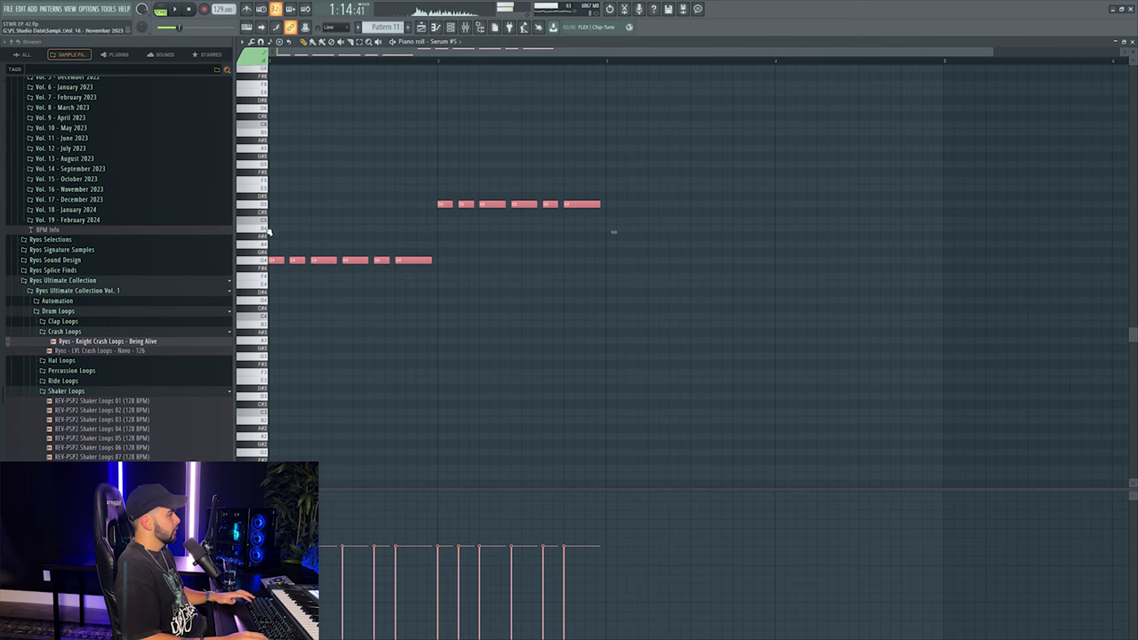
drag(436, 204, 769, 245)
key(space)
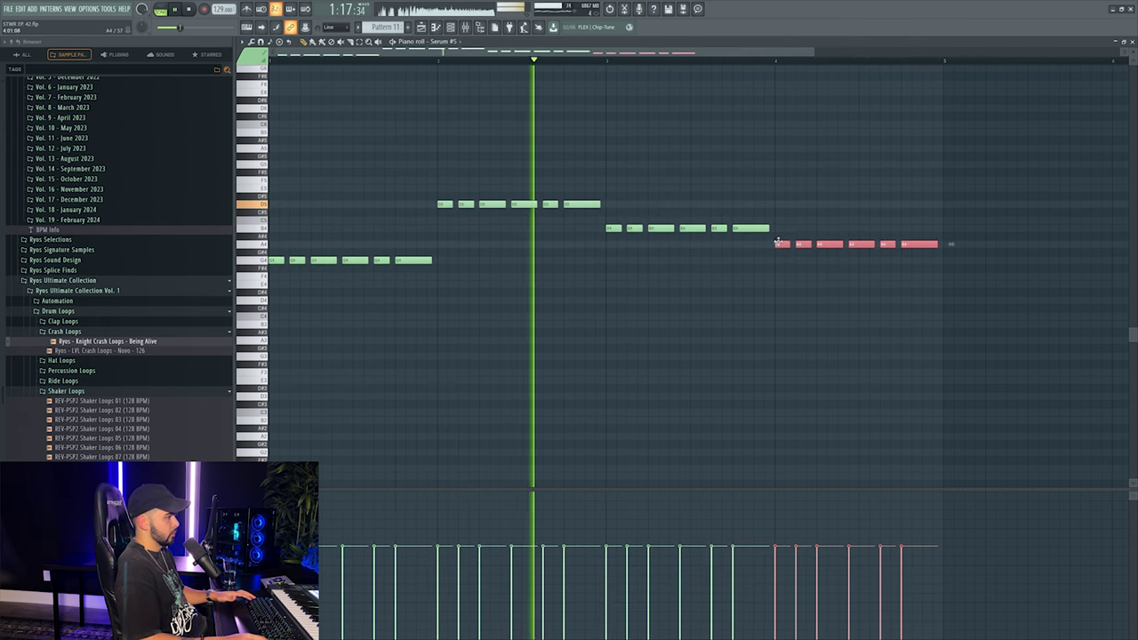
Add Kickstart 2 to the first effect slot of the Serum #5 mixer track and close its window.
key(F9)
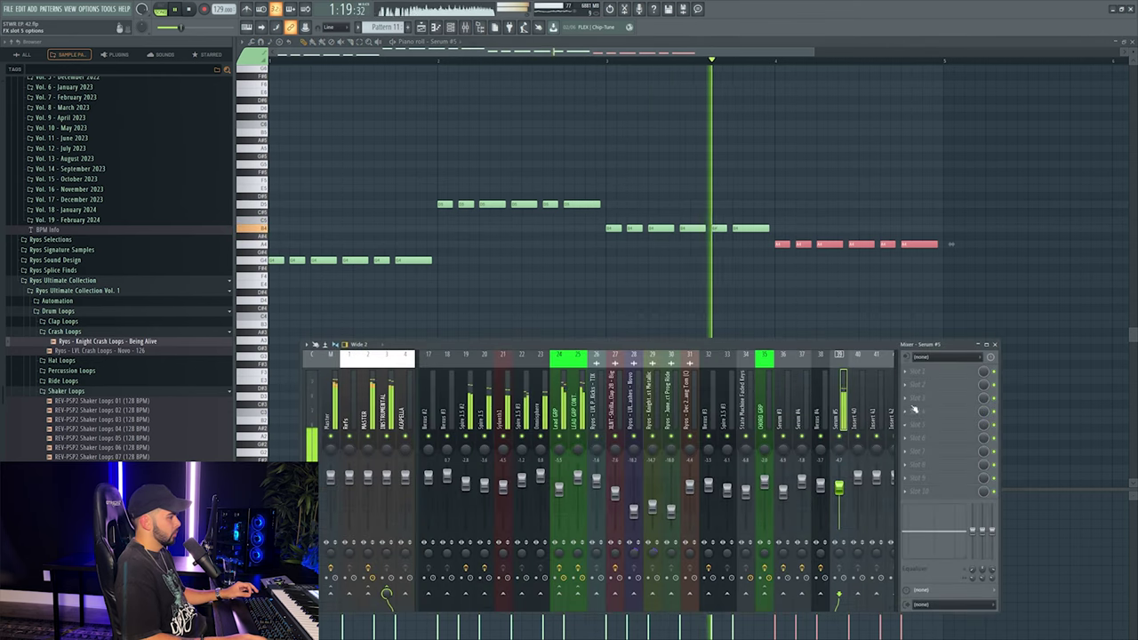
click(942, 356)
click(782, 212)
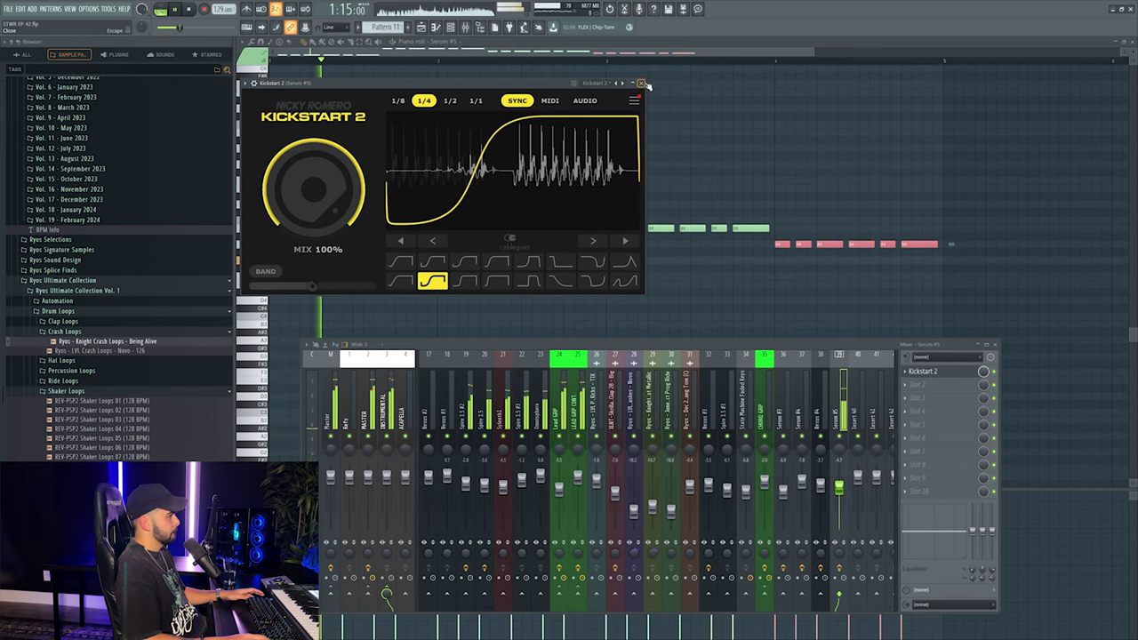
click(641, 121)
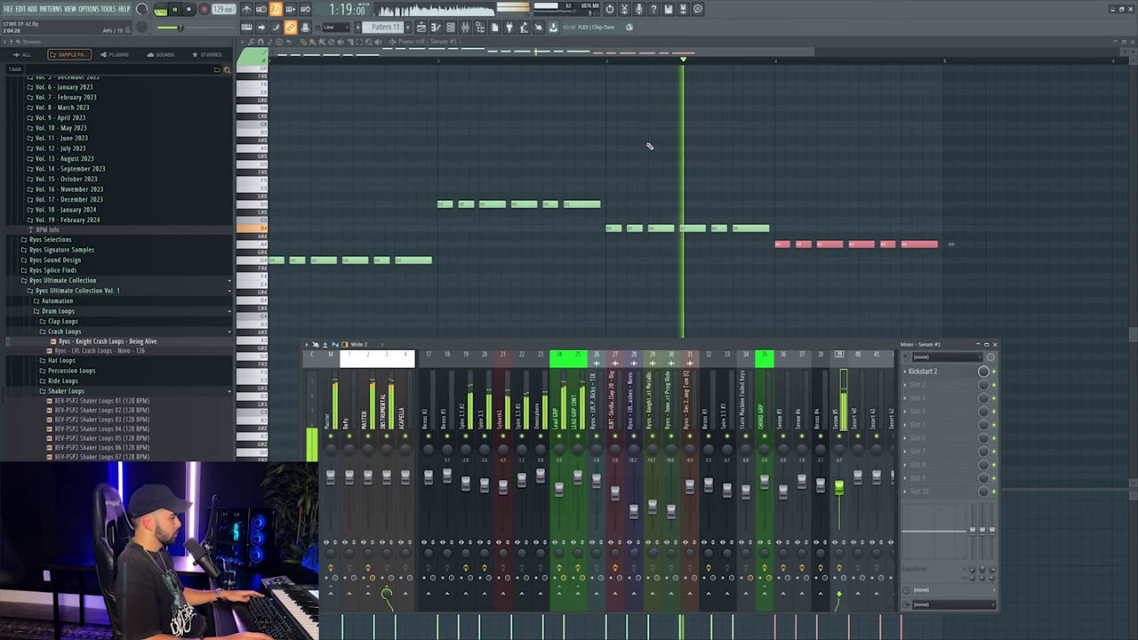
Return to the playlist and solo Track 44 containing the Pattern 9 clips.
key(F9)
key(F5)
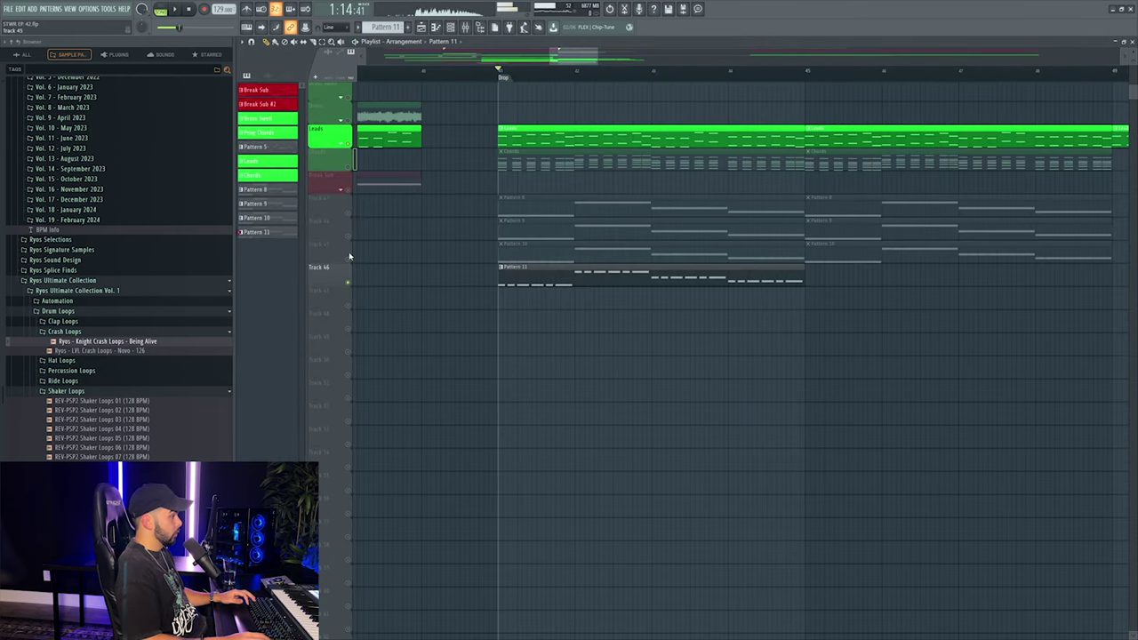
right_click(350, 251)
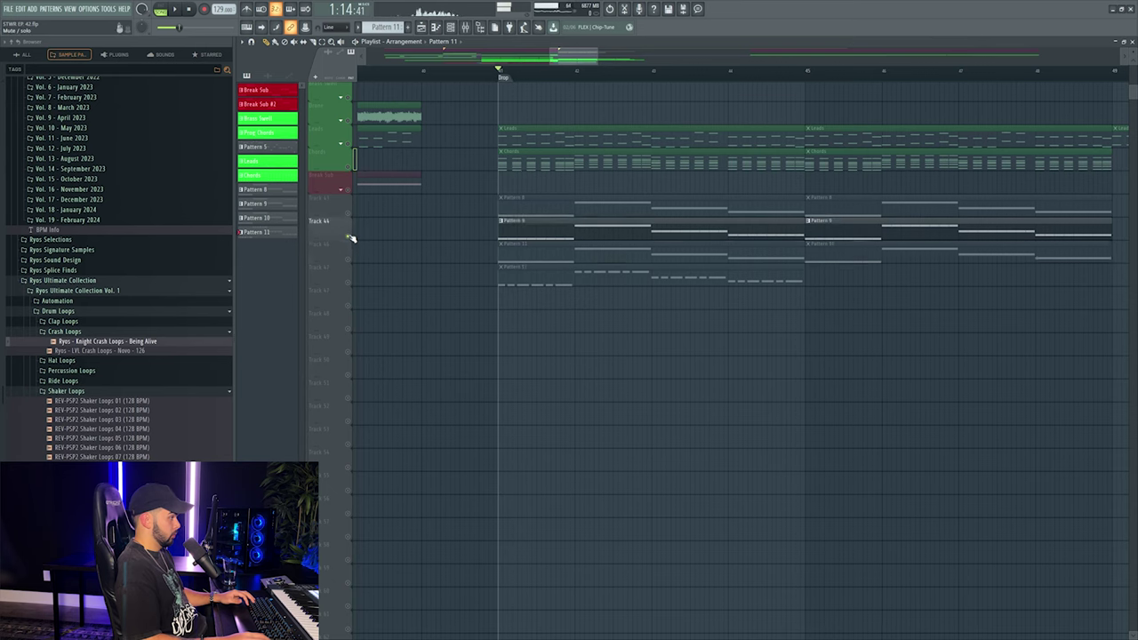
Restore the soloed-out tracks and keep Tracks 43 to 45 muted, leaving the Pattern 11 bass active alongside the leads and chords.
right_click(350, 240)
click(348, 256)
click(347, 212)
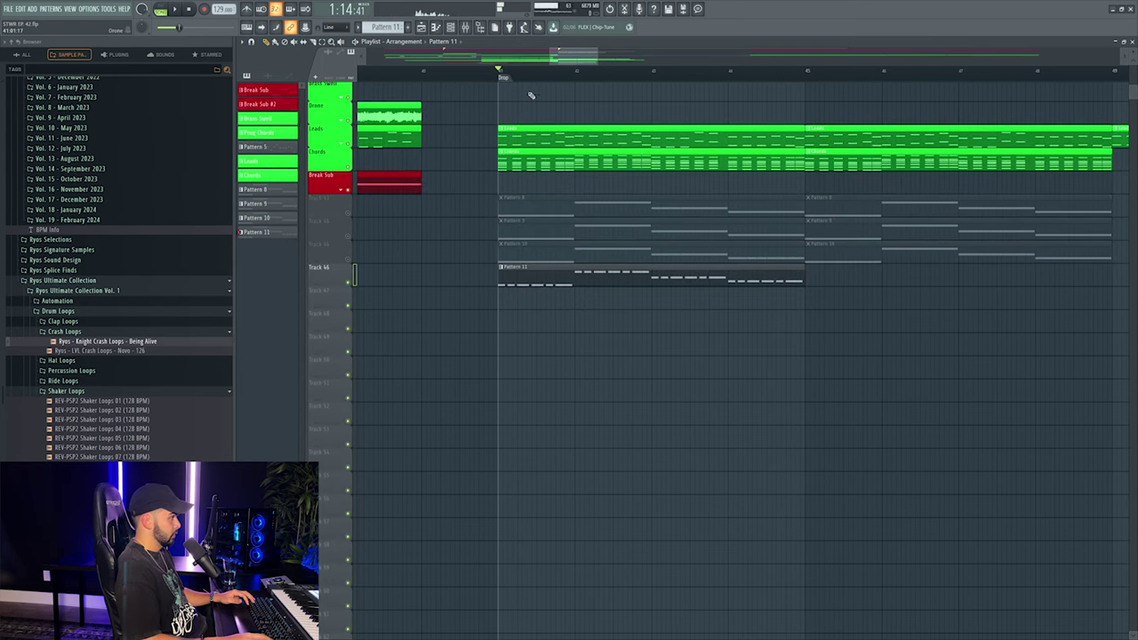
Play the drop, lower the Serum #5 mixer fader to balance the bass, and close the mixer.
click(471, 69)
key(F9)
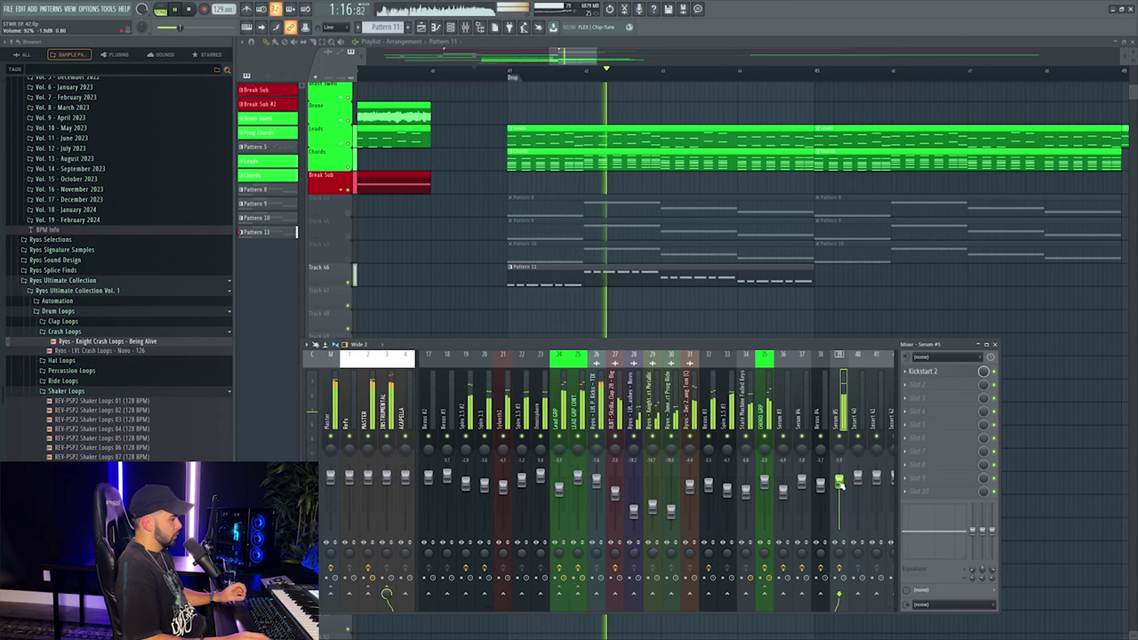
scroll(836, 480, down, 4)
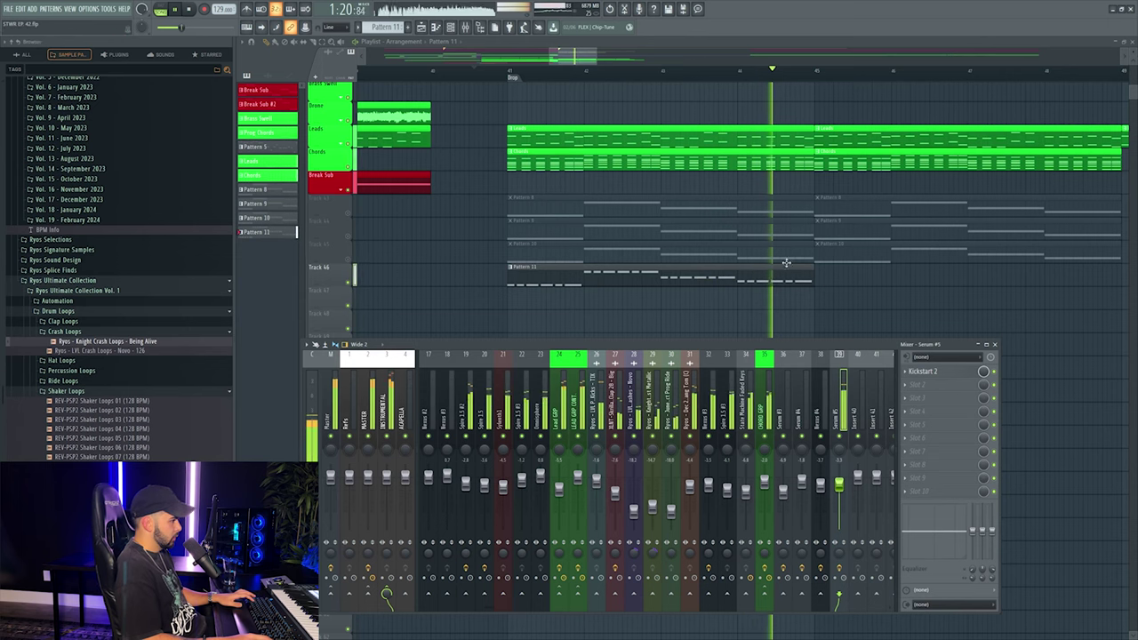
key(F9)
Duplicate the Pattern 11 clip directly after itself on Track 46 and play the drop with the drums.
mouse_move(844, 302)
mouse_down()
mouse_move(668, 282)
mouse_move(845, 290)
mouse_up()
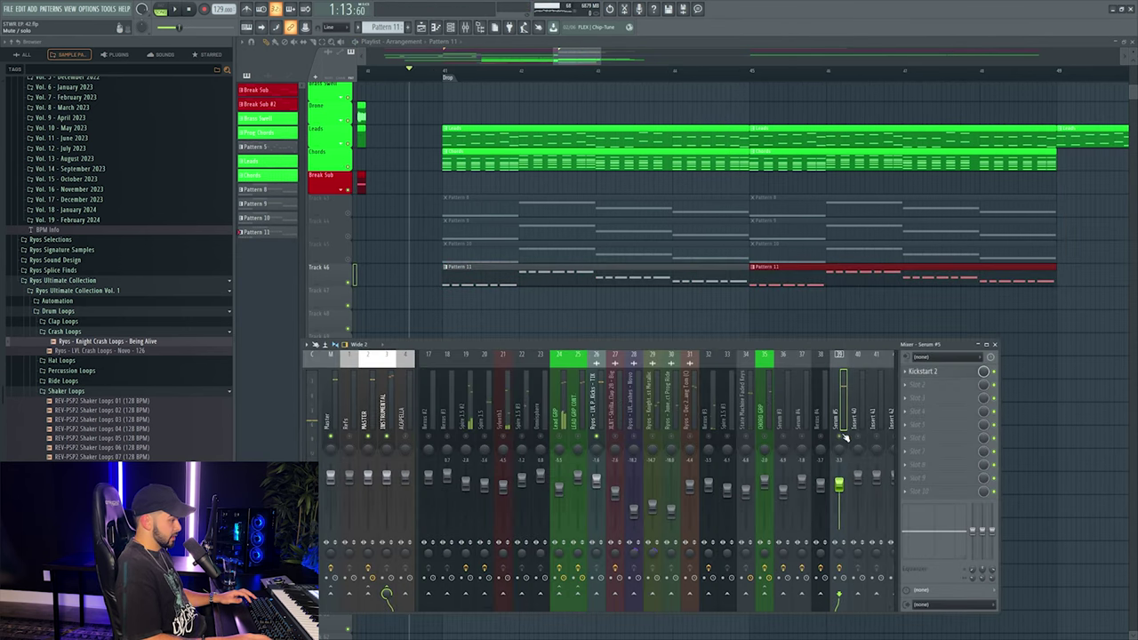
key(F9)
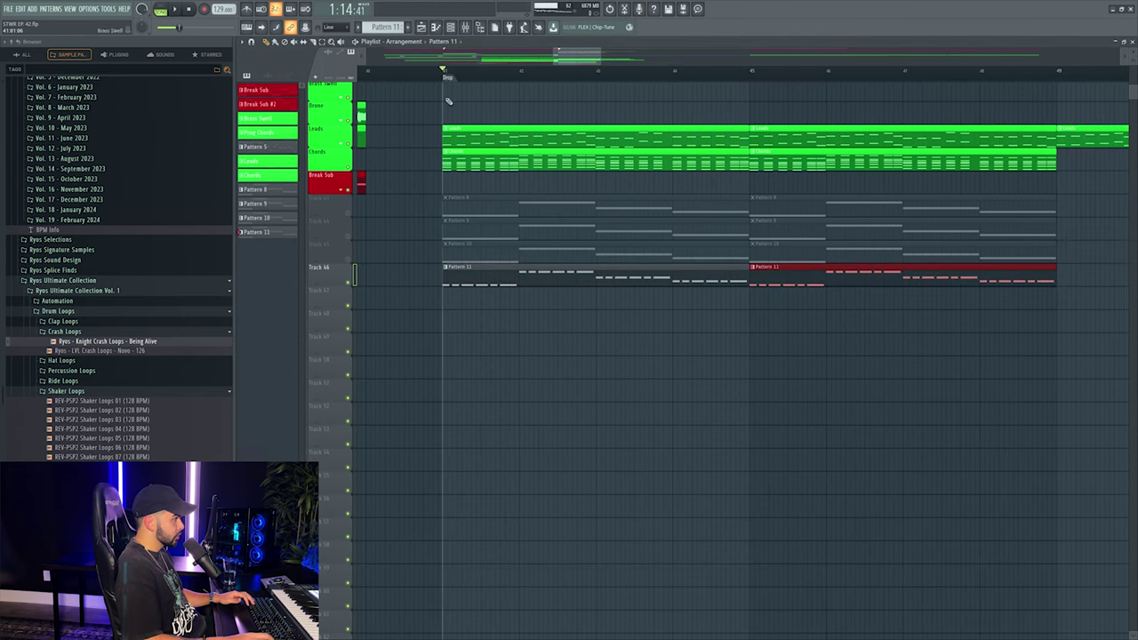
scroll(401, 124, up, 6)
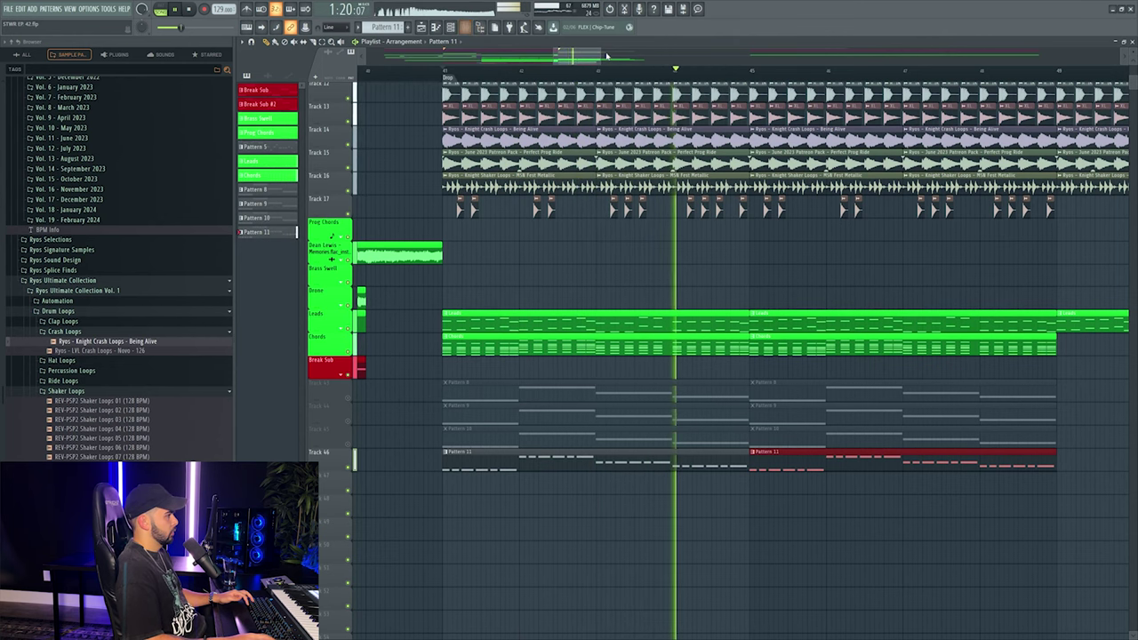
scroll(619, 75, up, 2)
click(580, 70)
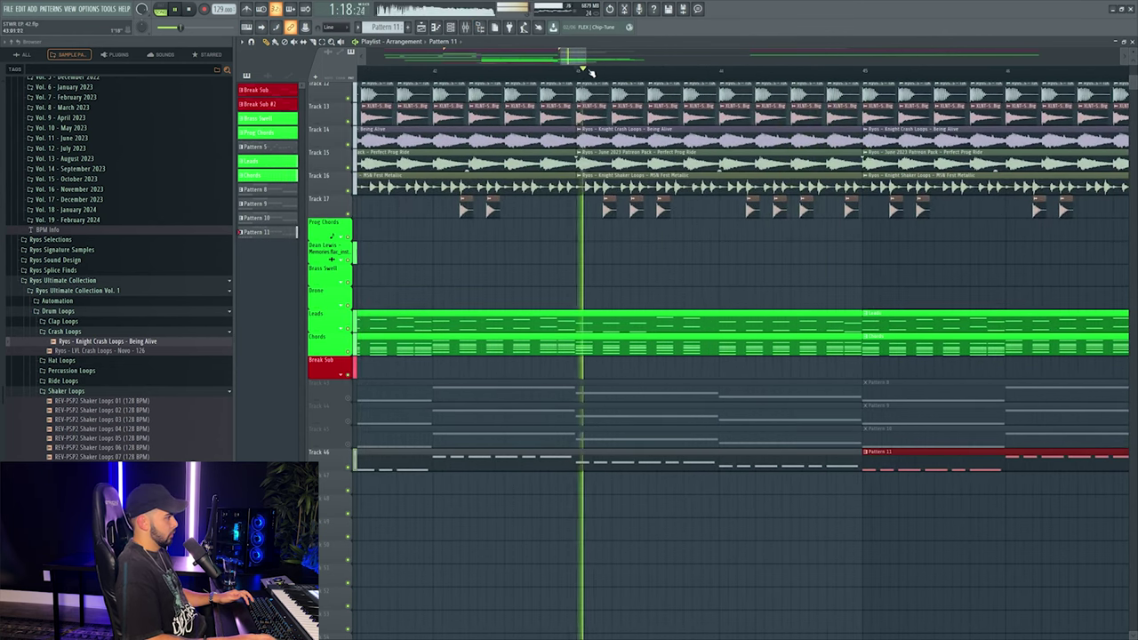
scroll(622, 71, up, 1)
scroll(622, 71, up, 1)
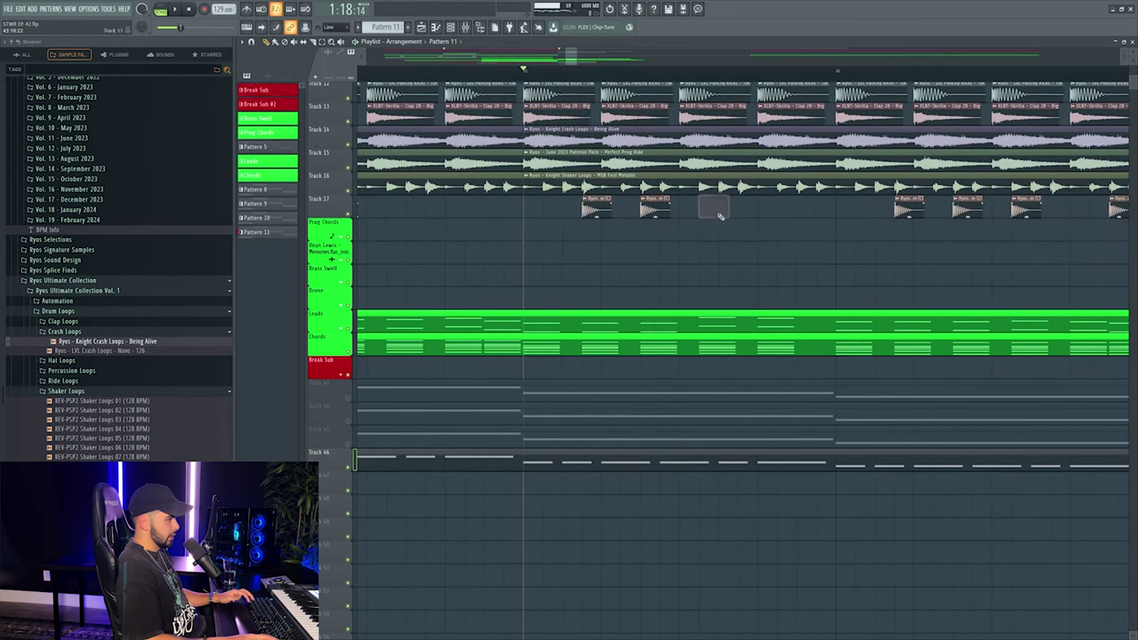
scroll(629, 74, down, 3)
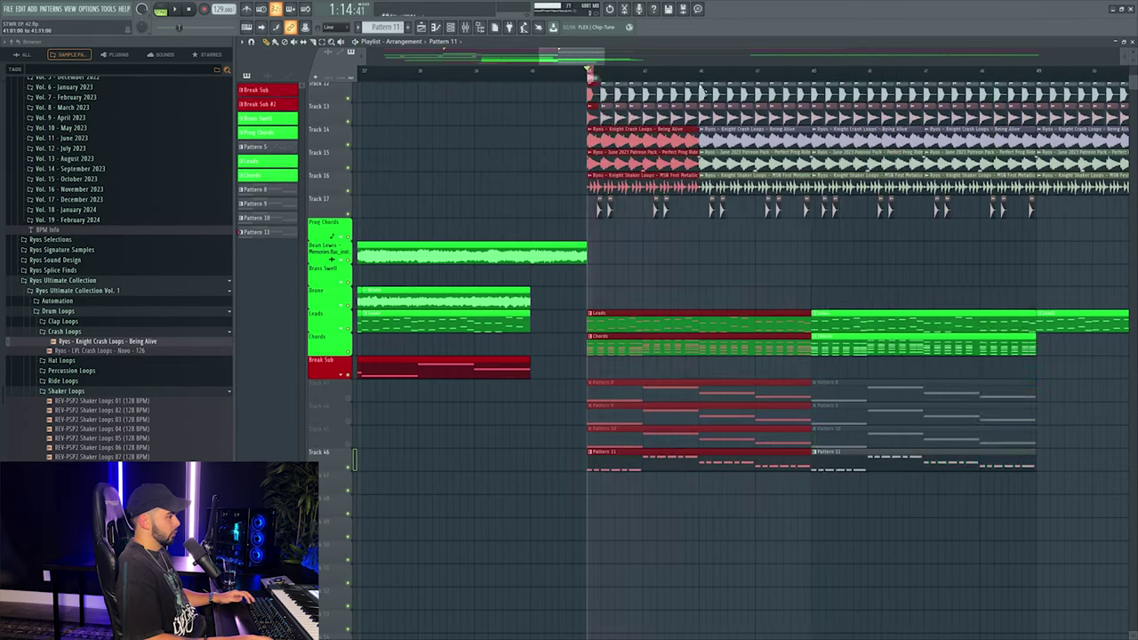
Select bars 41 to 45 and create an automation clip for the Serum #5 pitch bend on Track 47.
drag(701, 89, 813, 111)
double_click(638, 442)
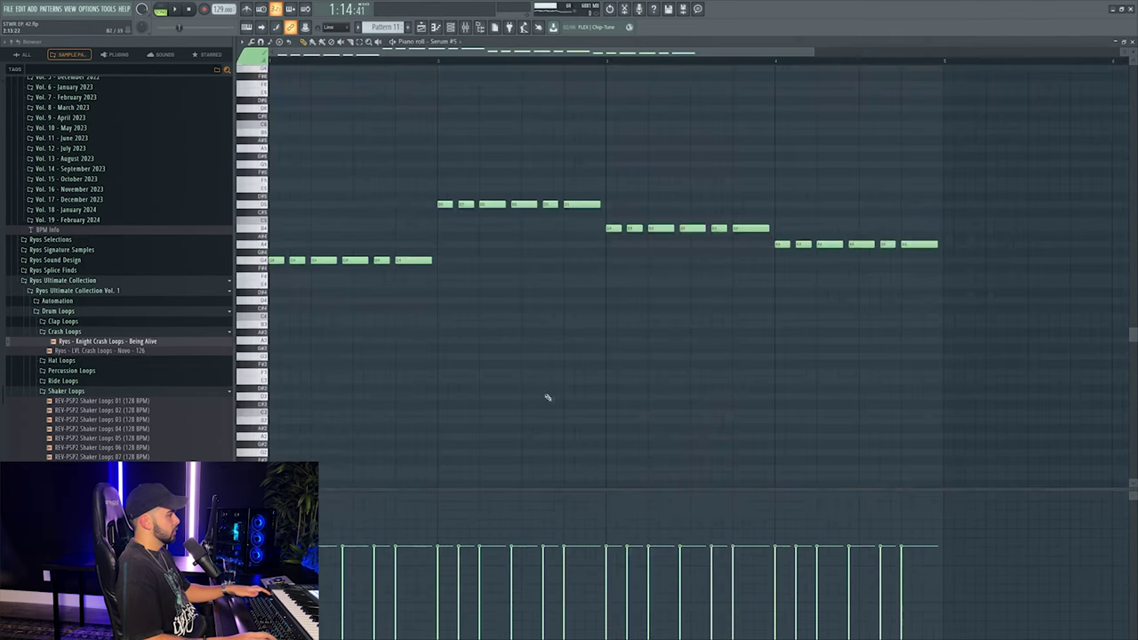
click(450, 27)
click(867, 424)
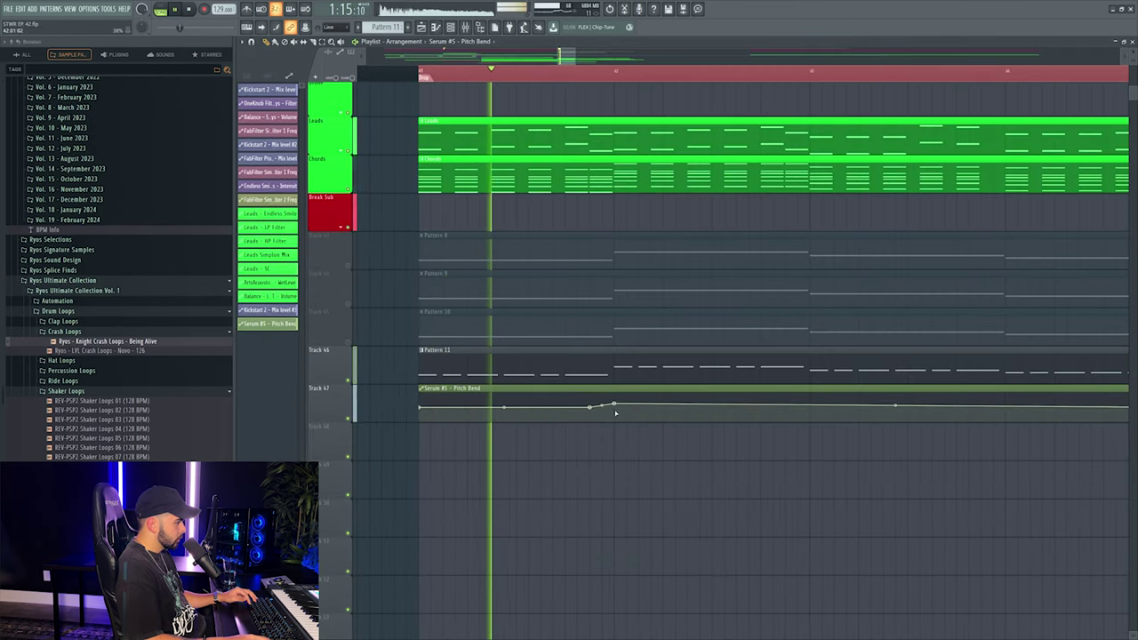
Shape a slight pitch rise into bar 42 and a slight dip into bar 43, returning to 50% after each.
right_click(614, 410)
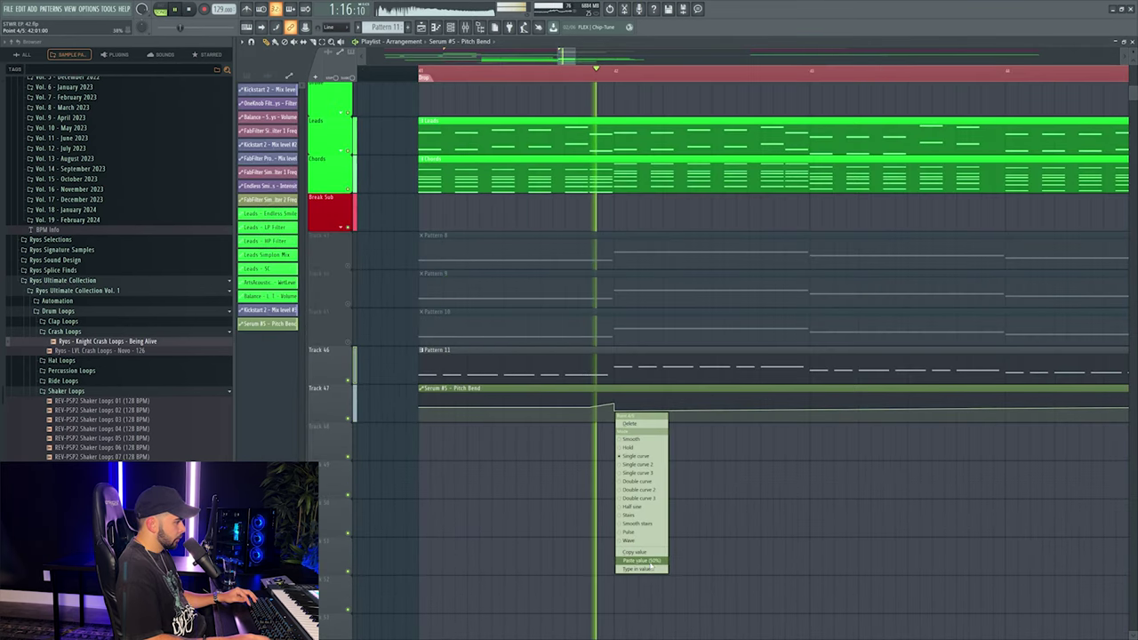
click(650, 561)
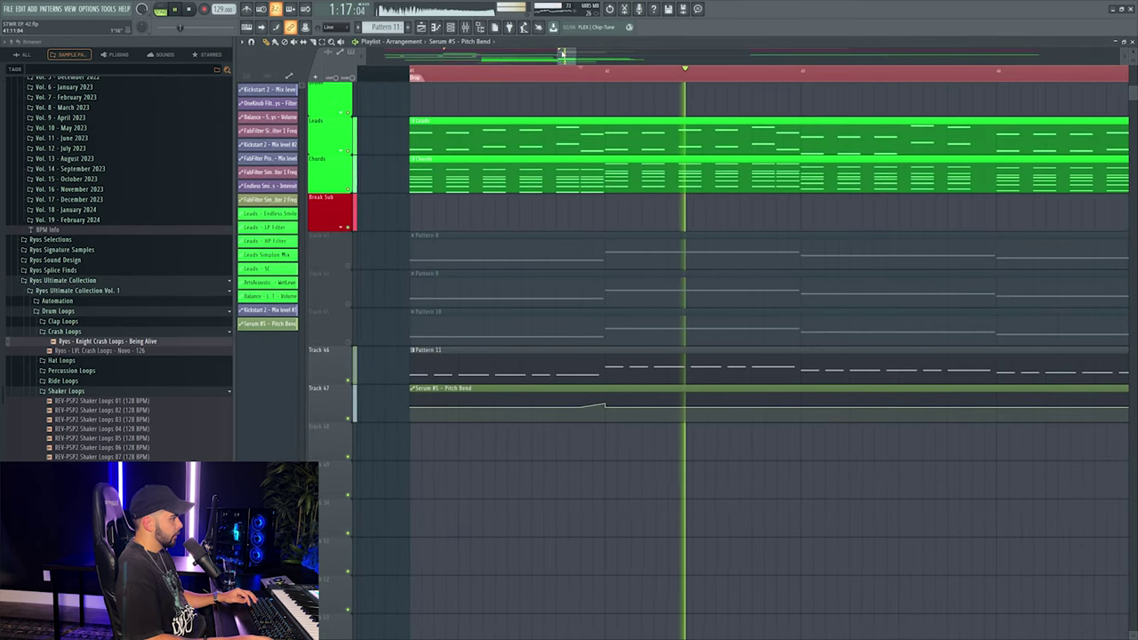
right_click(799, 407)
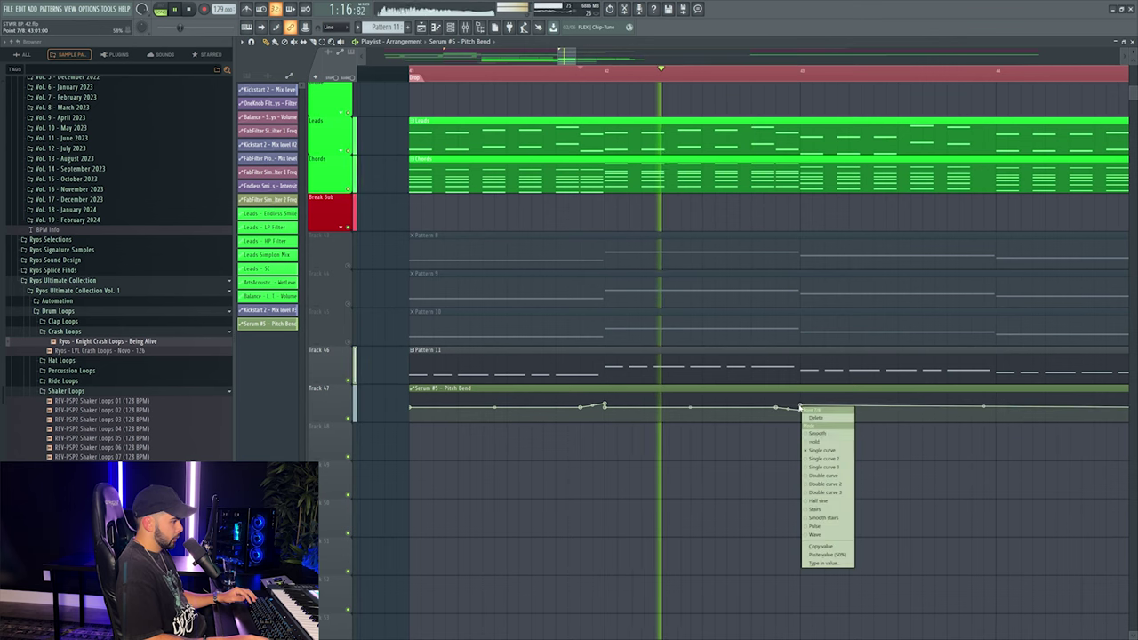
click(824, 554)
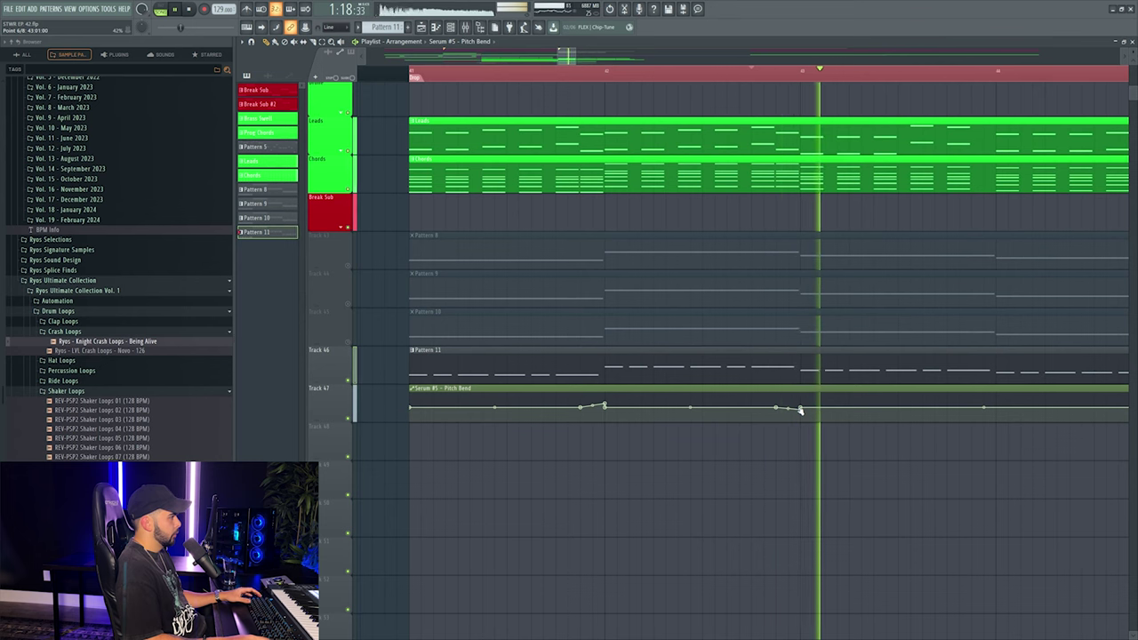
Add a steep upward pitch ramp ending at bar 45 and duplicate the automation clip over the second Pattern 11 clip.
scroll(898, 312, down, 2)
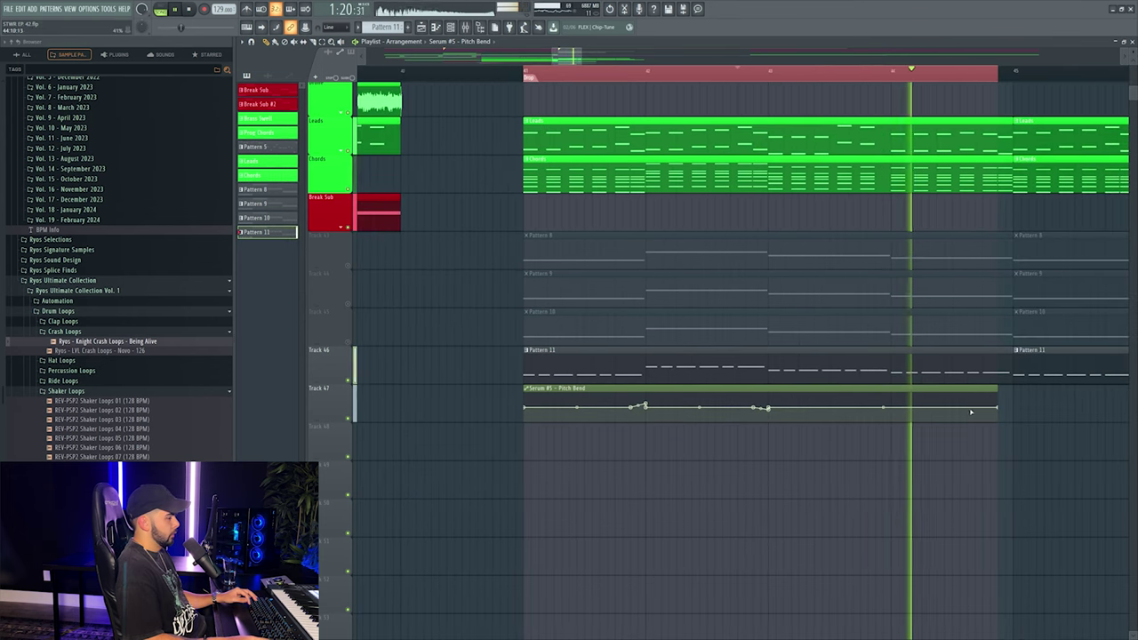
drag(995, 407, 1010, 392)
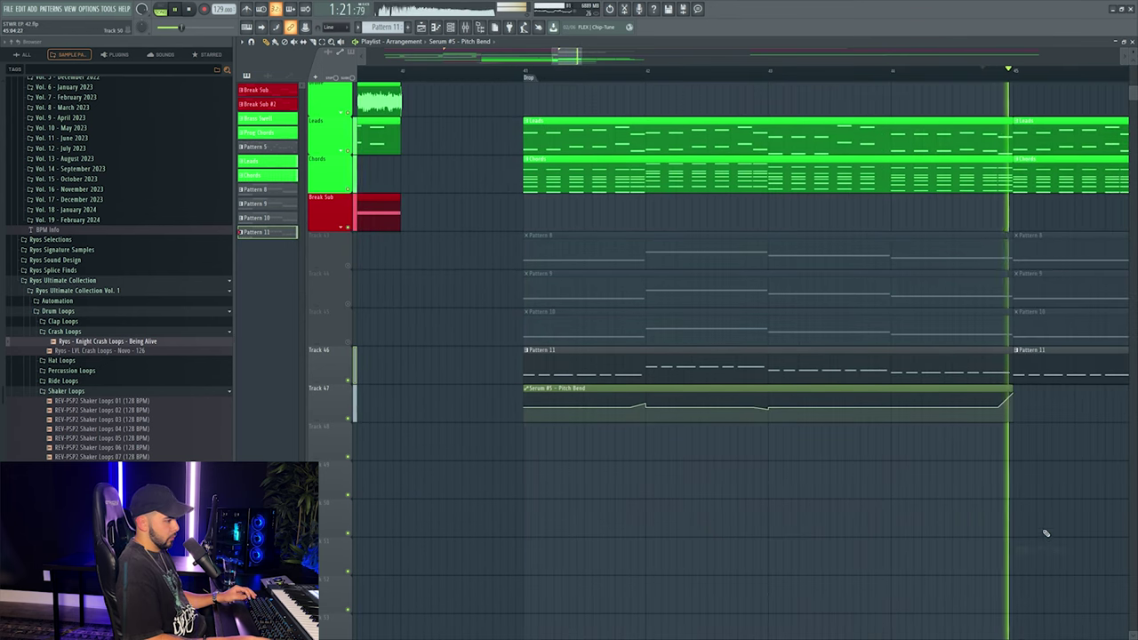
scroll(525, 71, down, 2)
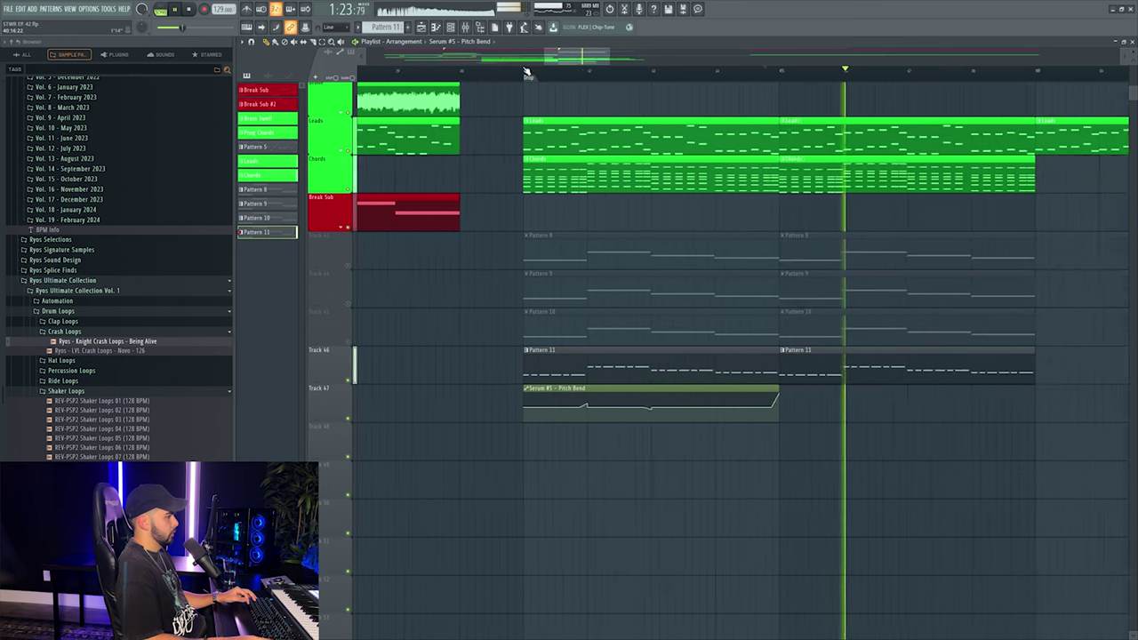
scroll(526, 71, down, 2)
click(536, 414)
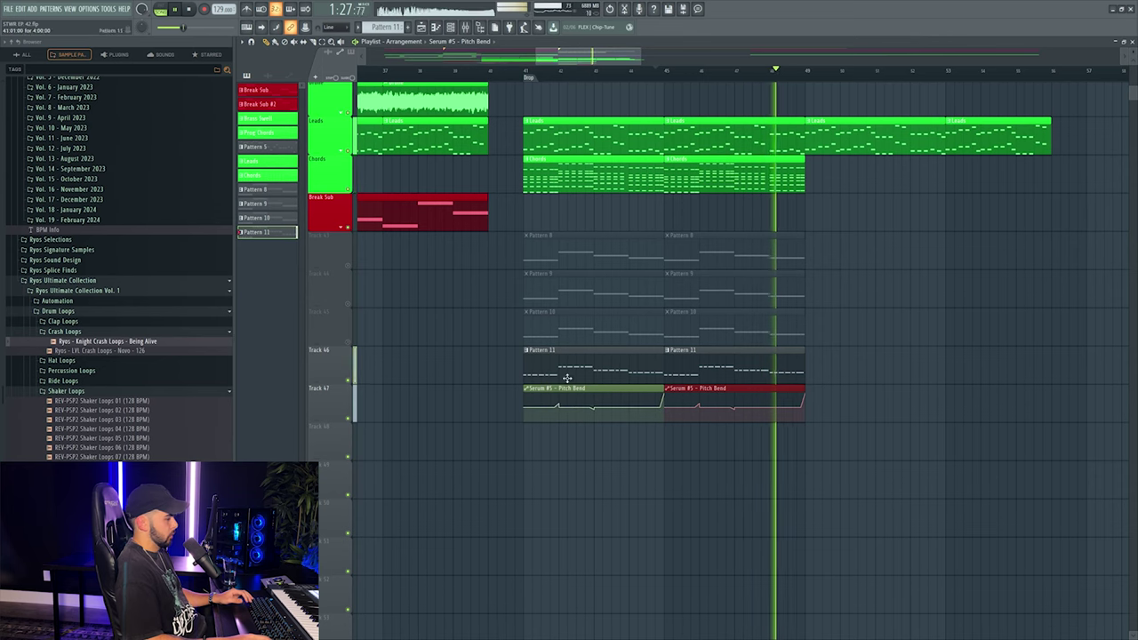
Stop playback, open Pattern 11 and copy the Serum #5 channel's notes.
key(space)
double_click(628, 360)
key(F7)
click(451, 28)
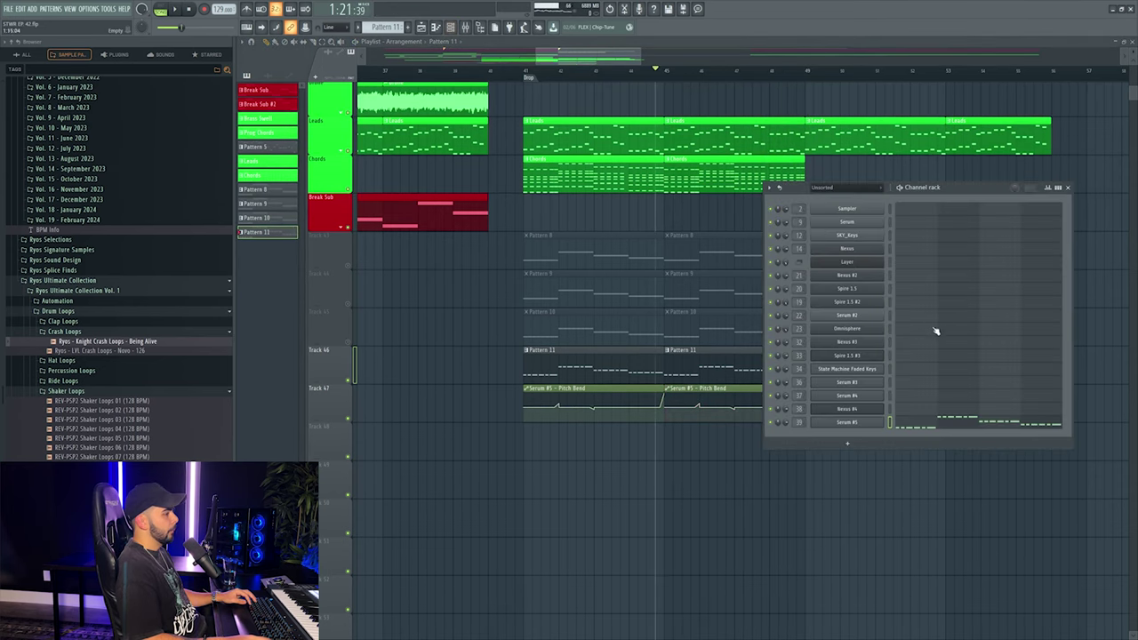
right_click(860, 420)
click(987, 431)
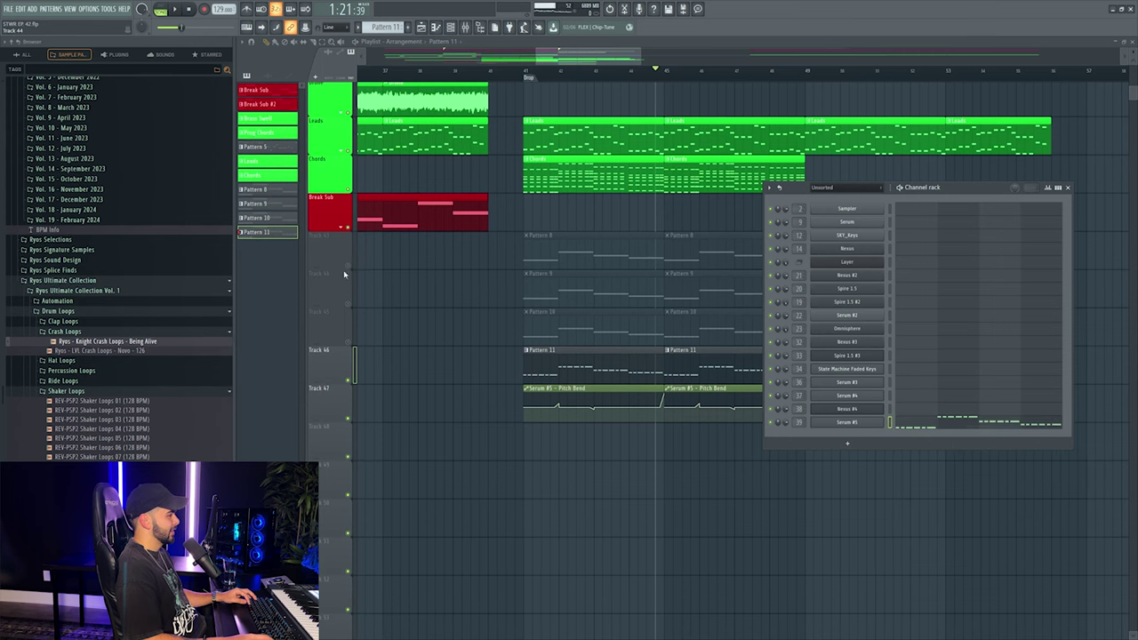
Audition the Pattern 8 bass on Track 43 and the Pattern 9 bass on Track 44 in solo, checking their mixer tracks.
right_click(348, 265)
key(space)
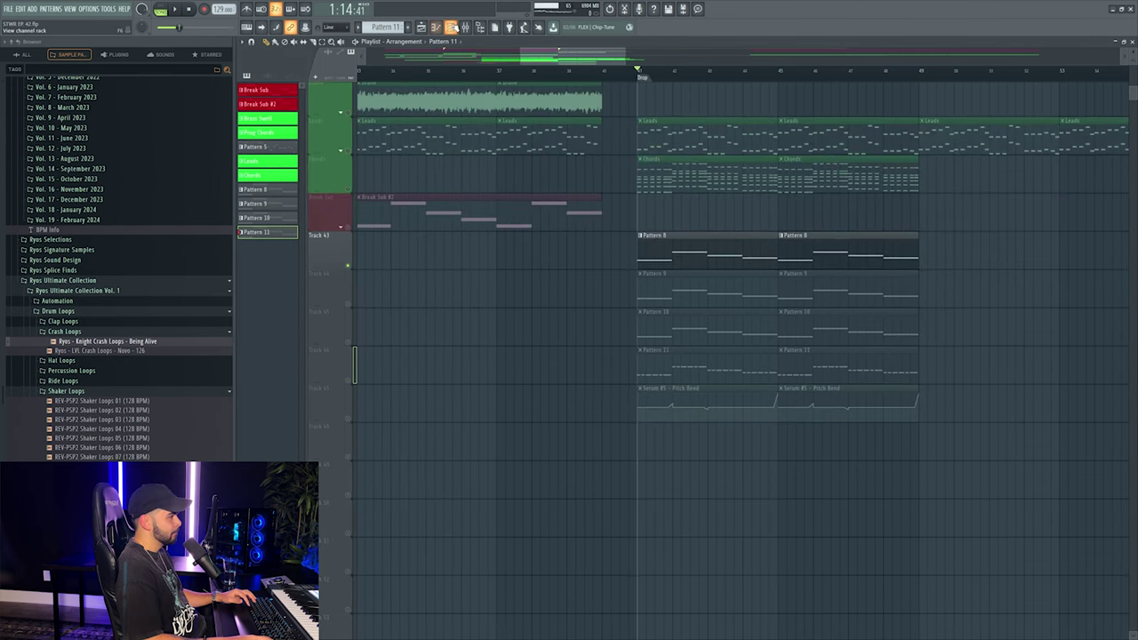
key(F6)
click(464, 26)
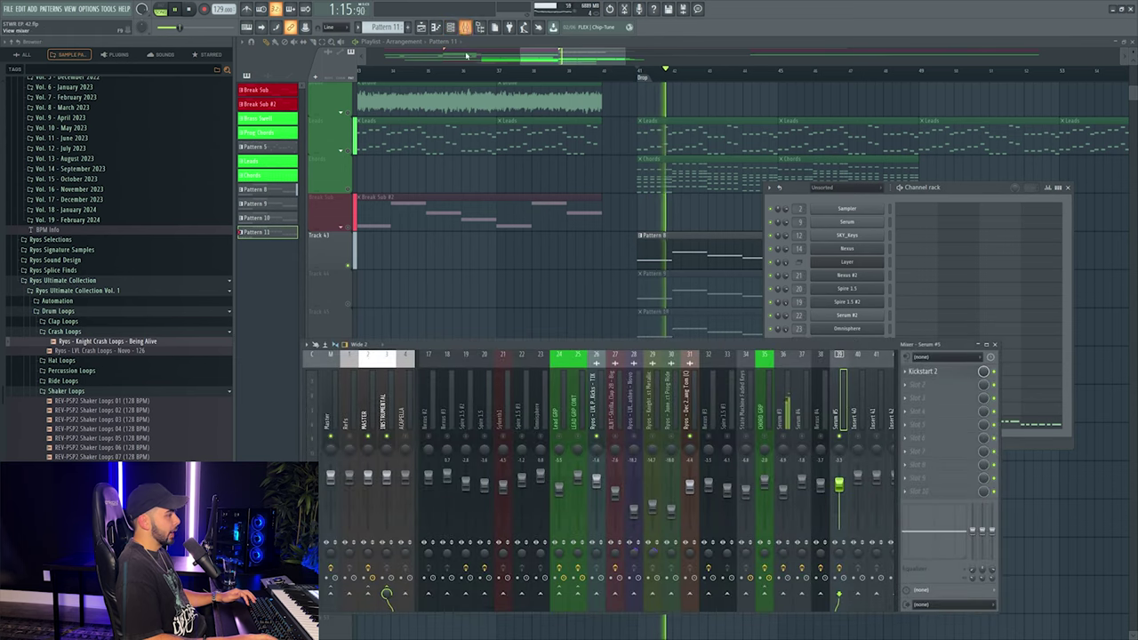
key(space)
click(340, 275)
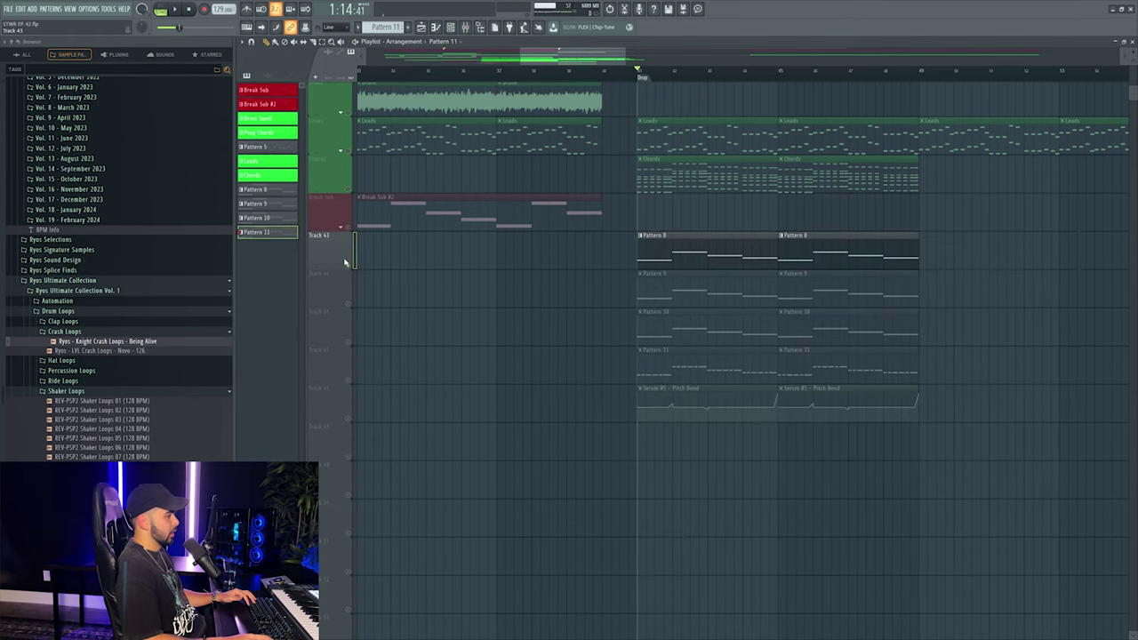
key(F9)
key(space)
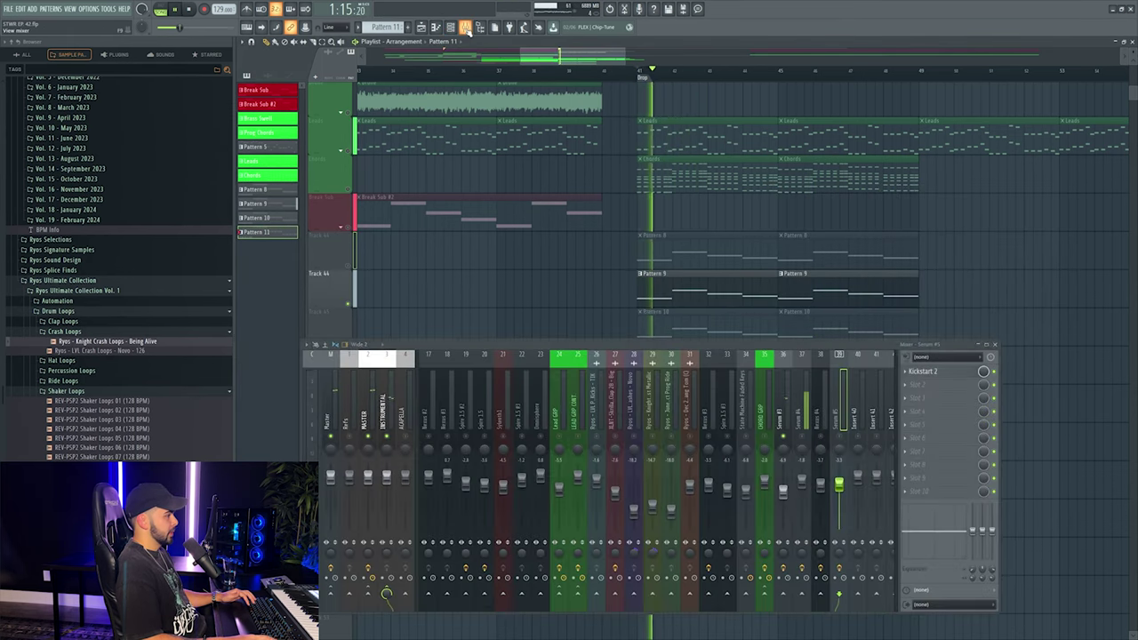
Replace the sustained Serum #4 notes in Pattern 9 with the copied rhythm and play it from the playlist.
click(677, 291)
key(F7)
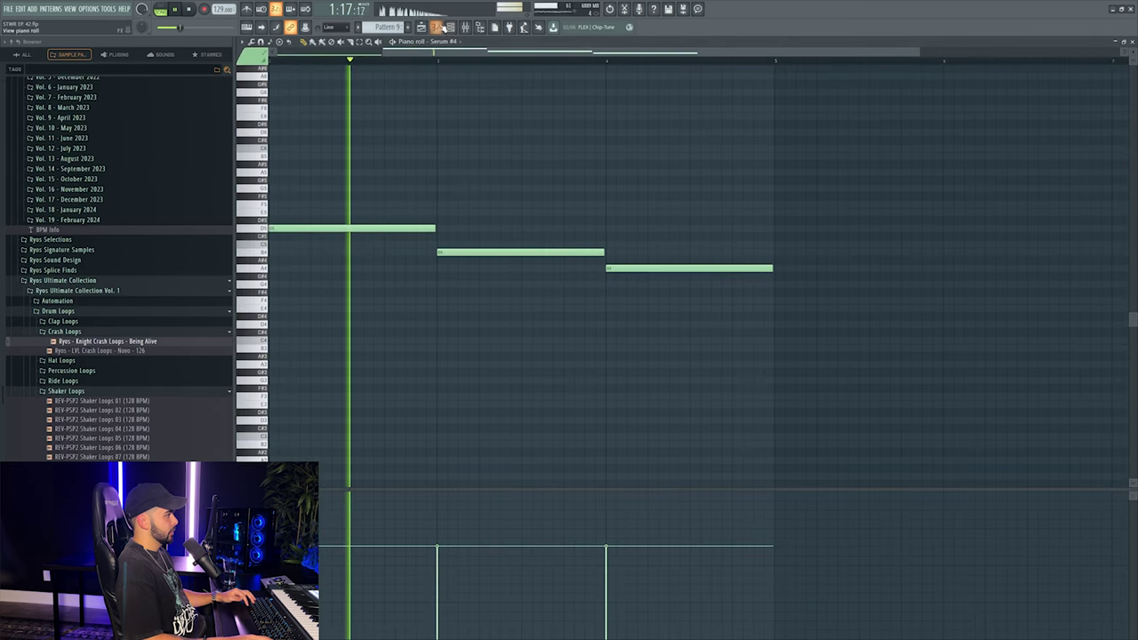
key(F6)
right_click(885, 395)
click(986, 412)
click(992, 417)
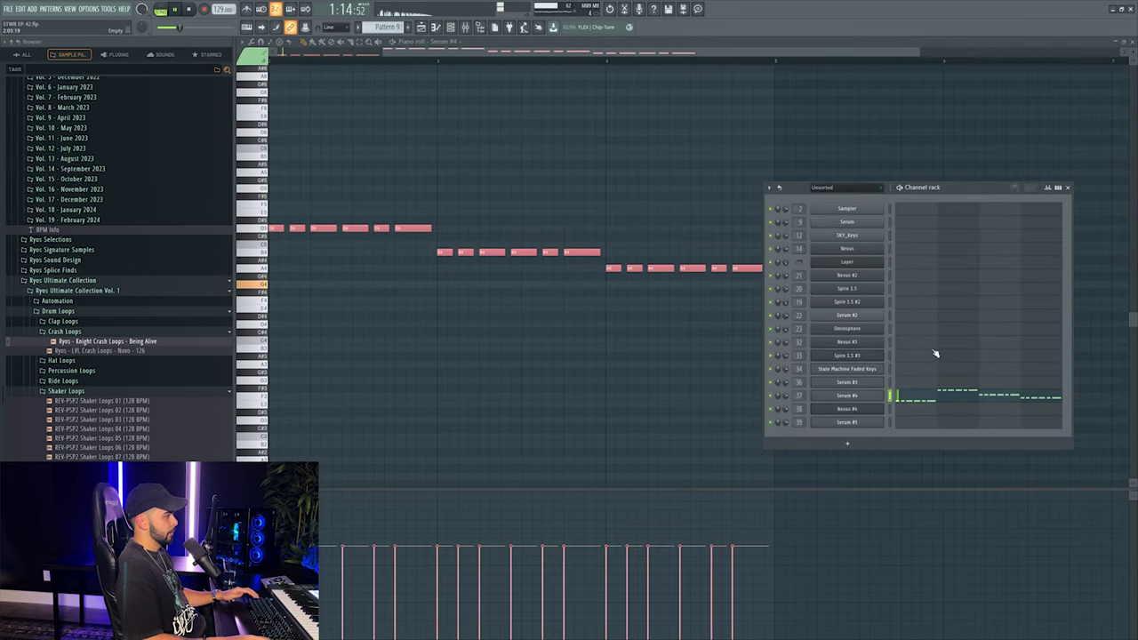
key(F6)
key(F9)
key(F5)
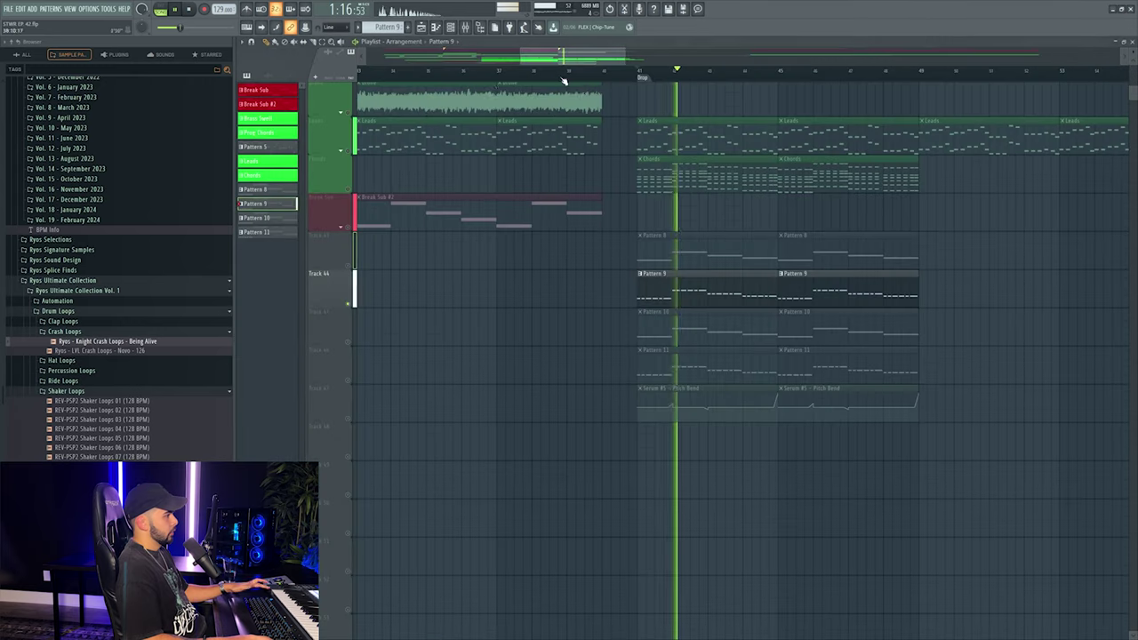
Enable Tracks 46 and 47, move the Pattern 9 track directly above Pattern 11's track, and play the basses together.
key(space)
click(348, 381)
click(348, 417)
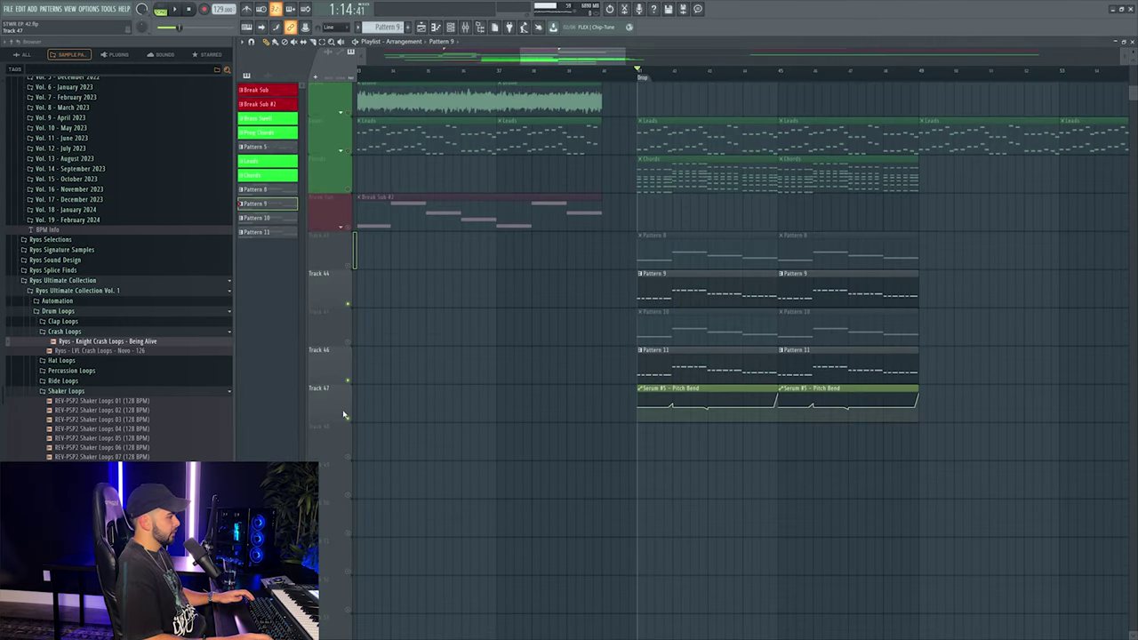
drag(340, 311, 340, 272)
key(space)
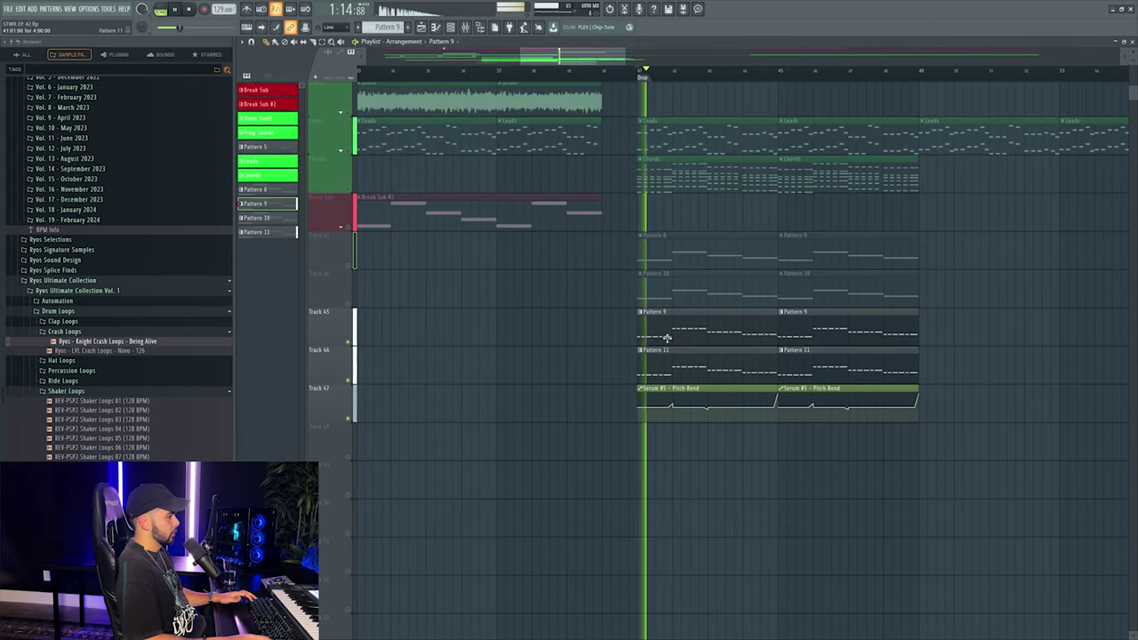
key(F9)
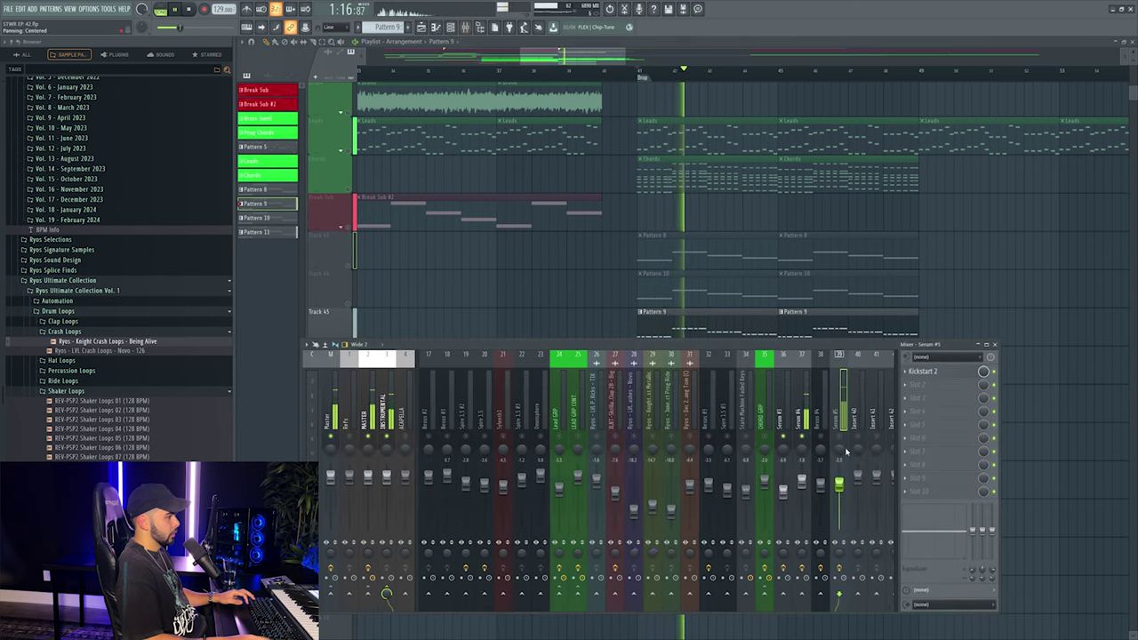
scroll(704, 299, down, 3)
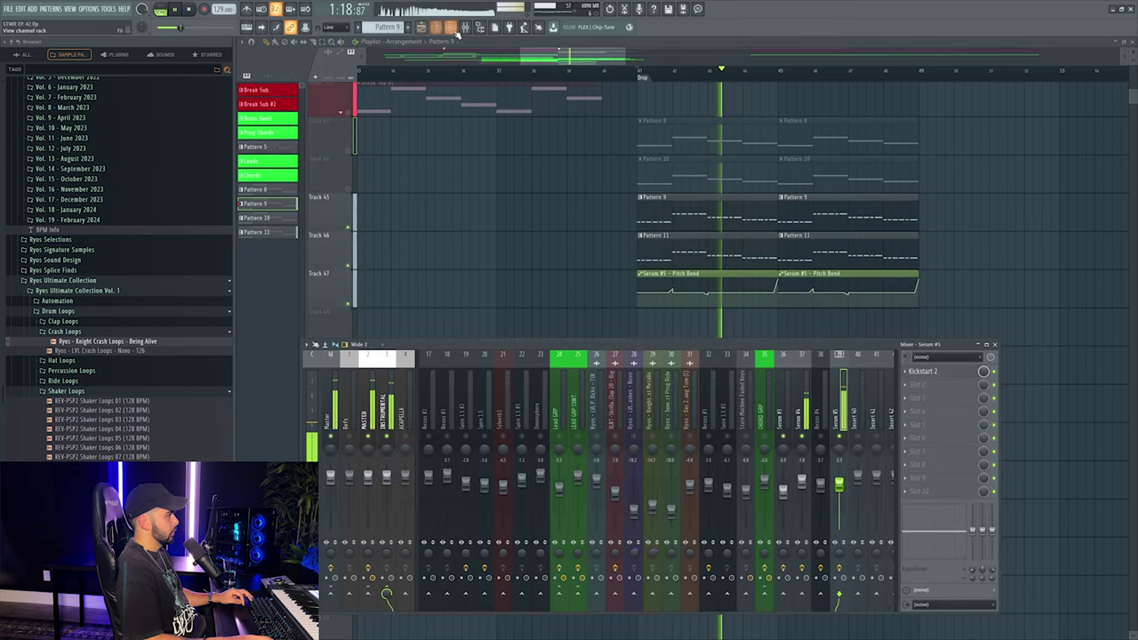
key(F9)
Open Serum #4 from Pattern 9 and link its pitch bend to the existing Serum #5 - Pitch Bend automation clip.
double_click(663, 215)
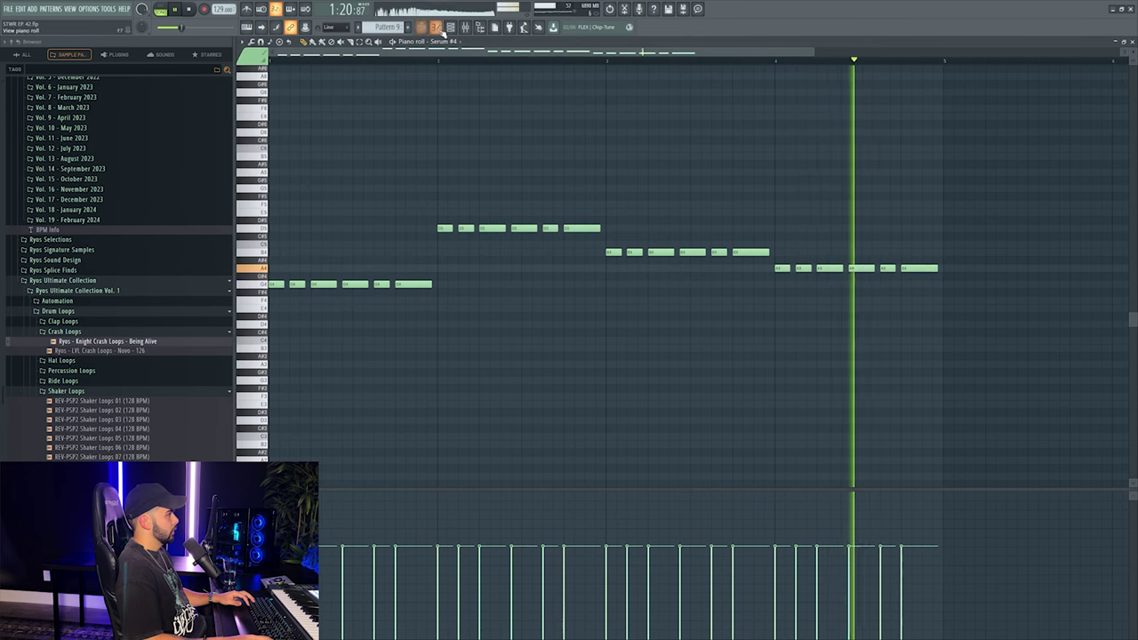
key(F6)
click(852, 395)
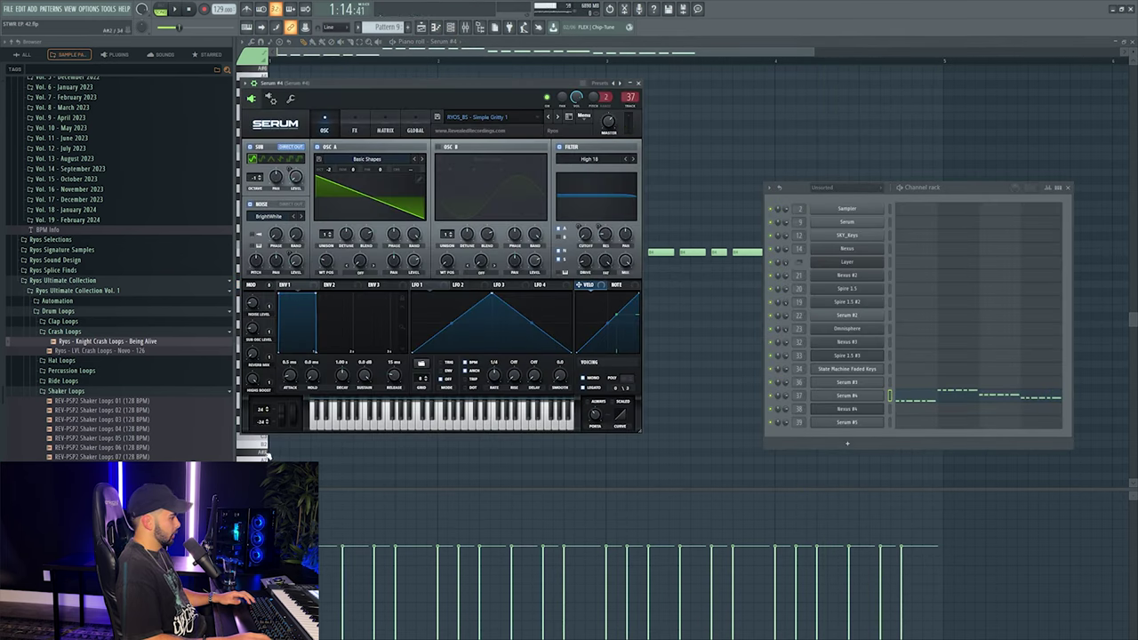
click(116, 9)
mouse_move(151, 163)
click(191, 162)
click(542, 306)
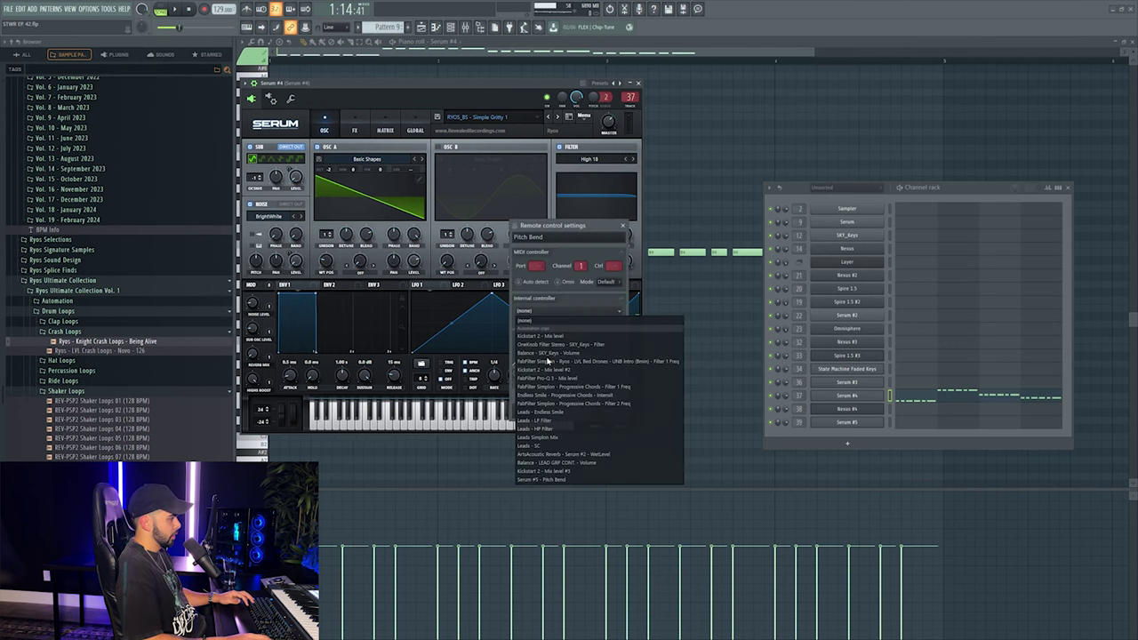
click(621, 425)
click(608, 410)
key(Escape)
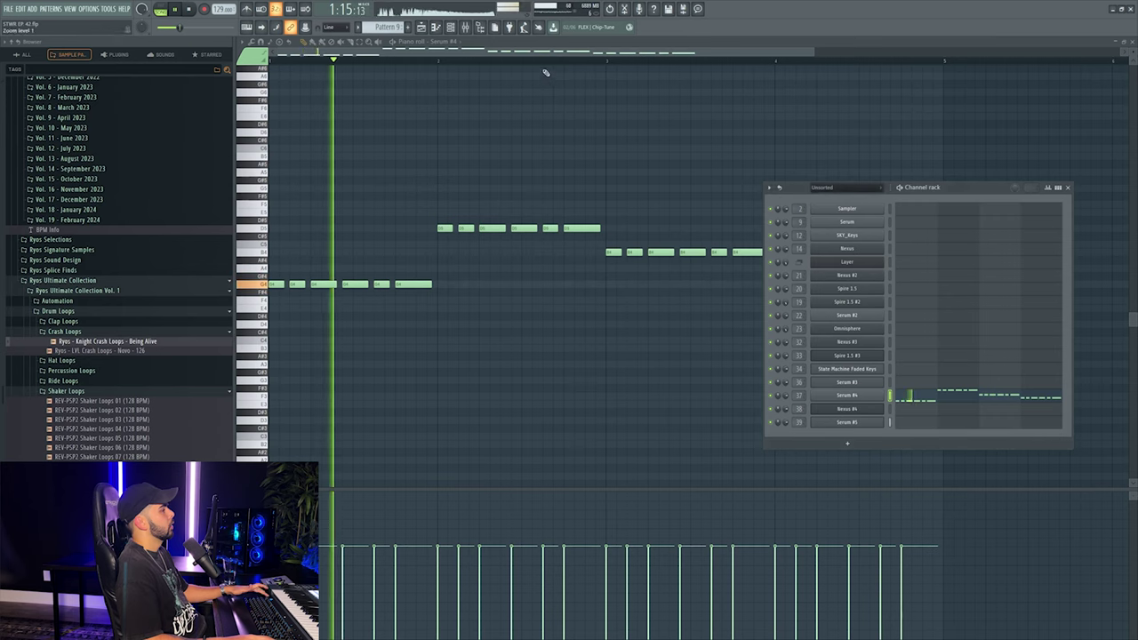
Add FabFilter Pro-Q 3 below Kickstart 2 on the Serum #5 mixer track.
key(F6)
key(F9)
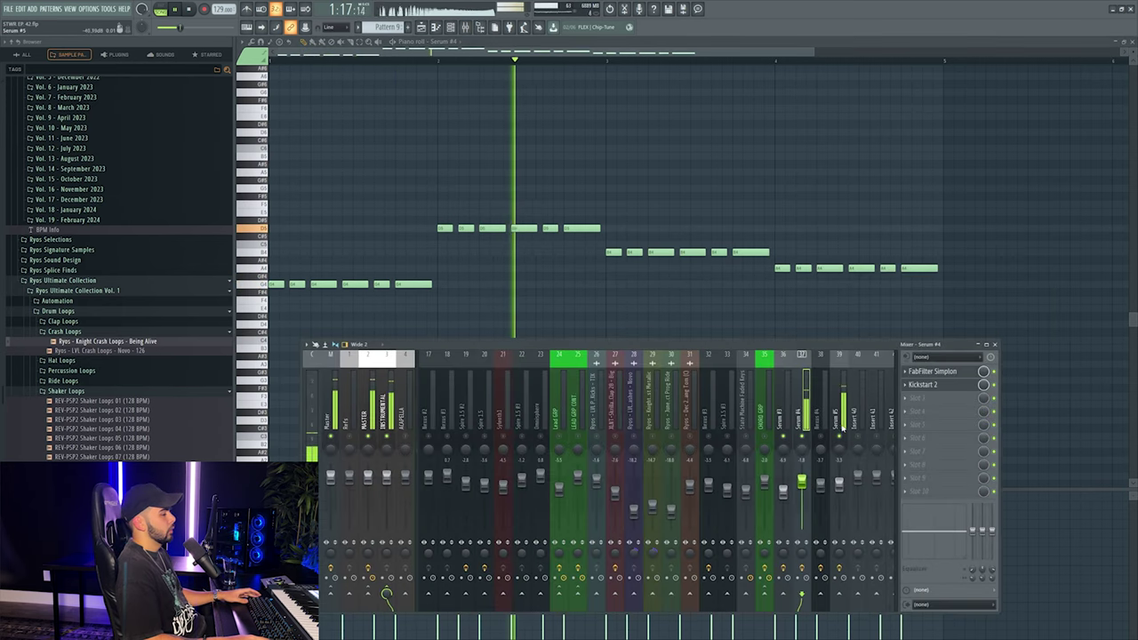
click(835, 423)
click(945, 384)
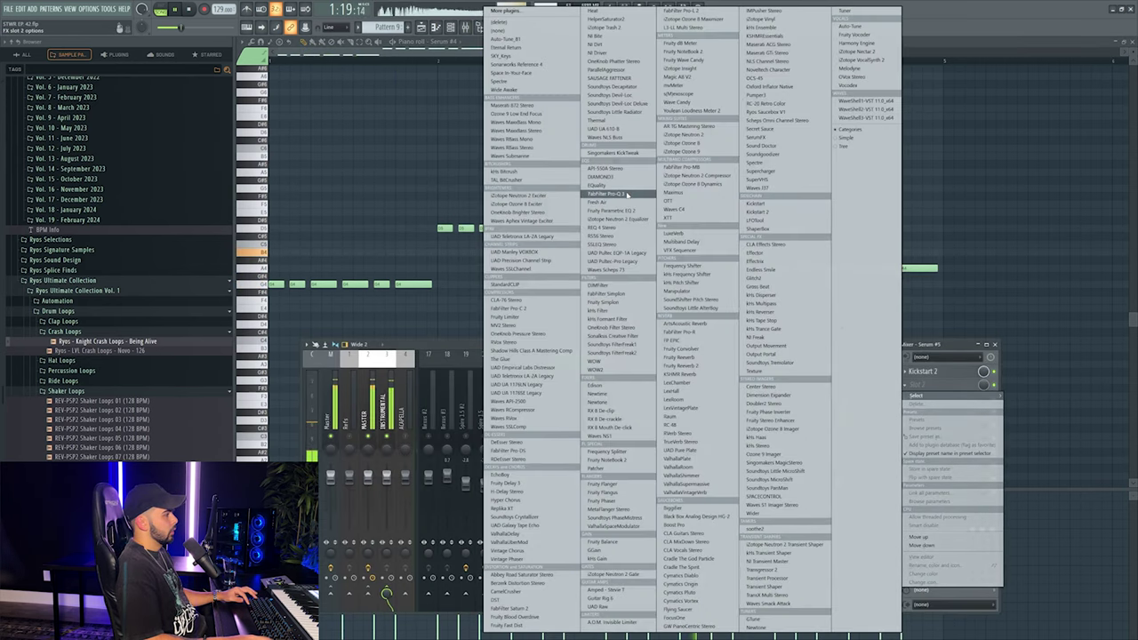
click(627, 194)
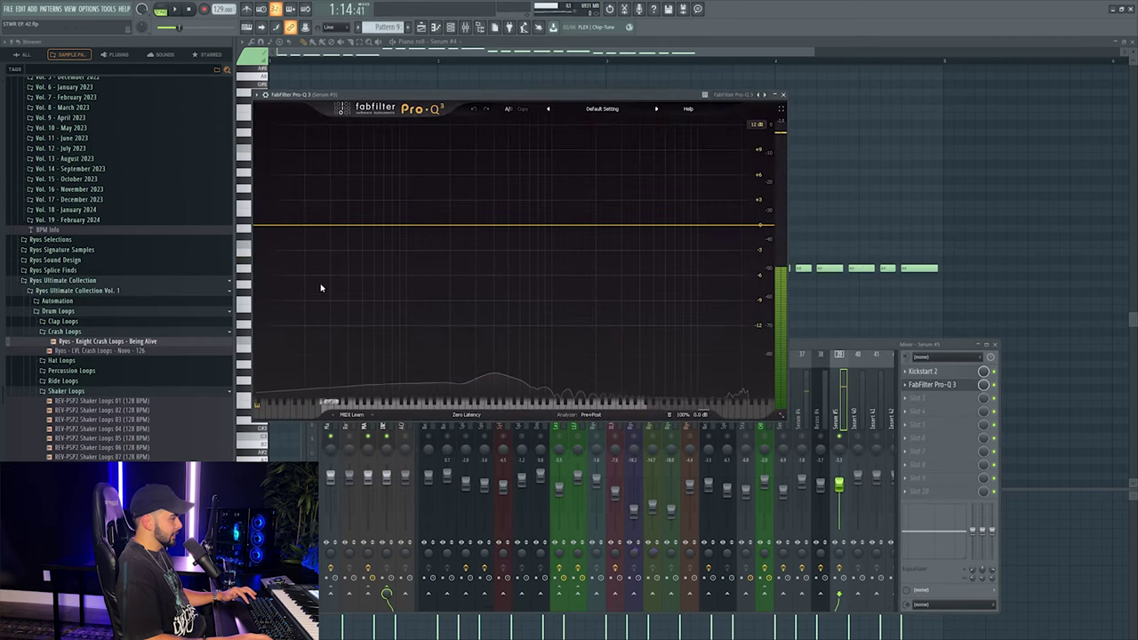
Create a 24 dB/oct low cut at about 82 Hz in the Serum #5 EQ and hear it with Serum #4.
double_click(363, 247)
click(282, 370)
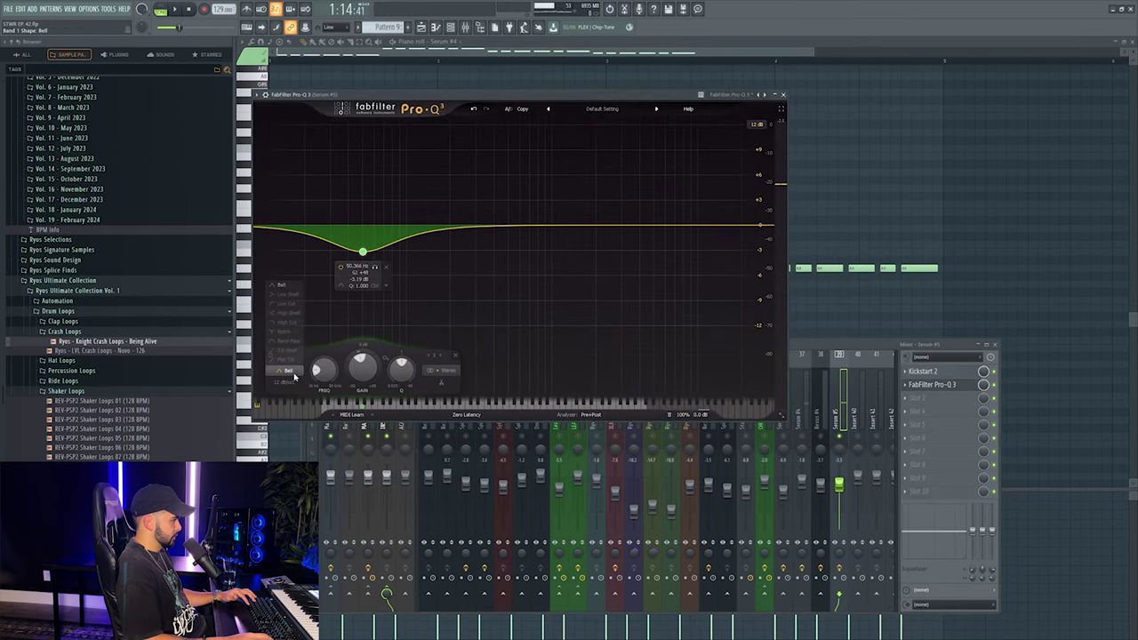
click(283, 308)
click(285, 383)
click(296, 422)
key(space)
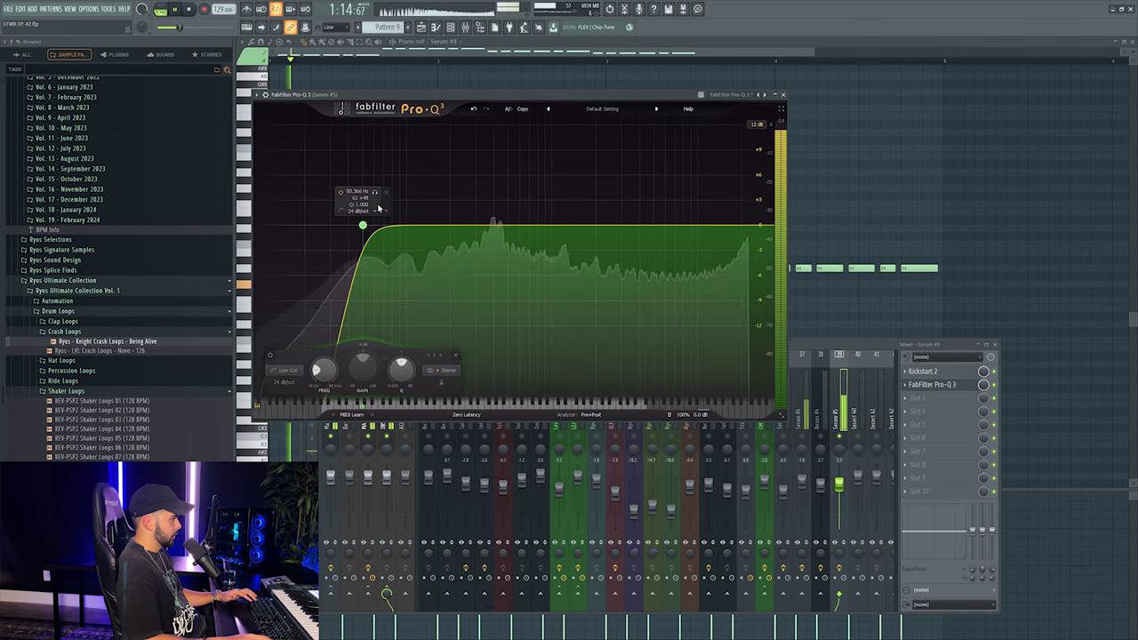
drag(362, 225, 391, 225)
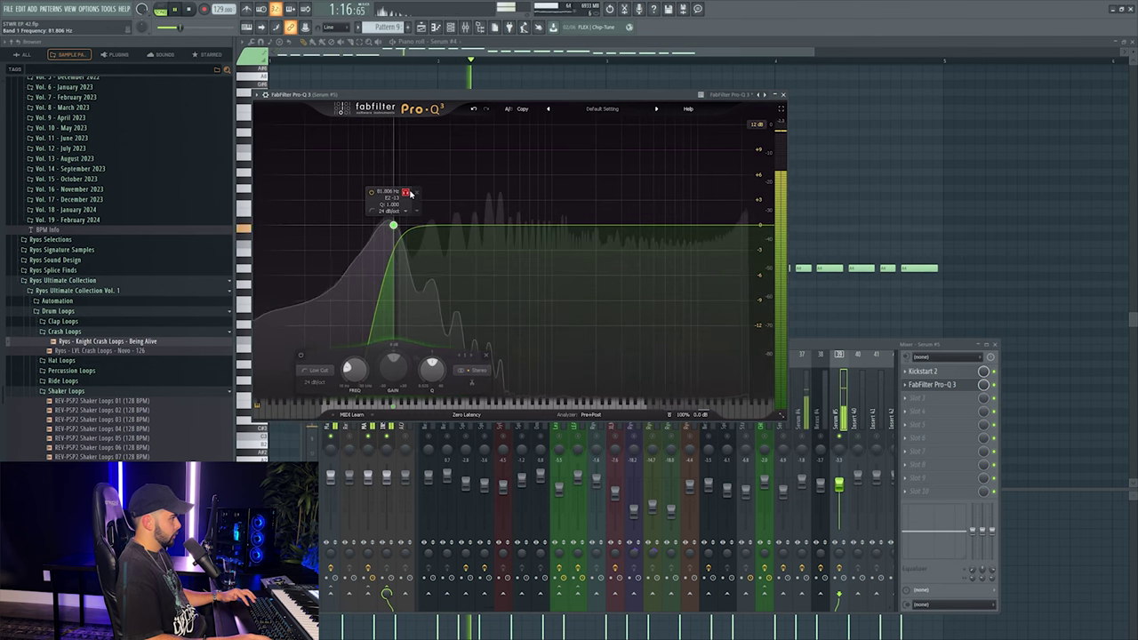
click(805, 438)
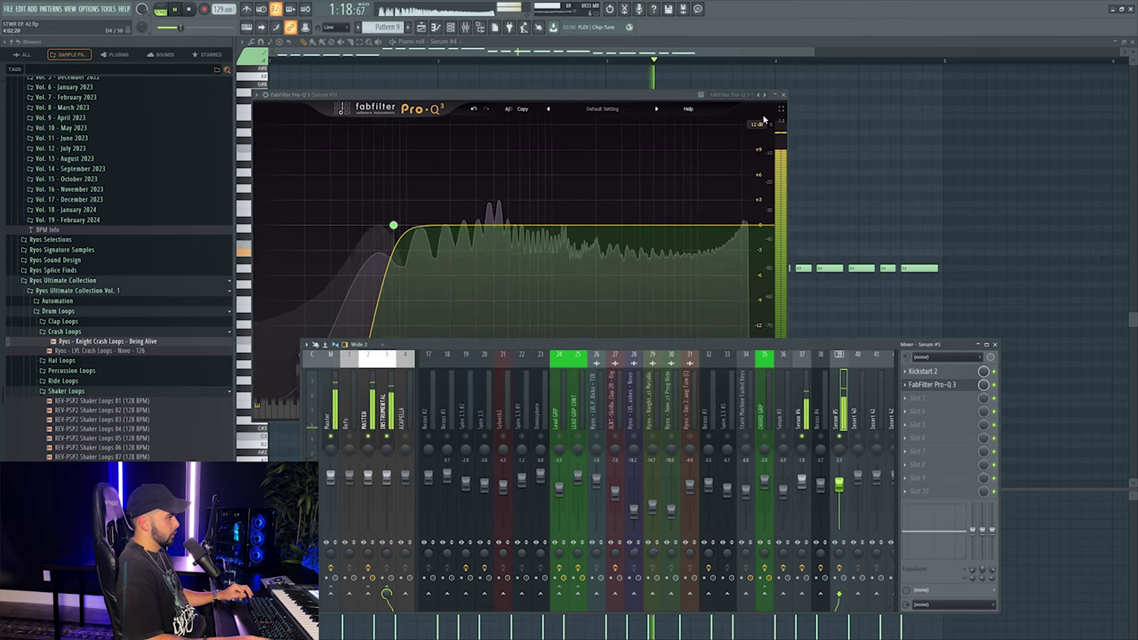
click(781, 94)
Return to the playlist, restore all soloed-out tracks, and mute the Pattern 8 and Pattern 10 clips in the drop.
key(F5)
key(F5)
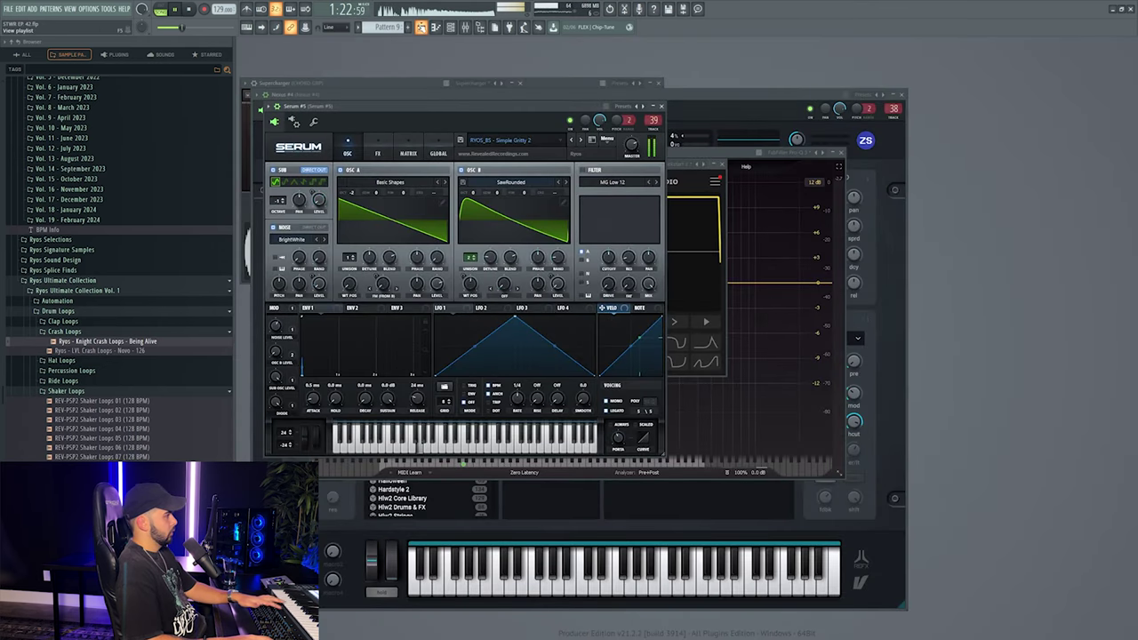
key(F12)
key(F5)
key(F9)
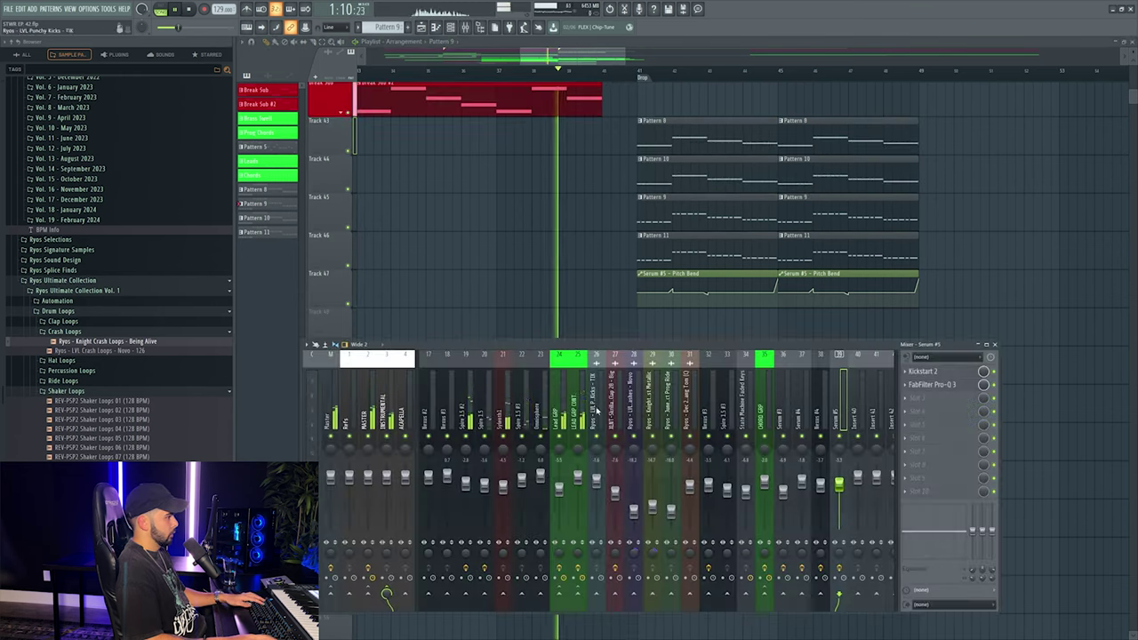
key(F9)
key(t)
drag(711, 124, 814, 144)
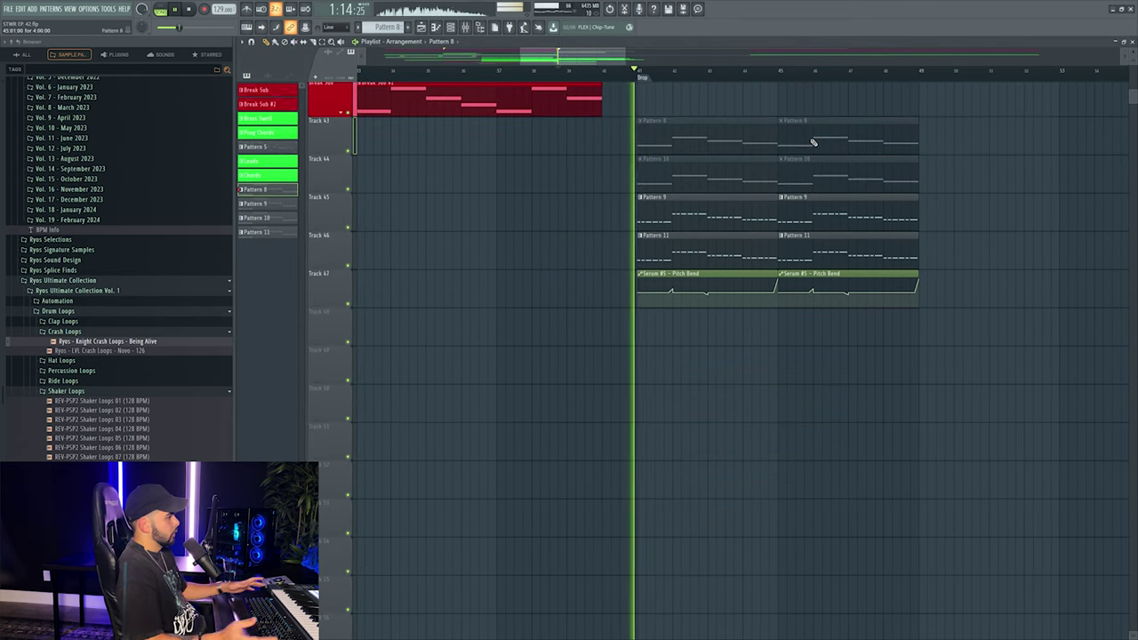
Play the drop in full context and unmute the Pattern 10 clips on Track 44.
key(F9)
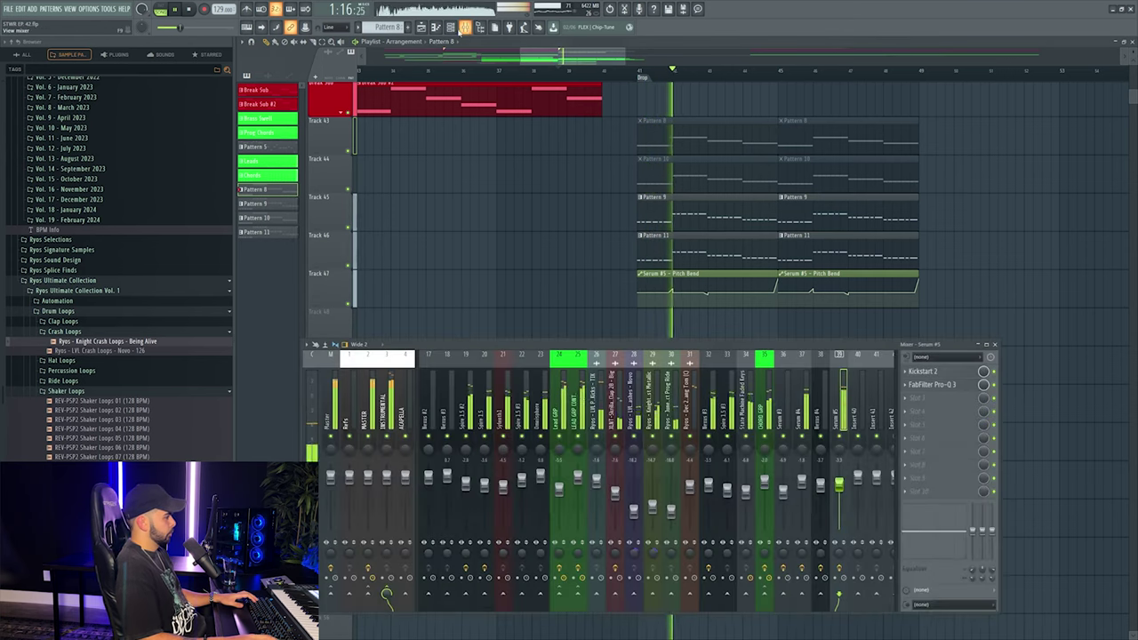
key(F9)
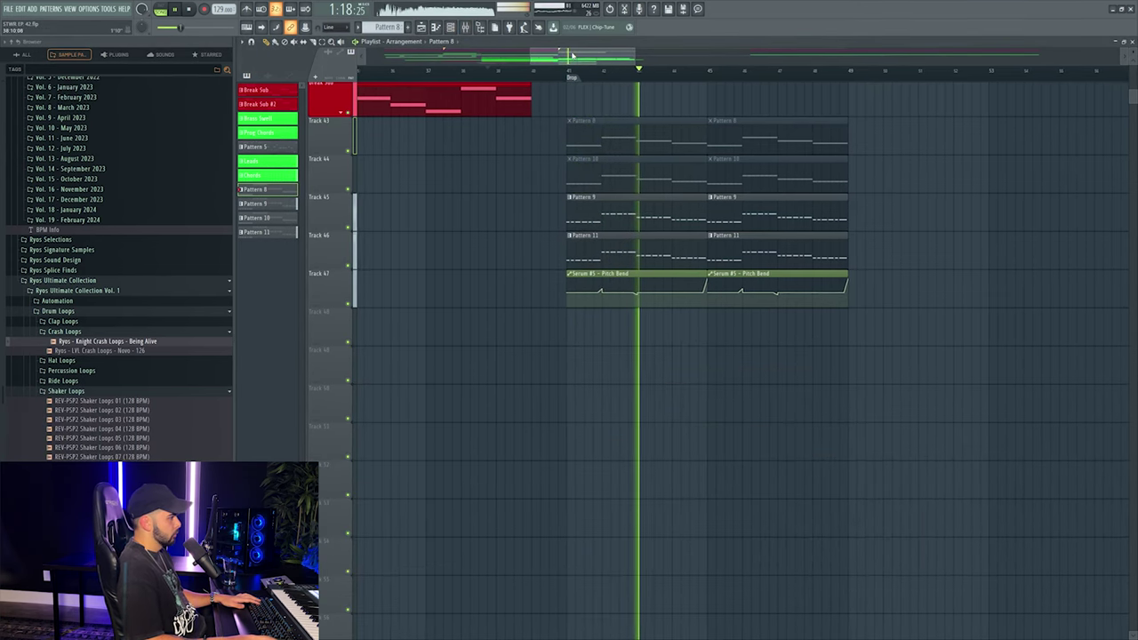
click(659, 182)
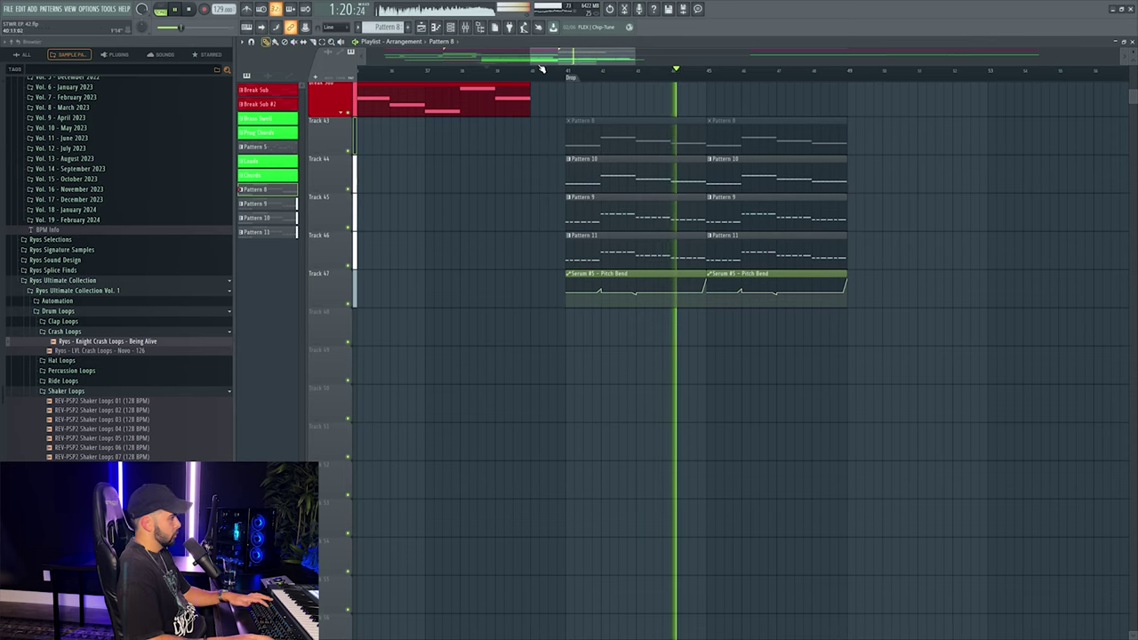
Rename mixer track 38 as Bass GTR, colour it red, and stop playback.
key(F9)
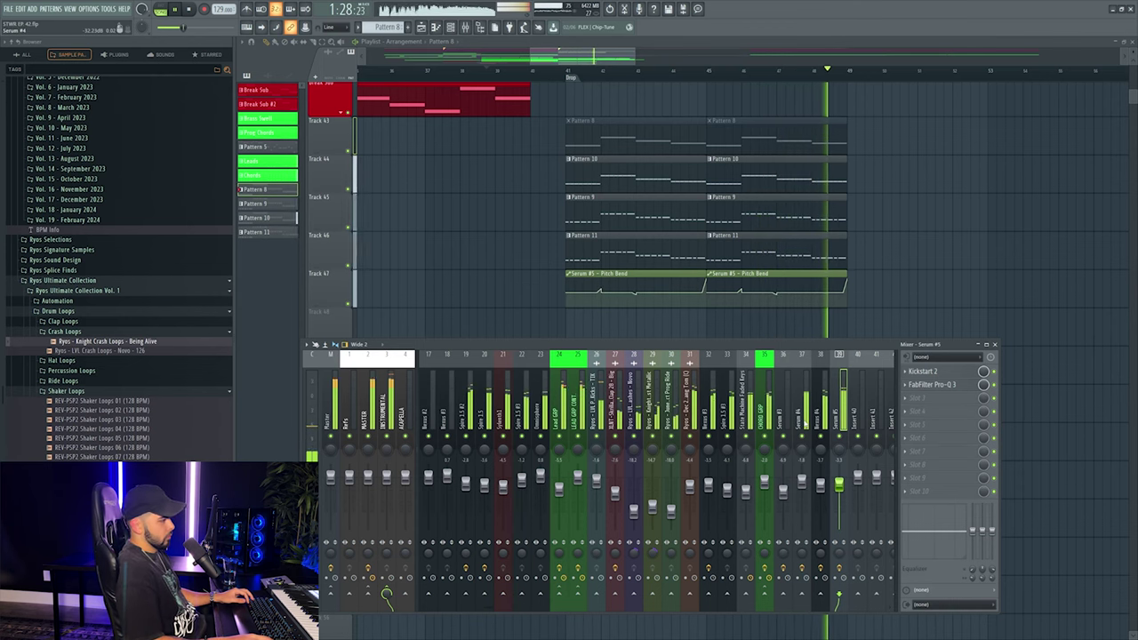
click(812, 436)
key(space)
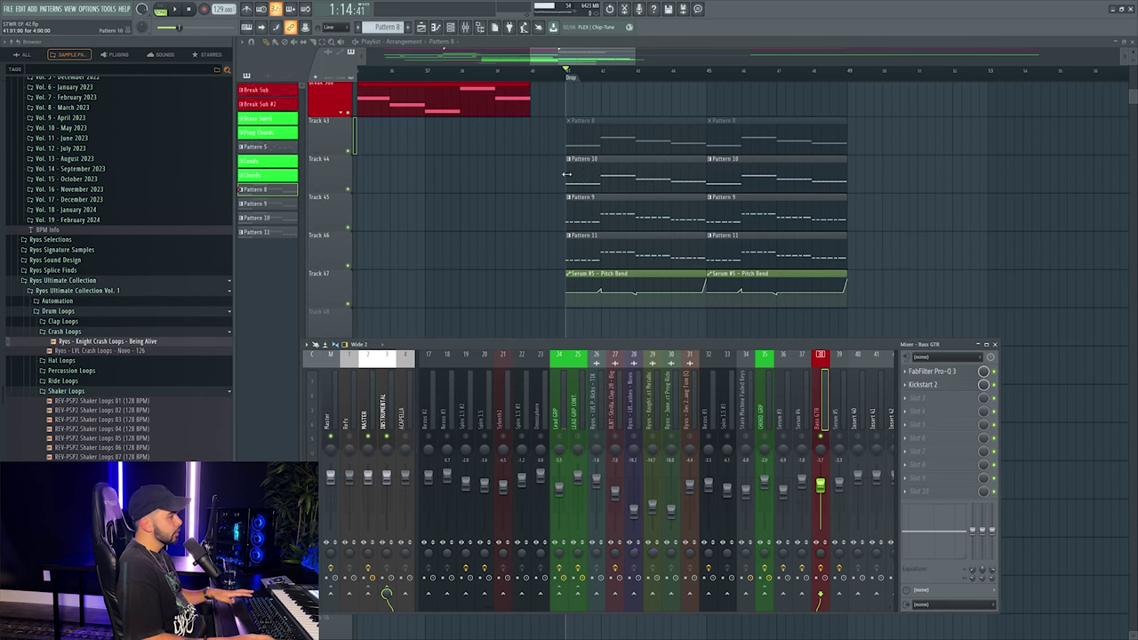
Try trimming the start of the first Pattern 10 clip on Track 44, and undo the trim.
drag(566, 174, 586, 176)
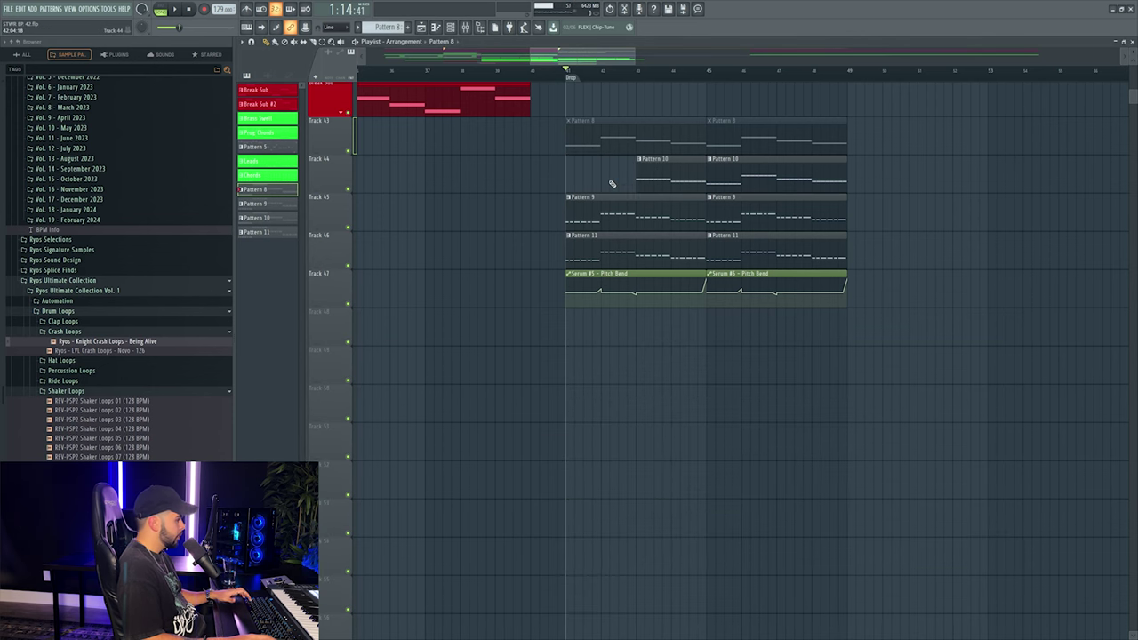
key(ctrl+z)
key(ctrl+z)
Play the bass layers in solo and in context, checking their stereo field with iZotope Insight on the Master track.
click(470, 28)
key(space)
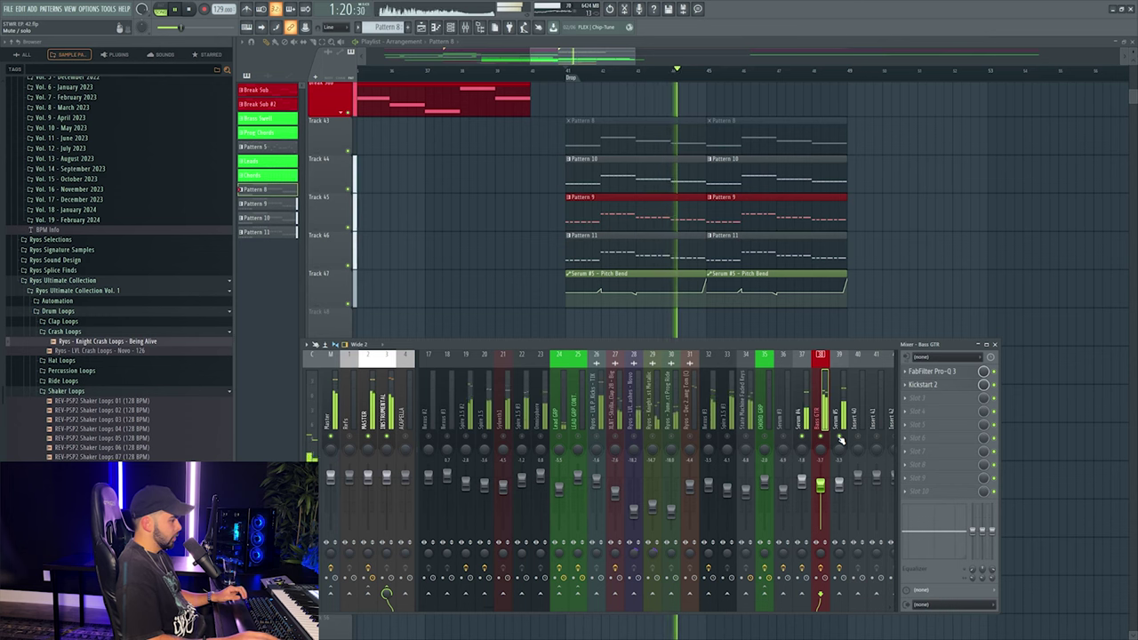
click(329, 400)
key(space)
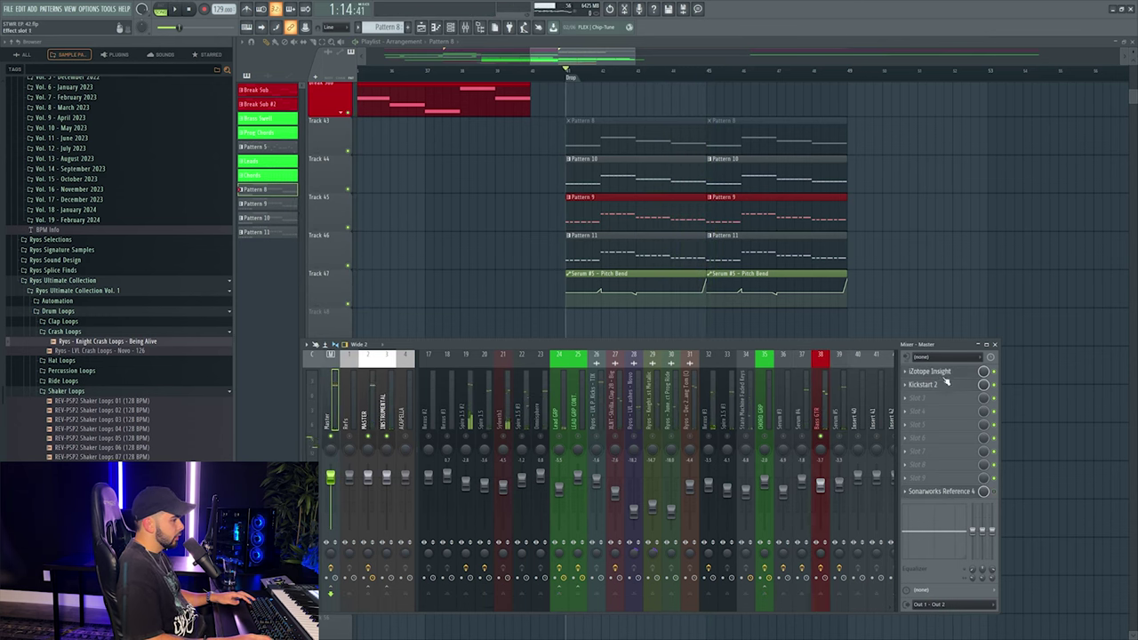
click(942, 371)
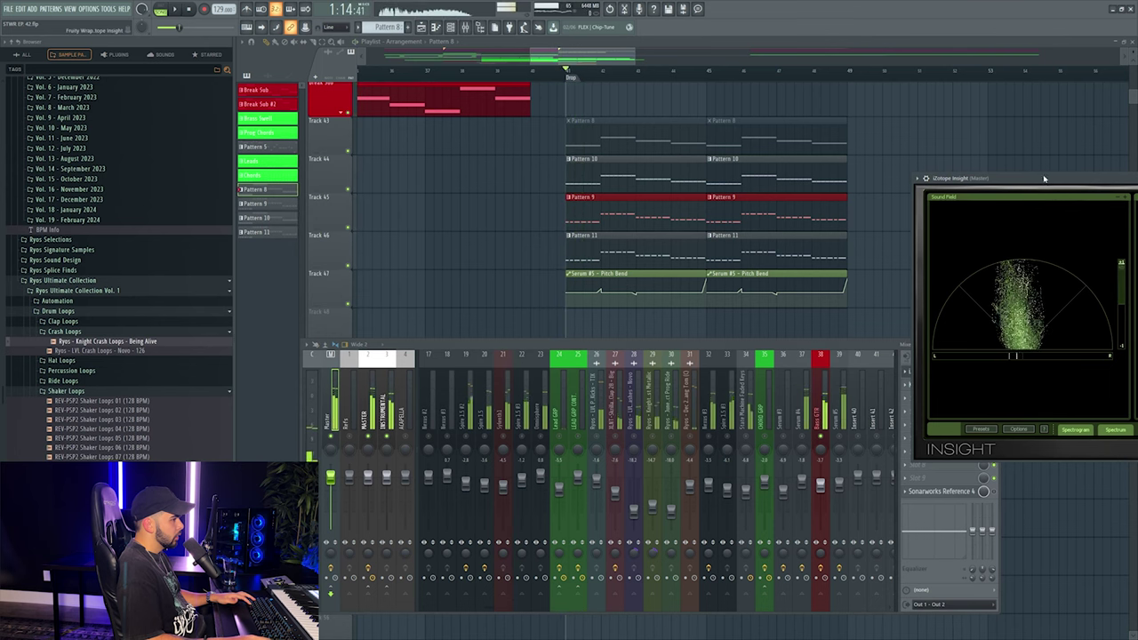
click(832, 211)
key(space)
click(809, 440)
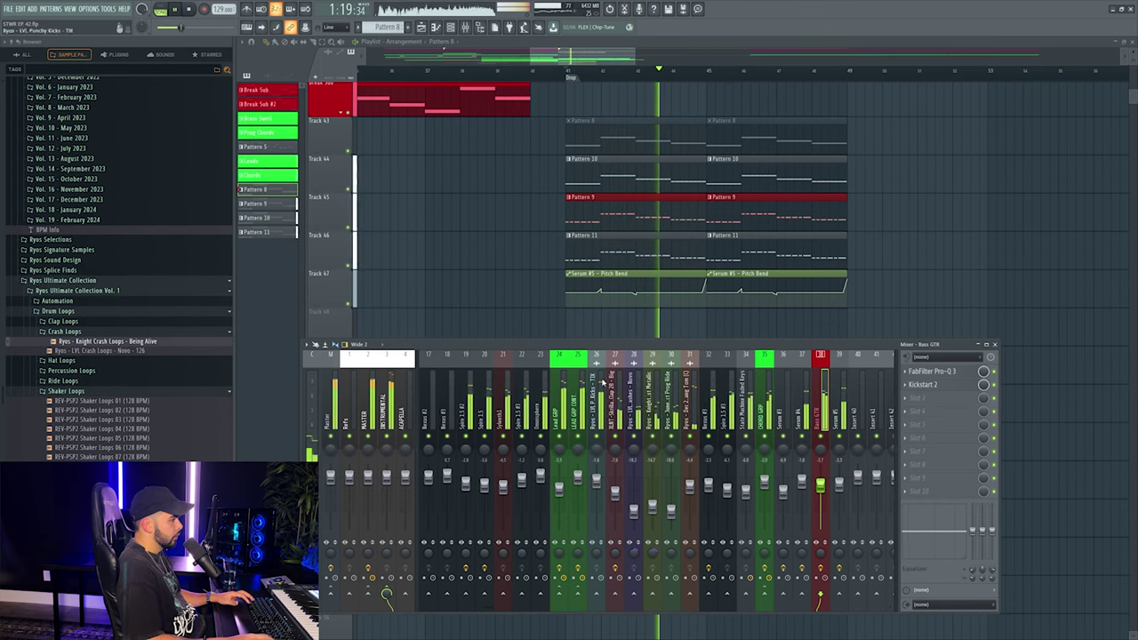
key(F9)
Look through Pattern 9's notes, open Nexus #4 from Pattern 10, and open its maximum pitch bend value for editing.
double_click(632, 210)
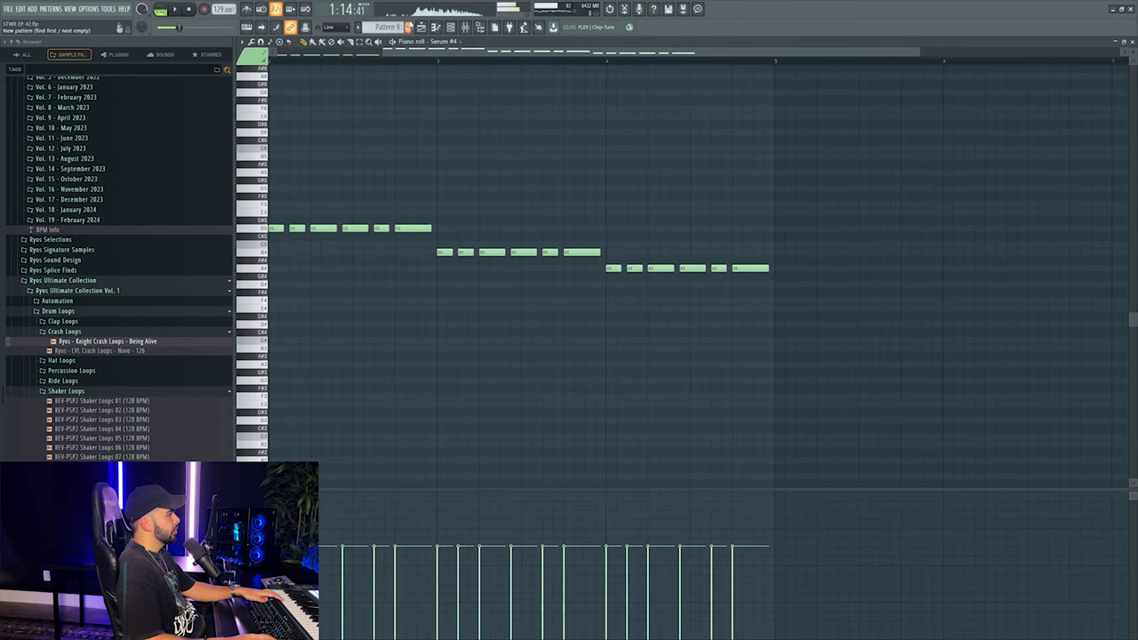
click(451, 28)
key(F6)
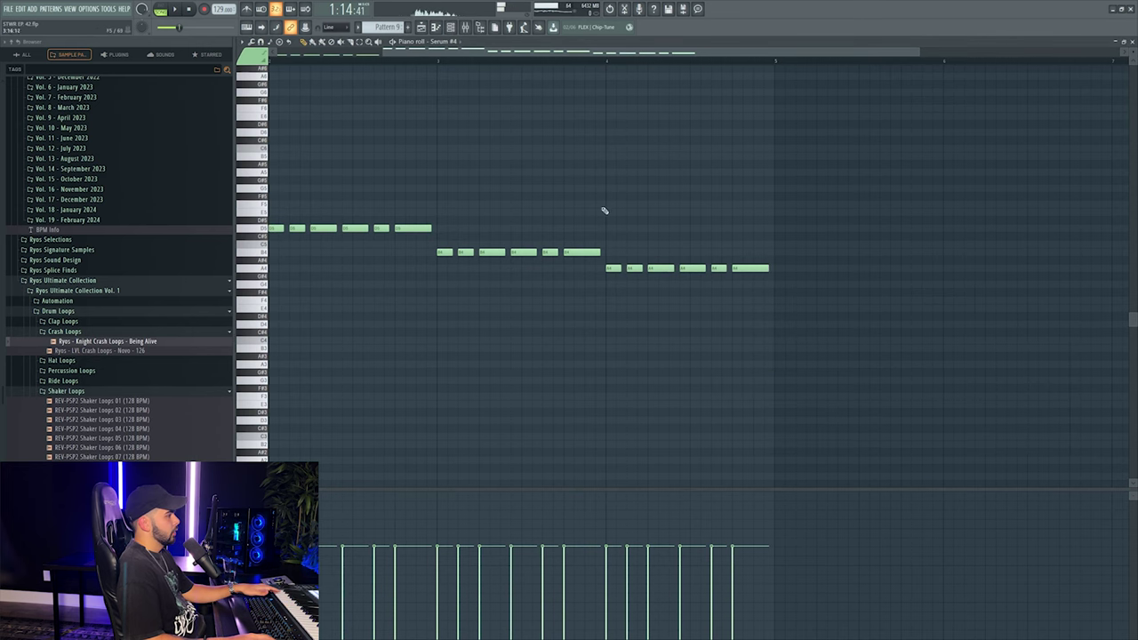
key(F7)
double_click(578, 178)
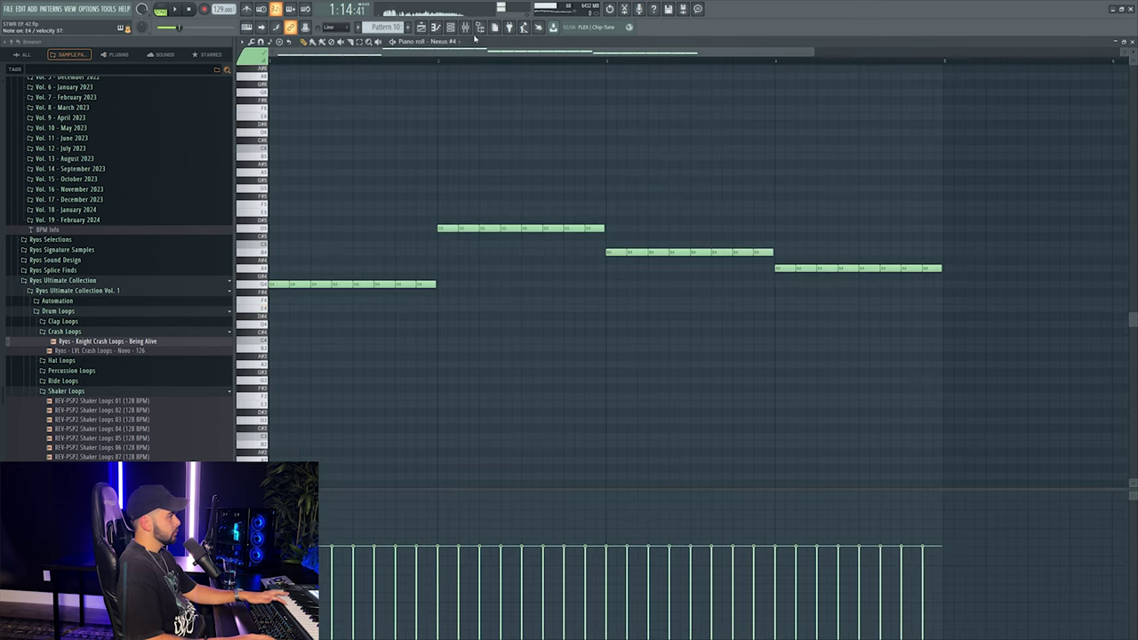
key(F6)
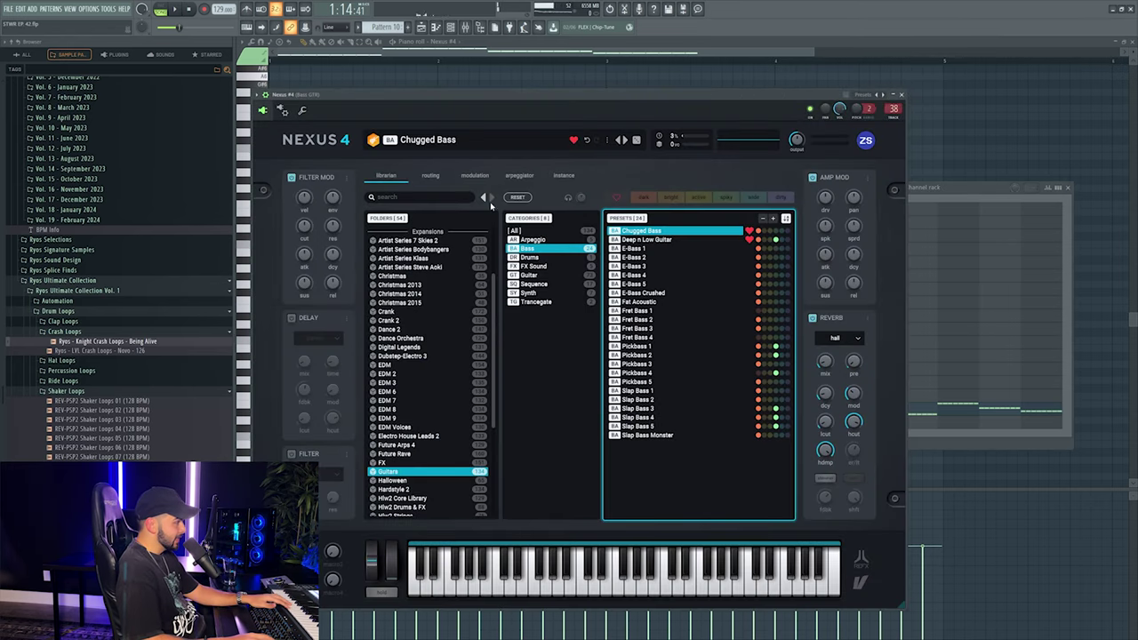
click(473, 176)
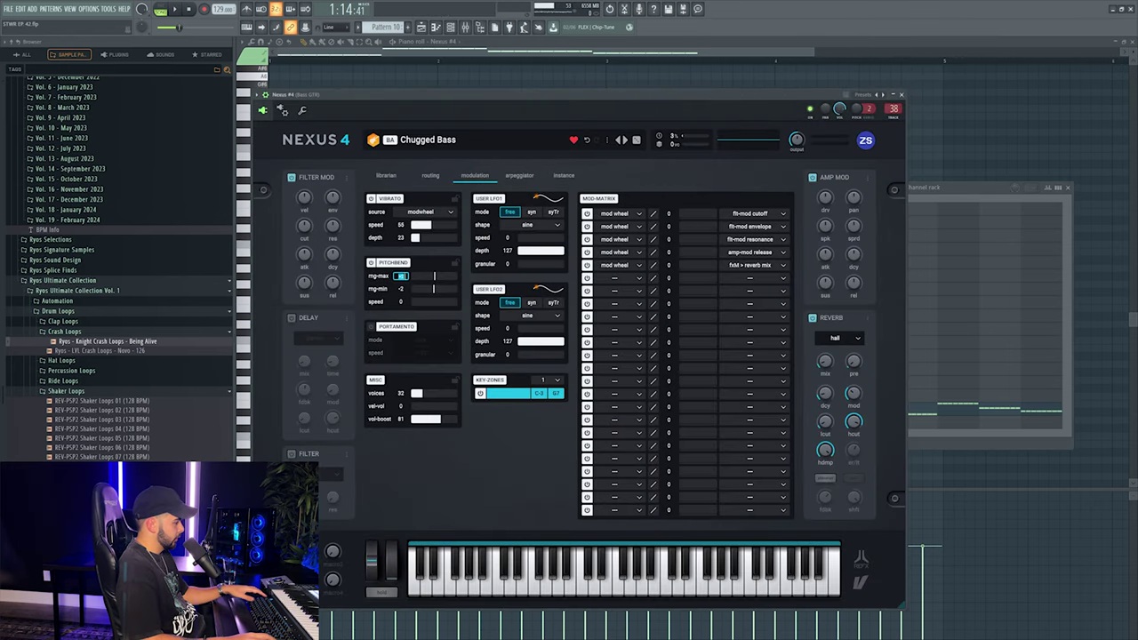
Play Pattern 9's track in solo from the drop, adding the Pattern 10, Pattern 11 and pitch bend tracks.
click(423, 28)
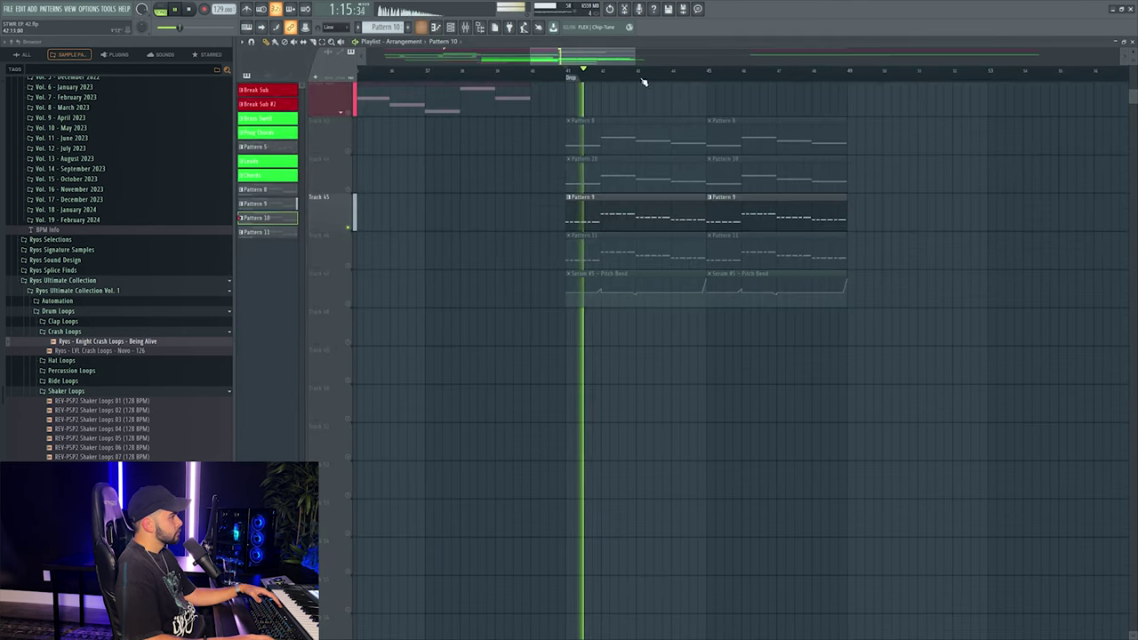
key(space)
click(344, 267)
key(space)
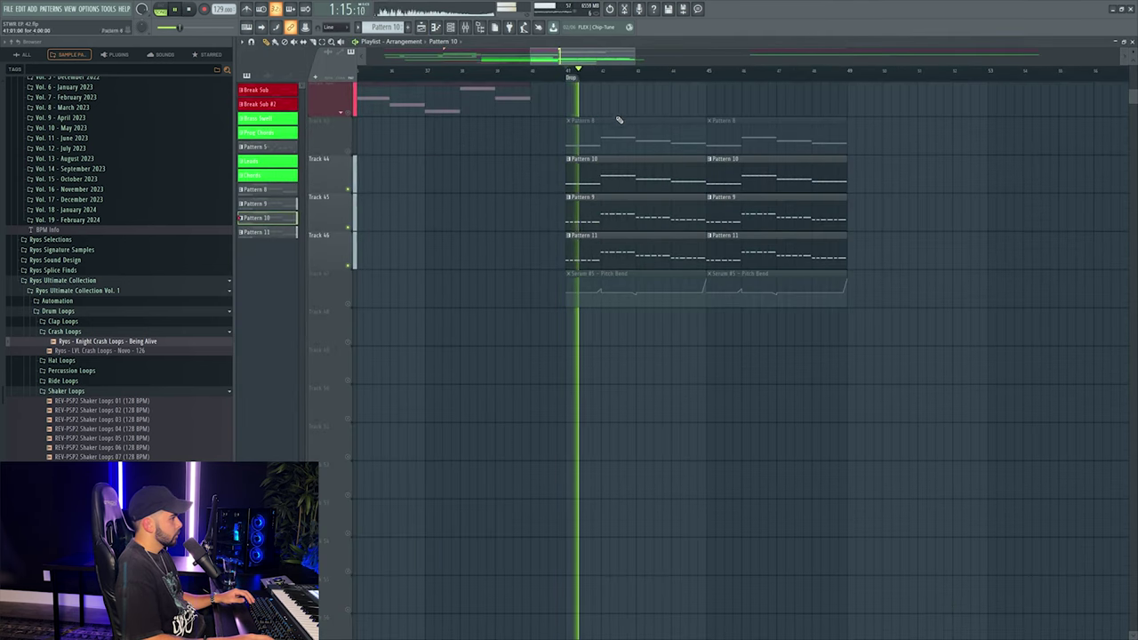
click(349, 304)
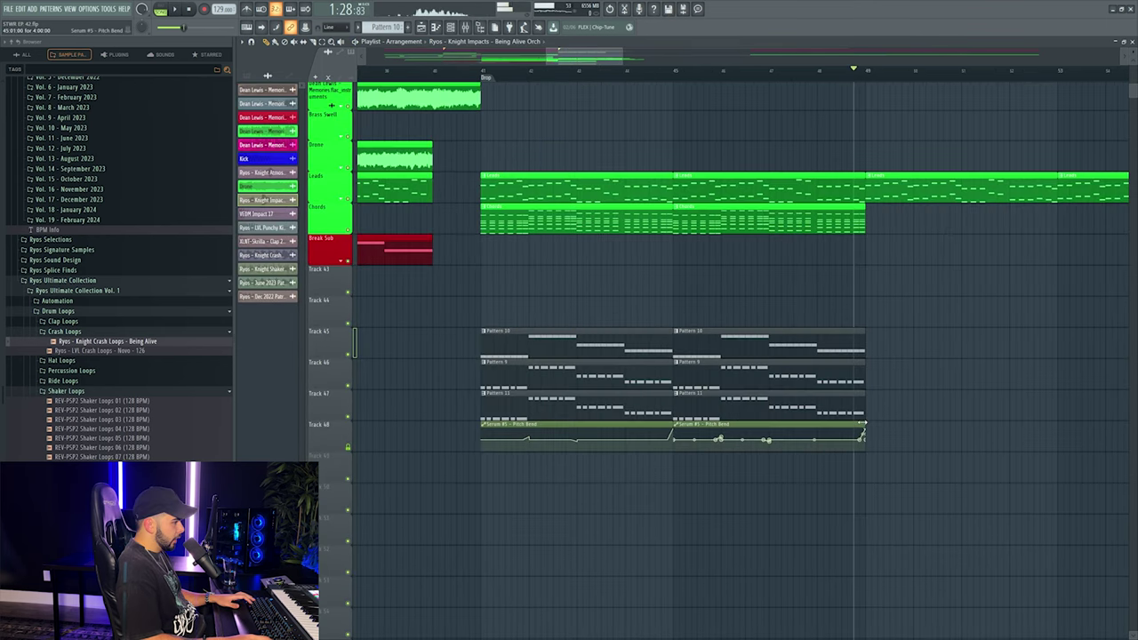
Shorten both Serum #5 - Pitch Bend clips on Track 48 to two bars and duplicate them into the two-bar gaps.
click(840, 440)
click(929, 439)
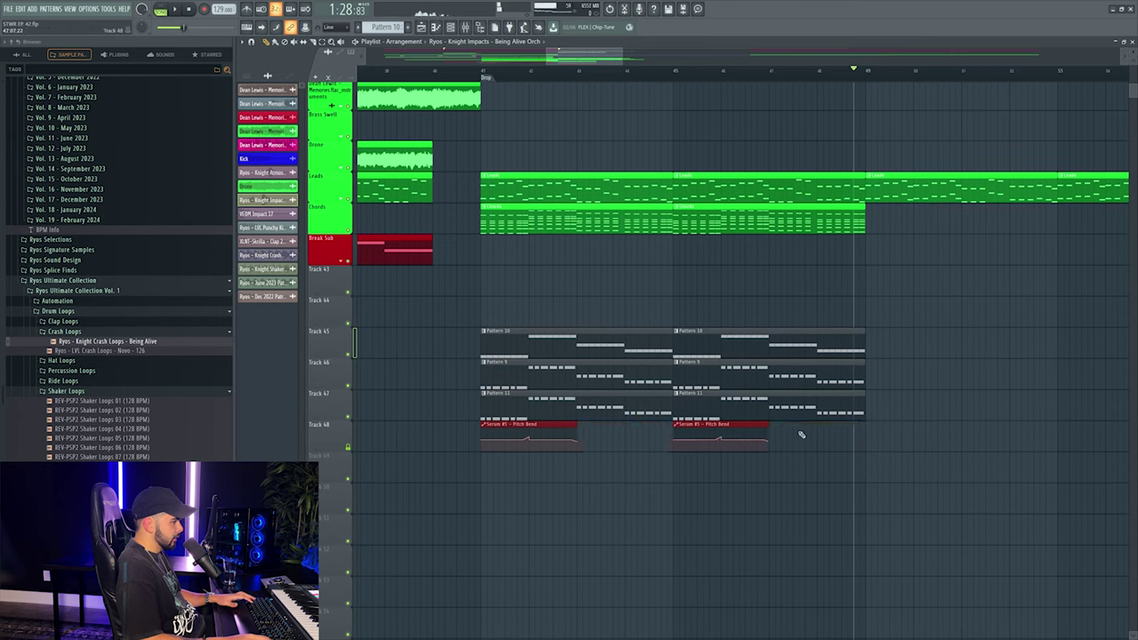
drag(516, 425, 595, 425)
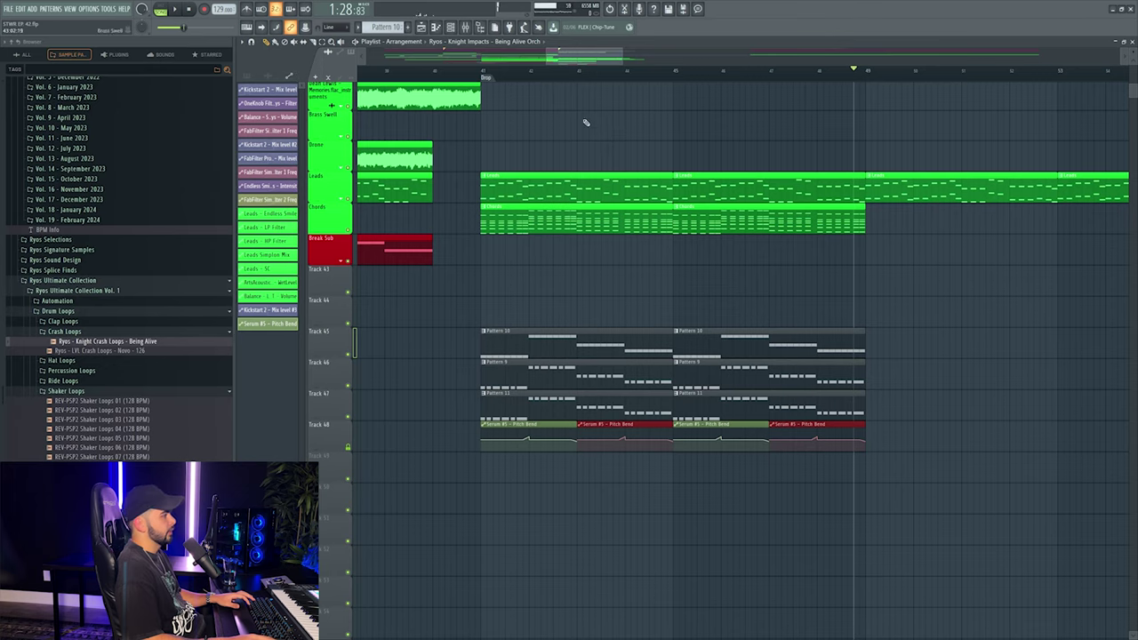
scroll(635, 69, down, 5)
scroll(635, 69, up, 4)
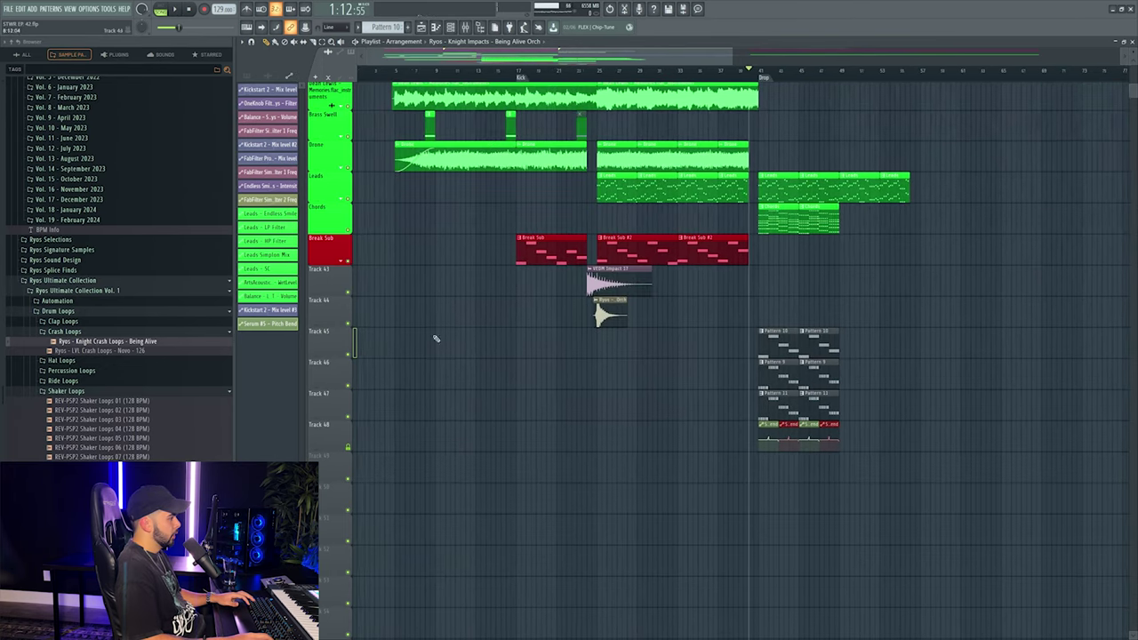
Colour Track 45 red (#B20016) and name it Bass GTR to match its bass layer.
right_click(331, 331)
click(355, 346)
click(374, 465)
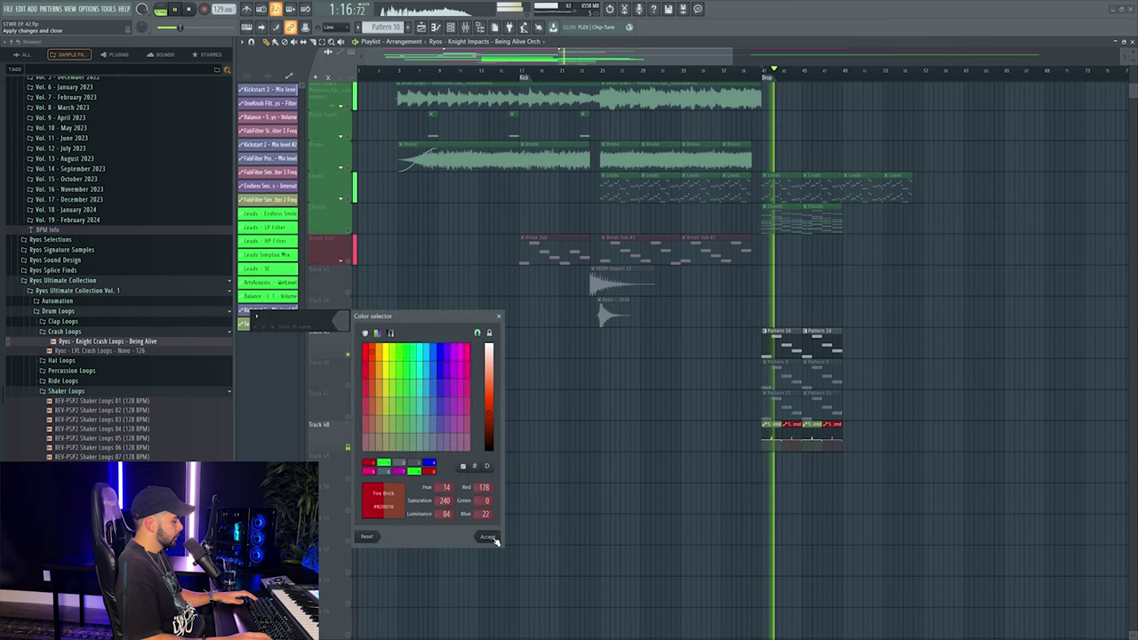
click(487, 536)
text(Bass G)
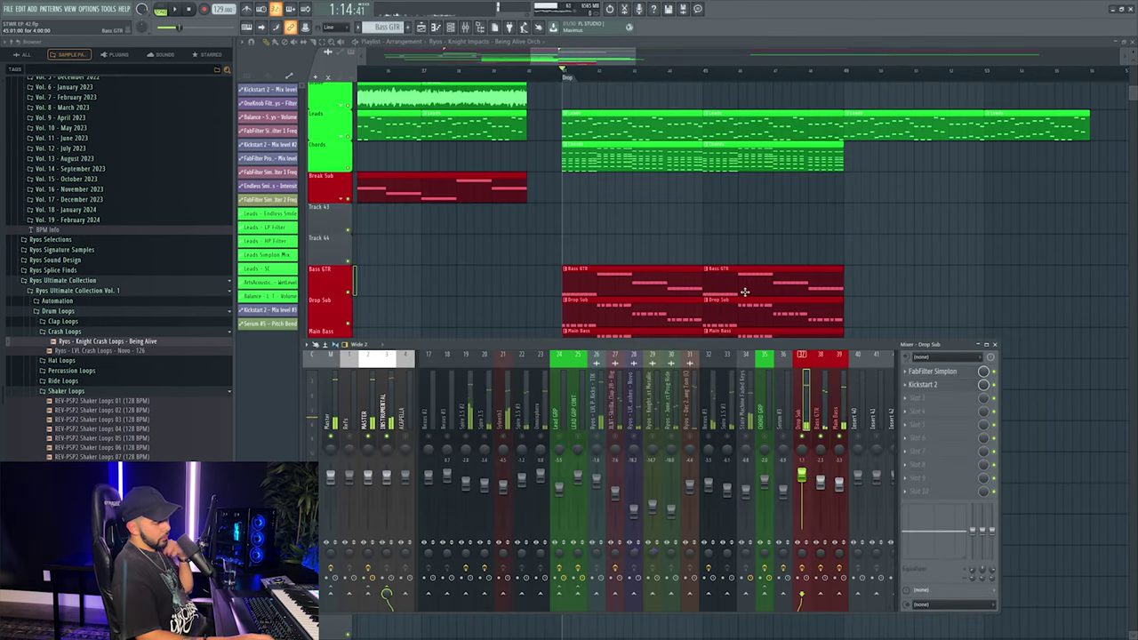
Add extra Bang Tom hits on Track 17 in the drop's first four bars and duplicate them over the following four bars.
scroll(599, 234, up, 5)
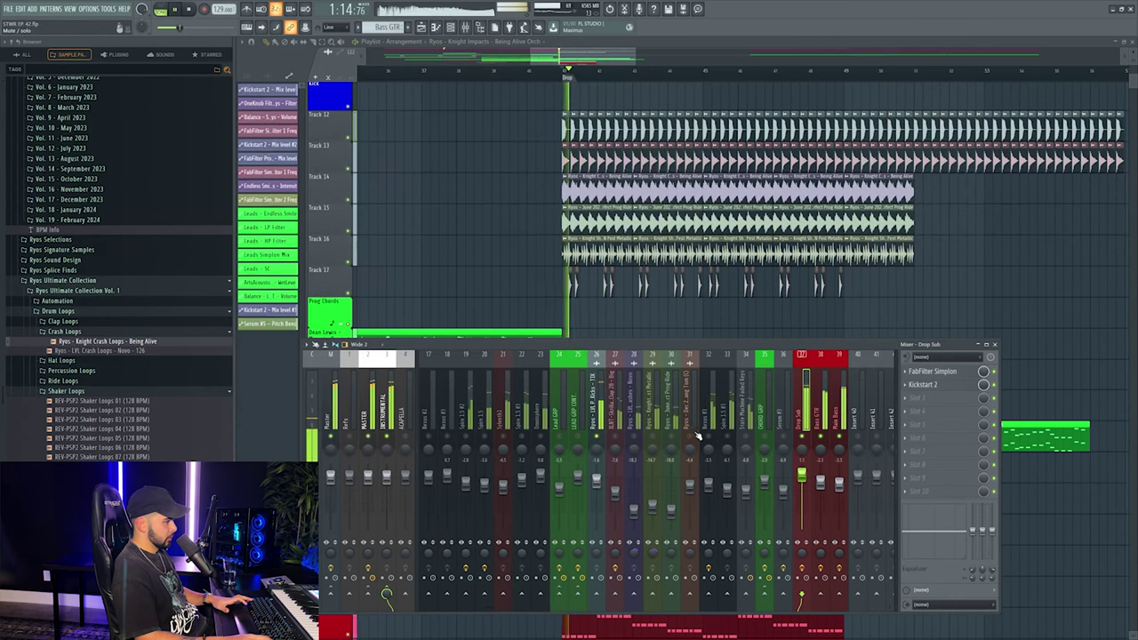
key(F9)
scroll(587, 78, up, 1)
scroll(586, 79, up, 3)
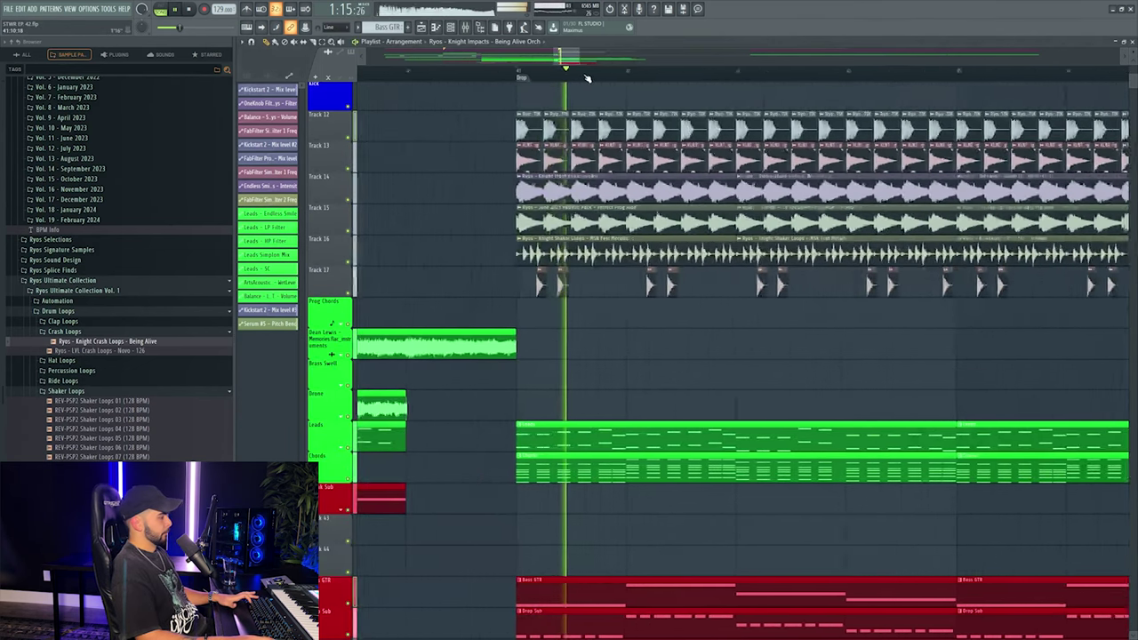
key(space)
scroll(768, 267, down, 2)
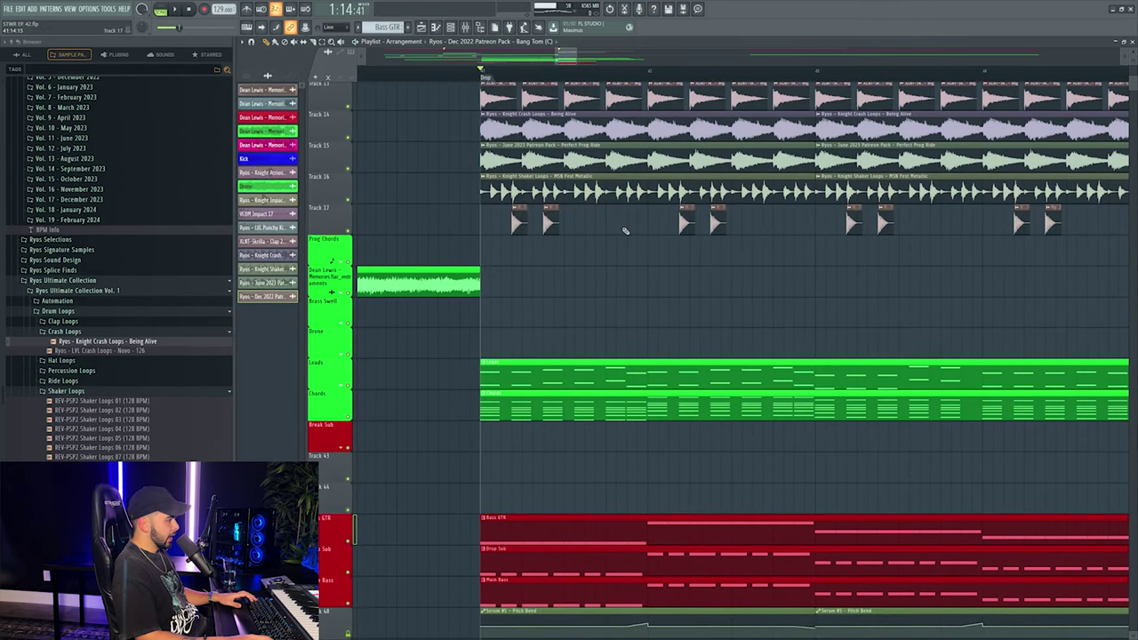
key(space)
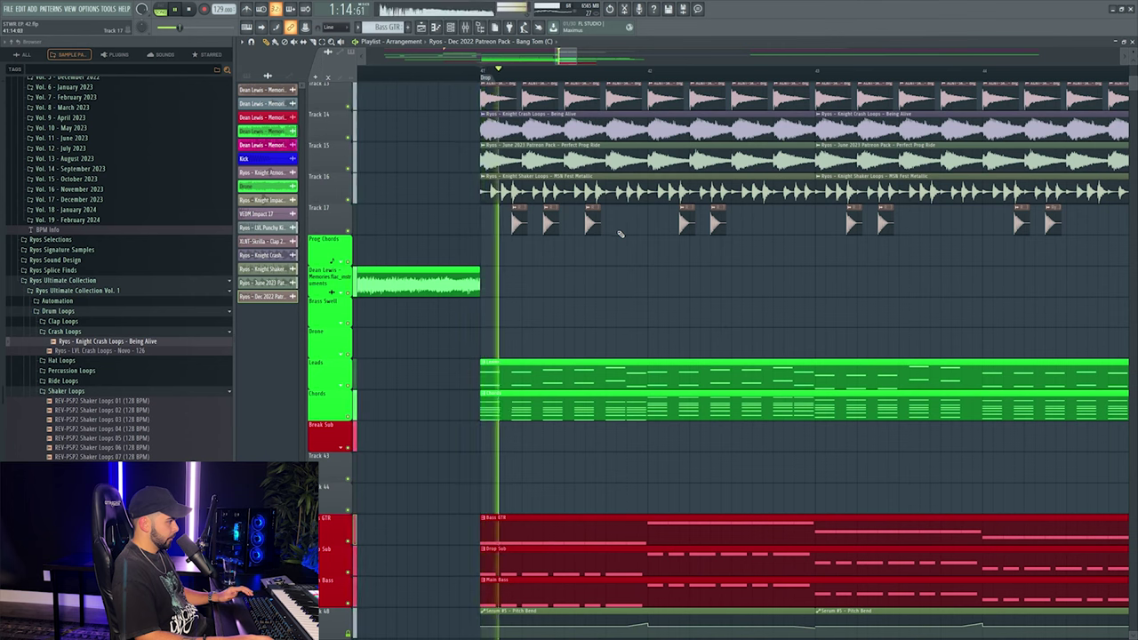
click(924, 222)
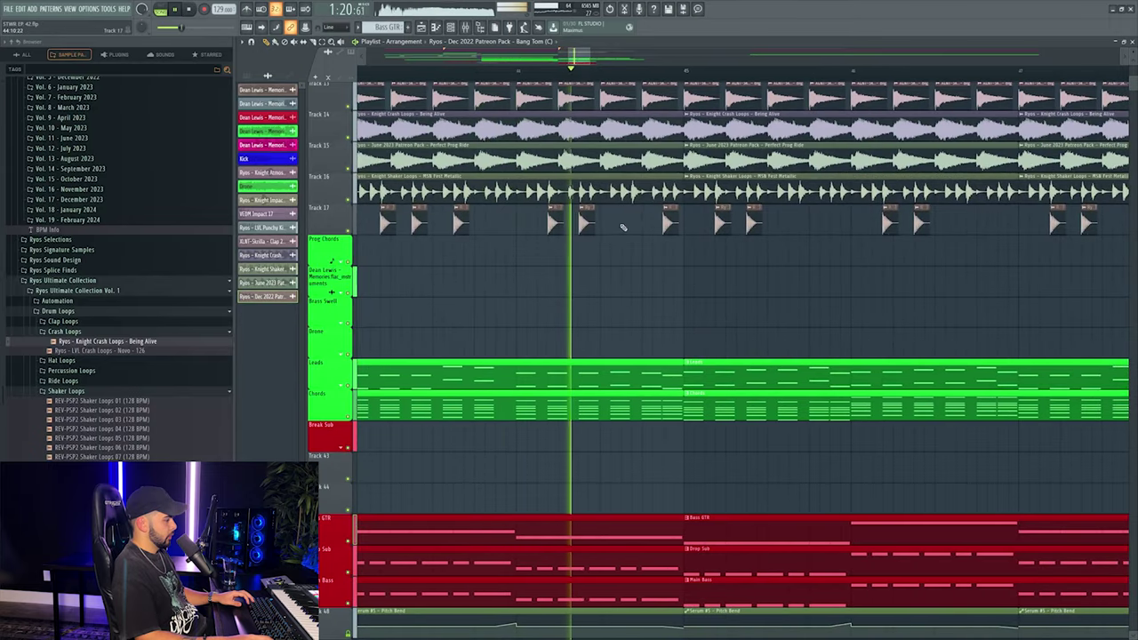
scroll(665, 80, down, 2)
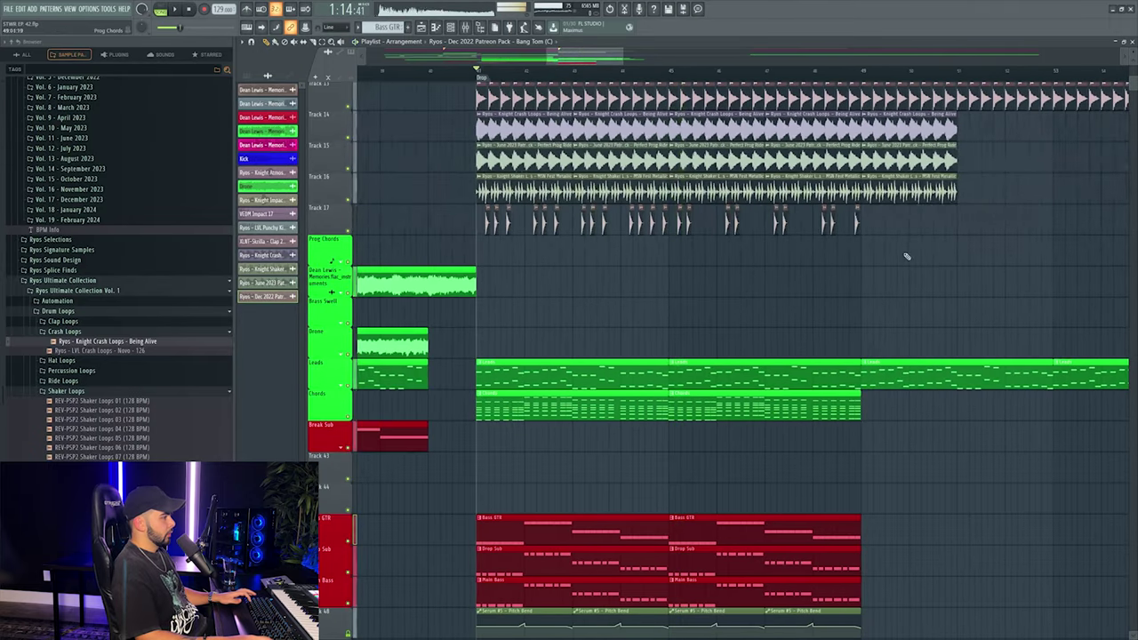
drag(737, 204, 484, 238)
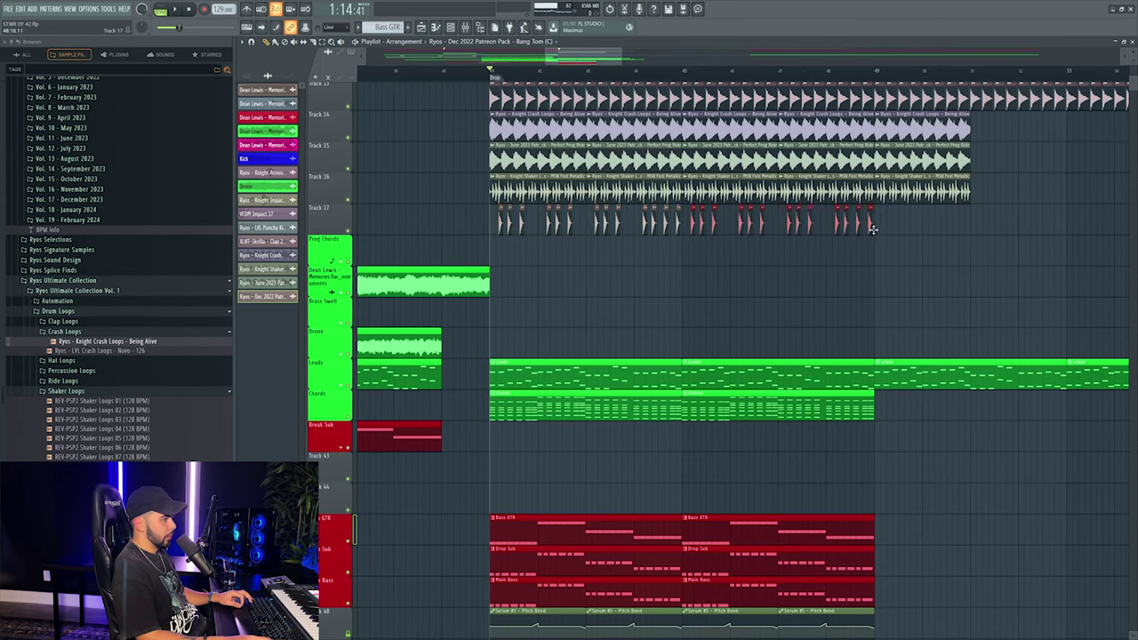
scroll(658, 74, down, 2)
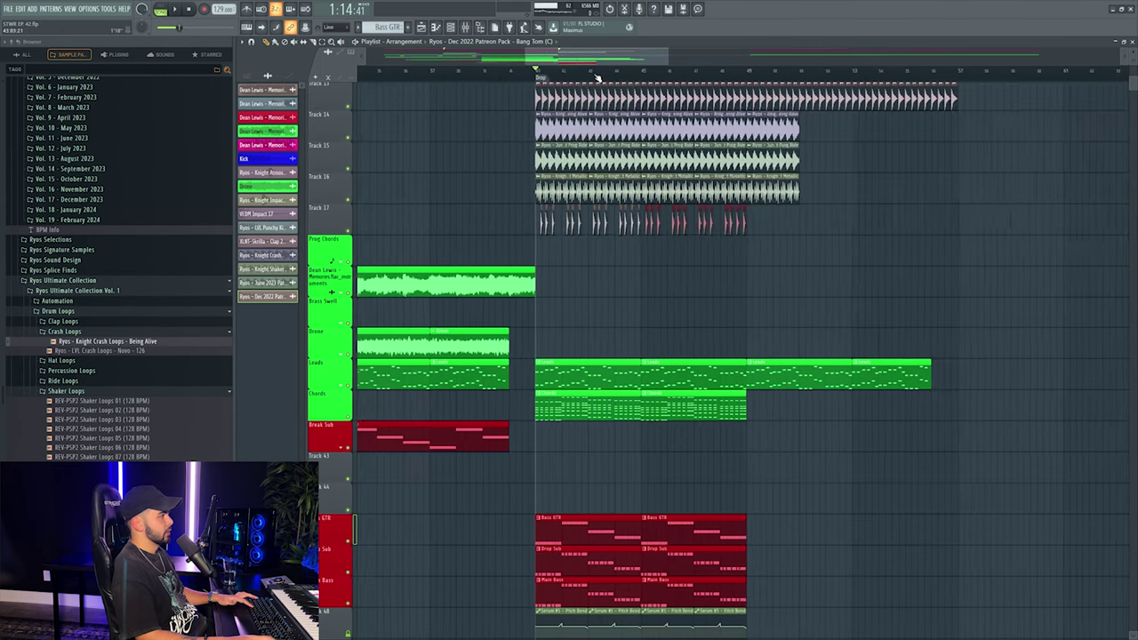
Play through the drop and insert FabFilter Pro-Q 3 between FabFilter Simplon and Kickstart 2 on the Drop Sub mixer track.
click(507, 70)
key(F9)
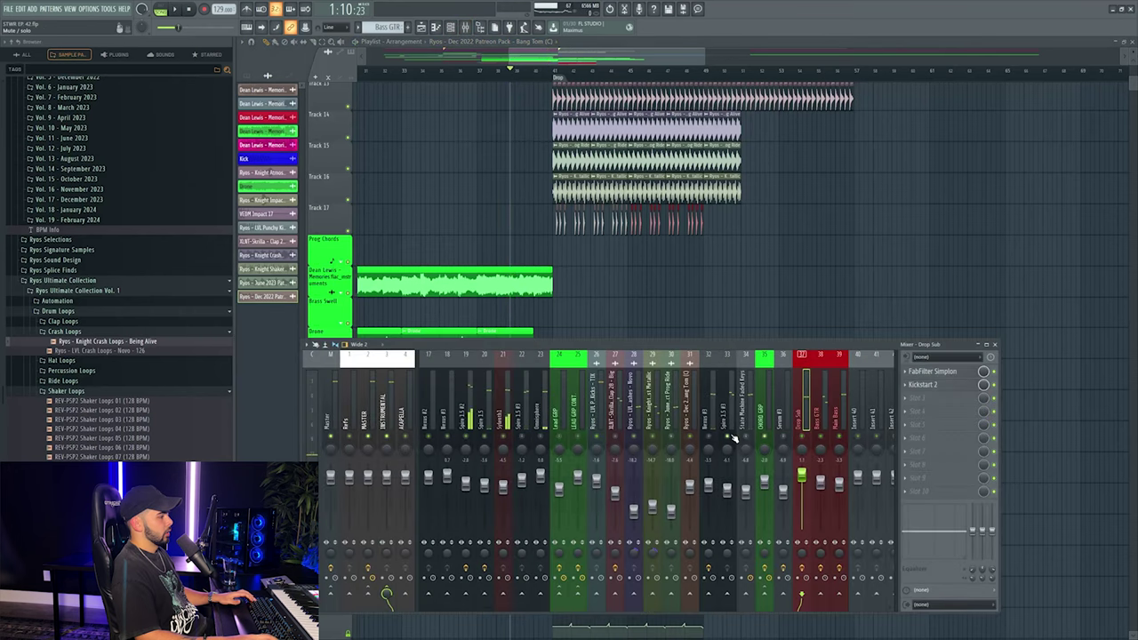
key(F9)
click(550, 69)
scroll(657, 196, up, 3)
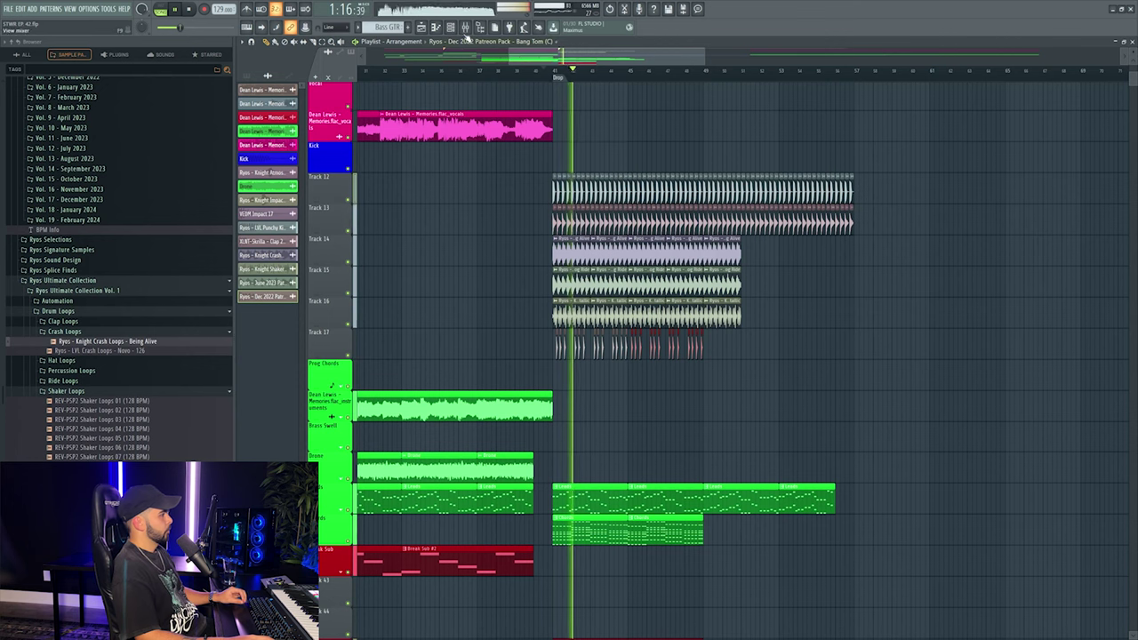
key(F9)
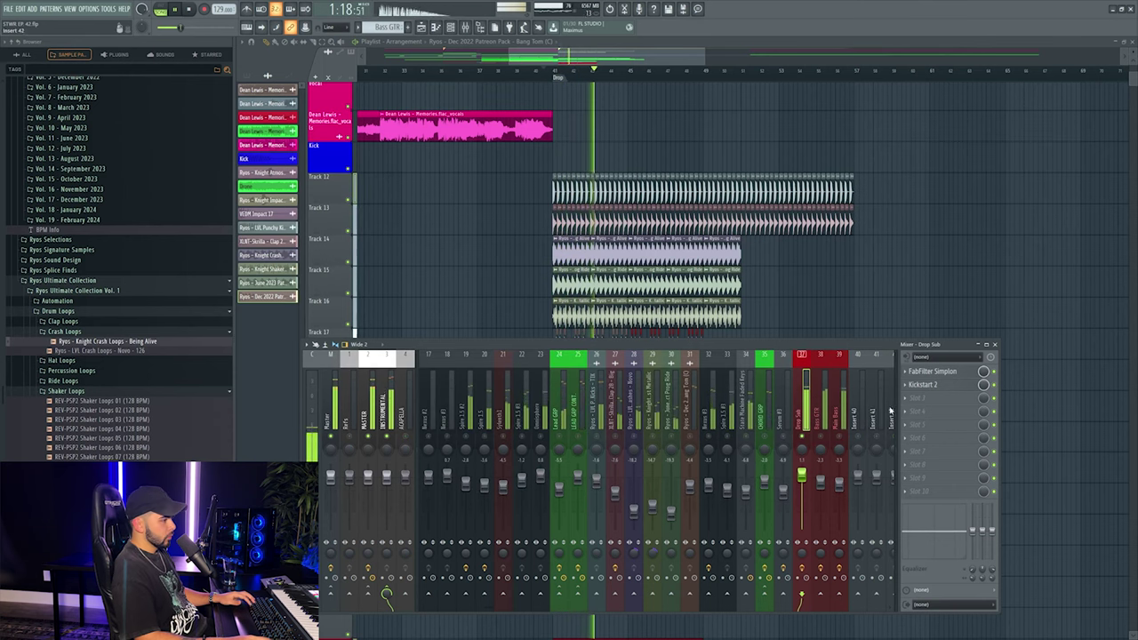
click(919, 386)
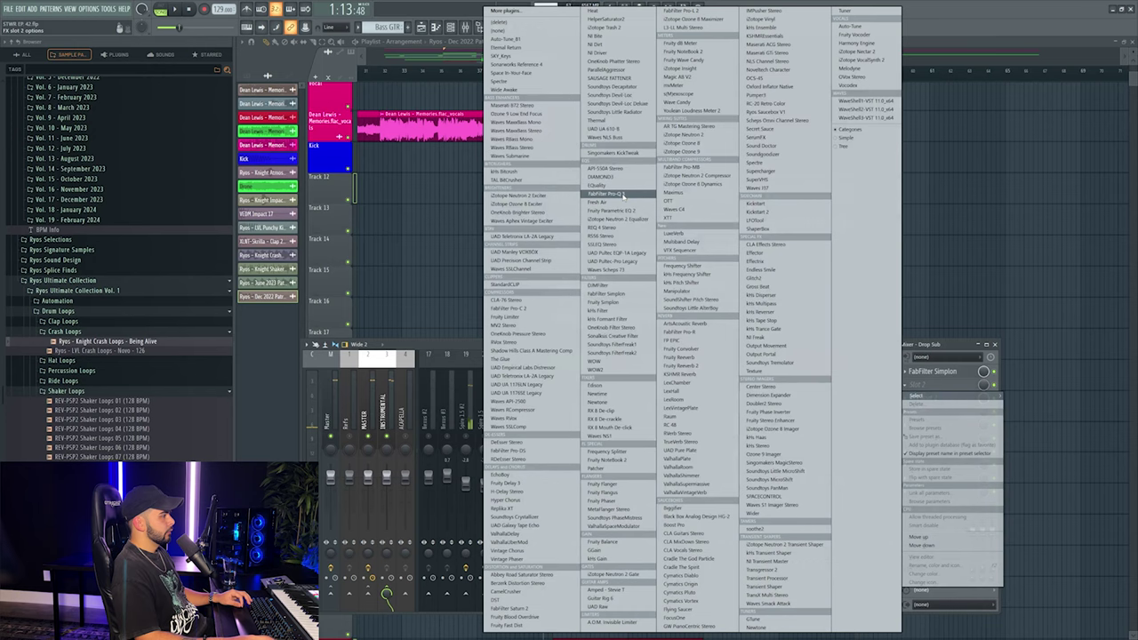
click(622, 195)
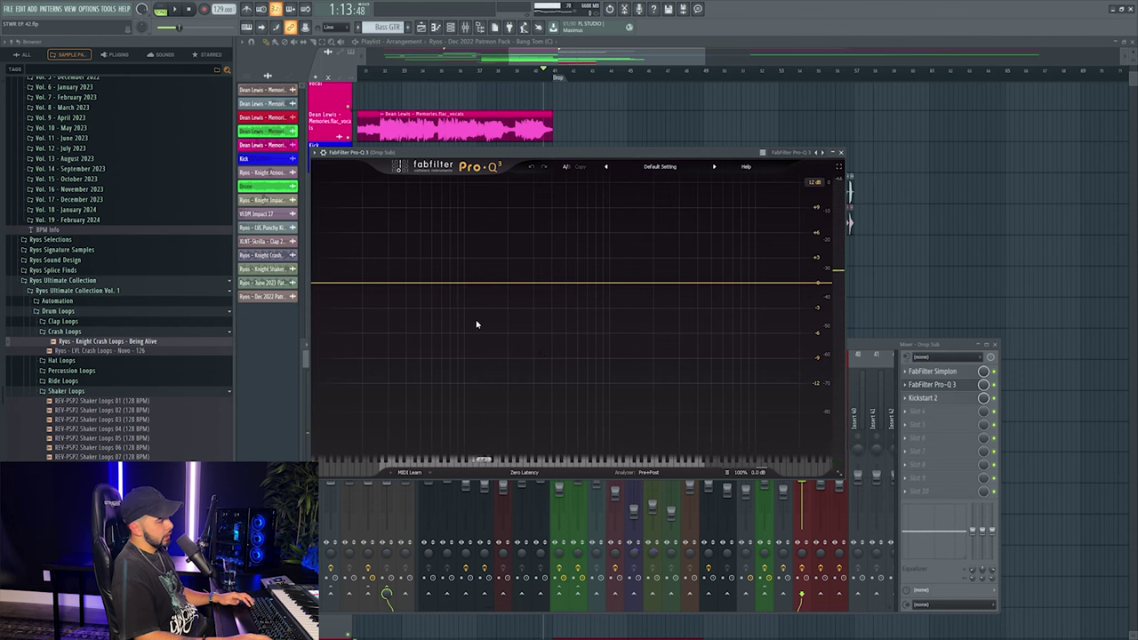
Add a bell cut of about 4.6 dB near 286 Hz and switch the equalizer to Linear Phase processing.
click(550, 308)
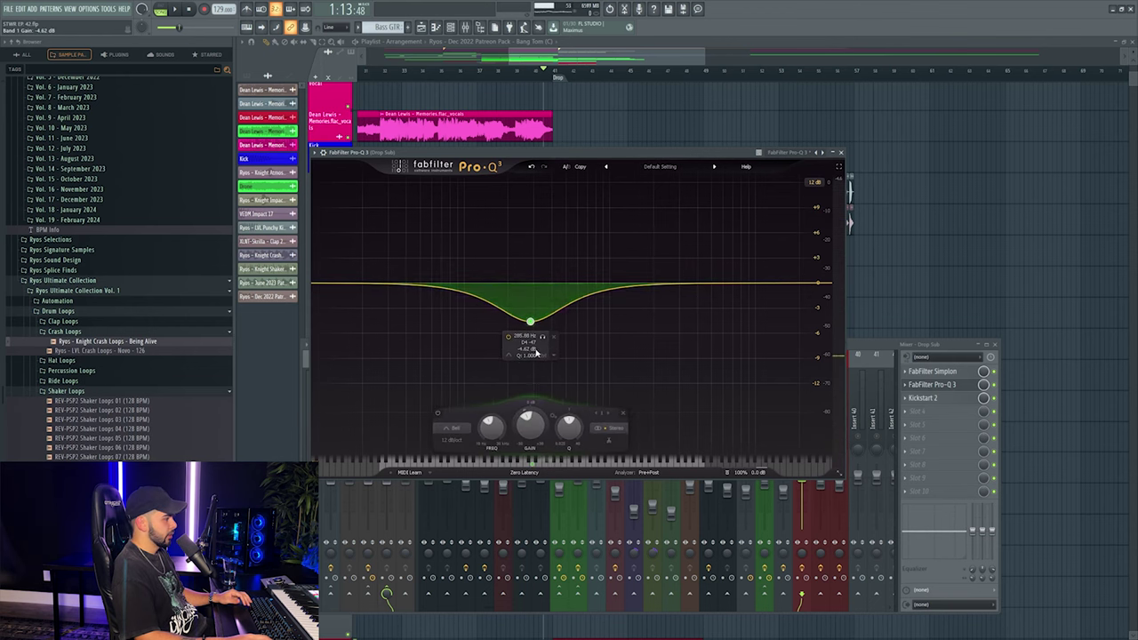
click(523, 472)
click(524, 500)
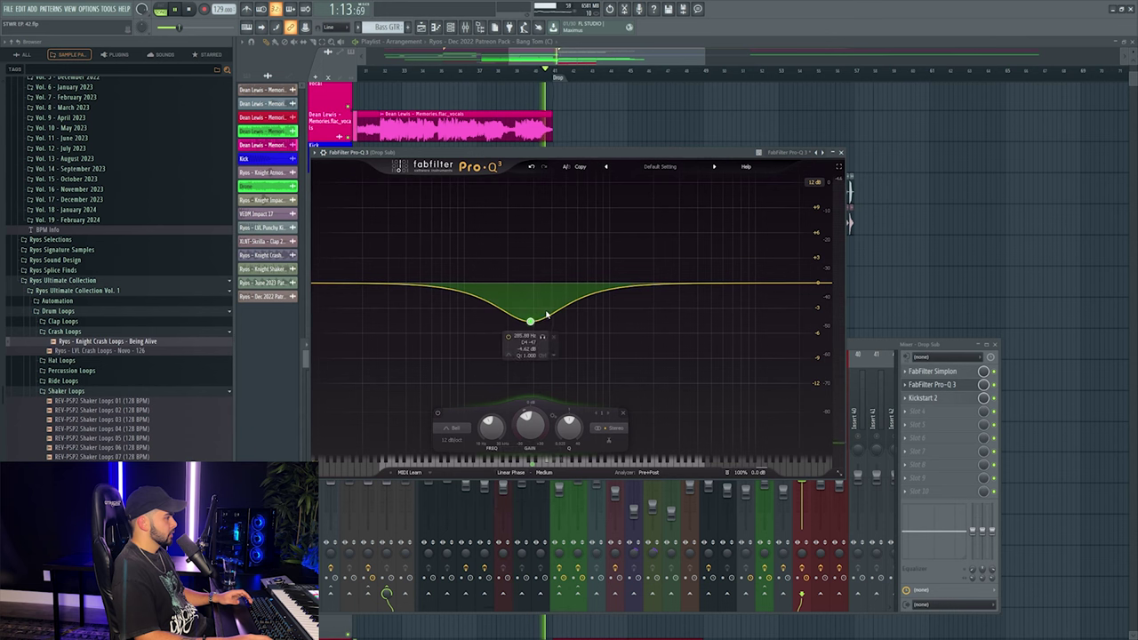
Deepen the Drop Sub's bell cut to about -6 dB near 300 Hz and compare the sound with the band bypassed.
drag(541, 338, 530, 336)
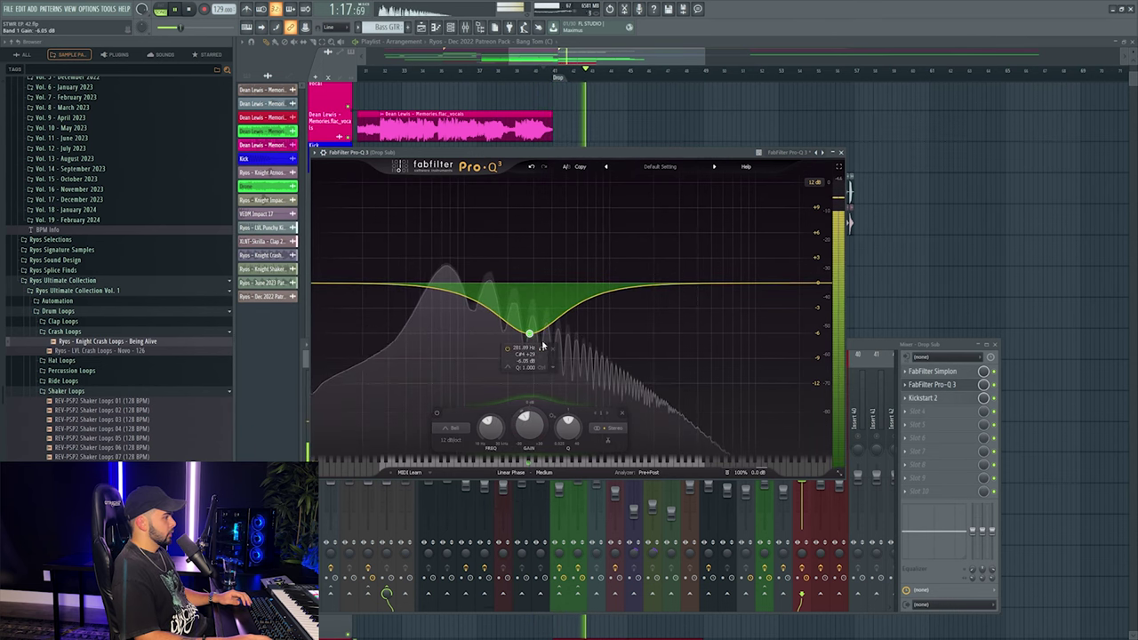
click(886, 339)
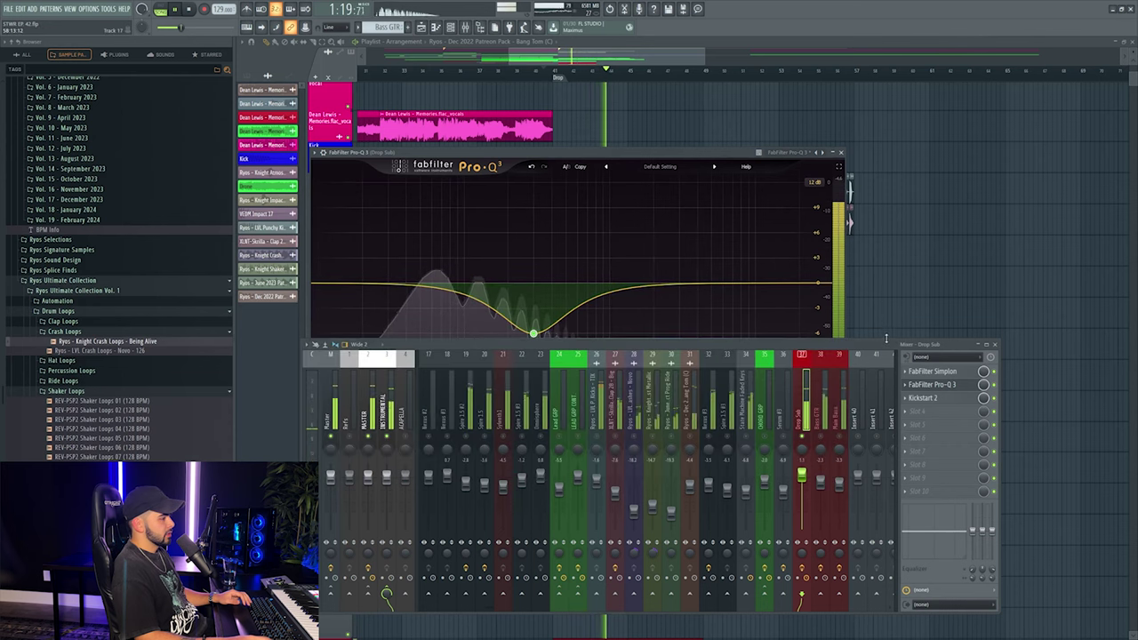
click(531, 334)
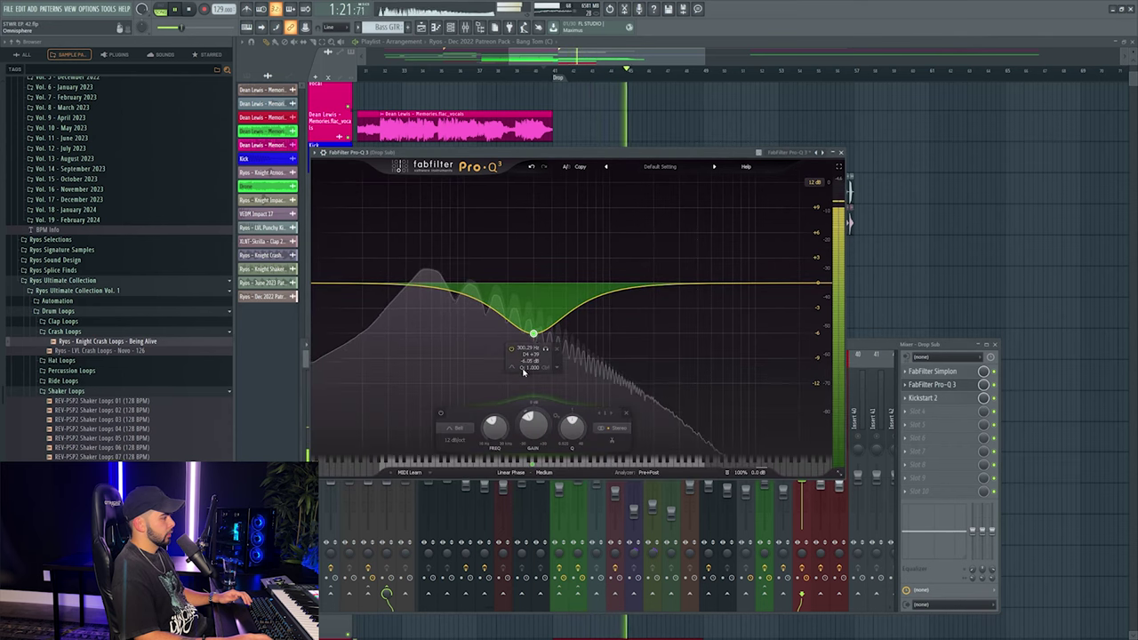
click(440, 414)
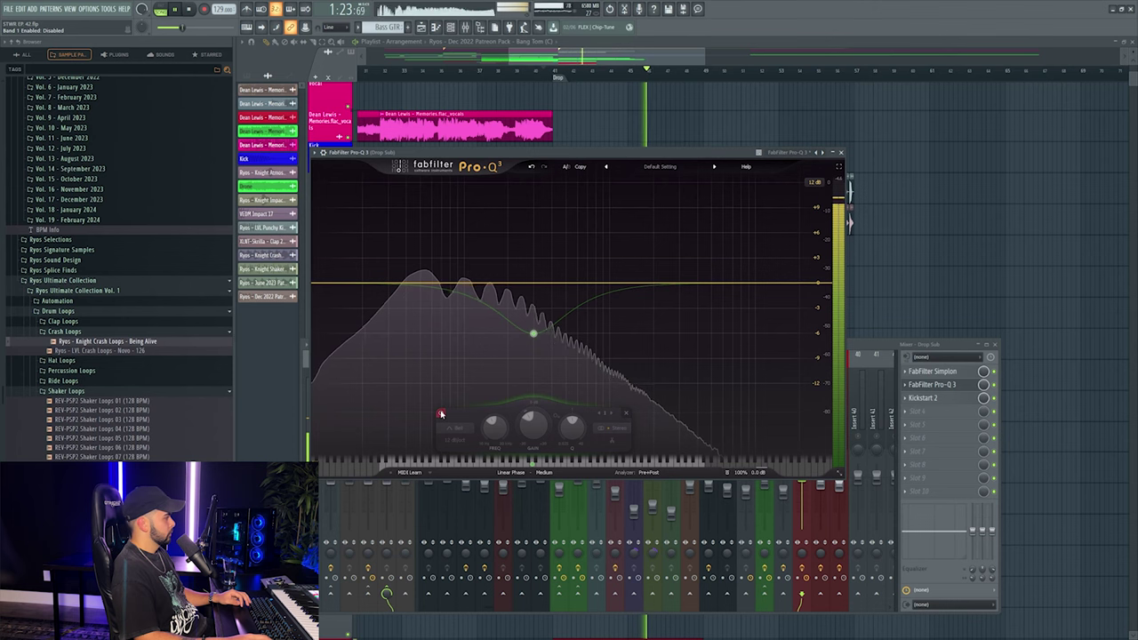
click(439, 414)
click(878, 440)
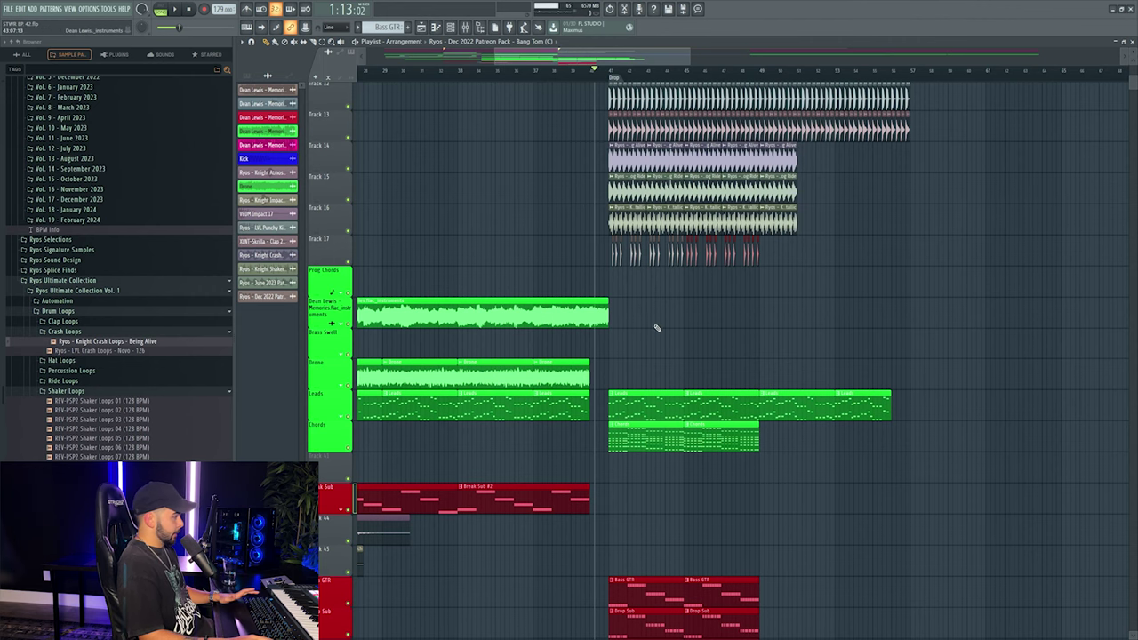
Audition the Drone track in solo before the drop and copy its clips across the drop's first eight bars.
scroll(662, 321, up, 2)
scroll(648, 222, down, 8)
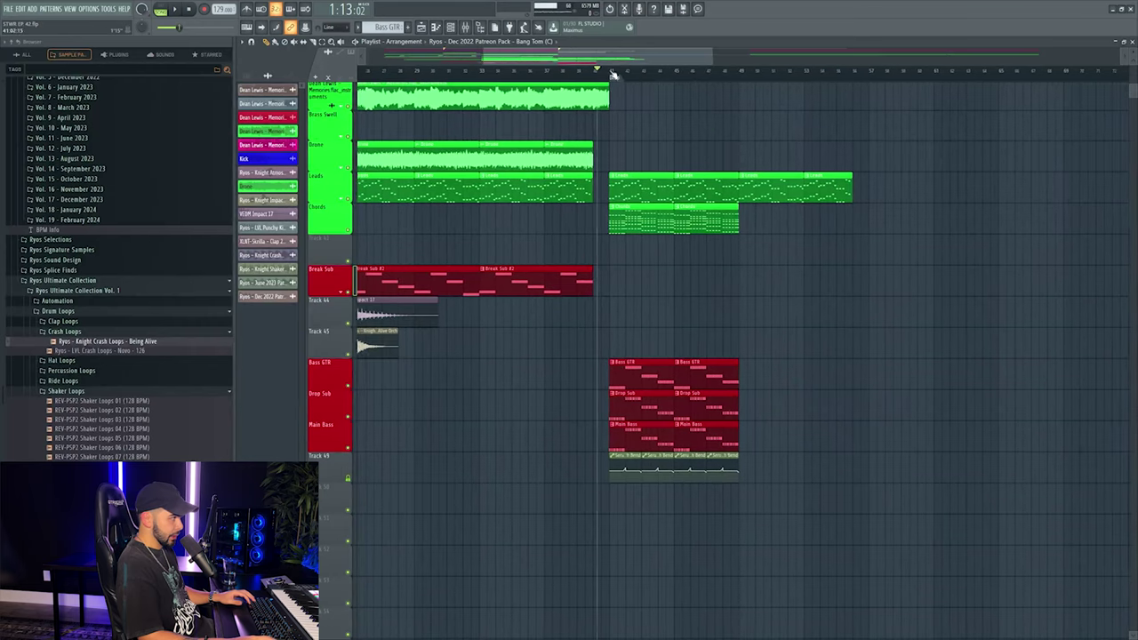
click(548, 71)
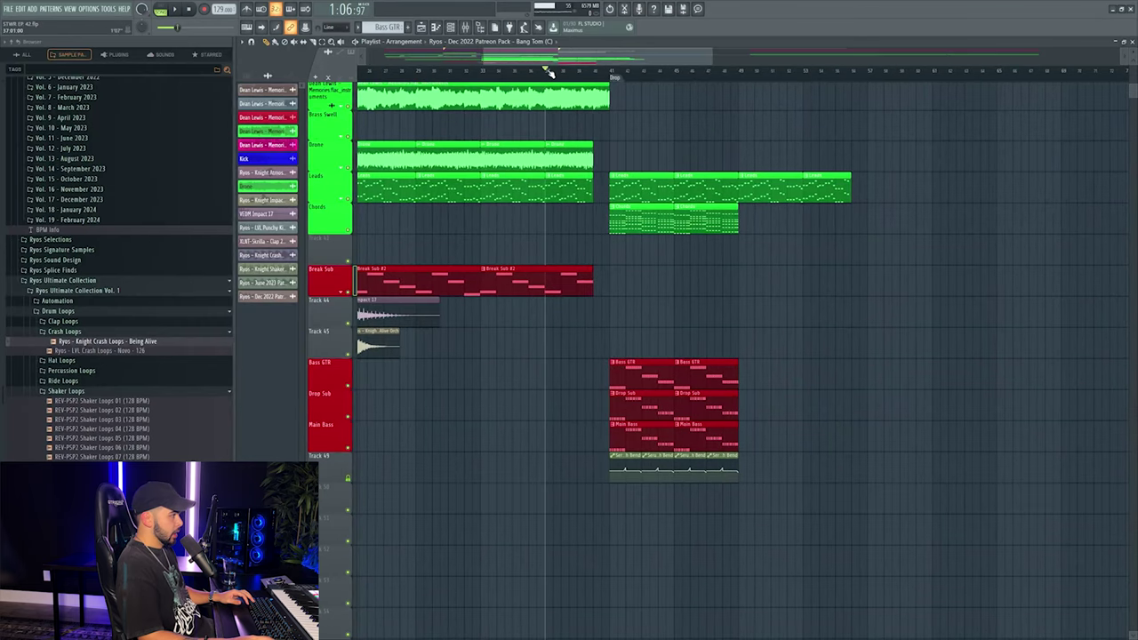
right_click(344, 167)
click(483, 71)
key(space)
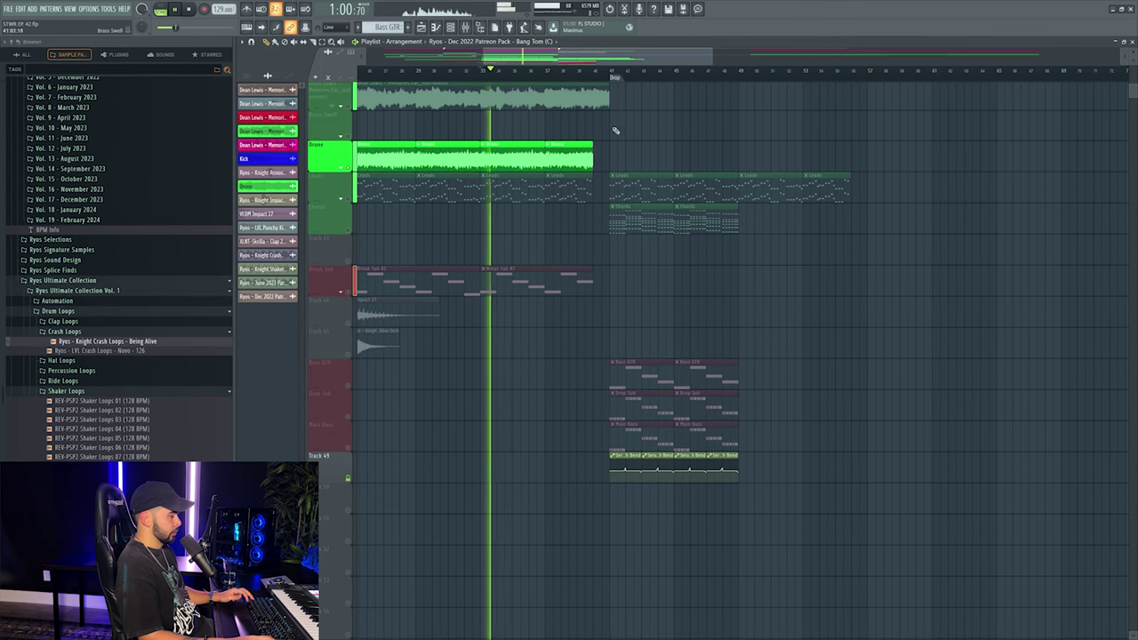
drag(629, 157, 615, 156)
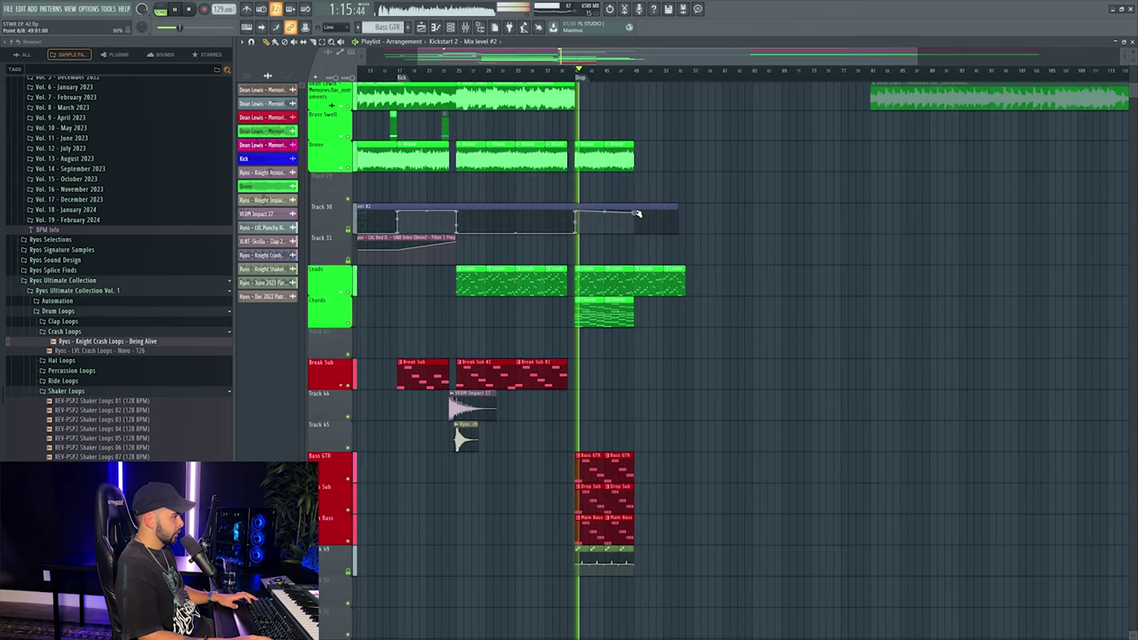
Shape the Kickstart 2 - Mix level #2 automation on Track 30 to stay high through the drop's first eight bars.
click(637, 214)
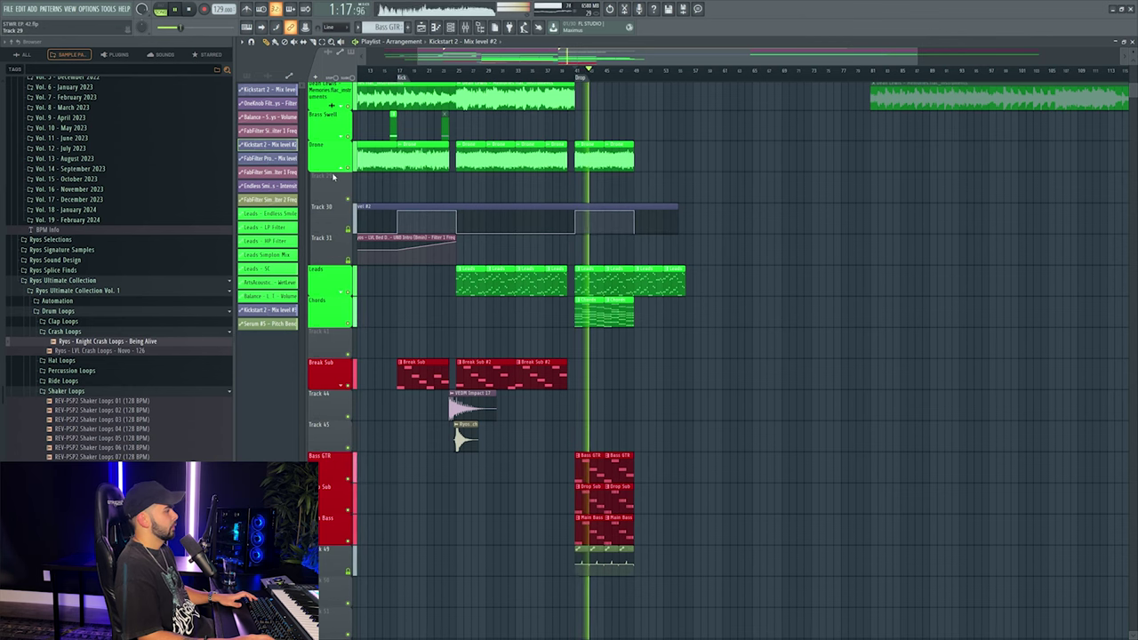
key(Delete)
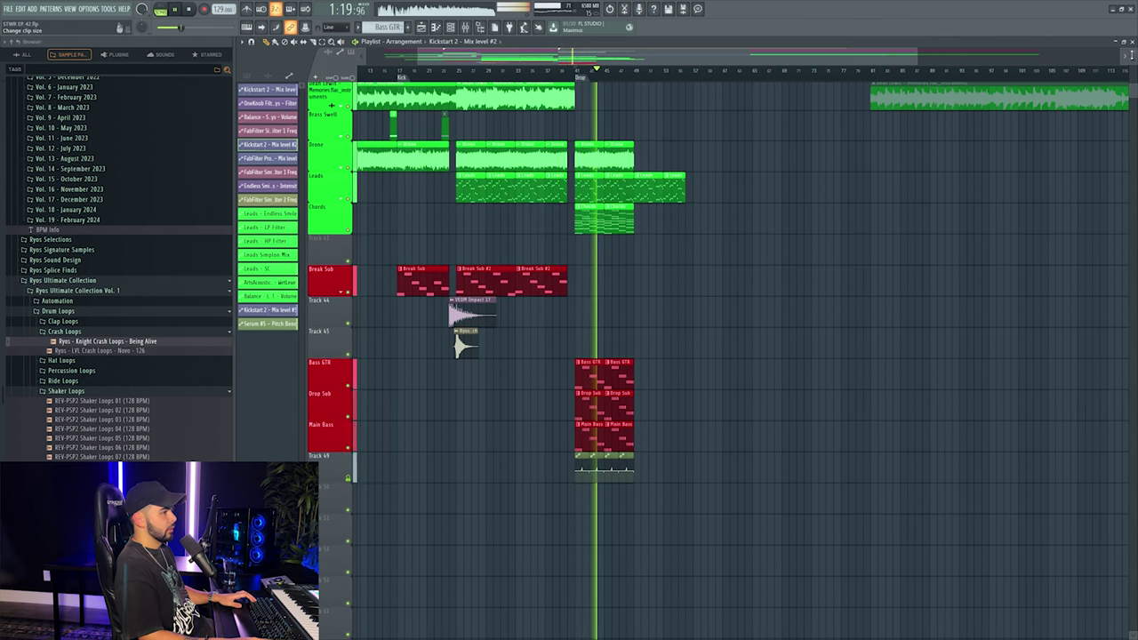
scroll(933, 186, down, 3)
scroll(627, 287, up, 4)
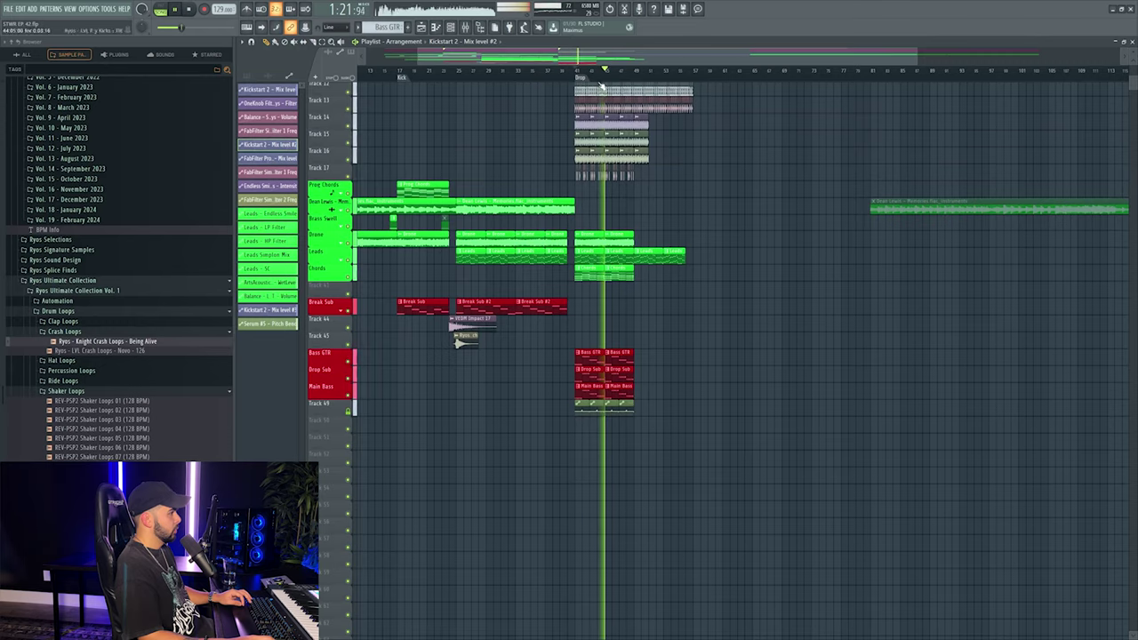
Check the Bass GTR mixer track during playback and make the drop's first Bass GTR clip a unique pattern.
key(F9)
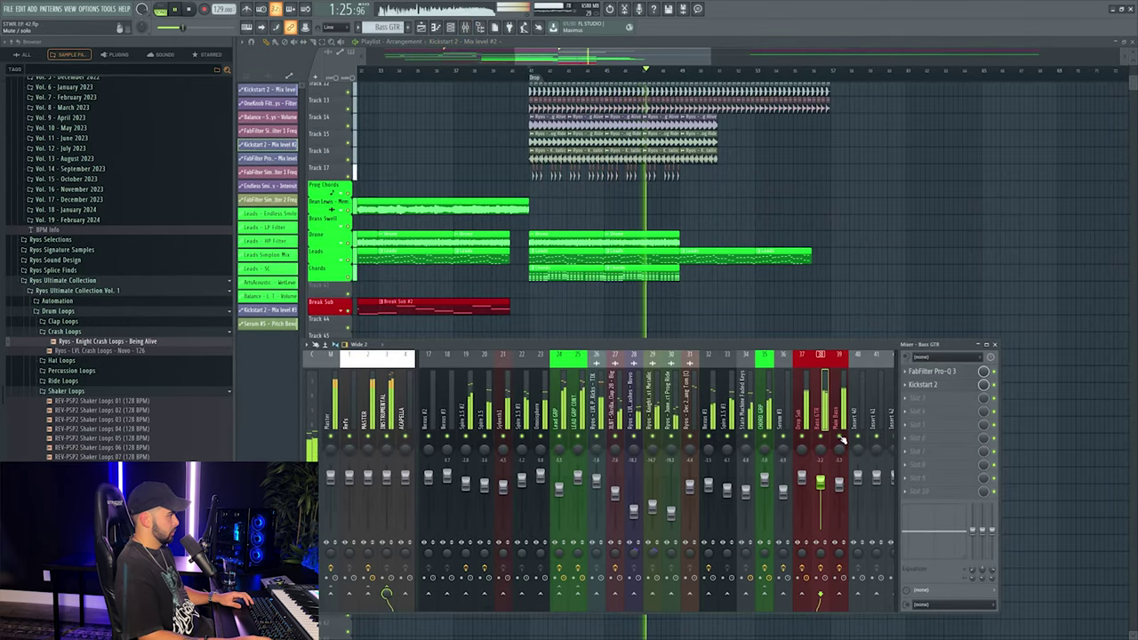
key(F9)
key(space)
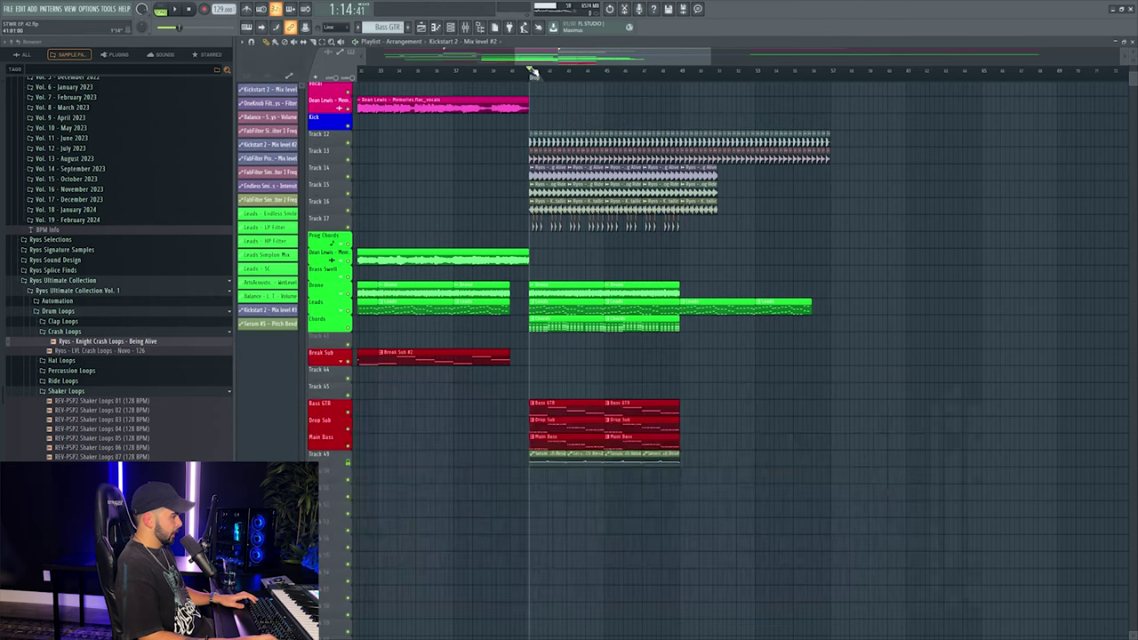
scroll(548, 404, down, 4)
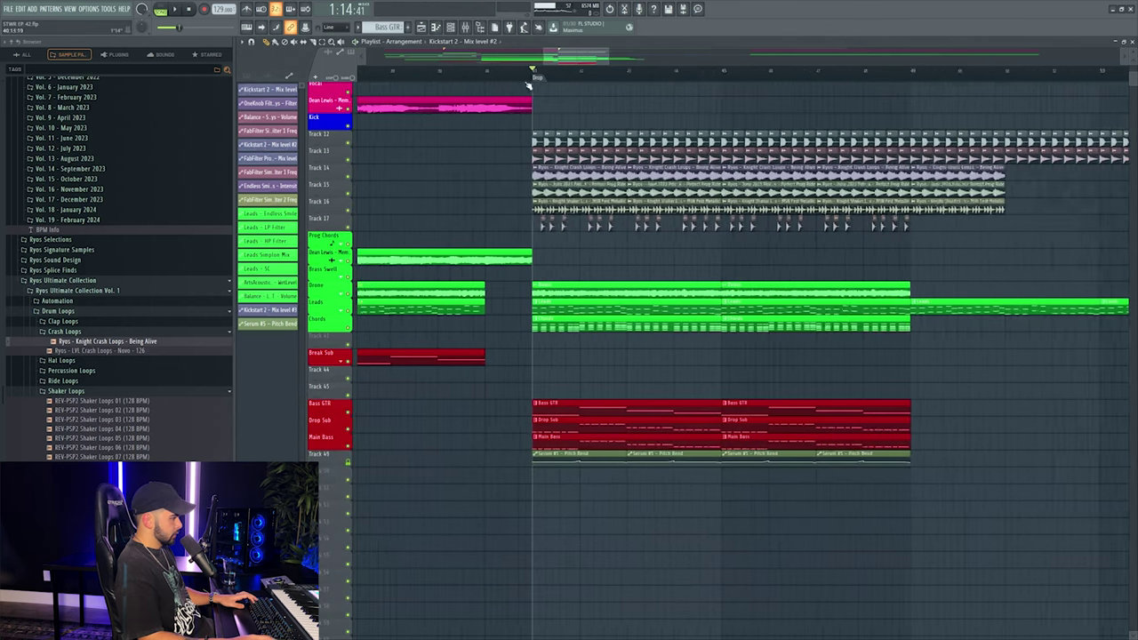
click(539, 405)
click(557, 479)
Look at the Drop Sub's note rhythm and delete all Nexus #4 notes from the Bass GTR #2 pattern.
double_click(558, 425)
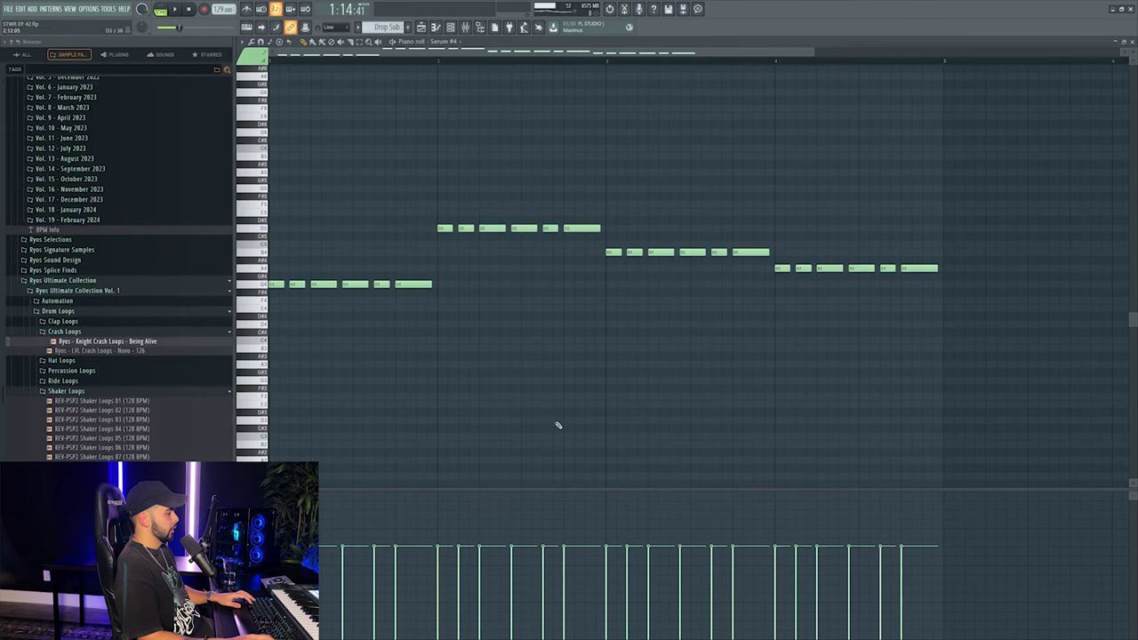
key(F7)
double_click(544, 407)
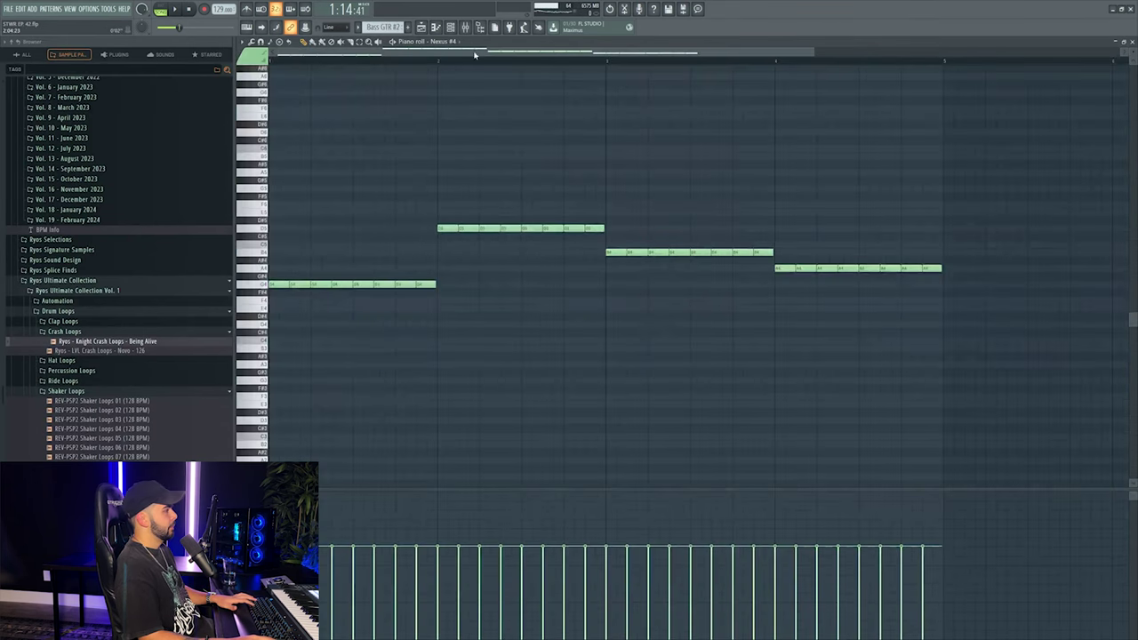
scroll(482, 61, down, 2)
key(ctrl+a)
key(Delete)
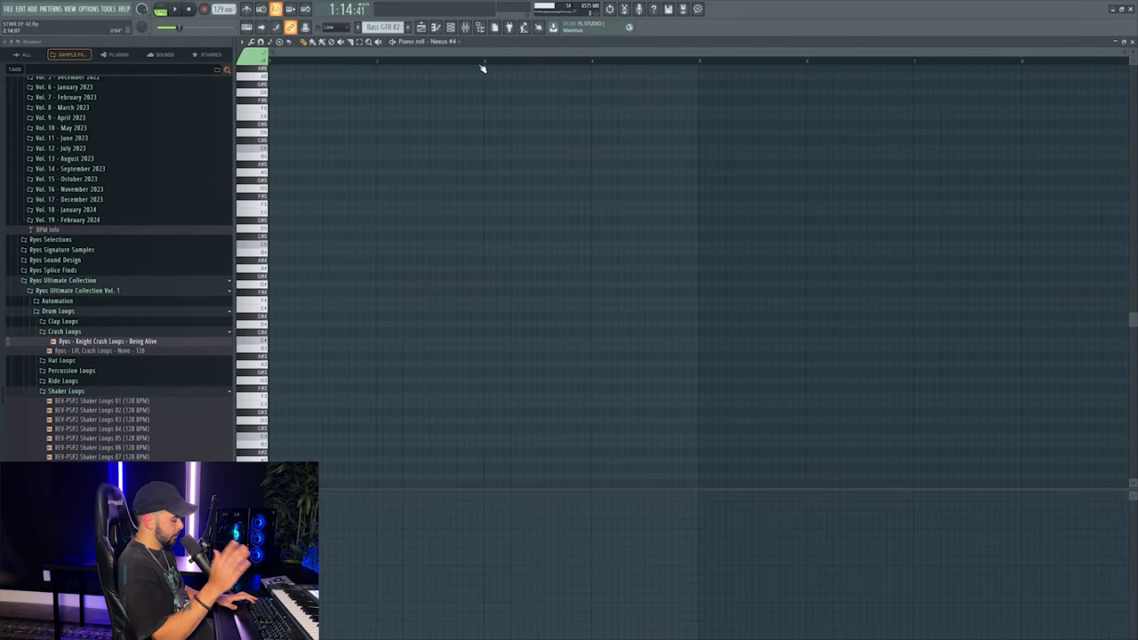
Paste the copied notes into the Nexus #4 part of Bass GTR #2 and audition the pattern in the arrangement.
key(ctrl+v)
click(174, 9)
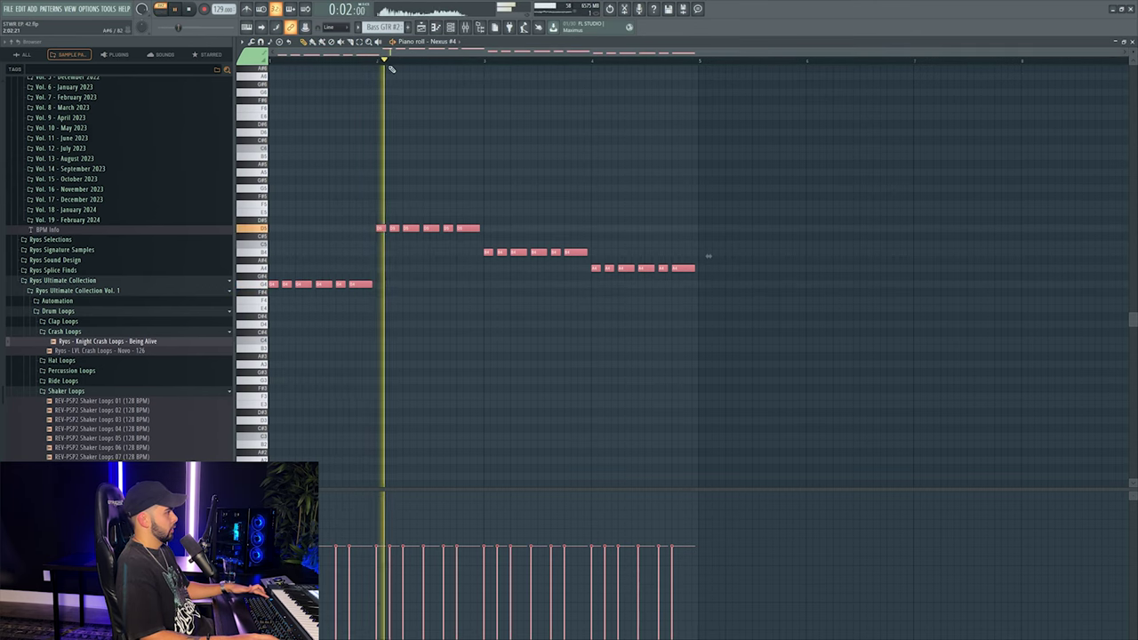
key(F5)
click(551, 77)
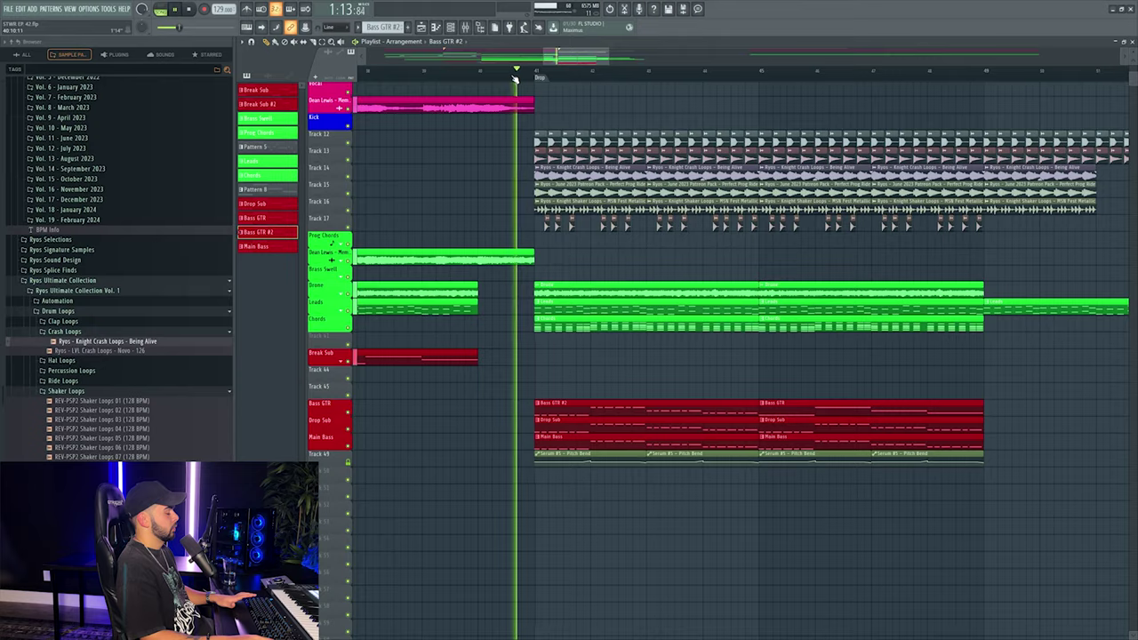
Replace the drop's second Bass GTR clip with the Bass GTR #2 pattern.
scroll(538, 75, down, 2)
click(465, 28)
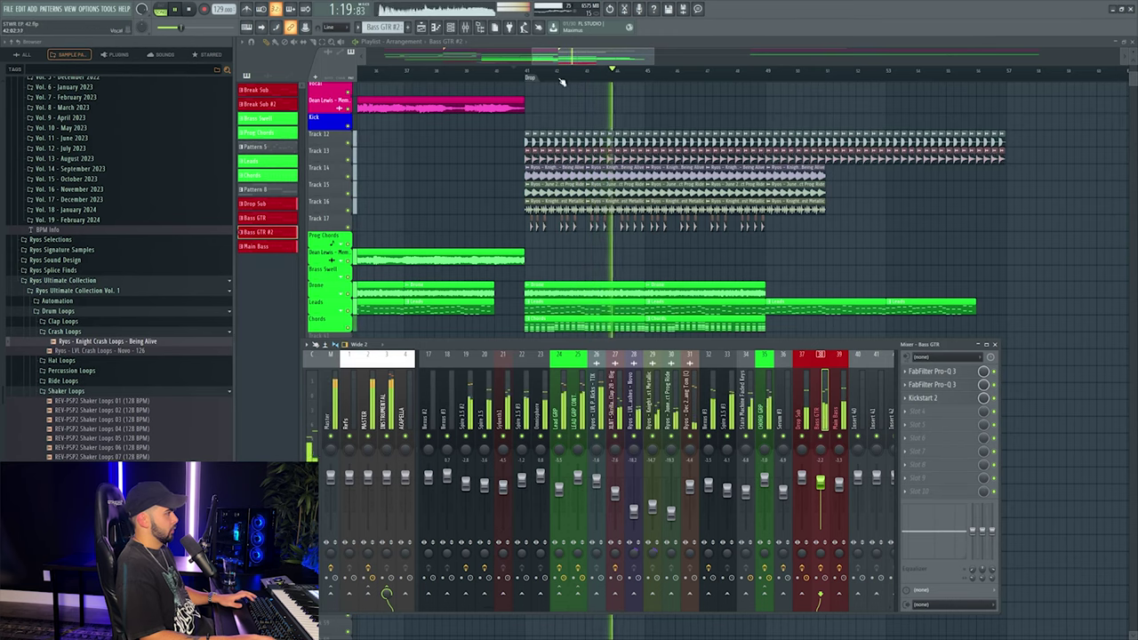
key(F9)
right_click(715, 405)
key(space)
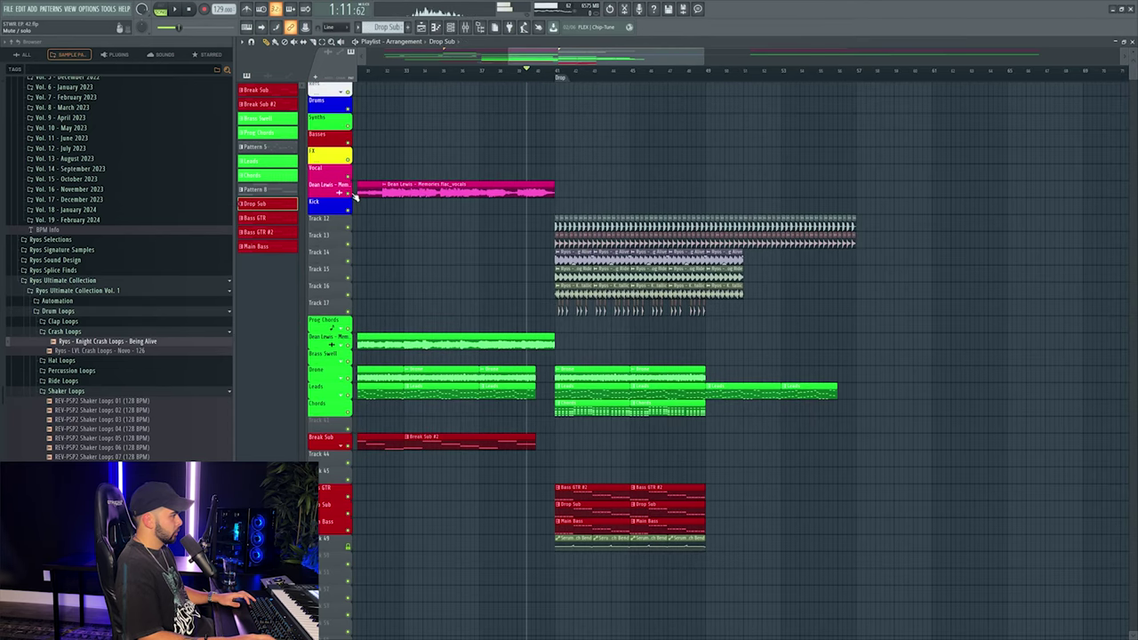
Solo the vocal track and load ValhallaSupermassive in the first effect slot of its mixer track.
right_click(352, 196)
key(F9)
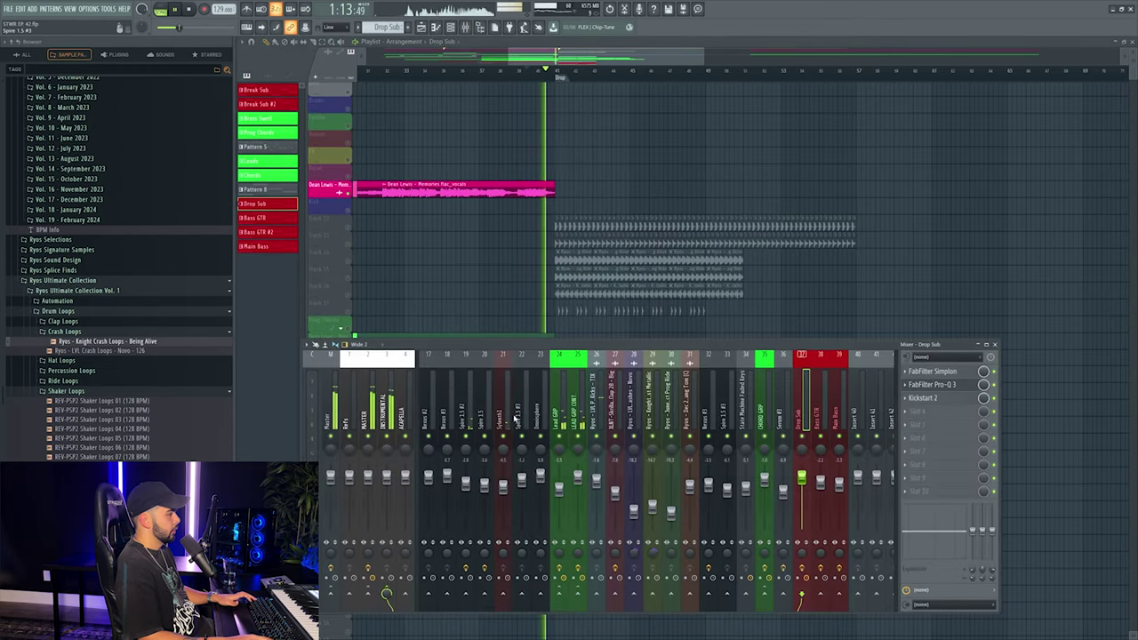
scroll(515, 414, left, 4)
key(space)
click(446, 409)
click(903, 371)
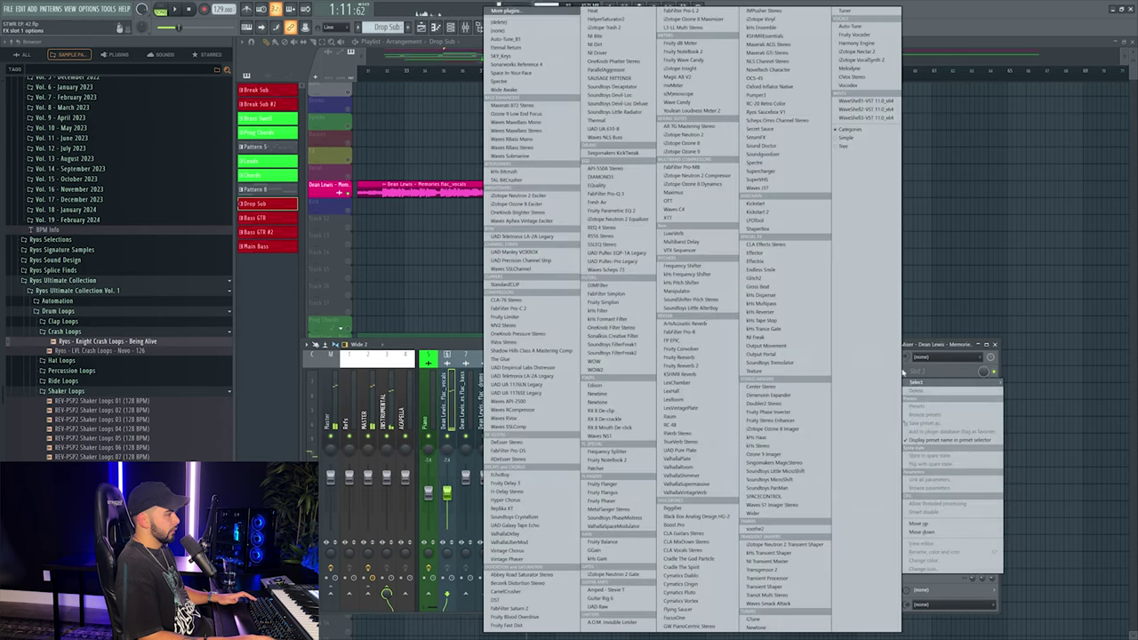
click(701, 483)
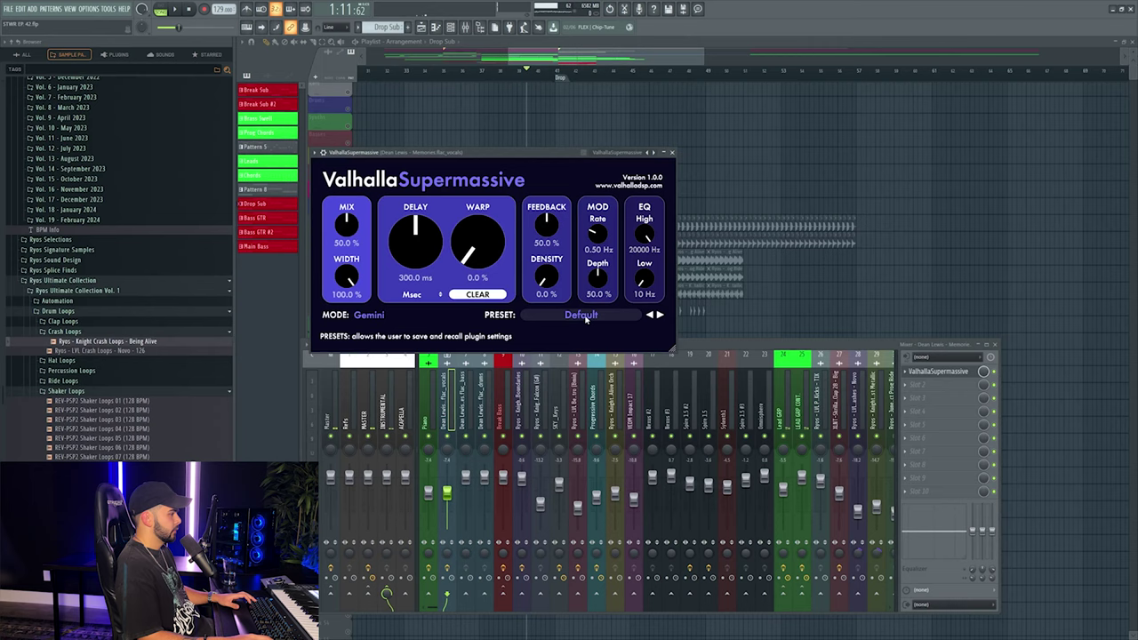
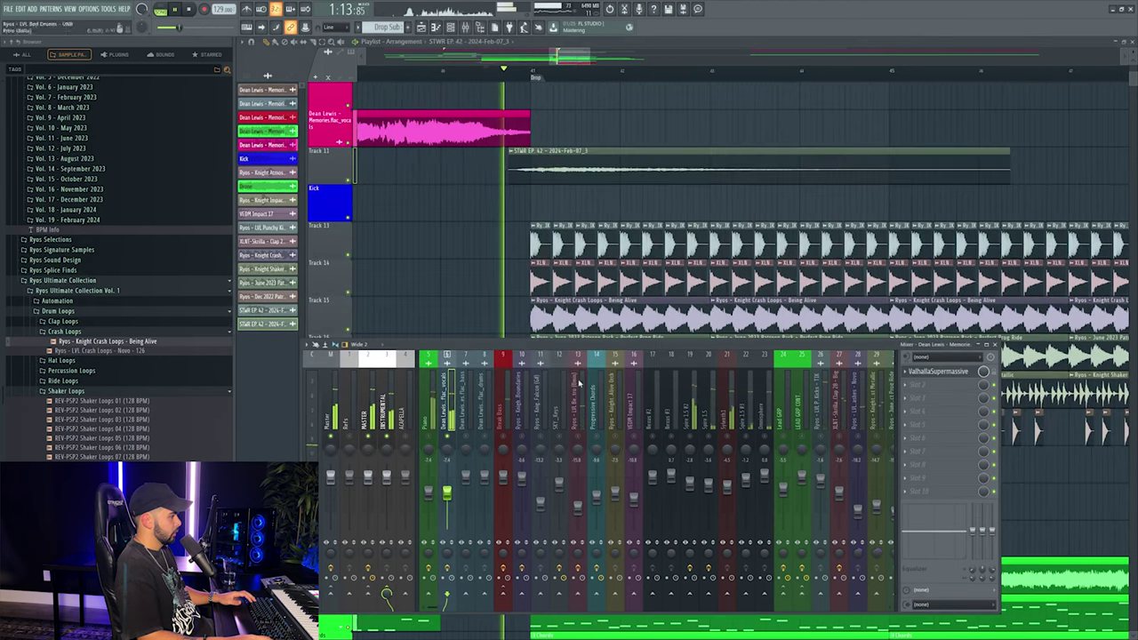
Trim the recorded vocal reverb tail on Track 11 to a one-bar clip and repeat it over bars 41 to 45.
scroll(699, 436, right, 5)
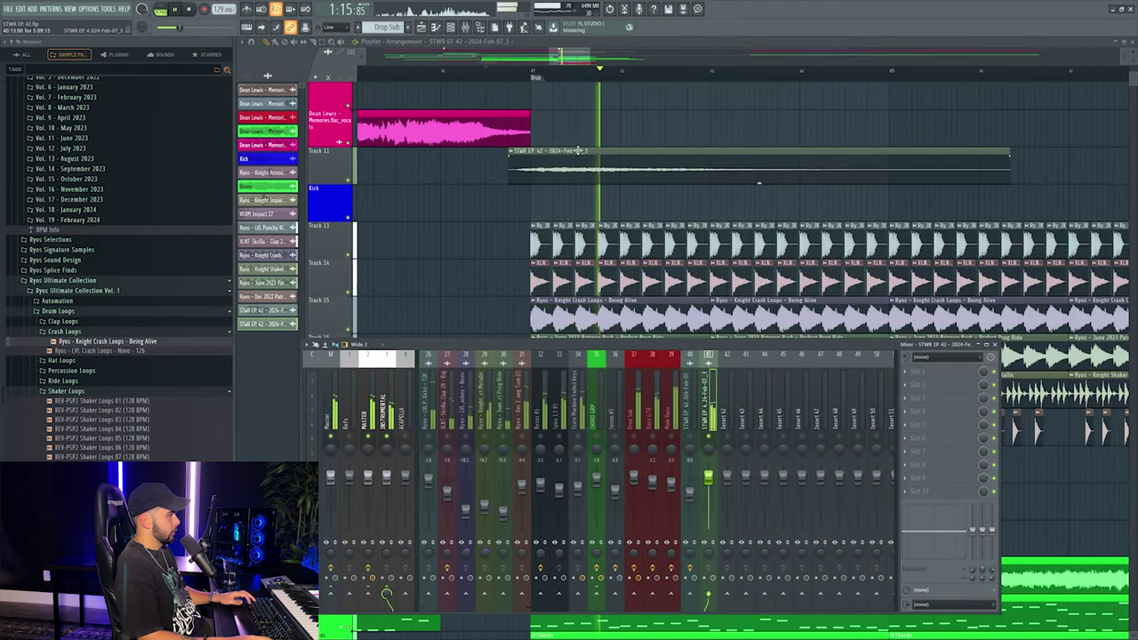
click(570, 76)
key(space)
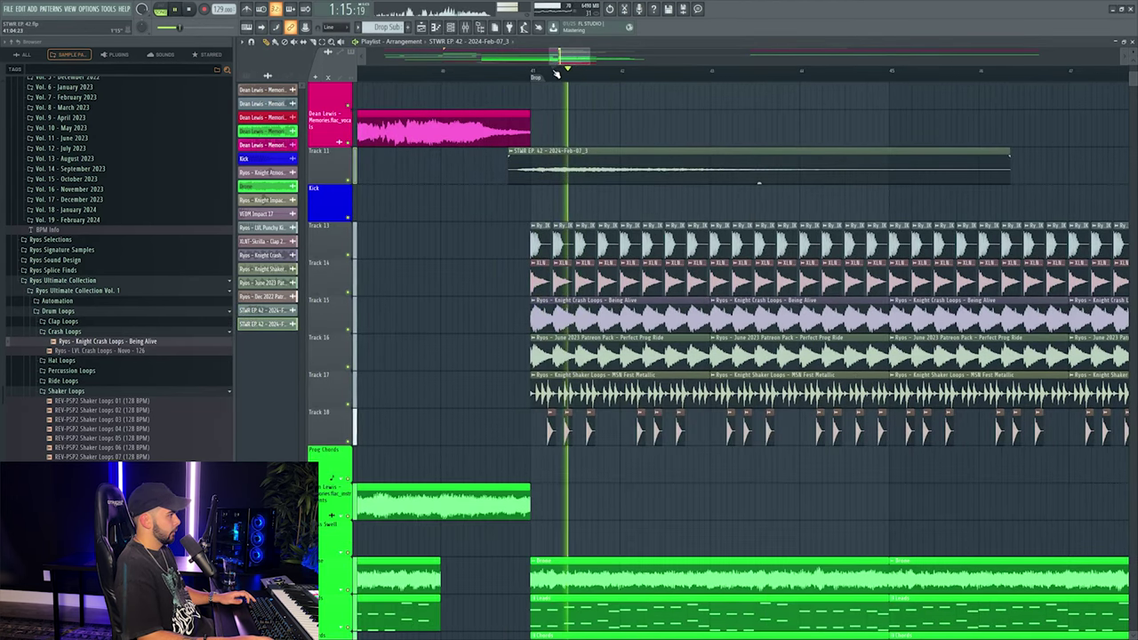
drag(543, 167, 565, 167)
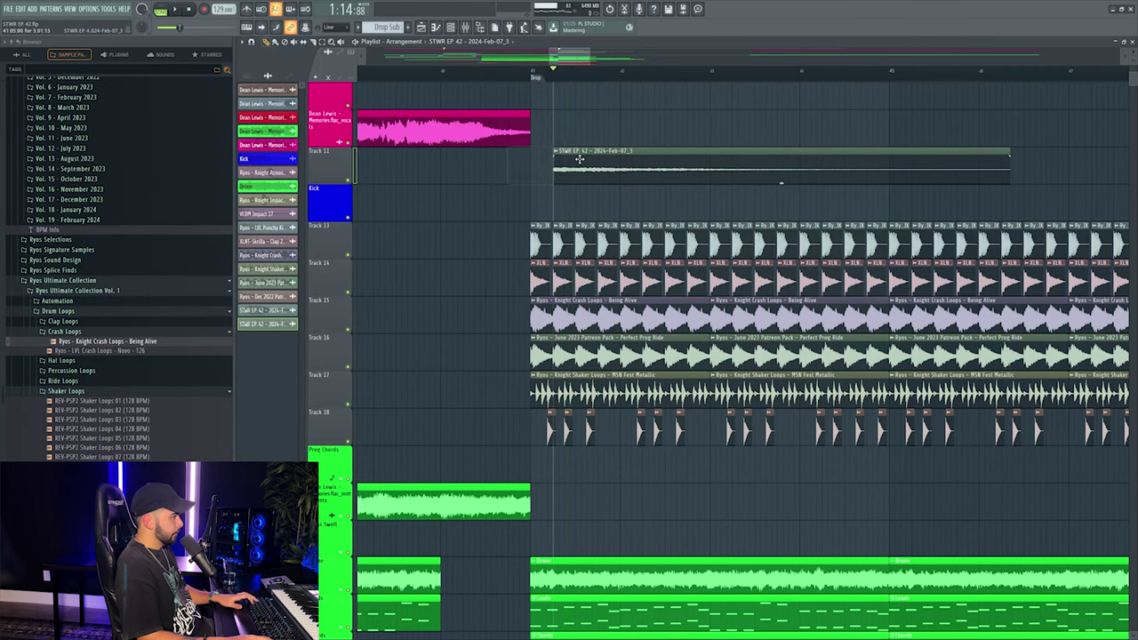
key(space)
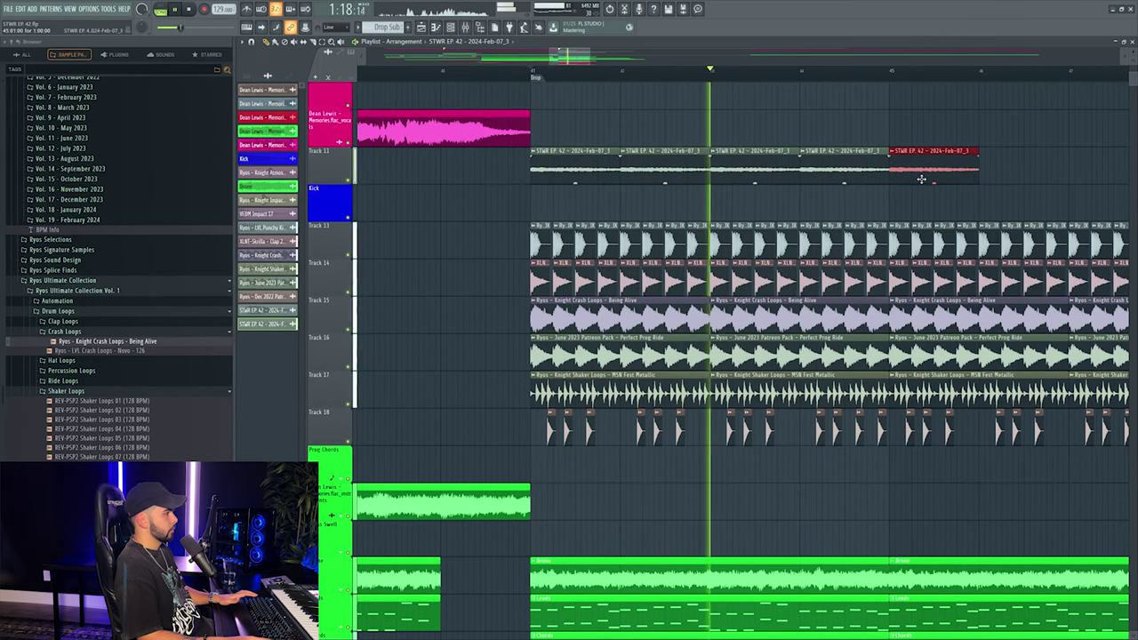
Set the reverb tail clip's declicking mode to Generic (bleeding) and add FabFilter Pro-Q 3 to its mixer track.
double_click(581, 169)
click(394, 239)
click(395, 276)
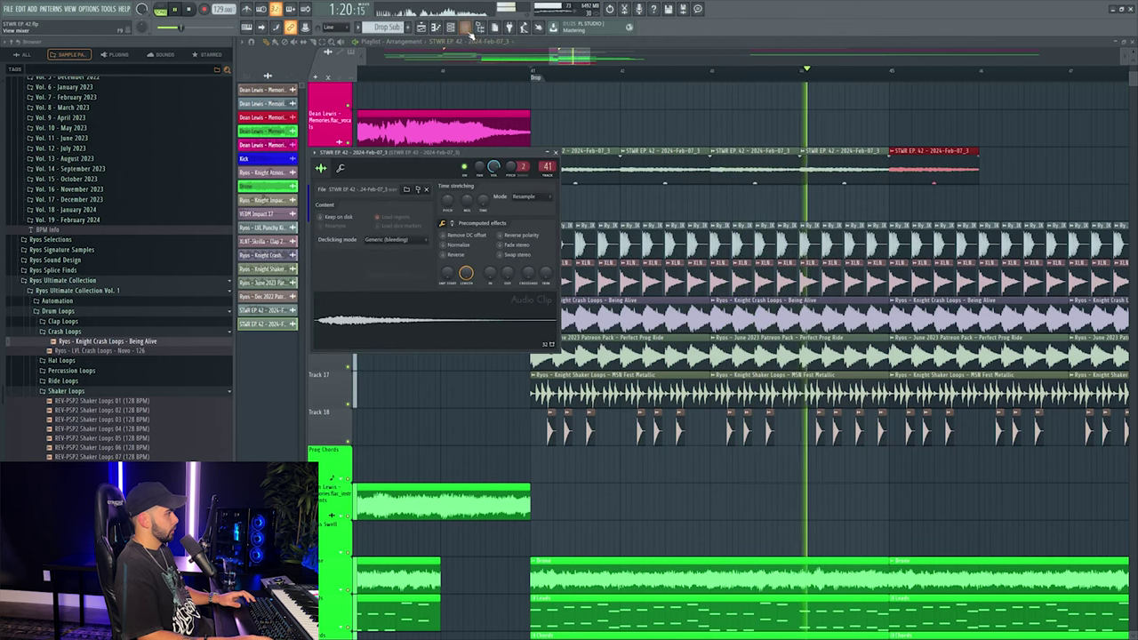
key(F9)
click(921, 373)
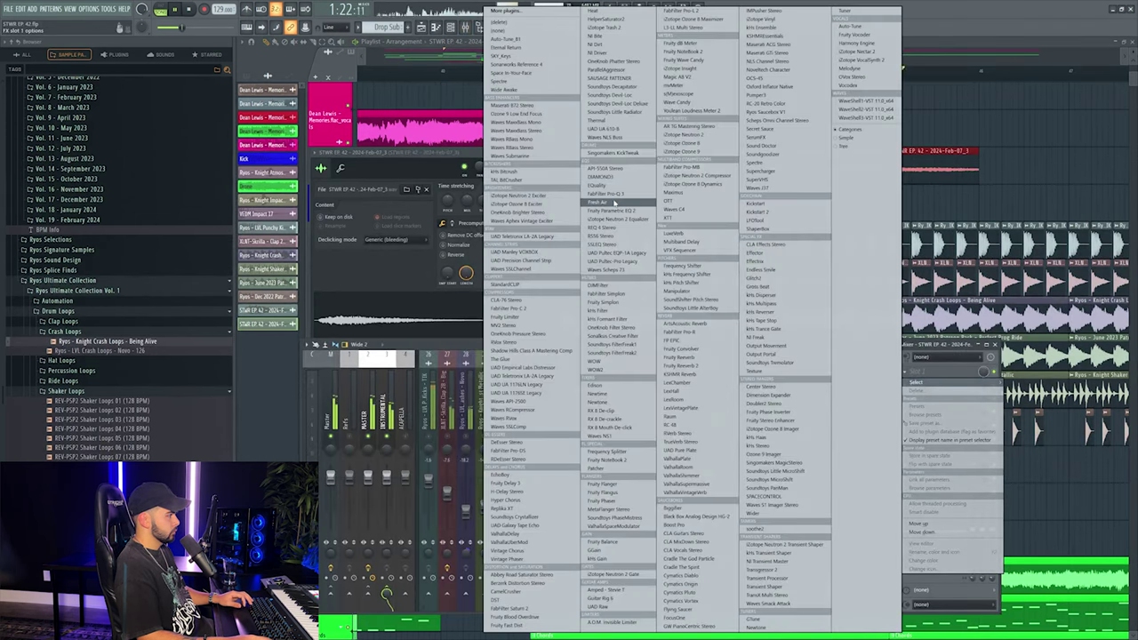
click(606, 194)
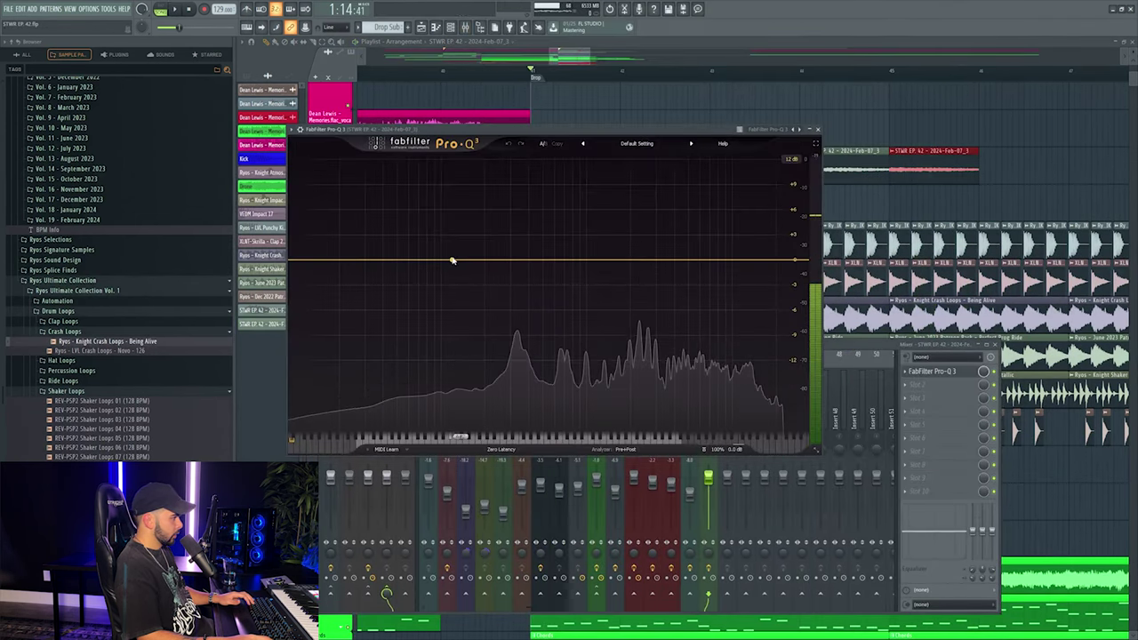
Add a 24 dB/oct low cut slightly above 100 Hz to the reverb tail's equalizer while listening.
drag(452, 260, 442, 272)
click(365, 404)
click(366, 338)
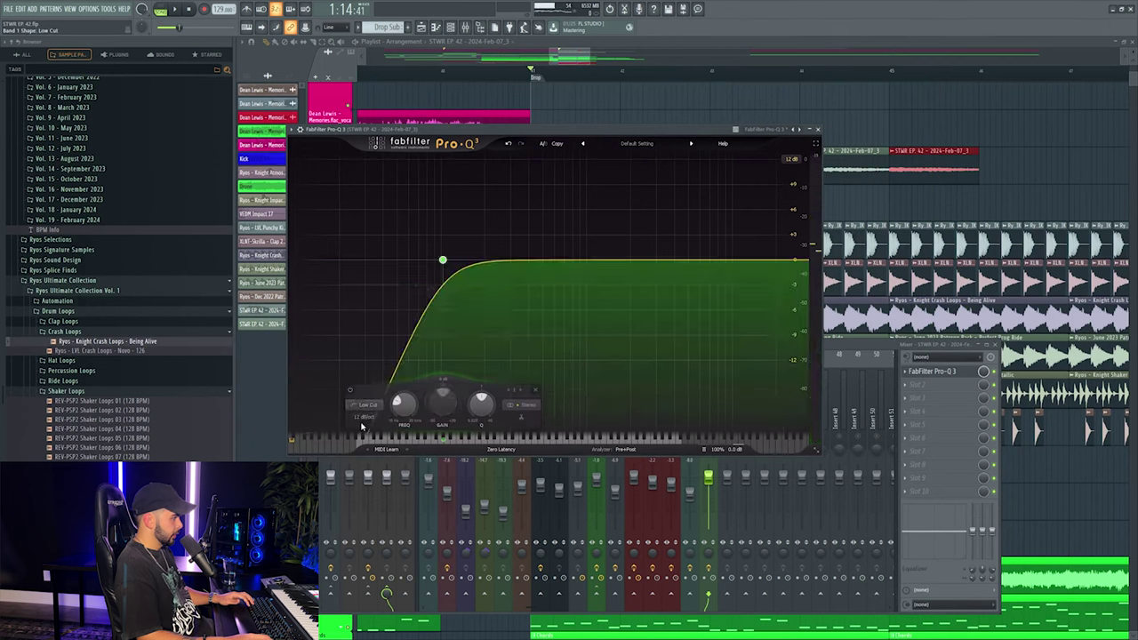
key(space)
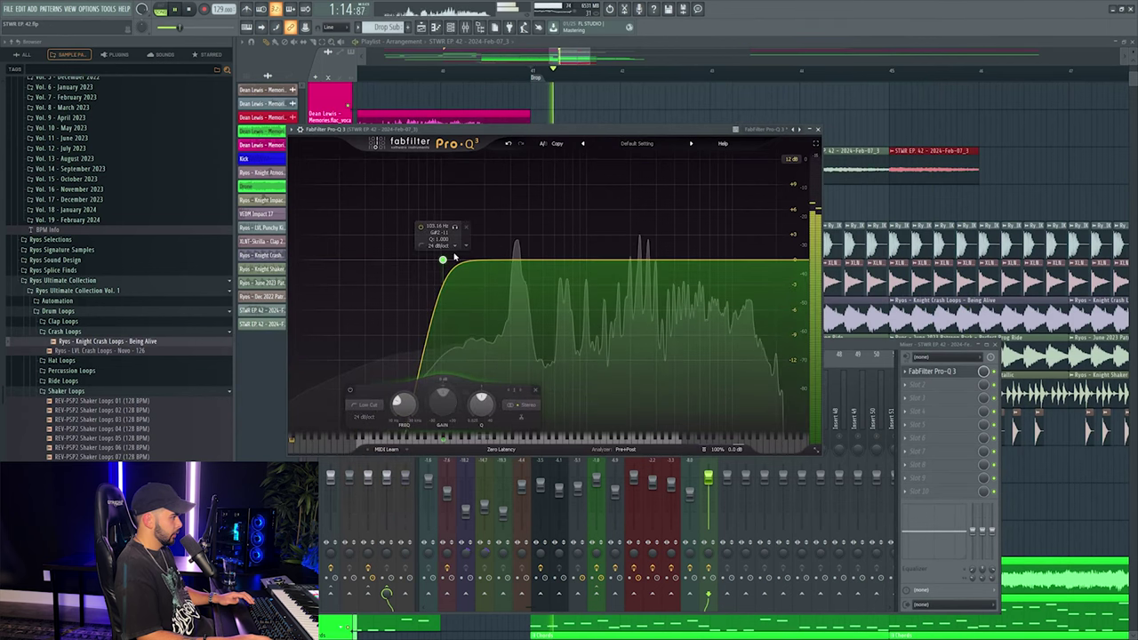
drag(442, 261, 459, 269)
key(space)
Cut the reverb tail by about 4 dB around 2.5 kHz with a bell band and close the open plugin windows.
drag(643, 262, 645, 295)
key(space)
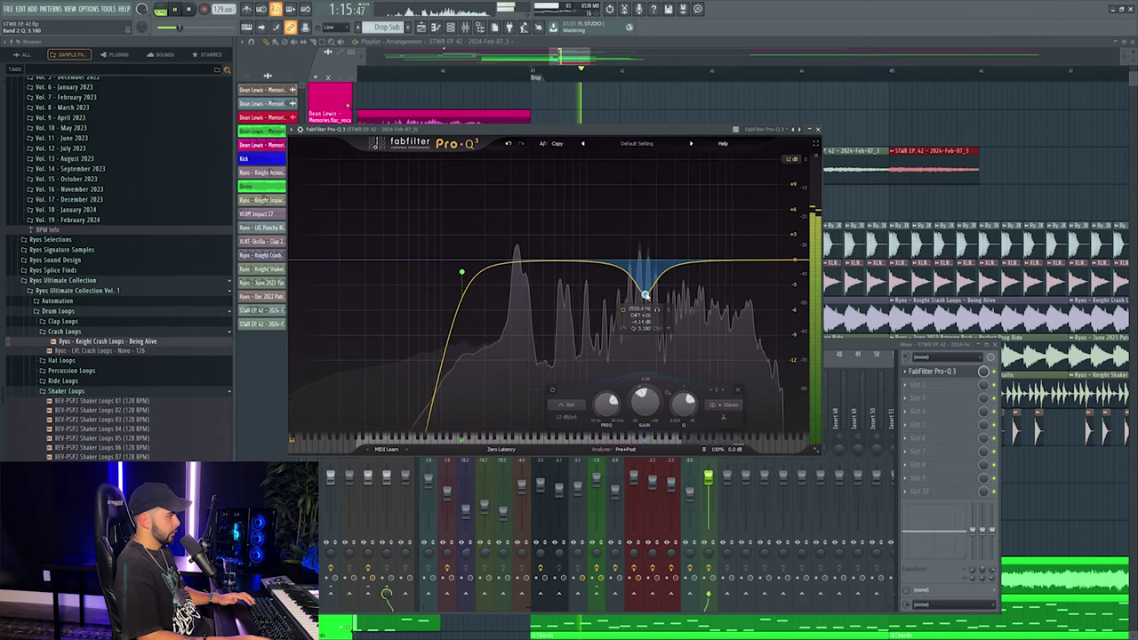
click(514, 95)
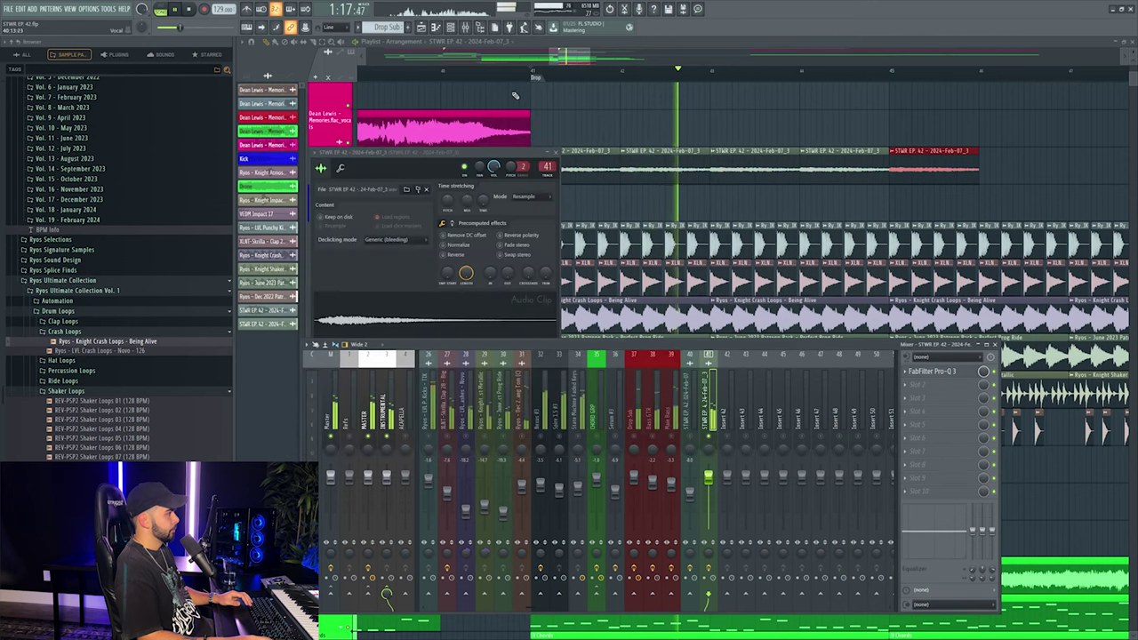
key(F12)
key(space)
scroll(362, 403, down, 1)
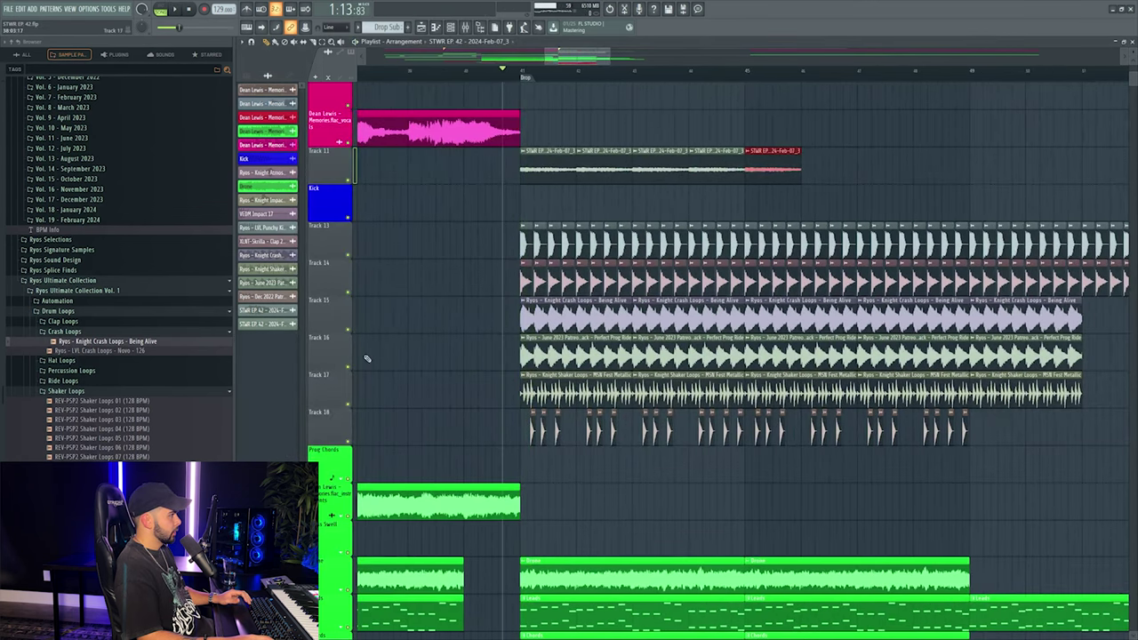
click(464, 28)
click(464, 28)
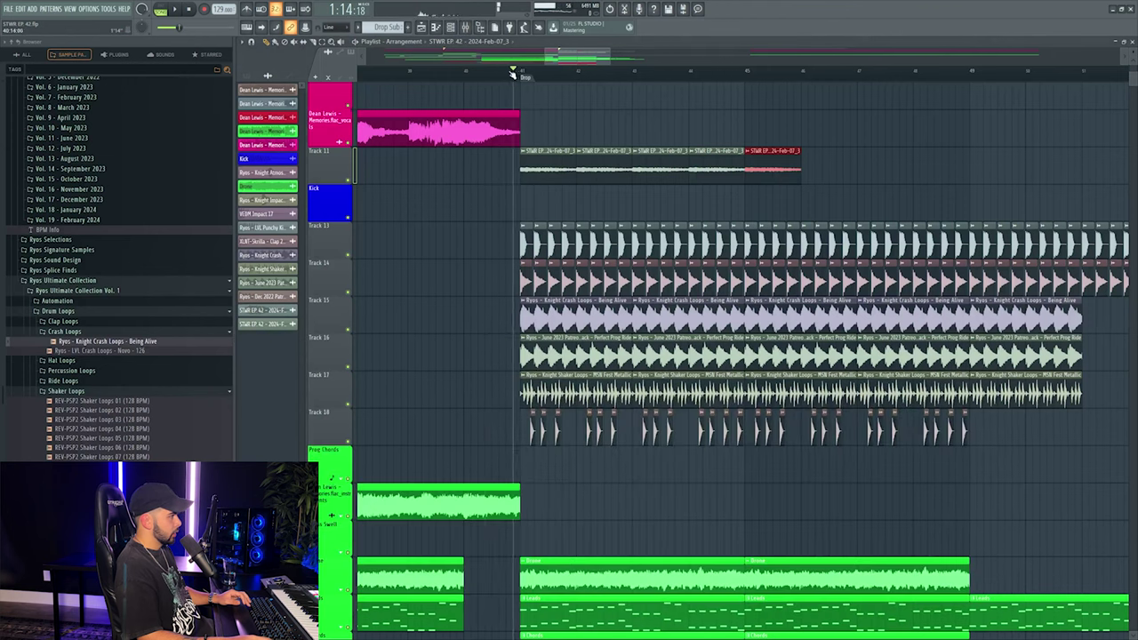
scroll(490, 80, down, 2)
scroll(490, 80, down, 2)
alt+scroll(1064, 84, down, 2)
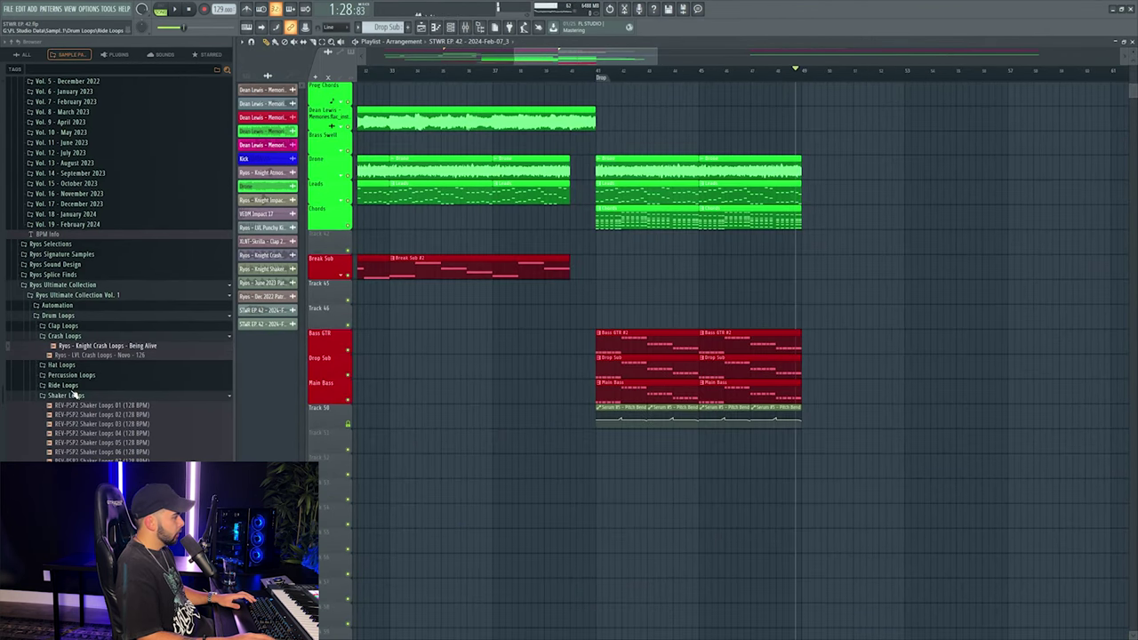
Browse the sample library's Impacts and Downlifters folders and preview a downlifter for the drop.
scroll(75, 396, down, 5)
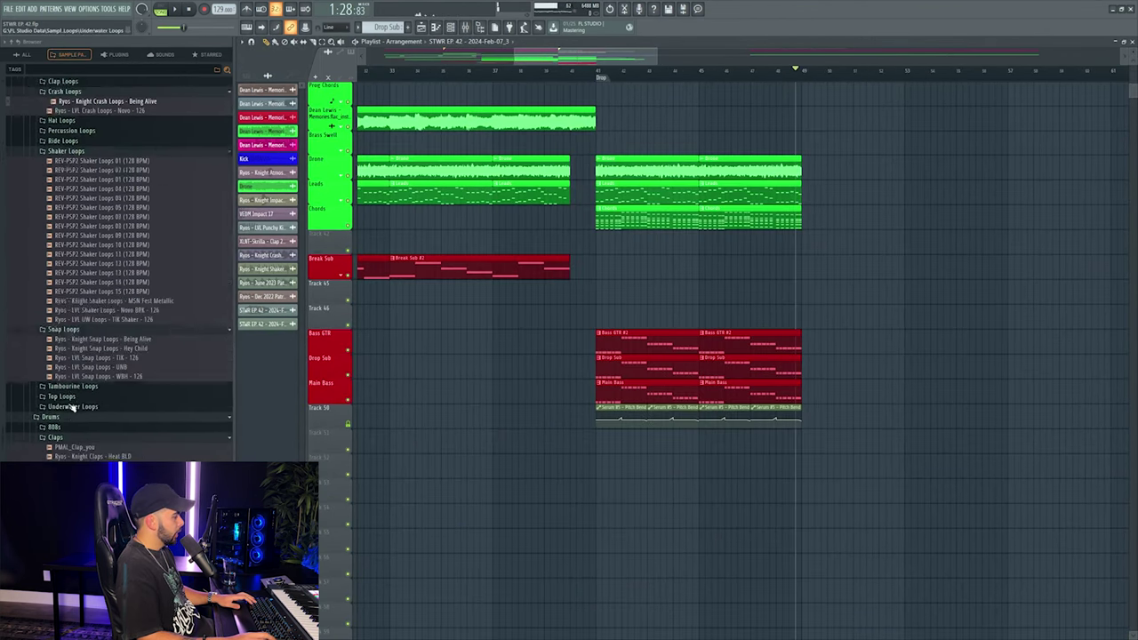
scroll(68, 306, down, 5)
click(68, 306)
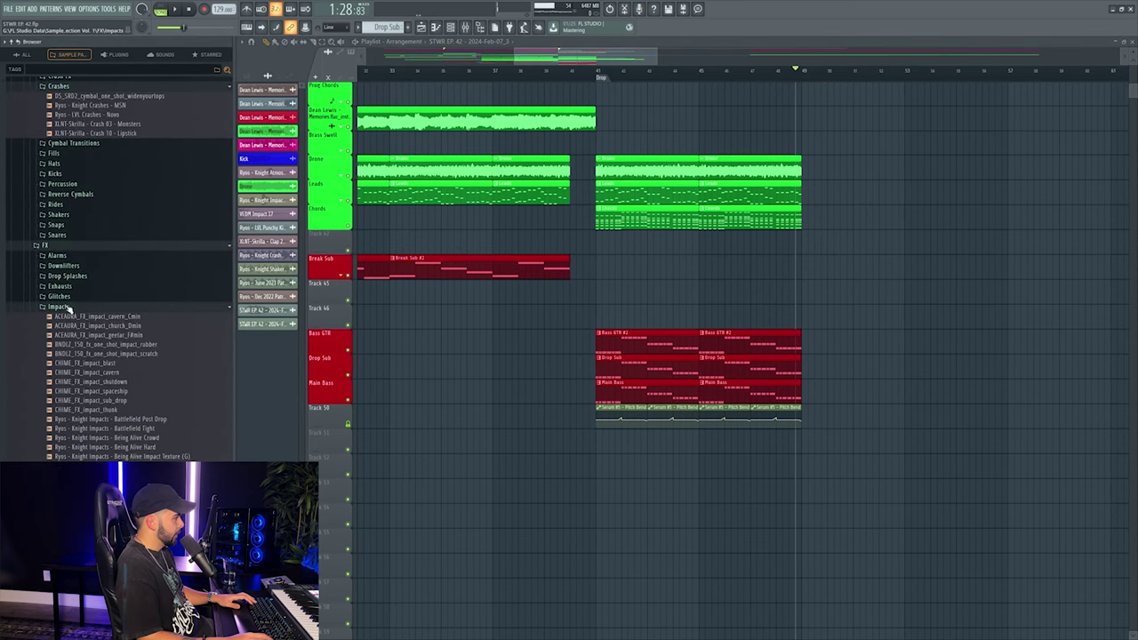
click(63, 265)
click(109, 360)
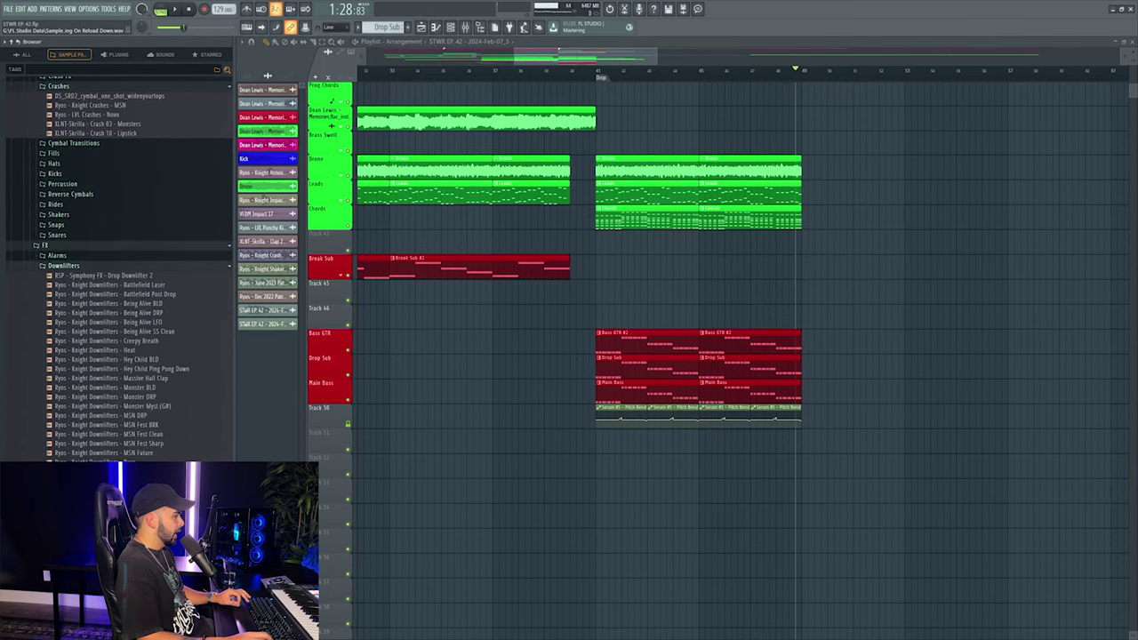
Insert a track above Prog Chords and place the Knight Crash FX - Hey Child sample on it at the drop's start.
scroll(684, 308, up, 5)
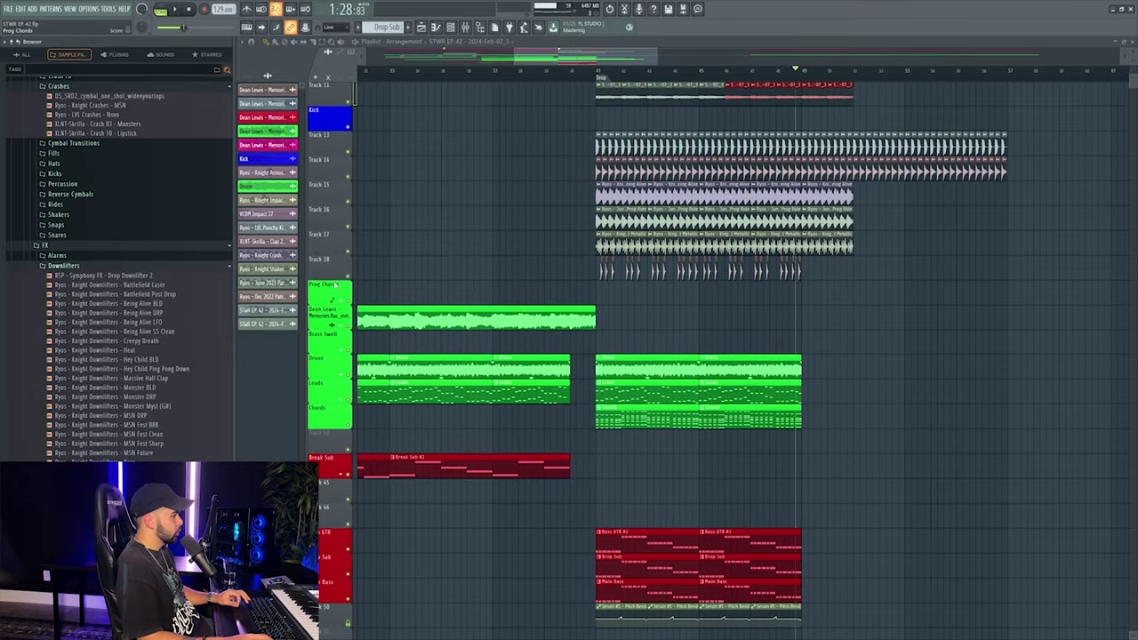
right_click(333, 281)
click(379, 460)
scroll(71, 286, up, 3)
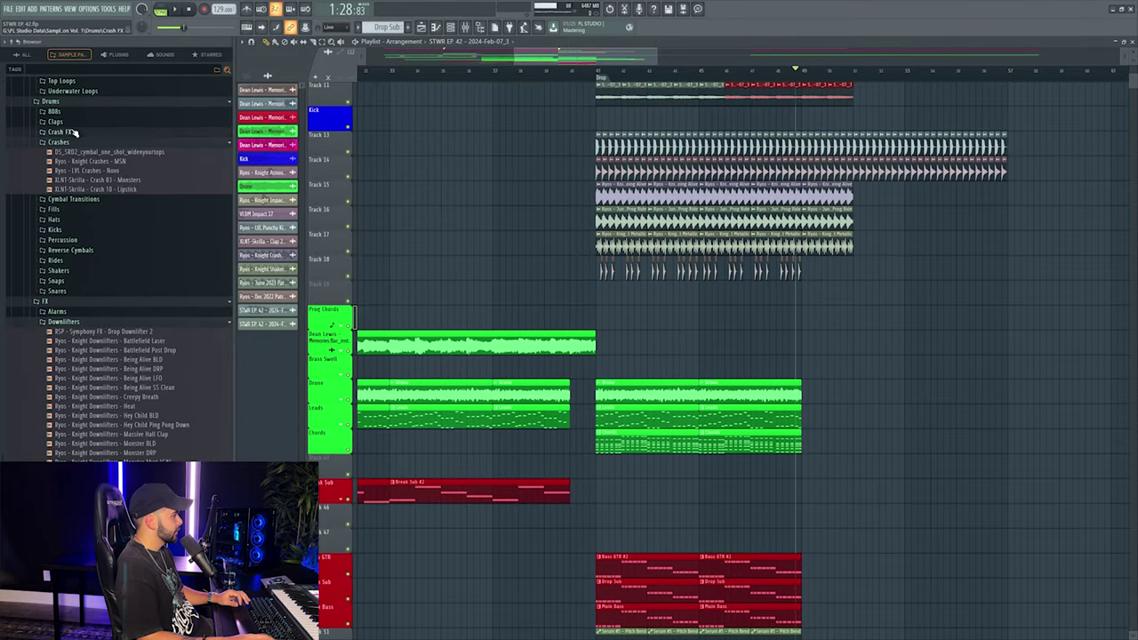
click(60, 132)
click(89, 141)
drag(139, 153, 621, 291)
Route the Hey Child crash to mixer track 42 at -13.2 dB and repeat its clip every four bars, four in total.
click(557, 69)
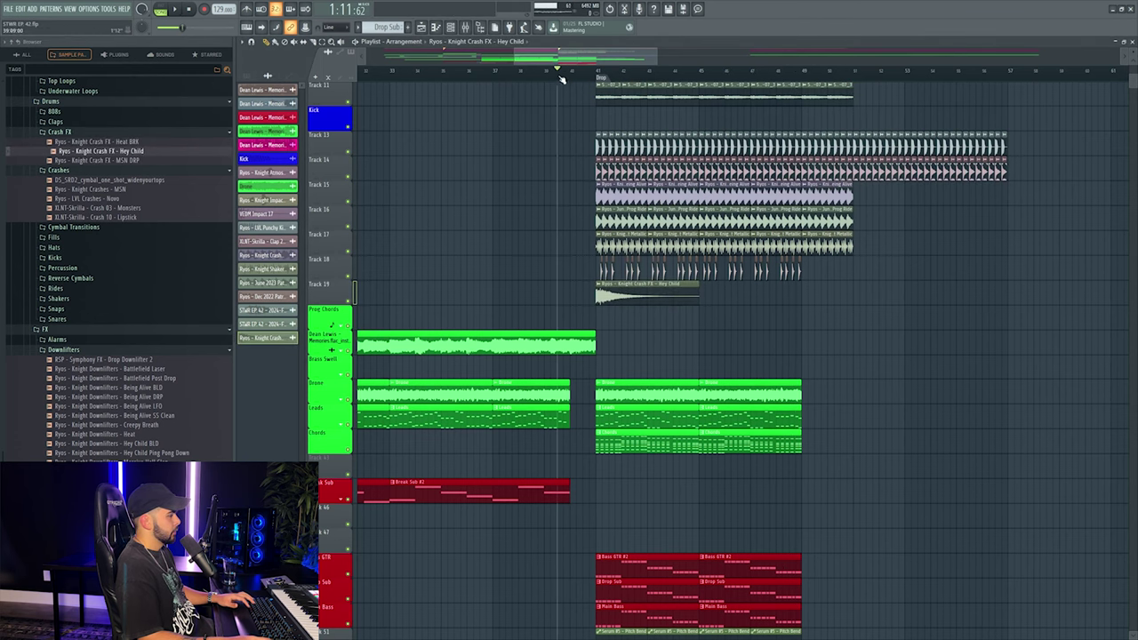
double_click(622, 294)
click(556, 185)
drag(885, 489, 886, 505)
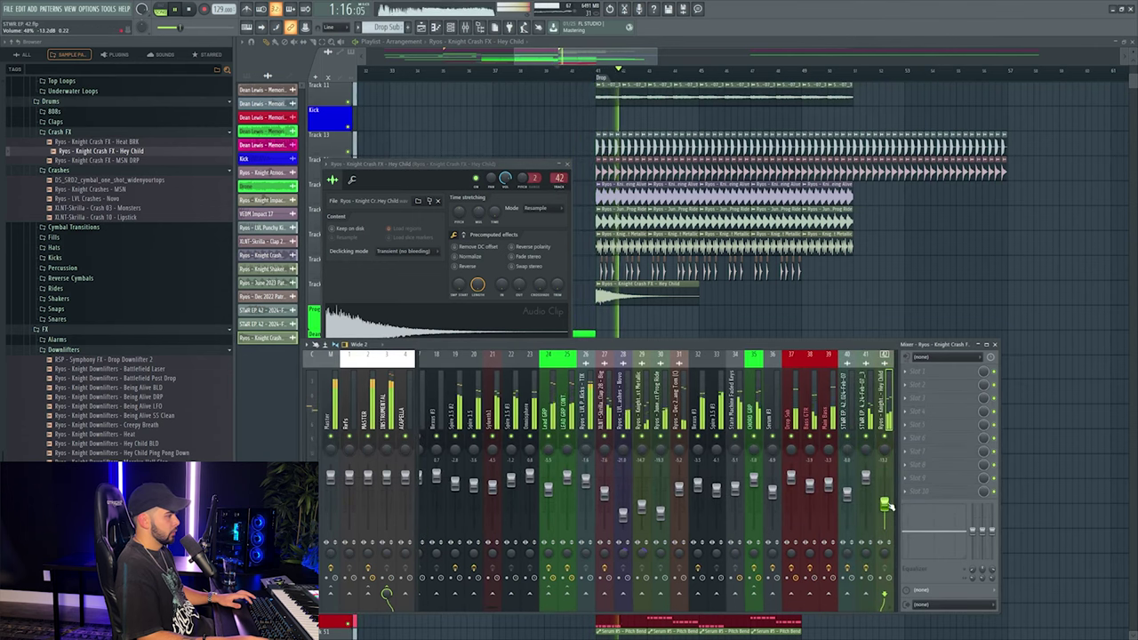
click(646, 273)
Place the LVL Downlifters - Holding On Reload Down sample on Track 52 at the start of the drop.
scroll(646, 272, down, 3)
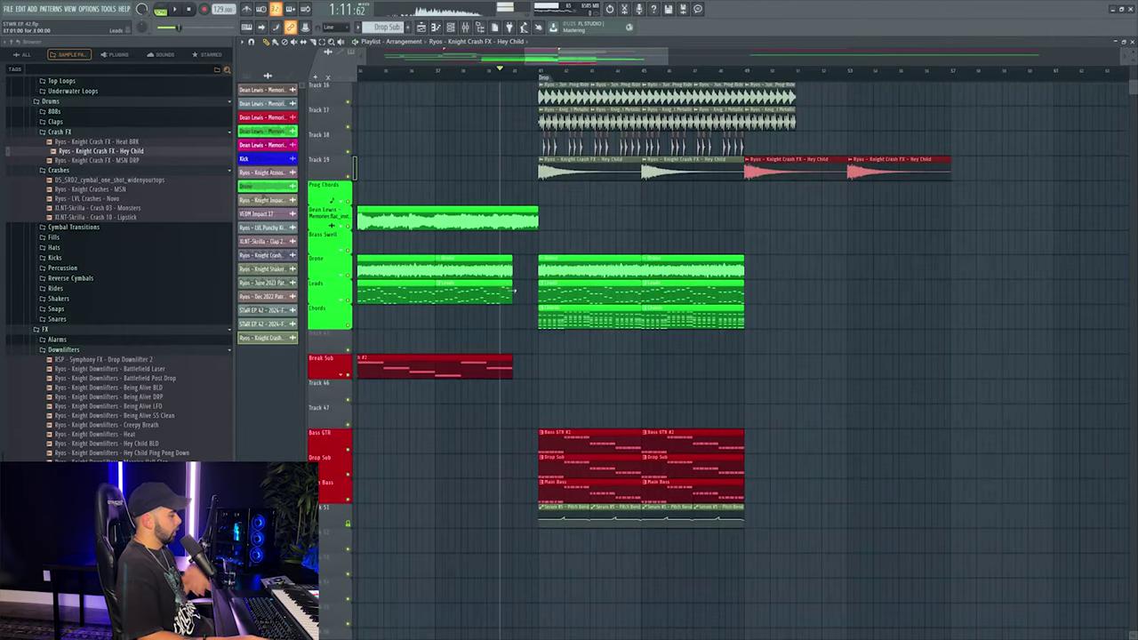
scroll(549, 402, down, 2)
scroll(571, 347, down, 1)
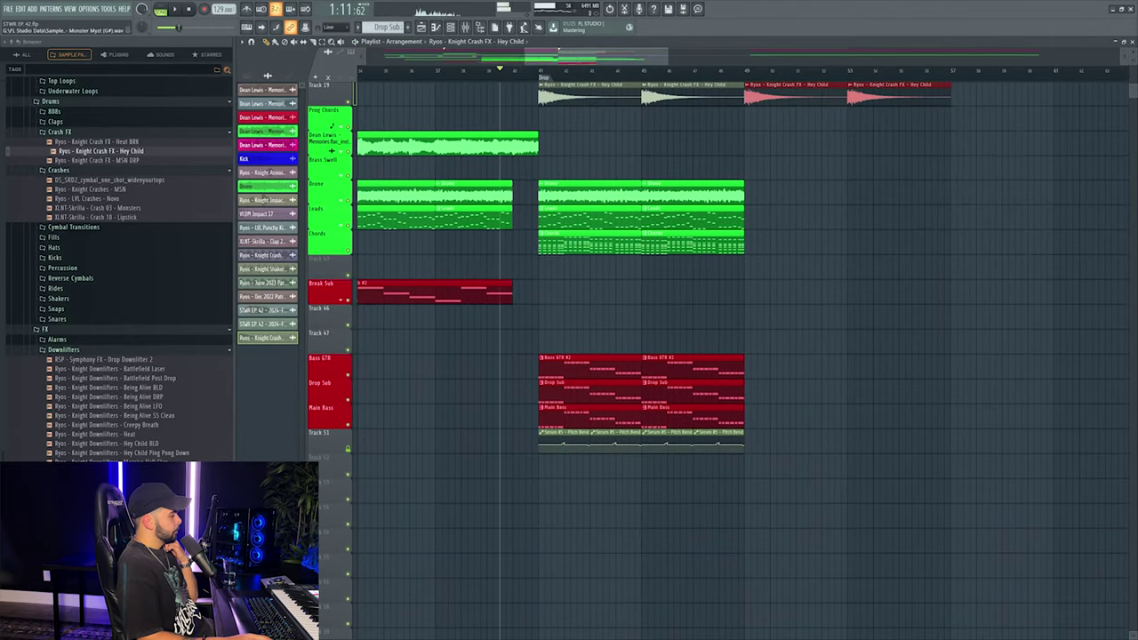
scroll(116, 267, down, 2)
drag(115, 498, 584, 474)
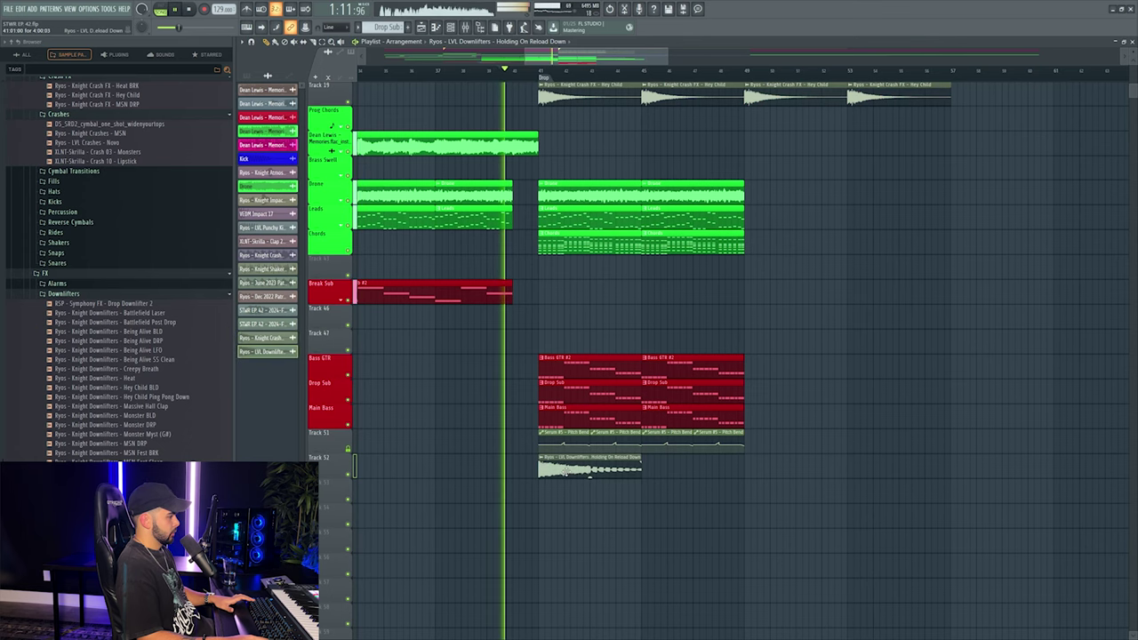
Route the downlifter to mixer track 43 at -15.8 dB and copy its clip eight bars further on.
double_click(566, 470)
key(F9)
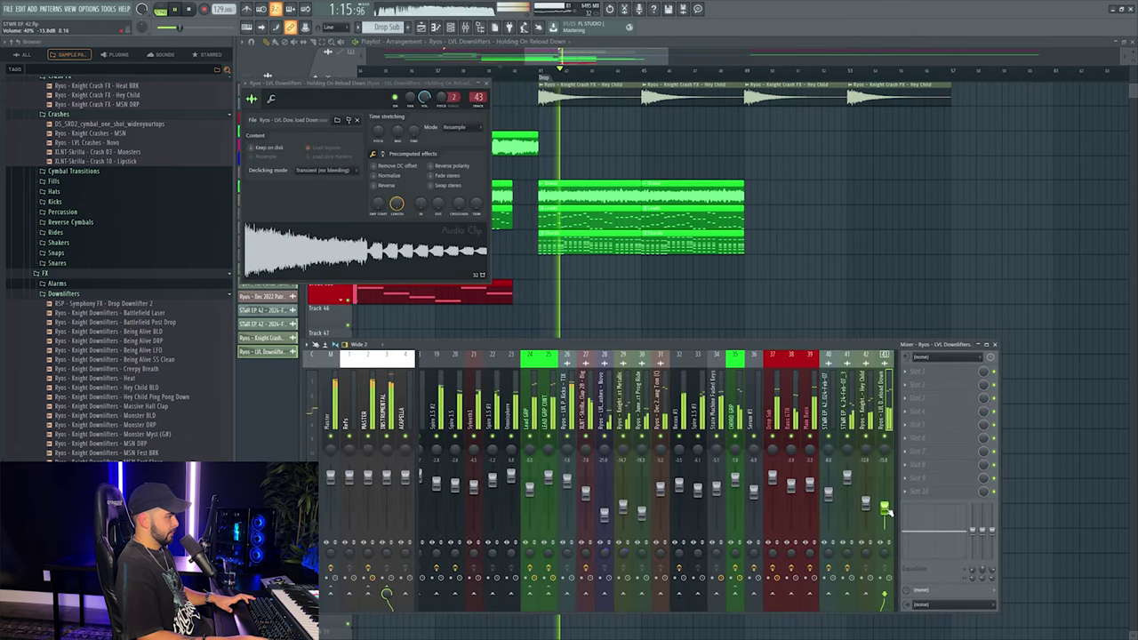
key(F5)
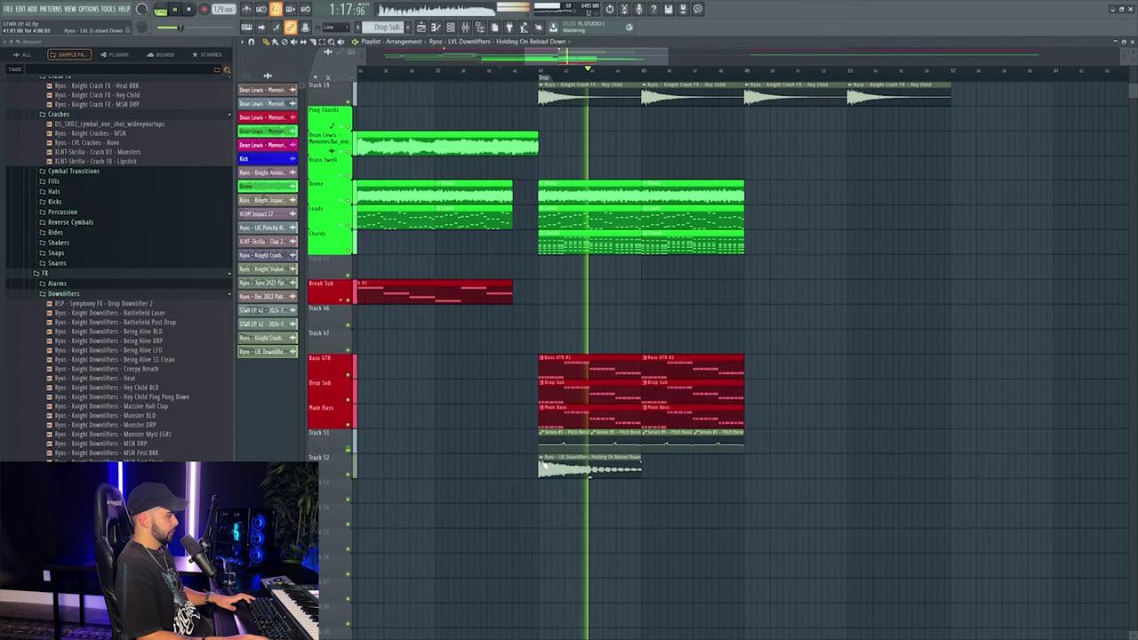
drag(584, 463, 791, 463)
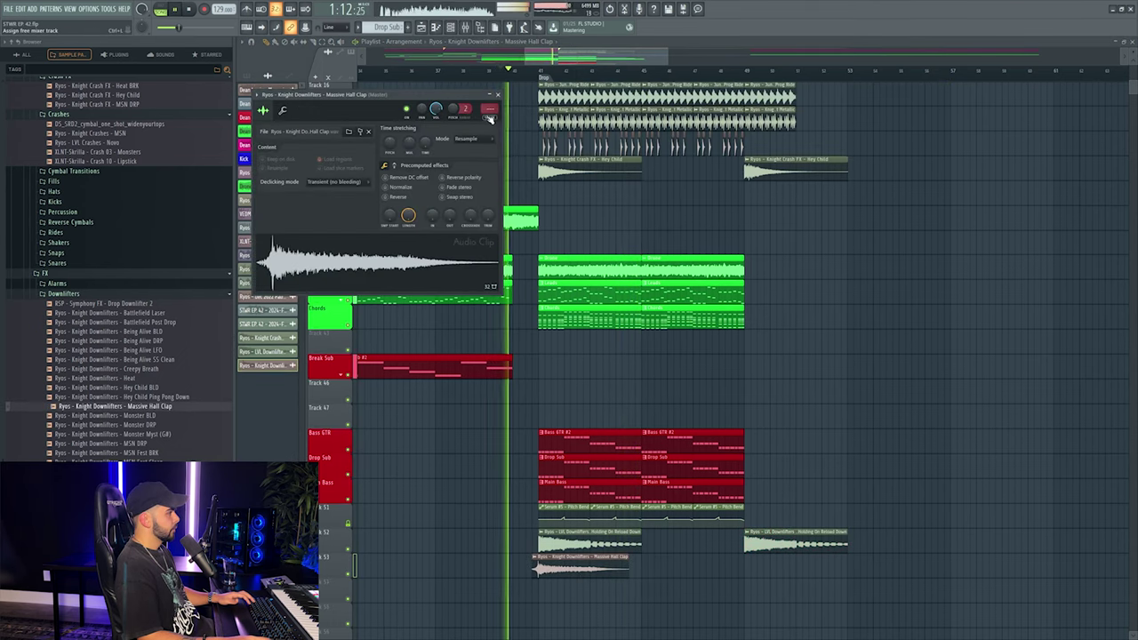
Route the Massive Hall Clap downlifter to mixer track 44 and lower its level.
key(F9)
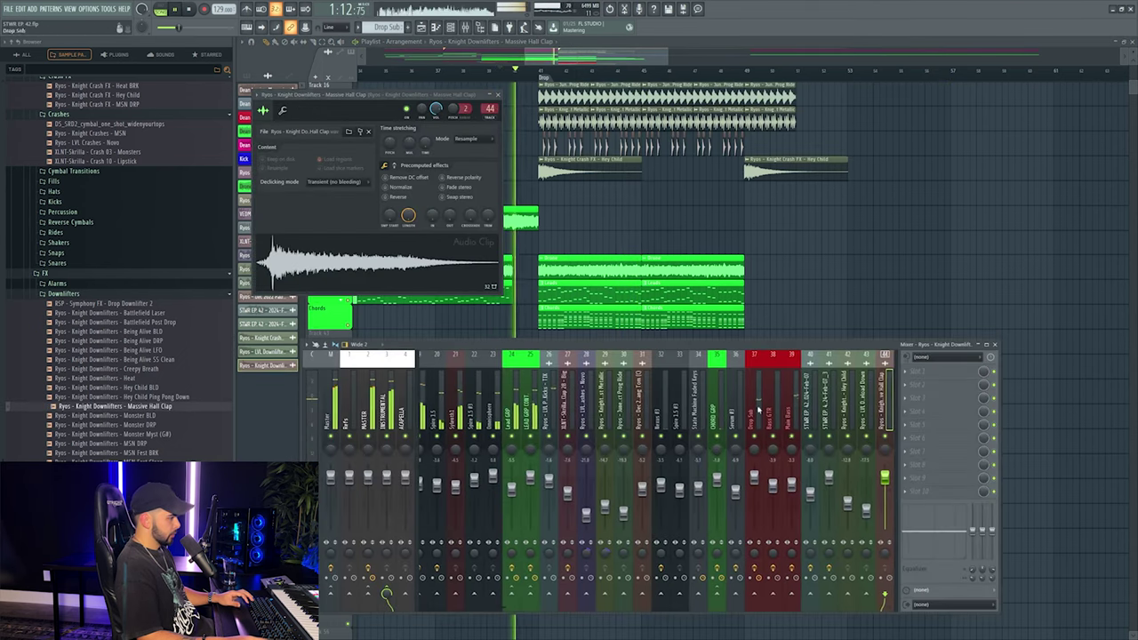
drag(885, 487, 889, 505)
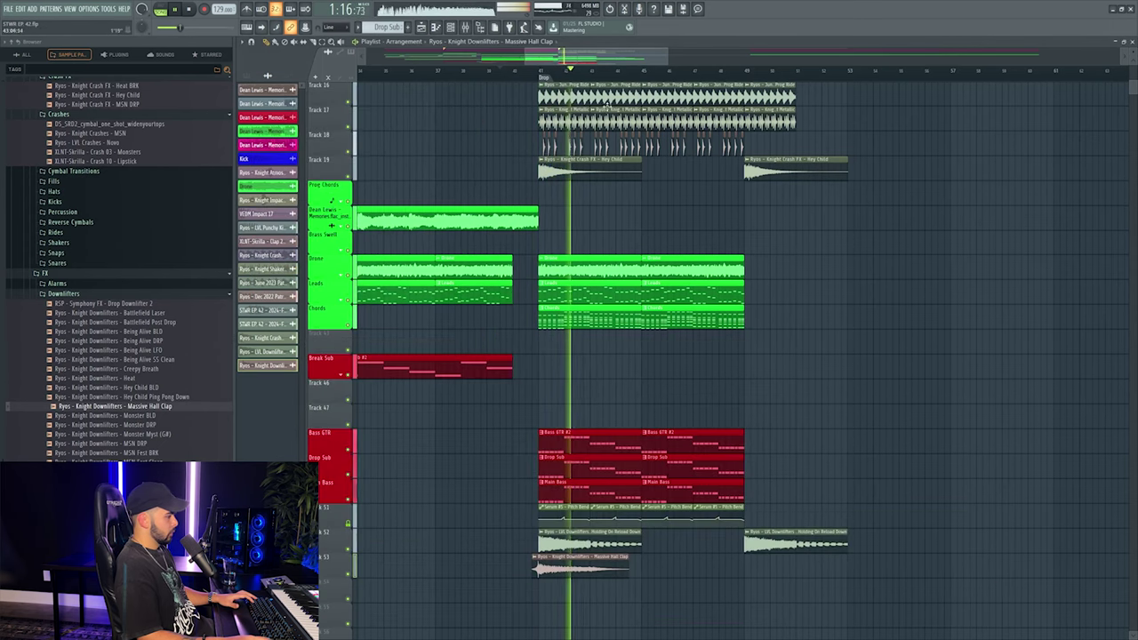
key(F12)
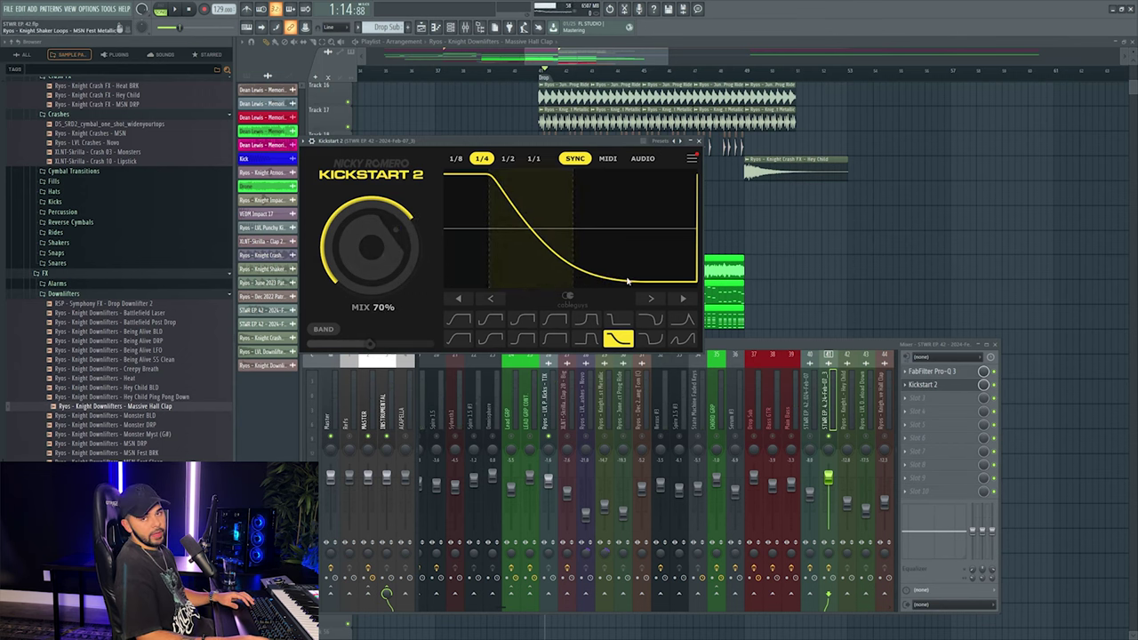
Set the Kickstart 2 mix on mixer track 41 to 62% during playback.
key(space)
scroll(374, 262, down, 4)
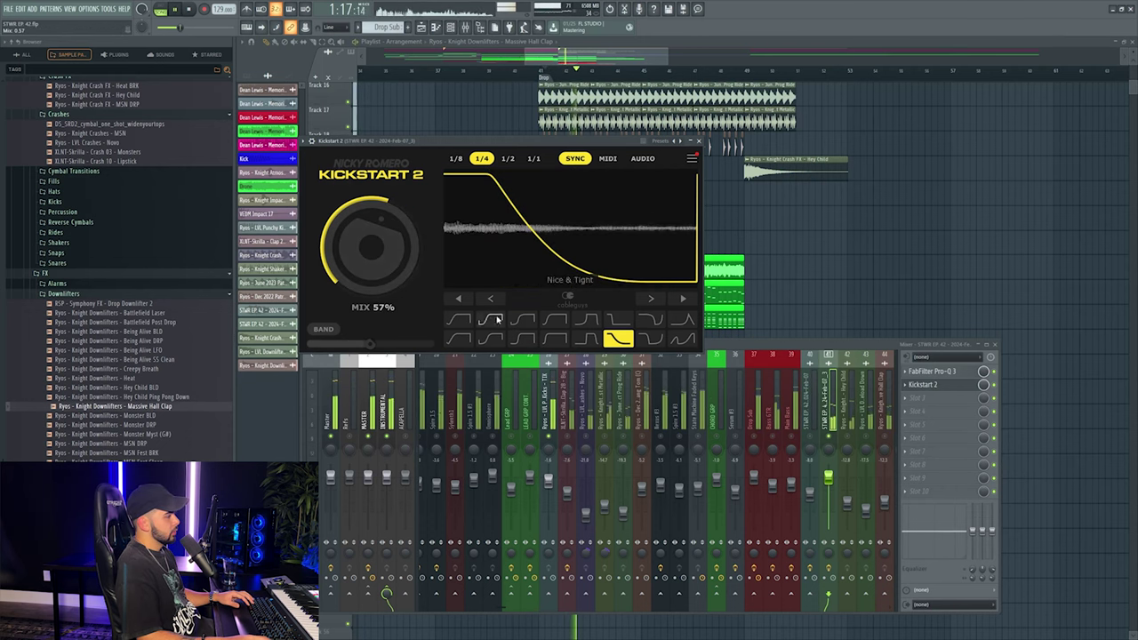
click(984, 387)
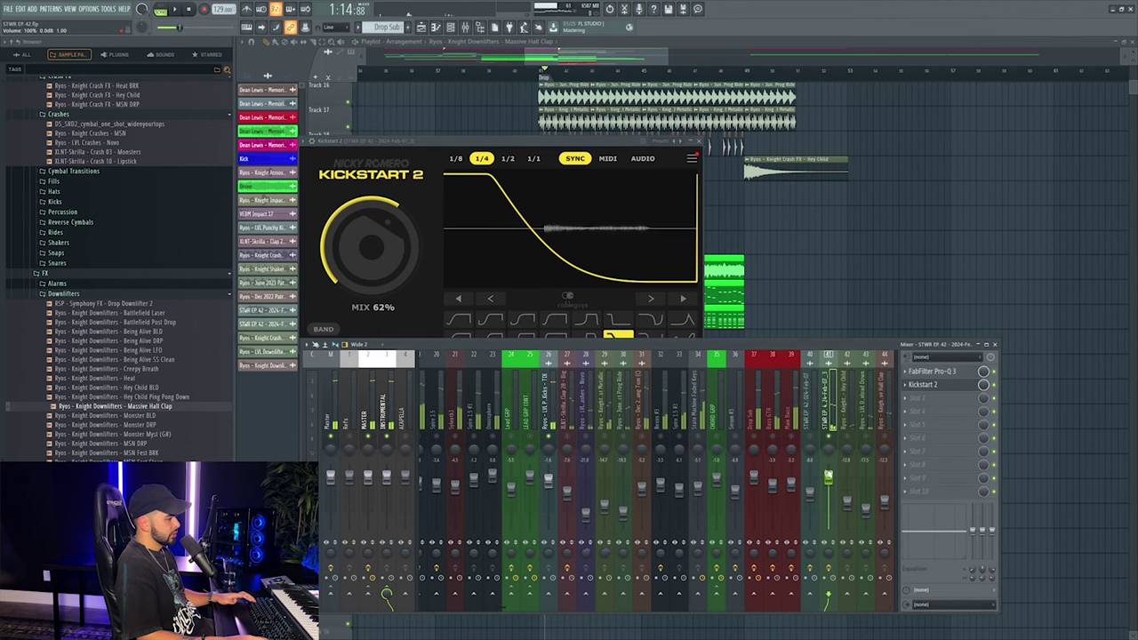
Copy the Massive Hall Clap downlifter eight bars further on and play back the start of the drop.
key(F12)
click(530, 71)
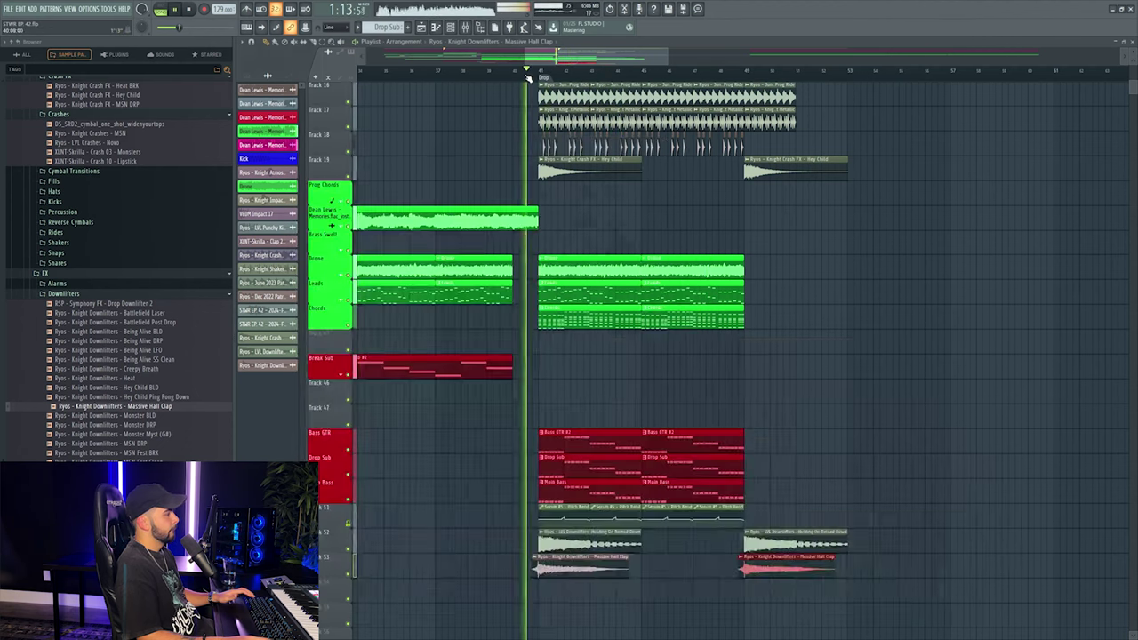
scroll(529, 78, down, 2)
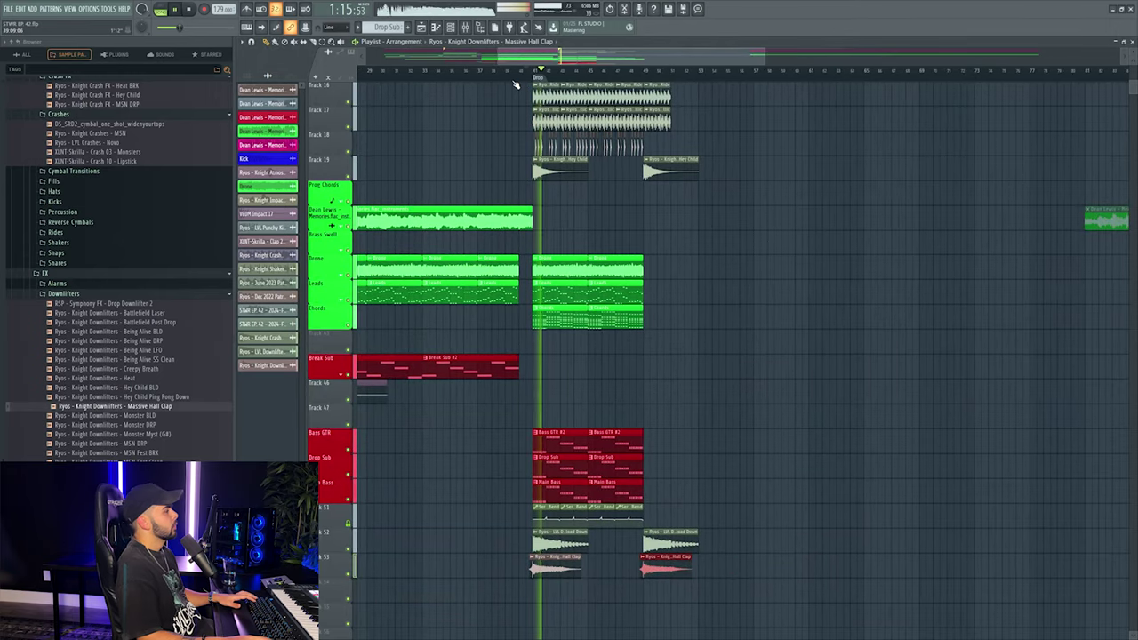
click(465, 28)
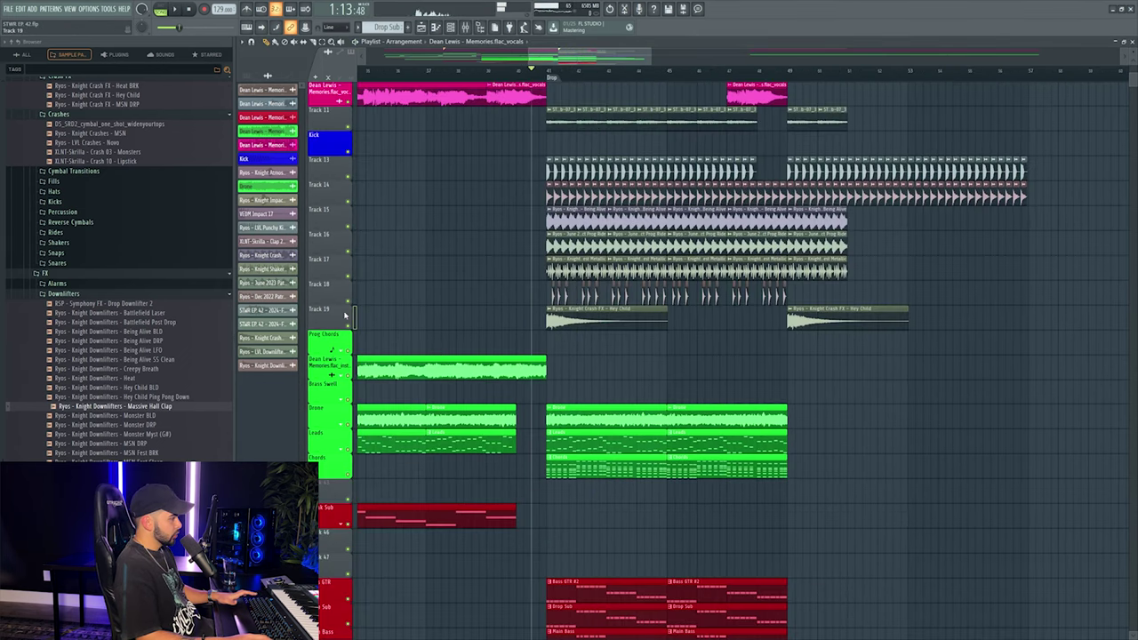
Insert two empty tracks above the Hey Child crash track and move Prog Chords below the crash.
right_click(329, 309)
right_click(329, 309)
click(347, 487)
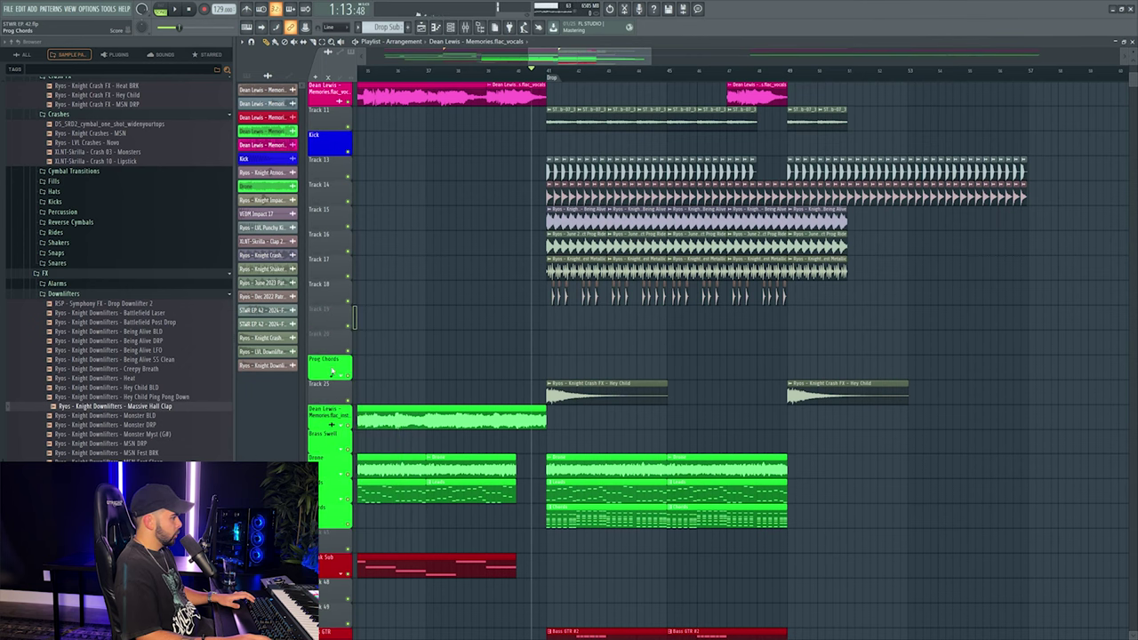
drag(331, 372, 331, 391)
Place the June 2023 Patreon Pack - Size Clap Fill sample on Track 19 just before bar 43.
scroll(71, 311, up, 6)
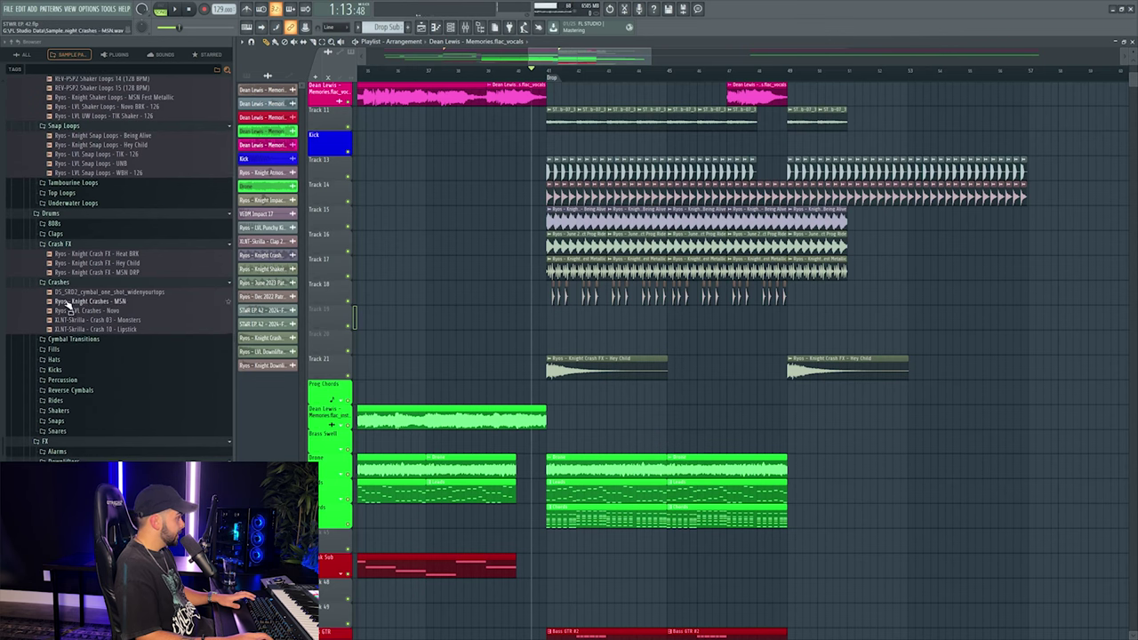
scroll(59, 349, up, 10)
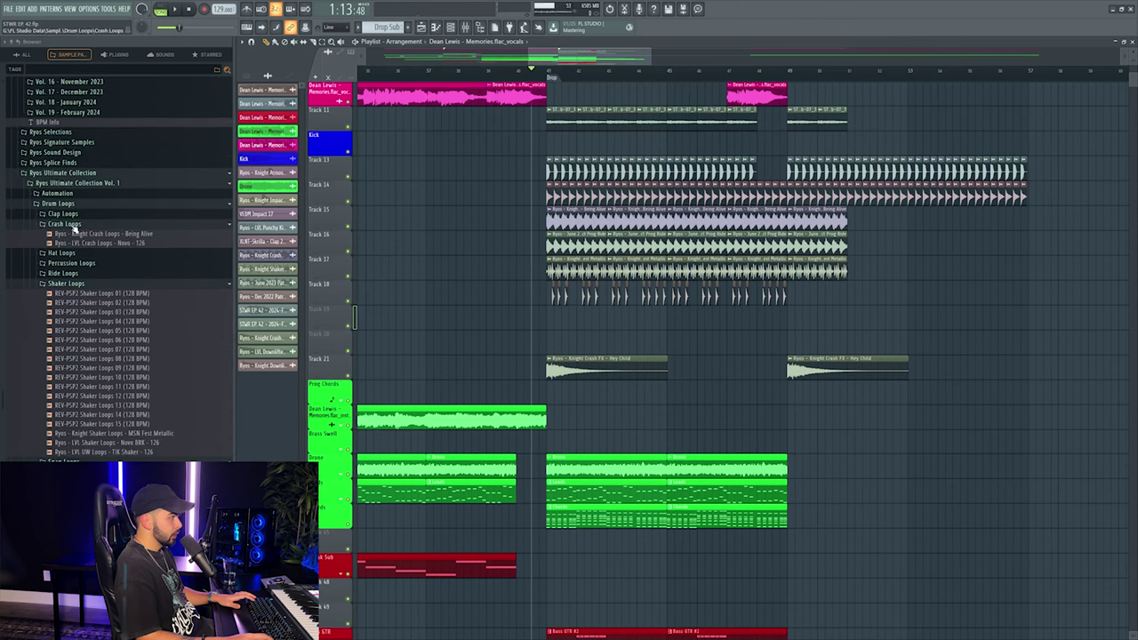
click(68, 292)
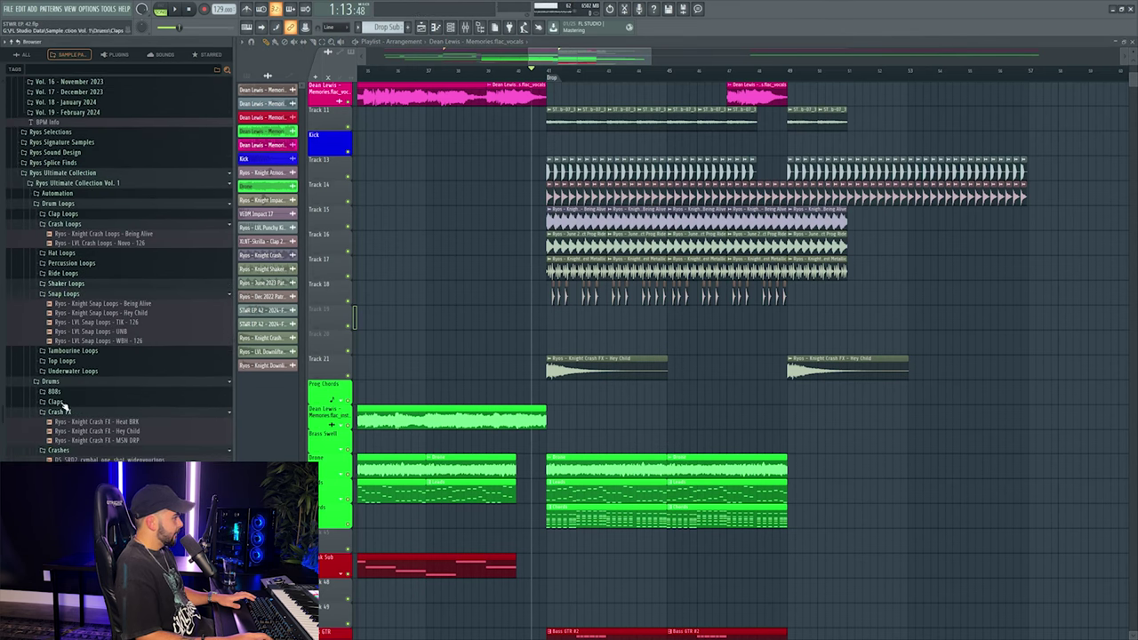
scroll(106, 444, down, 5)
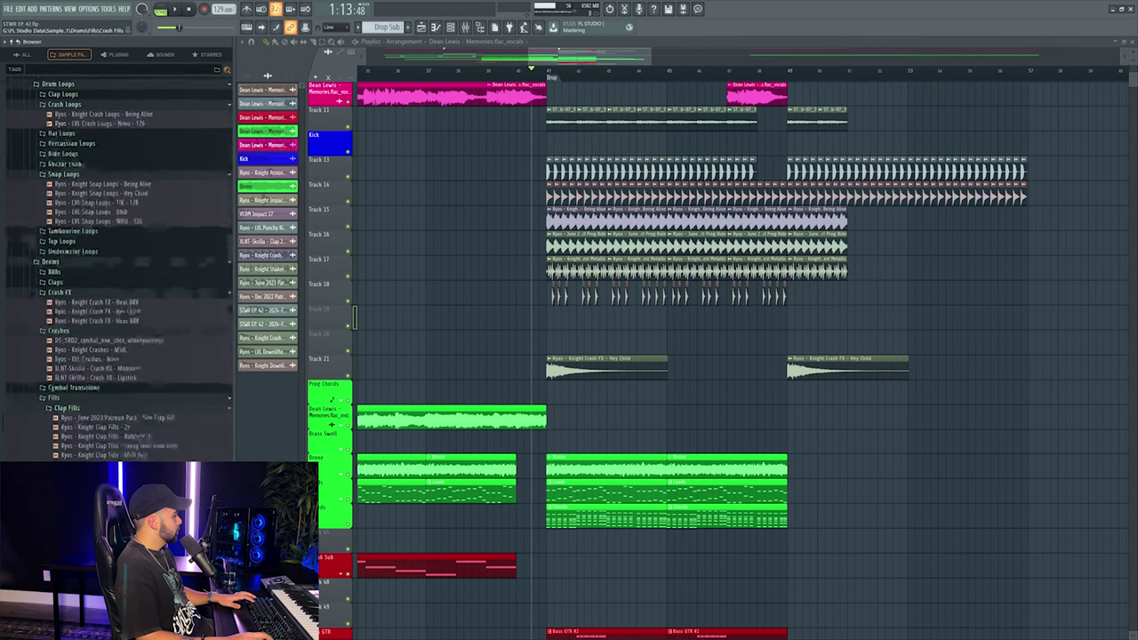
click(138, 429)
click(160, 382)
drag(593, 329, 599, 320)
key(space)
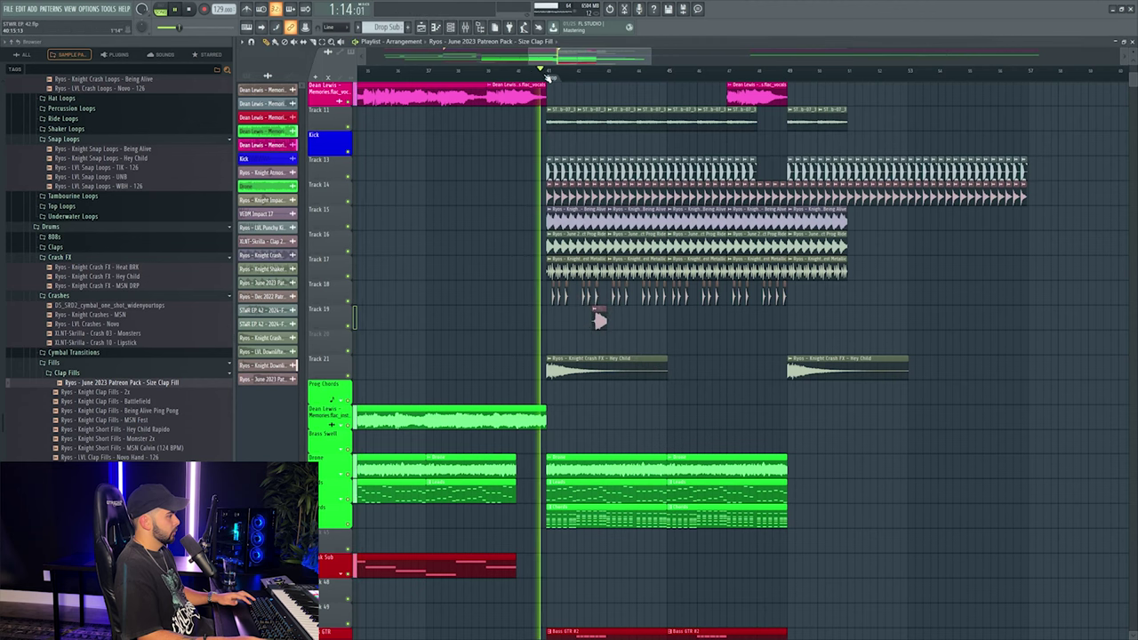
Route the Size Clap Fill to mixer track 45 and lower its level while playing the drop.
scroll(599, 320, up, 2)
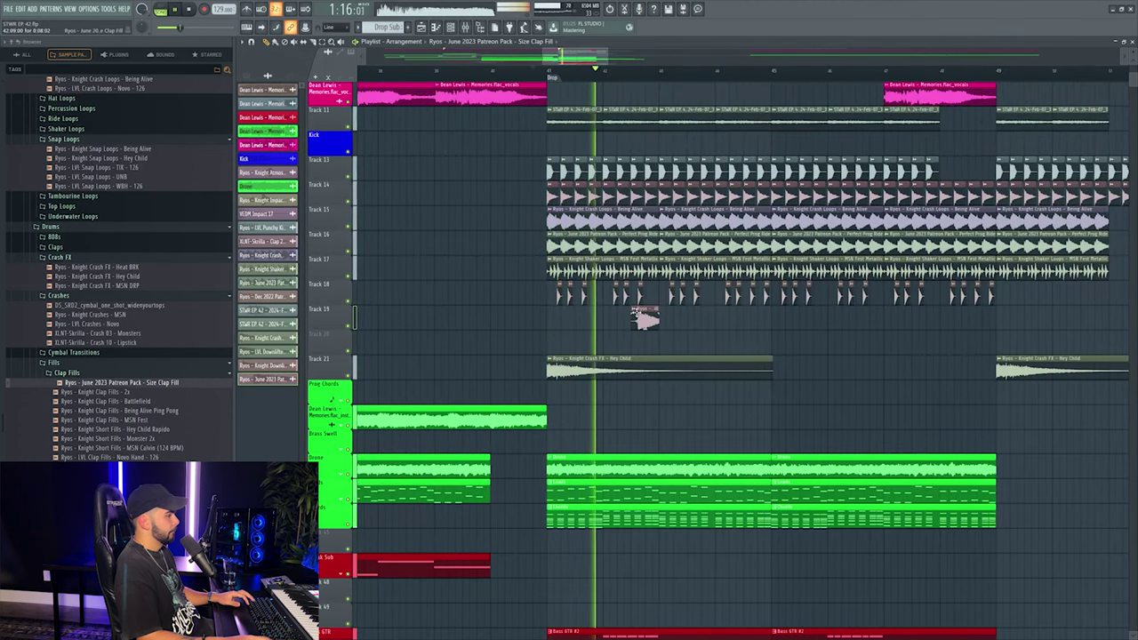
click(635, 311)
click(750, 349)
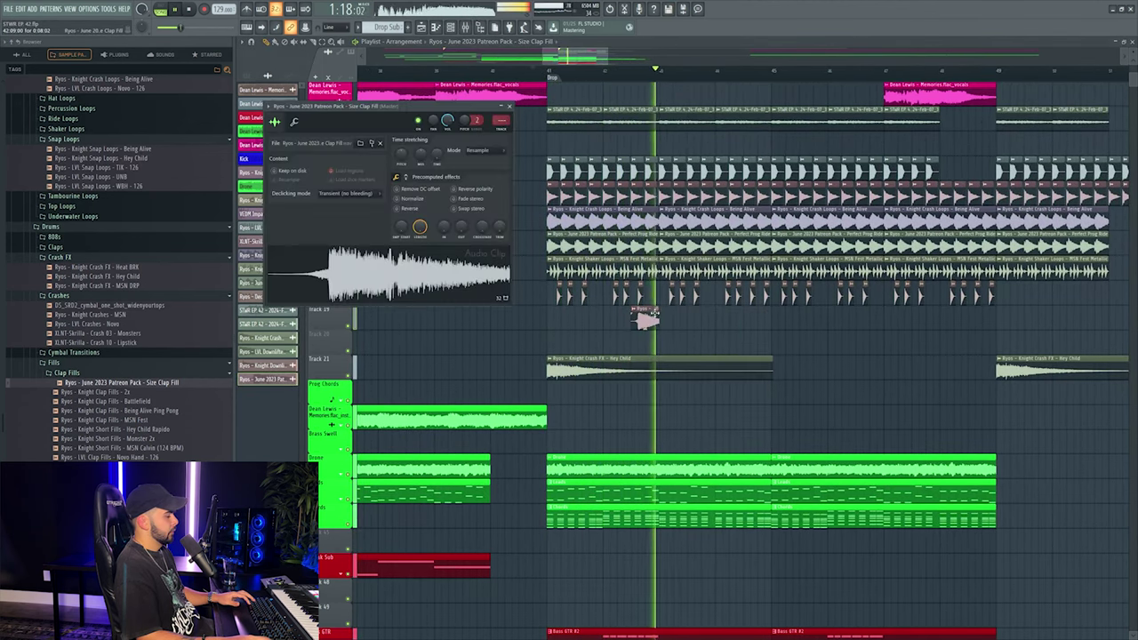
key(space)
click(504, 134)
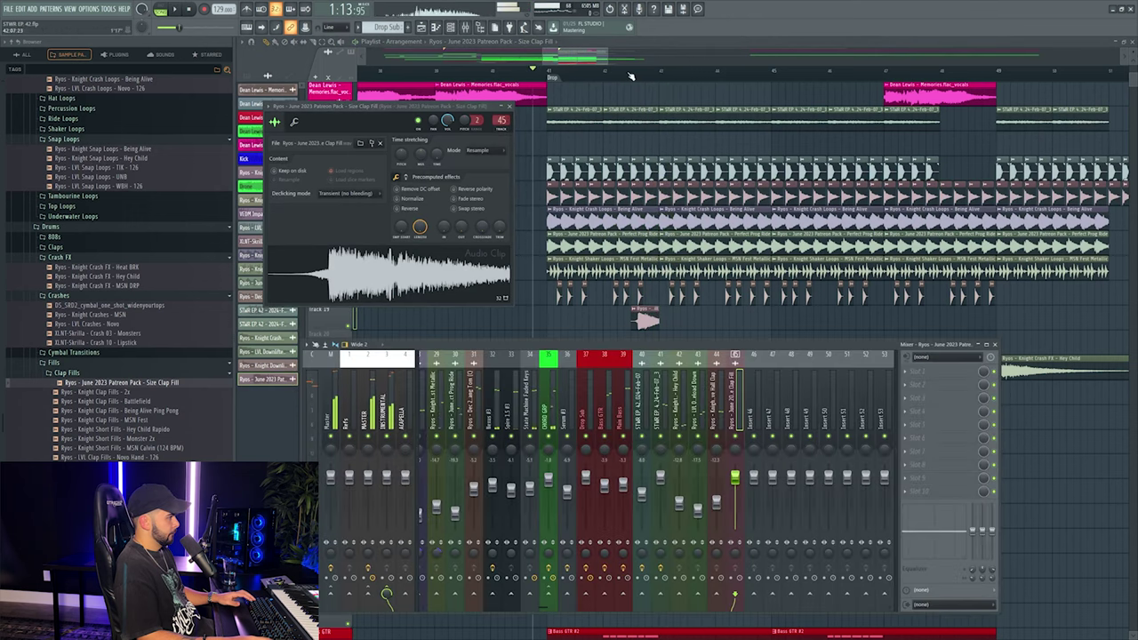
key(F9)
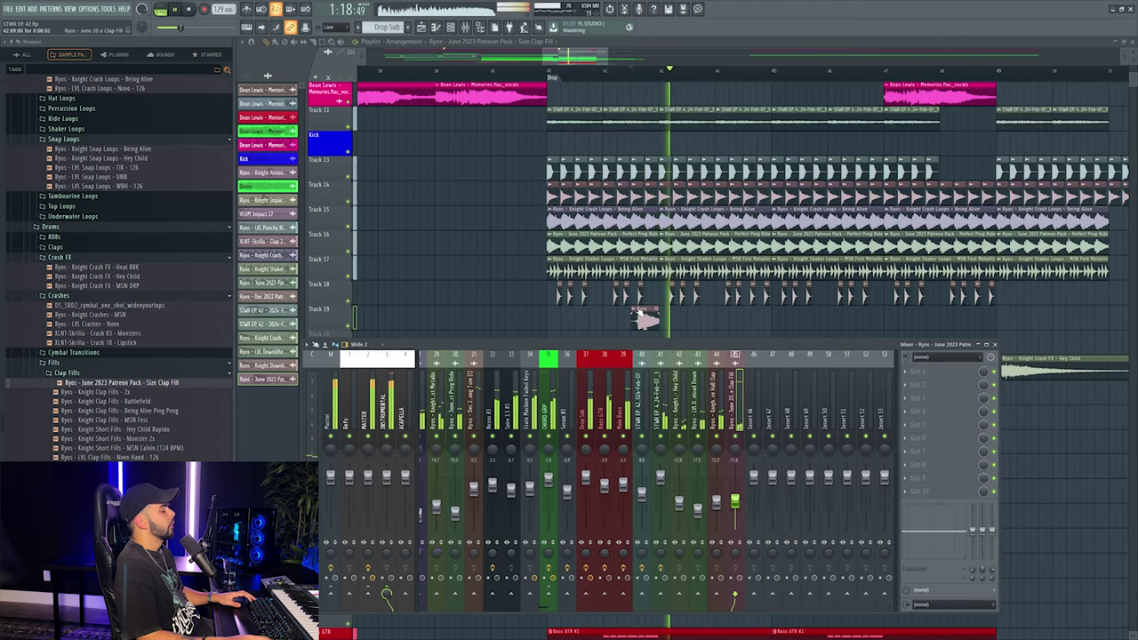
Copy the Size Clap Fill clip on Track 19 four bars further on.
key(F9)
click(559, 307)
click(571, 341)
click(570, 335)
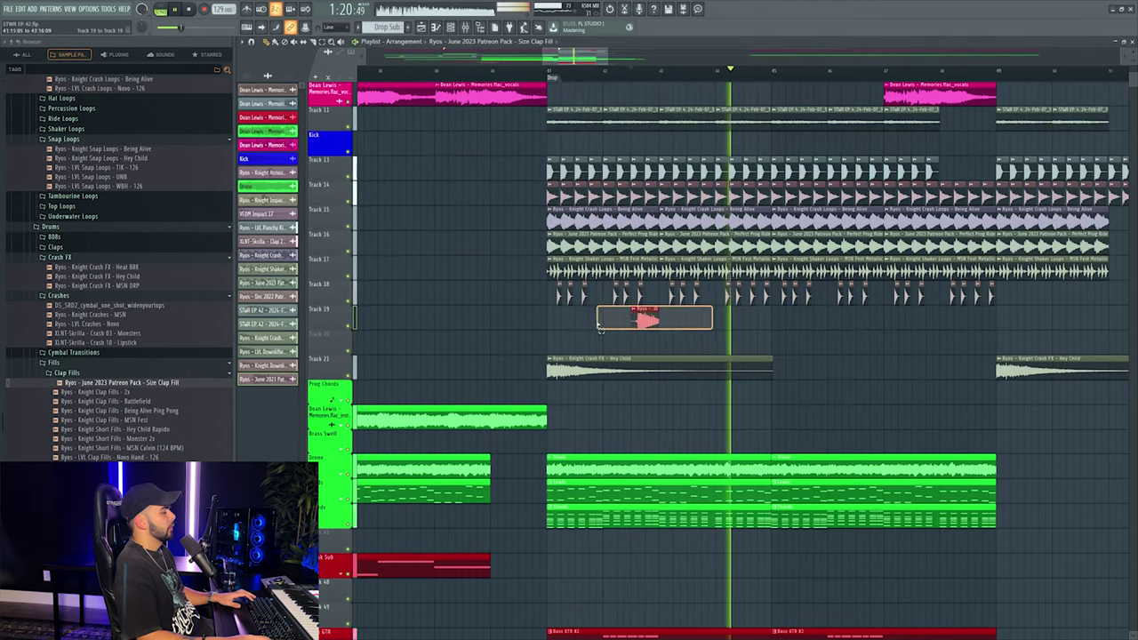
drag(809, 326, 868, 330)
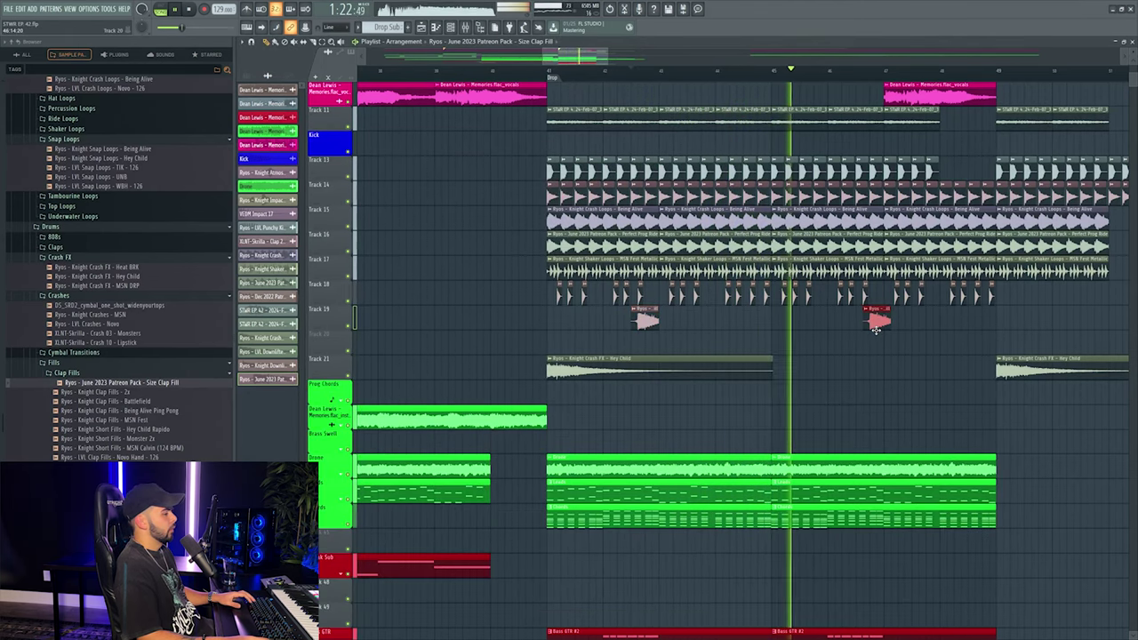
Place the Knight Clap Fills - Being Alive Ping Pong sample on Track 20 before bar 45 and repeat it before bar 49.
click(124, 412)
drag(762, 359, 804, 347)
click(984, 346)
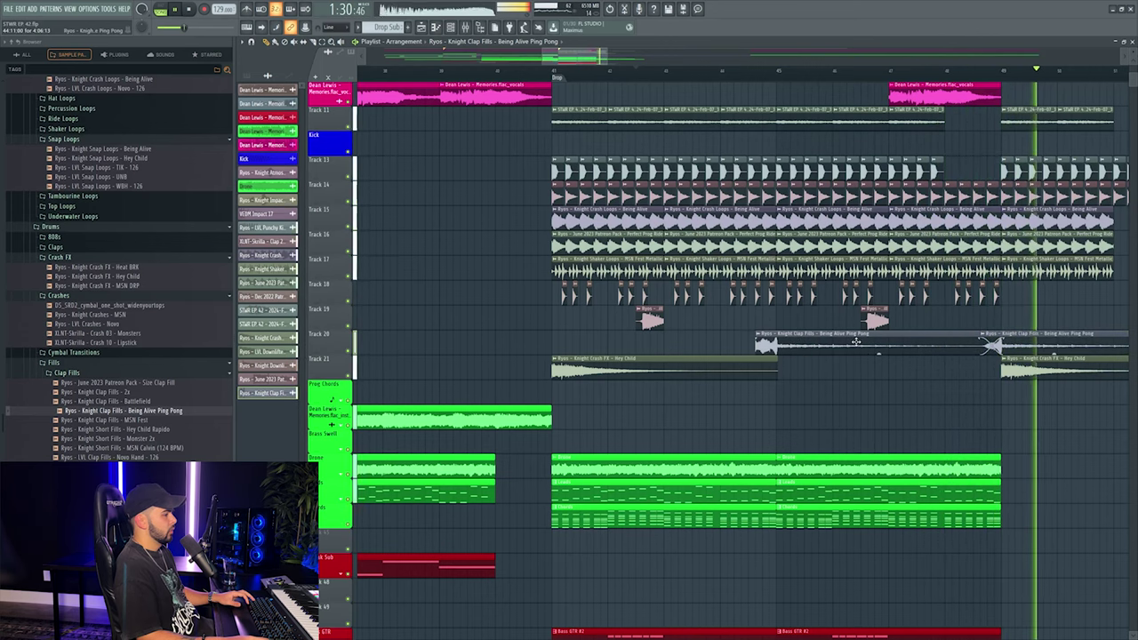
Route the Being Alive Ping Pong clap fill to mixer track 46 and lower its level slightly.
double_click(989, 346)
key(F9)
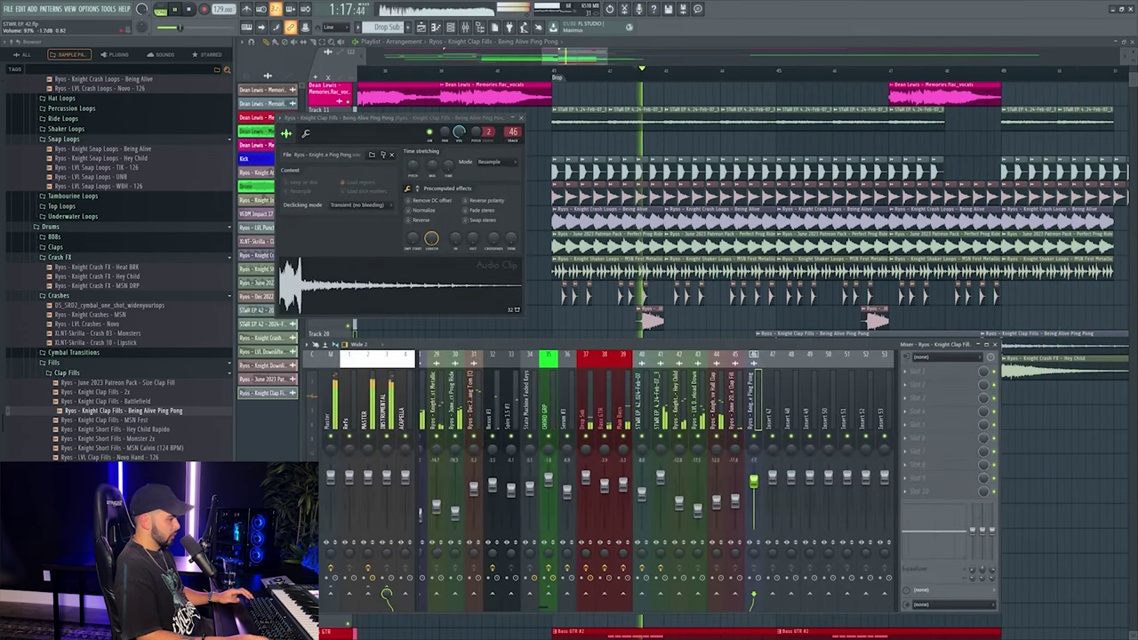
key(F12)
Set the Being Alive Ping Pong clap fill's sample tempo to 128 BPM through tempo detection.
right_click(760, 335)
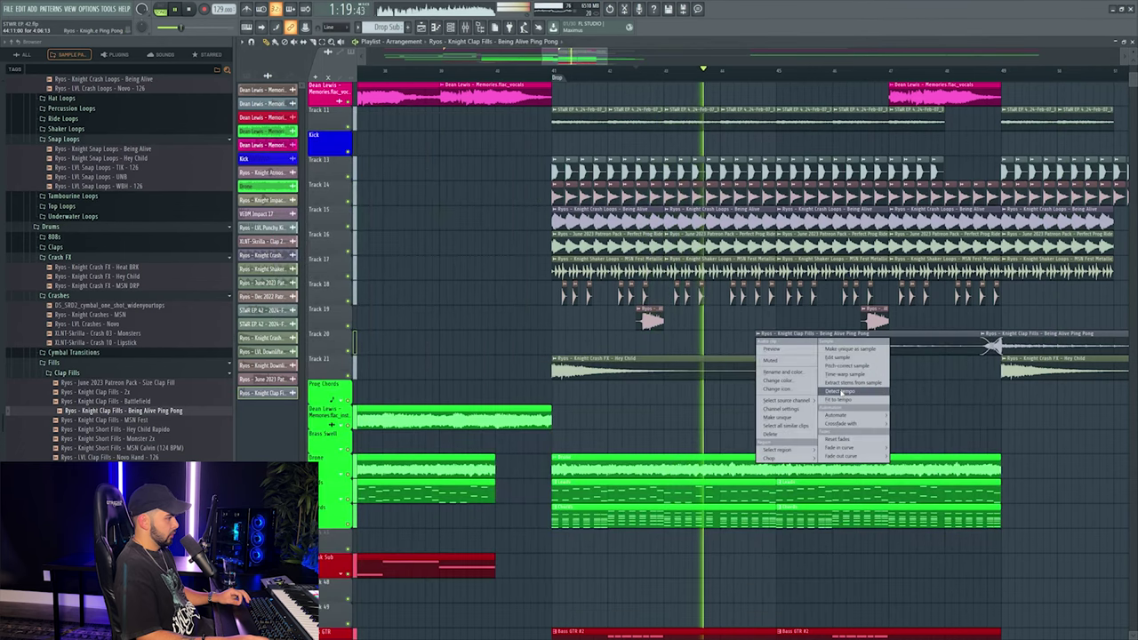
click(839, 391)
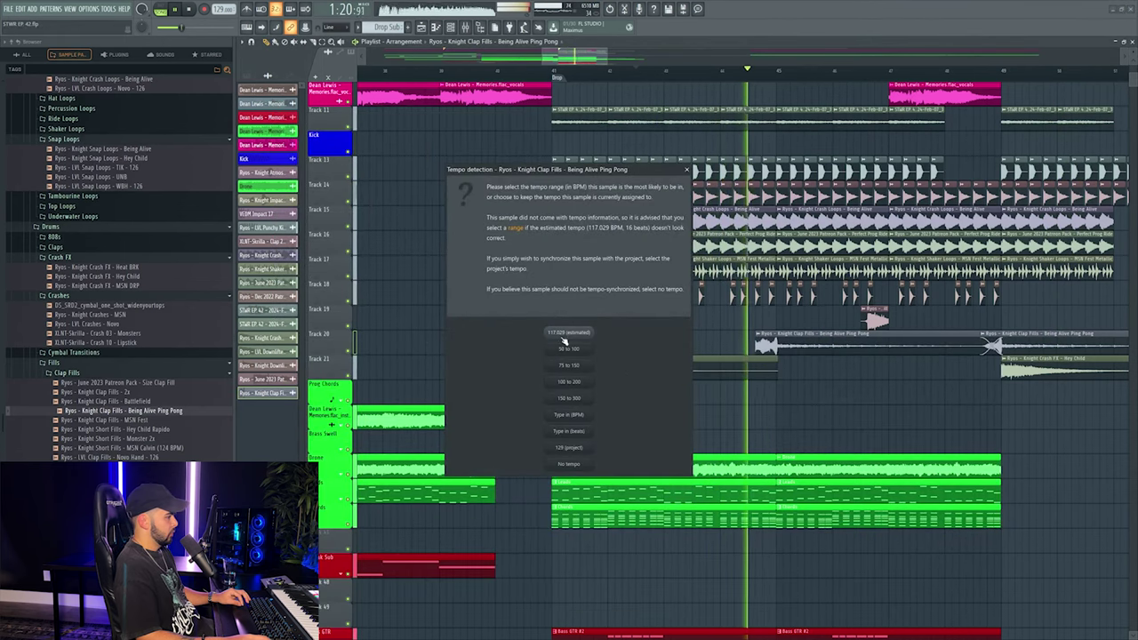
click(569, 414)
text(128)
key(Return)
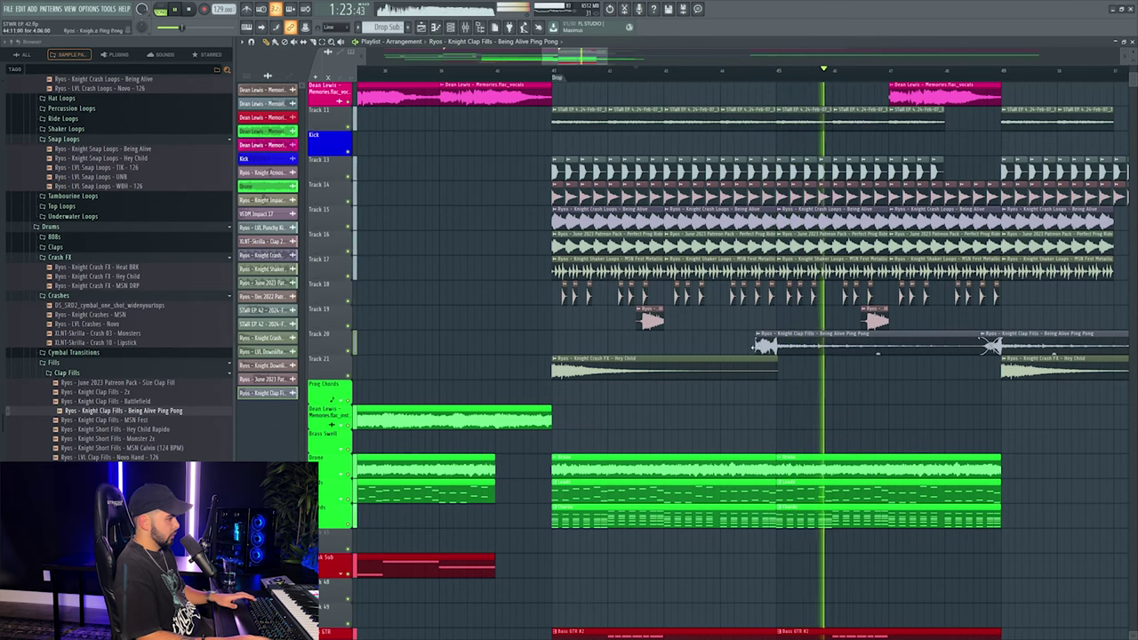
Play back the drop around bar 45 to check the Ping Pong clap fill in the mix.
key(space)
scroll(776, 73, up, 2)
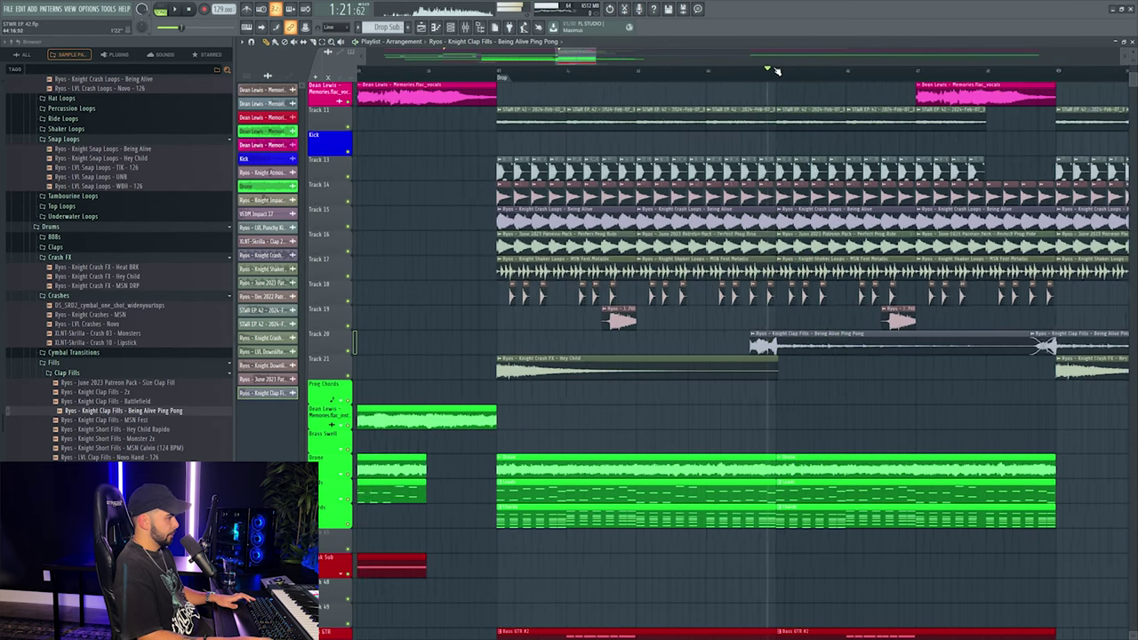
click(776, 72)
key(space)
key(F9)
key(space)
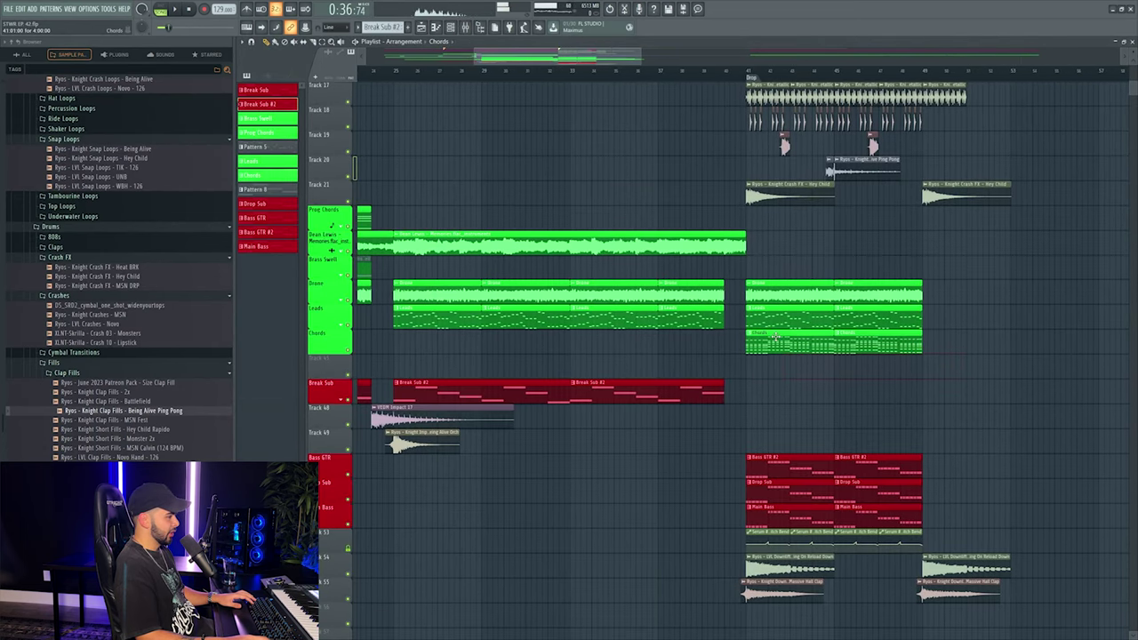
Create a new pattern, add a Nexus instrument and copy the Chords pattern's notes into it.
double_click(776, 340)
key(F5)
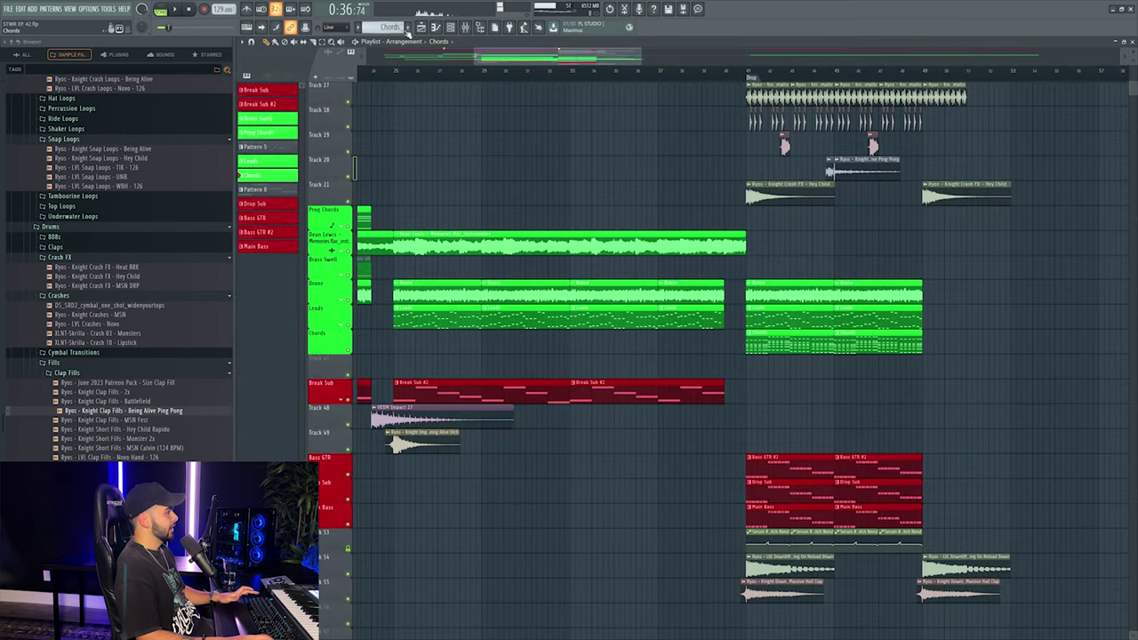
key(F4)
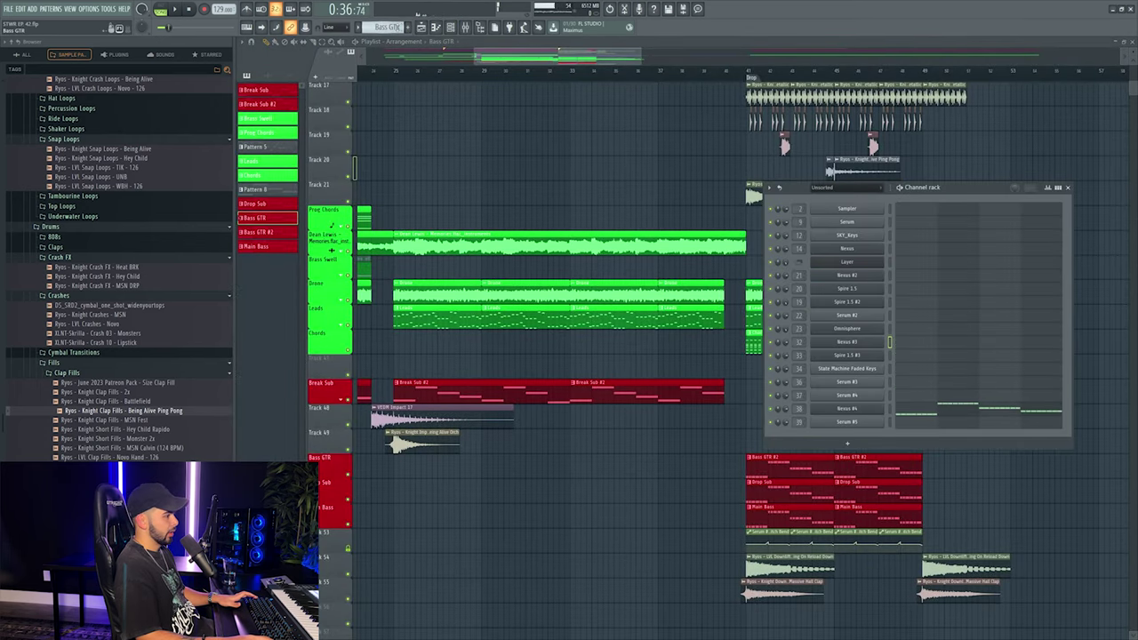
click(847, 444)
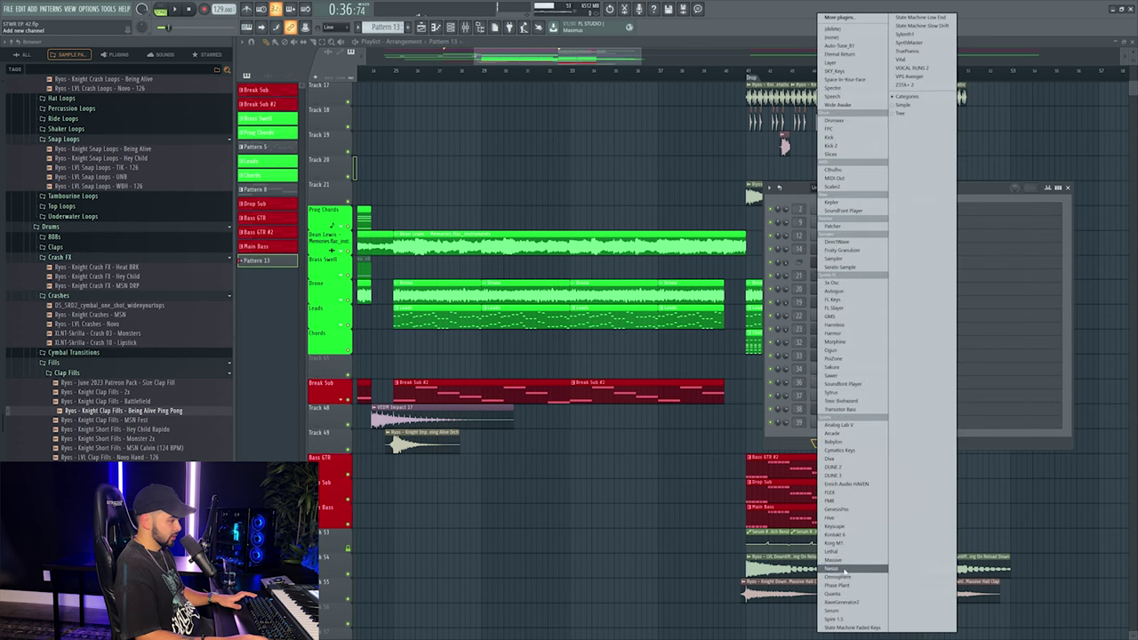
click(837, 571)
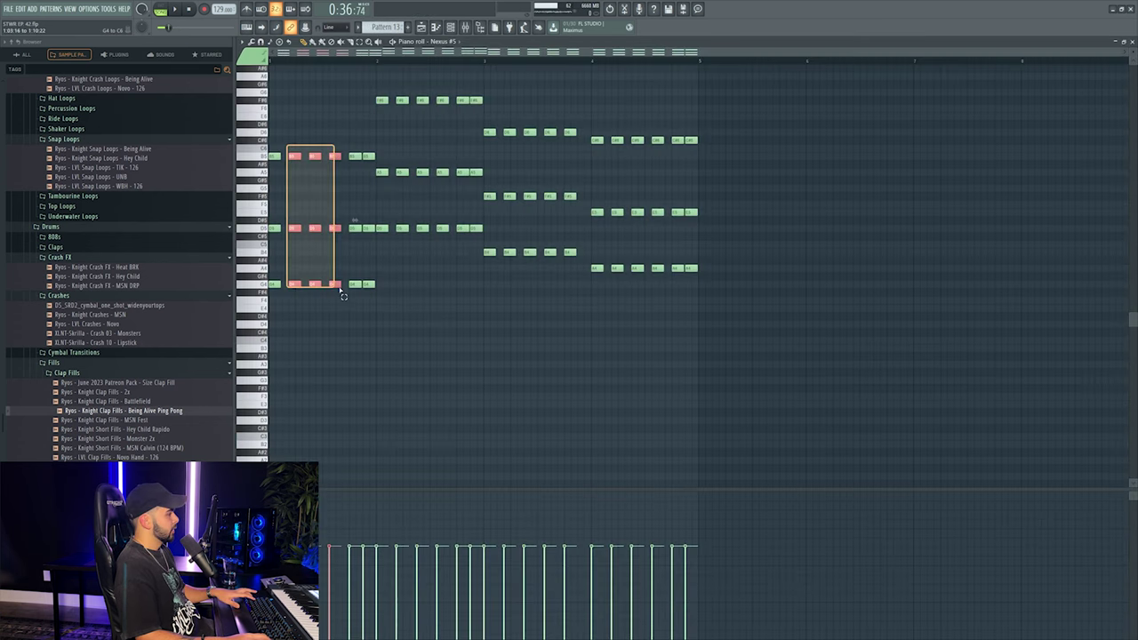
Delete the repeated chord stabs in the Nexus pattern, keeping only the first chord of each bar.
drag(338, 287, 373, 297)
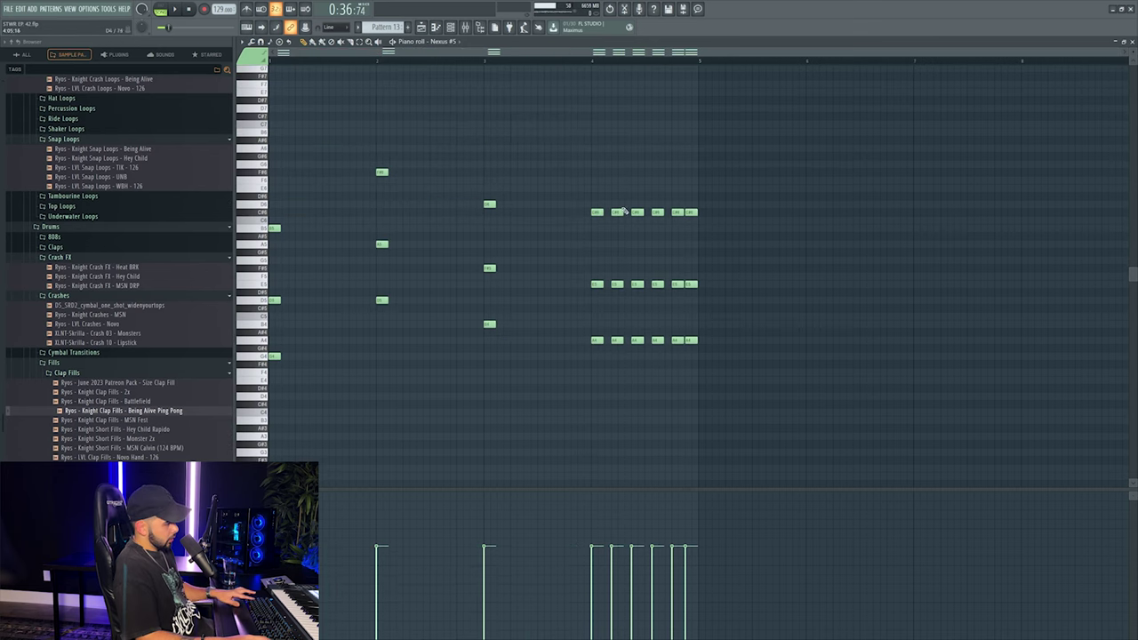
drag(612, 200, 744, 371)
key(Delete)
Extend the four chords to full-bar length and duplicate each chord's lowest note an octave down.
drag(271, 138, 343, 427)
key(ctrl+a)
key(ctrl+l)
click(399, 415)
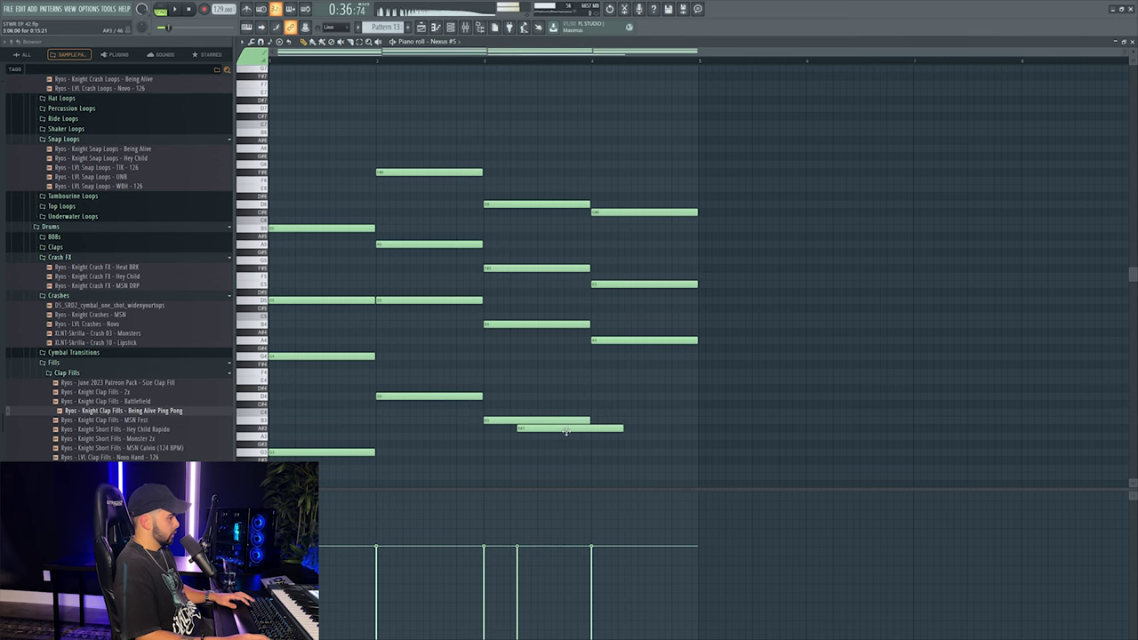
Load the Big Emotion Strings preset from the Hlw2 Strings folder in Nexus.
key(Escape)
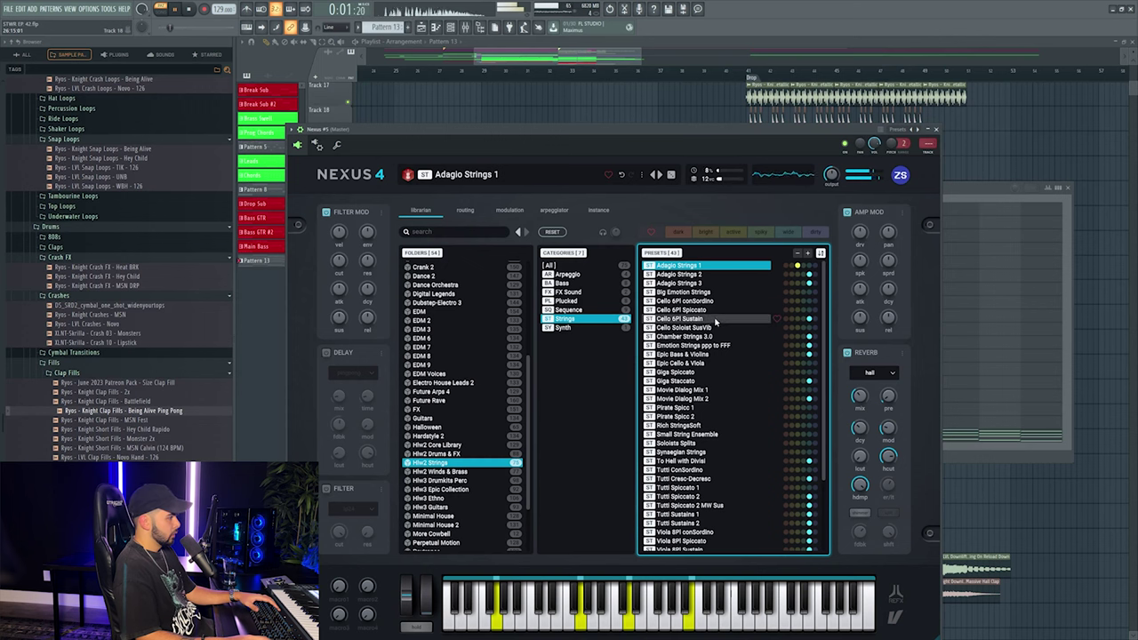
click(708, 294)
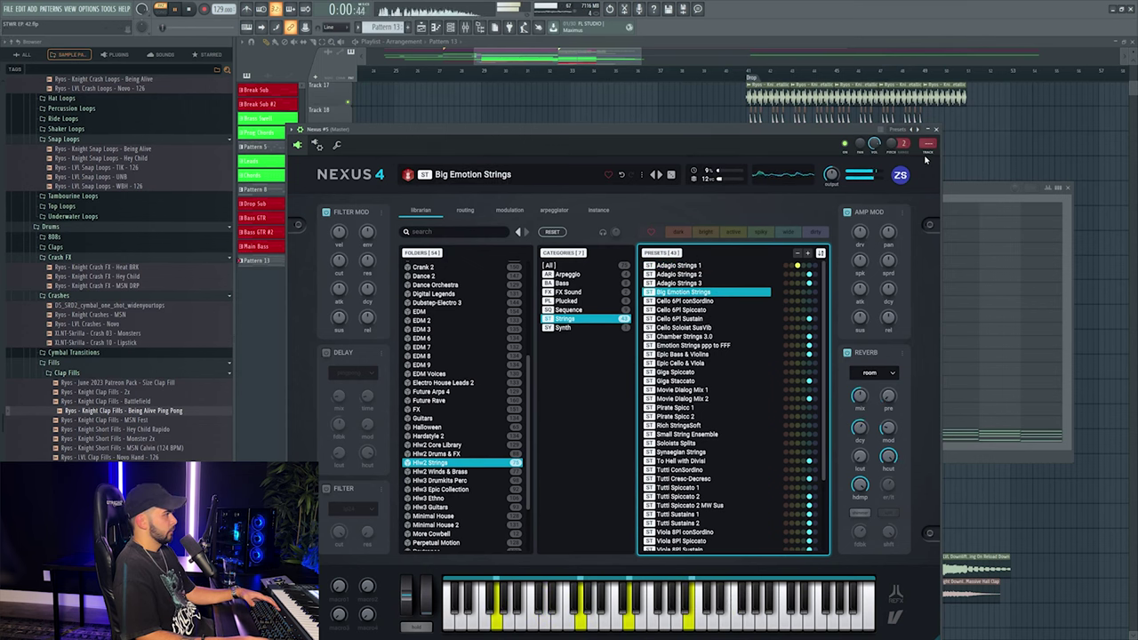
Route the Nexus strings to mixer track 47 and place Pattern 13 at bar 25, just above the Break Sub track.
click(928, 144)
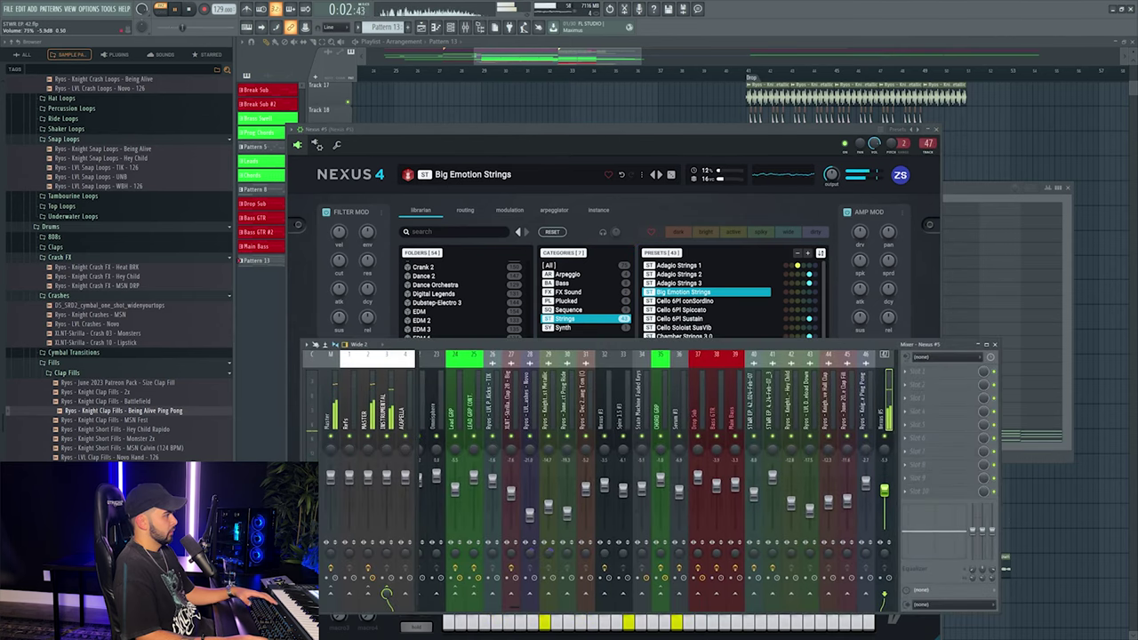
key(F12)
drag(528, 73, 428, 71)
click(484, 360)
Name the new pattern's playlist track Strings in green, apply that name and colour to its pattern, and repeat the clip once.
right_click(327, 353)
click(335, 357)
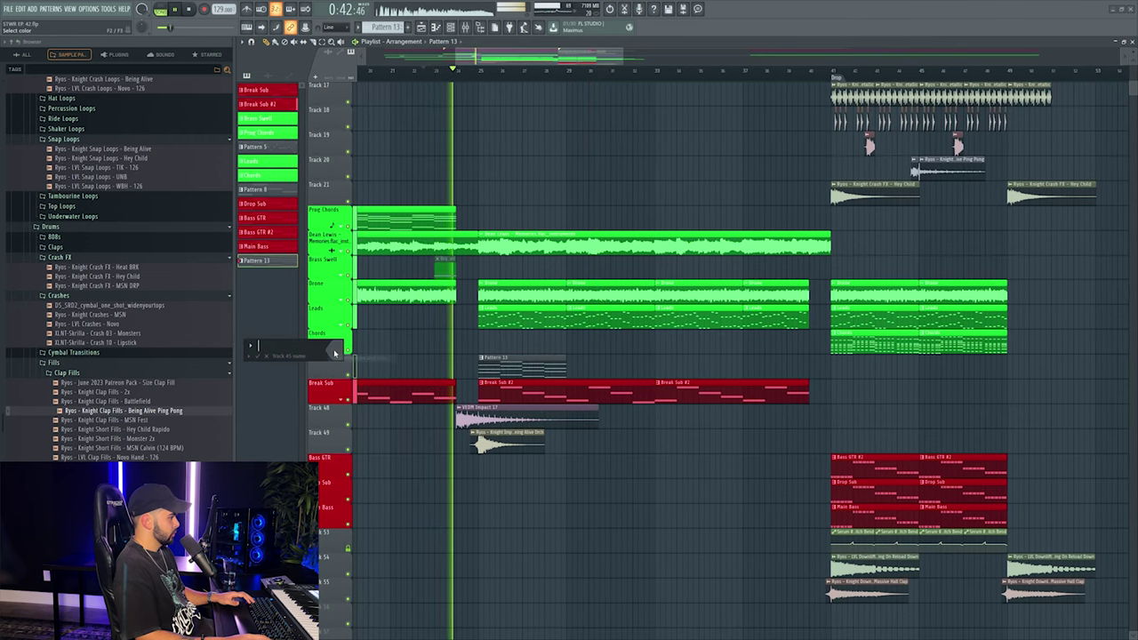
click(335, 353)
click(396, 418)
click(480, 558)
text(S)
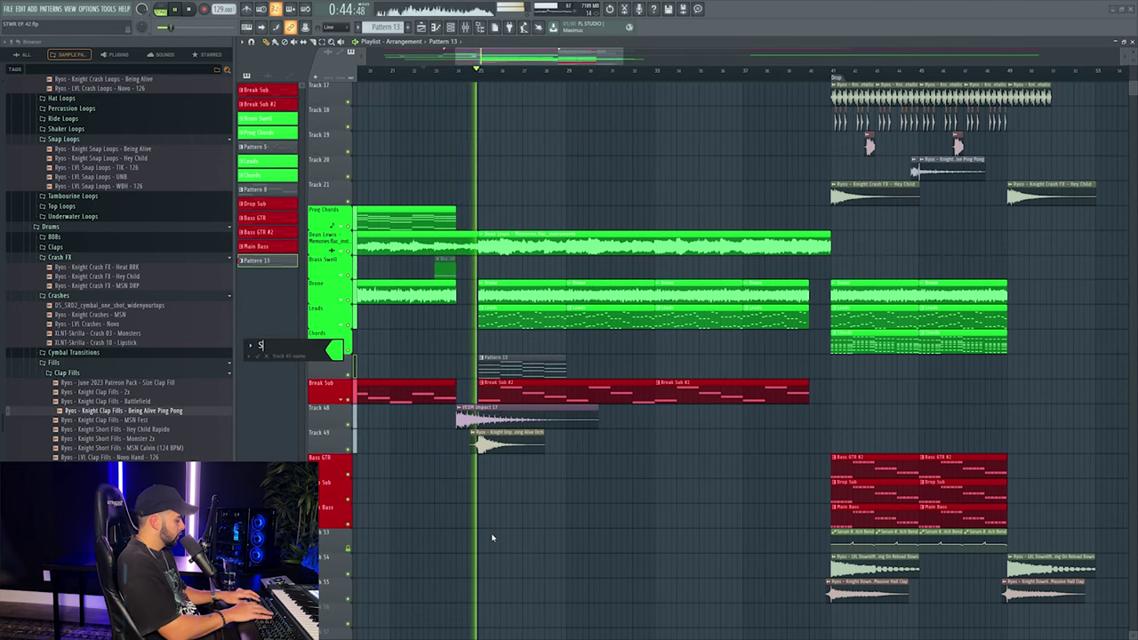
text(trings)
key(Return)
right_click(321, 355)
click(356, 383)
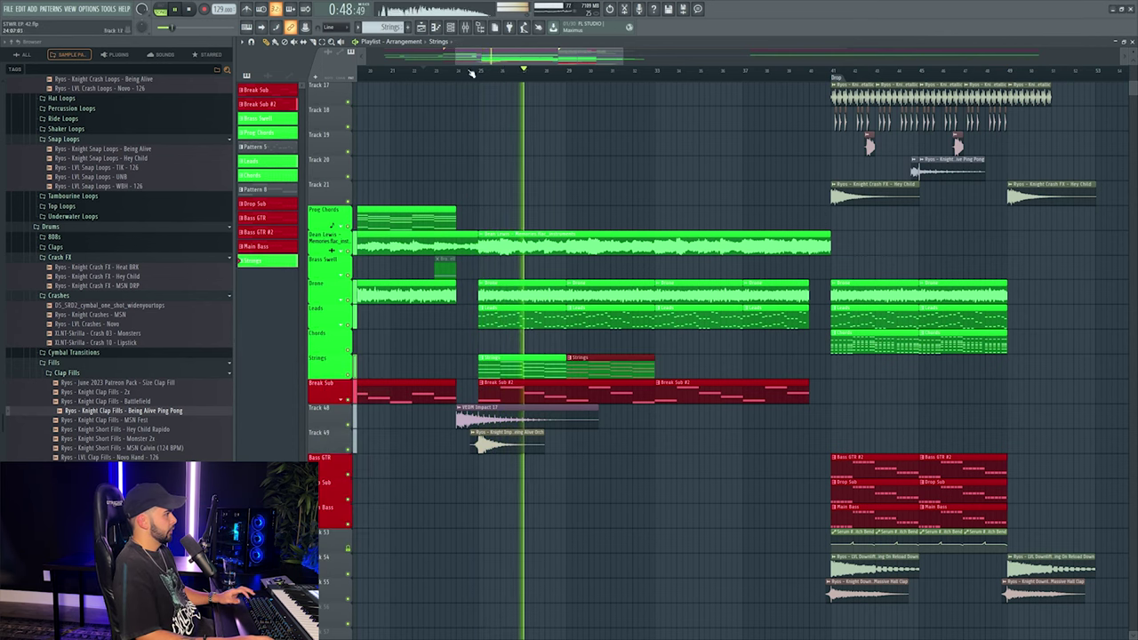
Raise the Nexus strings' mixer level slightly while the break plays.
key(F9)
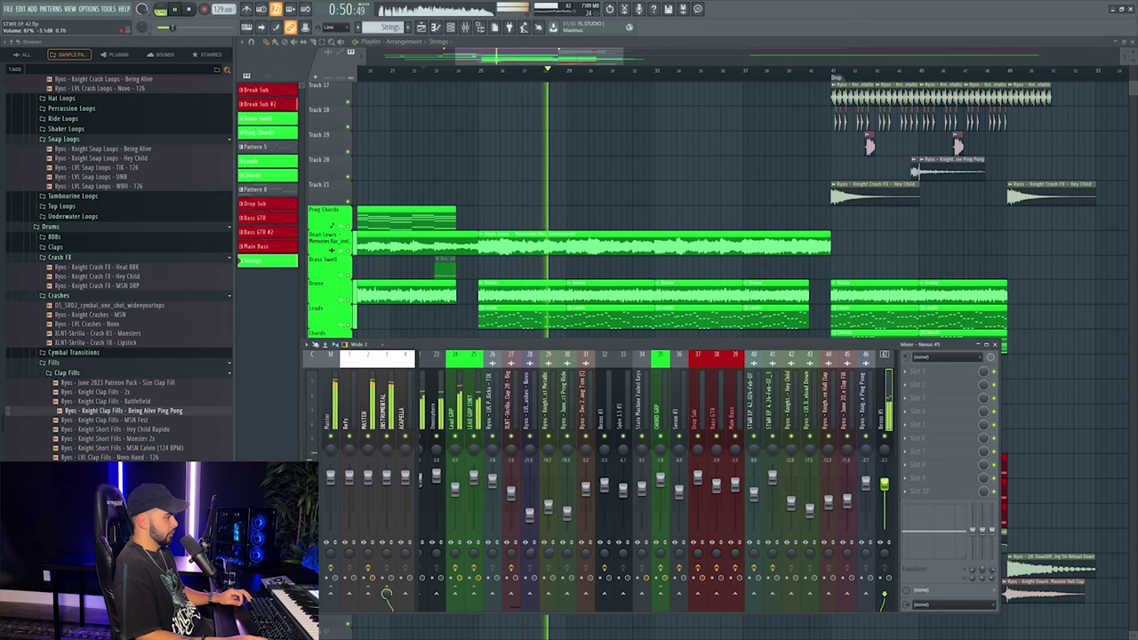
key(F9)
scroll(539, 67, down, 3)
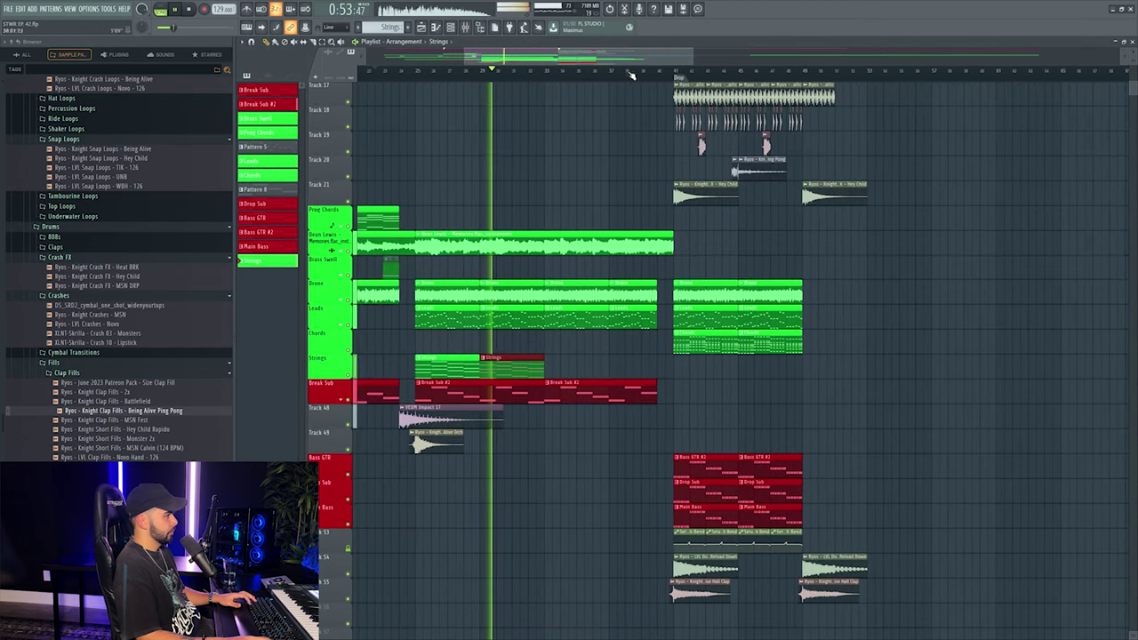
click(658, 72)
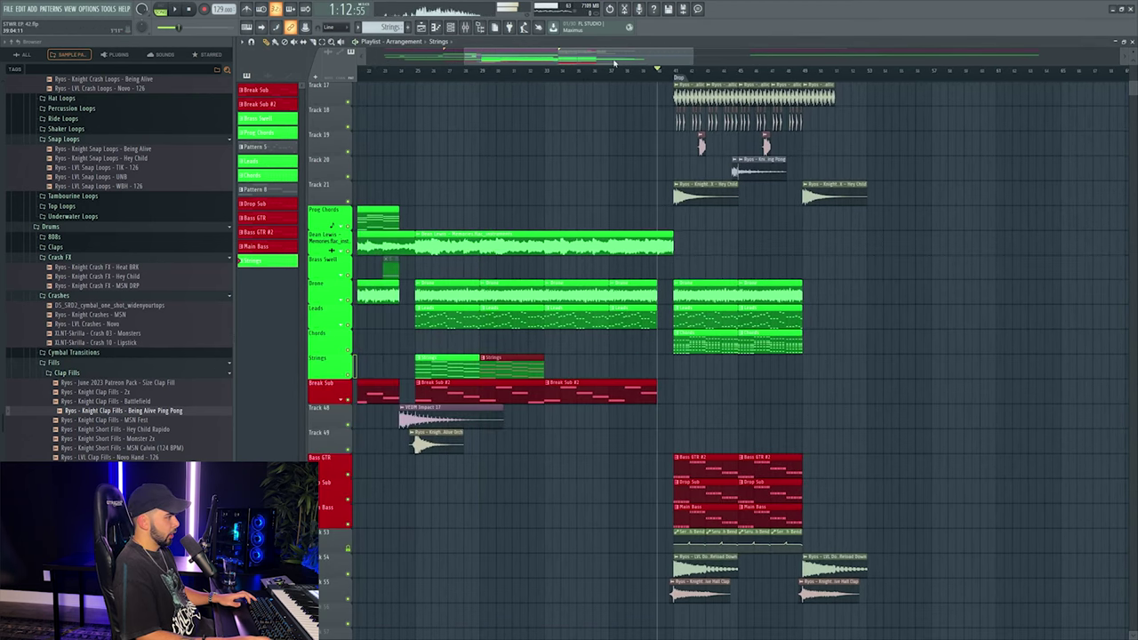
Search the samples for "berlin" and place Berlin Fill (C) on Track 22 at bar 48, accepting the estimated 127.999 tempo.
scroll(613, 62, up, 3)
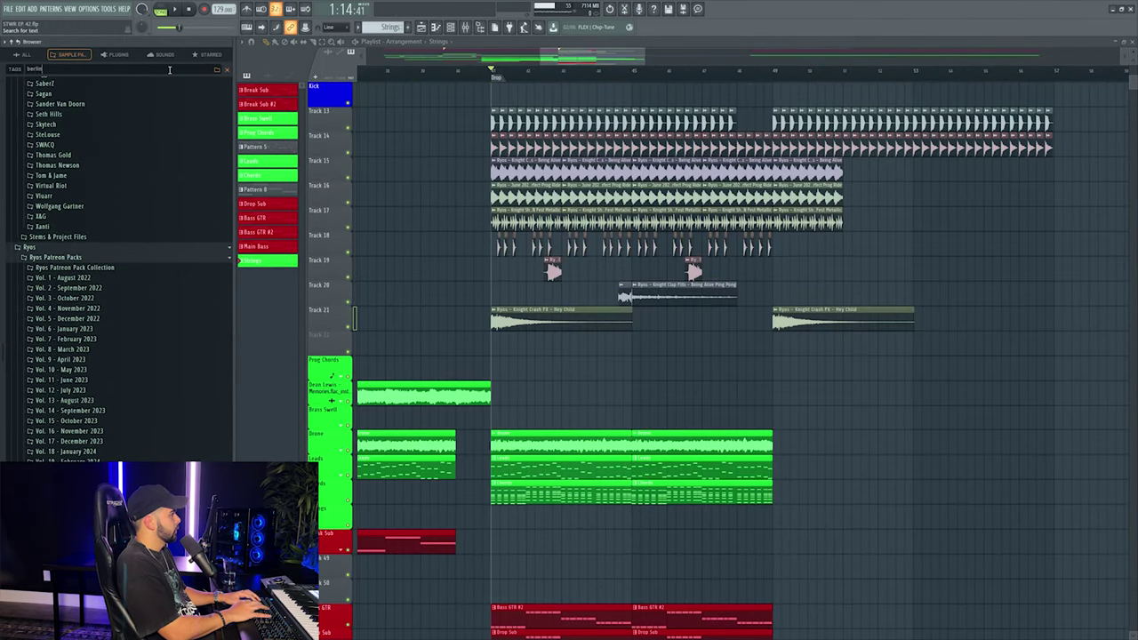
key(Return)
drag(76, 80, 754, 343)
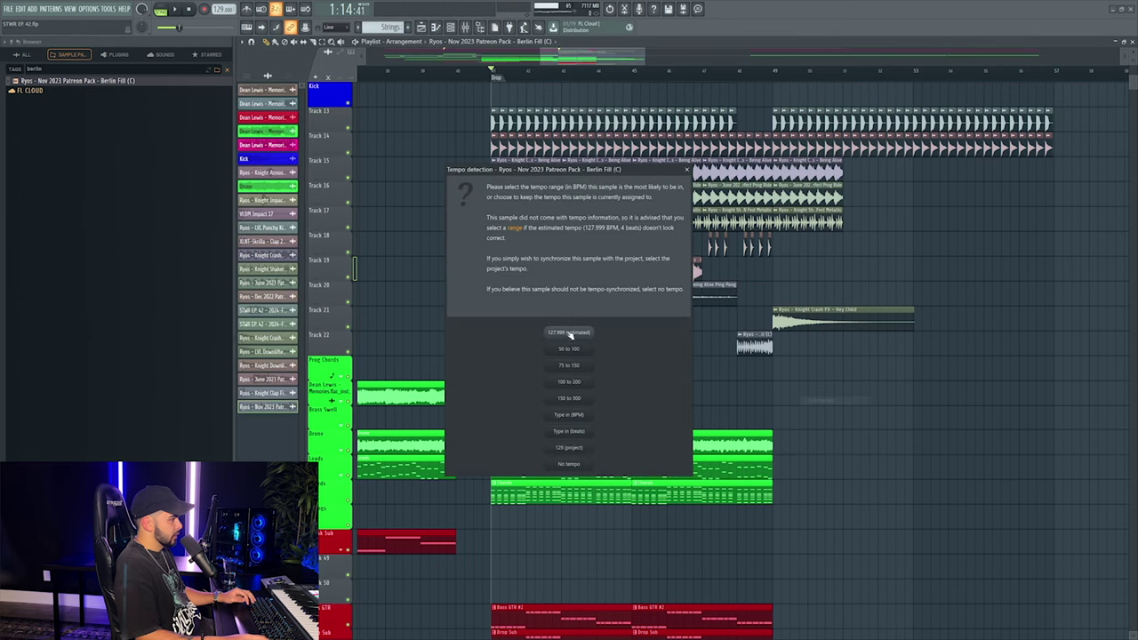
click(583, 334)
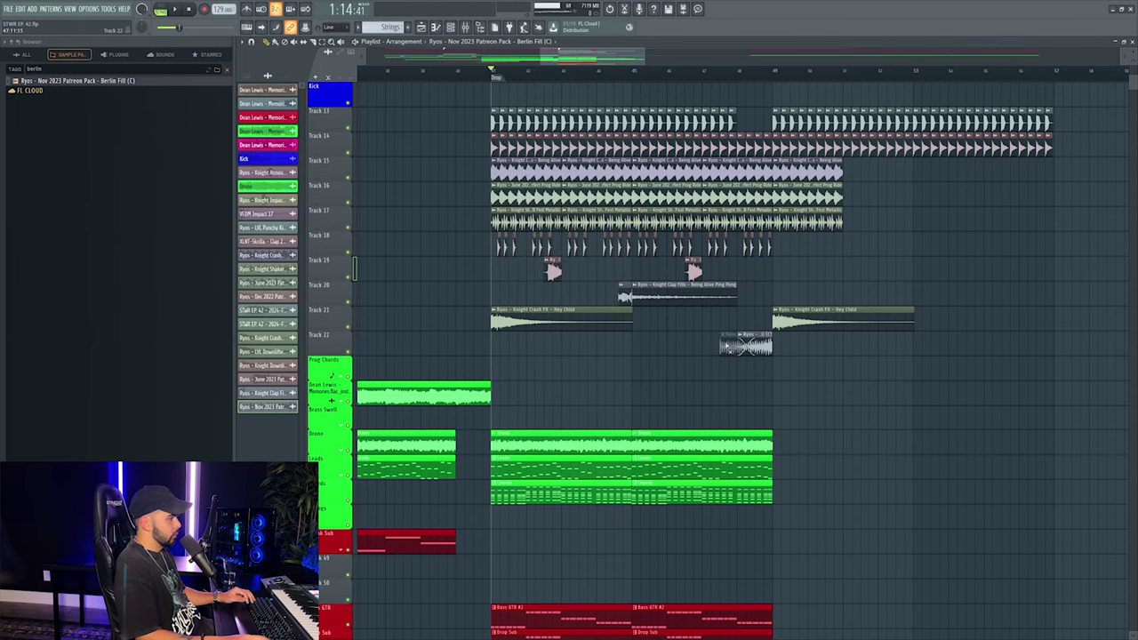
Set the Berlin Fill sample's time-stretching mode to e3 mono and play the fill in context.
double_click(755, 345)
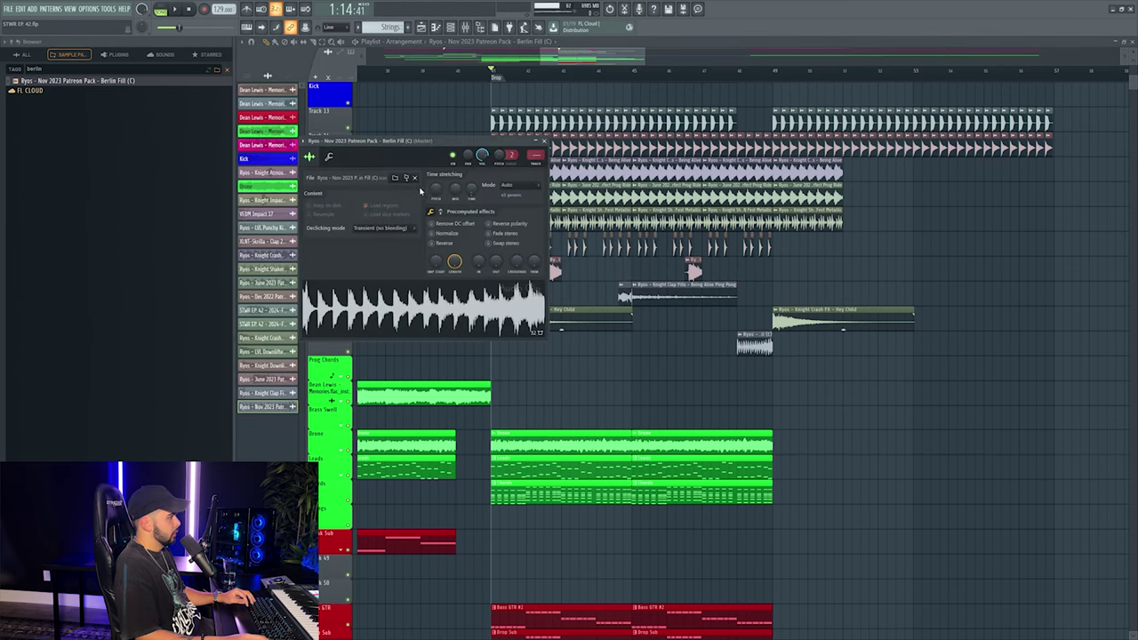
click(509, 185)
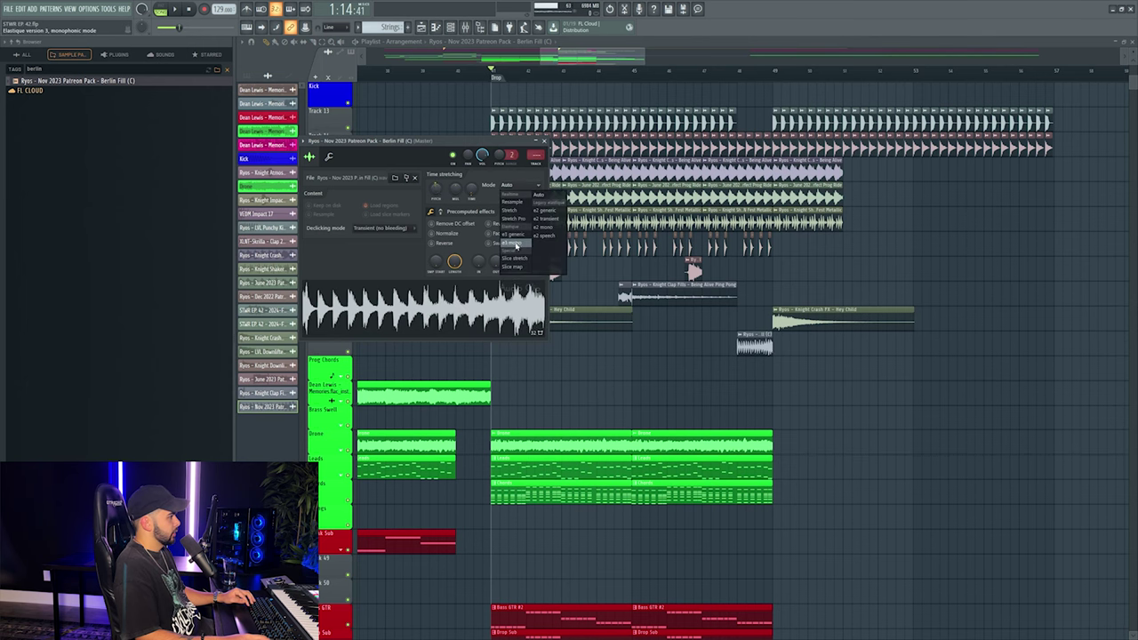
click(515, 245)
key(space)
key(F9)
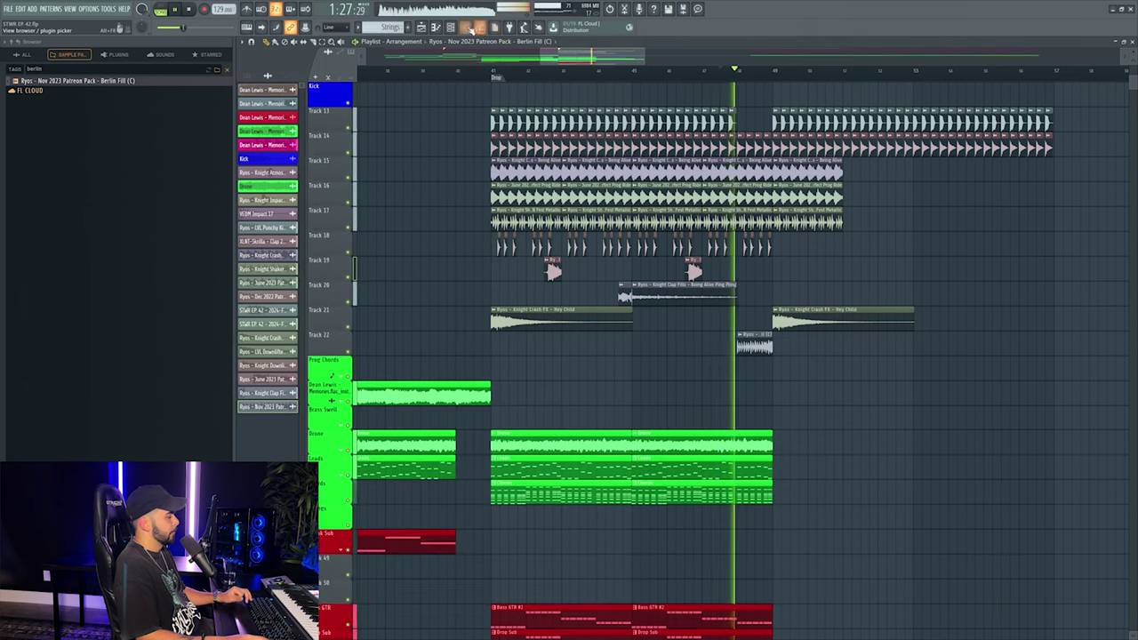
key(F9)
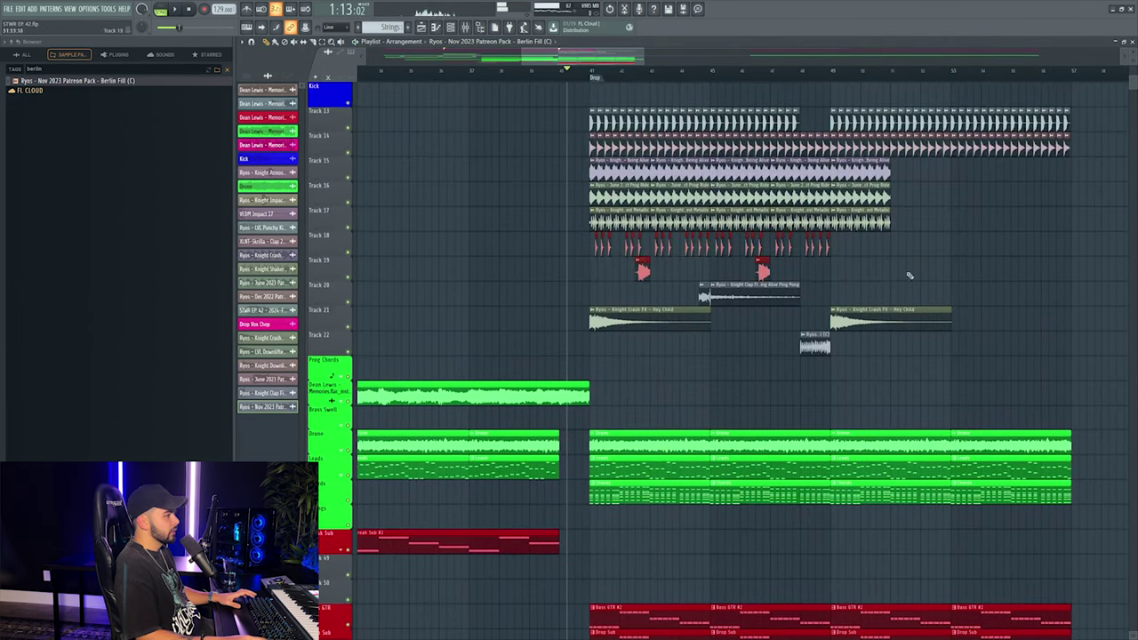
Duplicate the first eight bars of drum loops on Tracks 15 to 17 into the drop's second half, starting at bar 49.
scroll(530, 248, up, 3)
drag(843, 241, 862, 299)
drag(547, 244, 920, 302)
key(ctrl+b)
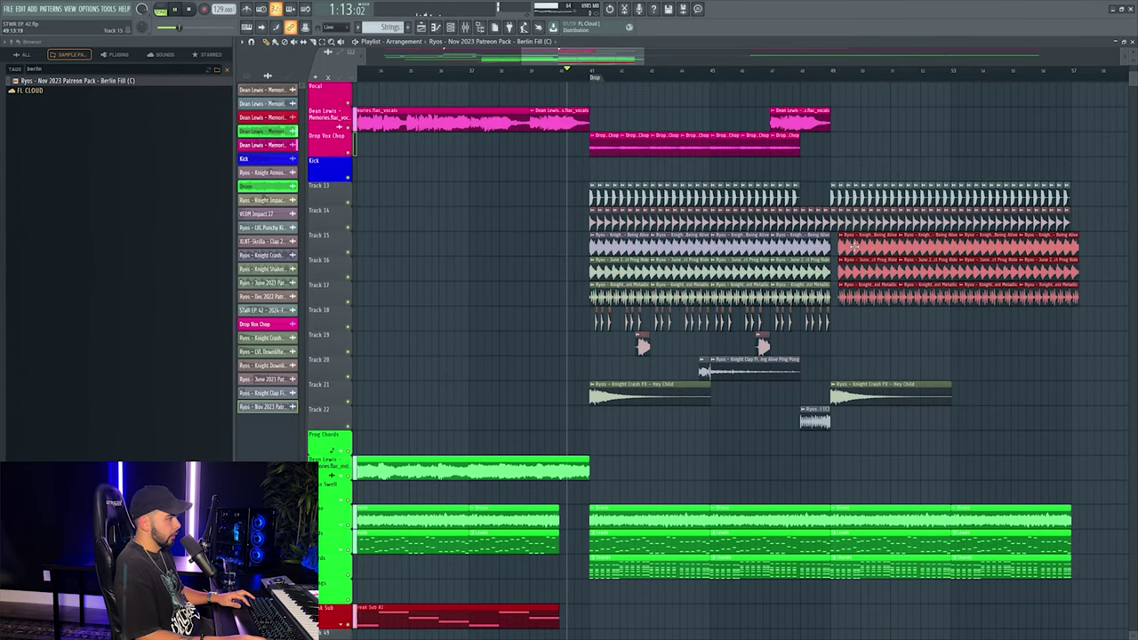
key(space)
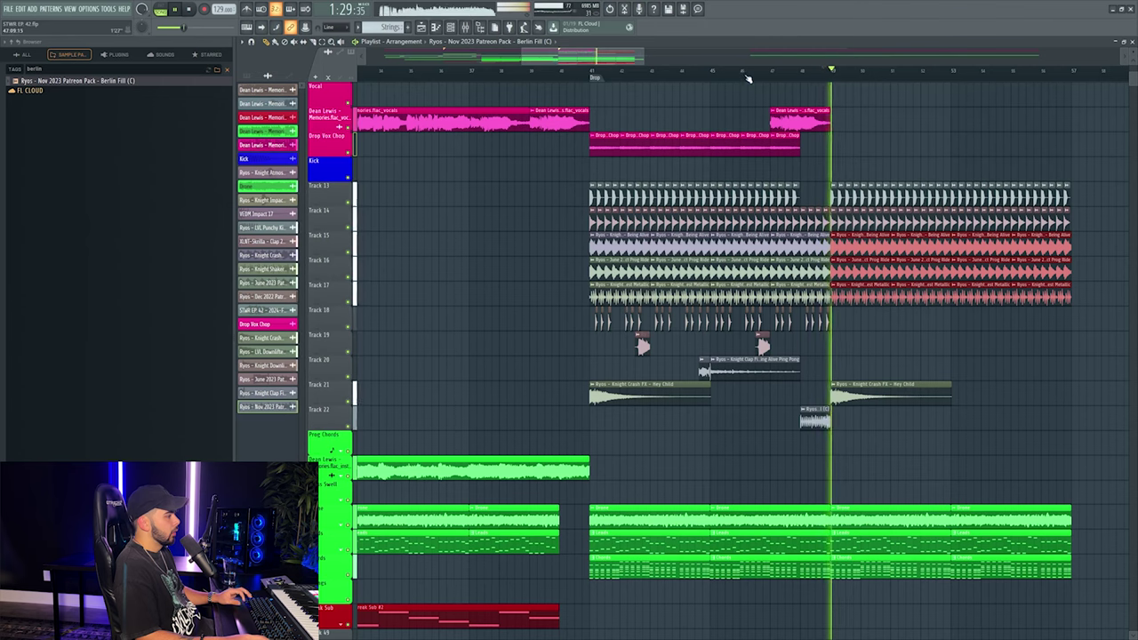
Replay the start of the drop and check the drum and percussion channels in the mixer.
click(464, 27)
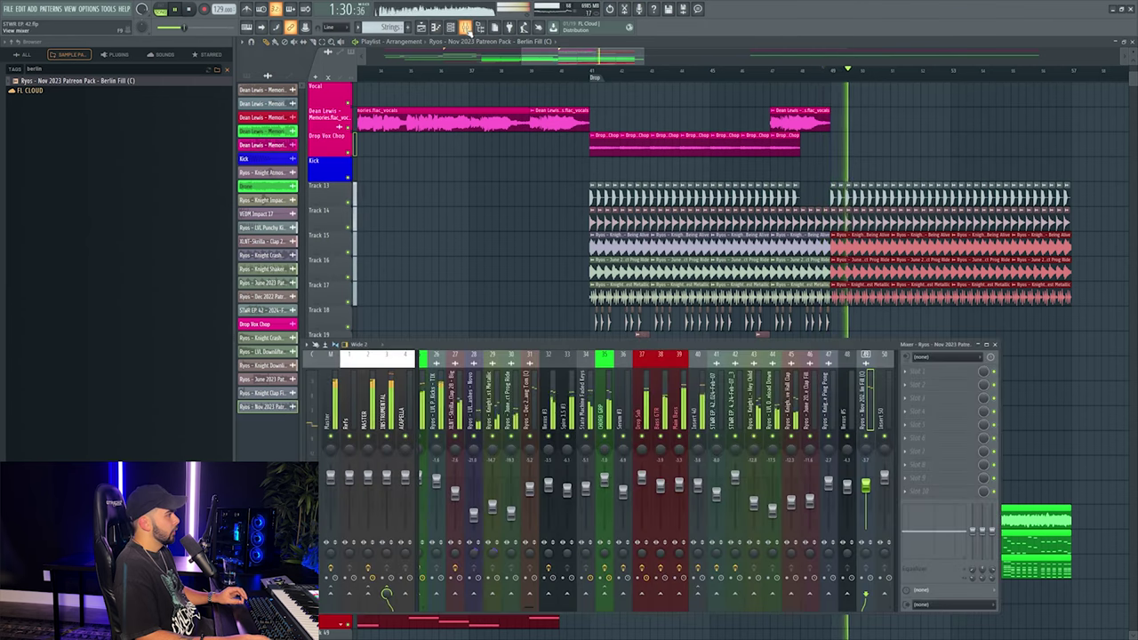
click(593, 74)
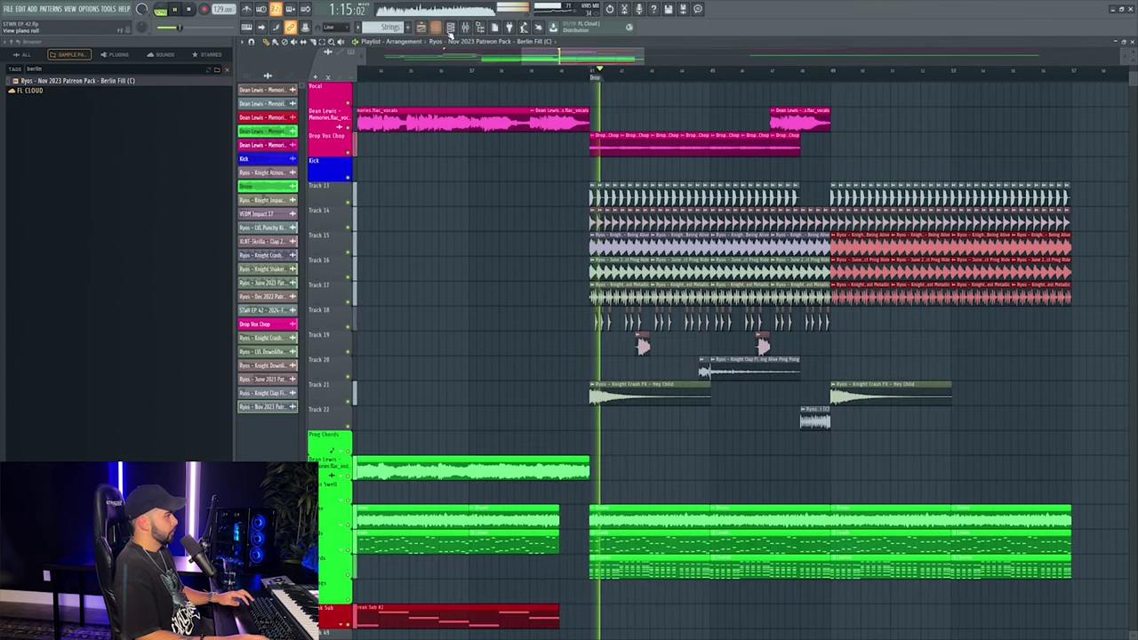
key(F9)
scroll(660, 381, left, 3)
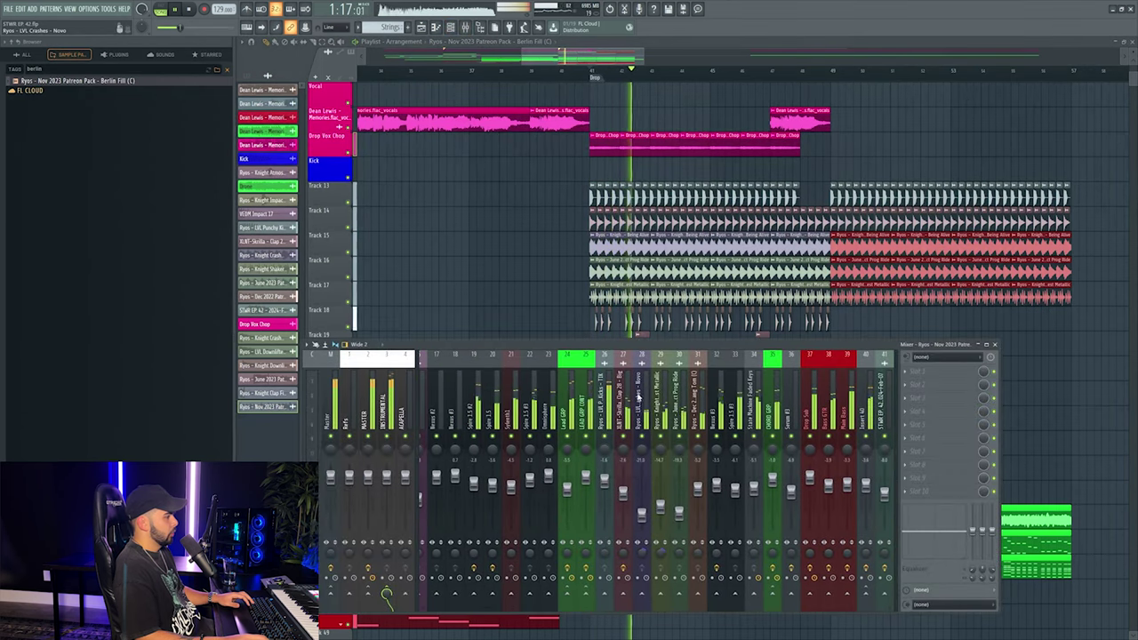
key(space)
scroll(664, 414, left, 1)
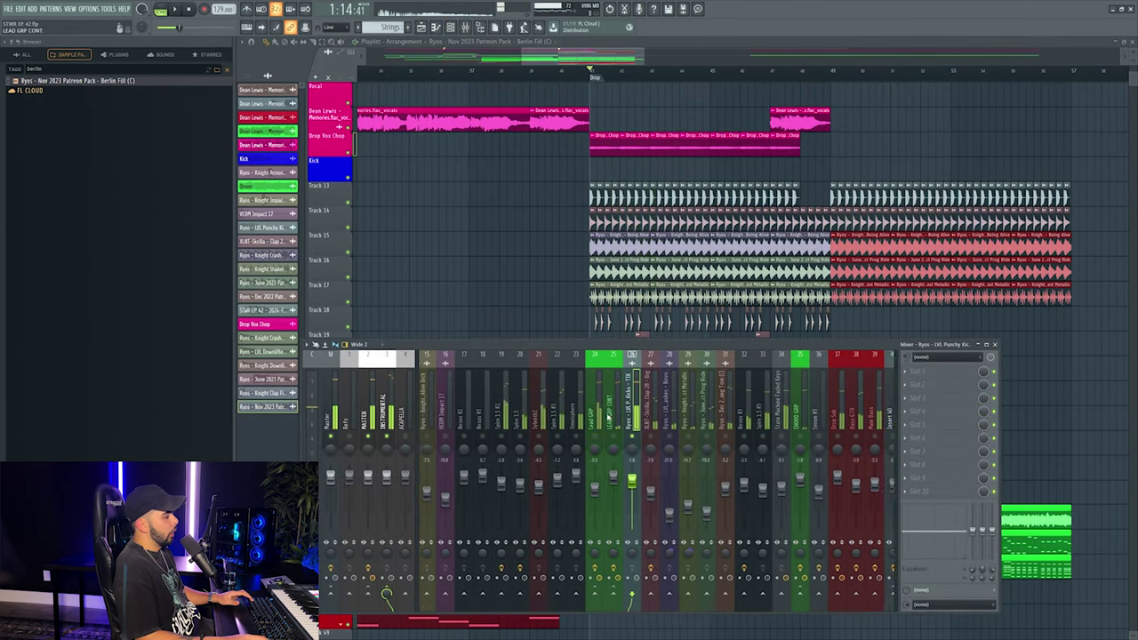
click(664, 415)
key(space)
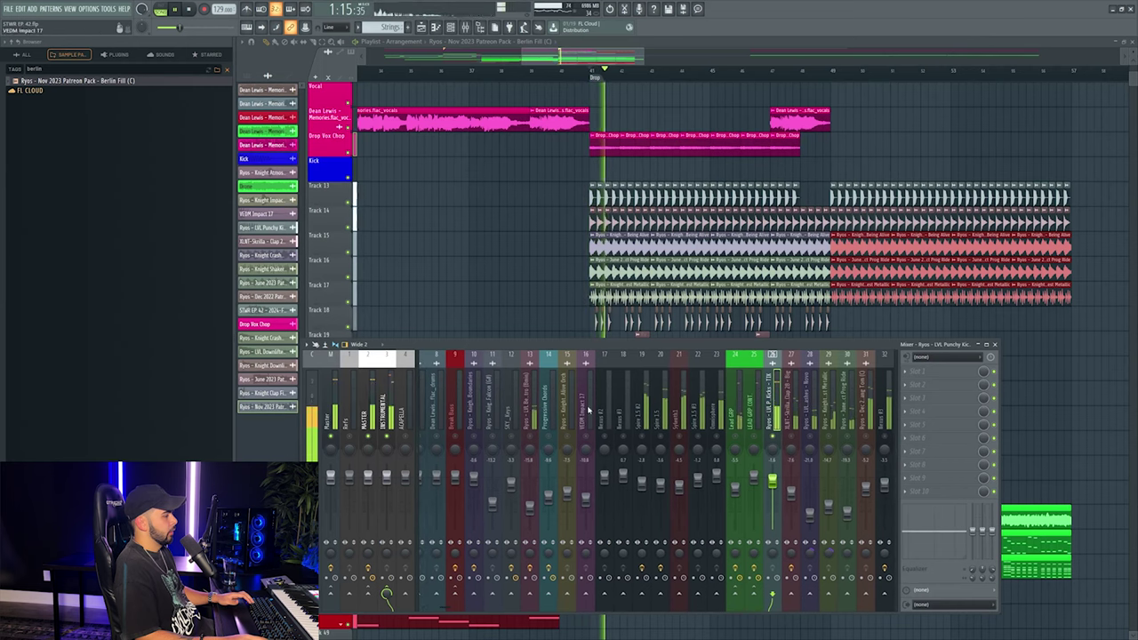
key(space)
scroll(680, 400, right, 1)
scroll(680, 400, right, 3)
key(space)
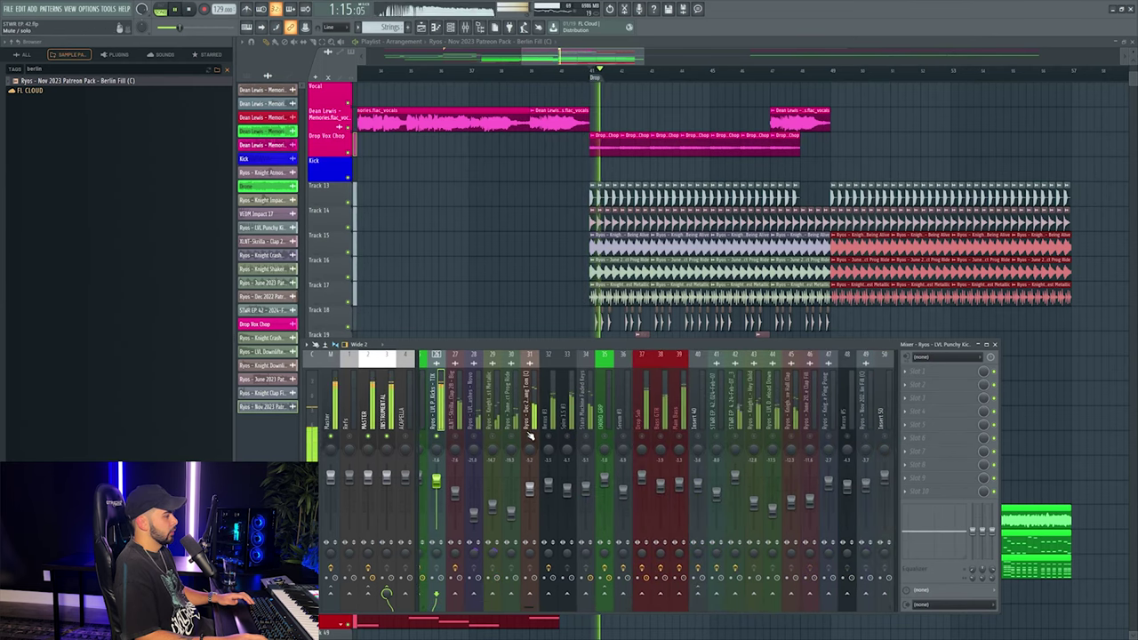
Lower the Ryos Dec 2022 percussion on mixer track 31 to about -14 dB.
click(529, 490)
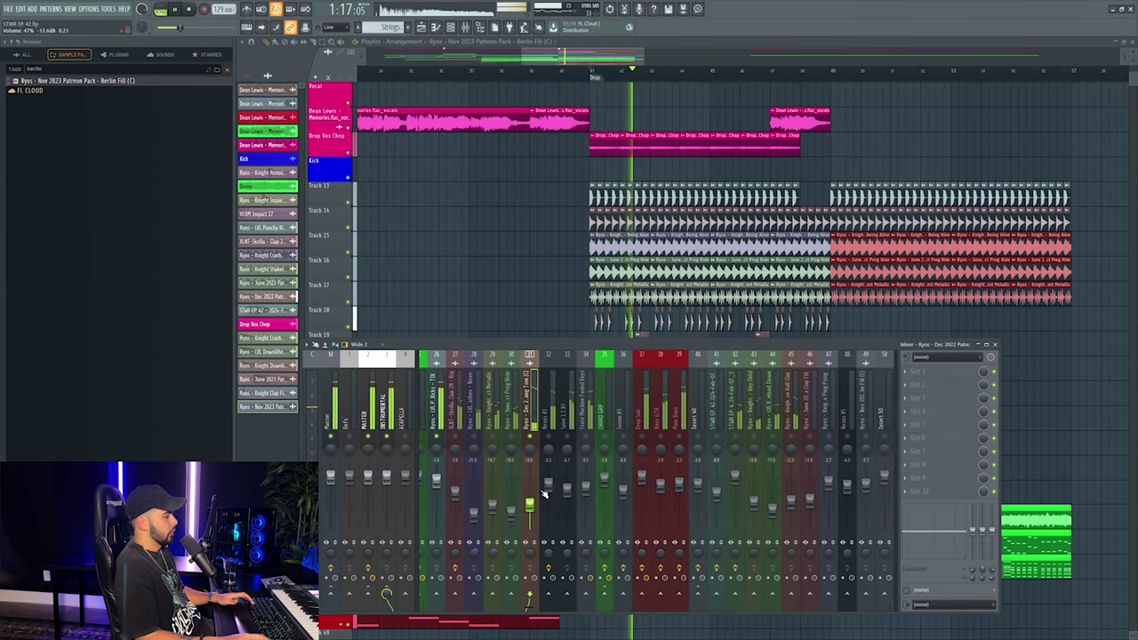
key(space)
right_click(551, 438)
key(Escape)
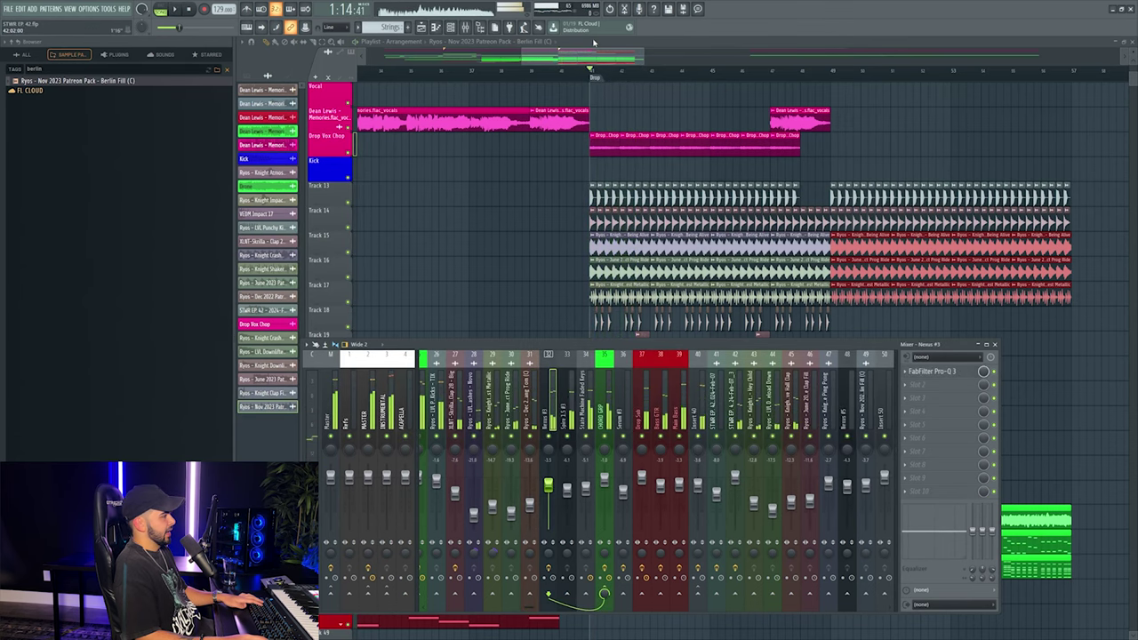
Mute the percussion clips on Track 18 and replay the drop without them.
key(F9)
click(582, 327)
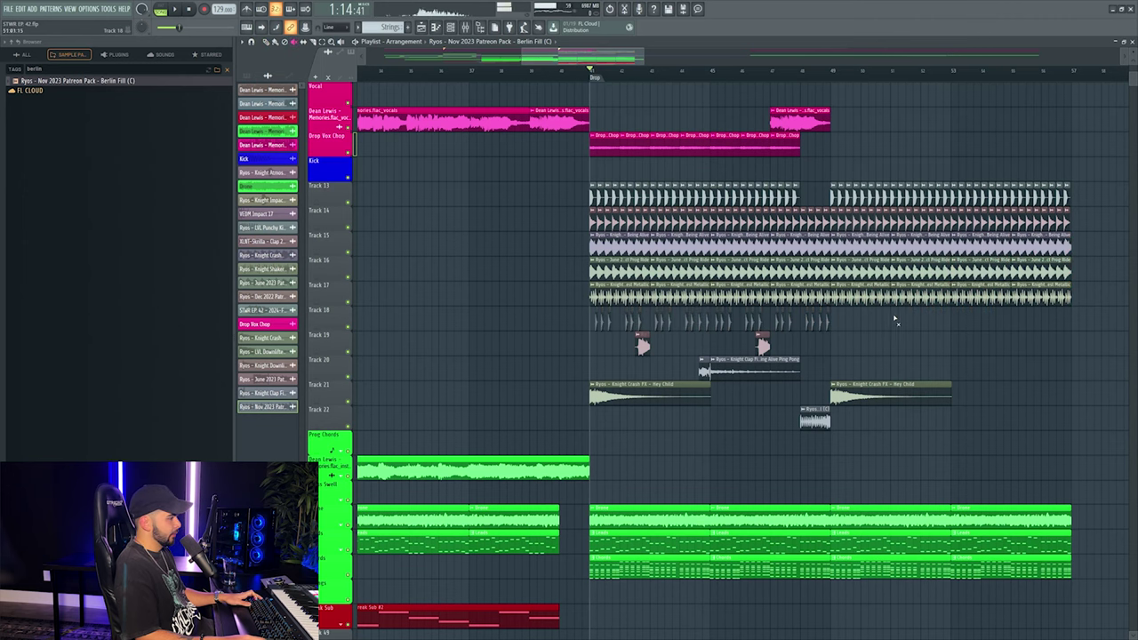
key(space)
scroll(587, 77, right, 4)
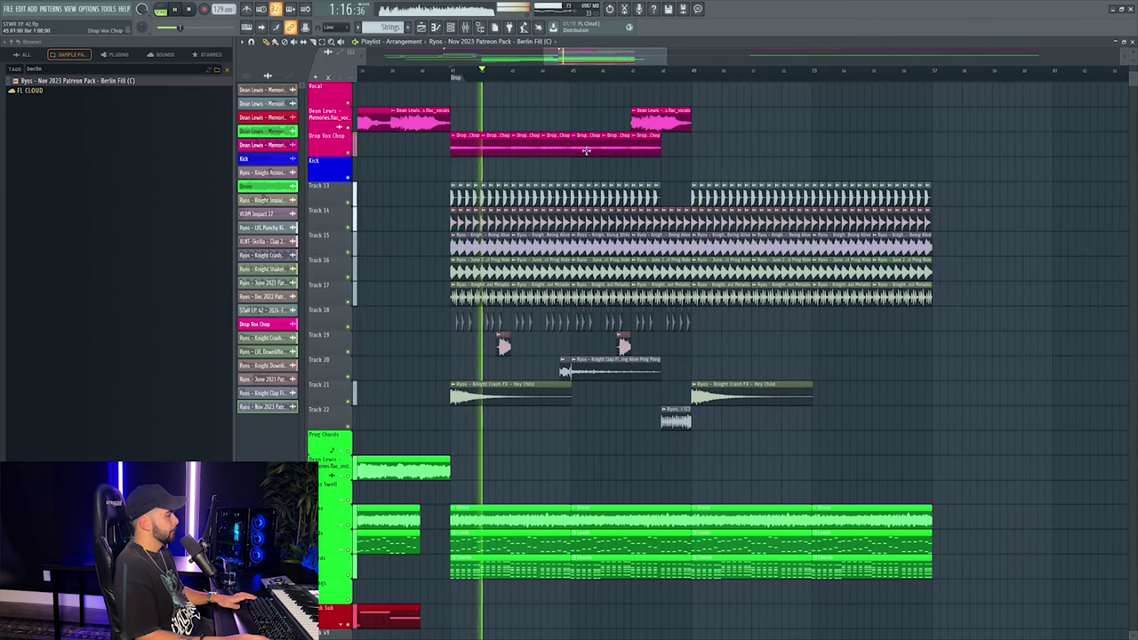
scroll(477, 296, down, 2)
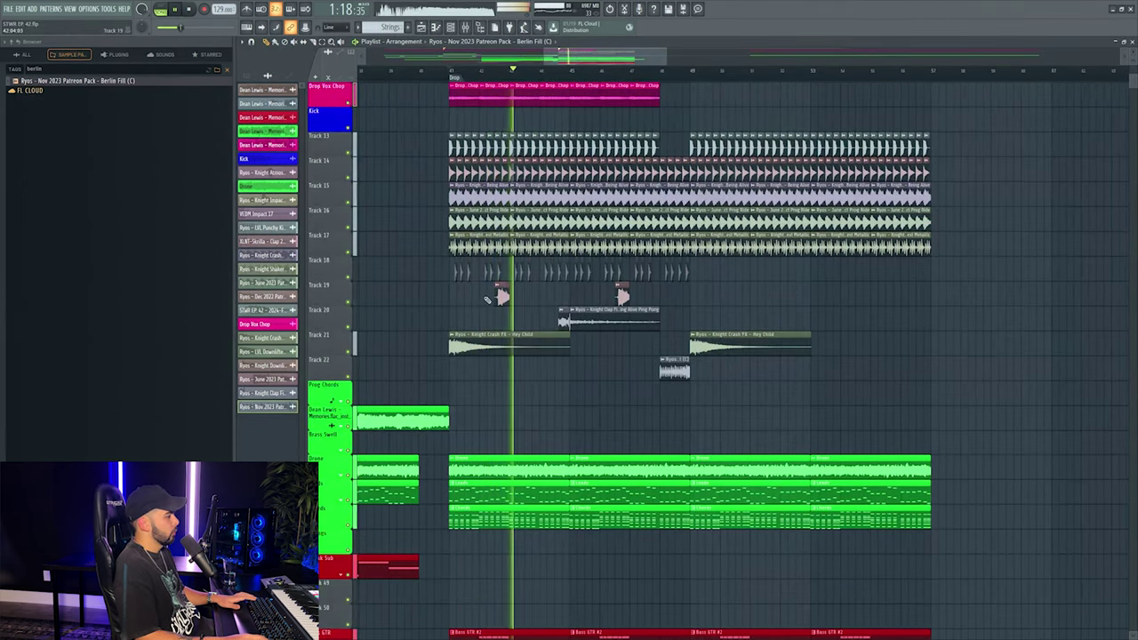
Insert an empty playlist track above the muted percussion and delete the muted percussion clips.
right_click(345, 259)
click(385, 439)
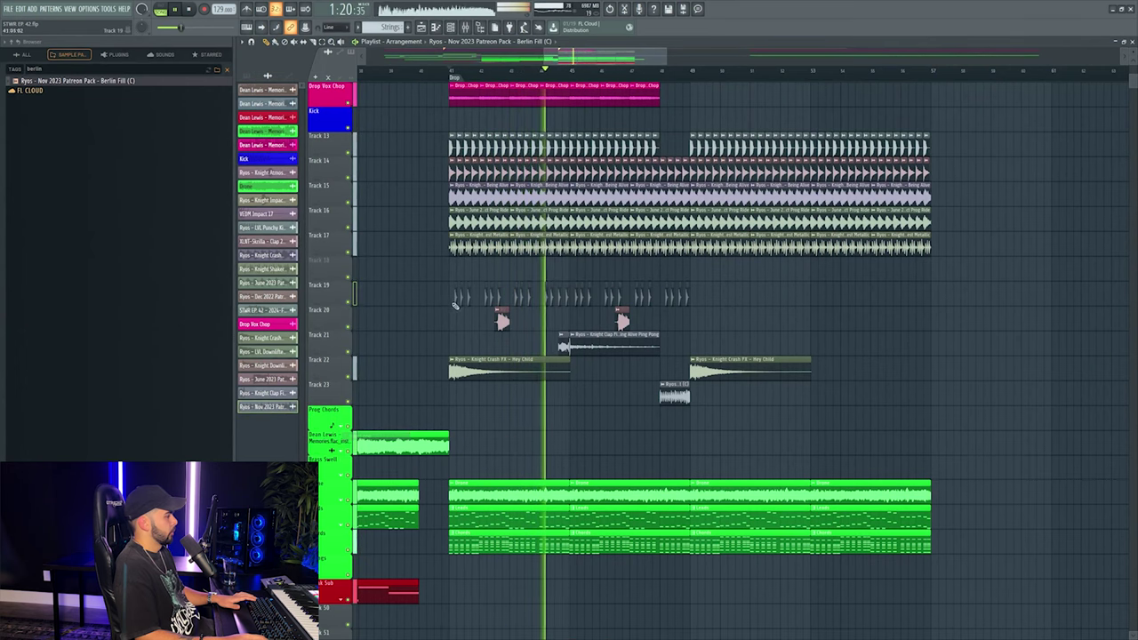
click(189, 85)
scroll(559, 67, down, 3)
click(559, 67)
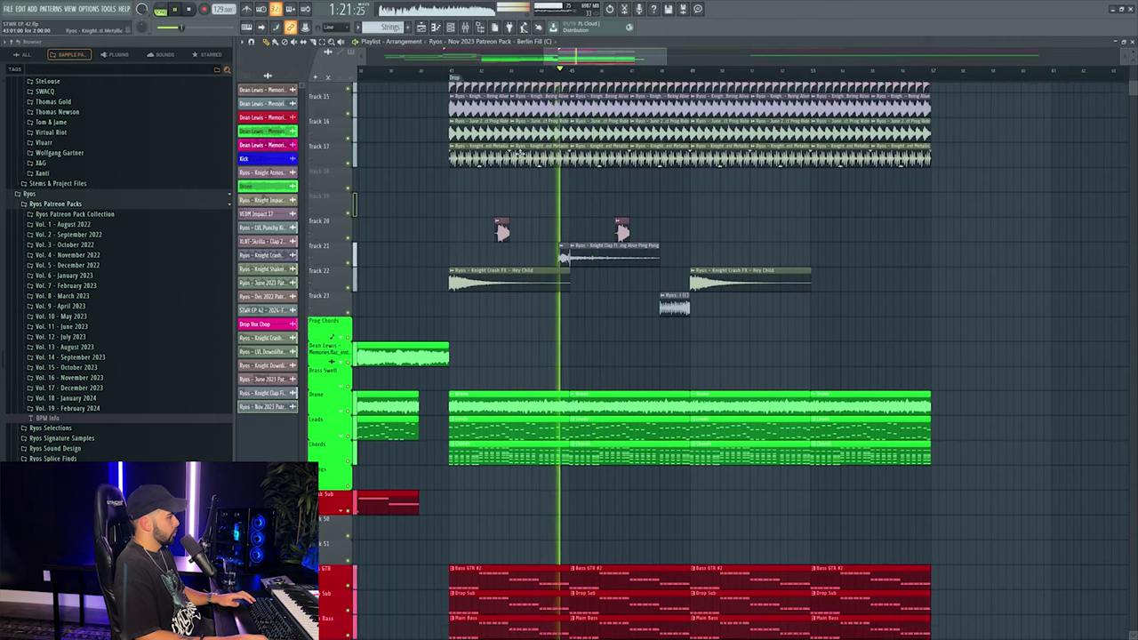
Find the WBH Long Res sample in the FX Downlifters folder and place it on Track 58 at bar 45.
scroll(513, 198, down, 6)
scroll(102, 417, down, 3)
scroll(102, 418, down, 6)
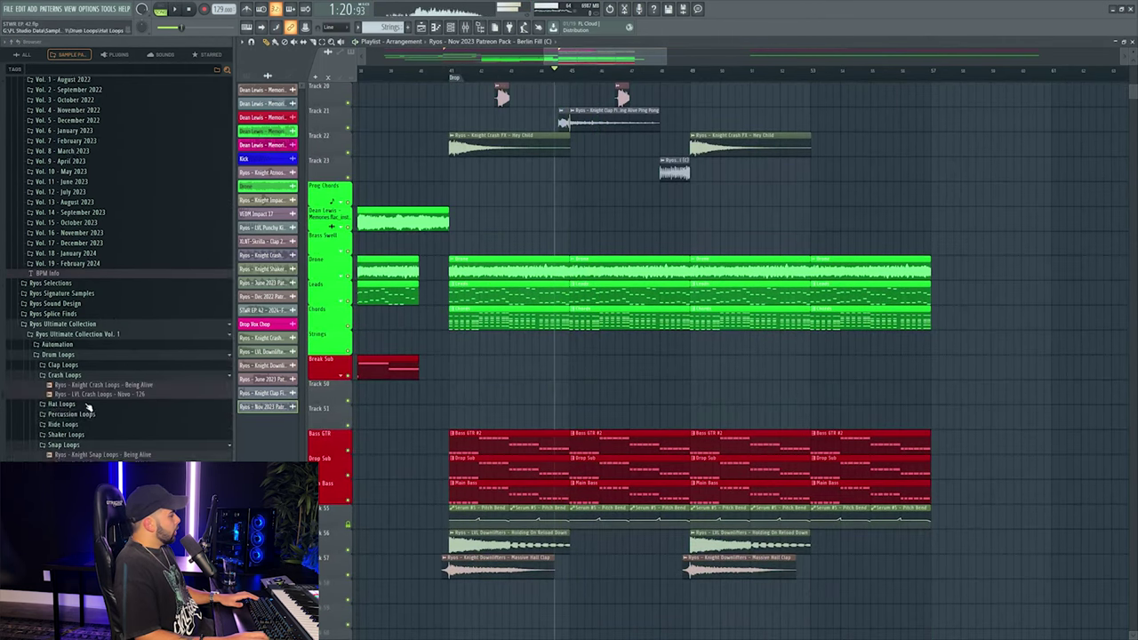
scroll(513, 267, down, 5)
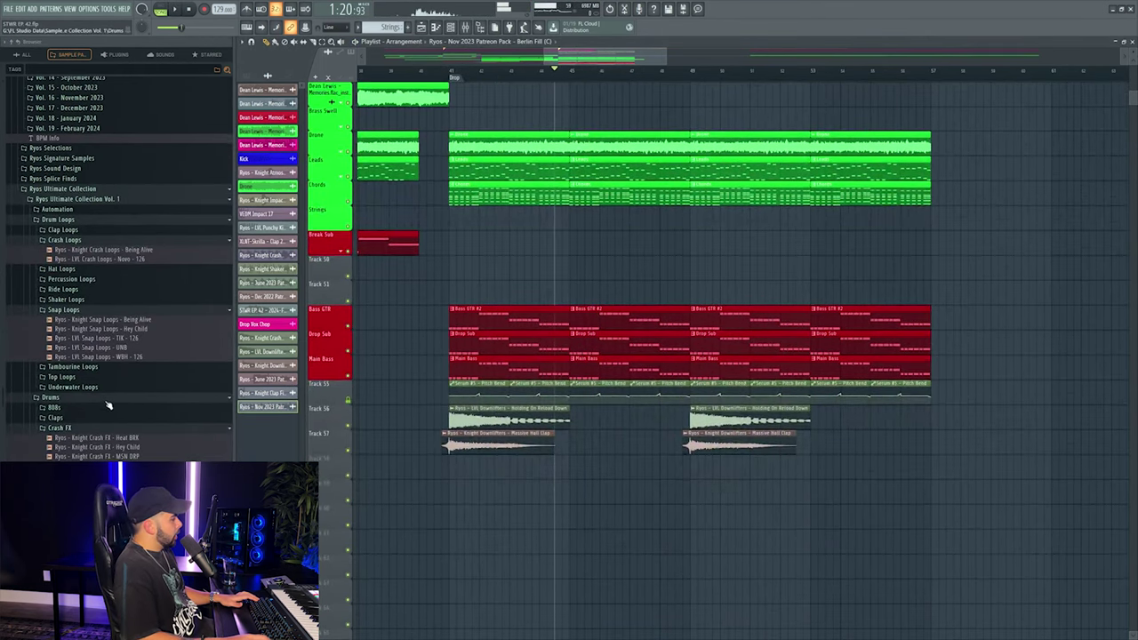
scroll(106, 406, down, 8)
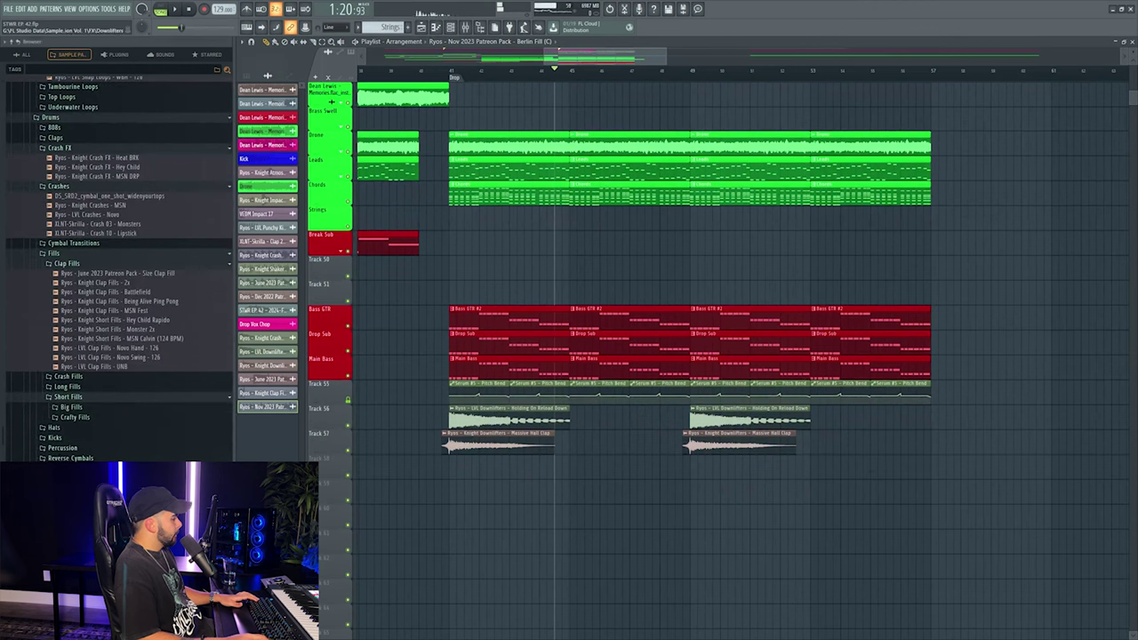
scroll(53, 294, down, 8)
click(50, 291)
click(64, 292)
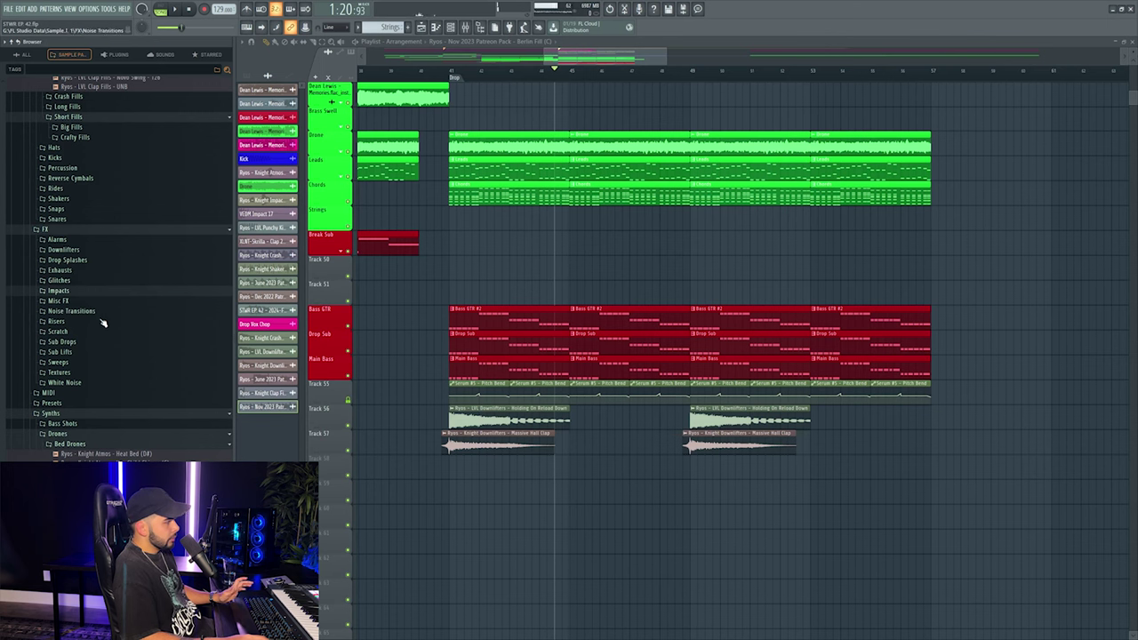
click(64, 250)
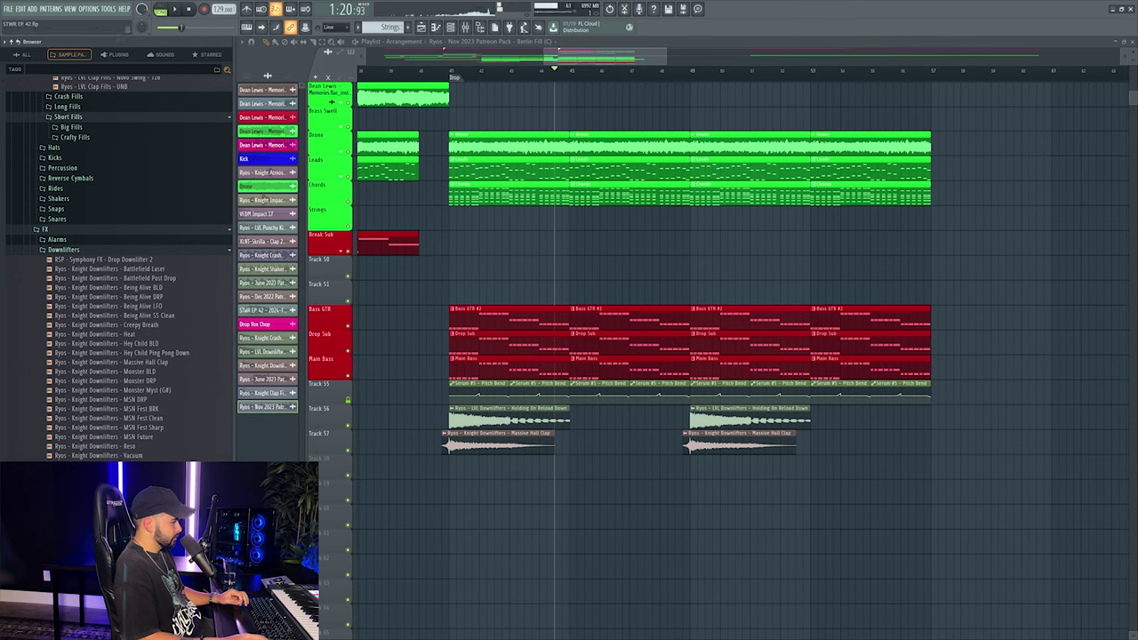
drag(98, 209, 584, 471)
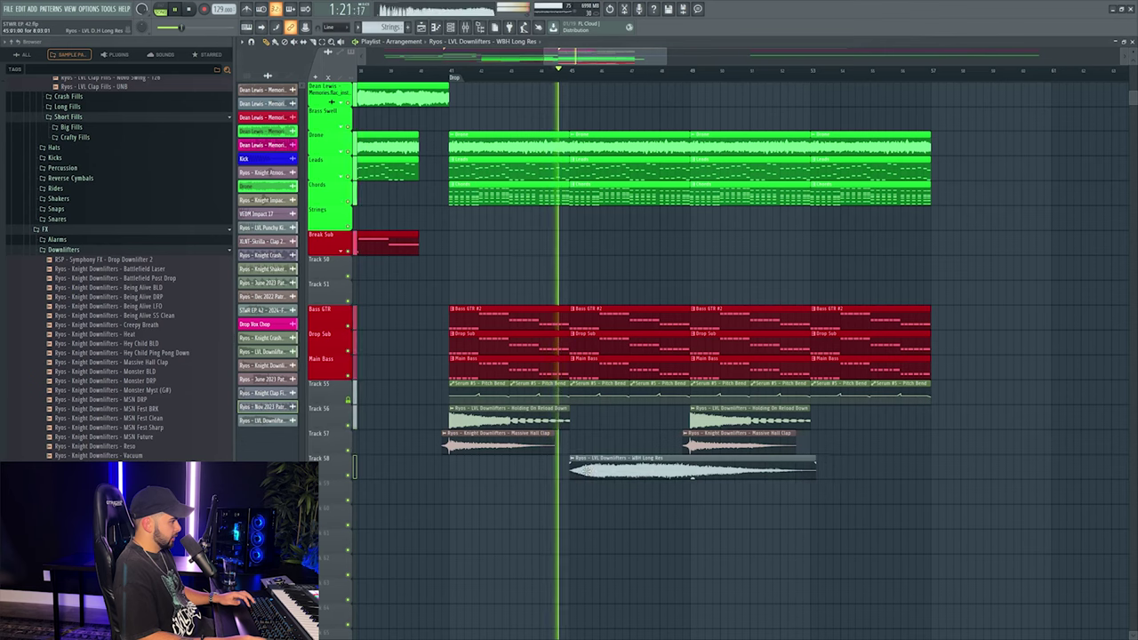
Route the WBH Long Res downlifter to mixer track 50 and lower its level to about -22 dB.
double_click(586, 470)
key(ctrl+l)
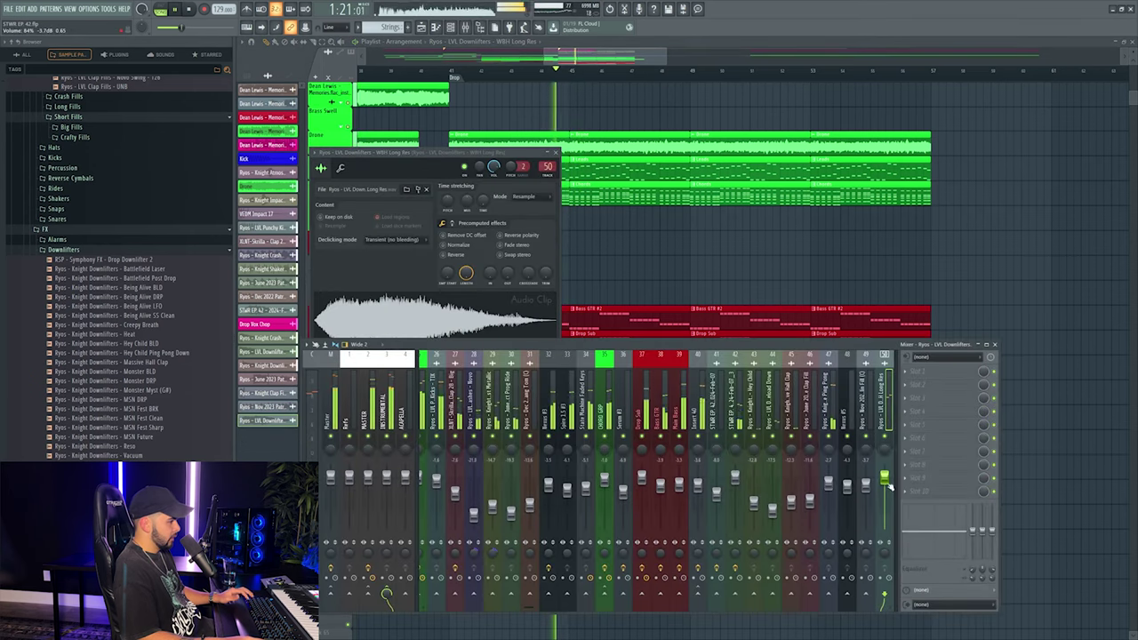
drag(891, 495, 885, 516)
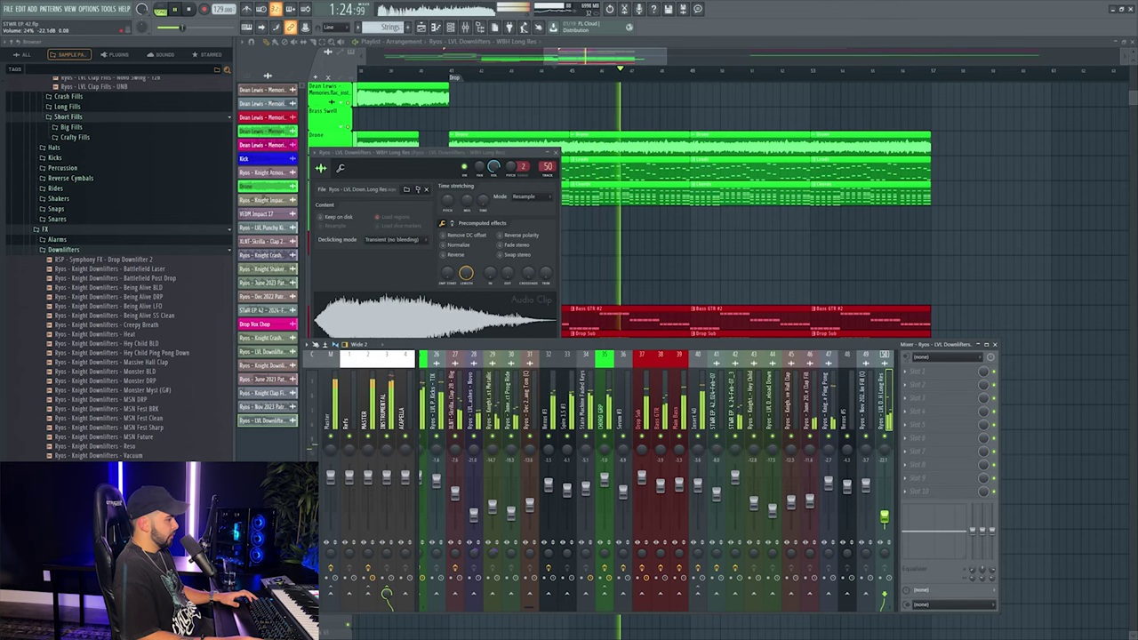
key(F12)
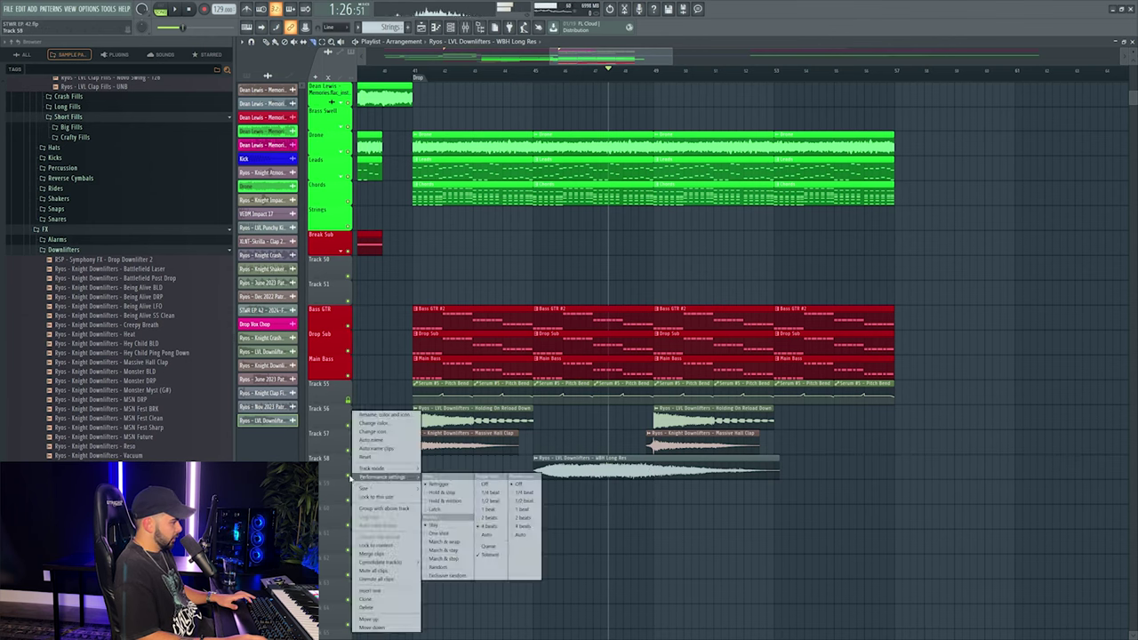
Solo Track 58, copy the WBH Long Res clip to Track 59 as a unique reversed sample, and shift the copy earlier.
click(462, 487)
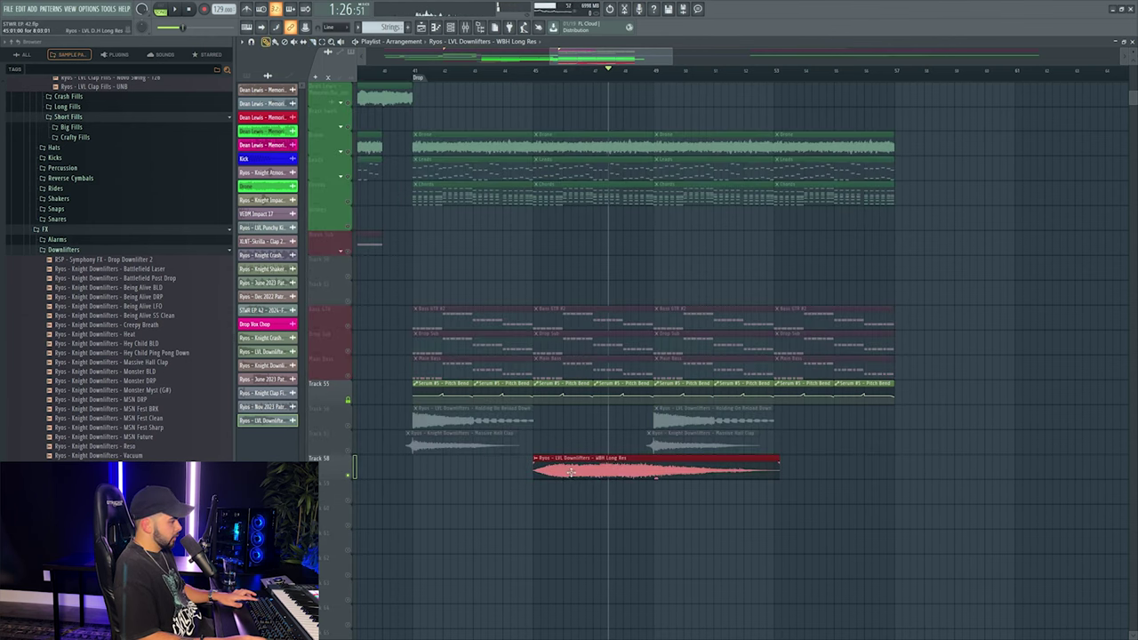
shift+drag(570, 472, 574, 509)
right_click(538, 482)
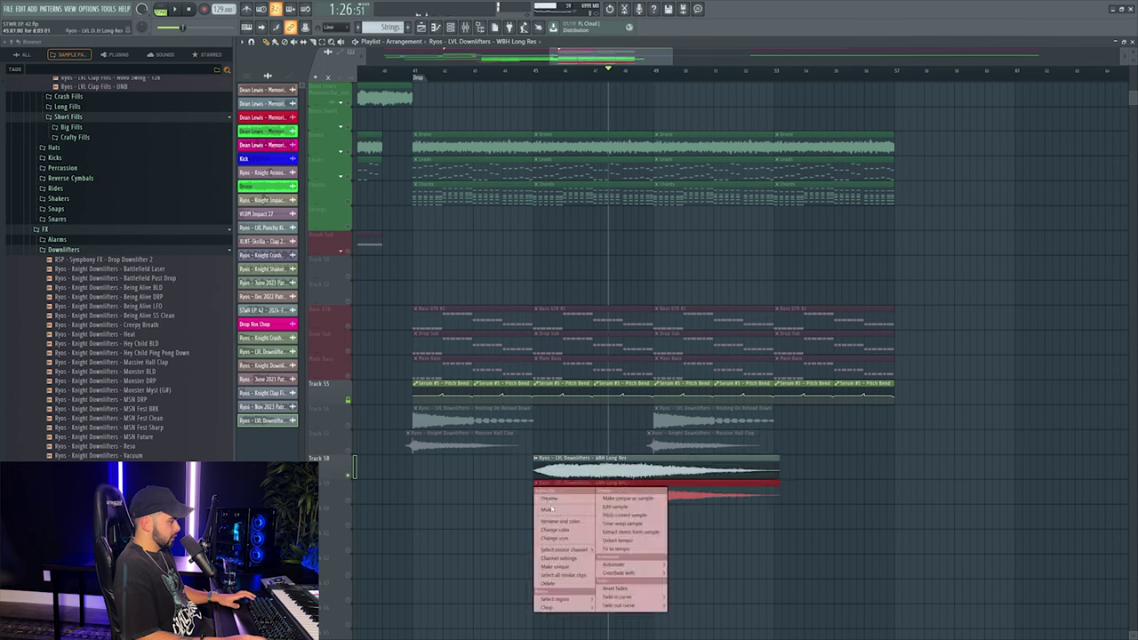
click(555, 566)
drag(689, 481, 562, 480)
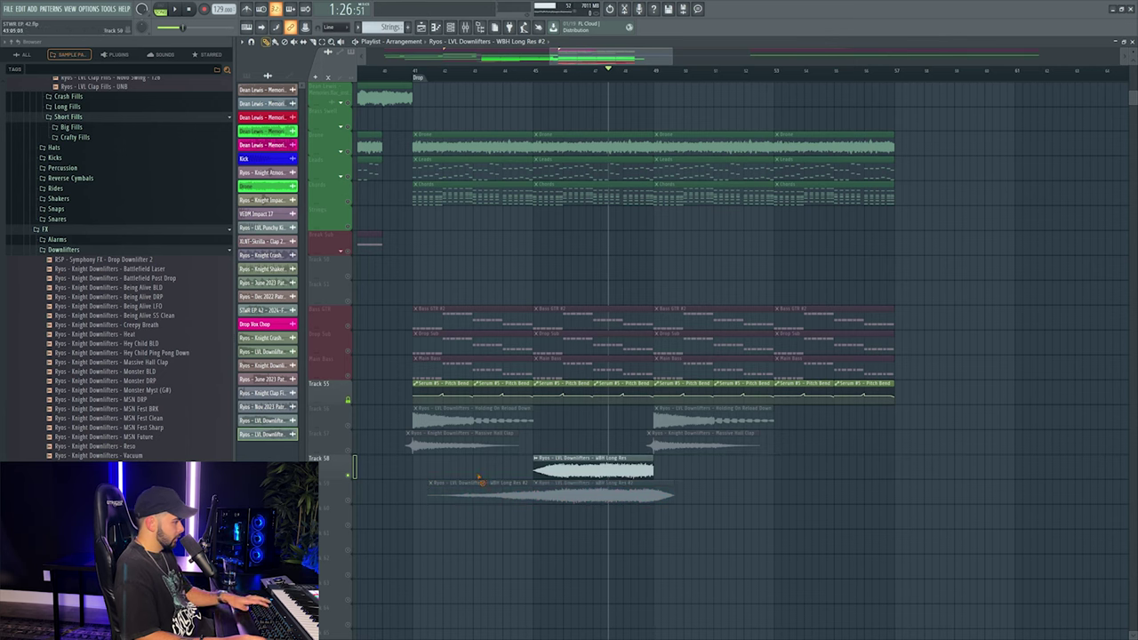
Play the layered downlifters from bar 45, check the reversed sample's settings, and trim its excess tail after bar 49.
key(space)
click(526, 70)
double_click(604, 492)
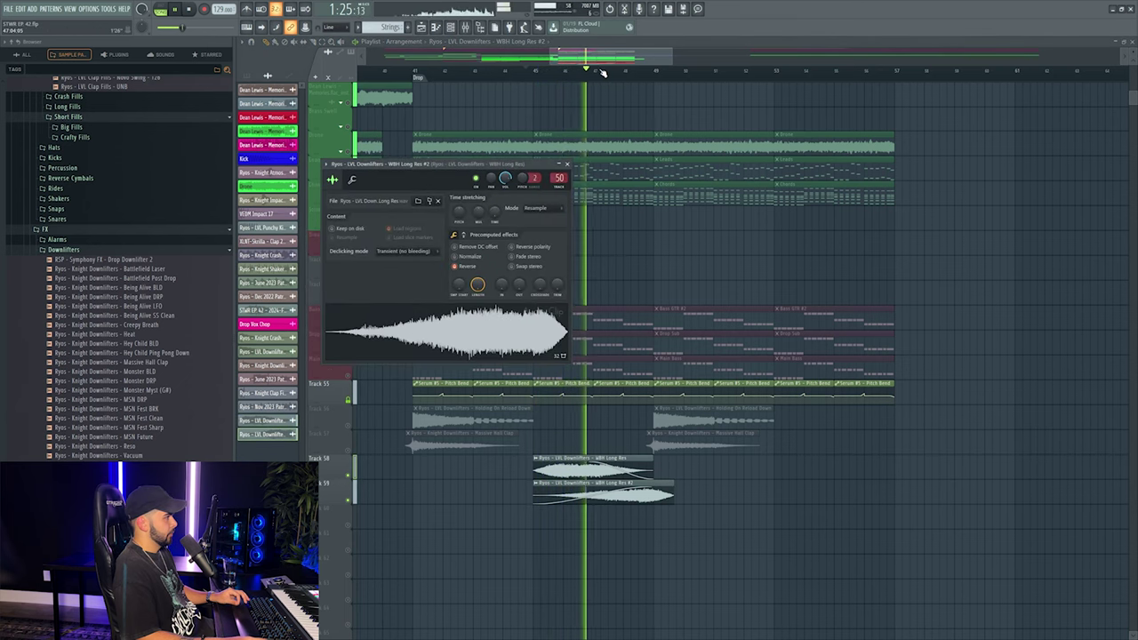
key(Escape)
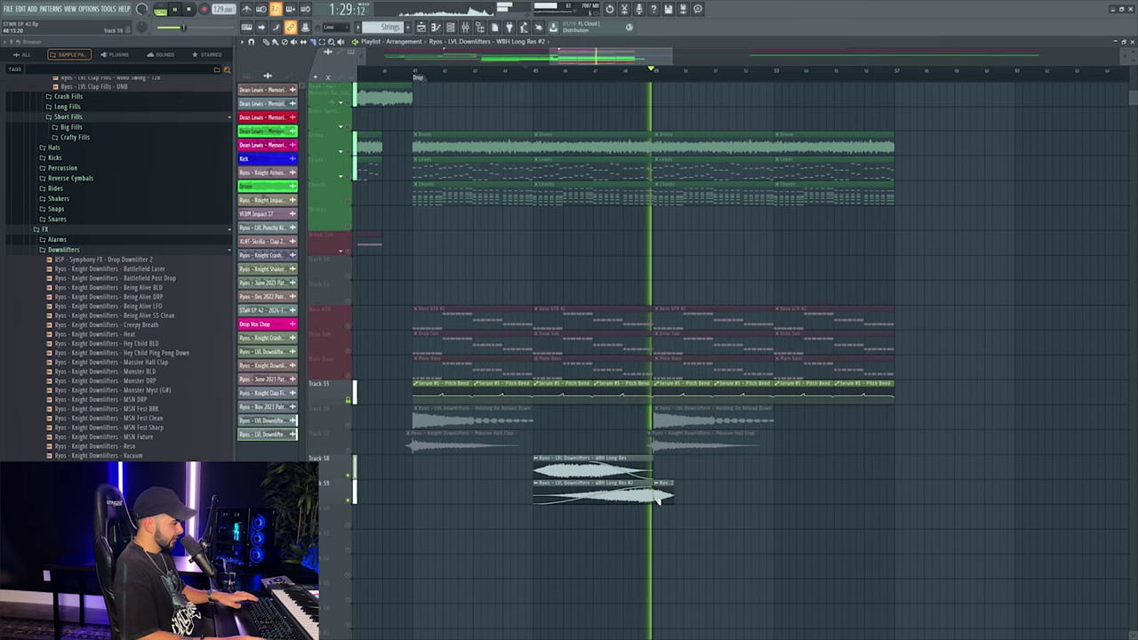
drag(673, 487, 669, 485)
key(space)
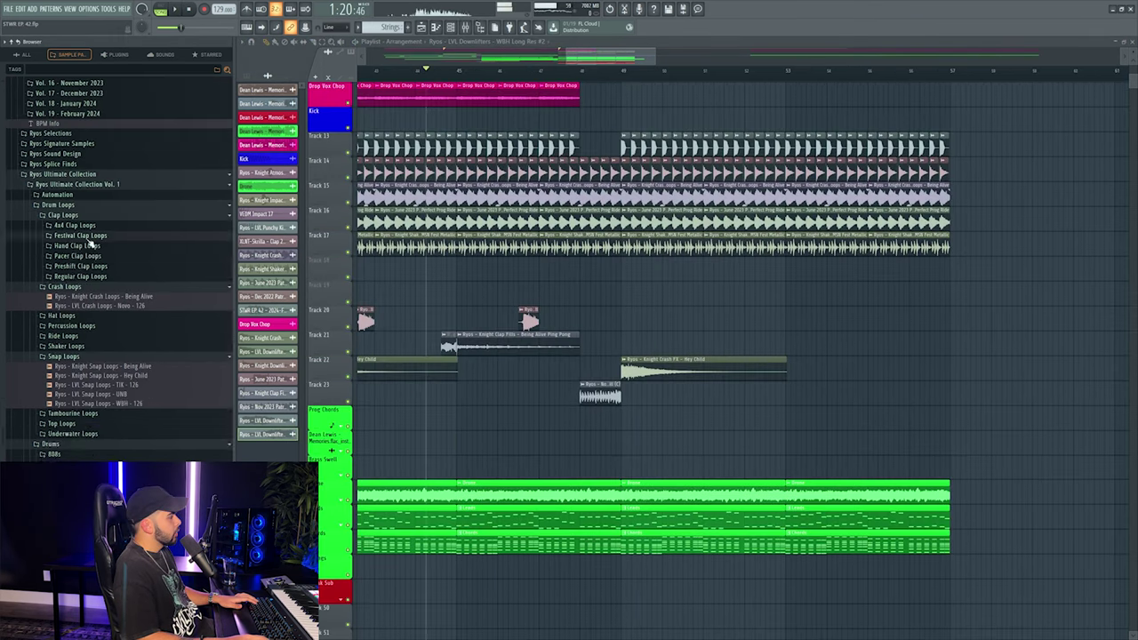
Audition samples in the Preshift Clap Loops folder and place the Hey Child clap loop on Track 18 at bar 49.
click(109, 283)
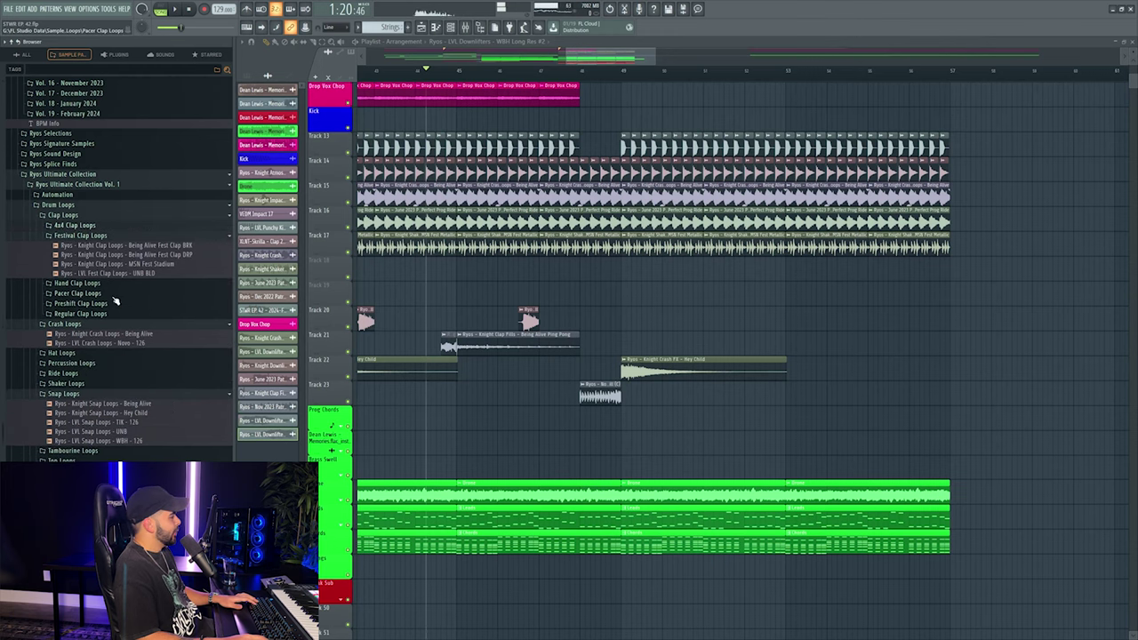
click(112, 304)
click(128, 314)
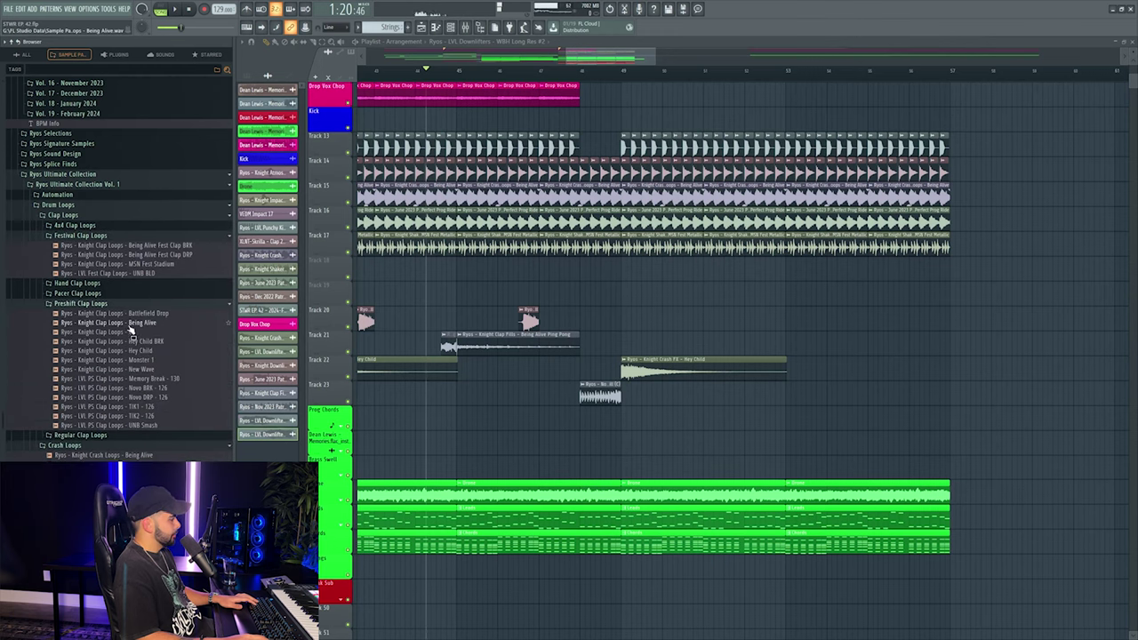
click(160, 426)
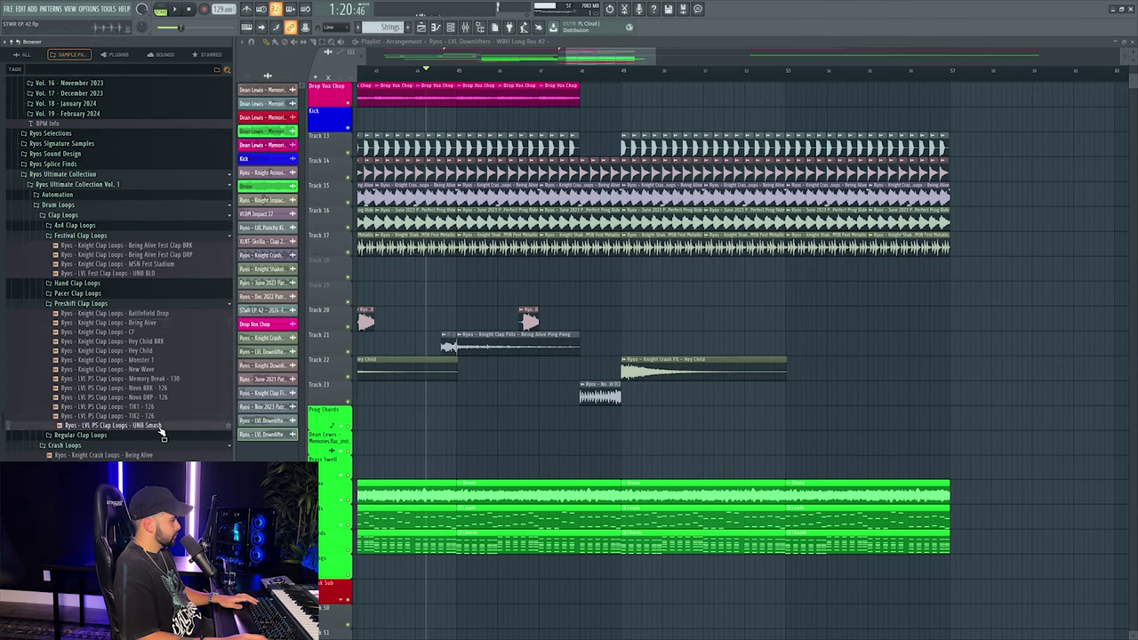
click(163, 397)
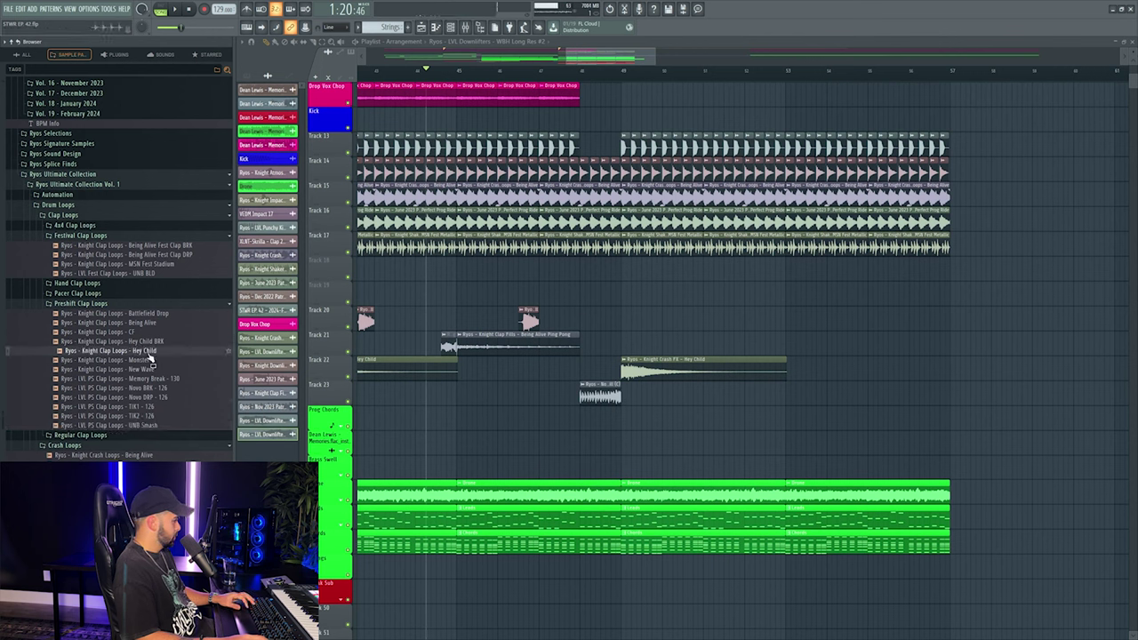
drag(364, 316, 626, 267)
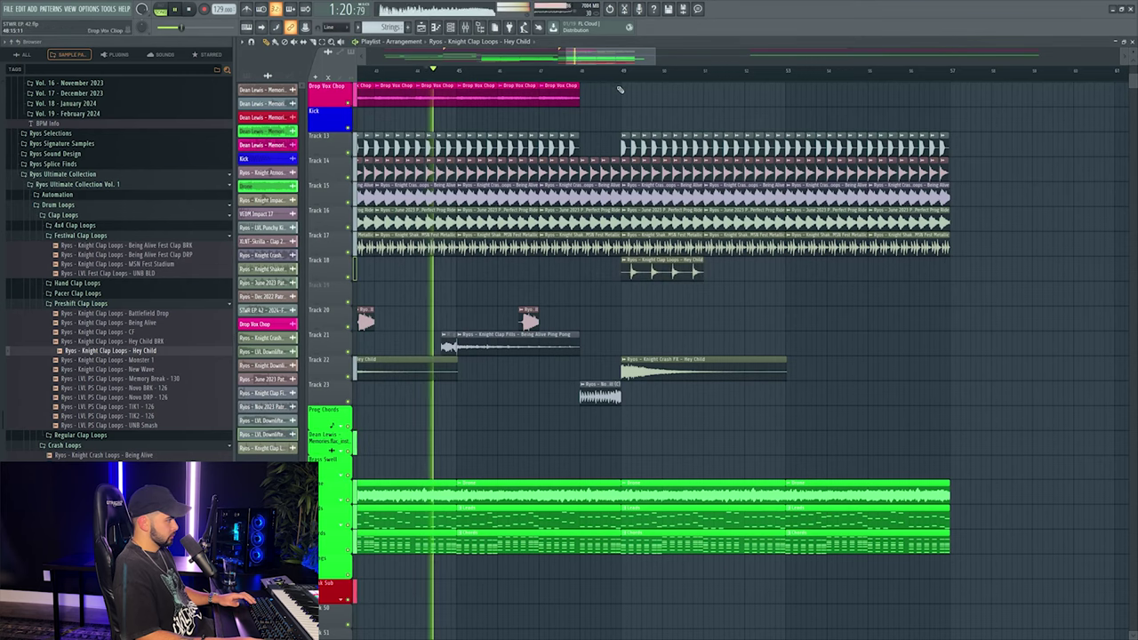
Duplicate the Hey Child clap loop three times along Track 18 to fill the drop up to bar 57.
click(625, 260)
click(627, 328)
click(569, 325)
key(ctrl+b)
key(ctrl+b)
key(ctrl+b)
Route the Hey Child clap loop to mixer track 51 and lower its fader slightly.
double_click(907, 271)
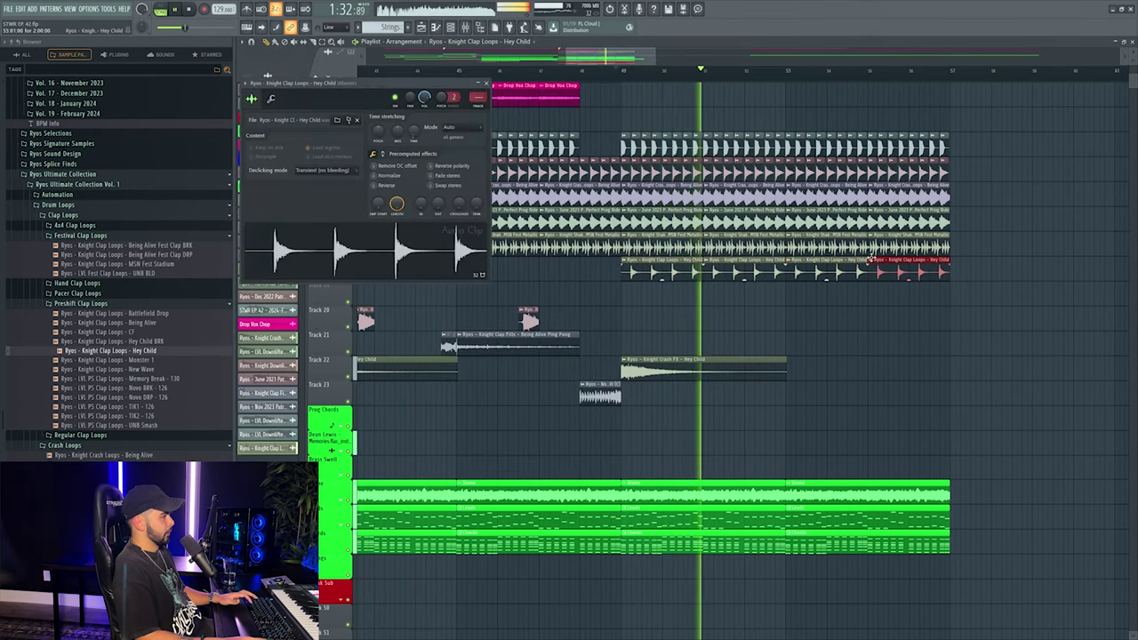
key(ctrl+l)
key(F9)
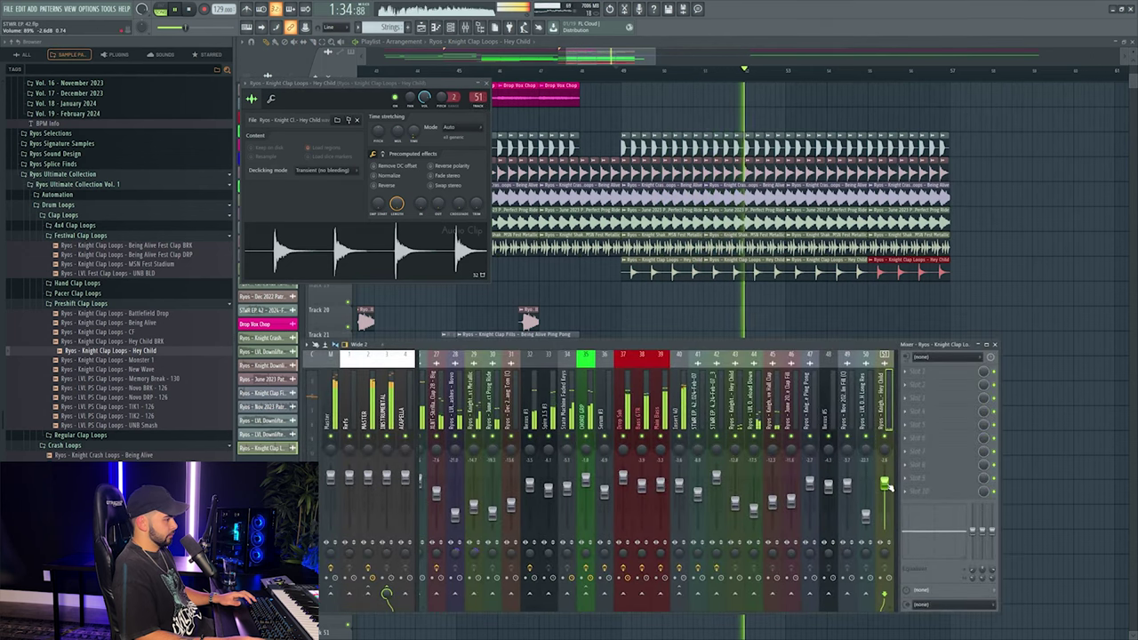
key(Escape)
key(F9)
scroll(485, 301, up, 3)
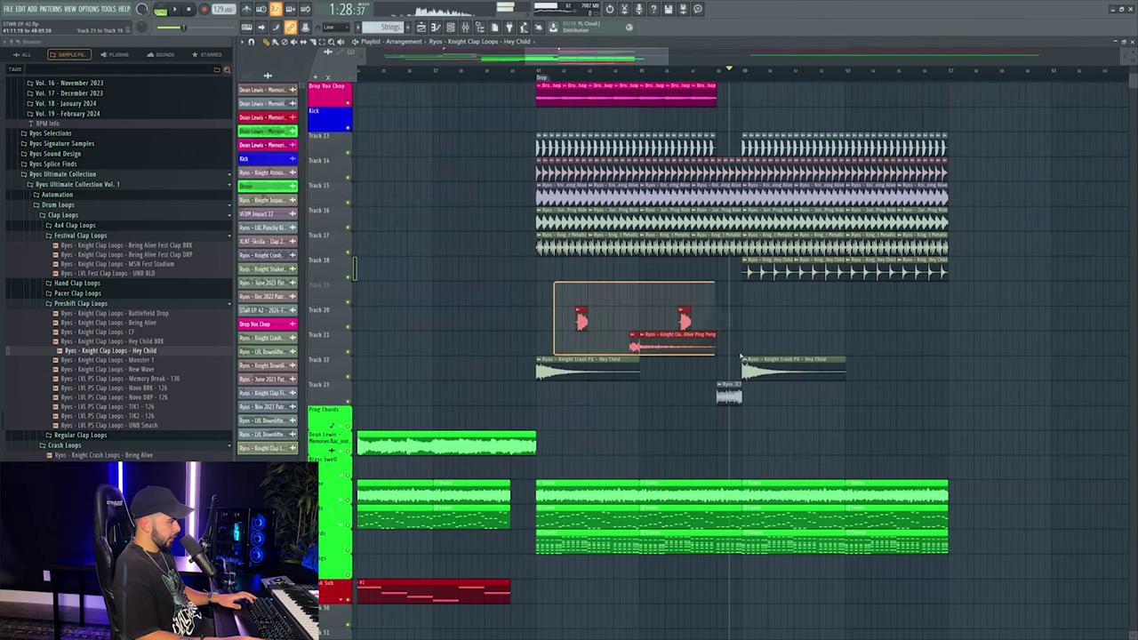
Duplicate the fill clips on Tracks 20 and 21 and align the copies eight bars after the originals.
drag(484, 280, 743, 355)
key(space)
key(ctrl+b)
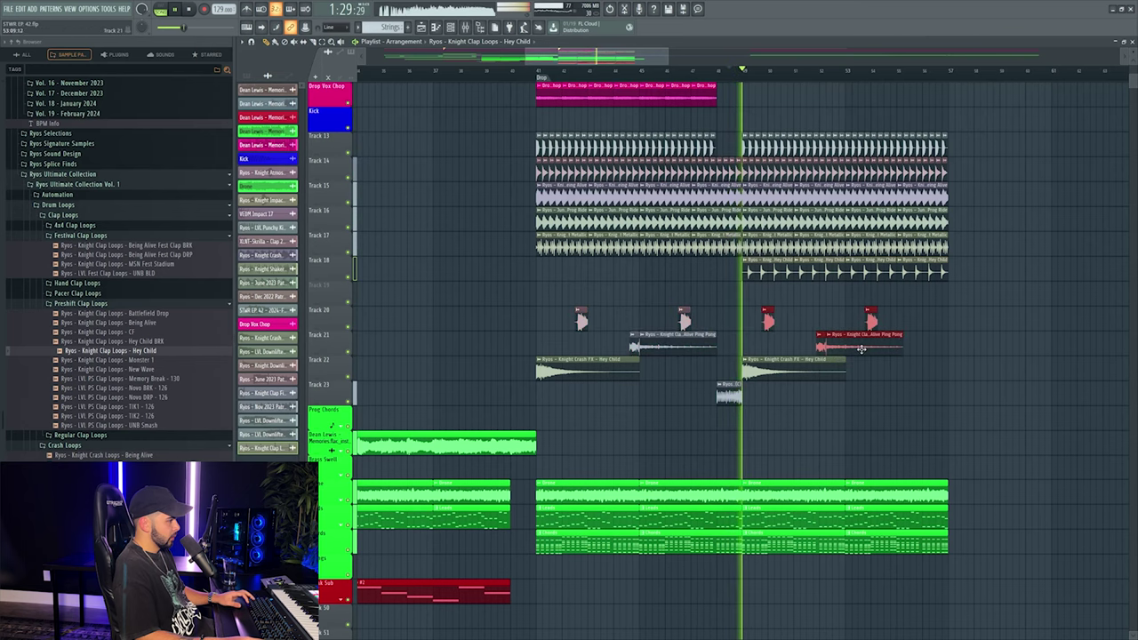
drag(882, 349, 876, 349)
Lower the Hey Child clap loop on mixer track 51 to about -7.8 dB.
click(465, 28)
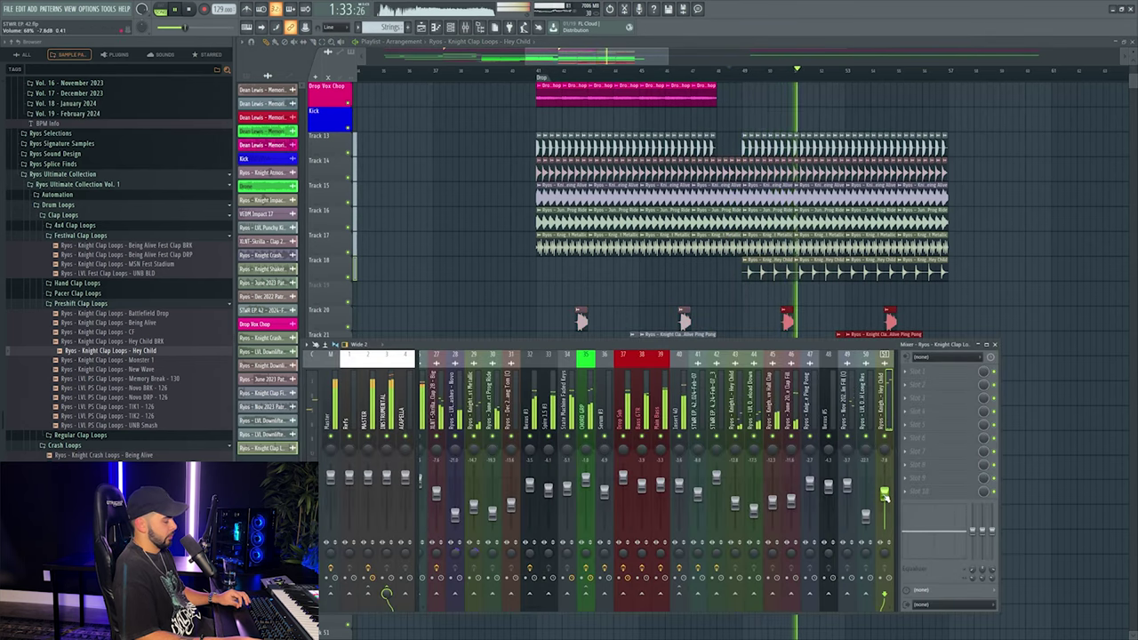
key(F9)
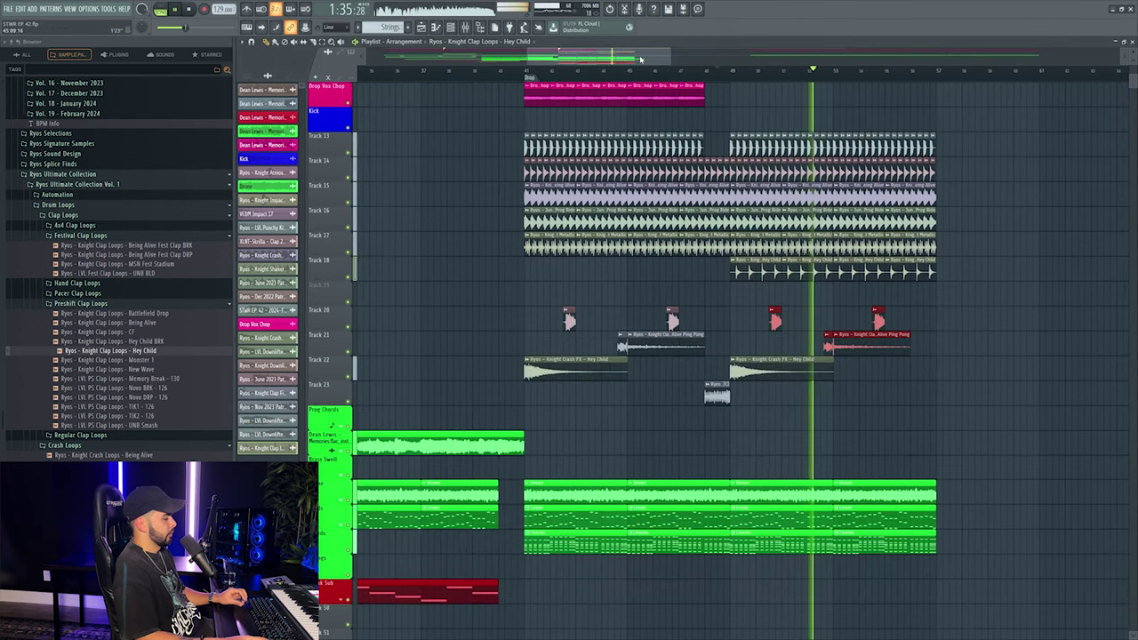